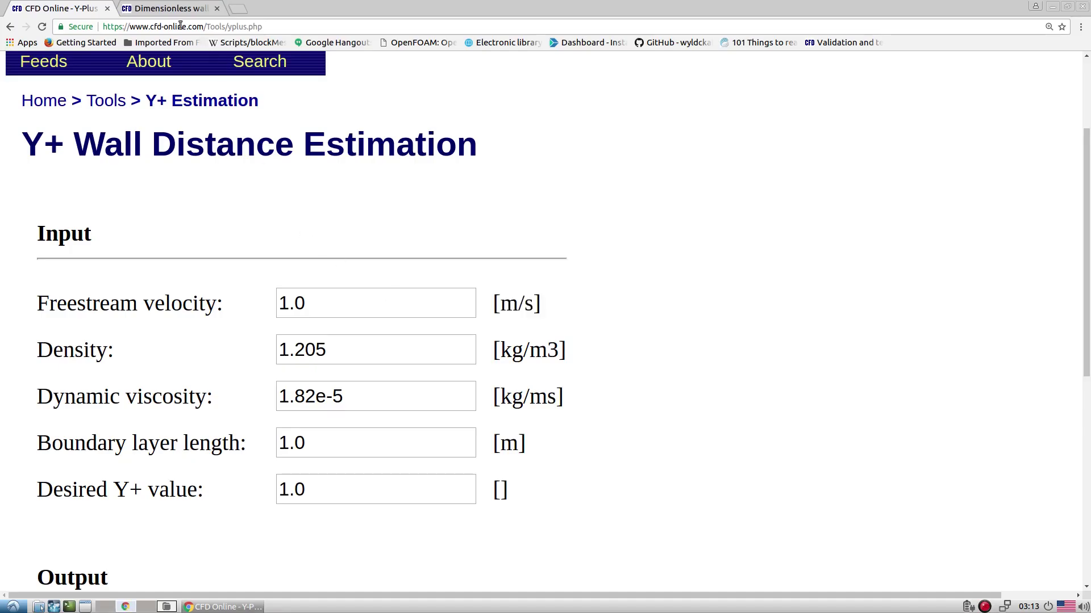
Open the friction velocity article in a new tab from the y plus wiki page and read its definition
left_click(171, 9)
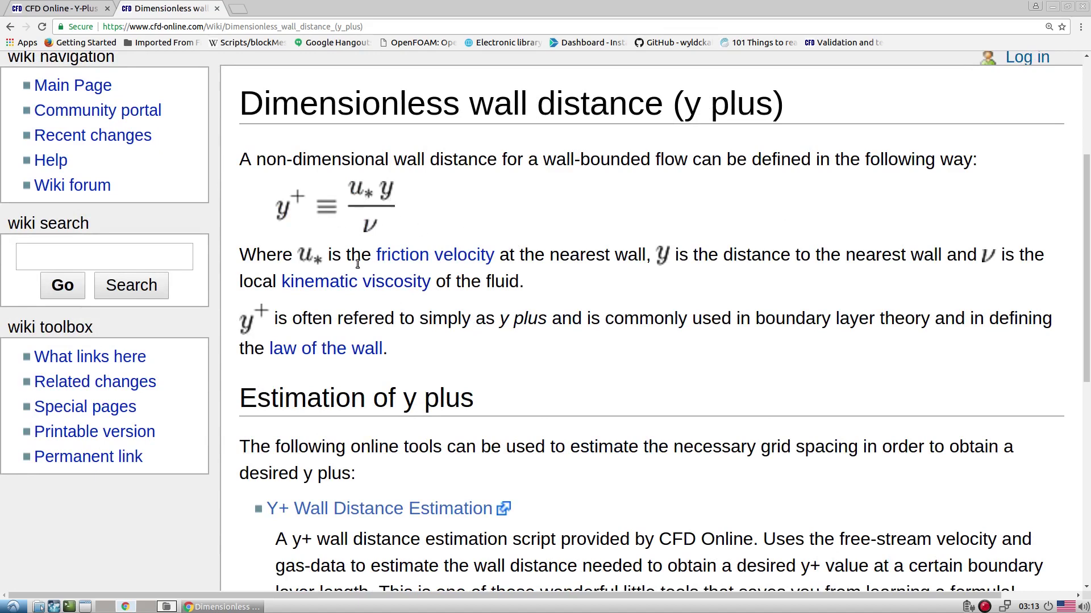
right_click(425, 265)
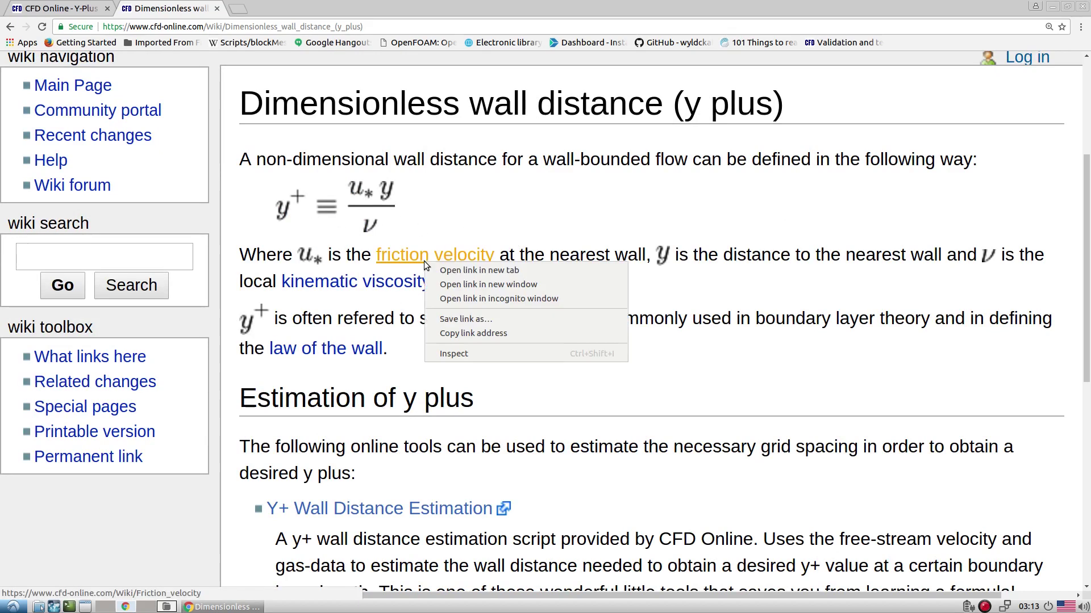
left_click(451, 266)
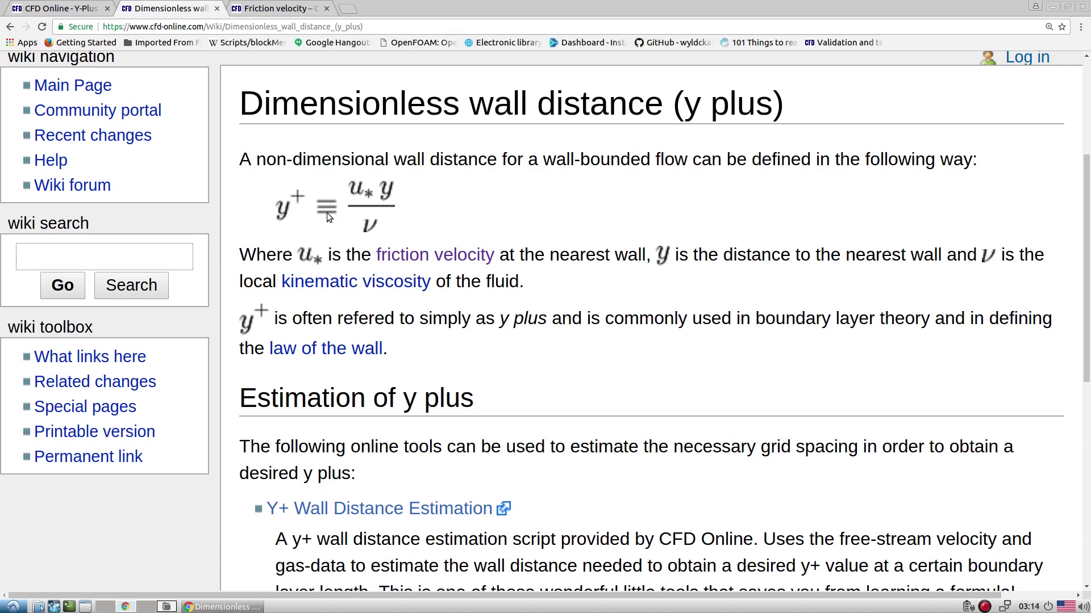
left_click(278, 8)
scroll(356, 395, "down", 2)
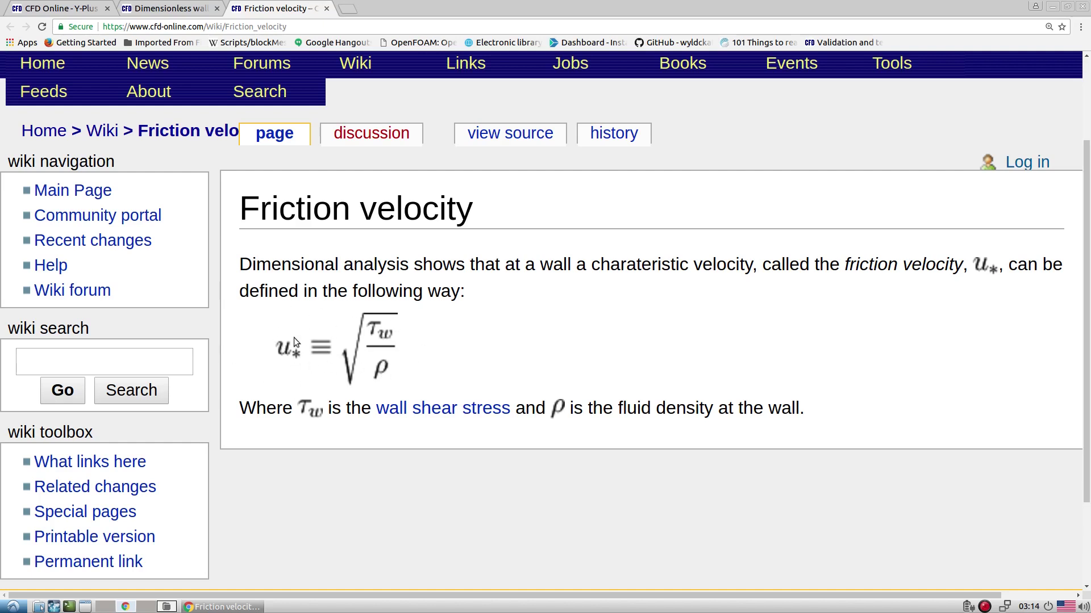
key("ctrl+shift+Tab")
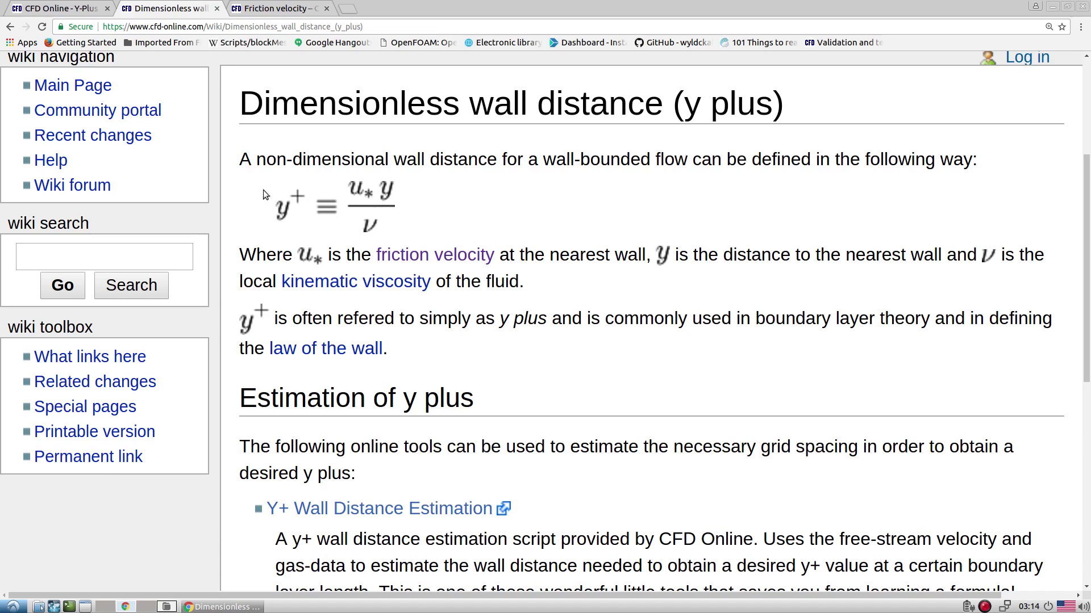
Return to the Y+ Wall Distance Estimation calculator and reduce the page zoom to 175% so inputs and outputs fit together
left_click(53, 9)
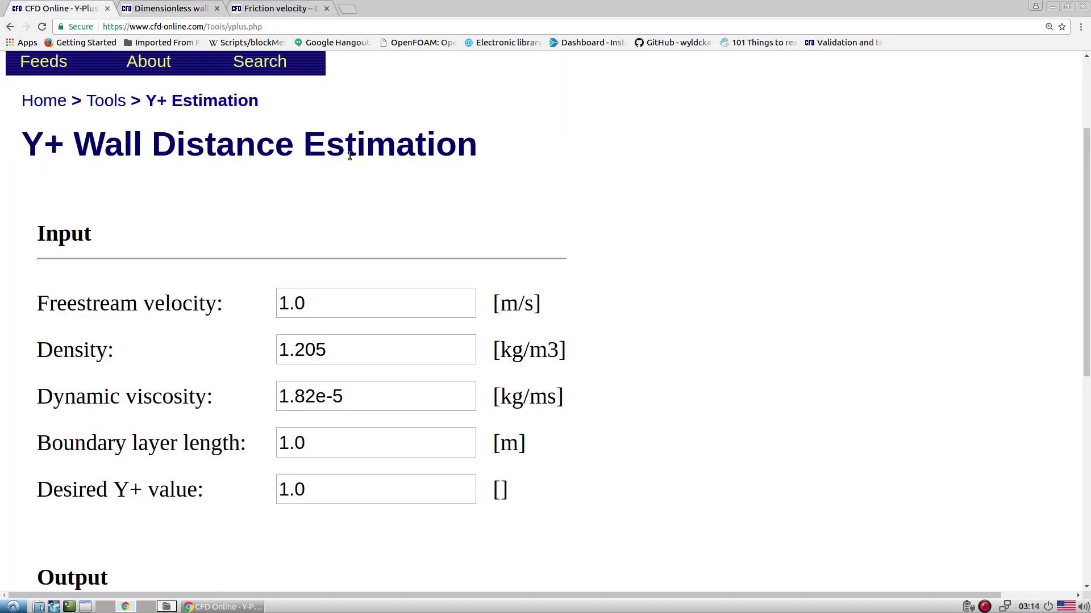
scroll(362, 173, "down", 2)
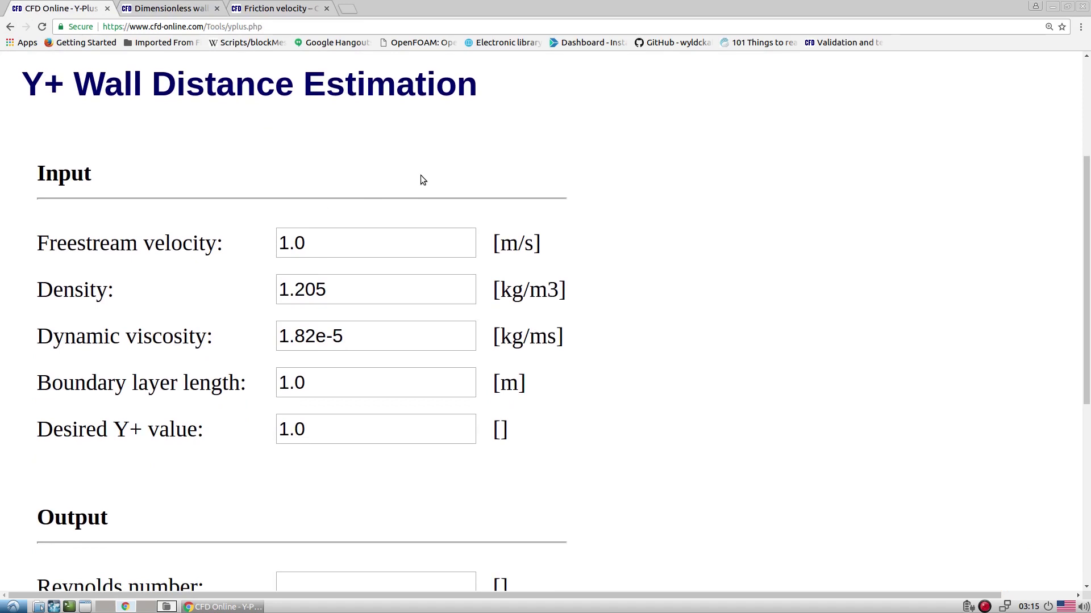
scroll(421, 176, "down", 1)
scroll(420, 177, "up", 1)
key("ctrl+minus")
key("ctrl+minus")
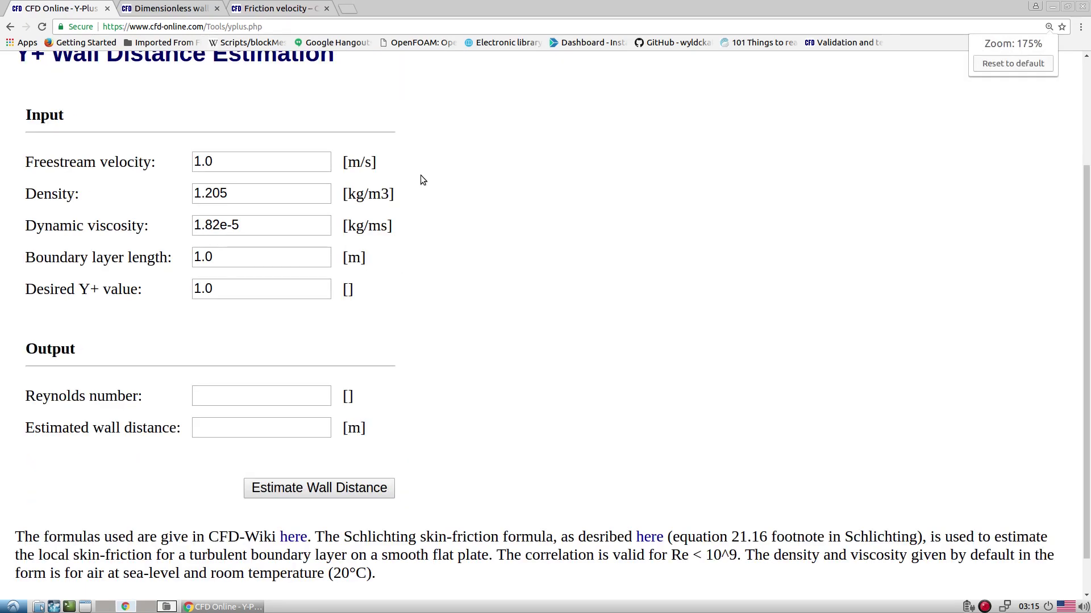
scroll(422, 177, "up", 1)
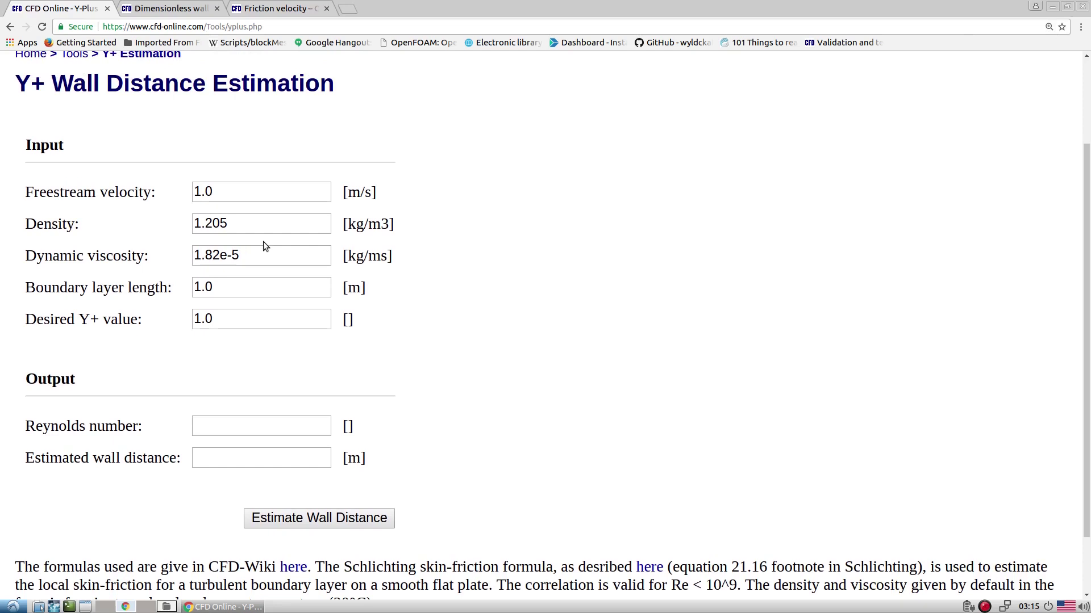
Review the calculator's freestream velocity, density and dynamic viscosity inputs
left_click_drag(218, 194, 184, 194)
left_click(228, 192)
double_click(197, 192)
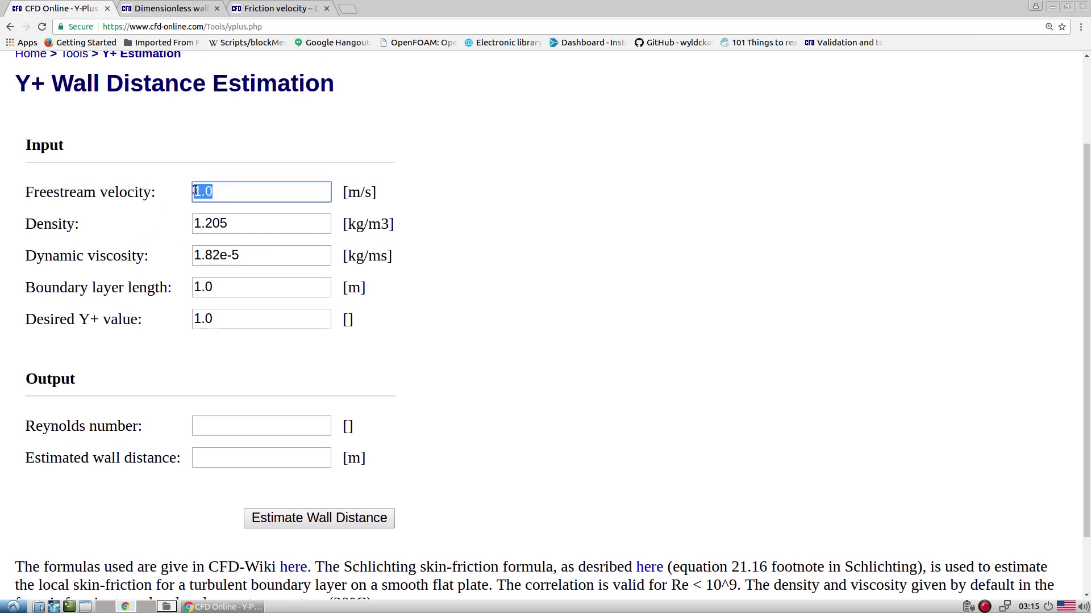
left_click(209, 191)
left_click_drag(218, 192, 192, 191)
double_click(202, 218)
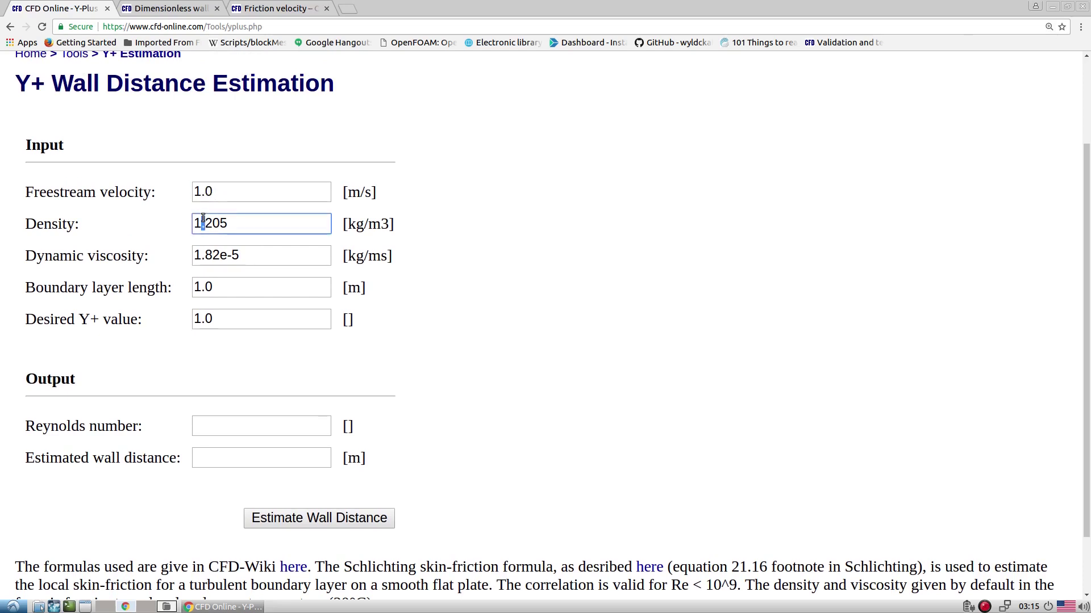
triple_click(207, 257)
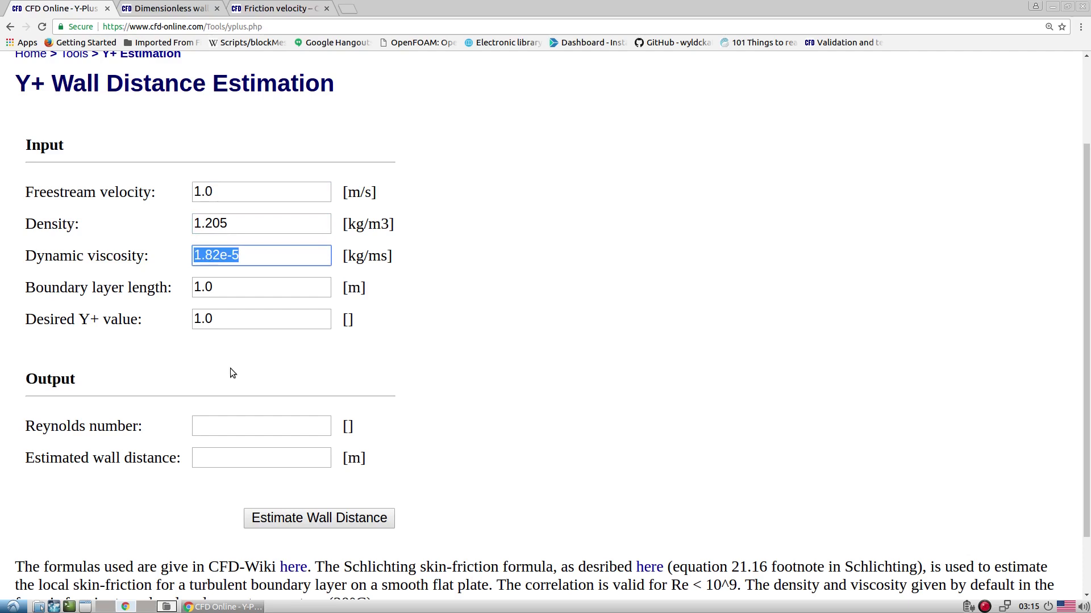
Review the boundary layer length and desired Y+ inputs of the calculator
left_click_drag(209, 289, 193, 288)
left_click(225, 287)
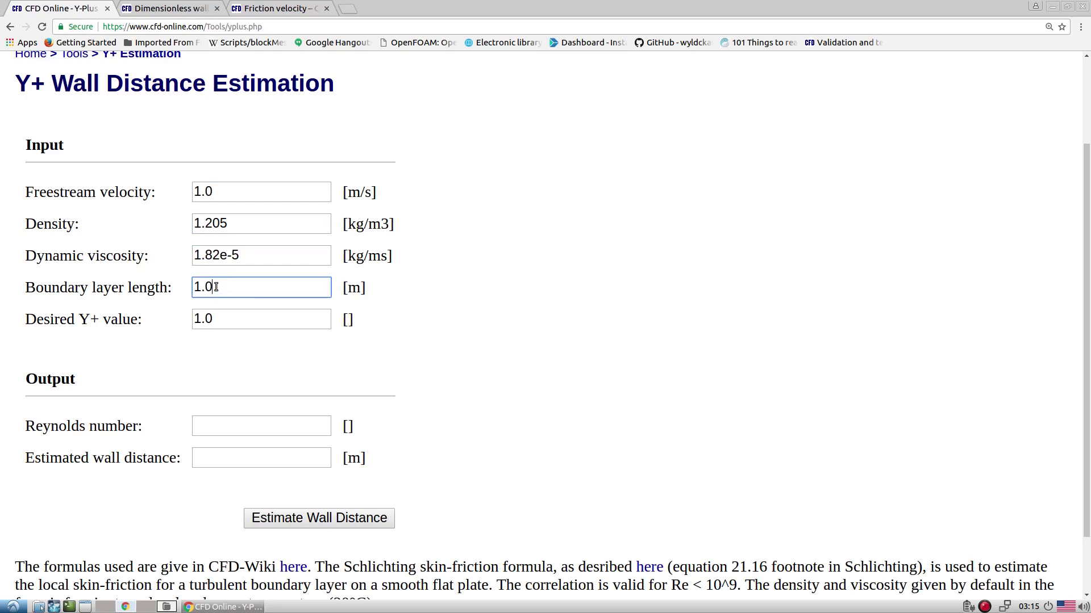
left_click_drag(216, 288, 190, 285)
left_click(244, 290)
left_click_drag(245, 290, 193, 290)
left_click_drag(230, 289, 187, 288)
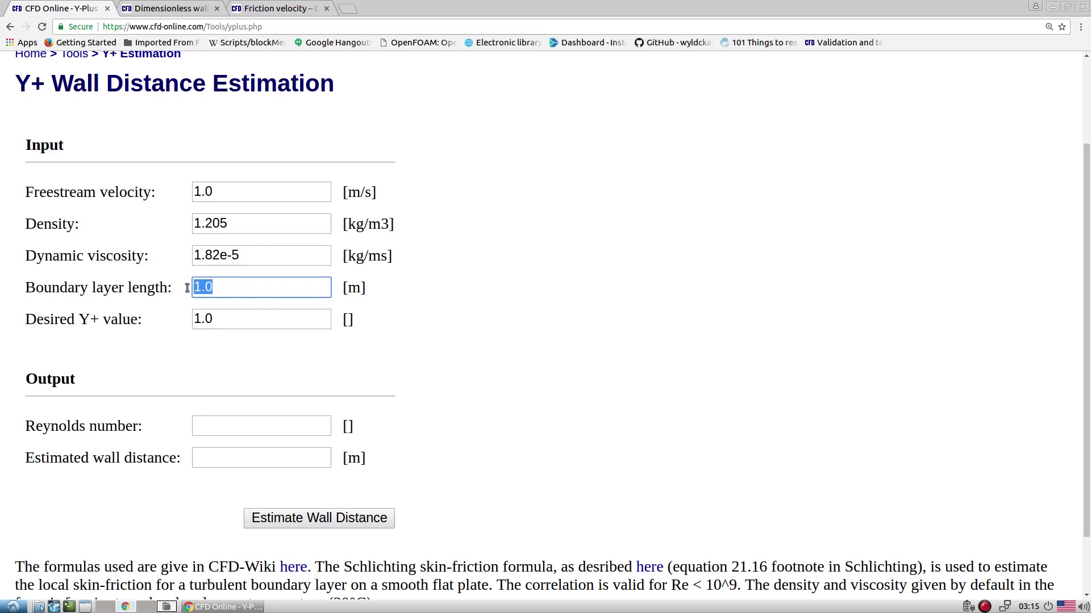
left_click(253, 286)
double_click(243, 287)
left_click_drag(213, 320, 191, 324)
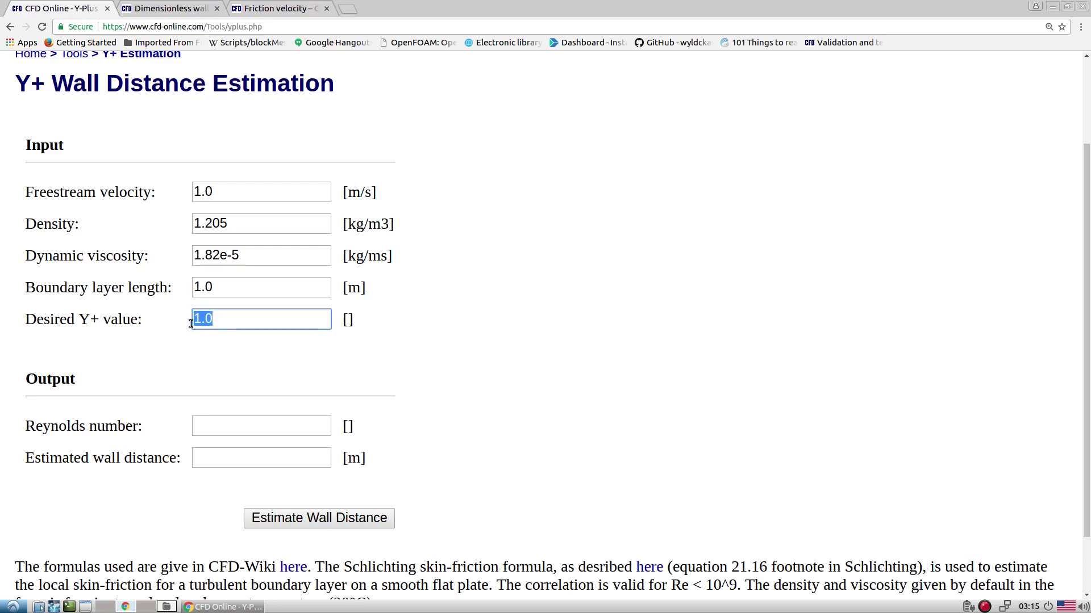
Estimate the wall distance with the default inputs and examine the Reynolds number and wall distance against the boundary layer length
left_click(303, 523)
left_click_drag(251, 429, 193, 426)
left_click(248, 426)
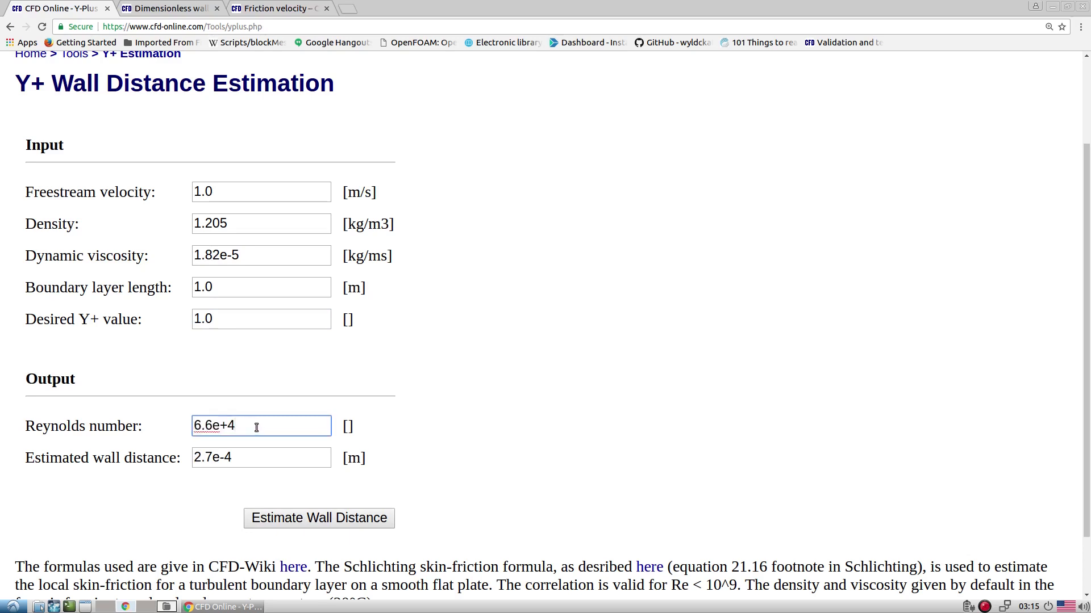
left_click_drag(248, 427, 193, 426)
left_click(213, 427)
mouse_move(195, 288)
left_mouse_down()
mouse_move(234, 298)
mouse_move(194, 286)
left_mouse_up()
left_click(223, 287)
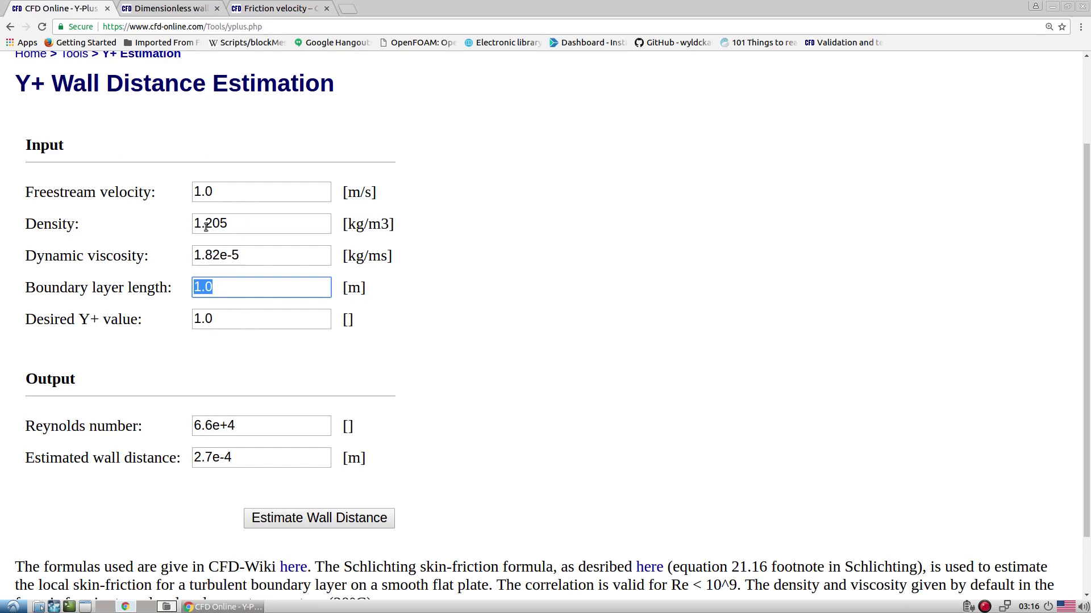
left_click(246, 427)
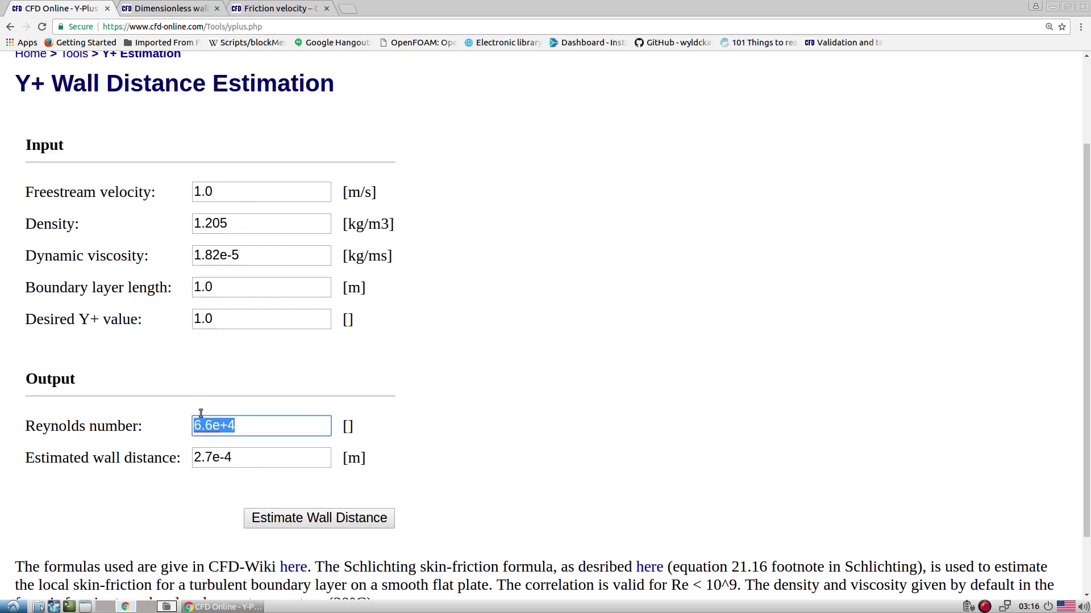
left_click(215, 319)
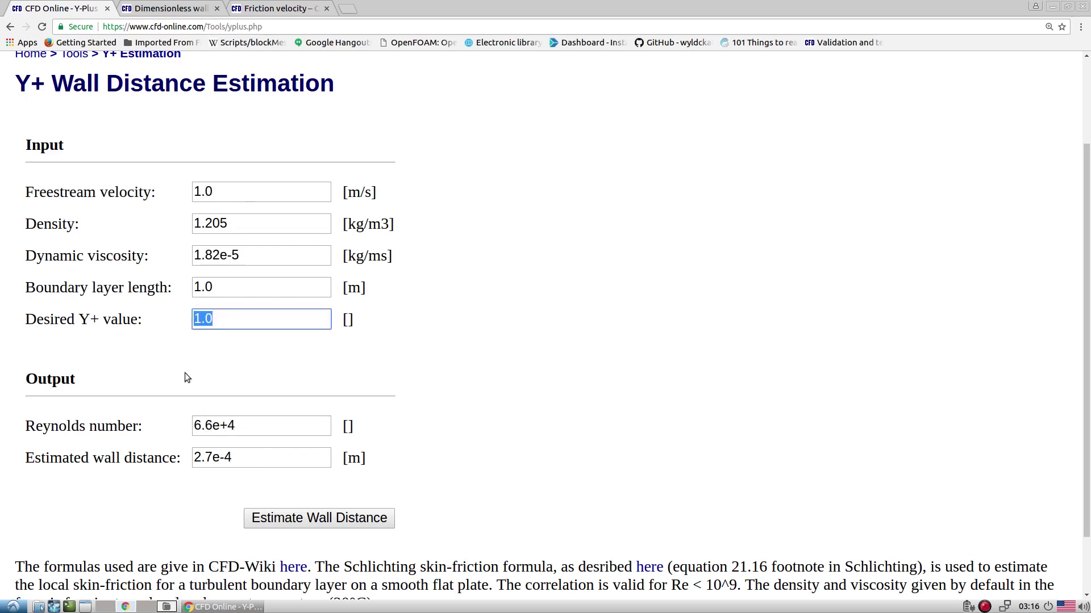
left_click_drag(258, 457, 194, 457)
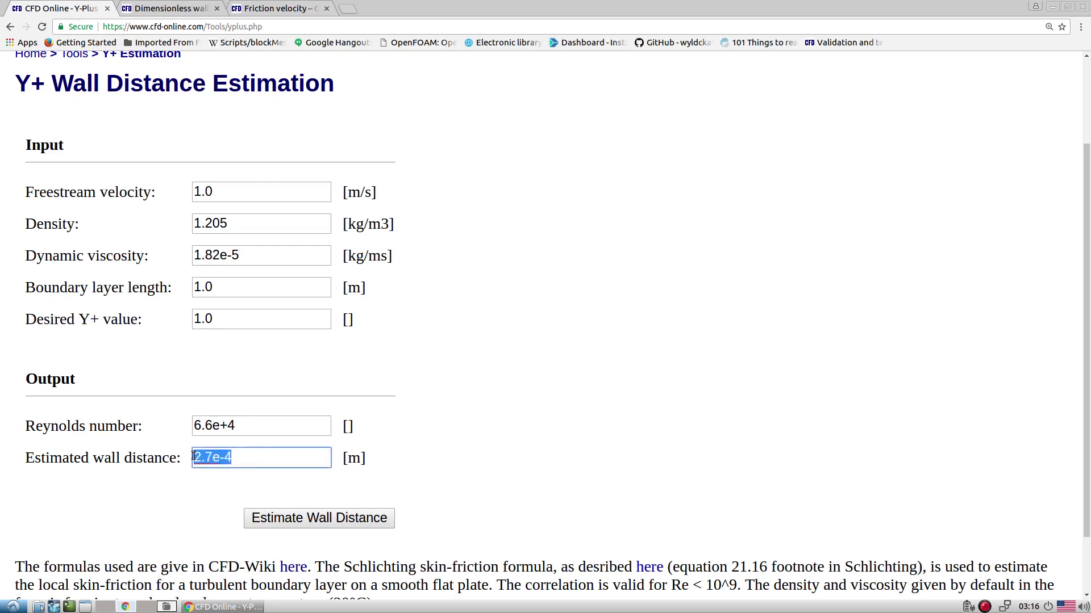
Set the desired Y+ value to 30 and recalculate the estimated wall distance
left_click(200, 319)
type("30")
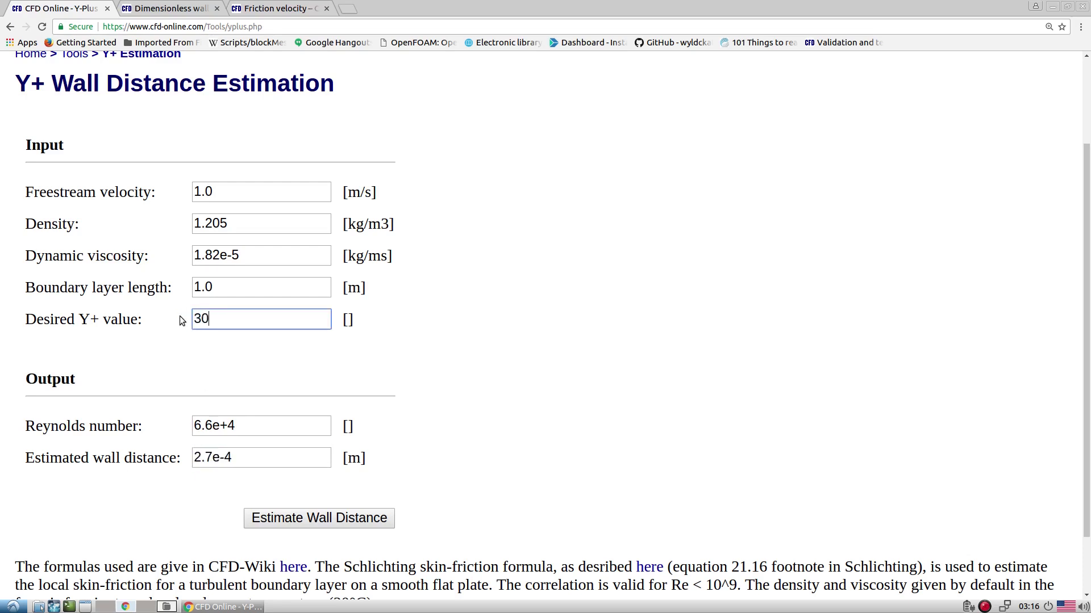
left_click(256, 516)
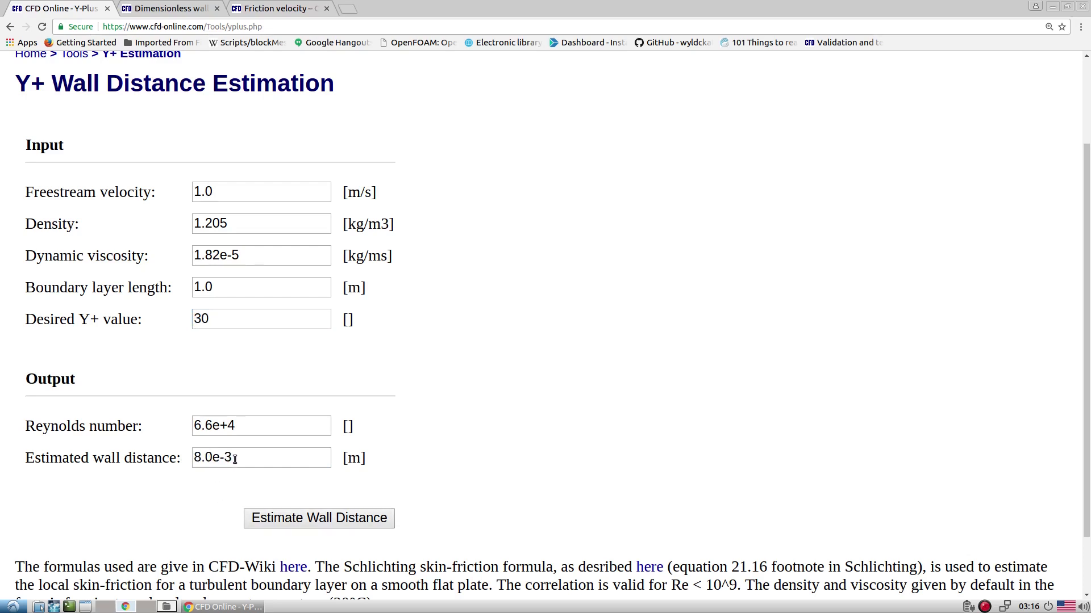
left_click_drag(235, 459, 192, 459)
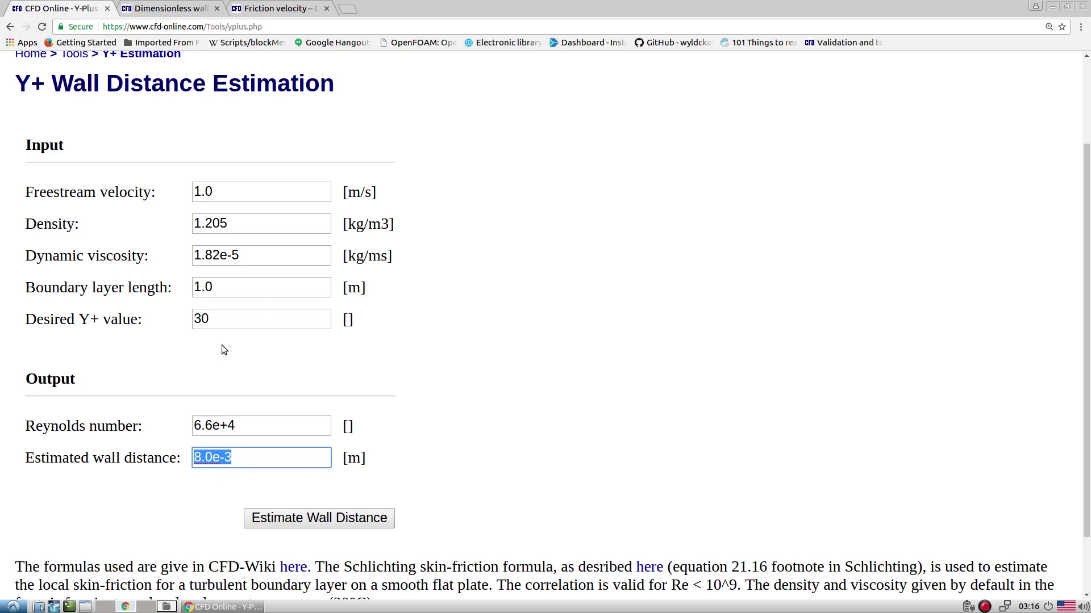
Set the desired Y+ value to 1, recalculate, and select the estimated wall distance
left_click_drag(213, 319, 190, 319)
type("1")
left_click(284, 519)
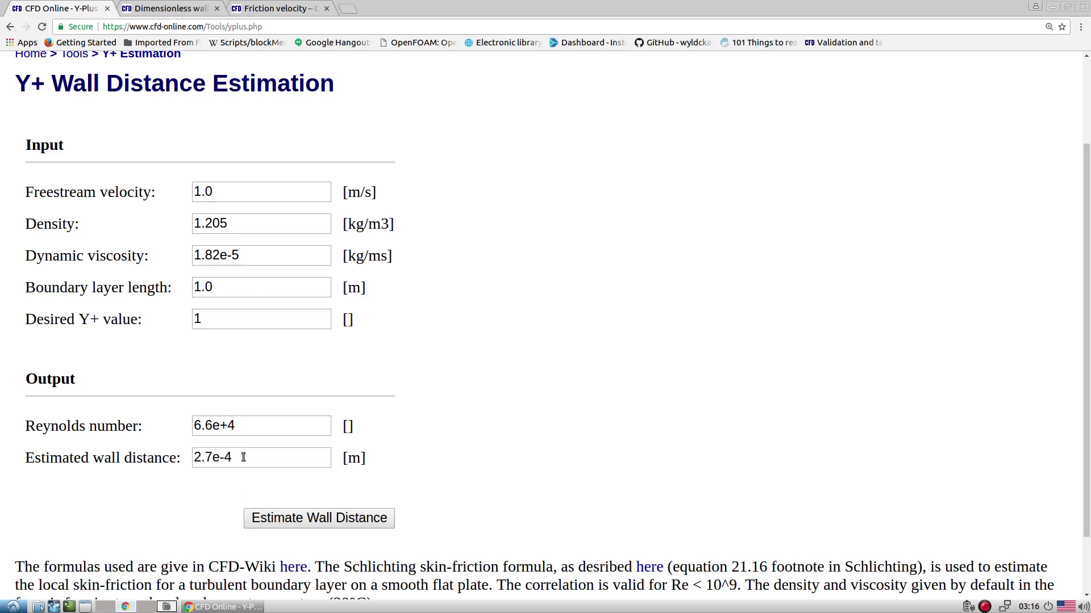
left_click_drag(244, 457, 189, 457)
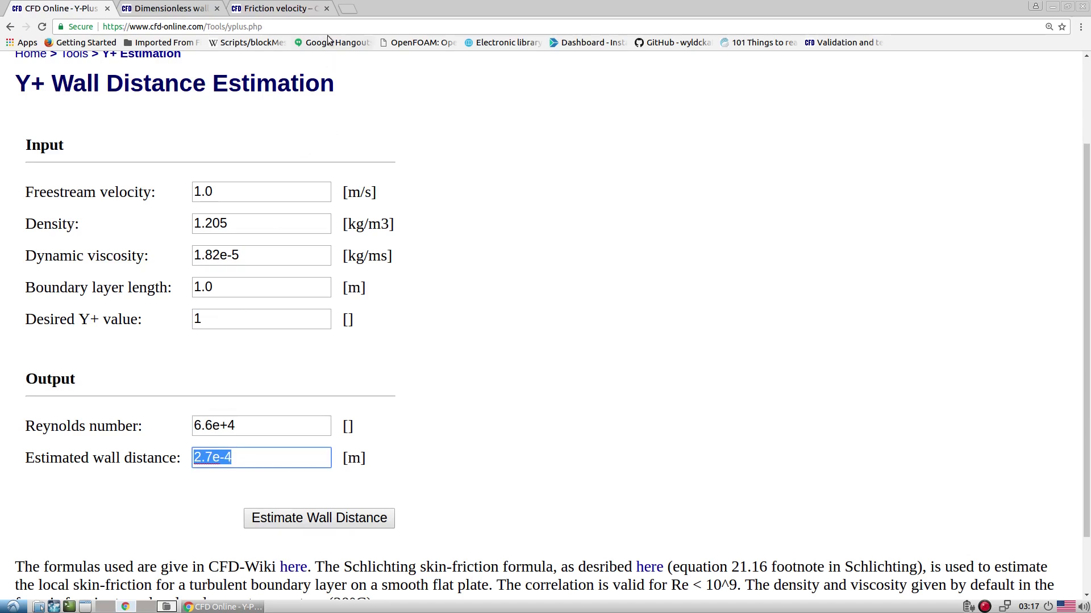
Open the bookmarked blockMesh grading calculation page in a new browser tab
left_click(348, 9)
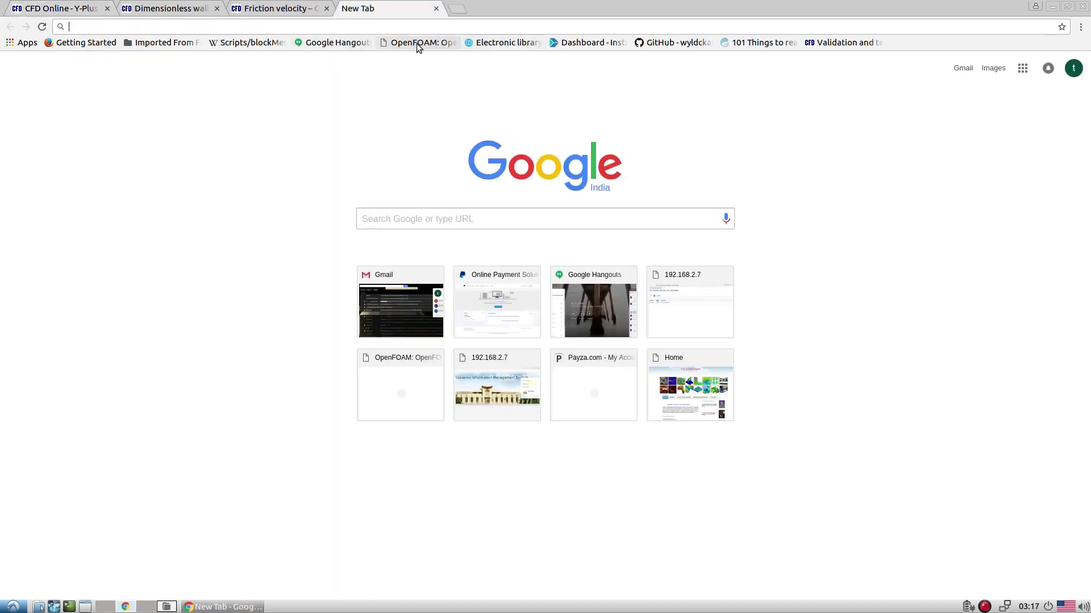
left_click(417, 43)
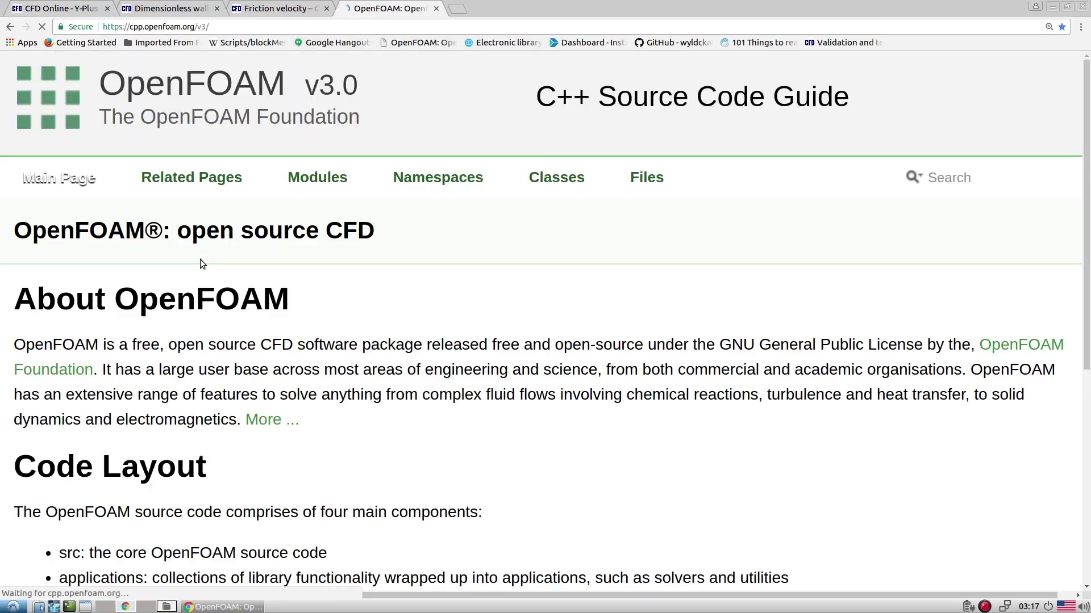
left_click(243, 43)
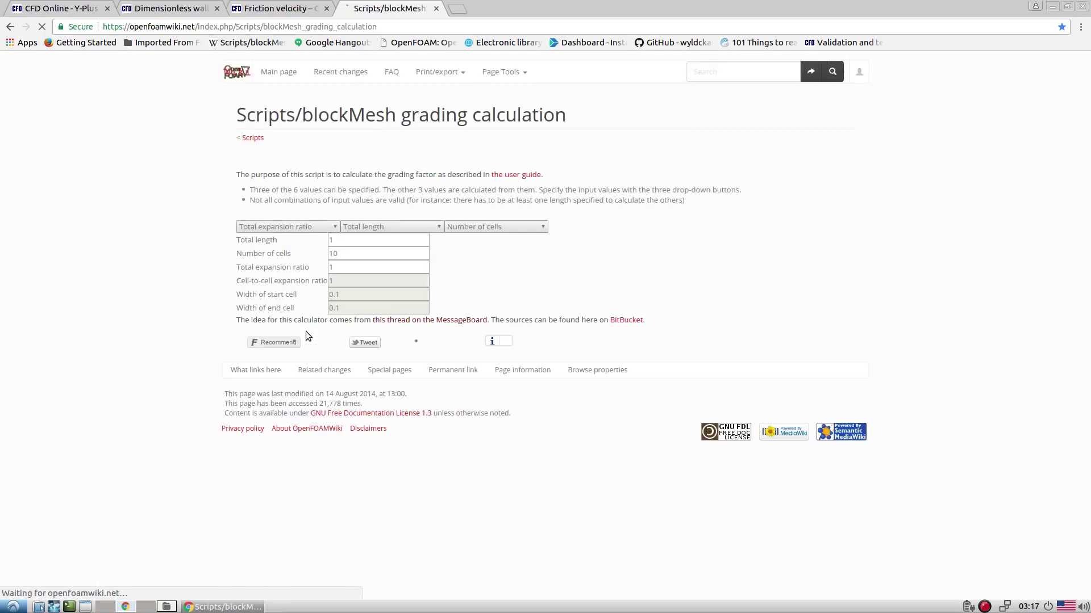
Choose Width of start cell instead of Total expansion ratio as the first specified quantity in the grading calculator
left_click(265, 227)
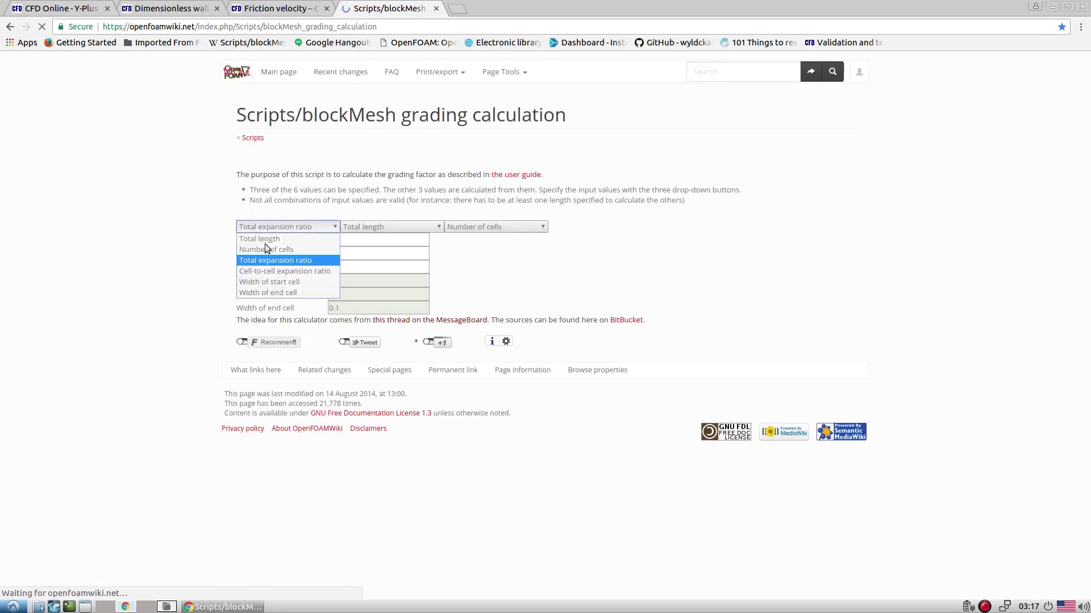
left_click(403, 269)
left_click(291, 227)
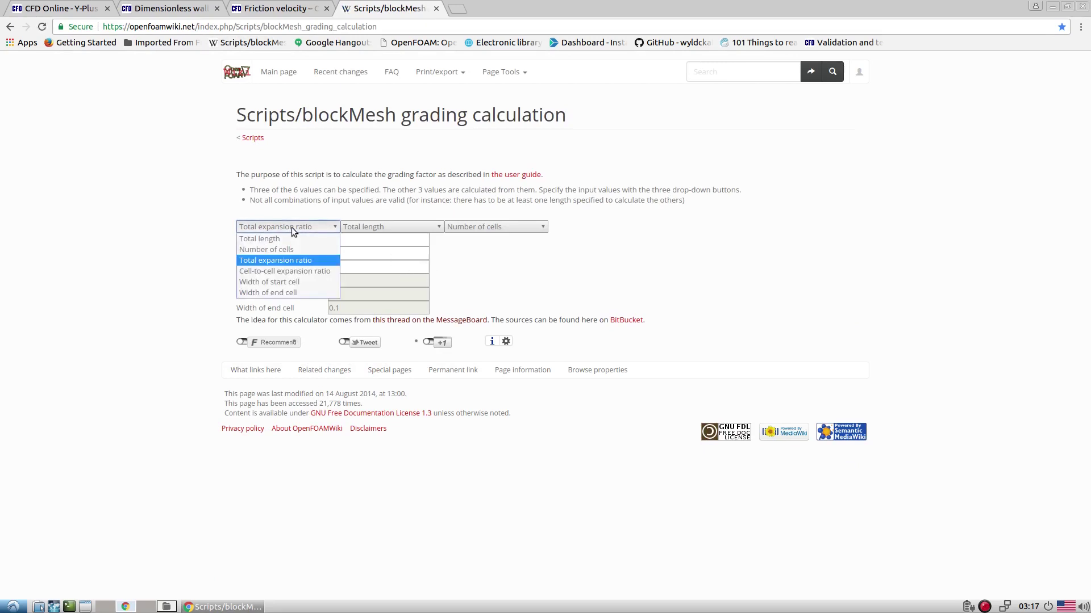
left_click(277, 286)
Copy the estimated wall distance 2.7e-4 from the Y+ calculator into the grading calculator's width of start cell
left_click(351, 294)
left_click_drag(351, 294, 329, 294)
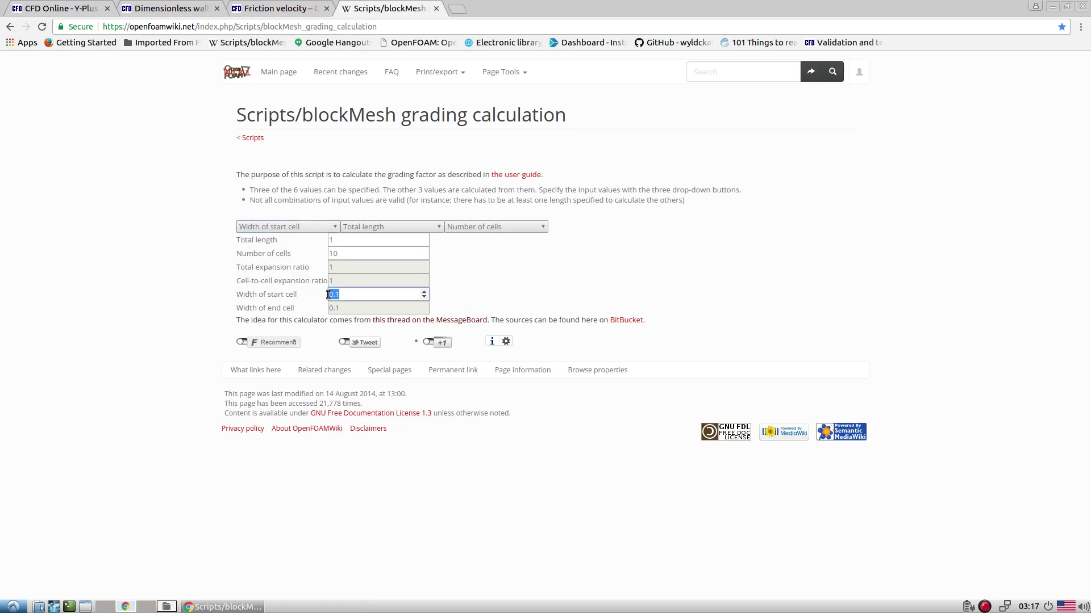
left_click(74, 9)
right_click(221, 458)
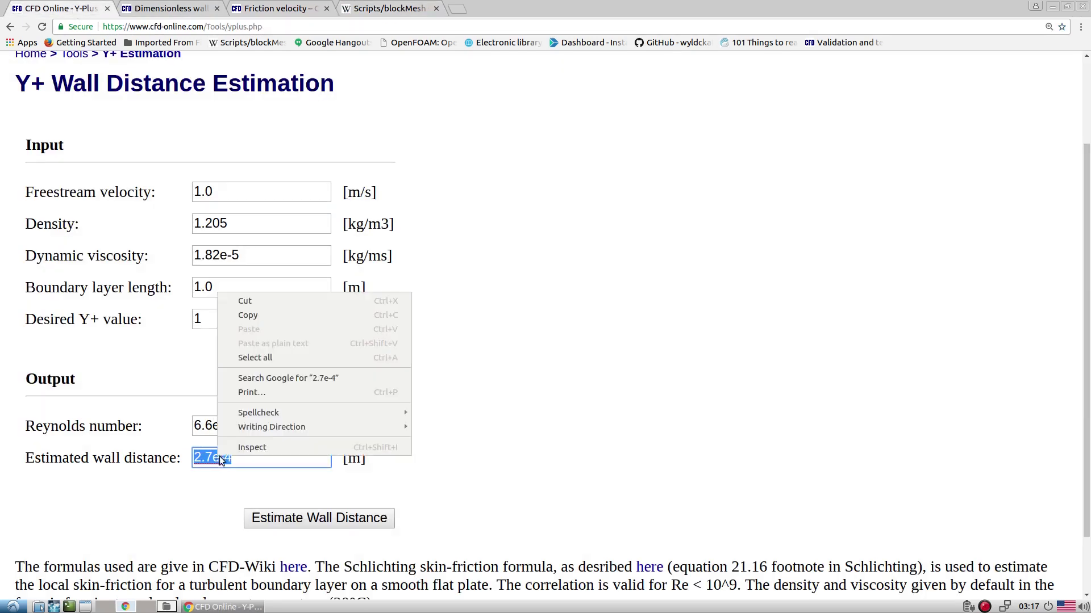
left_click(259, 313)
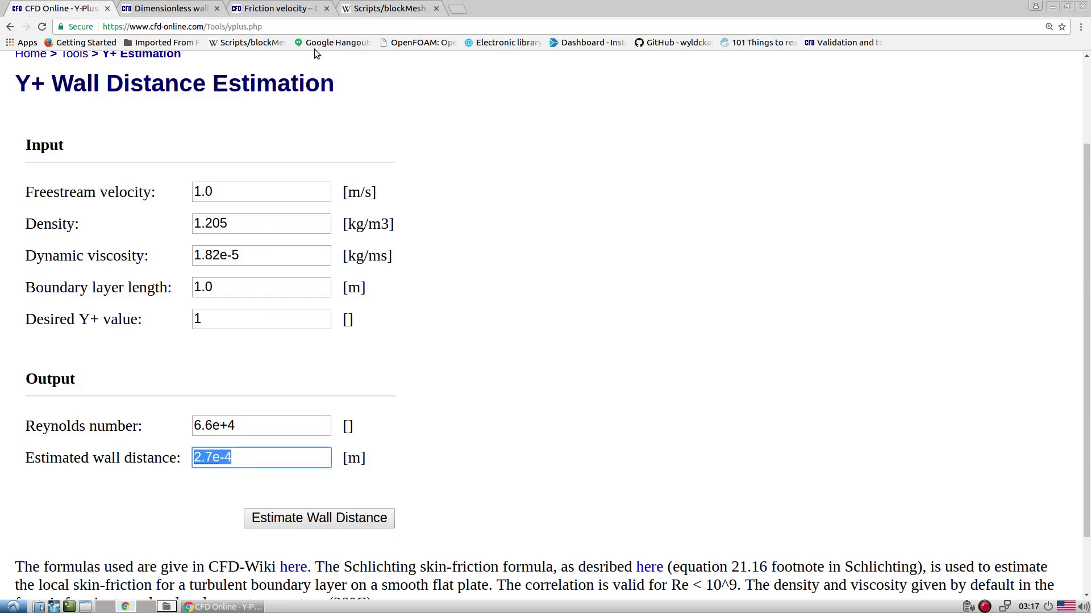
left_click(368, 9)
key("ctrl+v")
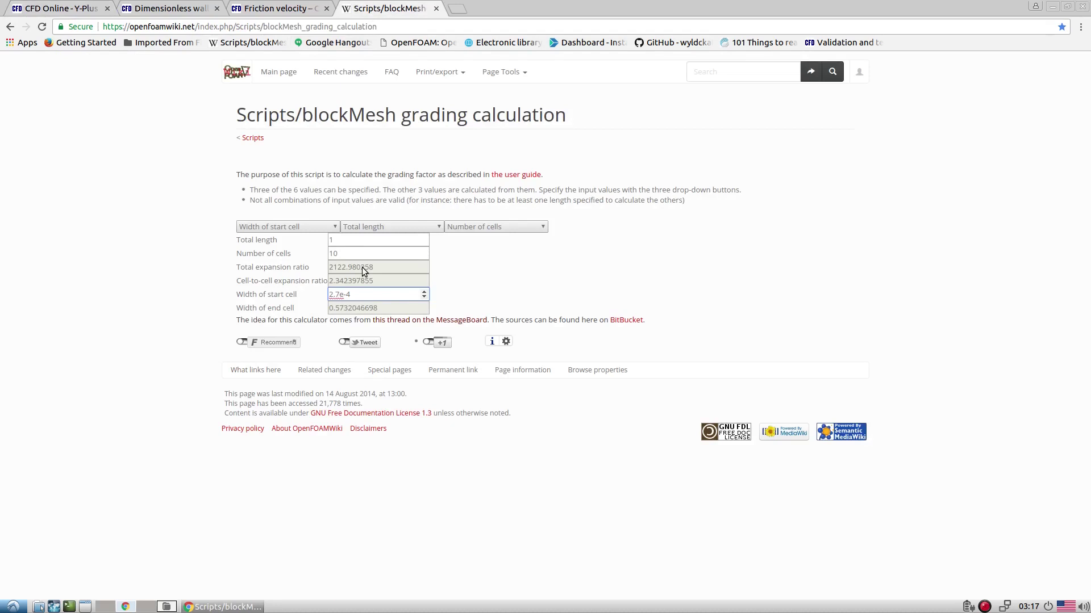
Set the number of cells to 50 in the blockMesh grading calculator
left_click(346, 241)
key("Tab")
type("50")
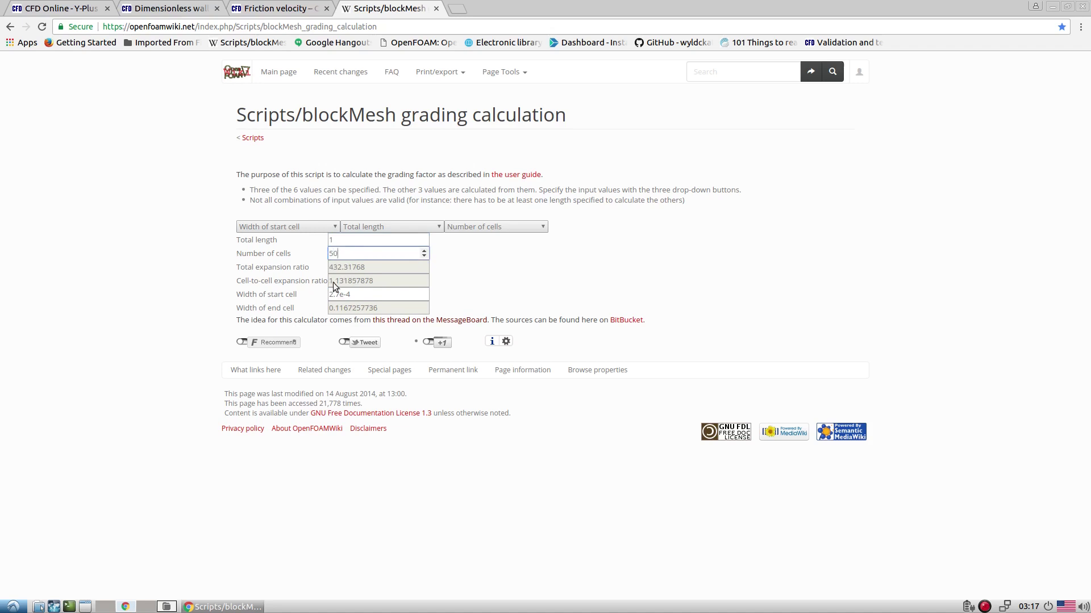
Set the number of cells to 100 in the blockMesh grading calculator and check the expansion ratio and start-cell width
double_click(346, 268)
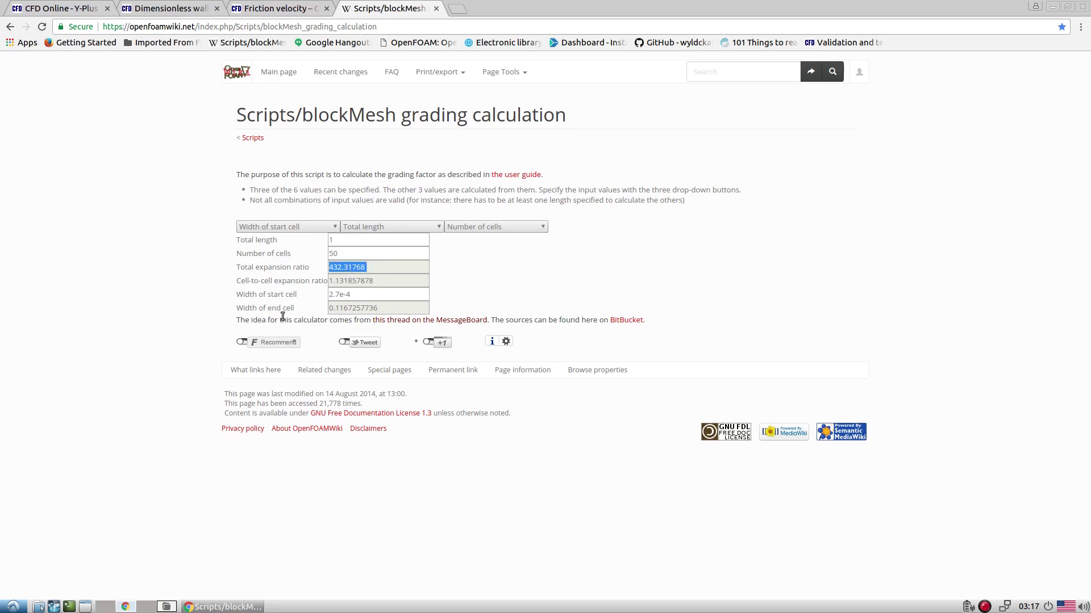
left_click(337, 313)
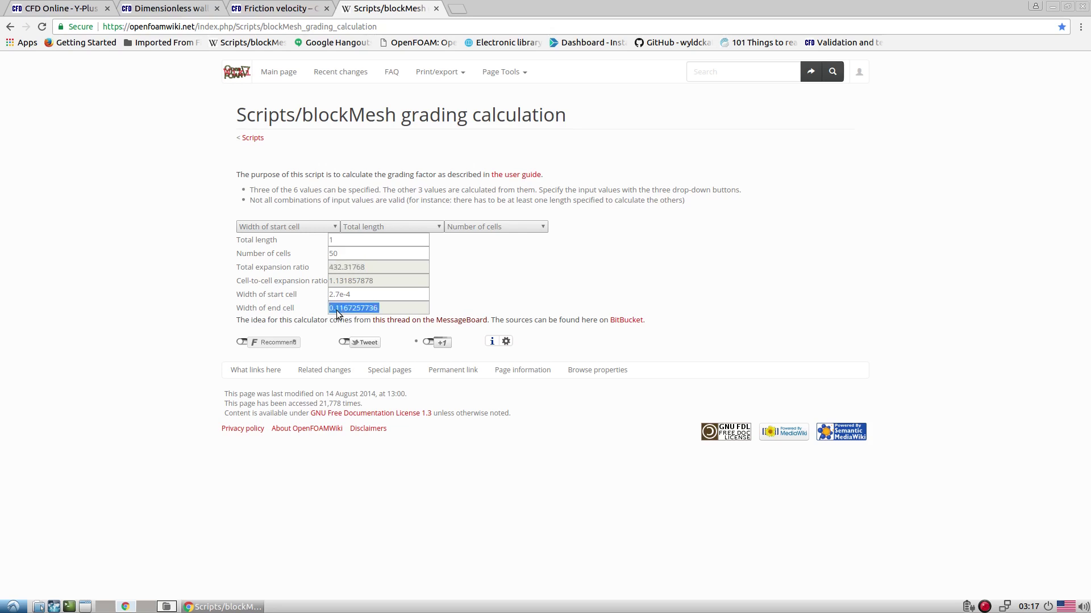
left_click(347, 254)
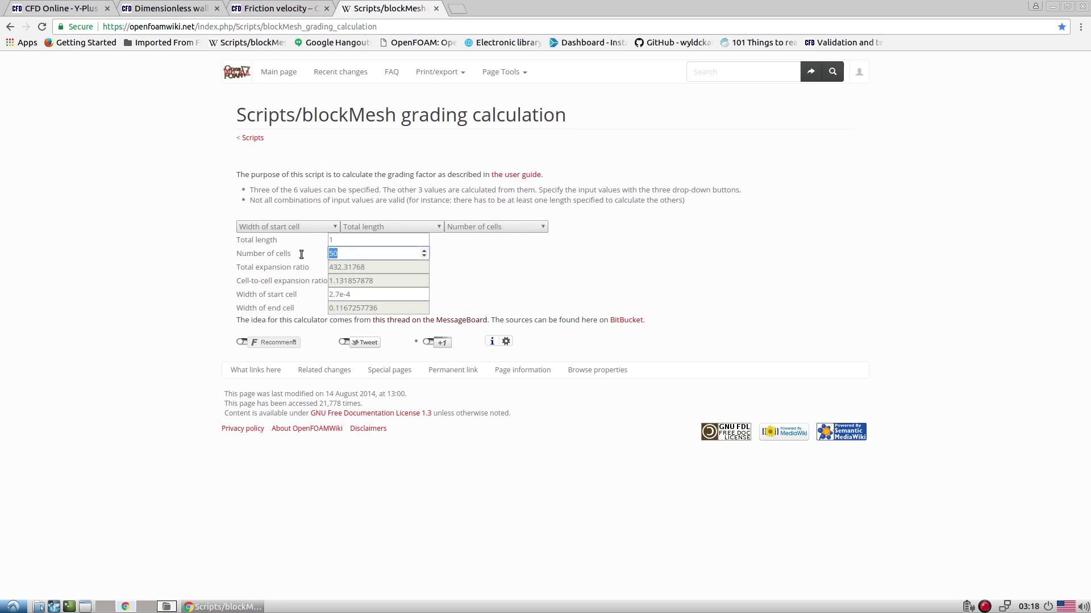
type("100")
left_click(337, 295)
left_click_drag(350, 295, 323, 298)
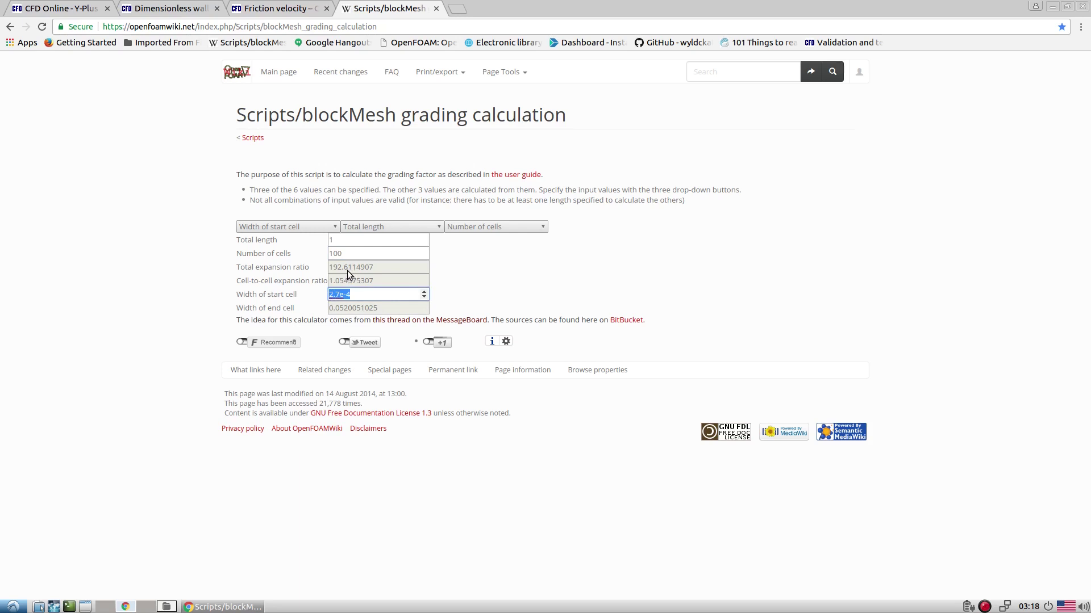
left_click(341, 295)
left_click_drag(352, 295, 322, 294)
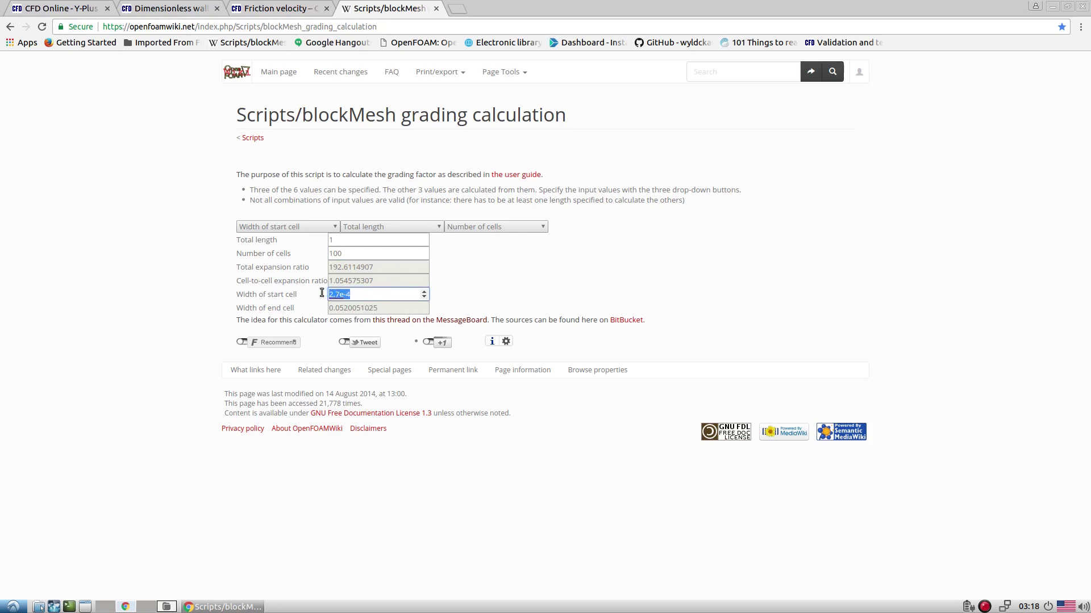
Compare the desired Y+ and estimated wall distance in the Y+ calculator with the formula on the Dimensionless wall distance page
left_click(62, 8)
double_click(226, 464)
double_click(209, 320)
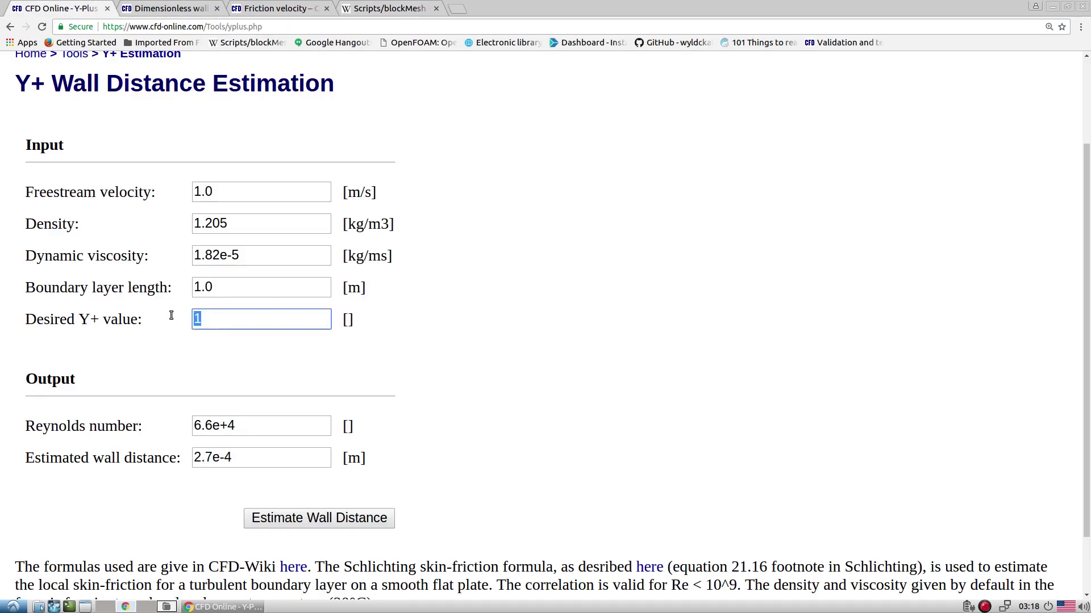
left_click(170, 9)
scroll(236, 162, "up", 1)
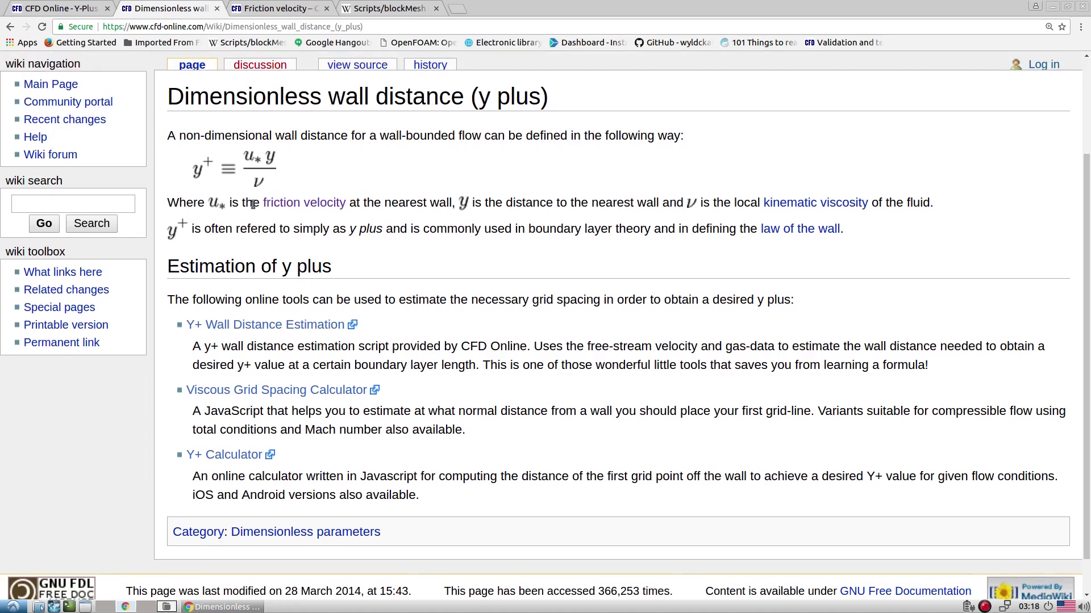
left_click(54, 9)
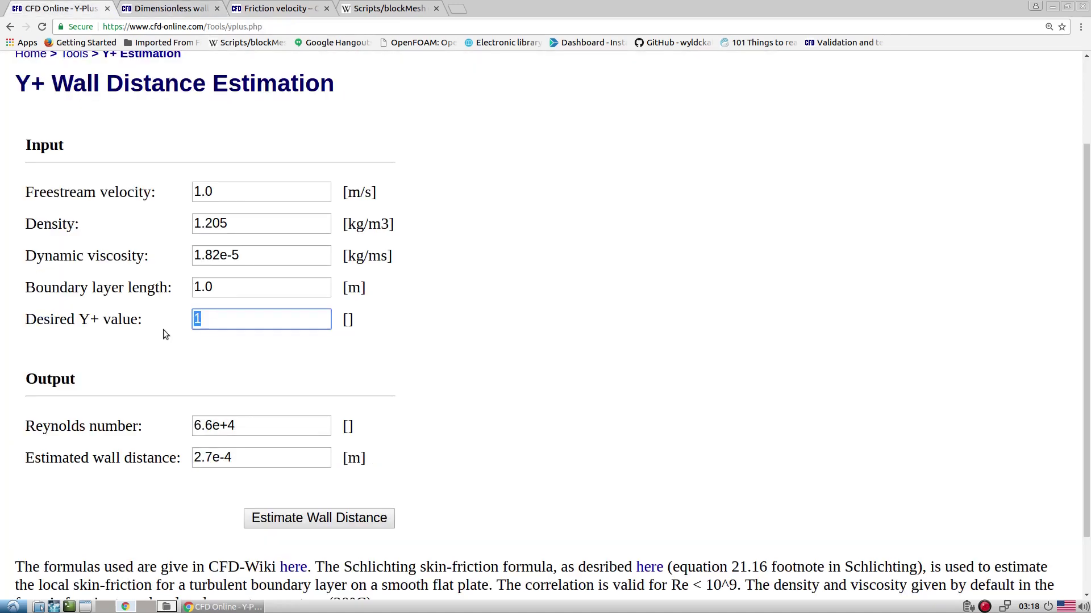
left_click(174, 12)
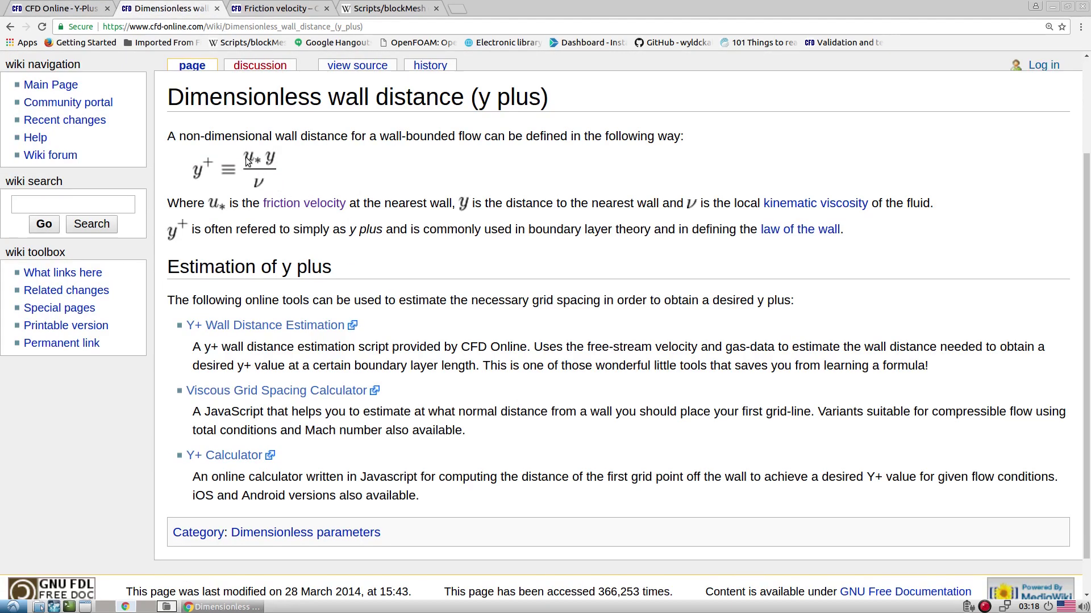
left_click(35, 7)
left_click(217, 350)
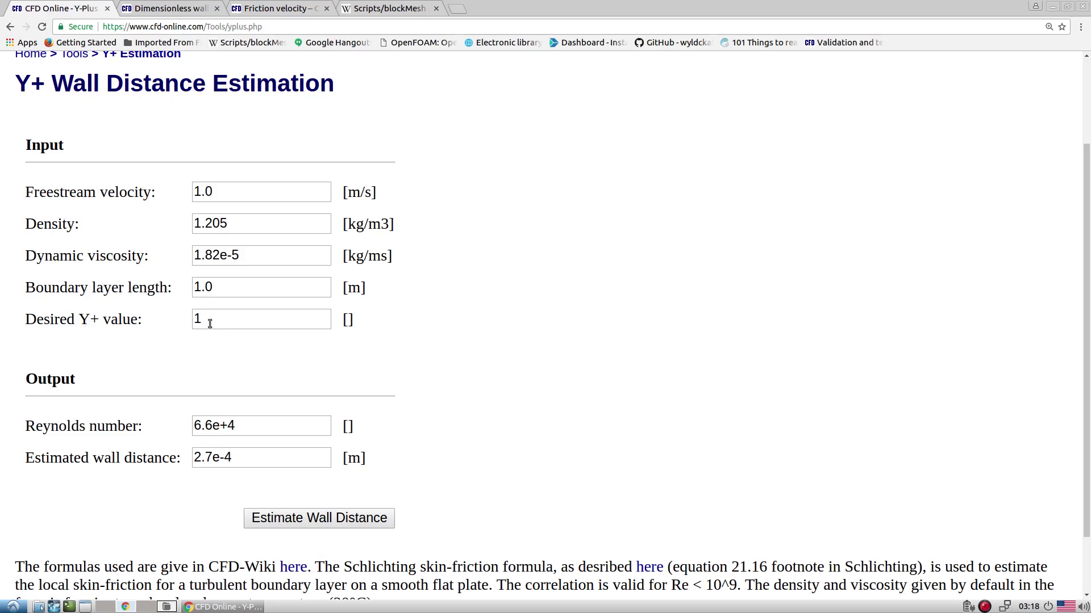
Set the desired Y+ value to 0.5 and estimate the wall distance
left_click(191, 318)
left_click_drag(200, 318, 189, 318)
type("0.5")
left_click(297, 518)
left_click_drag(237, 461, 192, 462)
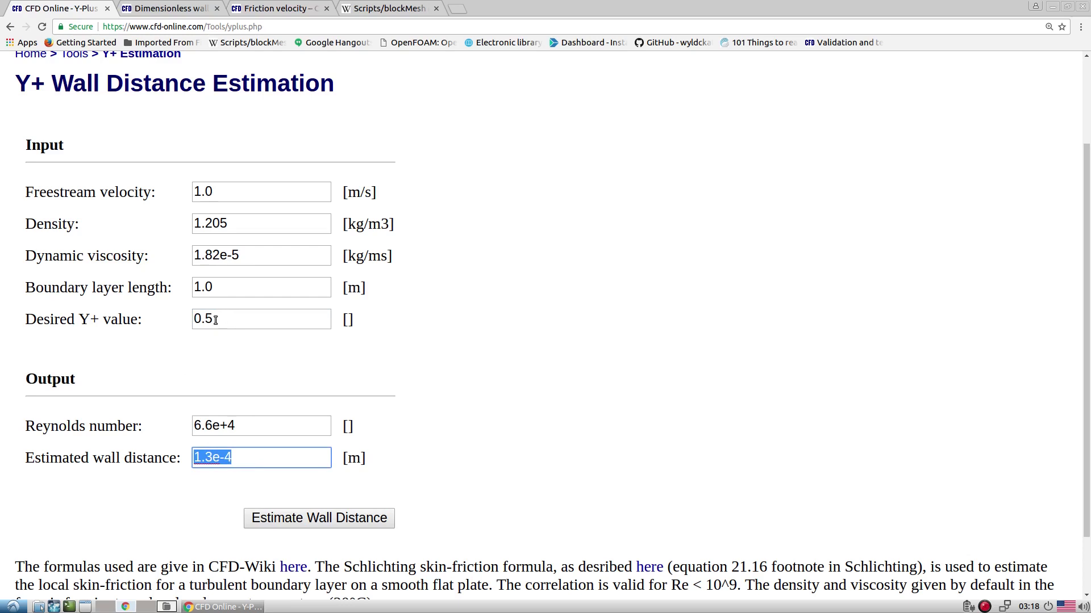
Set the desired Y+ value to 0.1 and recalculate the estimated wall distance
left_click_drag(216, 320, 197, 321)
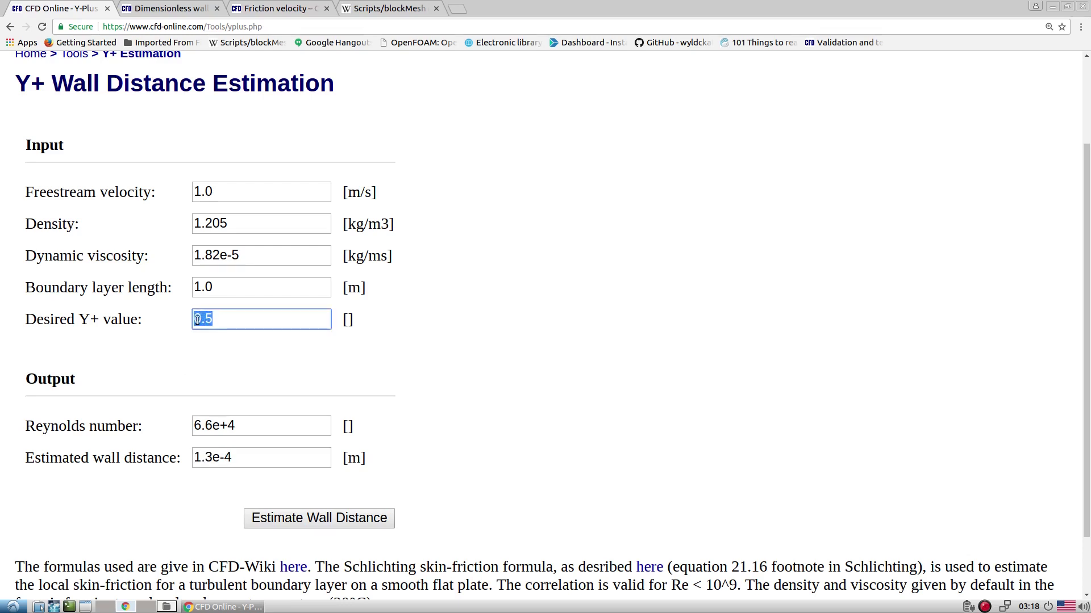
left_click(232, 326)
left_click_drag(204, 321, 213, 318)
type("1")
left_click(258, 522)
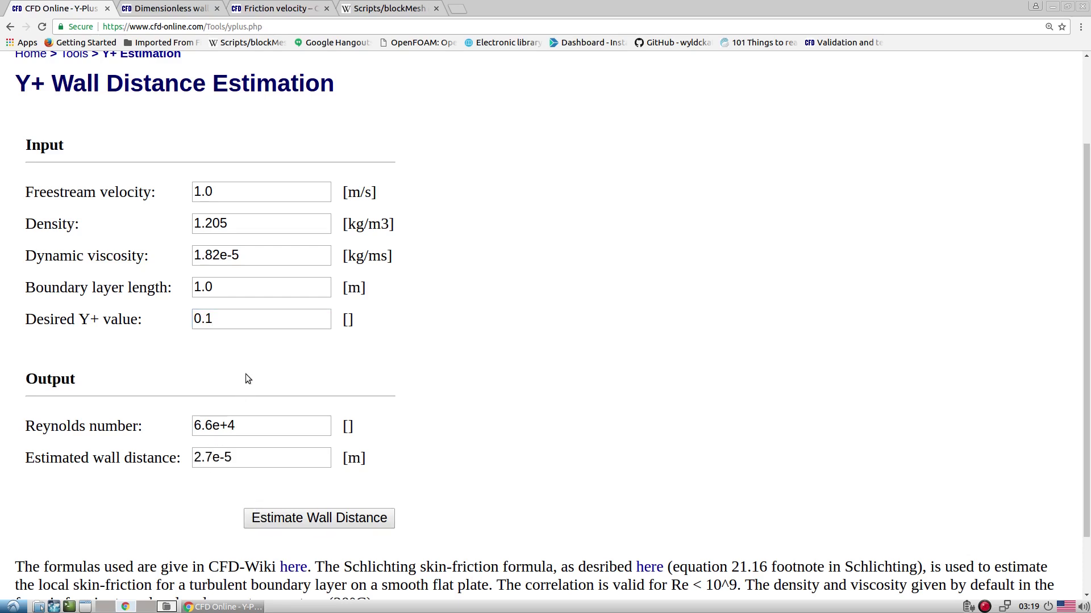
double_click(287, 318)
Switch to the file manager on the next workspace and open the DNS folder inside advancedTutorial02
key("ctrl+alt+Right")
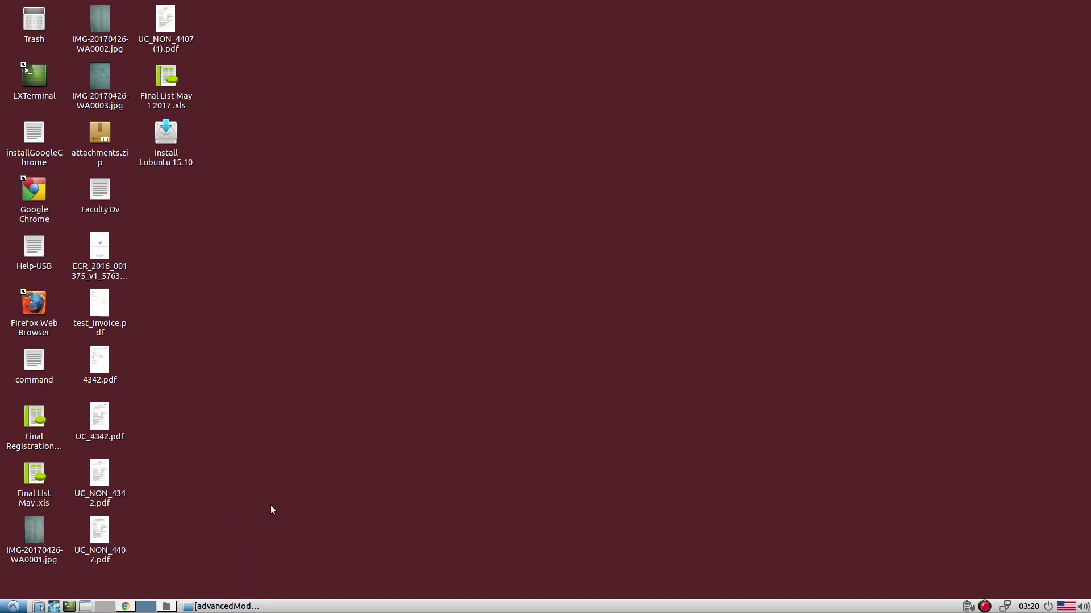
left_click(225, 607)
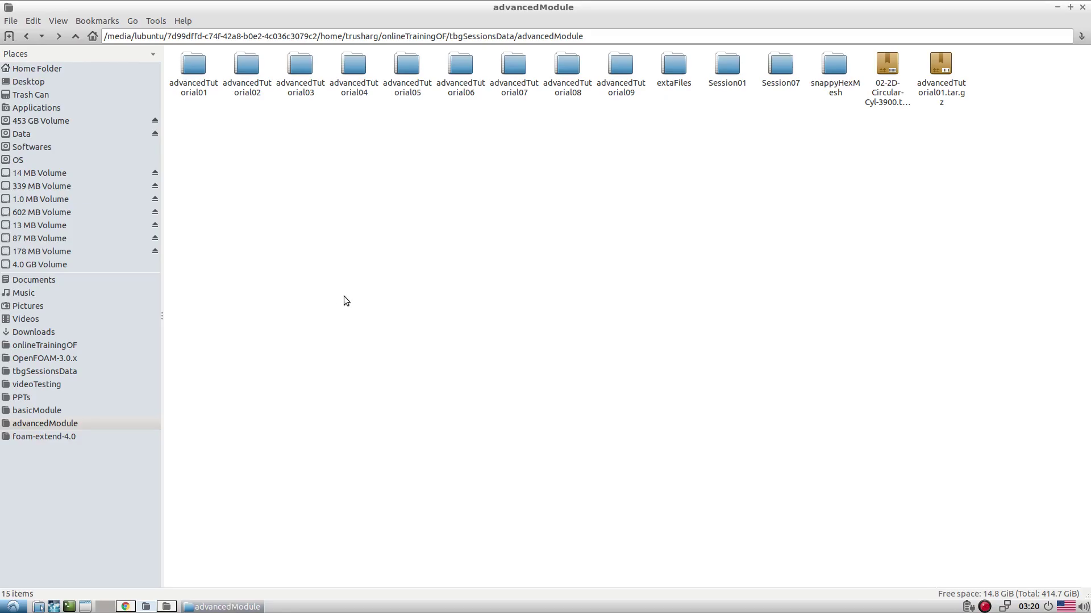
double_click(254, 90)
double_click(192, 67)
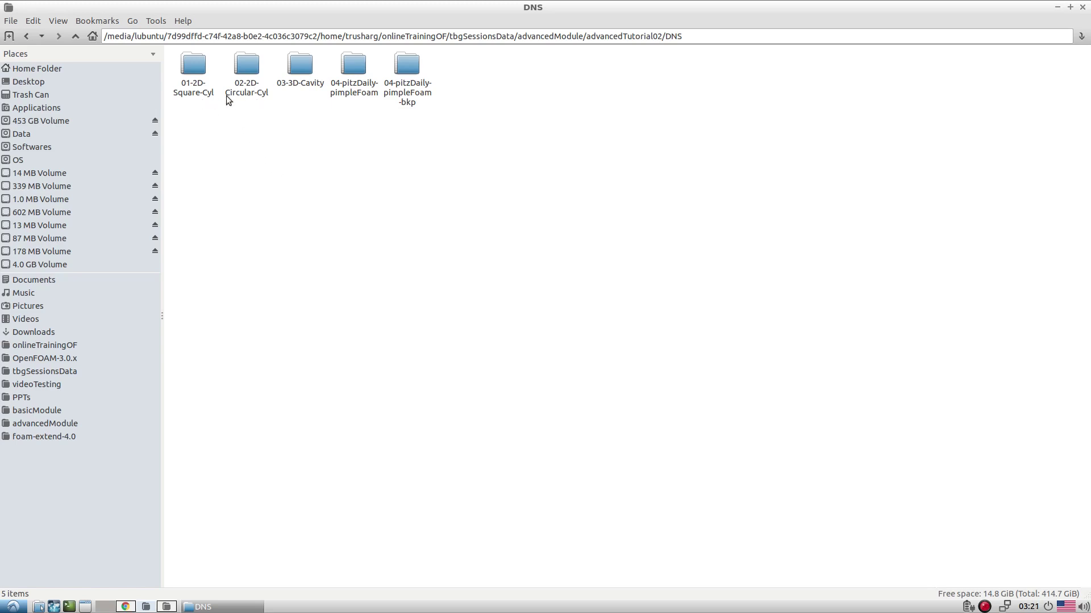
Look over the DNS case folders and open 01-2D-Square-Cyl
left_click(200, 100)
left_click(227, 95)
left_click(277, 155)
left_click(306, 87)
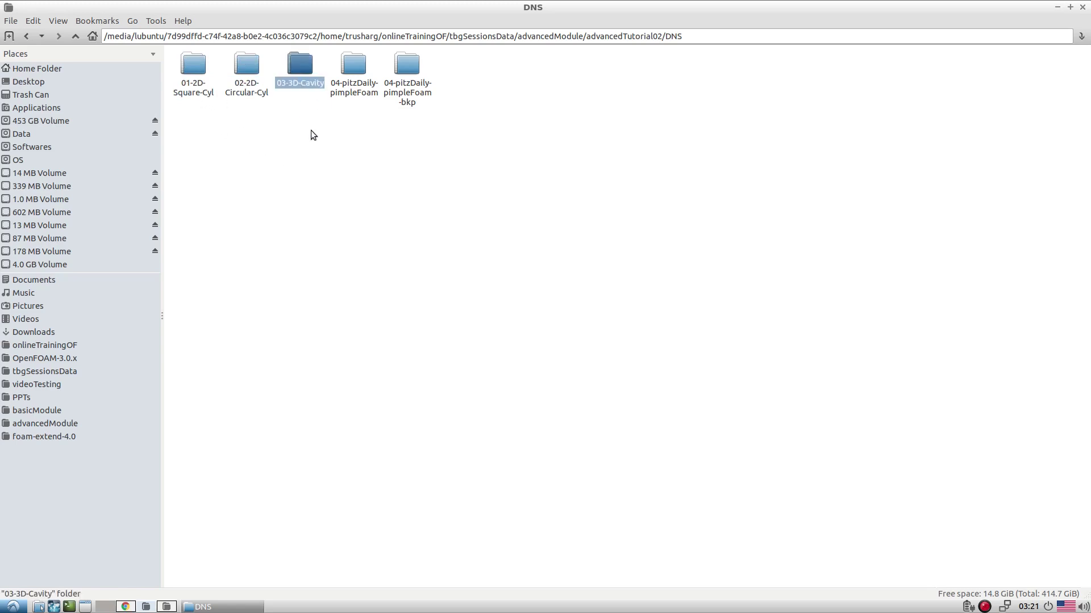
double_click(188, 92)
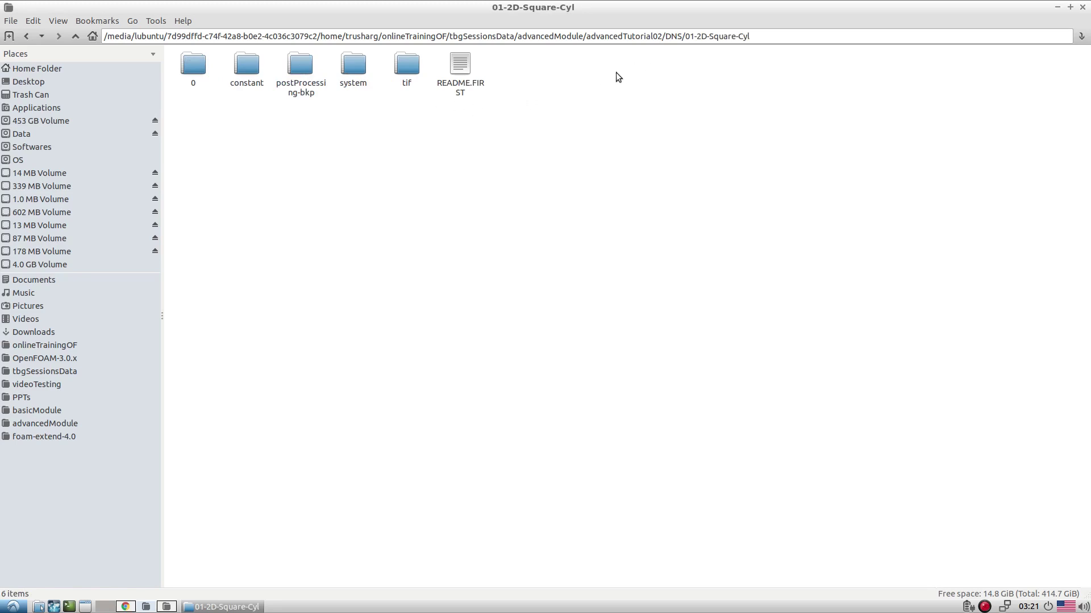
Open a terminal, change to the 01-2D-Square-Cyl case directory using its folder path, and move the window clear of the case files
triple_click(666, 36)
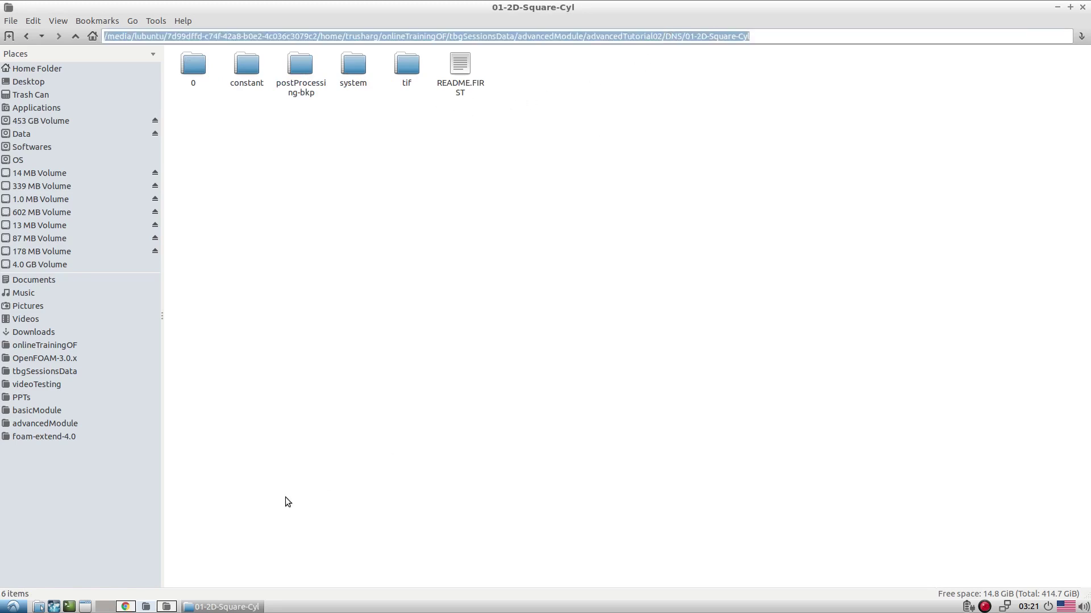
left_click(69, 607)
left_click(807, 113)
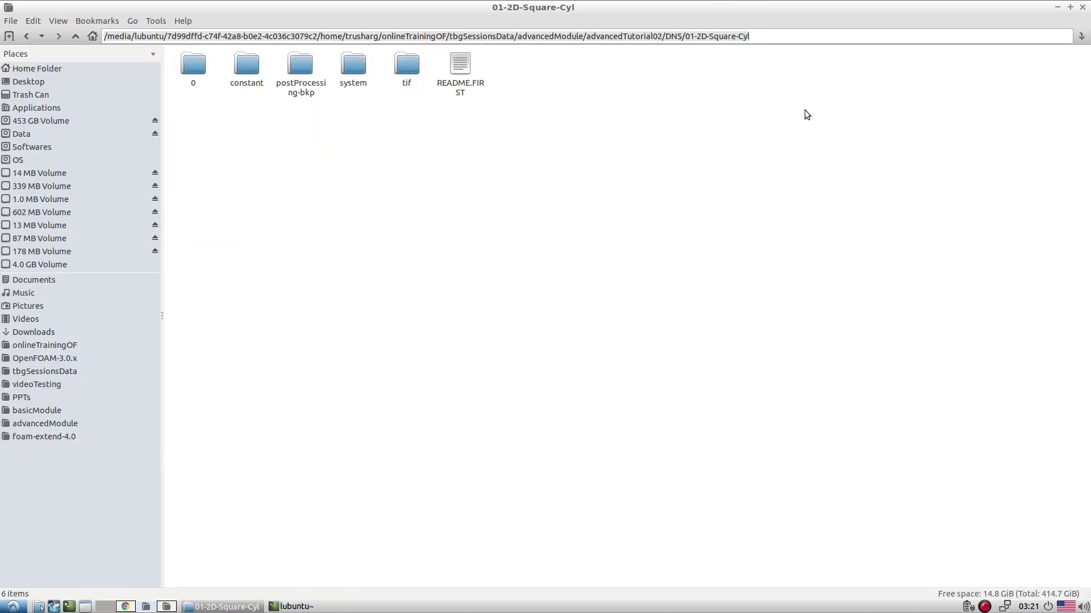
left_click(669, 38)
left_click(295, 606)
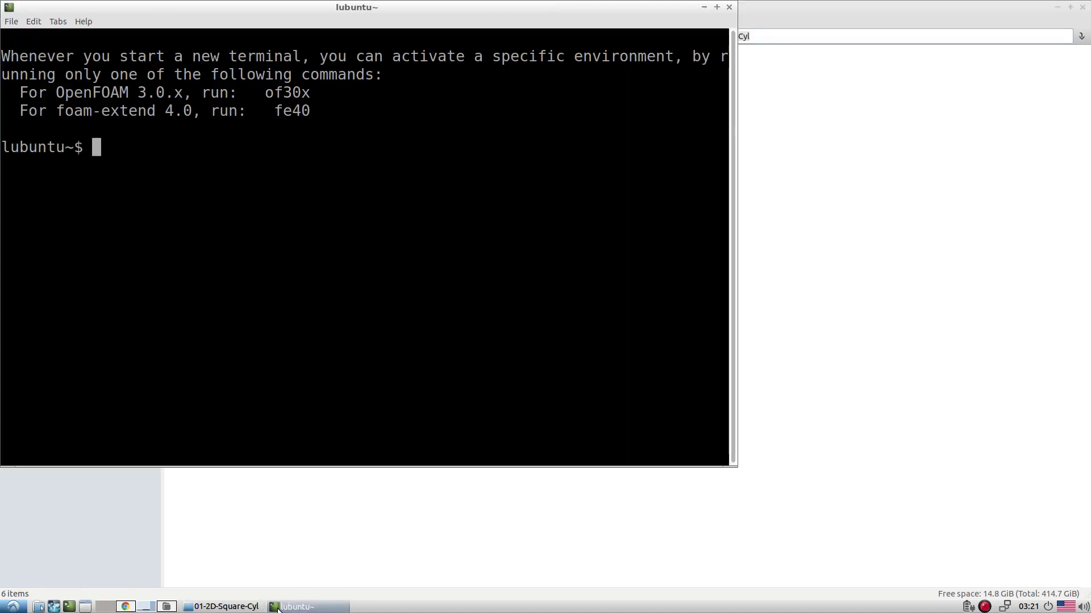
type("cd")
middle_click(292, 244)
key("Return")
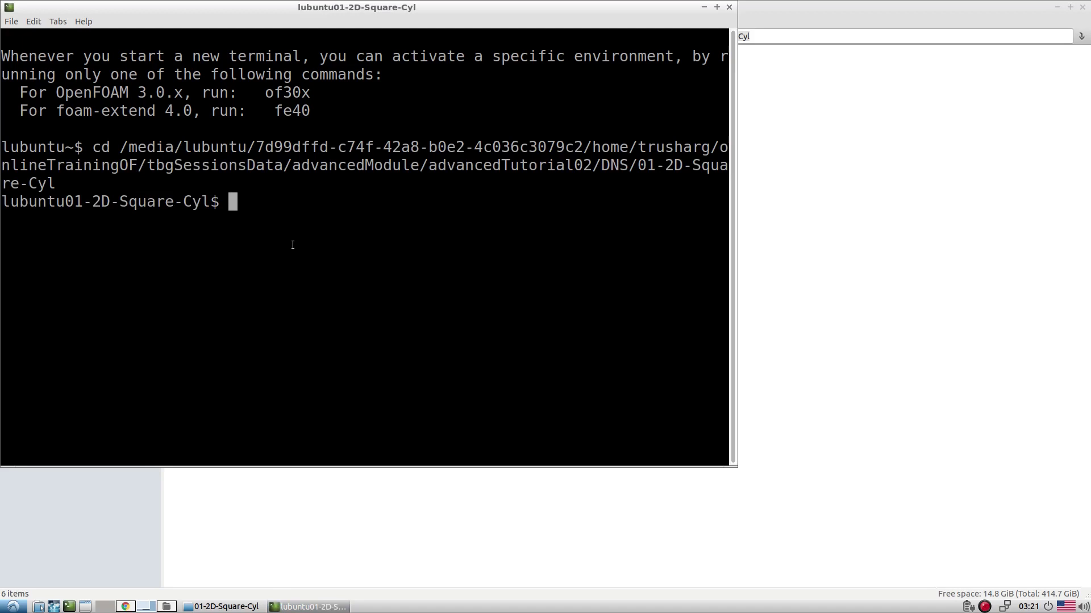
left_click_drag(420, 8, 729, 119)
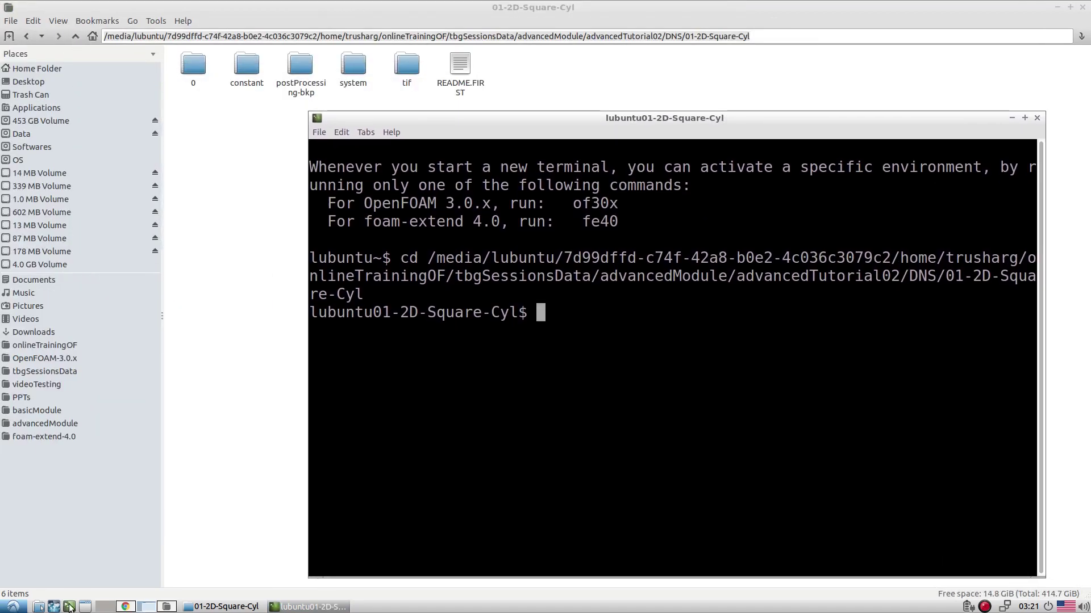
Repeat the change of directory in the terminal with the case folder's path taken from the file manager
triple_click(556, 36)
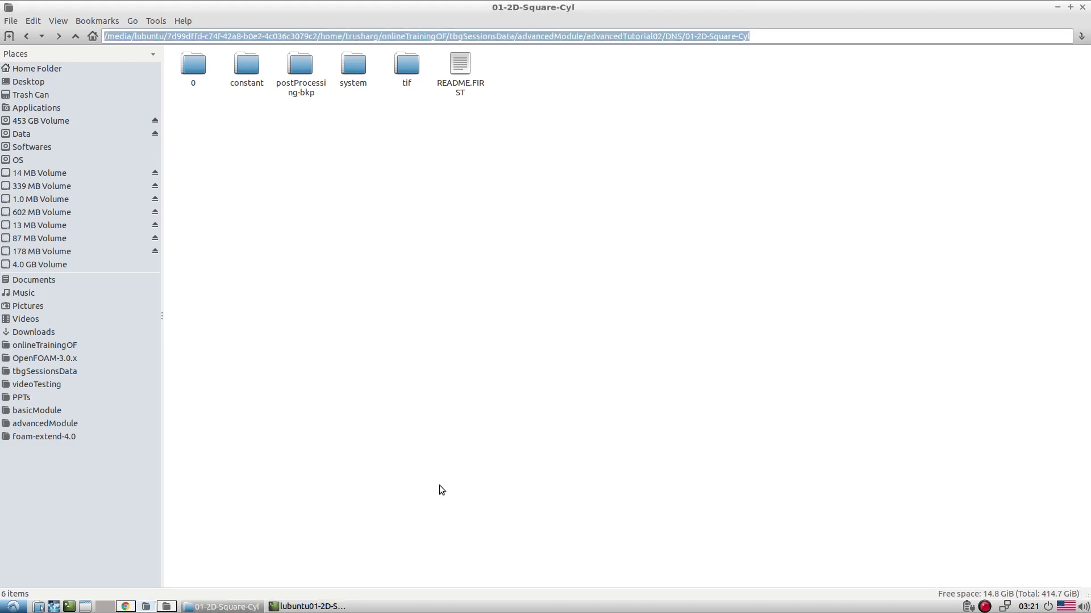
left_click(307, 607)
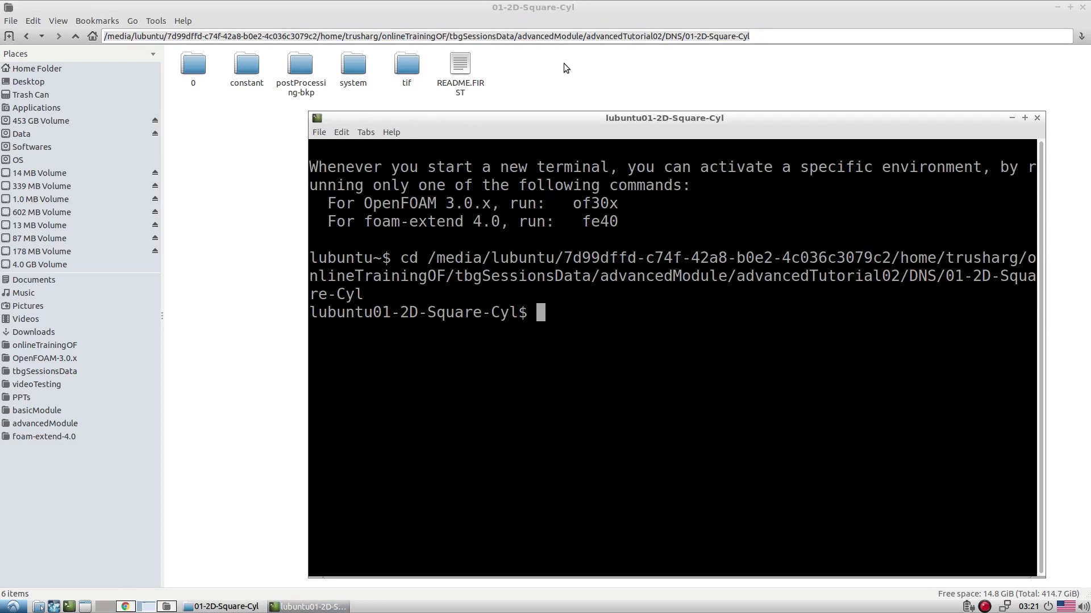
type("cd")
middle_click(616, 331)
key("Return")
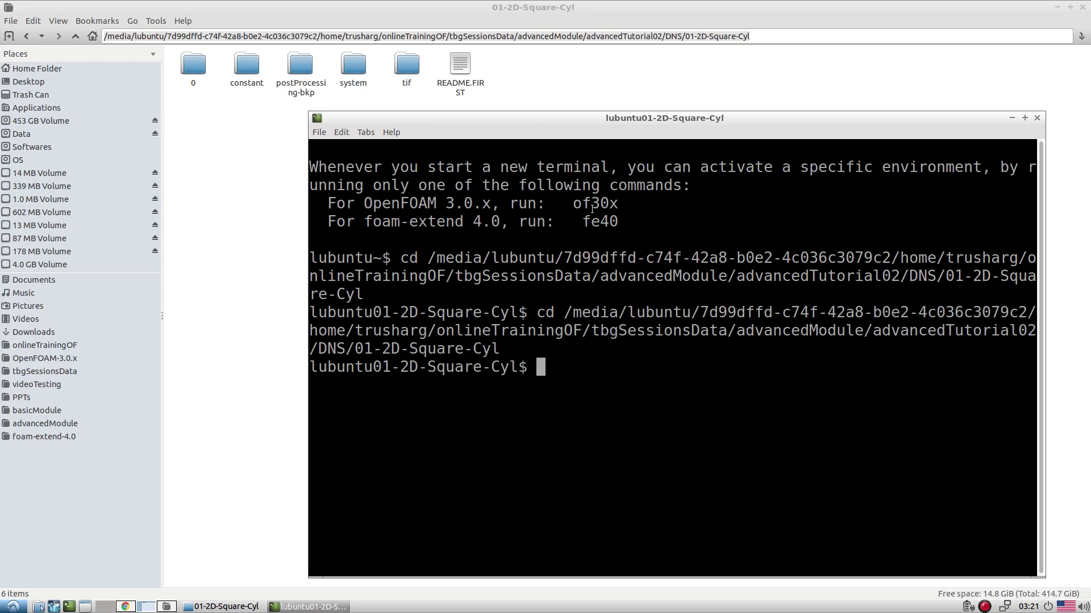
Activate the OpenFOAM 3.0.x environment in the terminal with the of30x command
left_click_drag(573, 205, 618, 204)
middle_click(638, 363)
key("Return")
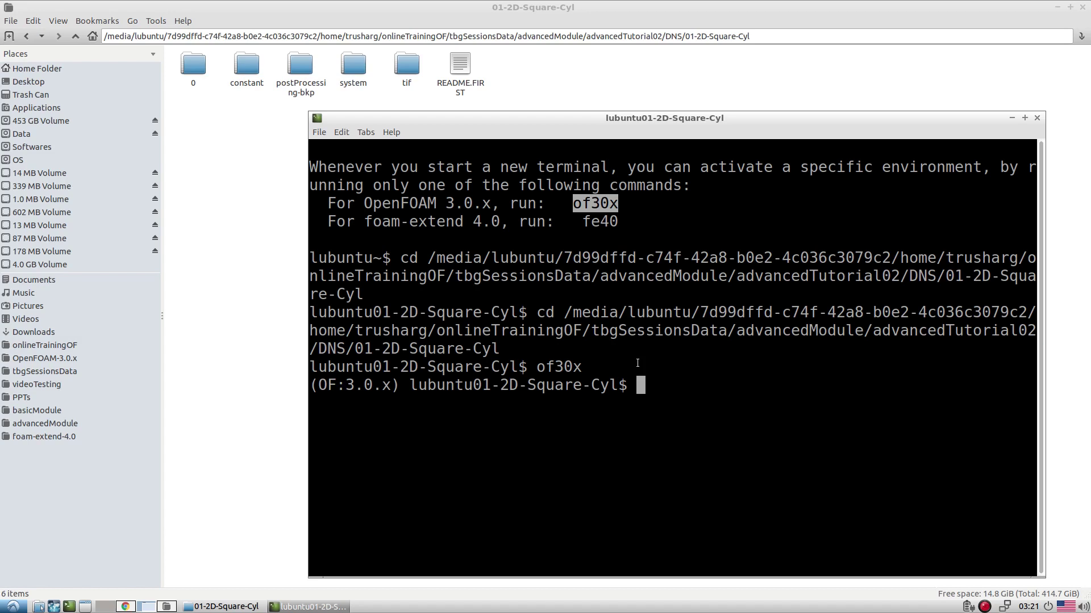
Open the case's README.FIRST file in Geany and examine the optional directory-cleaning commands
left_click(455, 77)
right_click(453, 76)
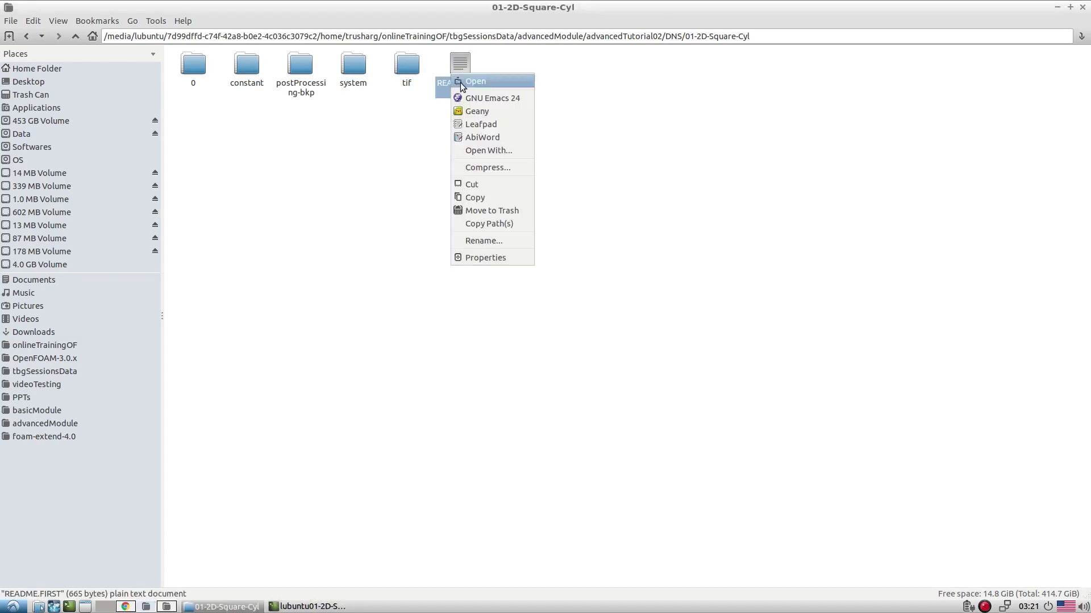
left_click(481, 112)
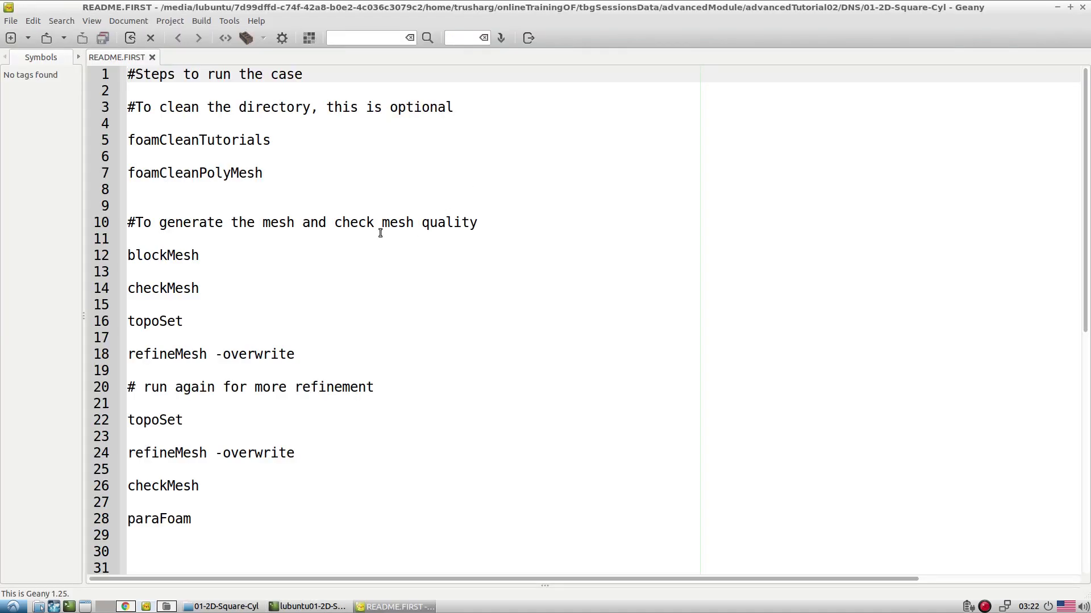
left_click_drag(263, 174, 131, 143)
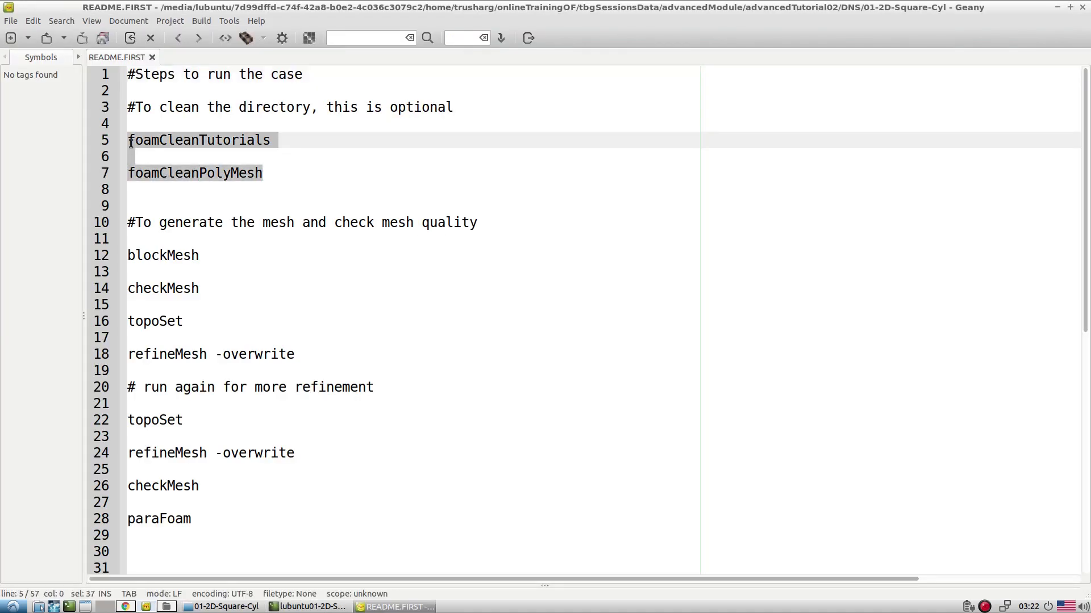
triple_click(226, 173)
triple_click(164, 142)
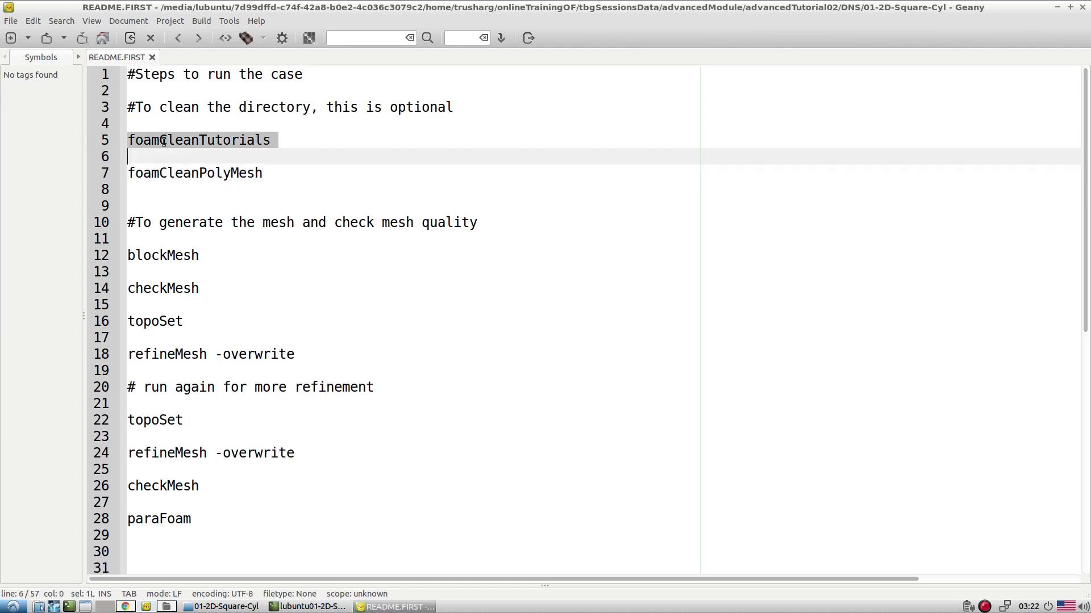
double_click(178, 173)
left_click_drag(129, 140, 282, 173)
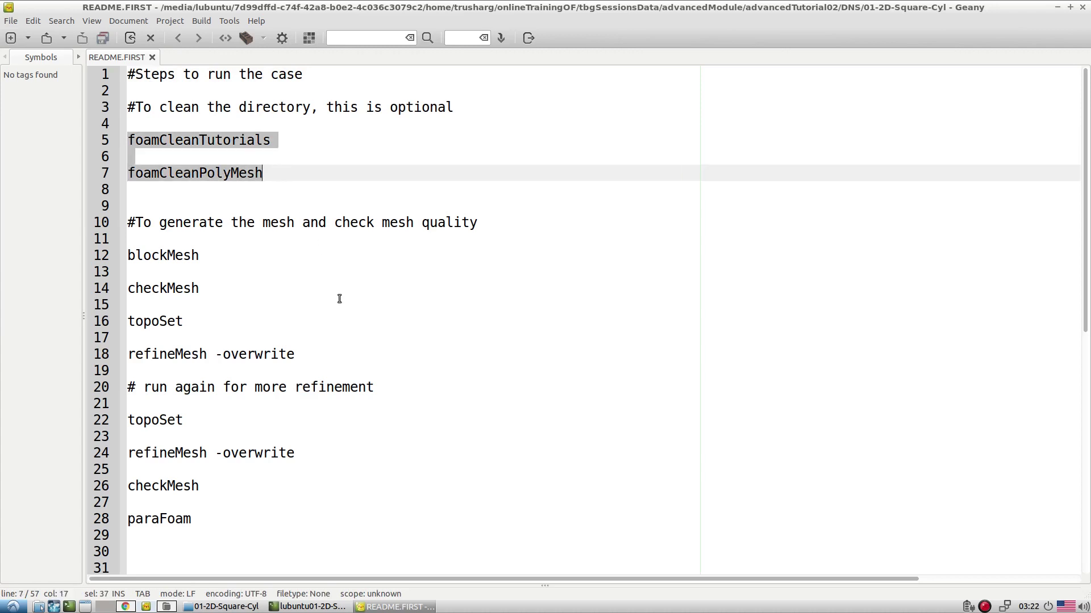
left_click(293, 274)
Run foamCleanTutorials and foamCleanPolyMesh from README.FIRST in the terminal, check the case folder and return to the README
left_click_drag(264, 177, 125, 143)
key("ctrl+c")
left_click(307, 607)
middle_click(635, 377)
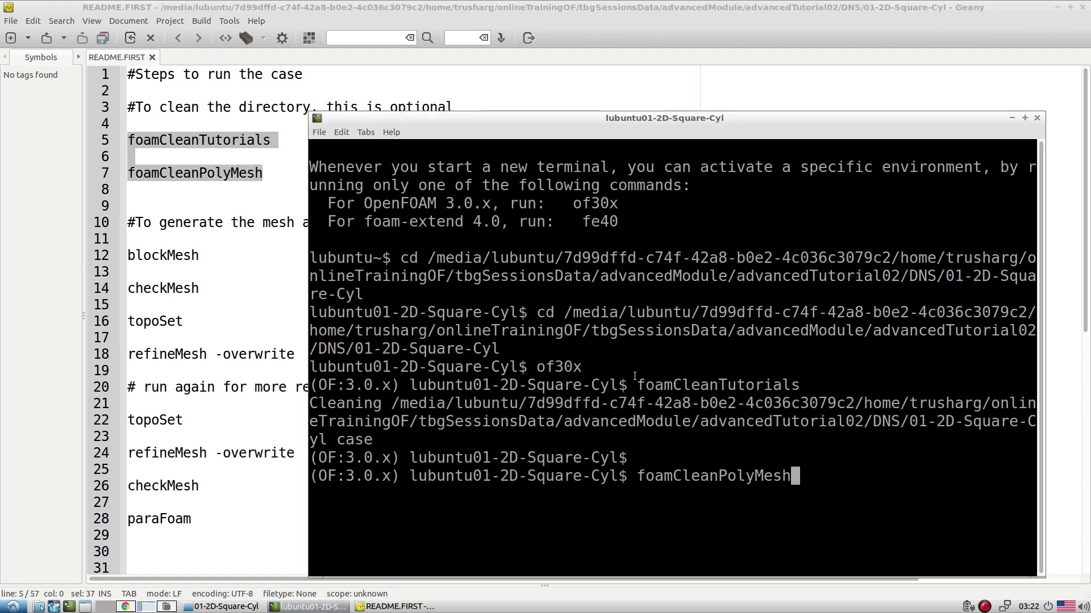
key("Return")
left_click(221, 606)
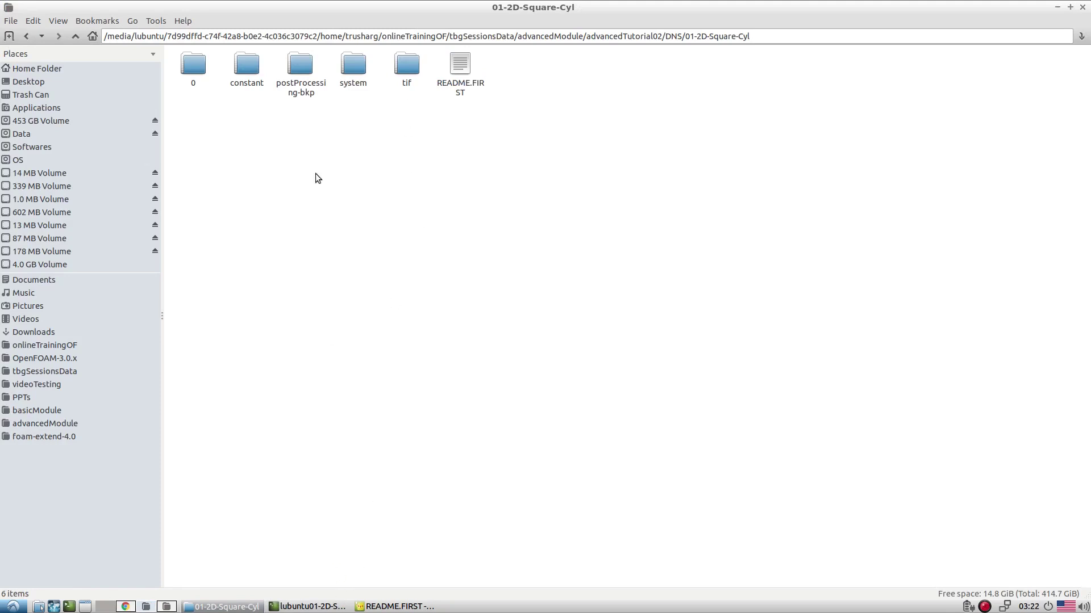
left_click(378, 607)
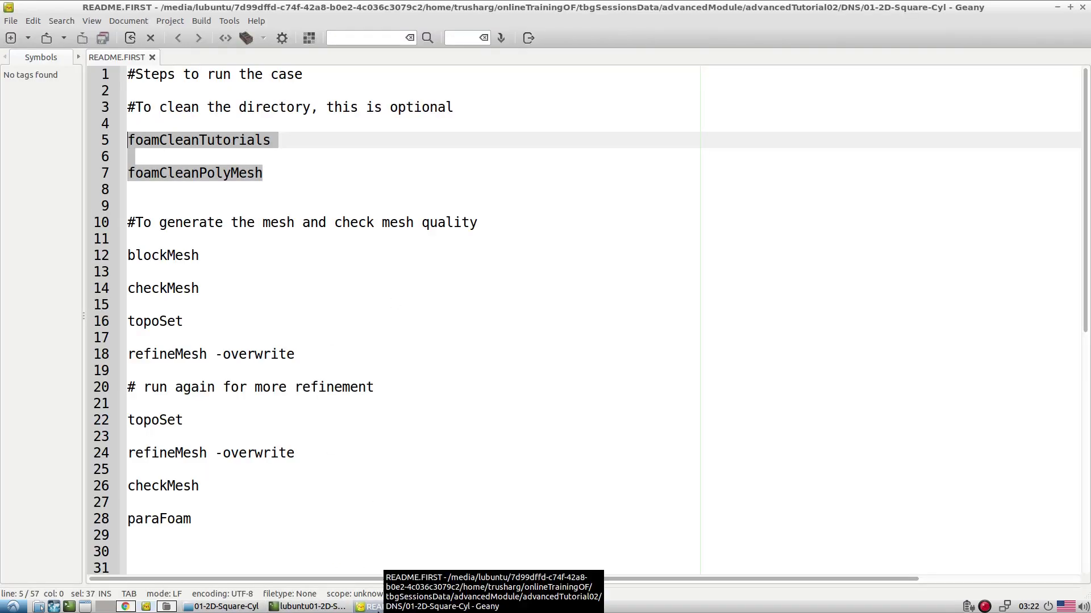
Run the README's blockMesh command in the terminal to generate the mesh
double_click(157, 261)
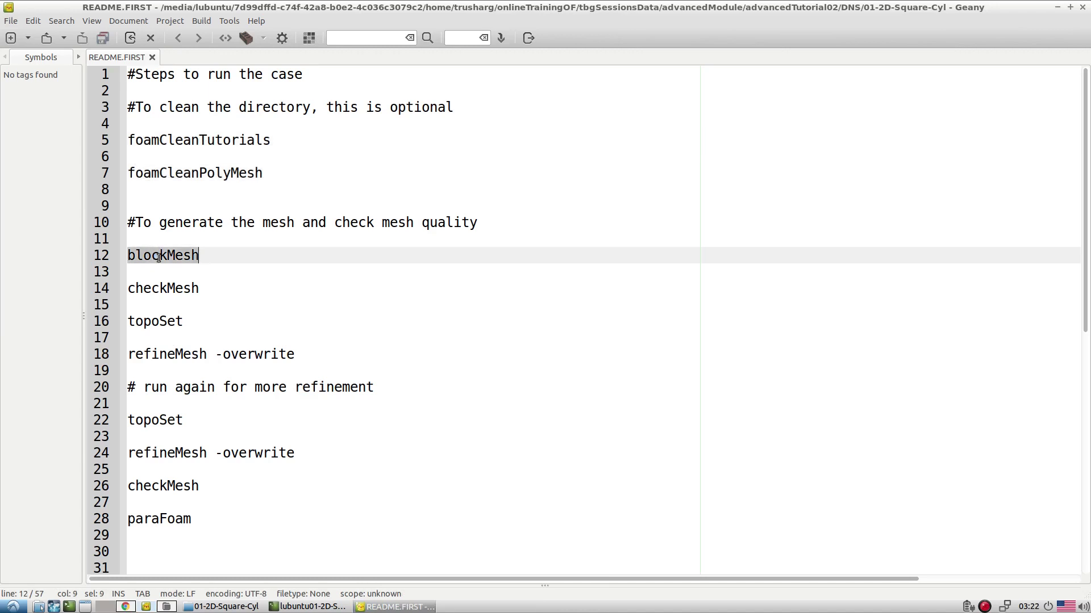
left_click(307, 607)
middle_click(544, 398)
key("Return")
Launch paraFoam from the terminal and examine the mesh domain around the square cylinder opening
type("paraFoam")
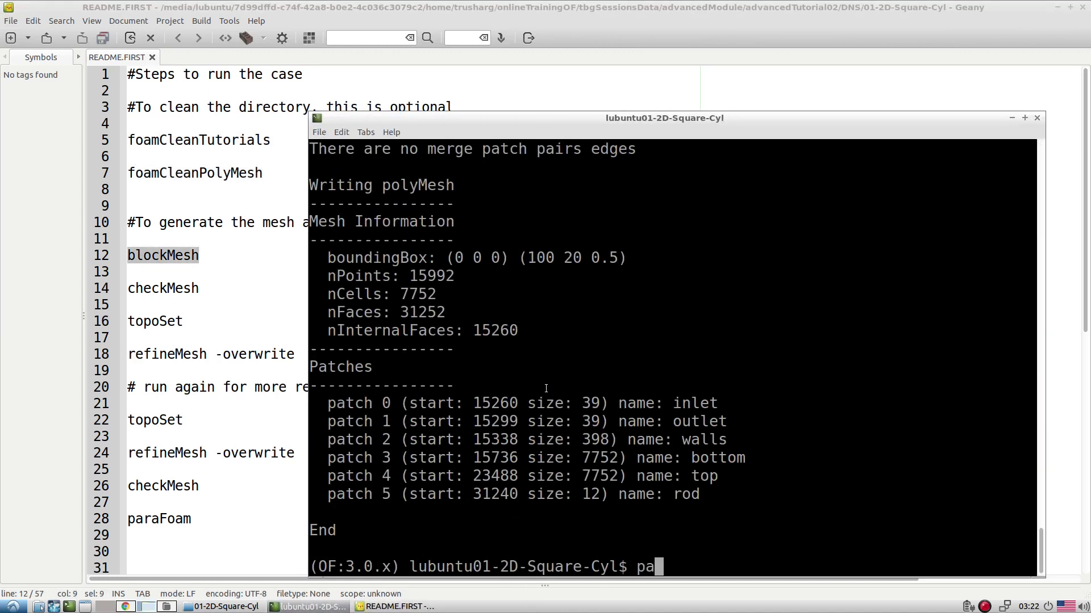
key("Return")
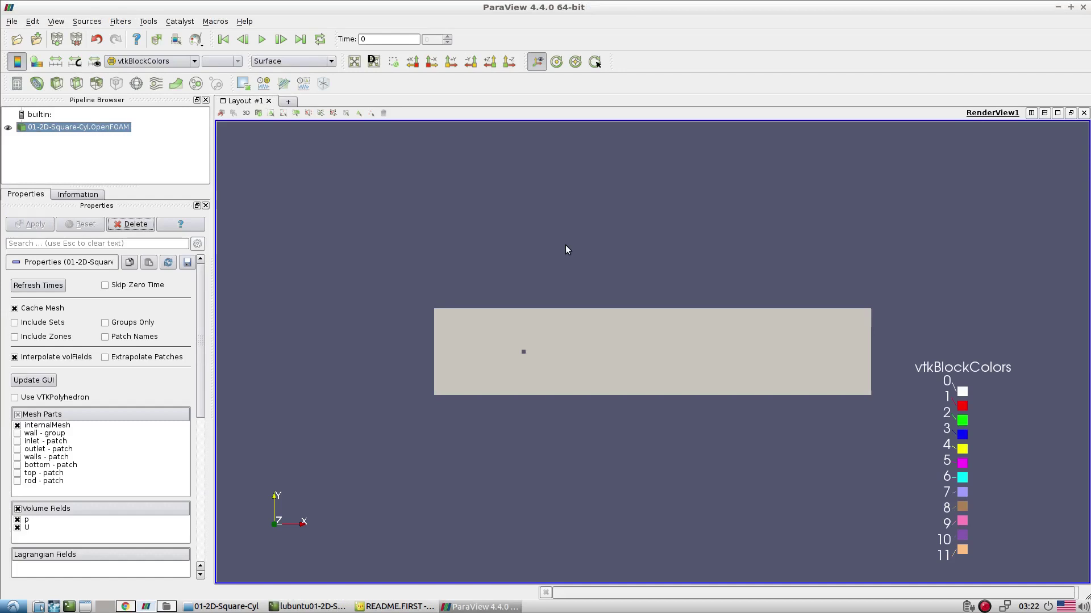
scroll(553, 349, "up", 5)
left_click_drag(497, 421, 645, 334)
scroll(642, 389, "up", 3)
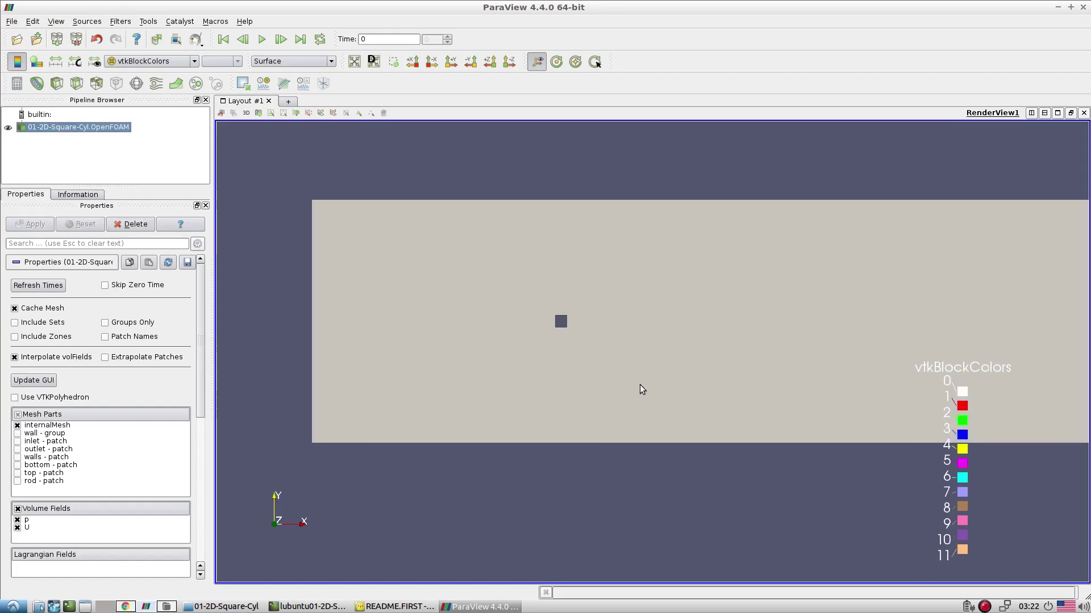
scroll(649, 456, "up", 3)
scroll(649, 456, "down", 3)
left_click_drag(568, 267, 568, 372)
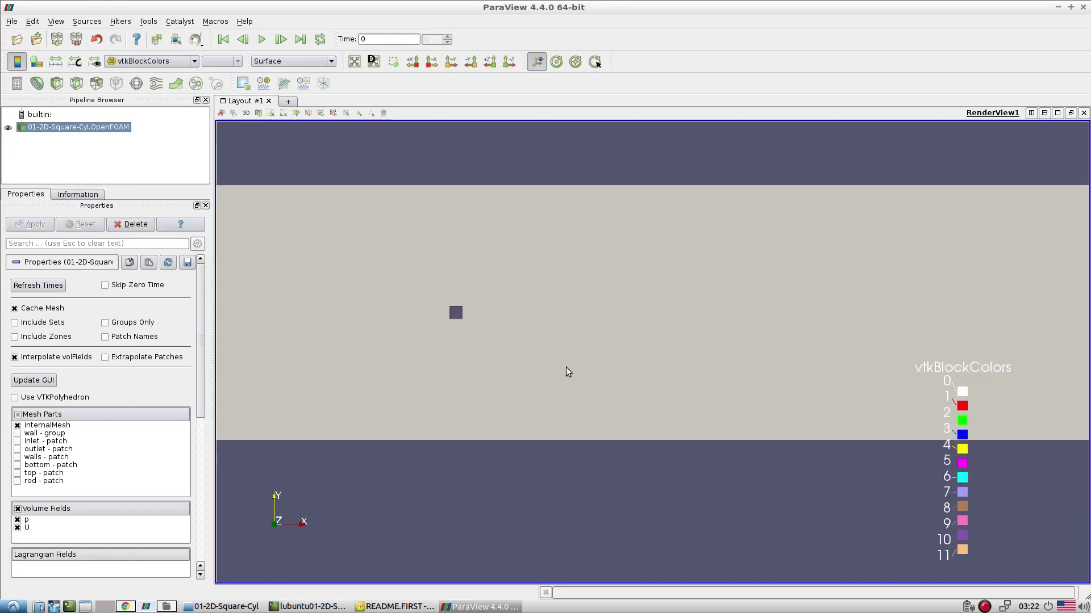
scroll(601, 244, "down", 3)
left_click_drag(601, 243, 408, 315)
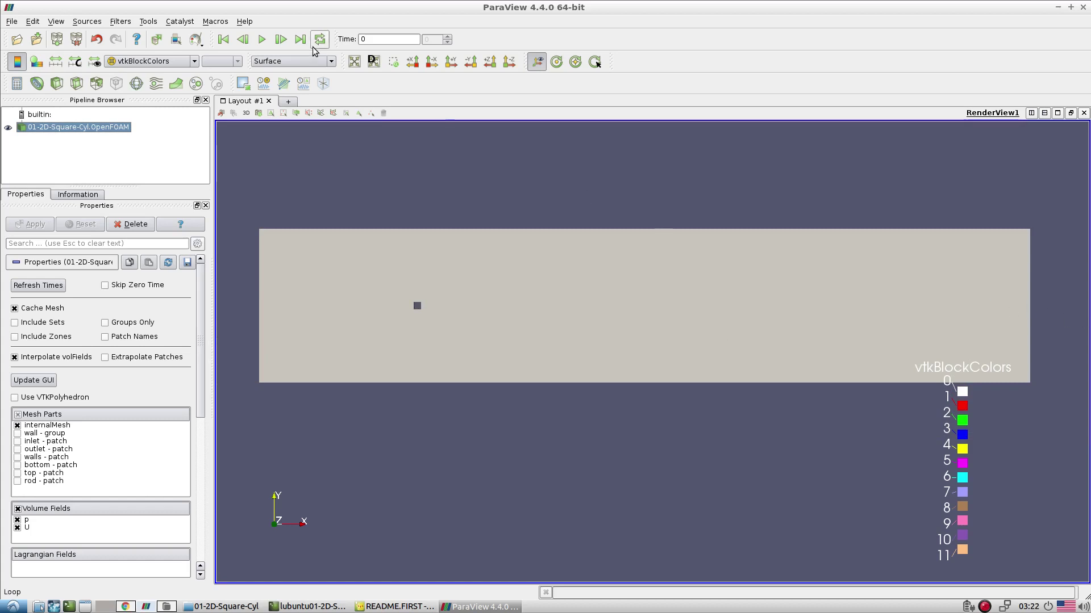
Display the mesh as Surface With Edges, inspect the cells around the cylinder from several angles and close ParaView
left_click(292, 61)
left_click(284, 102)
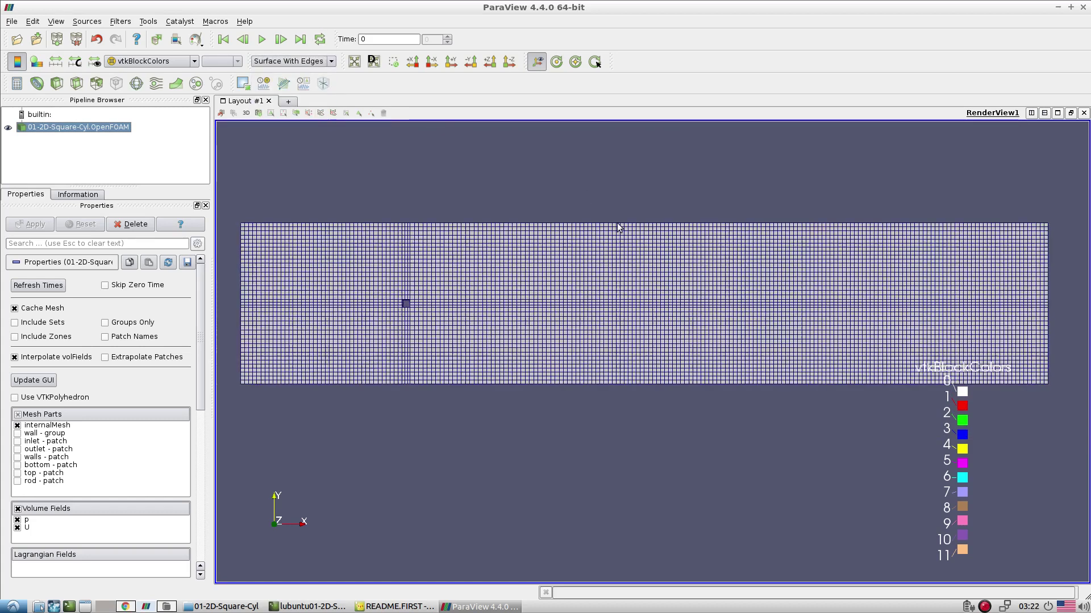
scroll(619, 227, "up", 5)
left_click_drag(750, 294, 637, 402)
scroll(540, 458, "down", 6)
left_click_drag(660, 353, 489, 324)
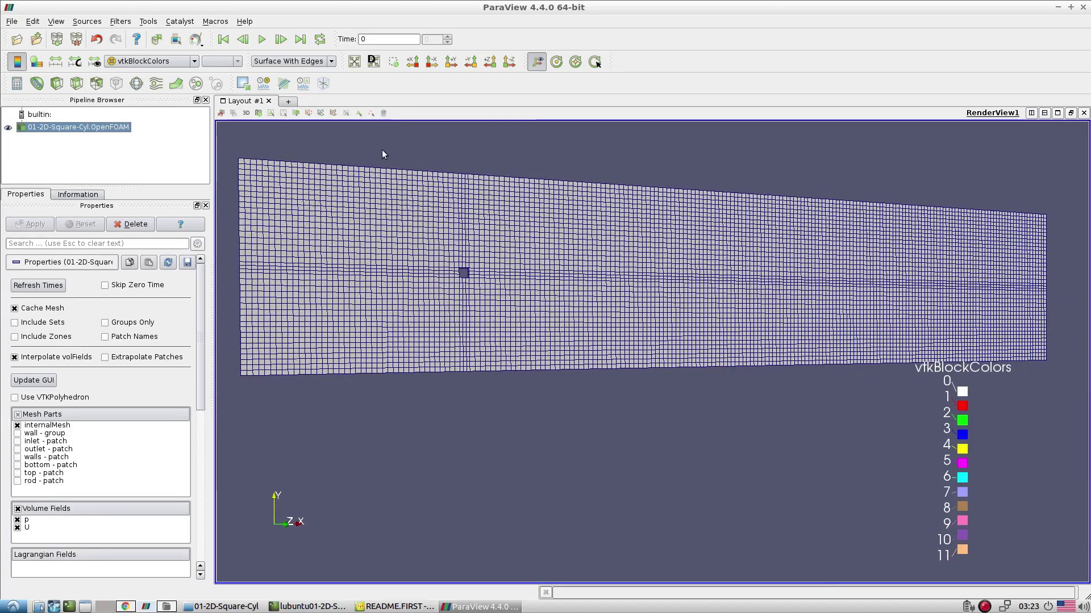
left_click_drag(674, 296, 718, 321)
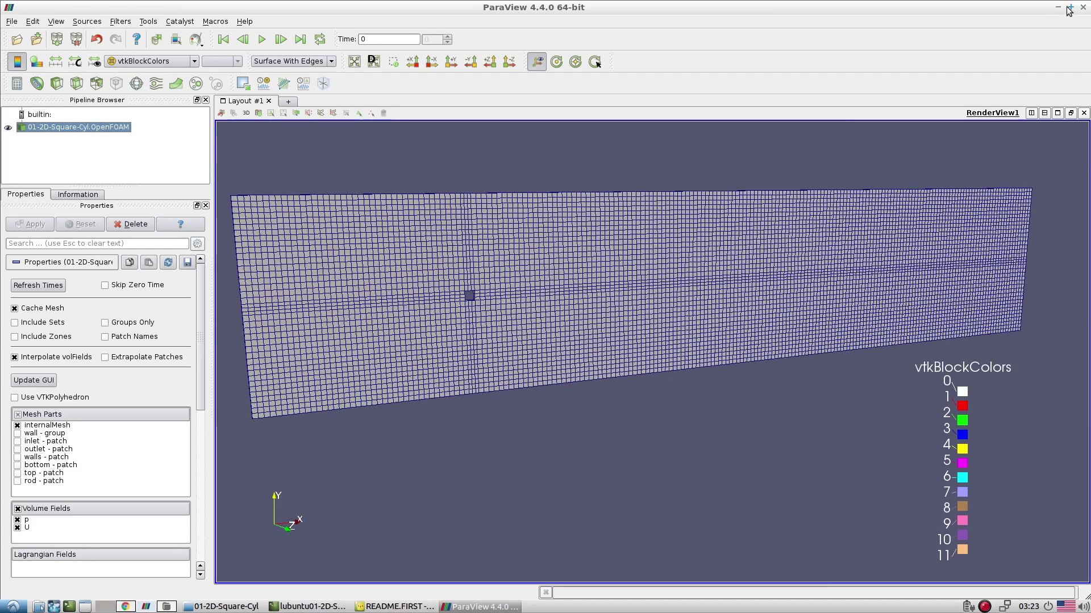
left_click(1083, 7)
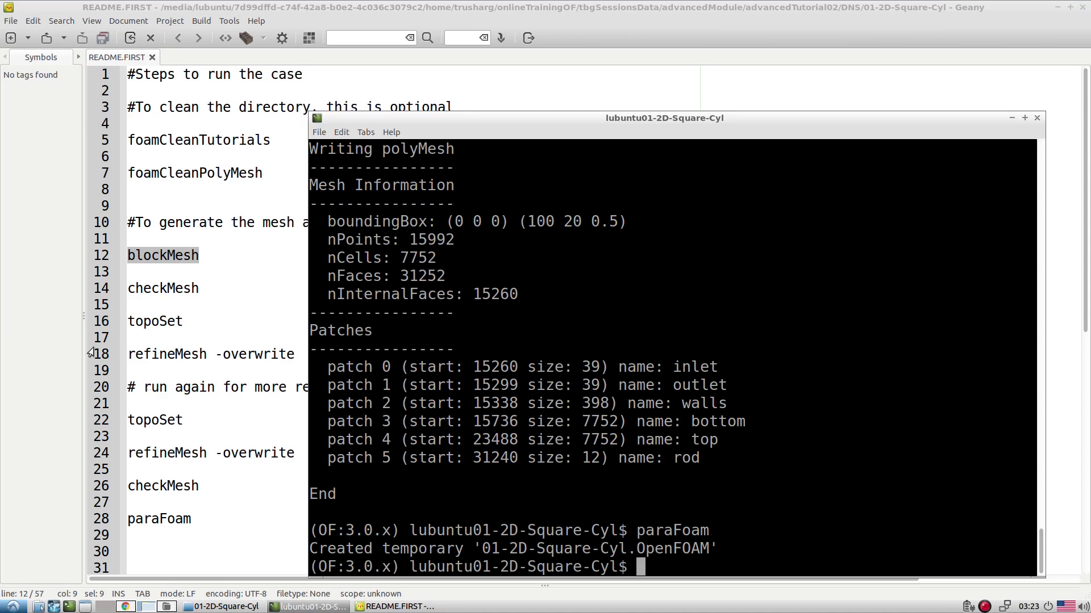
Run the README's checkMesh command in the terminal to check the mesh quality
left_click(162, 320)
double_click(164, 290)
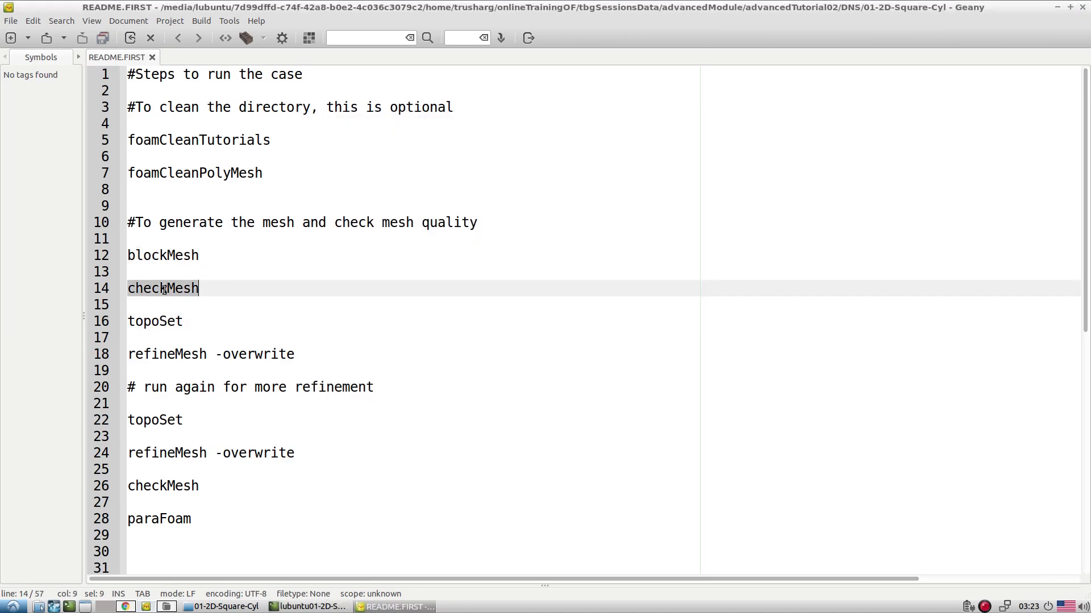
left_click(329, 607)
middle_click(708, 374)
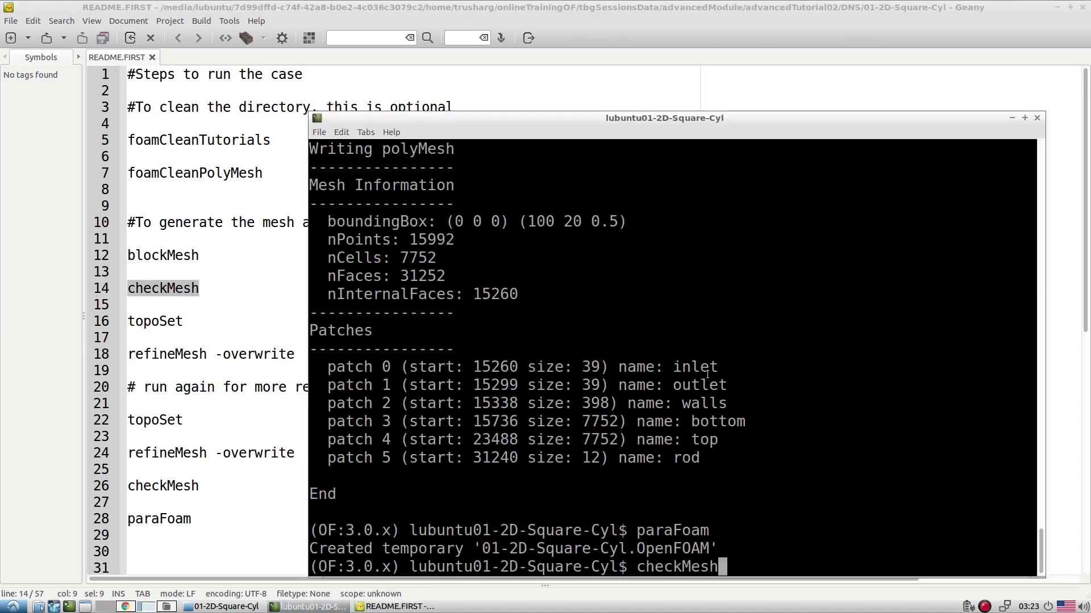
key("Return")
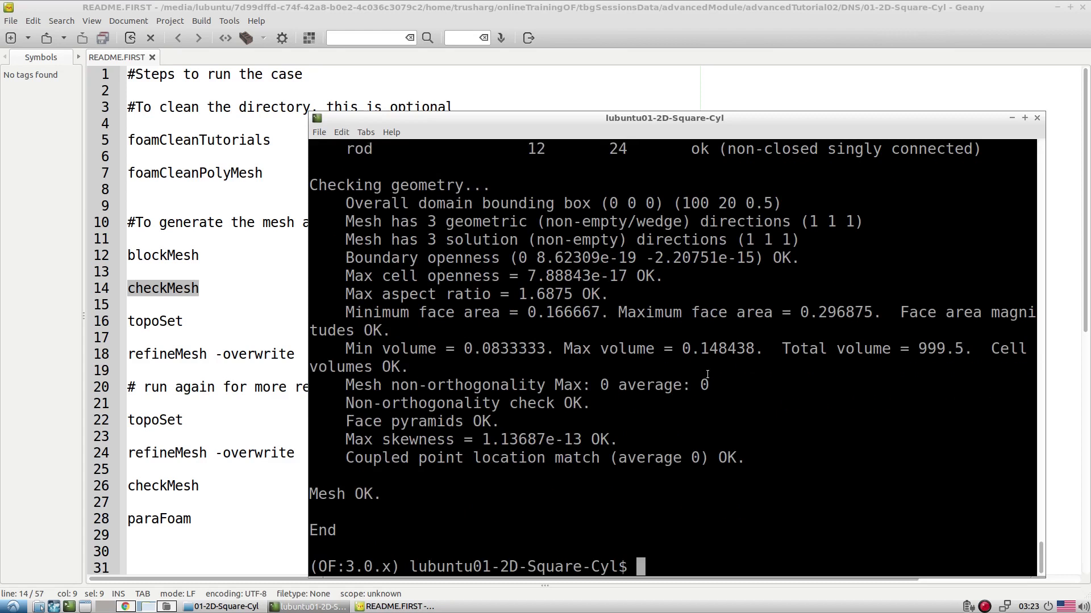
Examine the checkMesh output for the overall domain bounding box and the number of hexahedra cells
left_click_drag(602, 204, 773, 203)
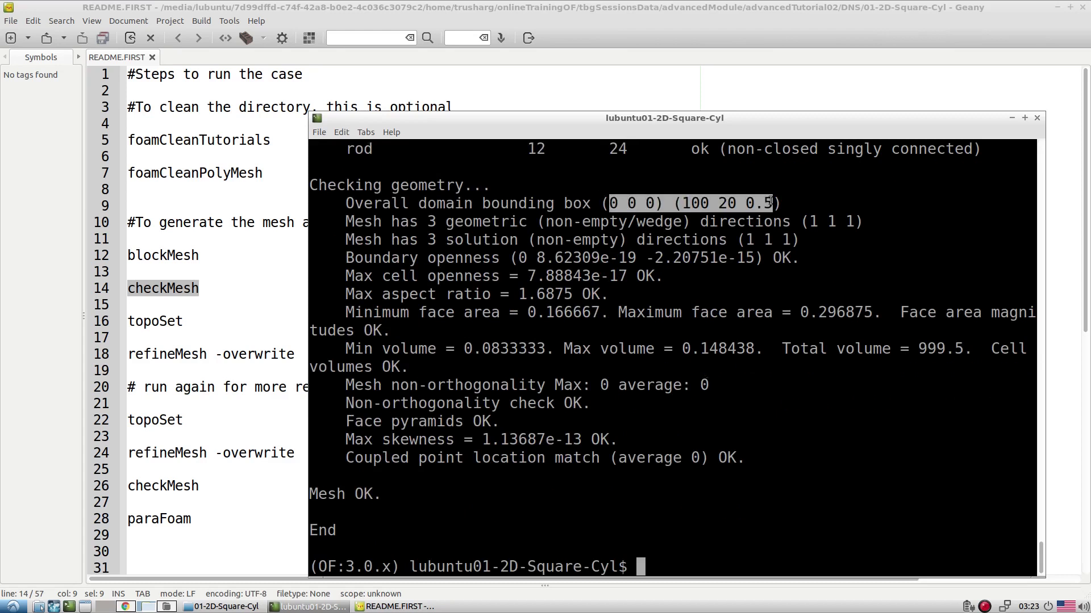
left_click(774, 203)
scroll(570, 413, "up", 2)
scroll(571, 413, "up", 2)
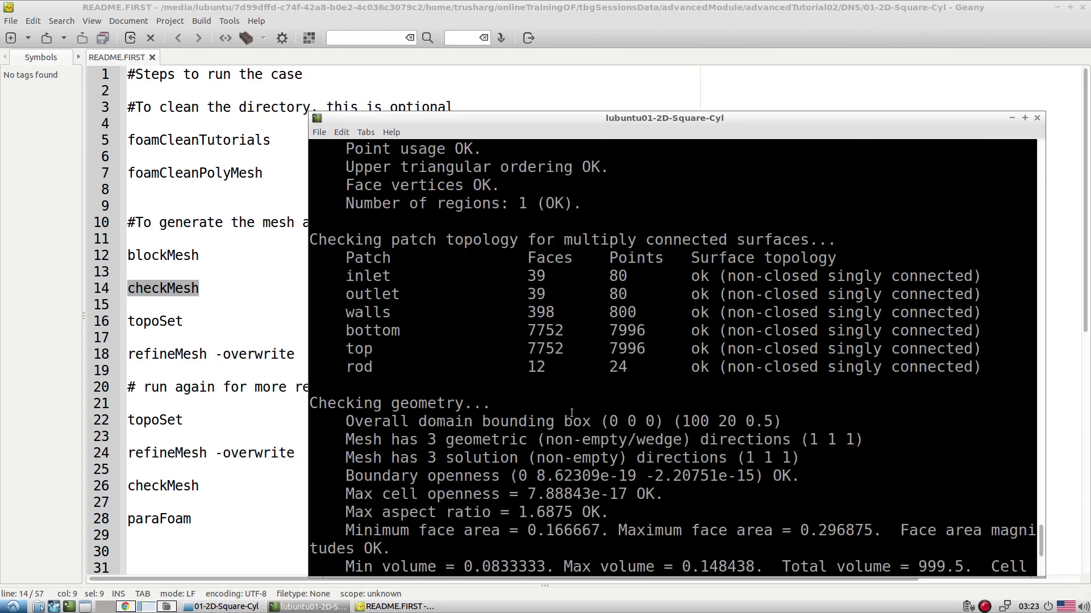
scroll(571, 413, "up", 5)
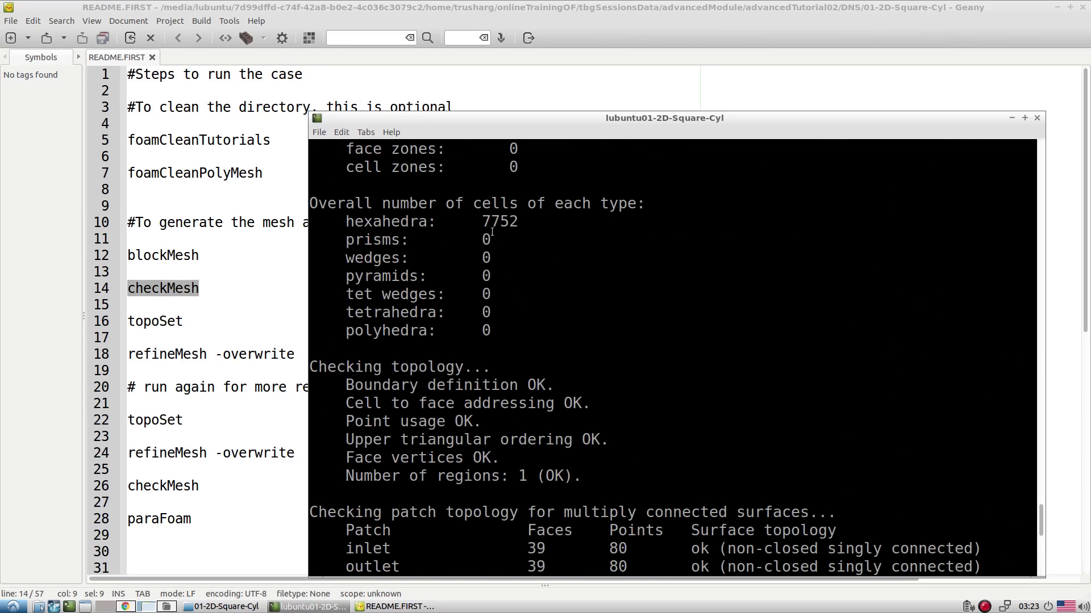
left_click_drag(491, 221, 521, 241)
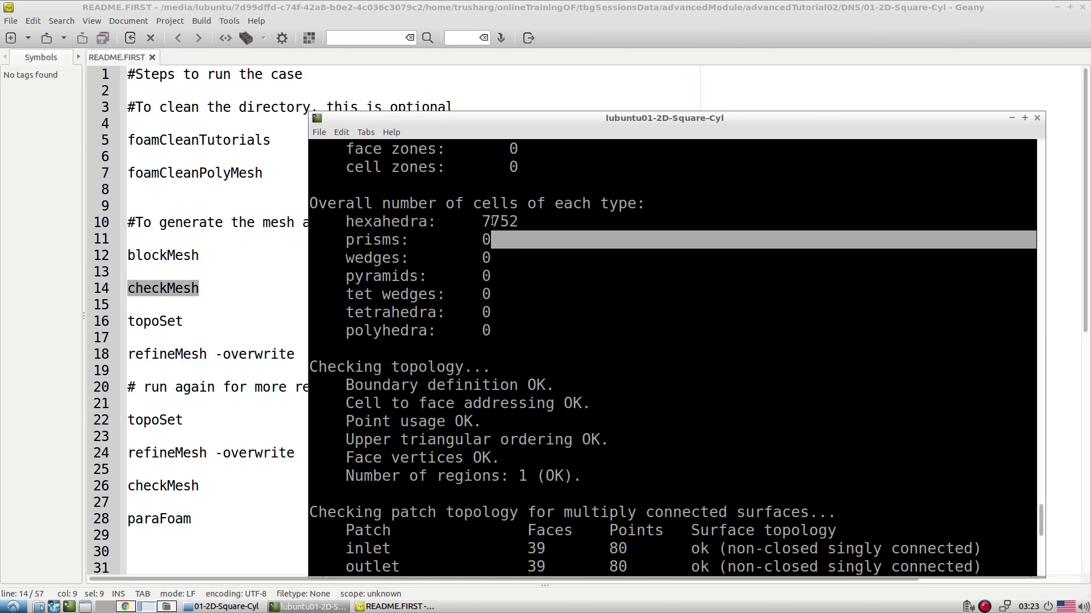
double_click(492, 221)
left_click(611, 303)
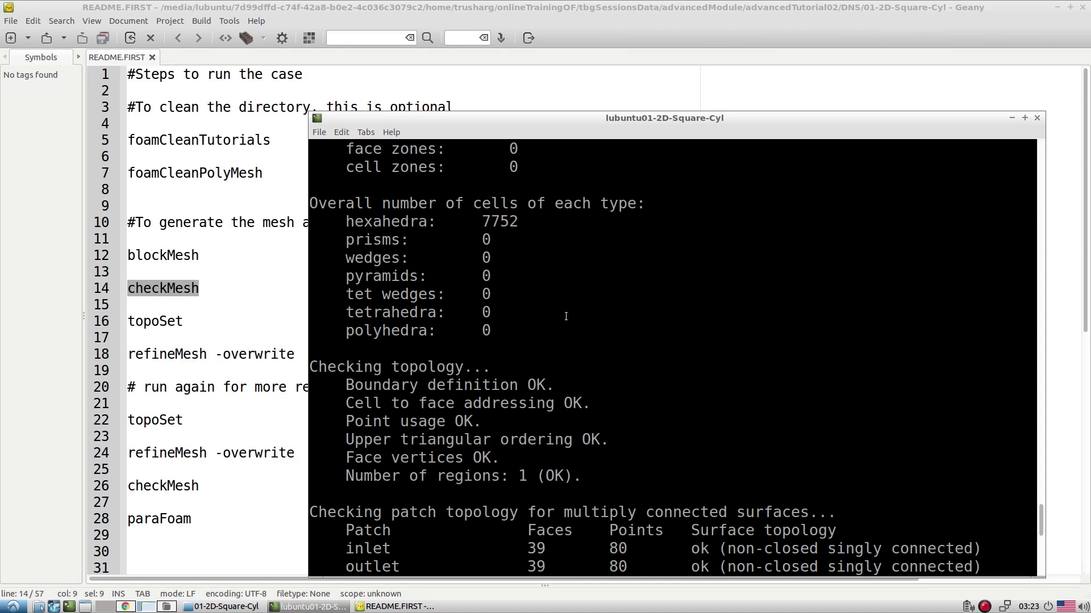
Return to README.FIRST and examine the first pair of topoSet and refineMesh -overwrite commands
left_click(226, 327)
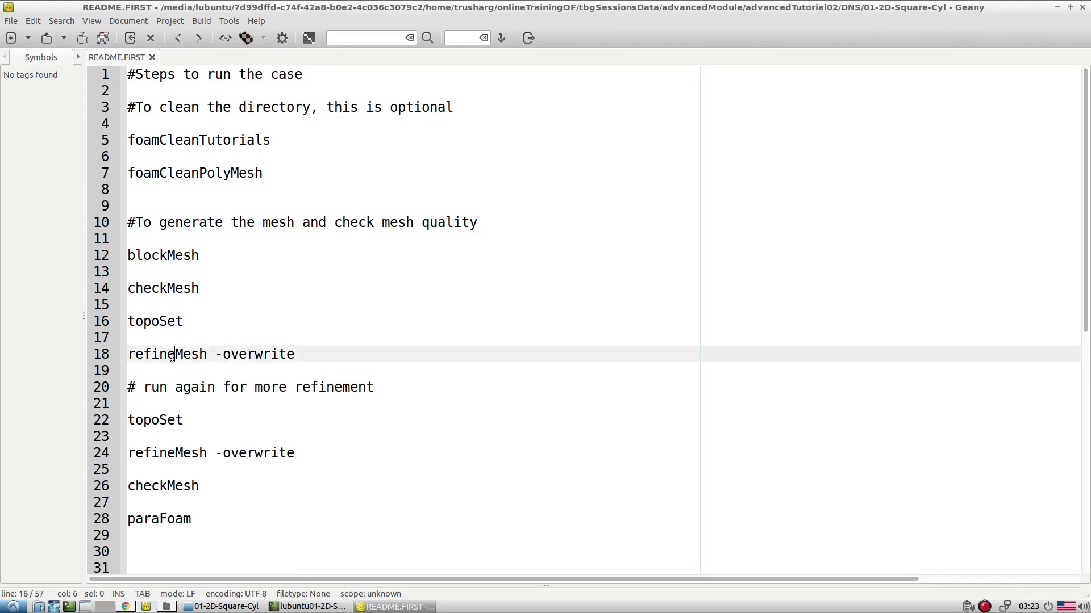
double_click(173, 356)
left_click_drag(307, 358, 129, 319)
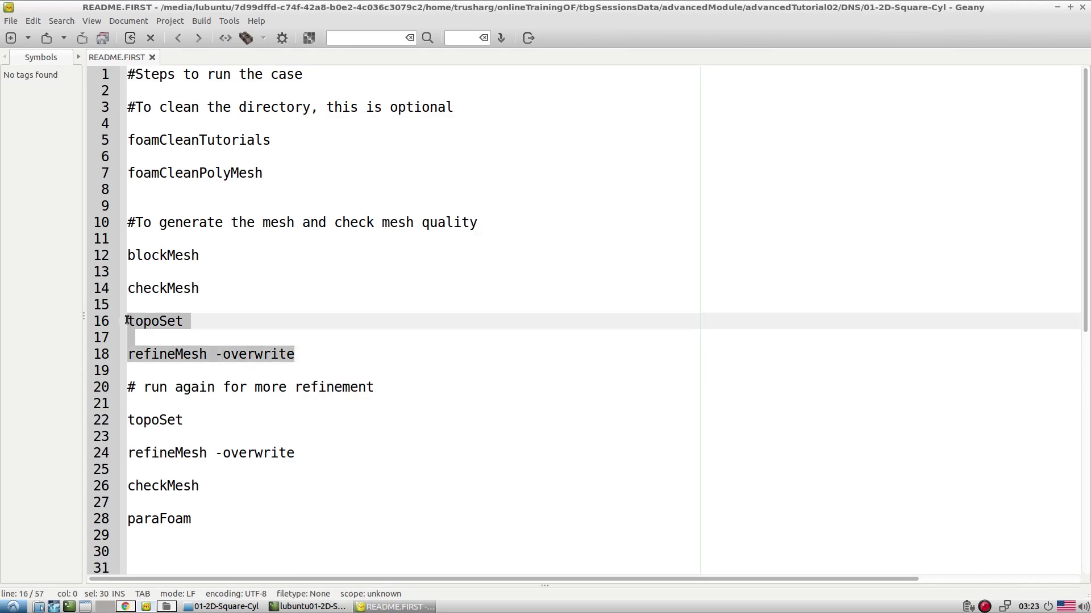
left_click(202, 314)
left_click(151, 321)
left_click_drag(130, 322, 303, 354)
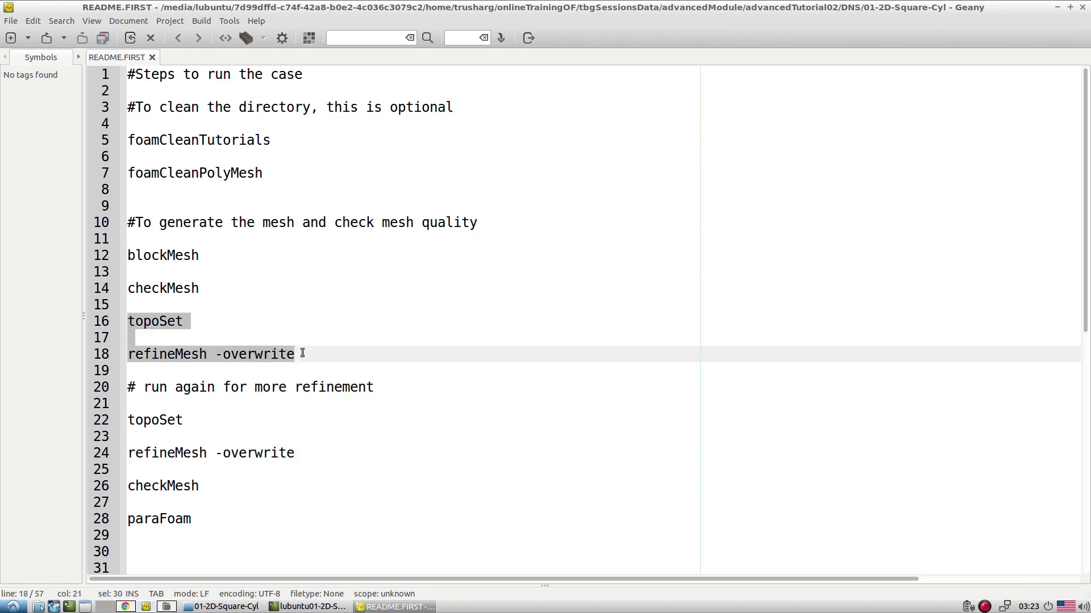
left_click(139, 339)
double_click(147, 321)
left_click(295, 343)
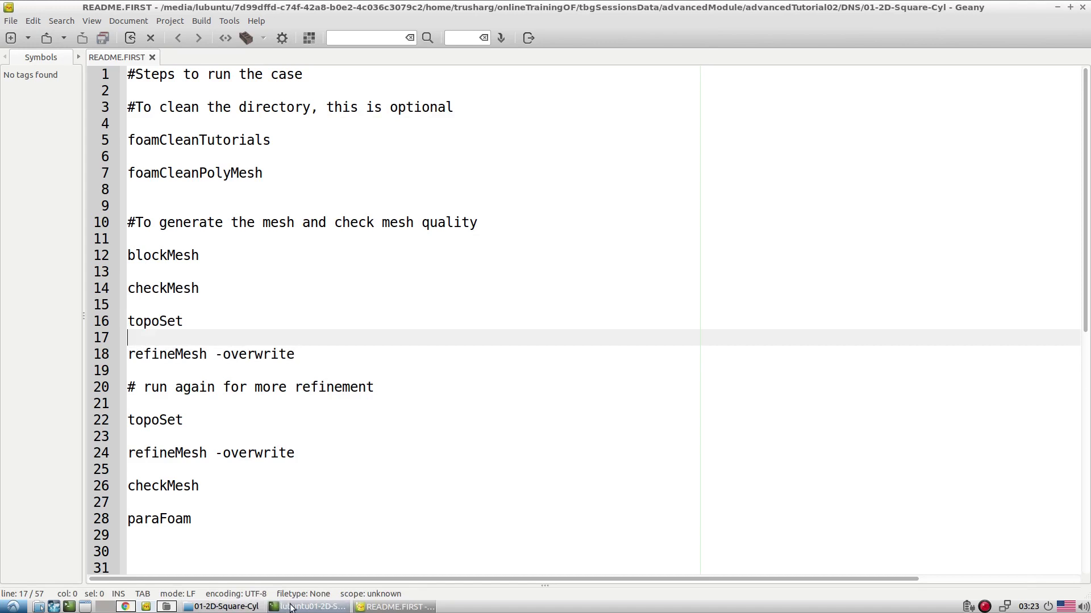
Open the topoSetDict file from the case's system folder in Geany
left_click(216, 607)
double_click(348, 73)
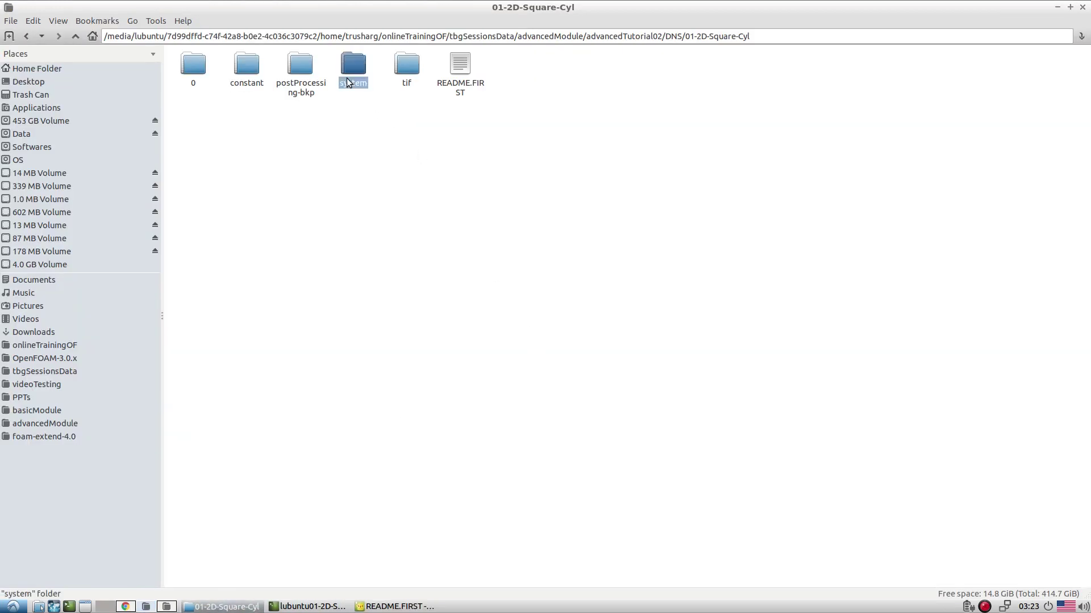
left_click(455, 83)
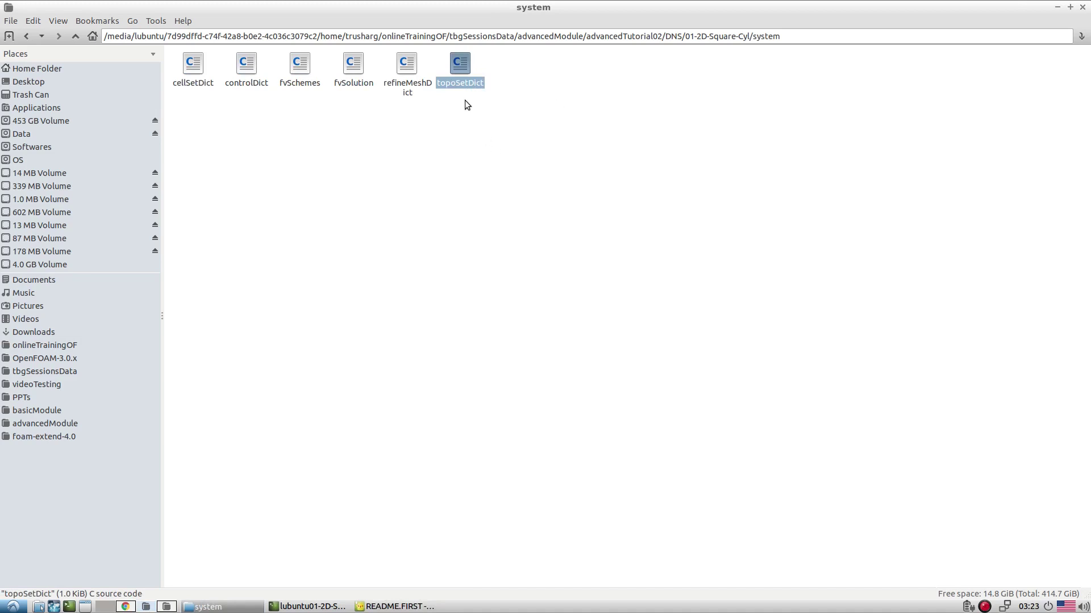
right_click(466, 71)
left_click(492, 97)
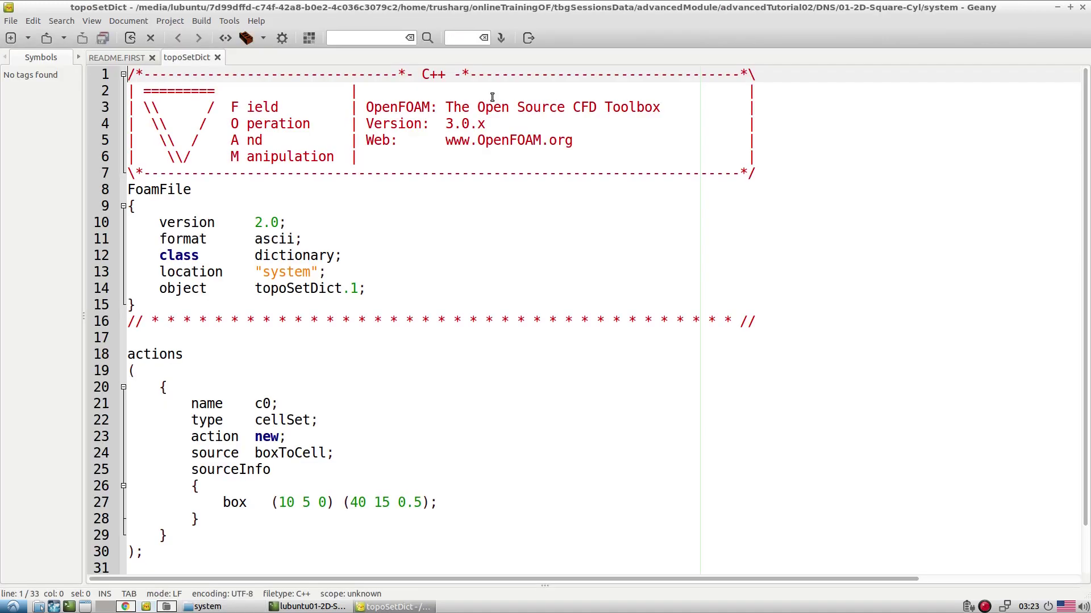
Examine the name, cellSet type and box coordinates in the actions block of topoSetDict
scroll(346, 263, "down", 1)
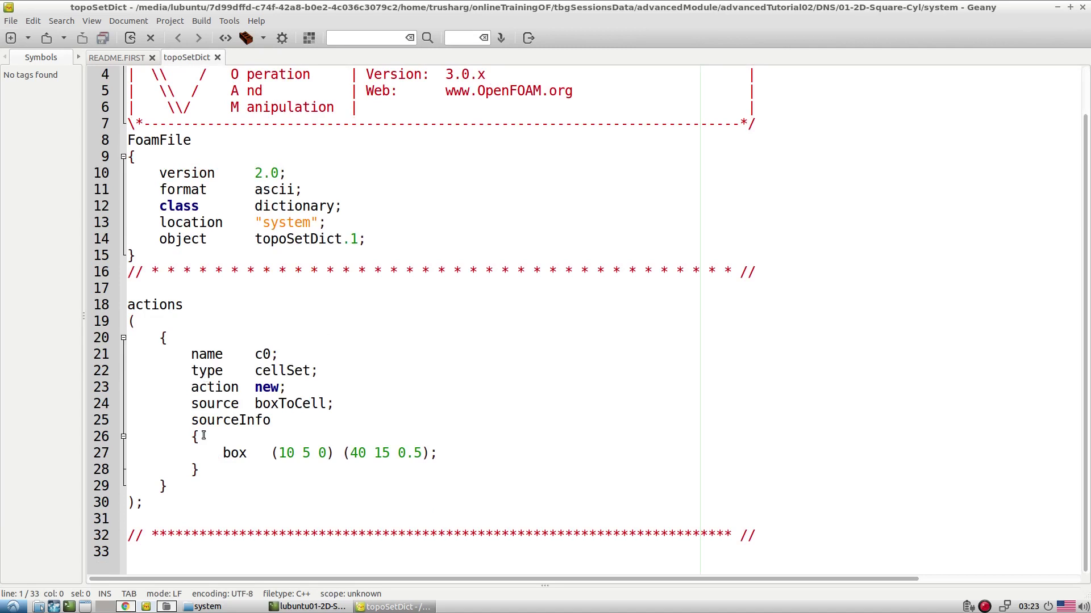
left_click_drag(255, 354, 267, 353)
double_click(265, 372)
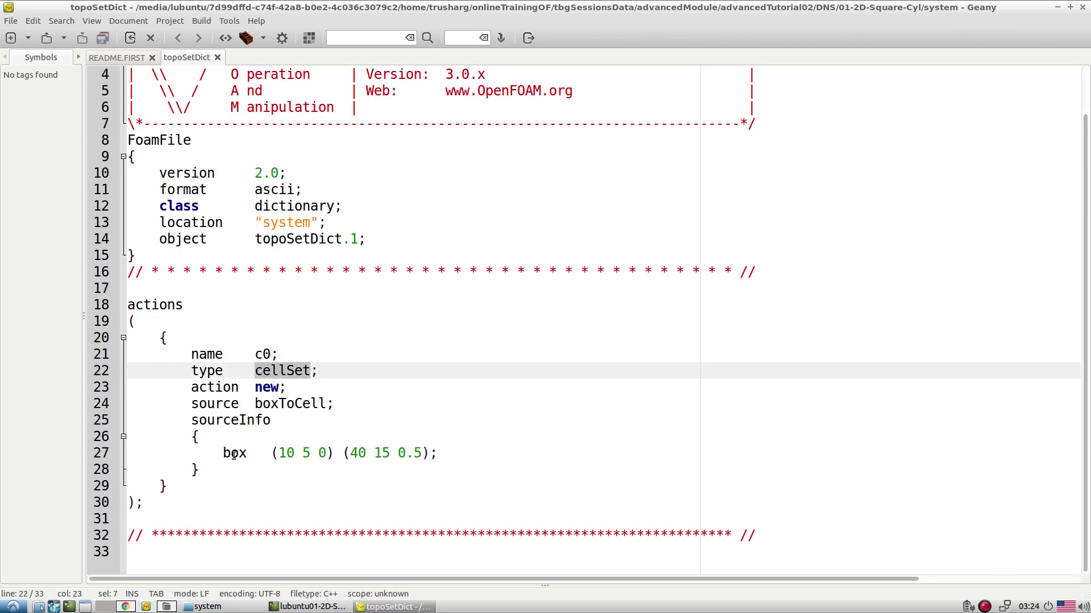
left_click_drag(218, 455, 415, 455)
left_click(328, 470)
left_click_drag(271, 454, 424, 454)
double_click(281, 371)
double_click(262, 354)
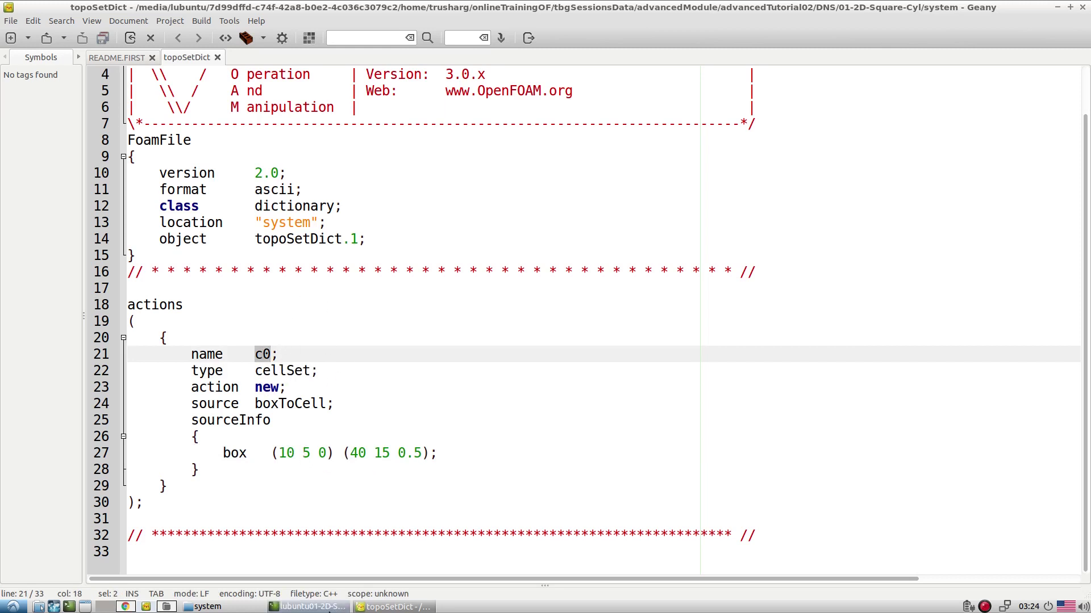
Copy the topoSet command from README.FIRST and run it in the terminal
left_click(307, 606)
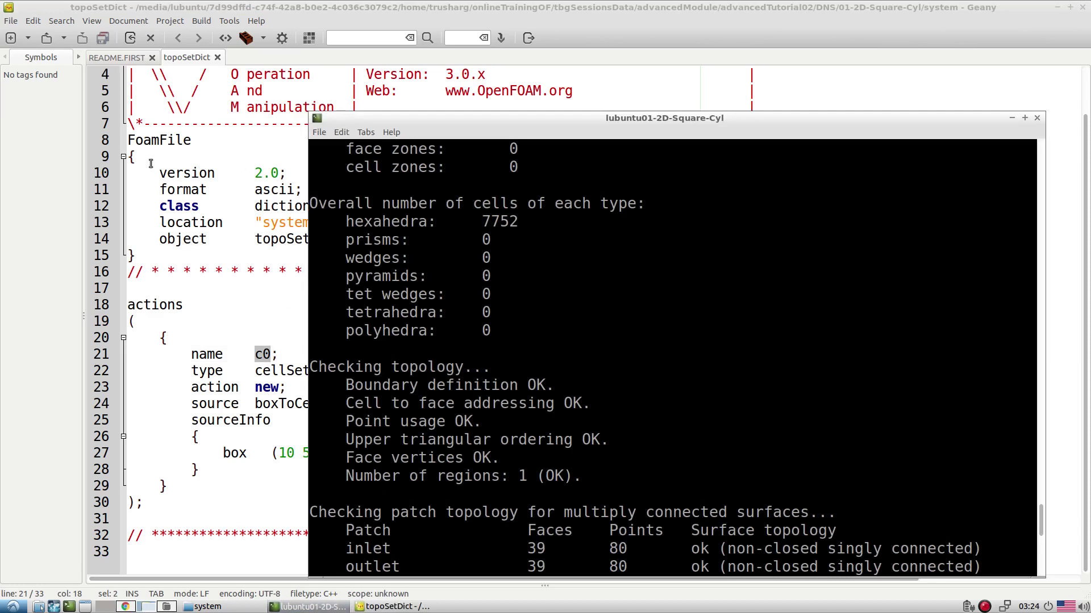
left_click(132, 58)
left_click(312, 222)
left_click(178, 321)
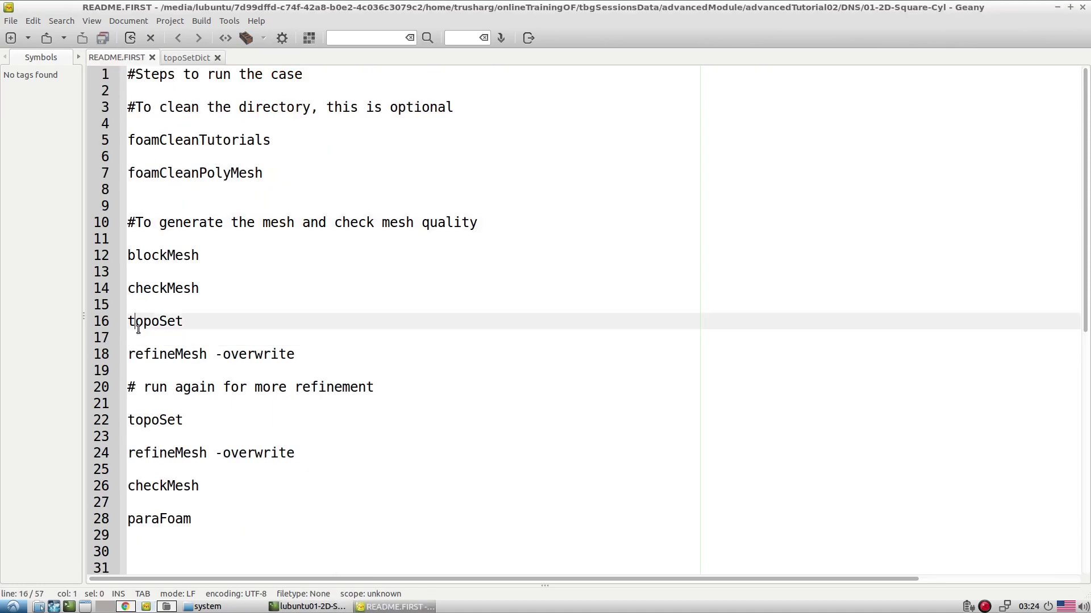
double_click(149, 321)
key("ctrl+c")
left_click(375, 607)
scroll(568, 393, "down", 9)
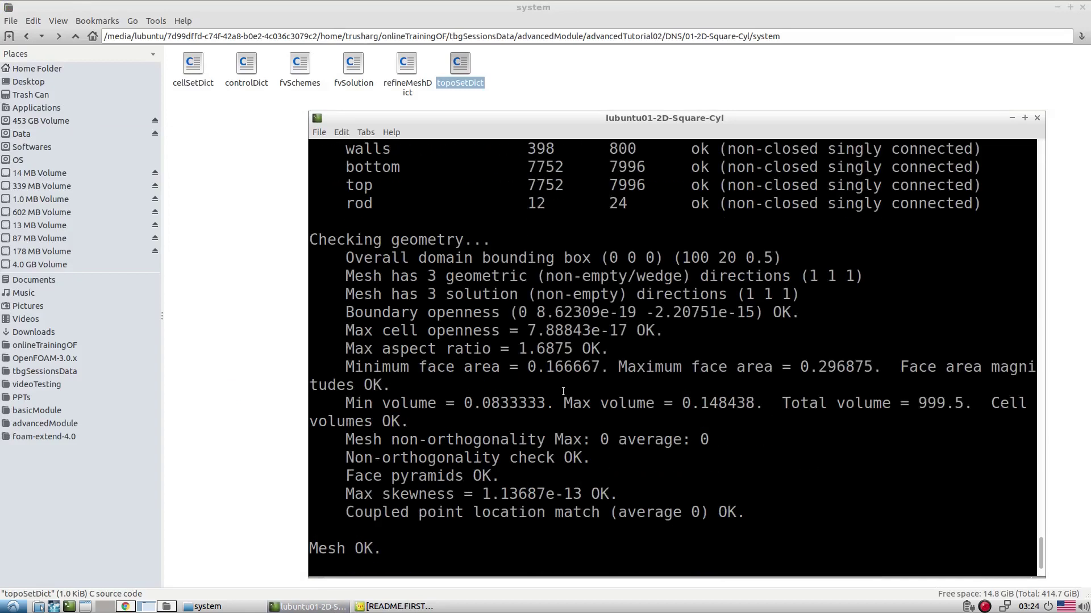
middle_click(568, 393)
key("Return")
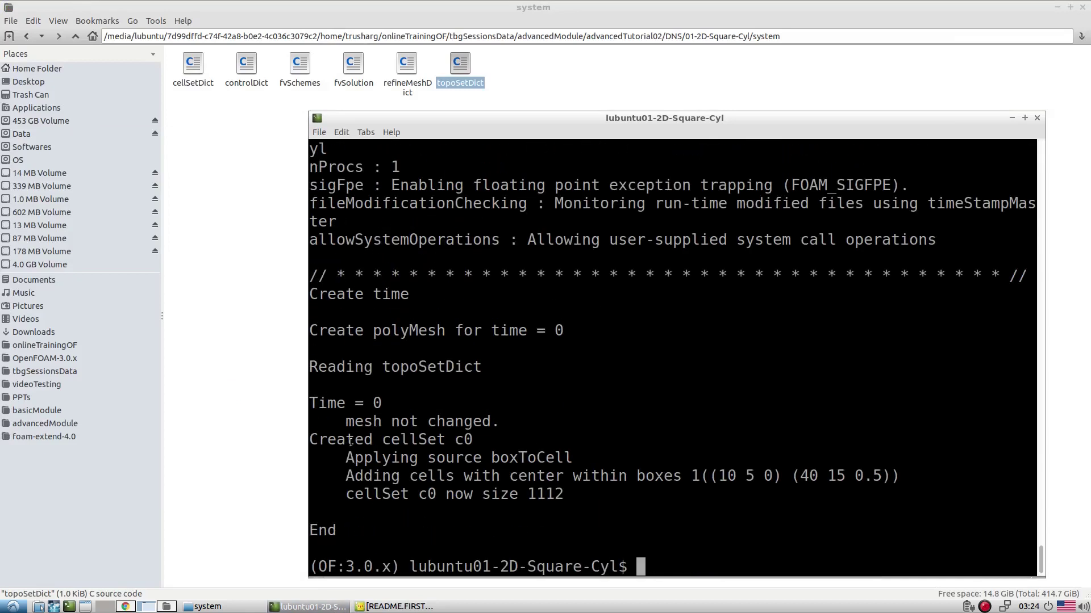
Examine the topoSet output for the created cell set, its boxToCell source, box coordinates and size
left_click_drag(383, 440, 480, 435)
left_click(485, 442)
left_click_drag(486, 460, 572, 458)
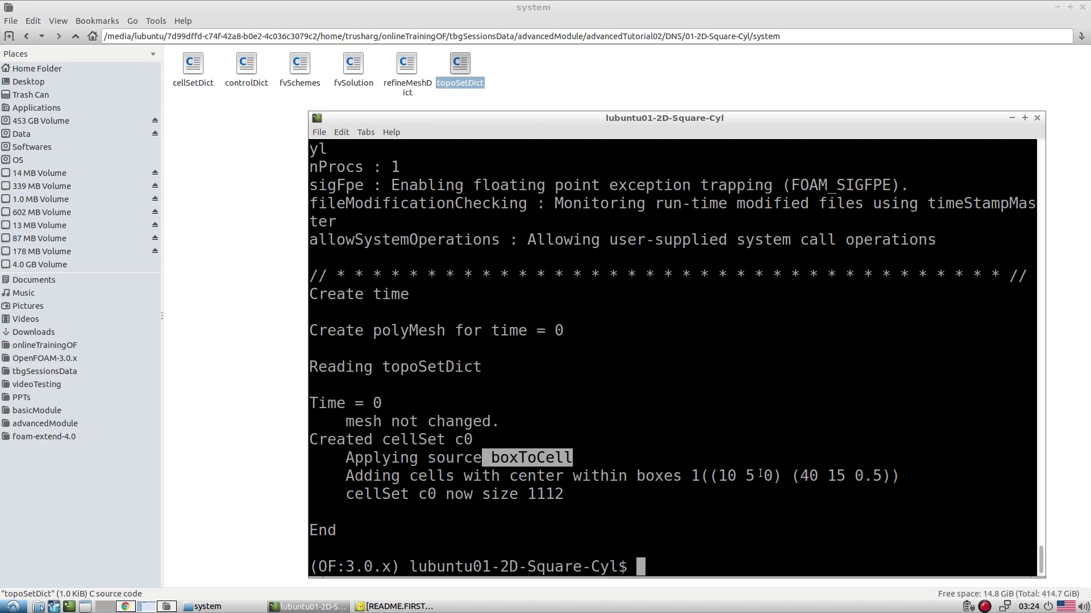
left_click_drag(713, 476, 830, 477)
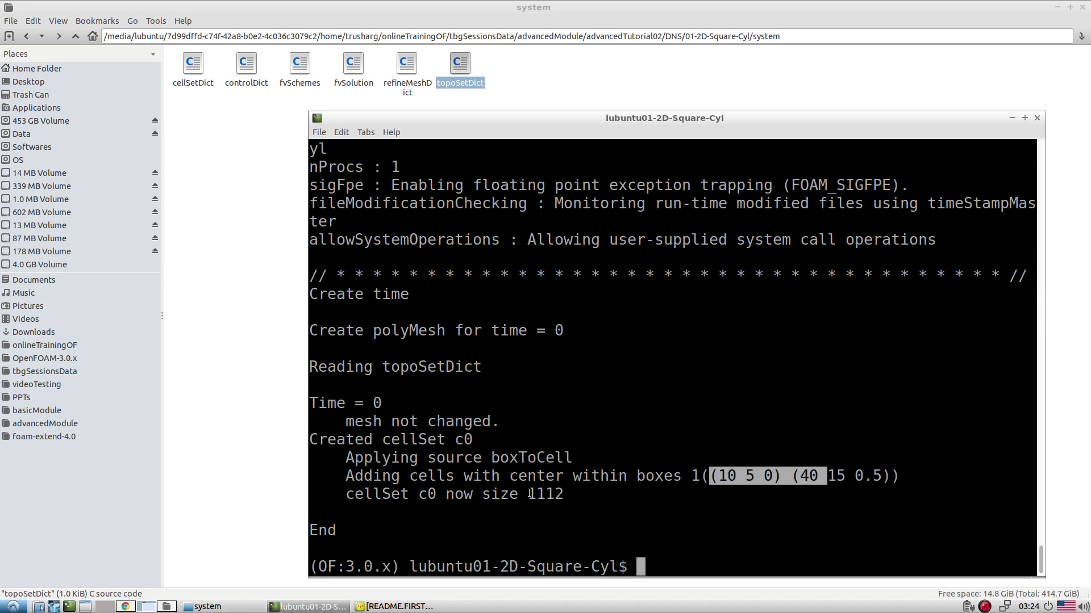
left_click_drag(529, 493, 559, 493)
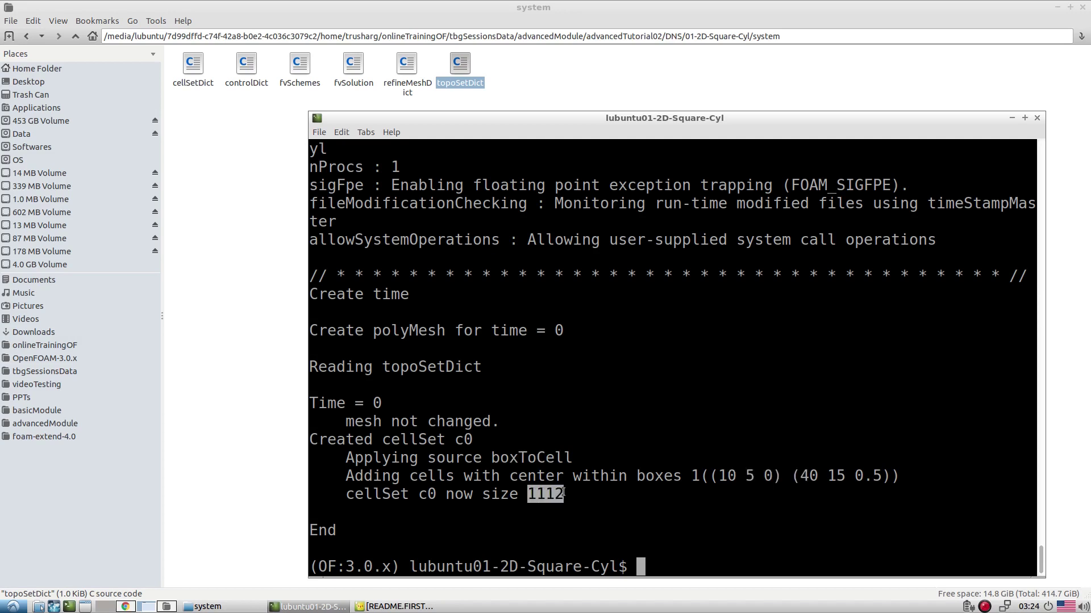
Compare the total cell count in the checkMesh output with the topoSet box coordinates and the size of cell set c0
scroll(656, 483, "up", 20)
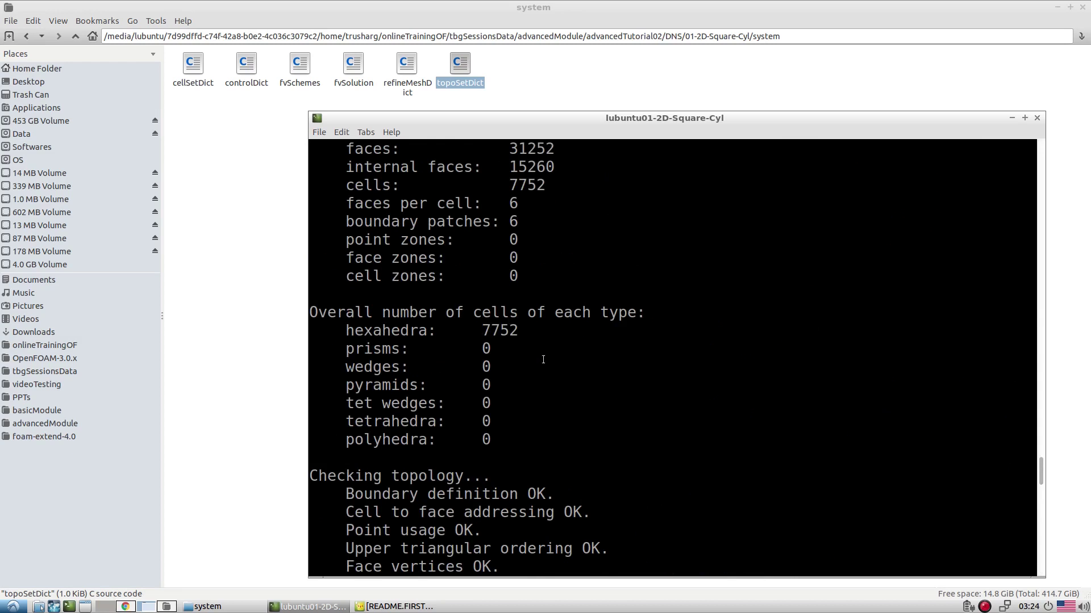
scroll(545, 363, "down", 20)
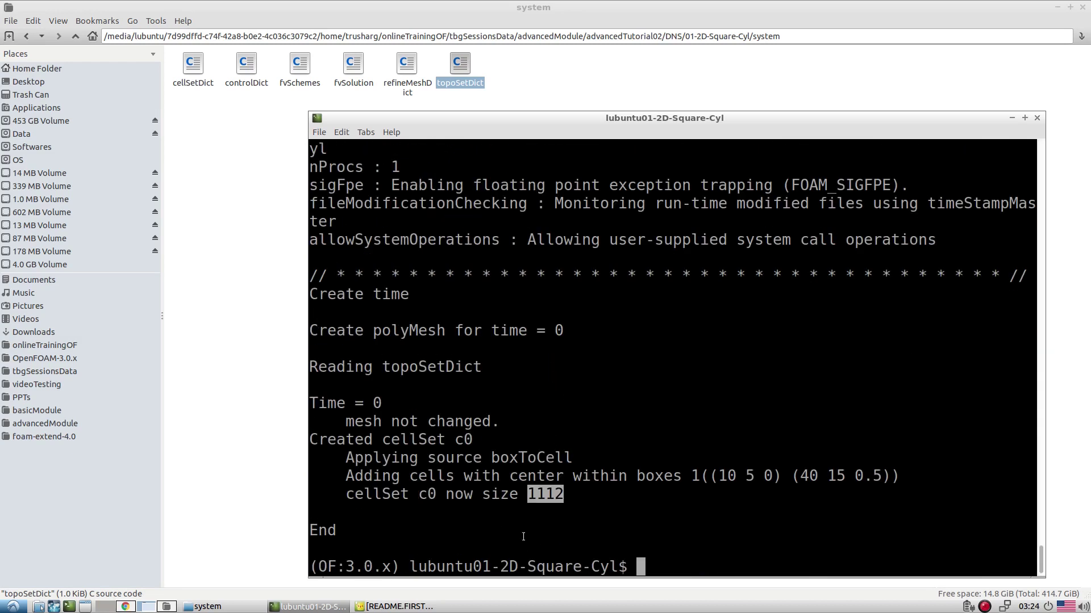
left_click(523, 536)
left_click_drag(691, 477, 906, 478)
left_click(905, 478)
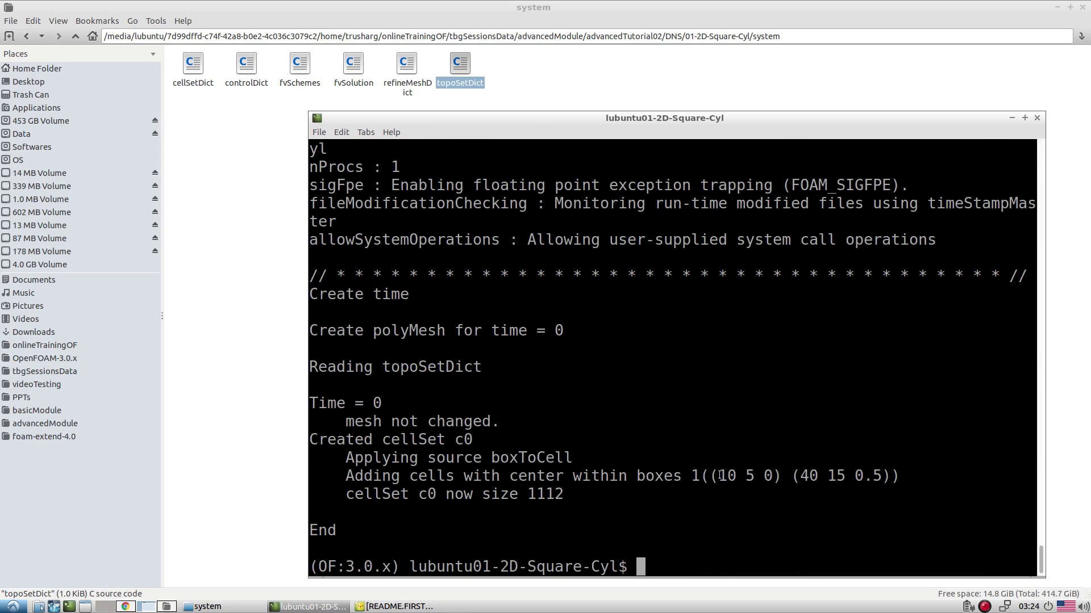
left_click_drag(693, 475, 900, 476)
left_click(900, 476)
left_click_drag(536, 493, 563, 494)
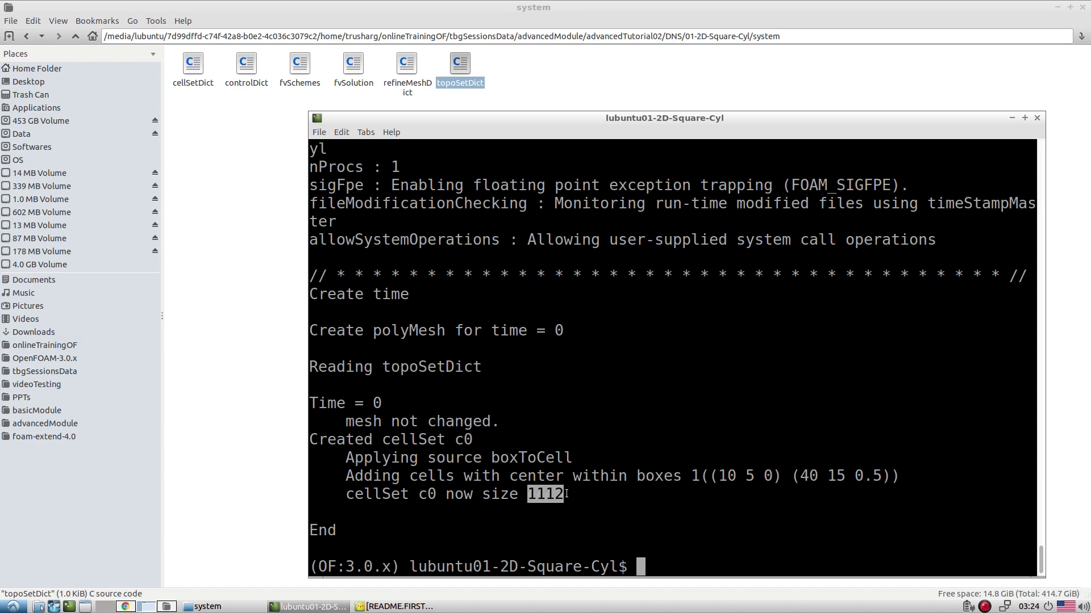
Open the refineMeshDict file from the case's system folder in Geany
left_click(397, 606)
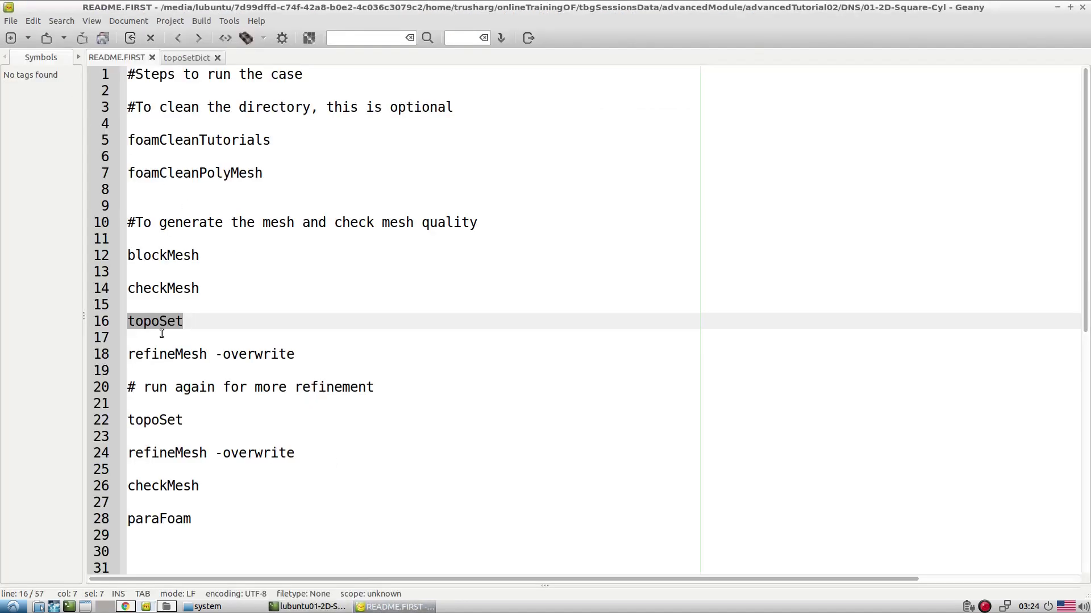
left_click(207, 607)
left_click(319, 281)
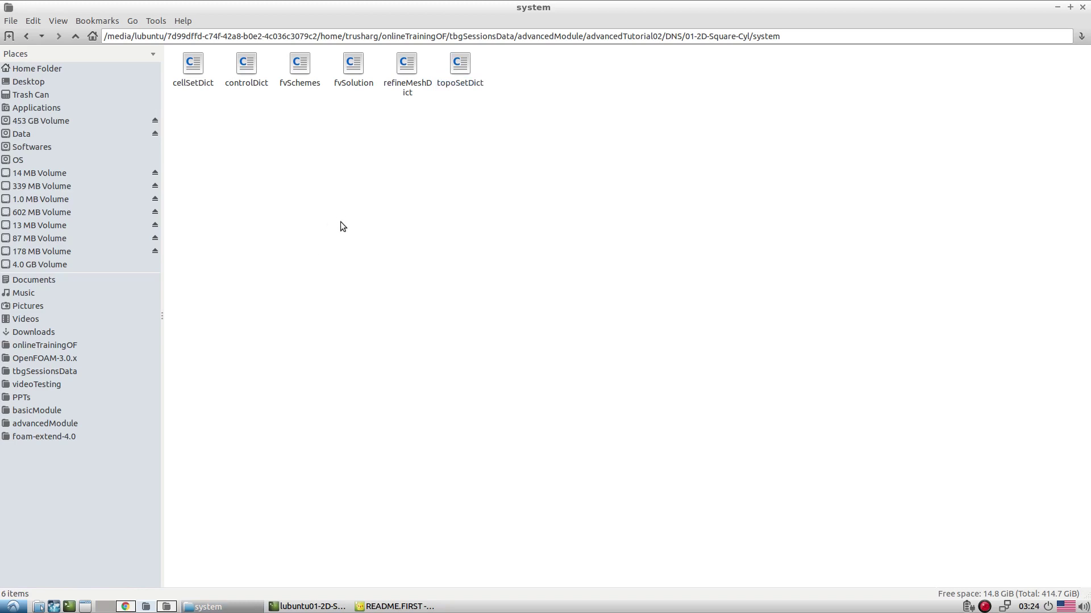
right_click(403, 91)
left_click(418, 111)
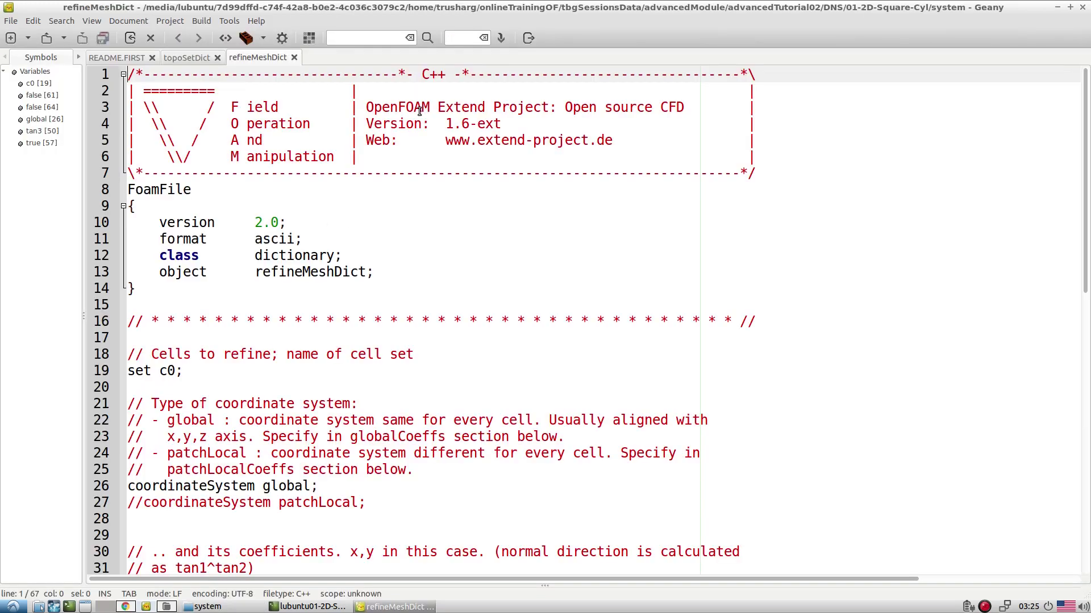
Compare the cell set name in refineMeshDict's set entry with the name entry in topoSetDict
scroll(359, 287, "down", 3)
left_click_drag(176, 225, 127, 225)
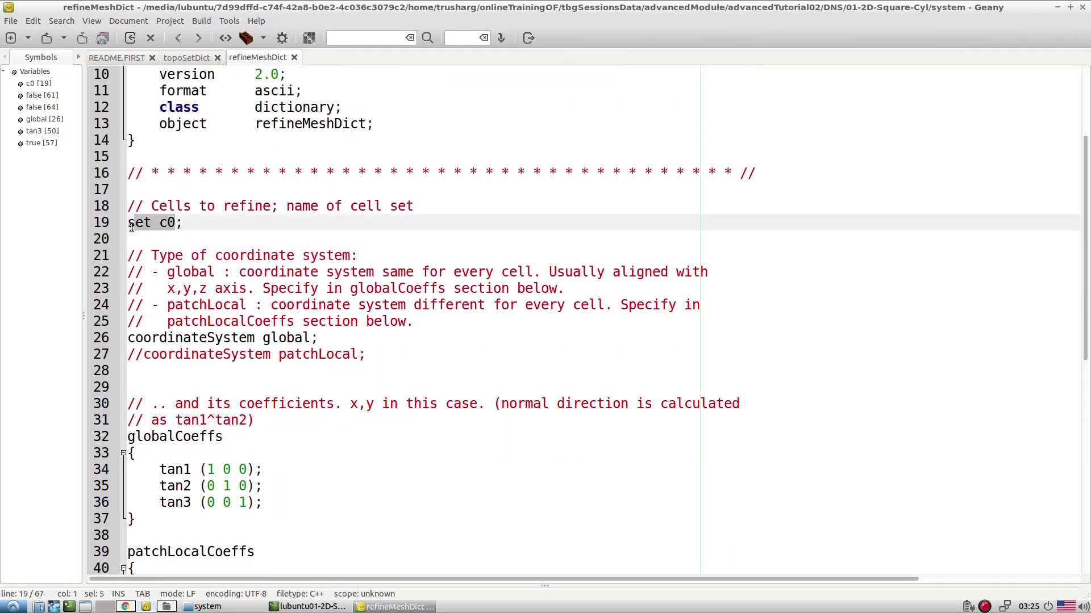
left_click(224, 227)
key("alt+Tab")
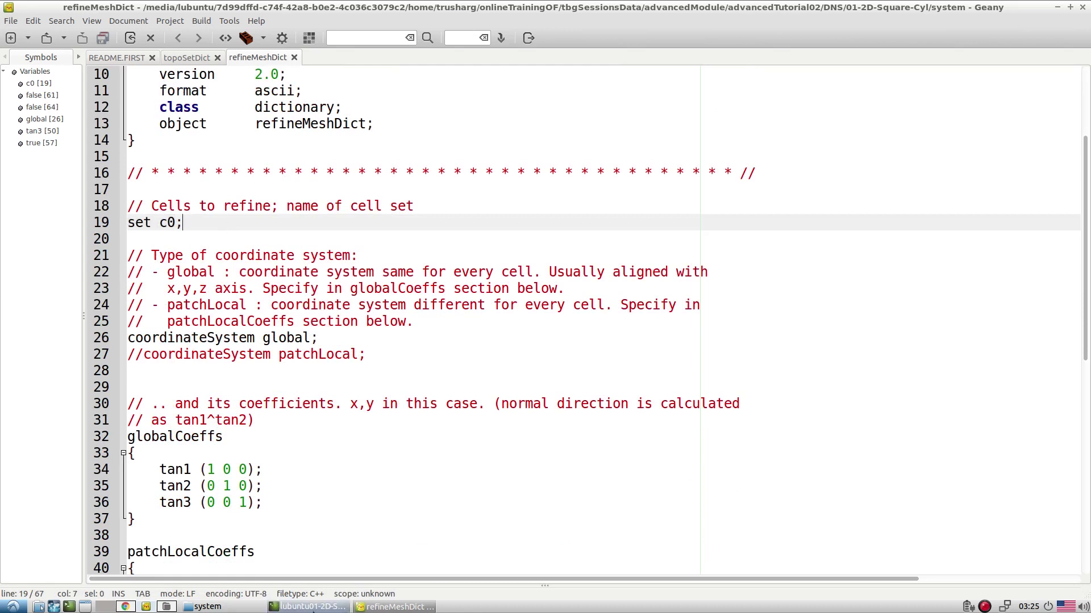
left_click_drag(460, 446, 473, 446)
left_click(367, 606)
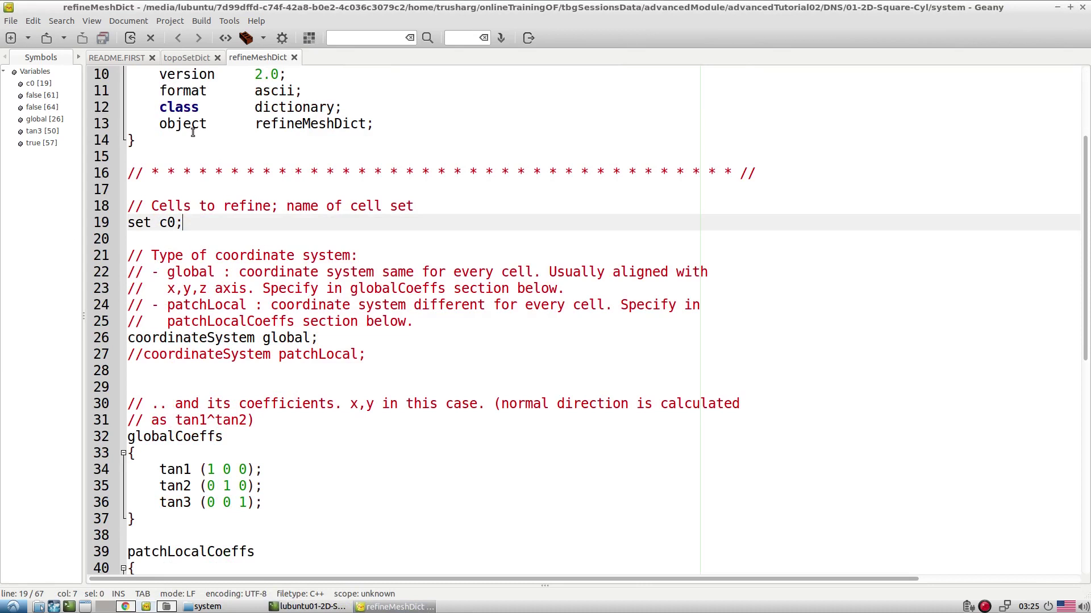
left_click(186, 58)
double_click(262, 354)
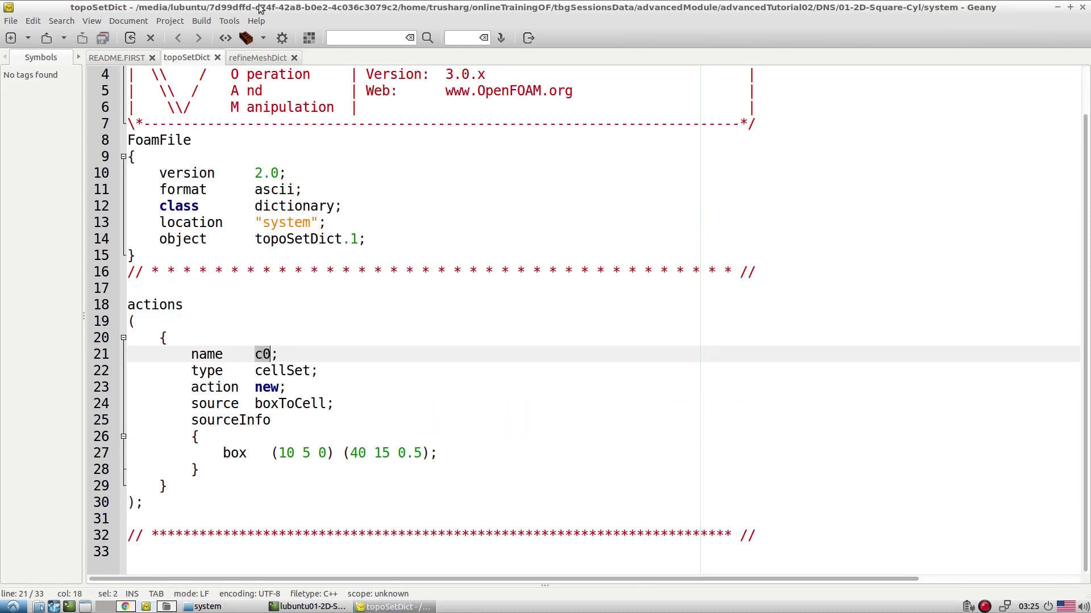
left_click(261, 58)
left_click(174, 234)
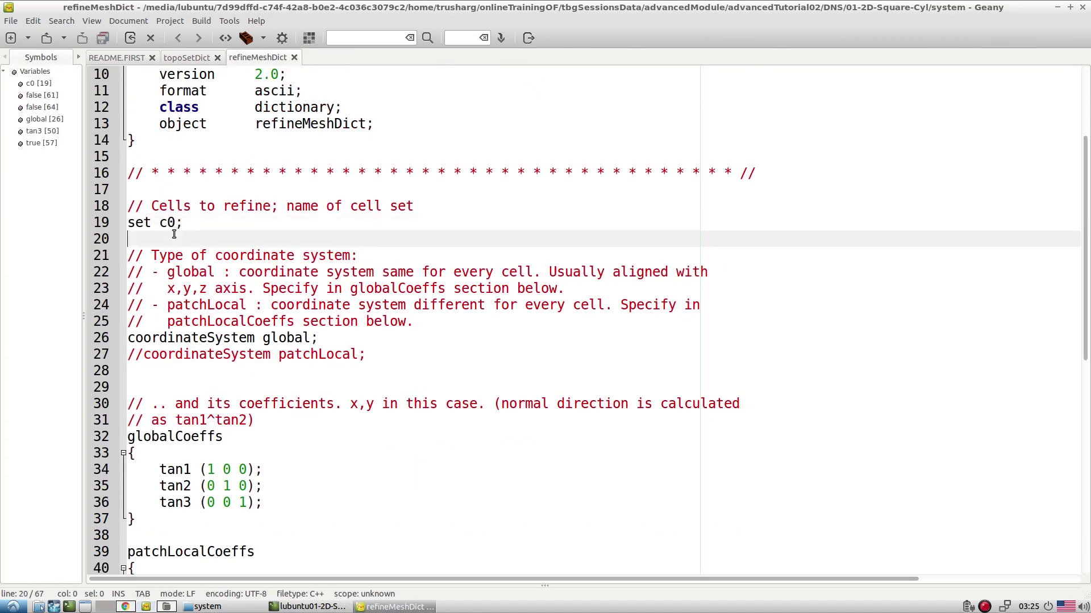
Examine the coordinateSystem setting, the globalCoeffs vectors and the patchLocalCoeffs patch and tan1 entries in refineMeshDict
triple_click(213, 336)
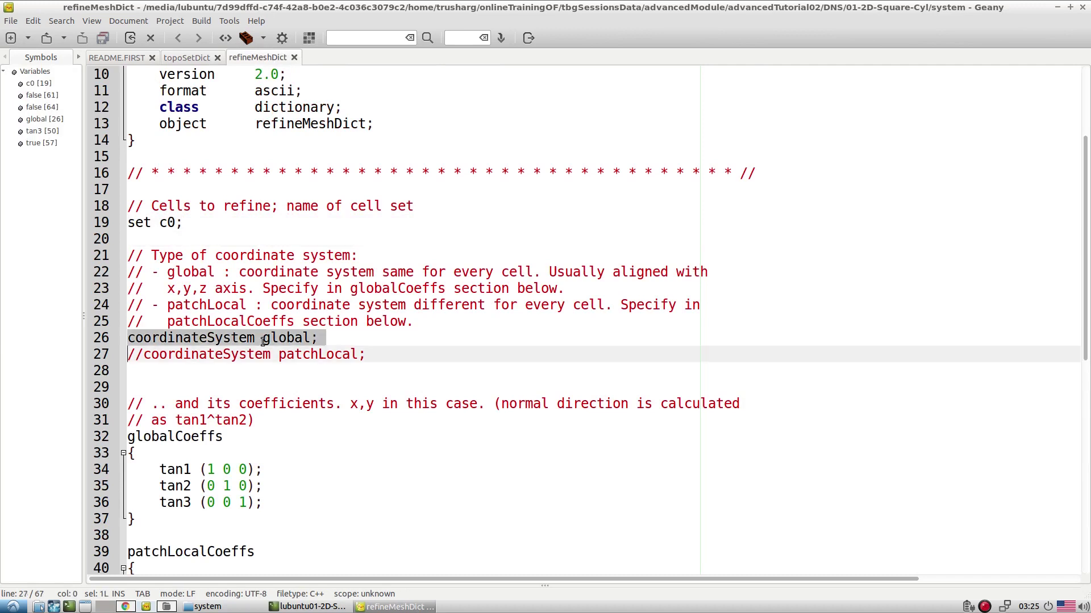
scroll(267, 342, "down", 3)
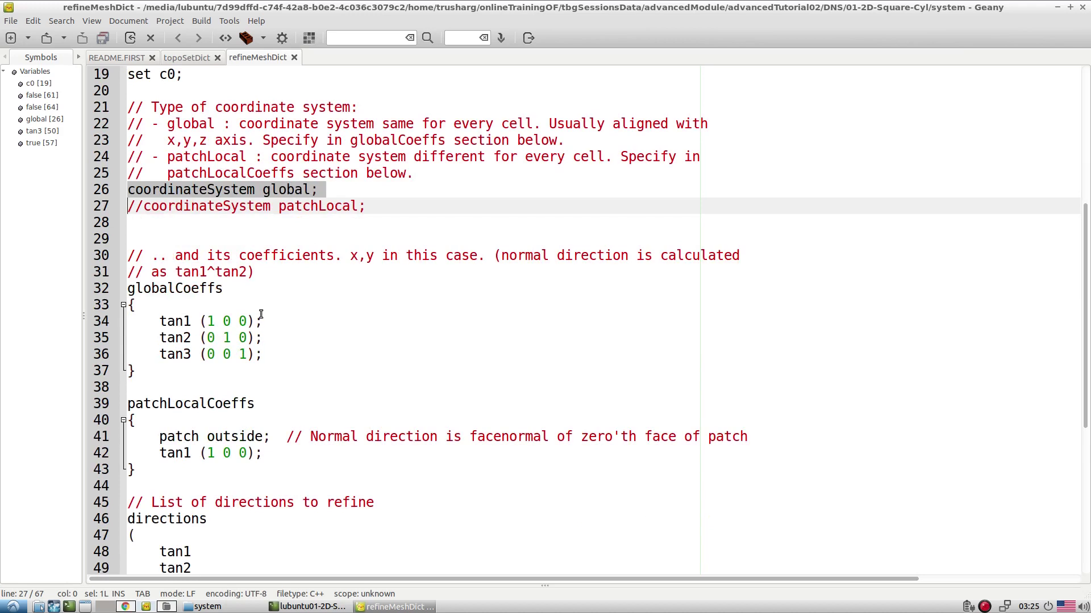
left_click_drag(263, 313, 286, 360)
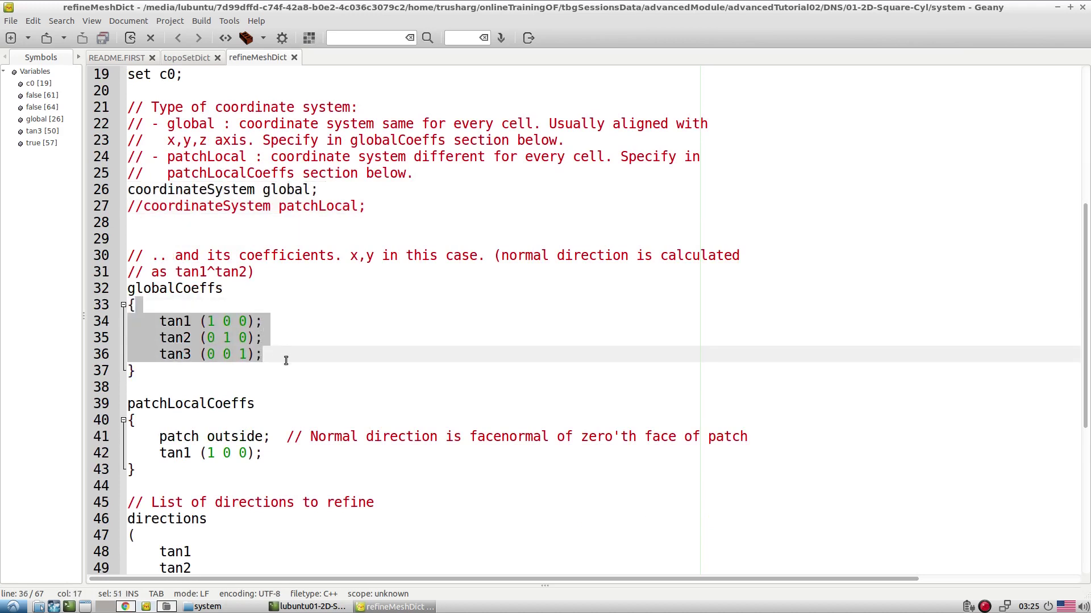
left_click(363, 372)
left_click_drag(153, 325, 276, 350)
scroll(281, 352, "down", 2)
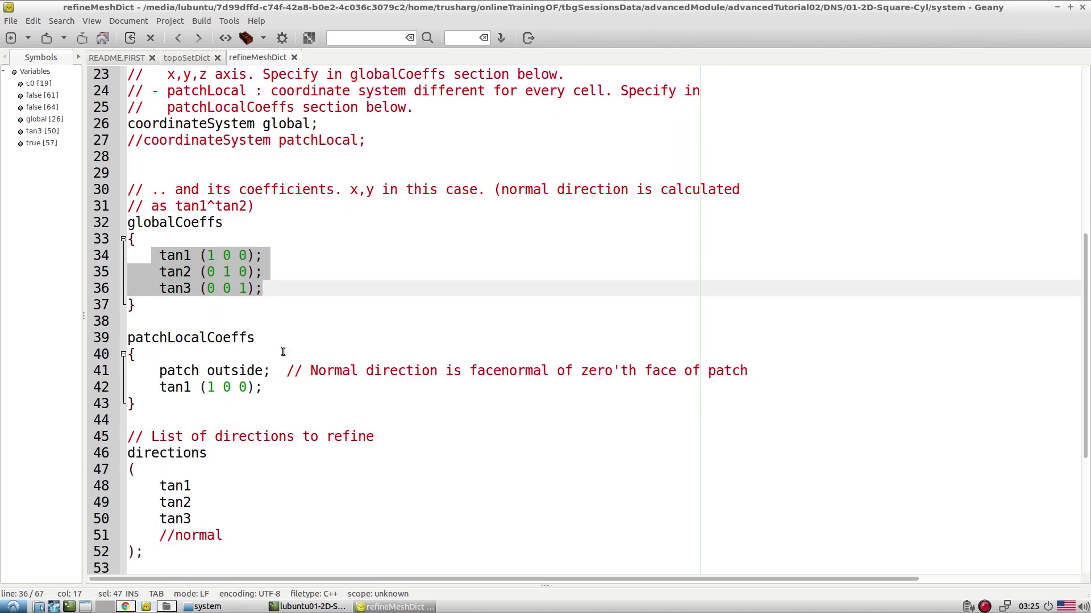
double_click(230, 372)
double_click(165, 386)
left_click_drag(259, 390, 162, 388)
double_click(257, 375)
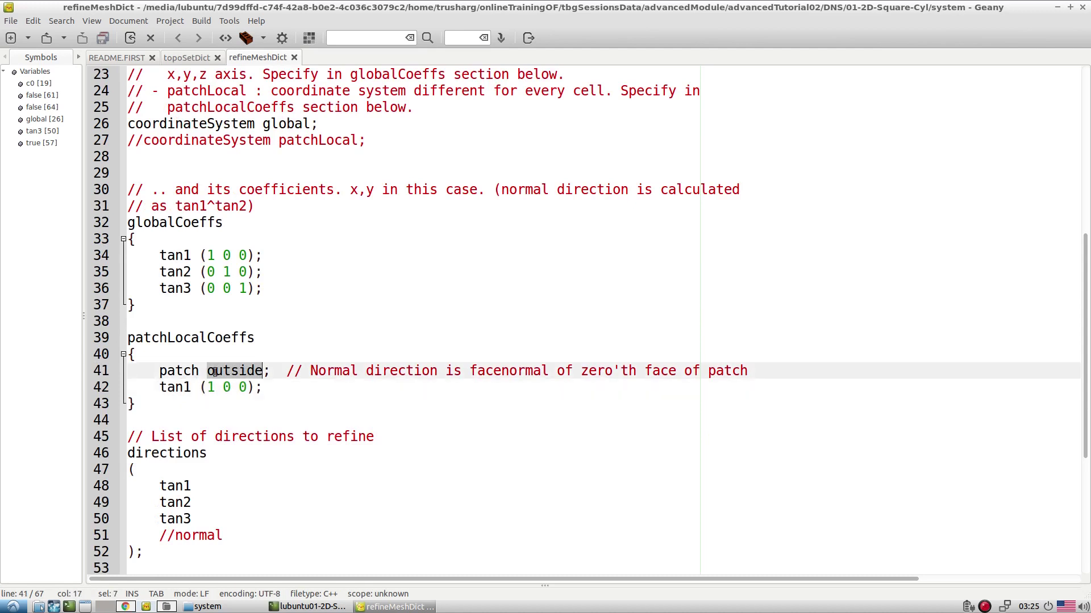
Examine the list of refinement directions and the useHexTopology setting in refineMeshDict
scroll(247, 388, "down", 3)
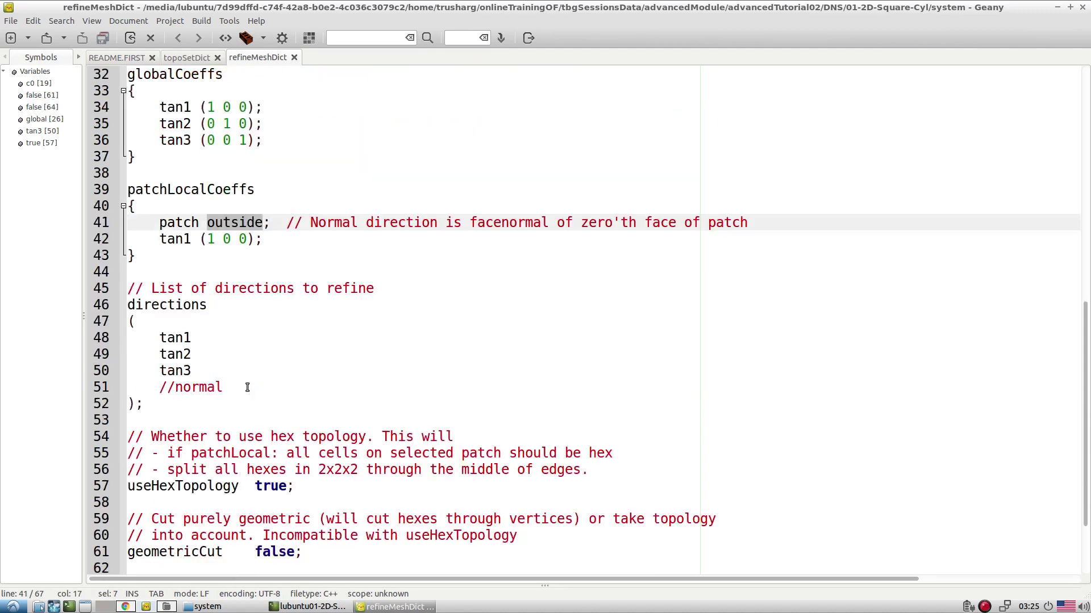
left_click_drag(163, 338, 206, 364)
scroll(230, 366, "down", 2)
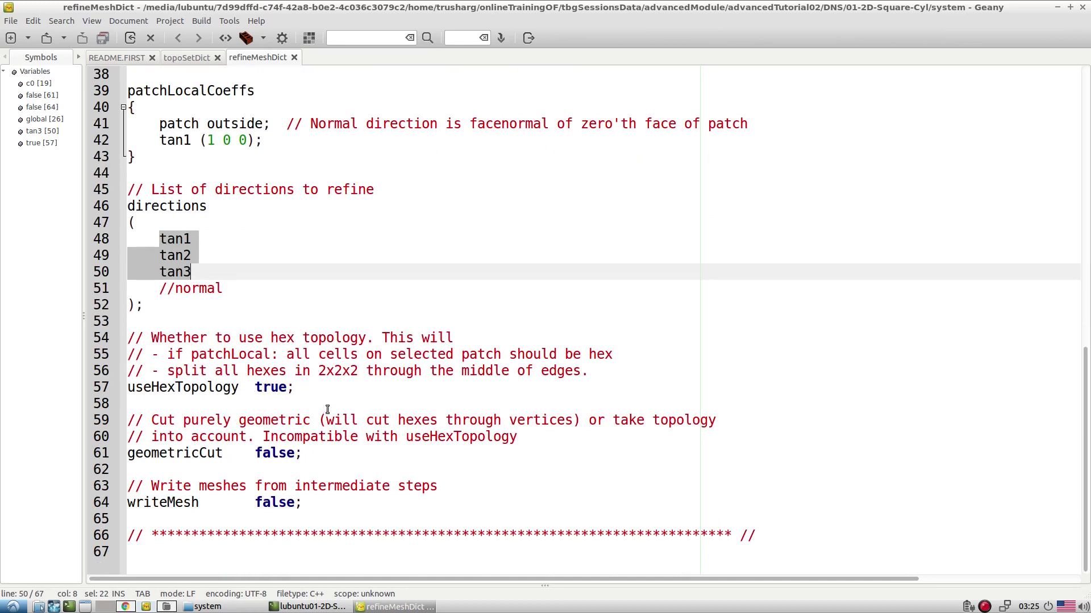
triple_click(347, 377)
left_click(359, 387)
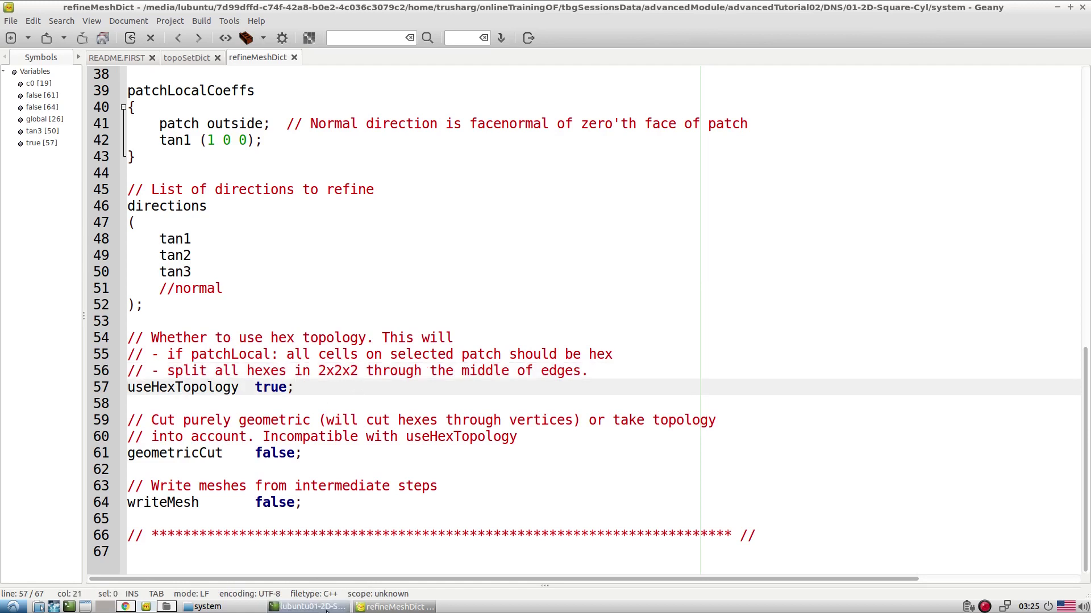
Run paraFoam in the case terminal and load the case's internal mesh in ParaView
left_click(318, 606)
type("paraFoam")
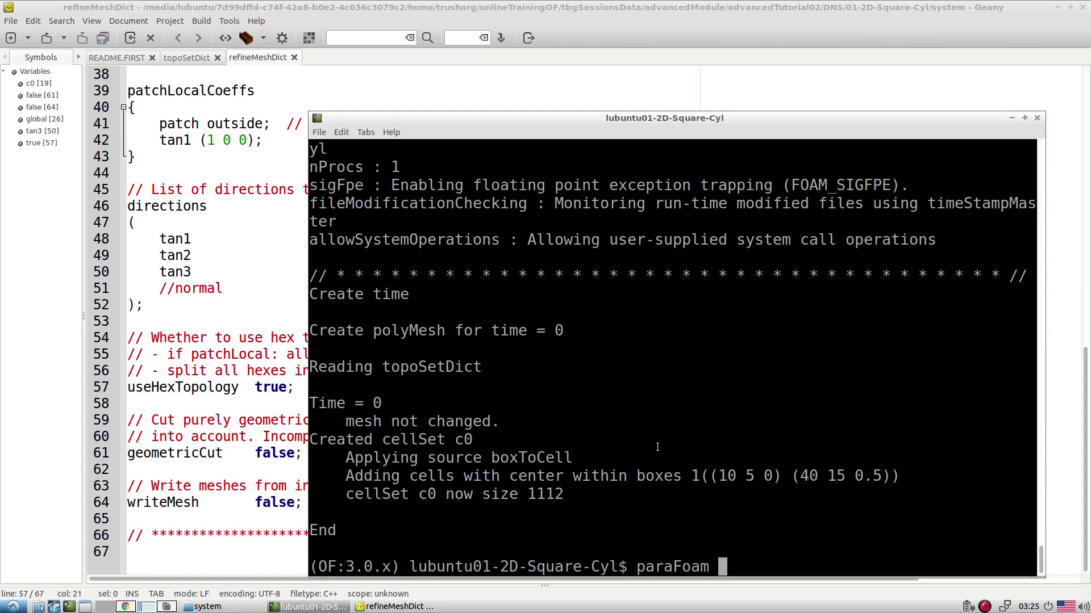
key("Return")
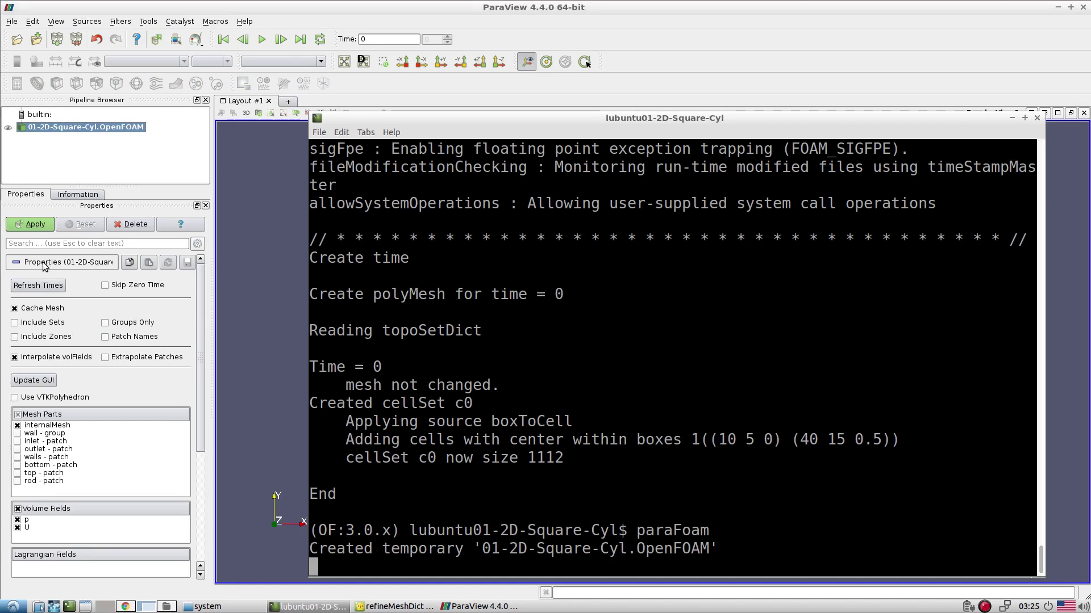
left_click(30, 223)
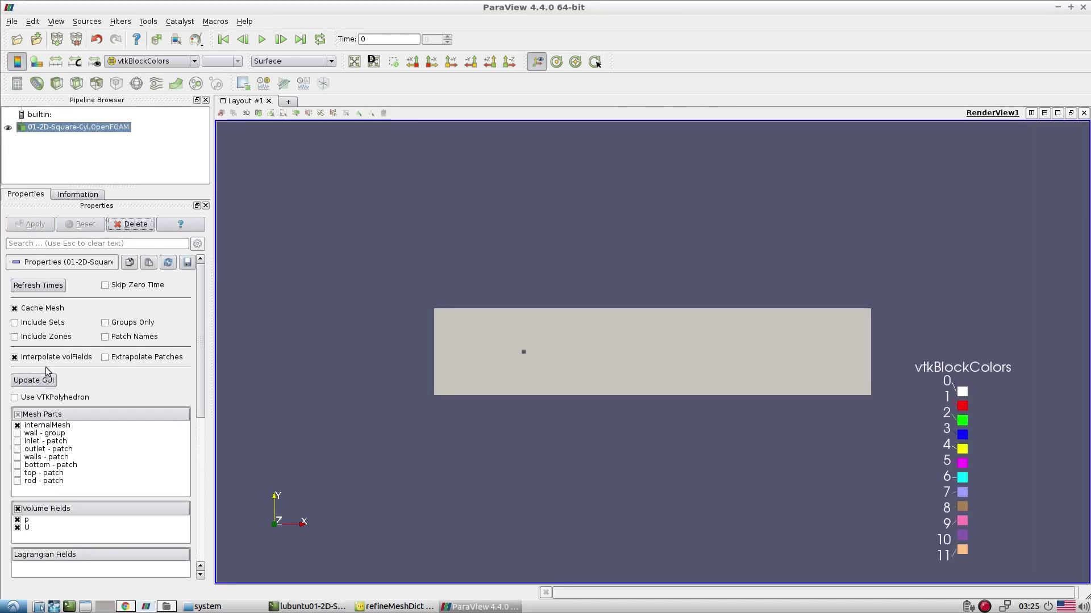
Include sets and zones in the case reader, and display only the c0 cellSet instead of internalMesh
left_click(15, 338)
left_click(34, 288)
left_click(23, 323)
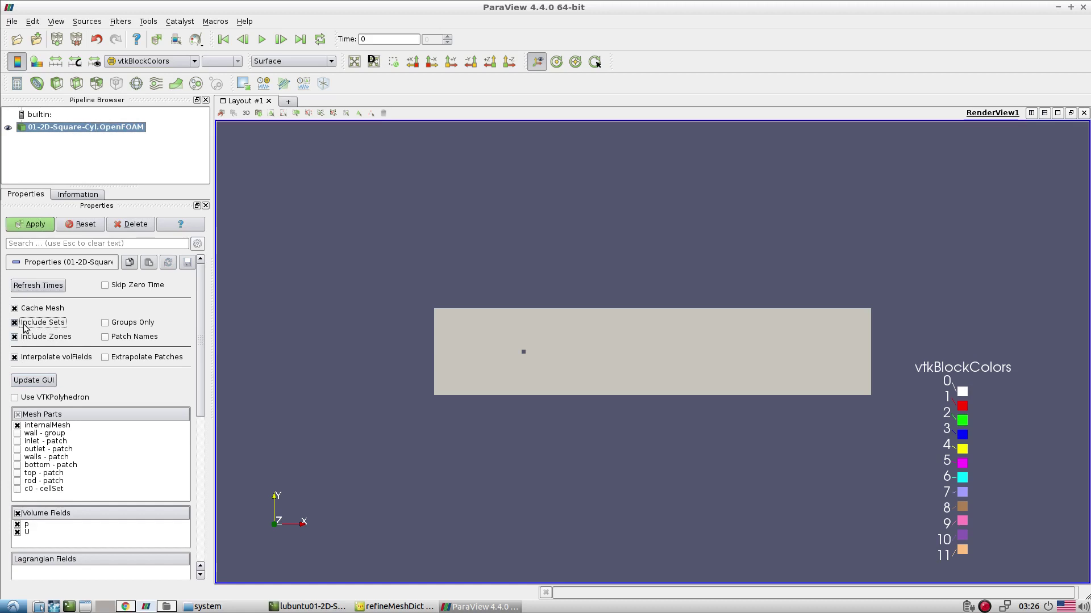
left_click(15, 322)
left_click(15, 323)
left_click(17, 426)
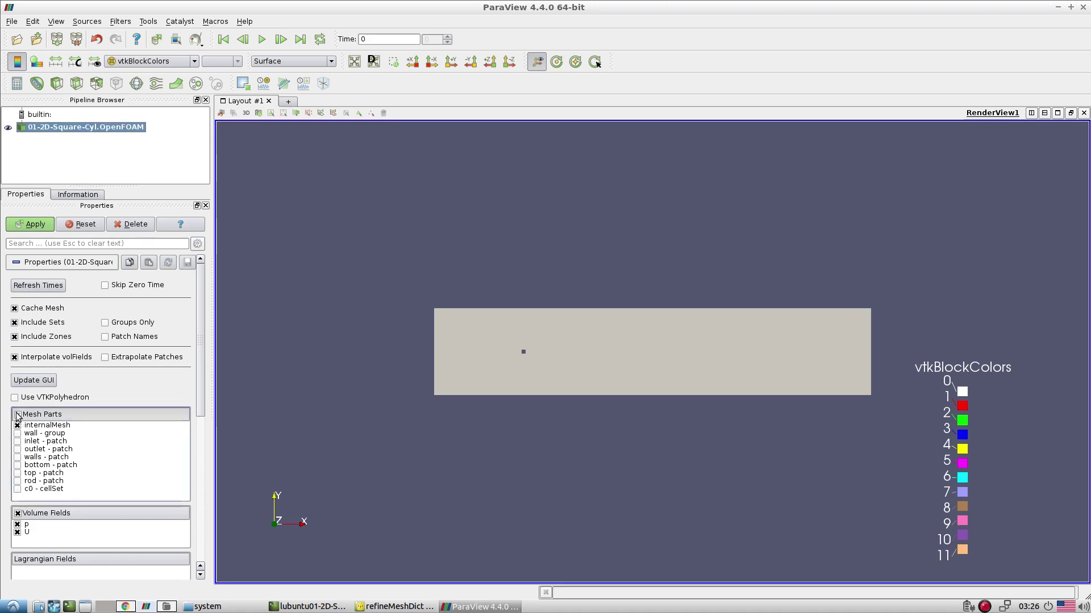
left_click(17, 489)
left_click(45, 226)
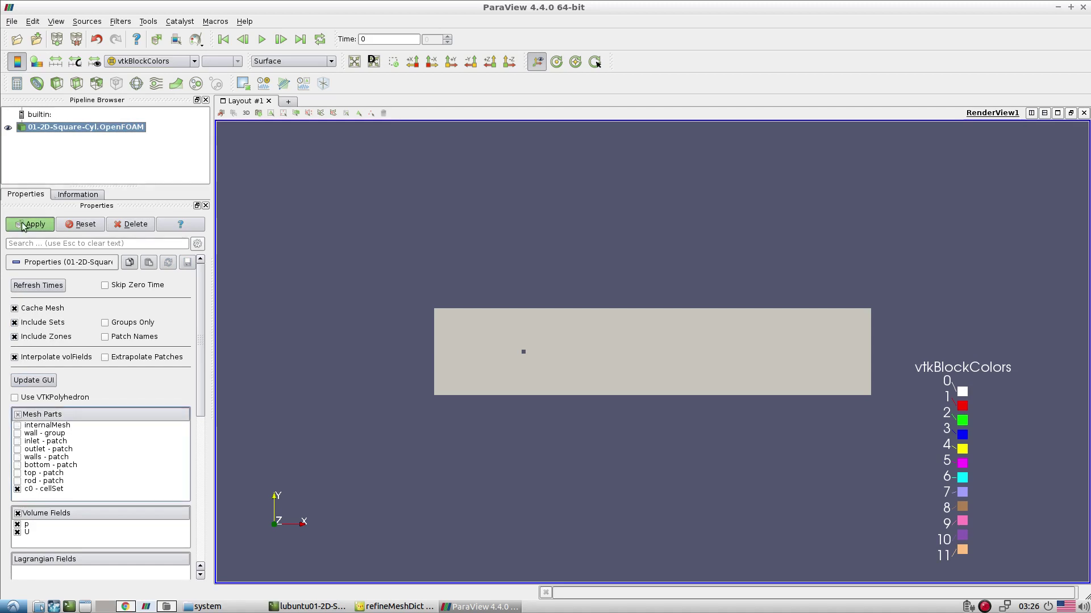
scroll(555, 445, "up", 5)
left_click_drag(555, 445, 655, 367)
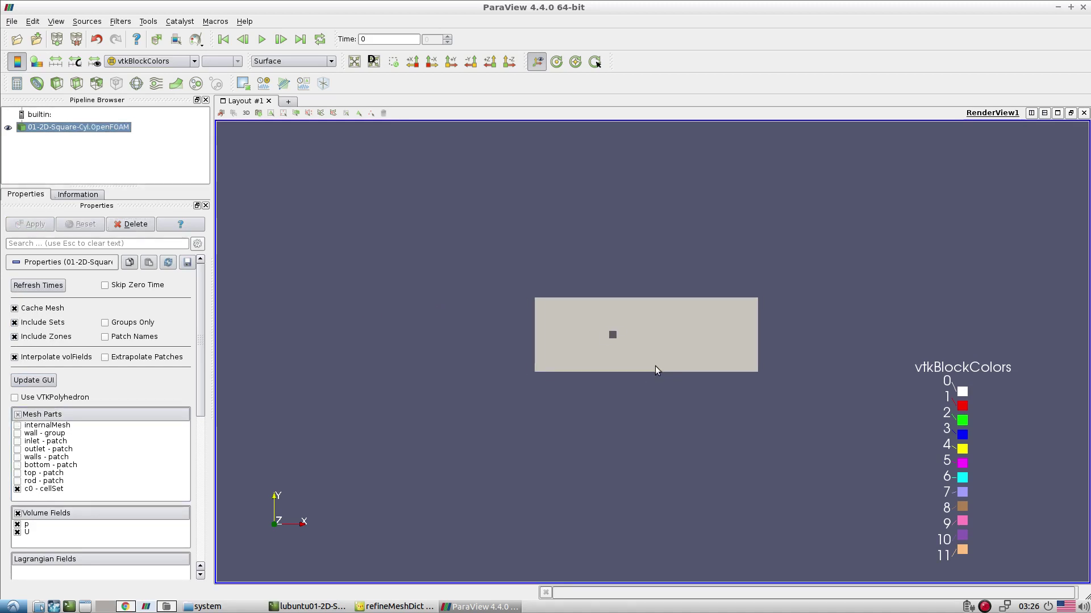
scroll(672, 411, "up", 3)
scroll(672, 412, "up", 4)
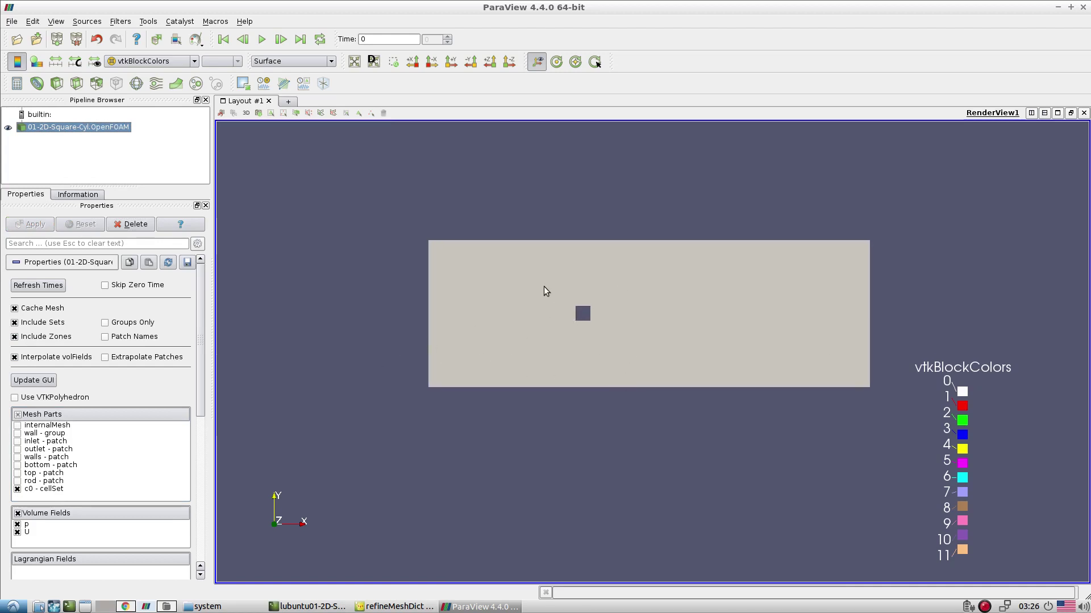
Display internalMesh alone for comparison, then switch the mesh parts back to only the c0 cellSet
left_click(18, 426)
left_click(18, 489)
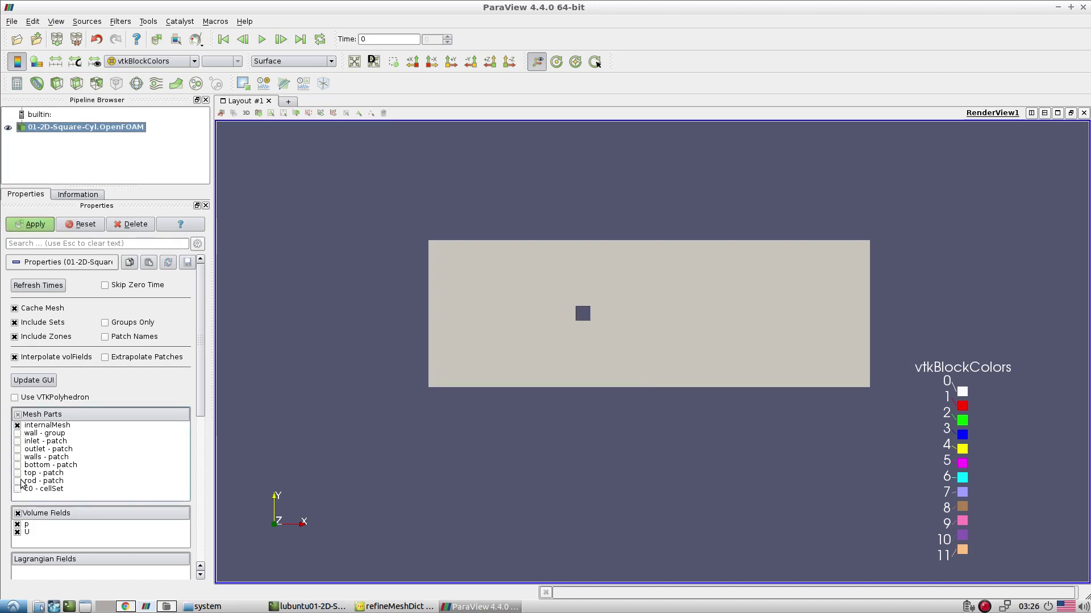
left_click(34, 224)
left_click(17, 489)
left_click(17, 425)
left_click(33, 224)
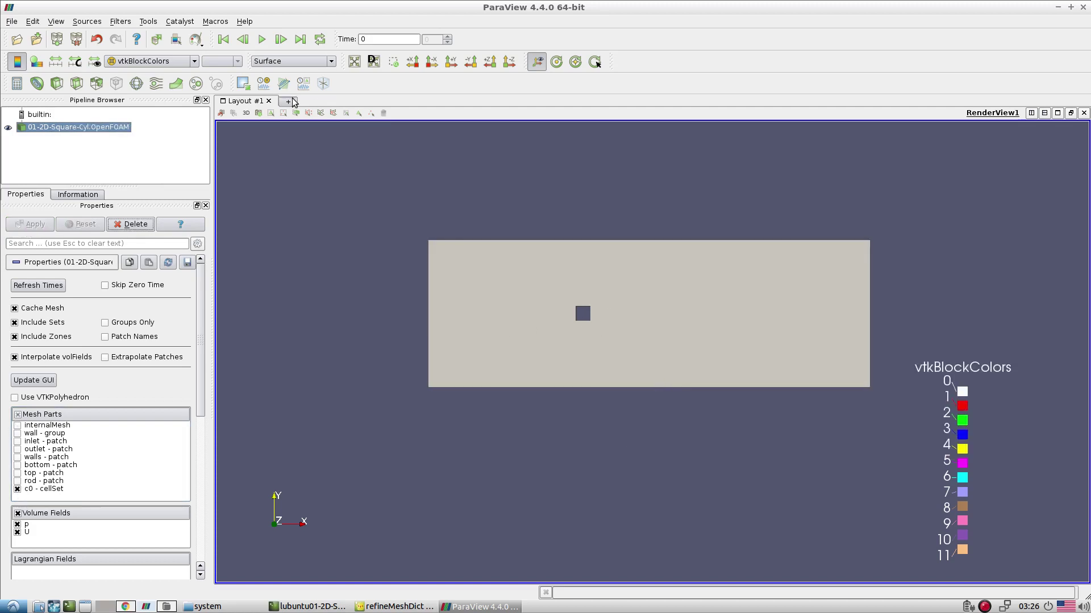
Show the c0 cellSet as Surface With Edges and inspect its cells around the square cylinder
left_click(292, 61)
left_click(296, 103)
scroll(676, 301, "up", 2)
scroll(676, 301, "up", 1)
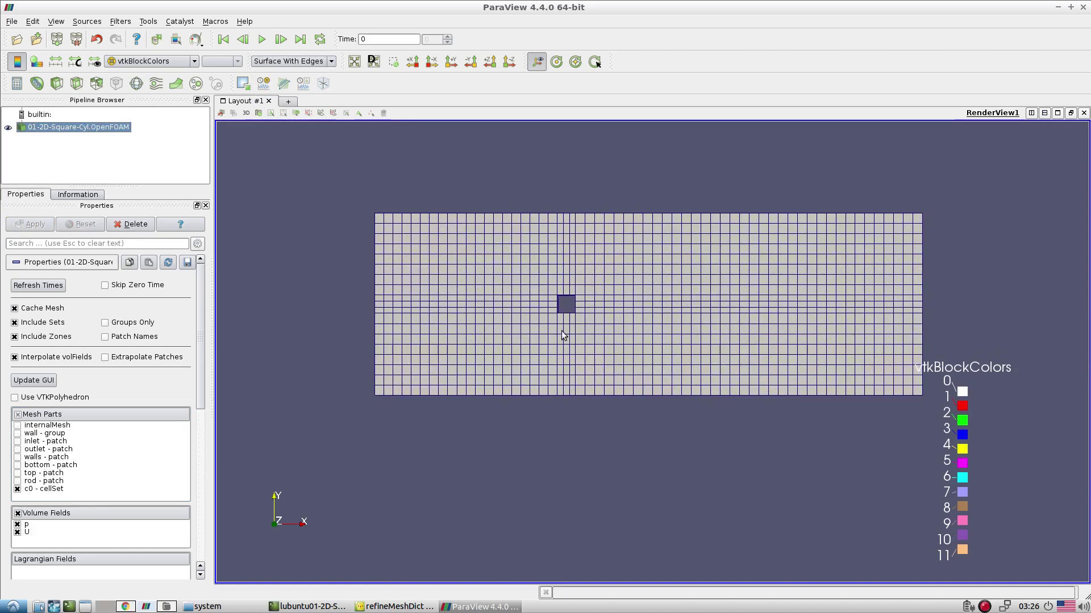
scroll(646, 414, "up", 3)
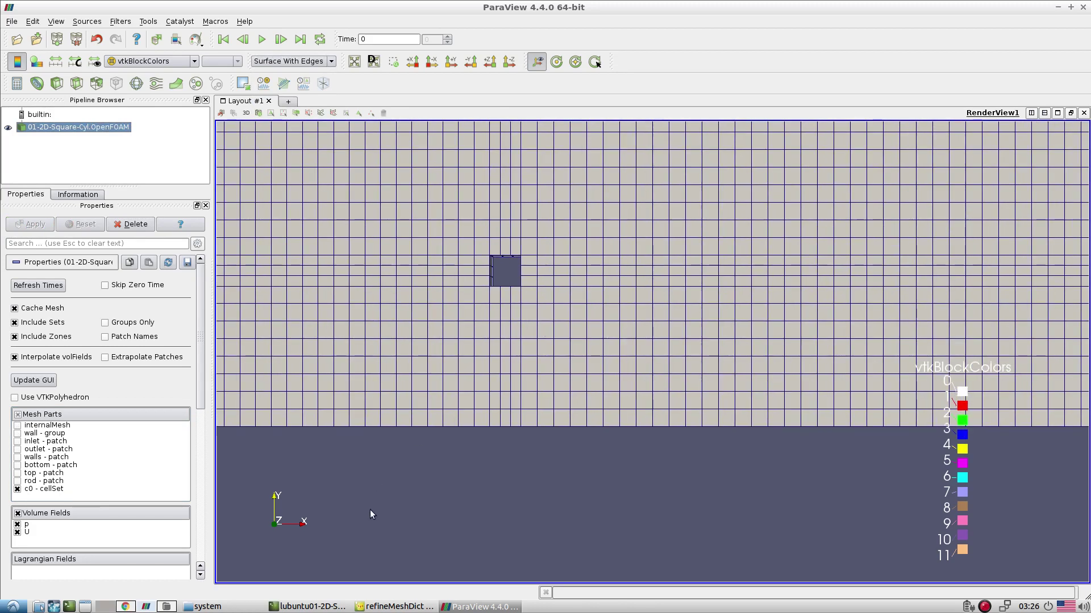
scroll(469, 459, "down", 5)
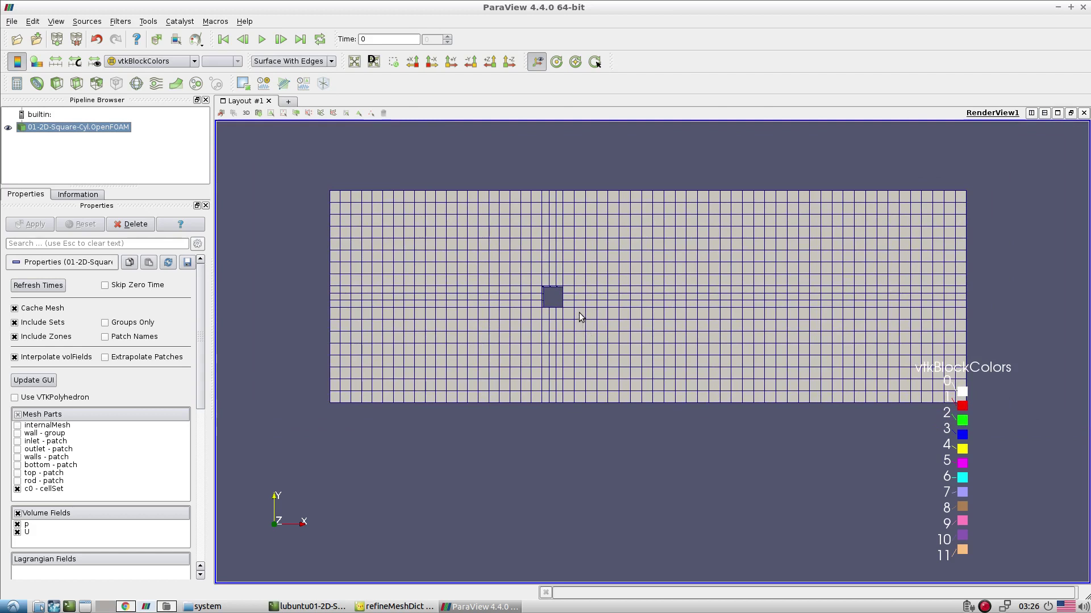
Close ParaView and return to the README.FIRST file in Geany
left_click(1082, 7)
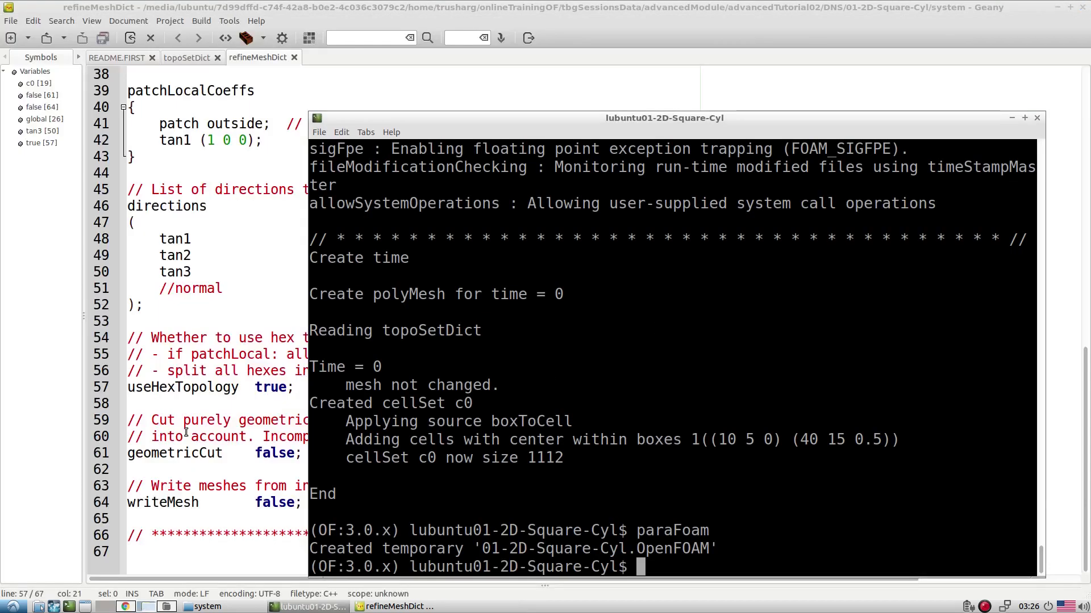
left_click(117, 58)
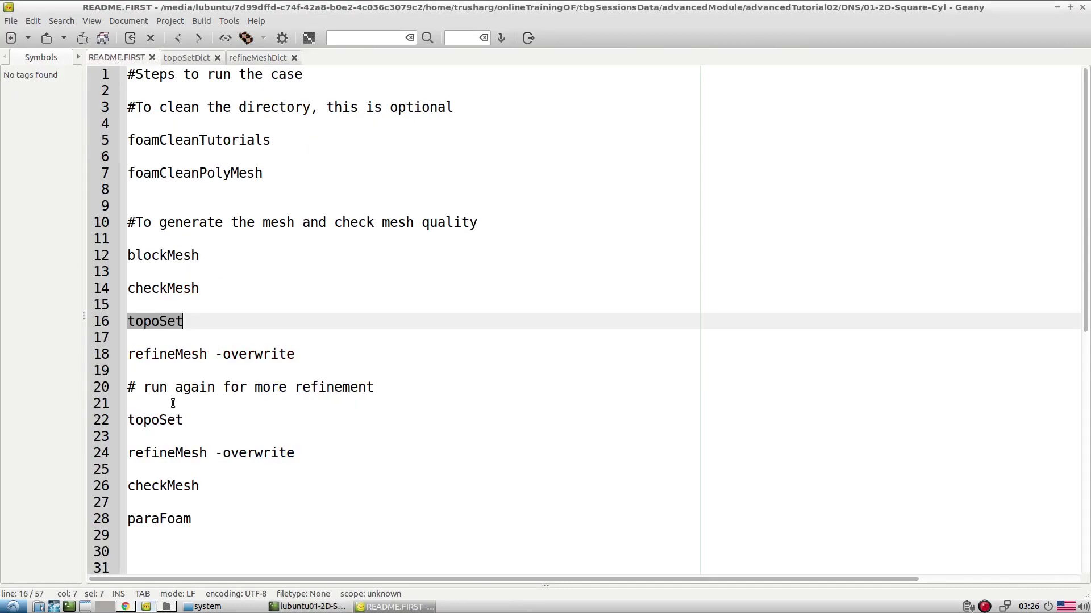
Run the first refineMesh -overwrite command from README.FIRST in the terminal and highlight the refinedCells set path in its output
triple_click(178, 355)
left_click(311, 609)
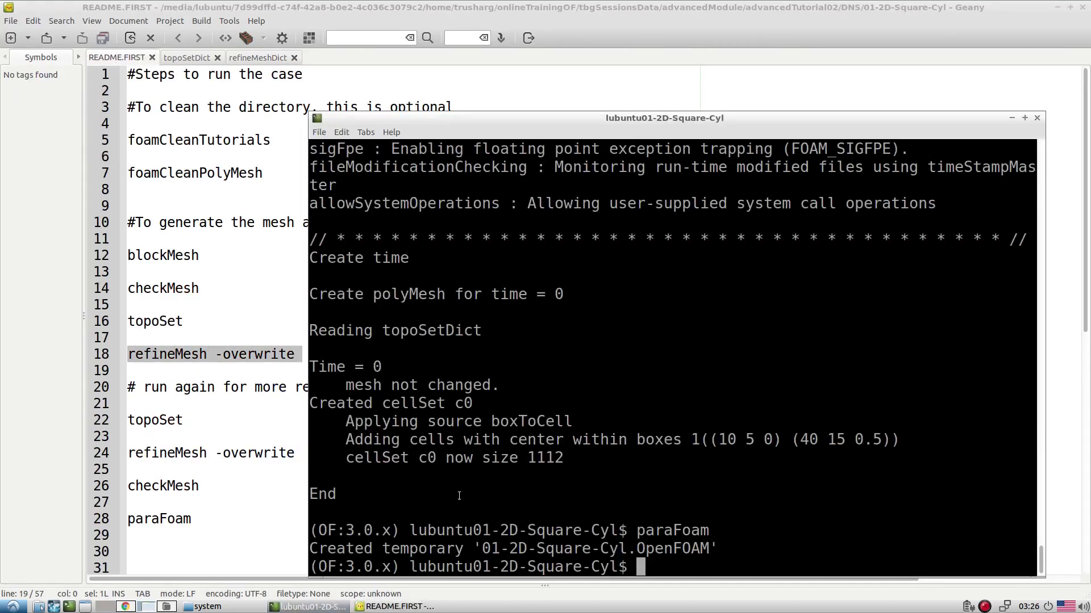
middle_click(844, 536)
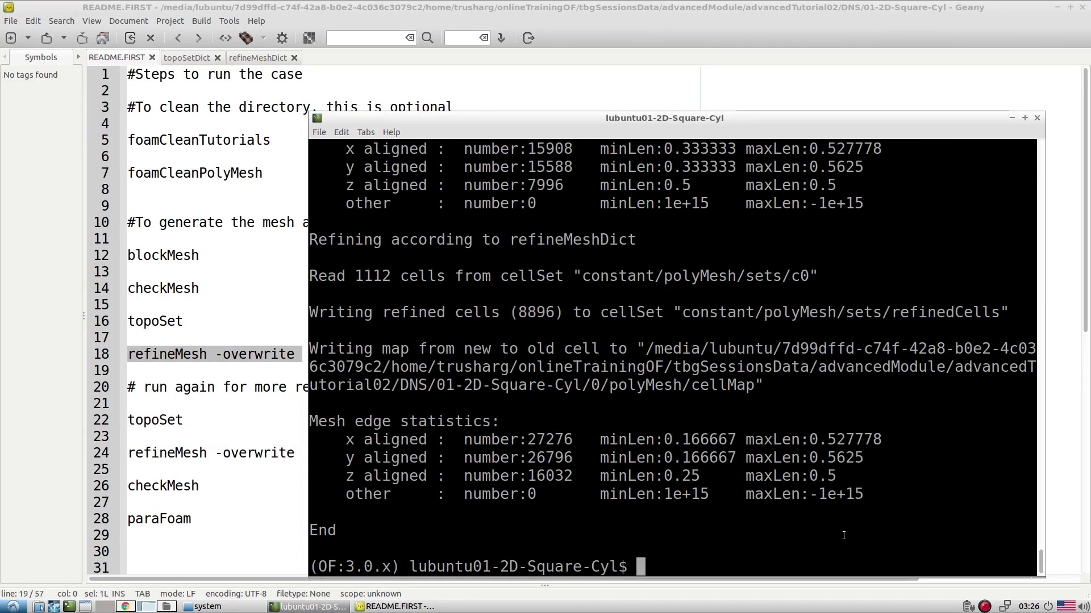
left_click_drag(685, 313, 900, 313)
Run checkMesh on the once-refined mesh and review its cell types and geometry quality report
left_click(628, 484)
type("checkMesh")
key("Return")
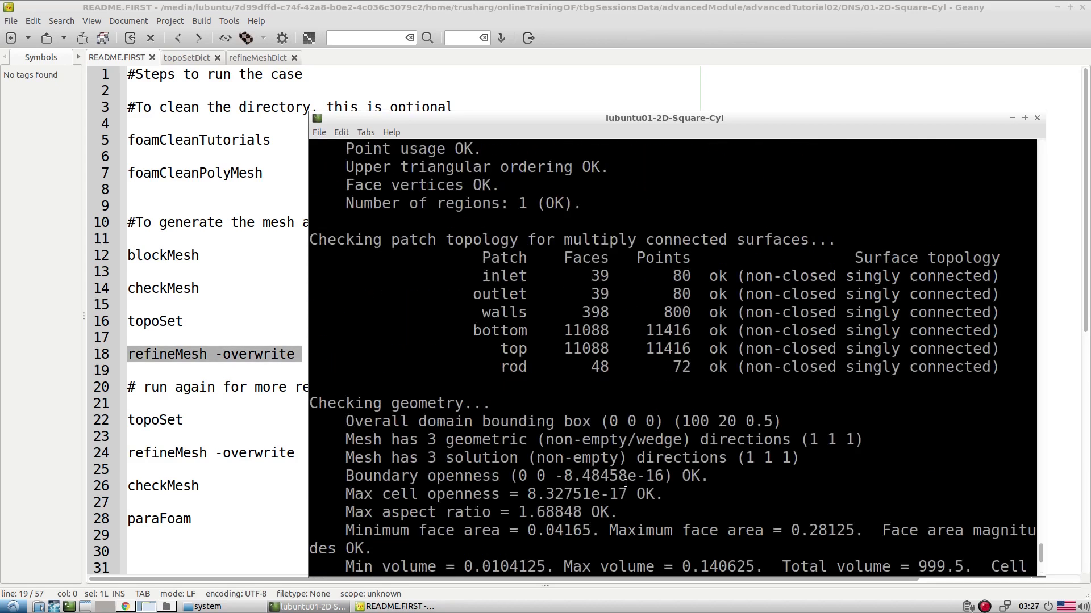
scroll(625, 482, "up", 5)
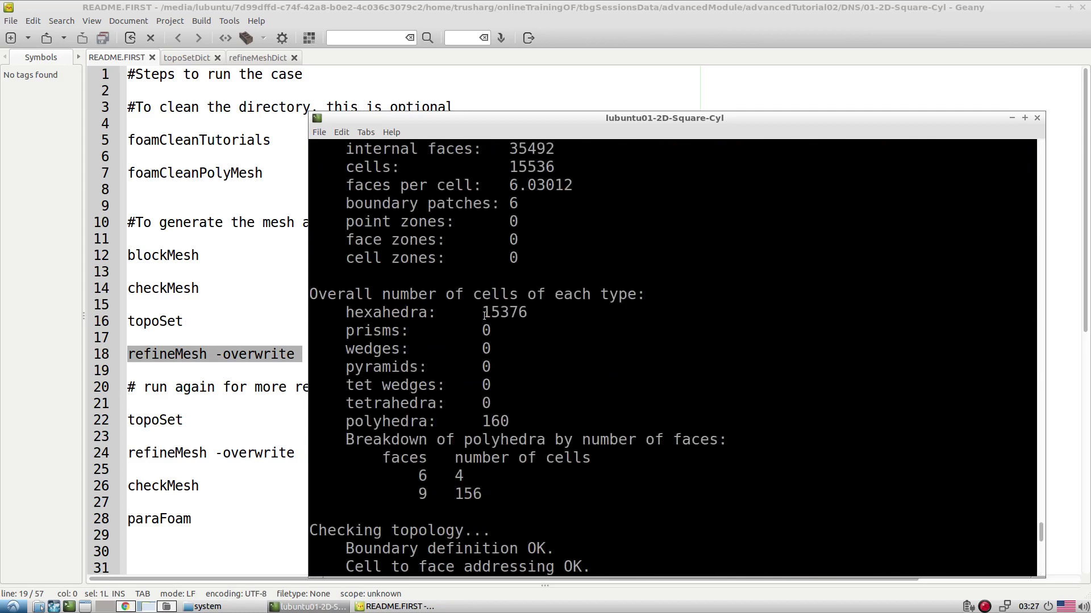
scroll(628, 441, "down", 5)
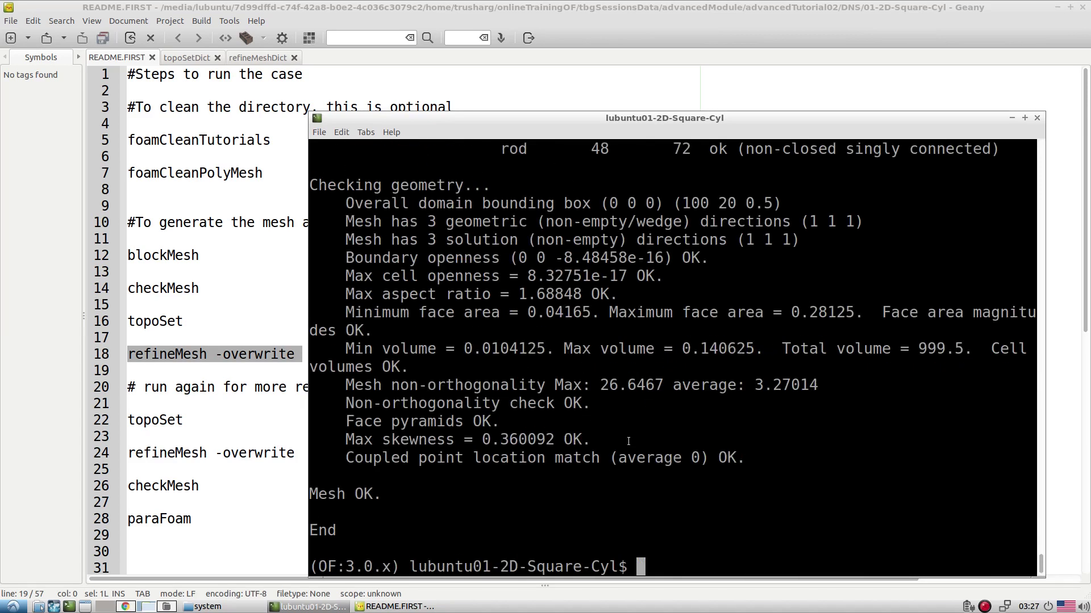
Open the case with paraFoam, load internalMesh and show it as Surface With Edges
type("paraFoam")
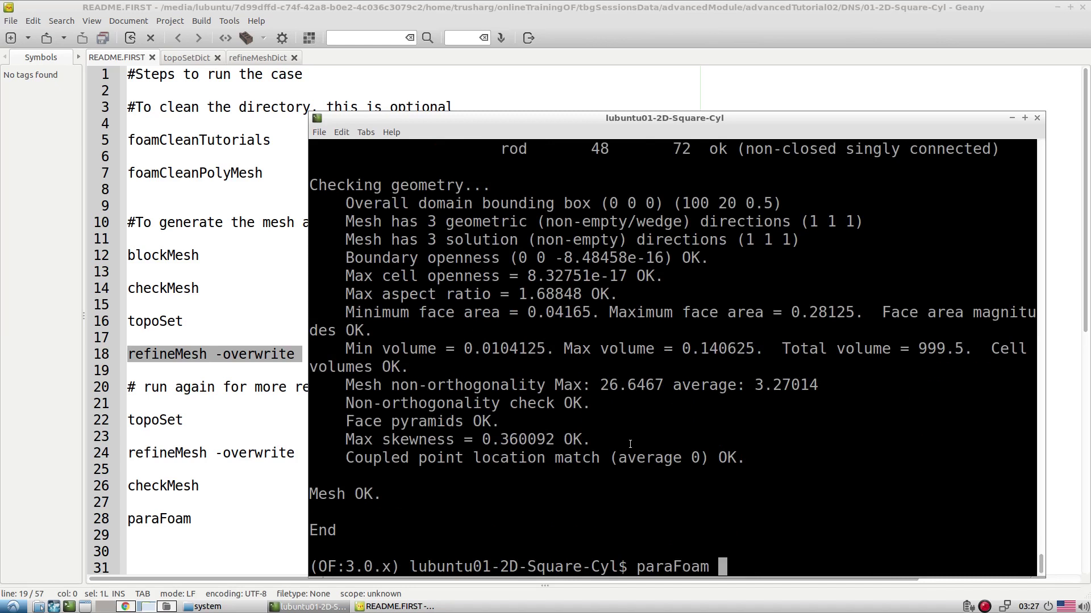
key("Return")
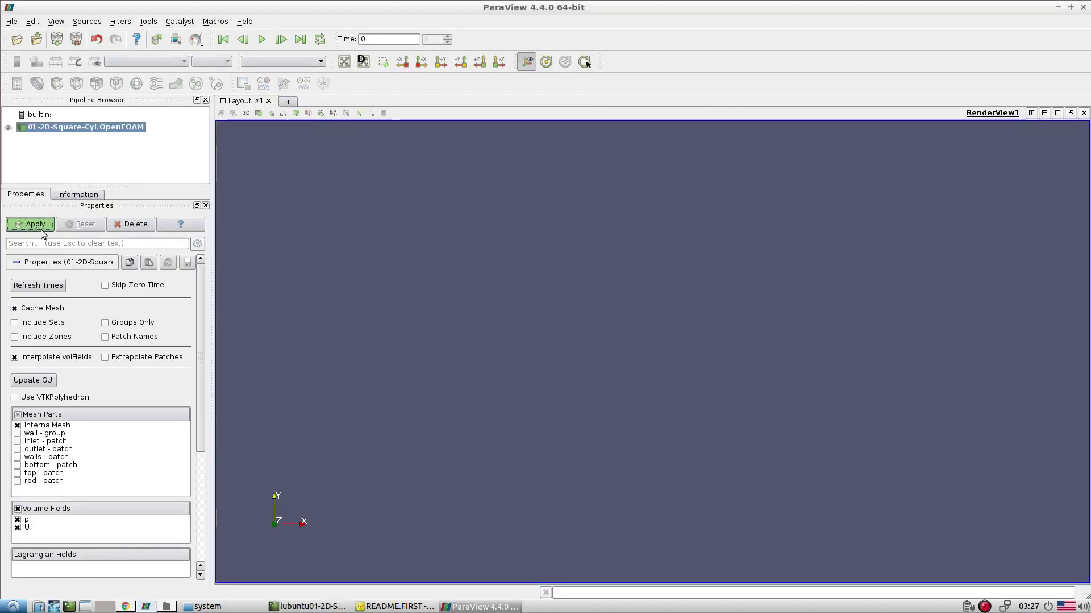
left_click(40, 227)
left_click(293, 61)
left_click(290, 104)
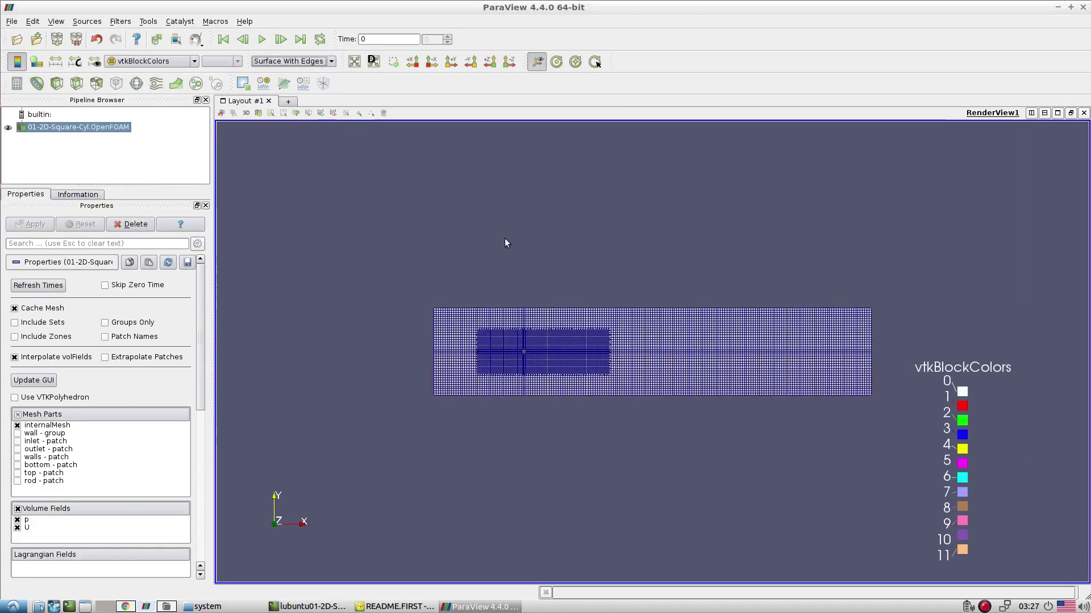
Inspect the once-refined cells around the square cylinder and at the refinement box edges, and close ParaView
left_click_drag(565, 372, 698, 394)
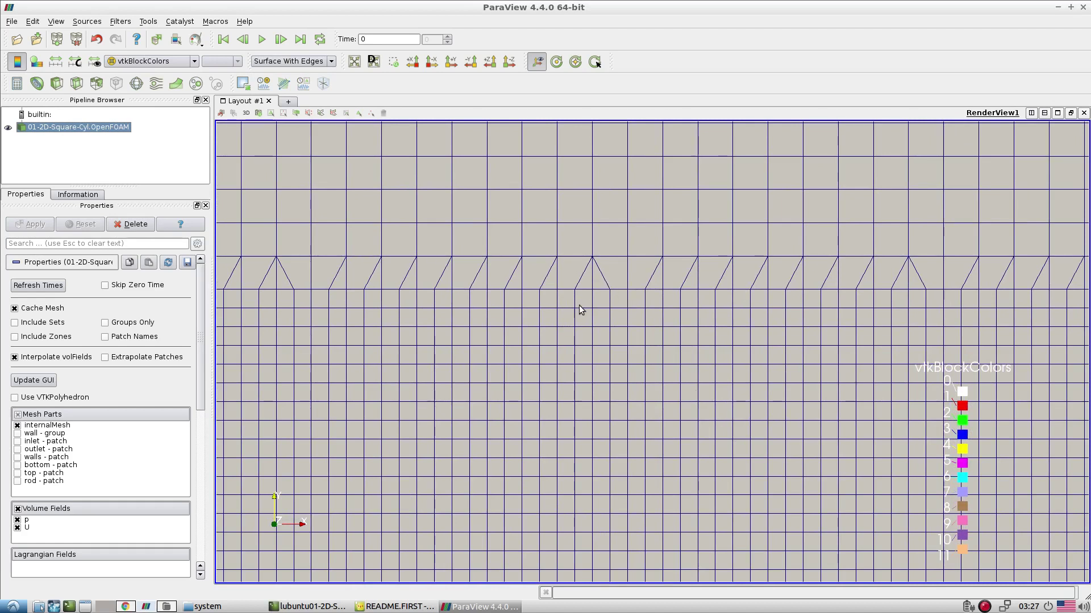
scroll(499, 469, "down", 10)
scroll(760, 294, "up", 8)
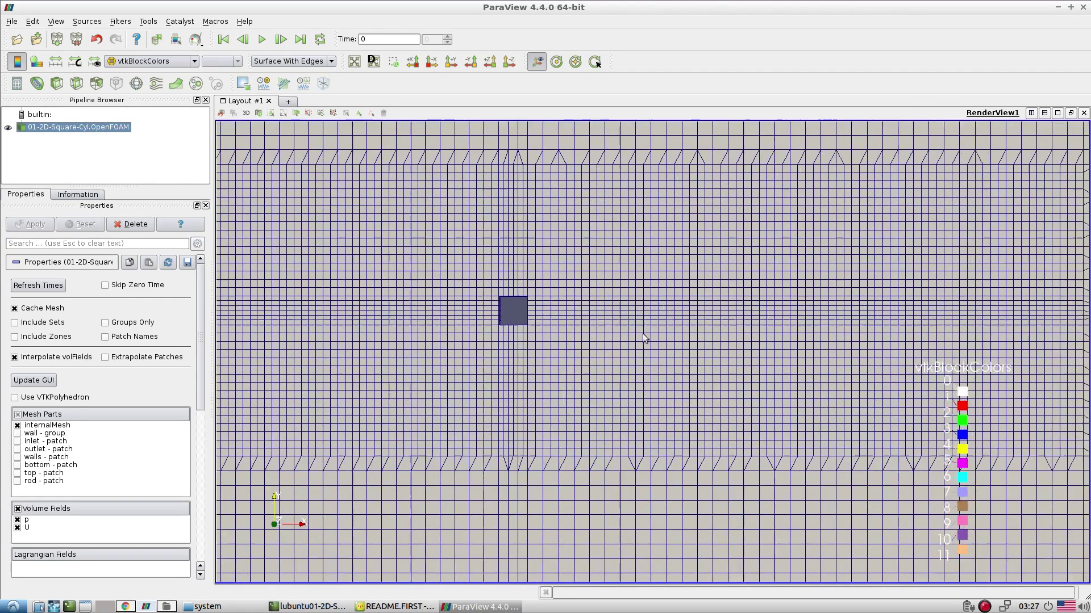
scroll(684, 382, "down", 6)
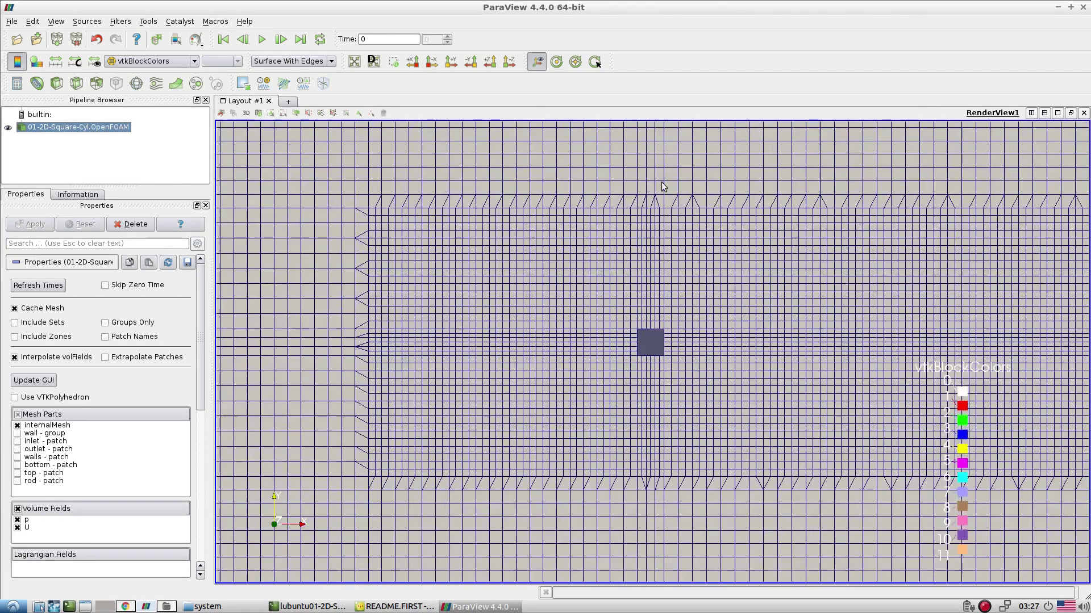
left_click(1082, 8)
Run the second topoSet command from README.FIRST in the terminal and highlight the reported c0 cellSet size
left_click(201, 416)
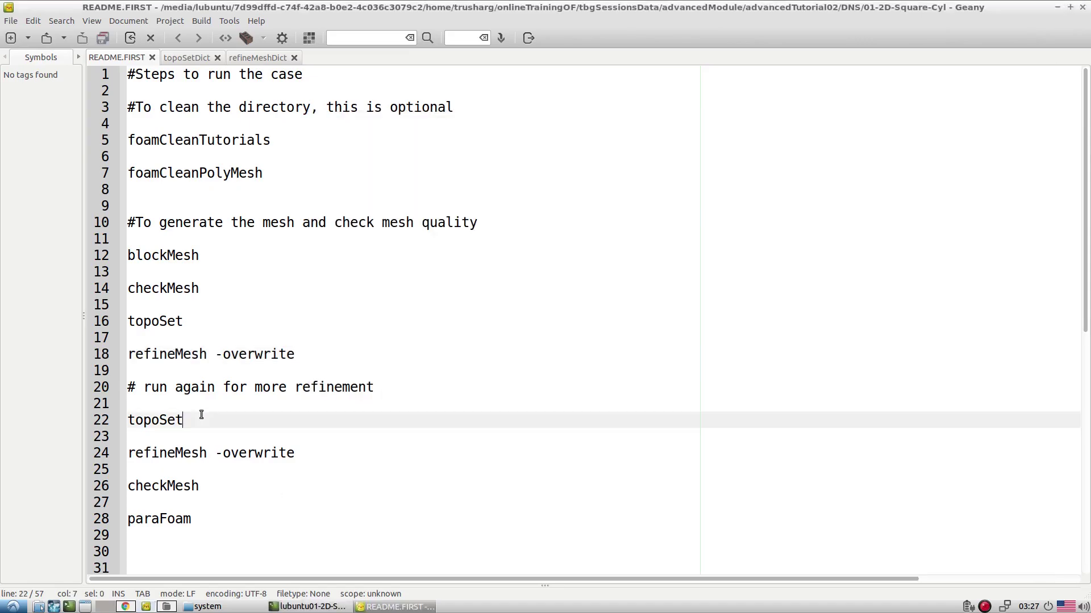
double_click(155, 423)
left_click(307, 607)
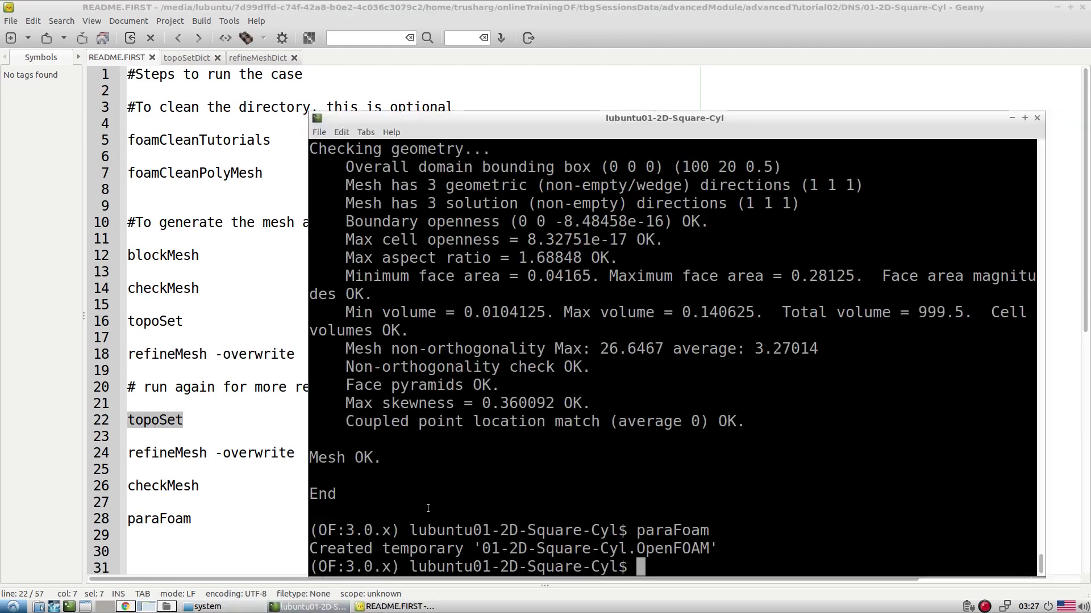
middle_click(634, 382)
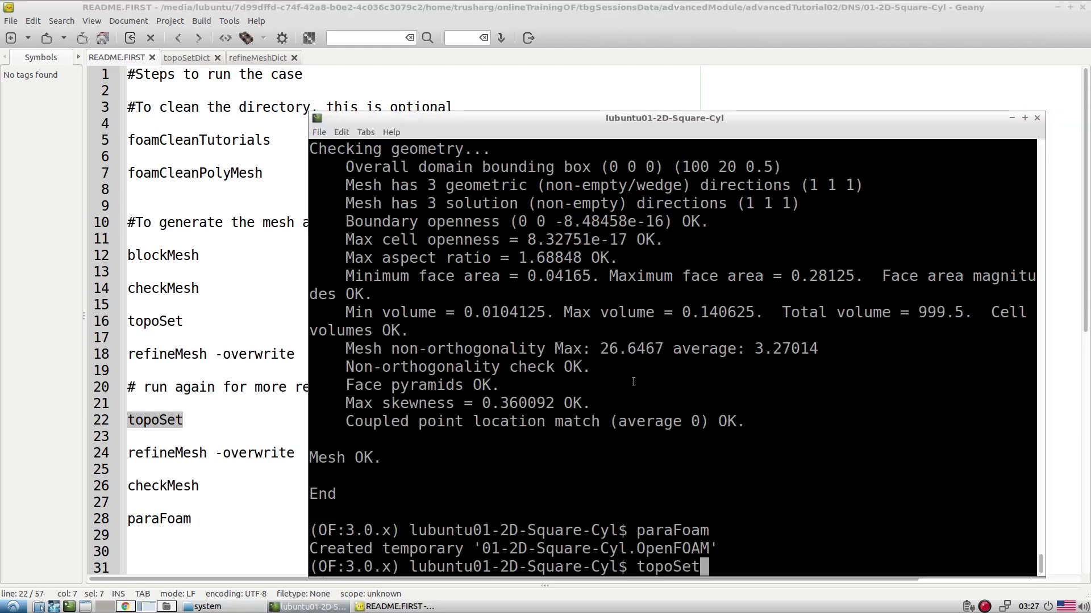
key("Return")
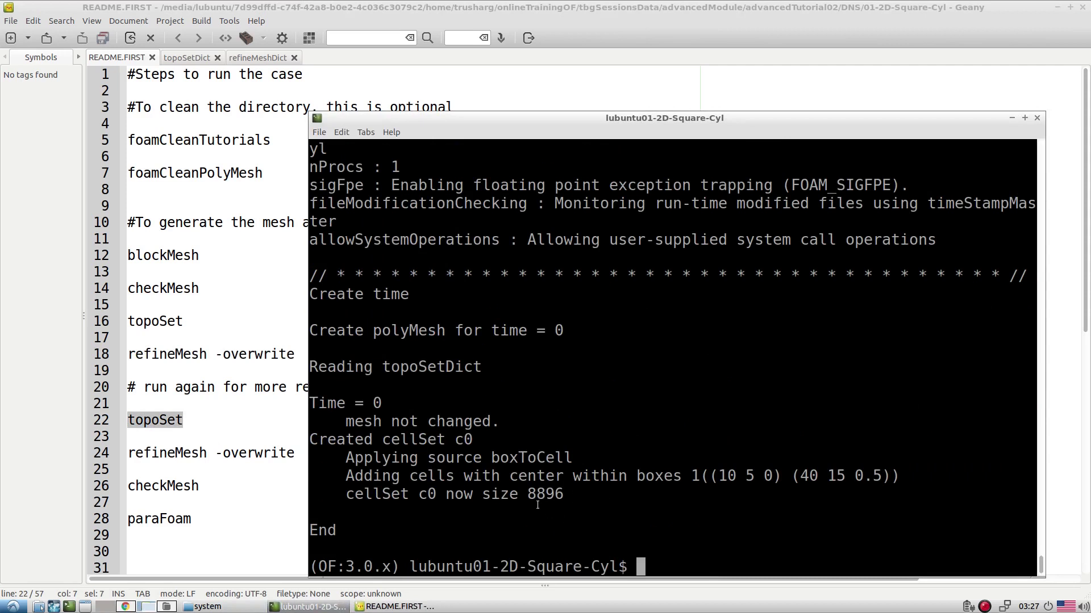
left_click_drag(529, 491, 564, 493)
double_click(532, 495)
left_click(533, 495)
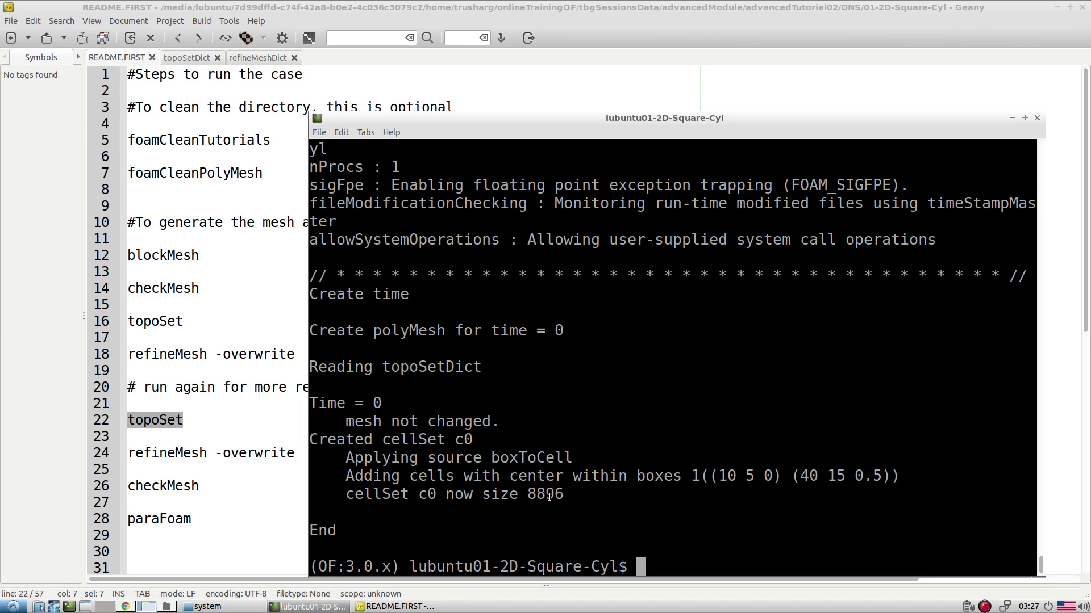
double_click(558, 493)
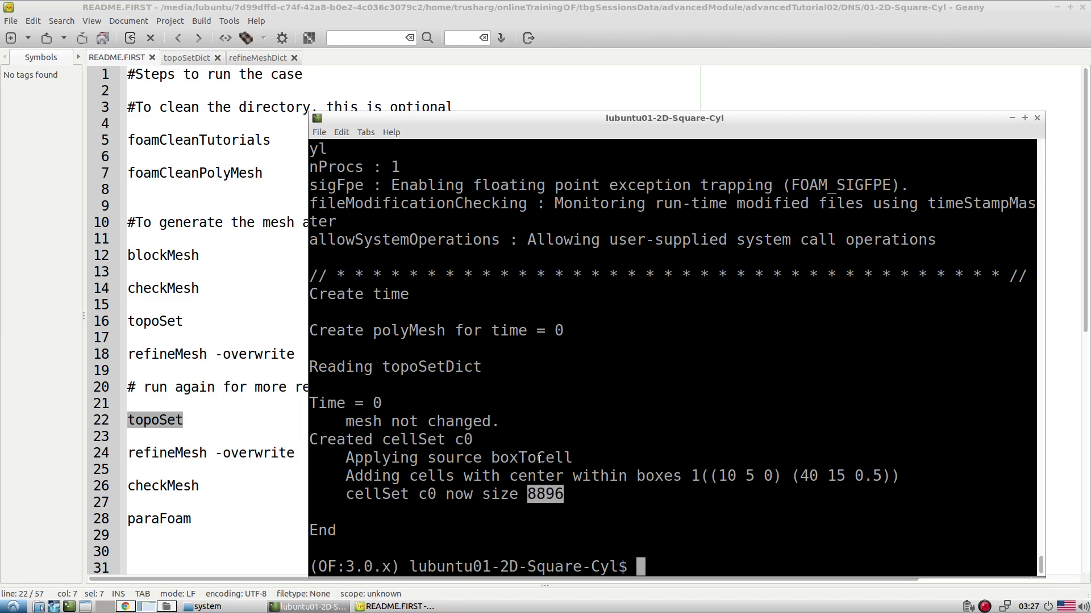
Run the second refineMesh -overwrite command from README.FIRST in the terminal to refine the c0 cells again
left_click(168, 452)
triple_click(168, 454)
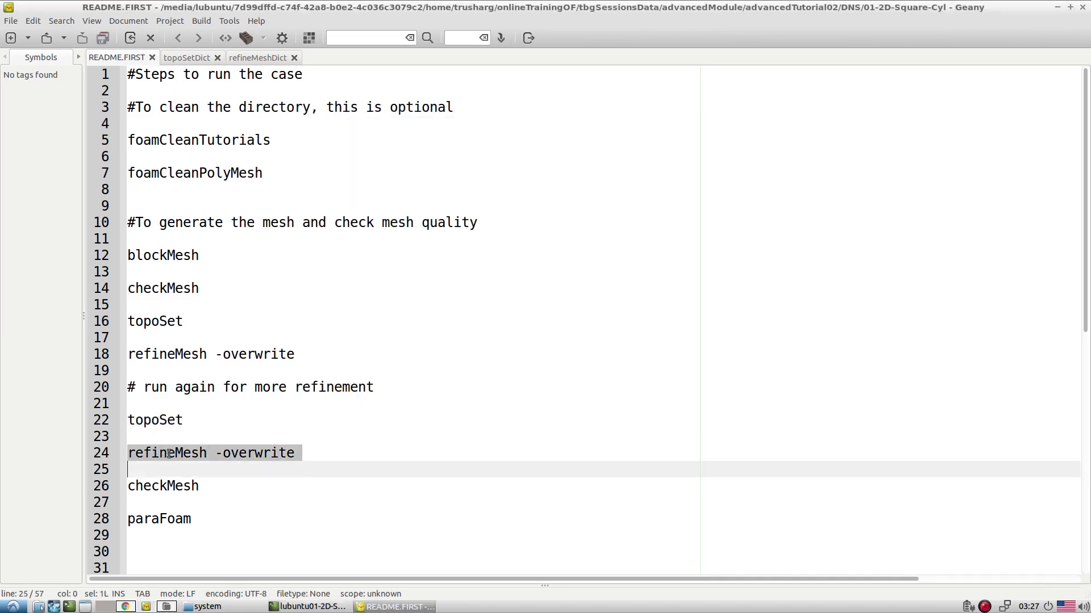
left_click(652, 468)
middle_click(652, 469)
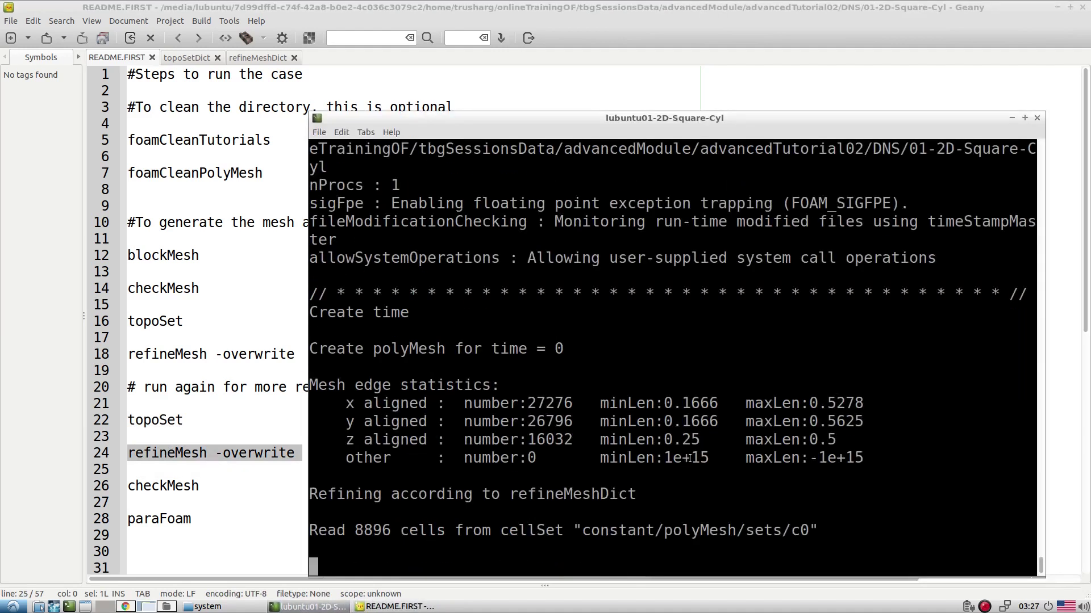
Run checkMesh on the twice-refined mesh and review the reported cell types, including the hexahedra count
type("checkMesh")
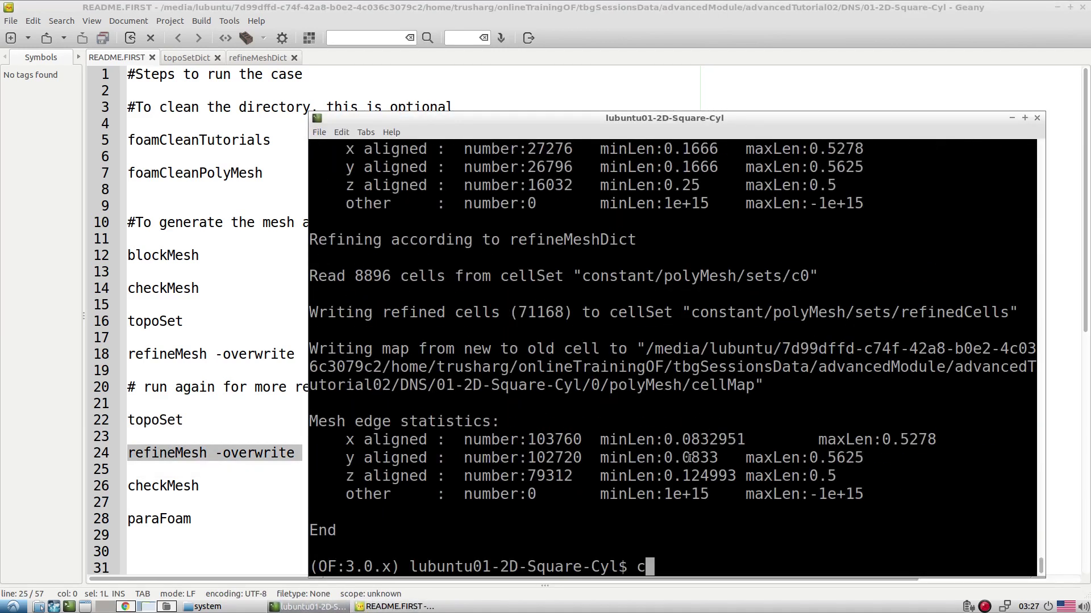
key("Return")
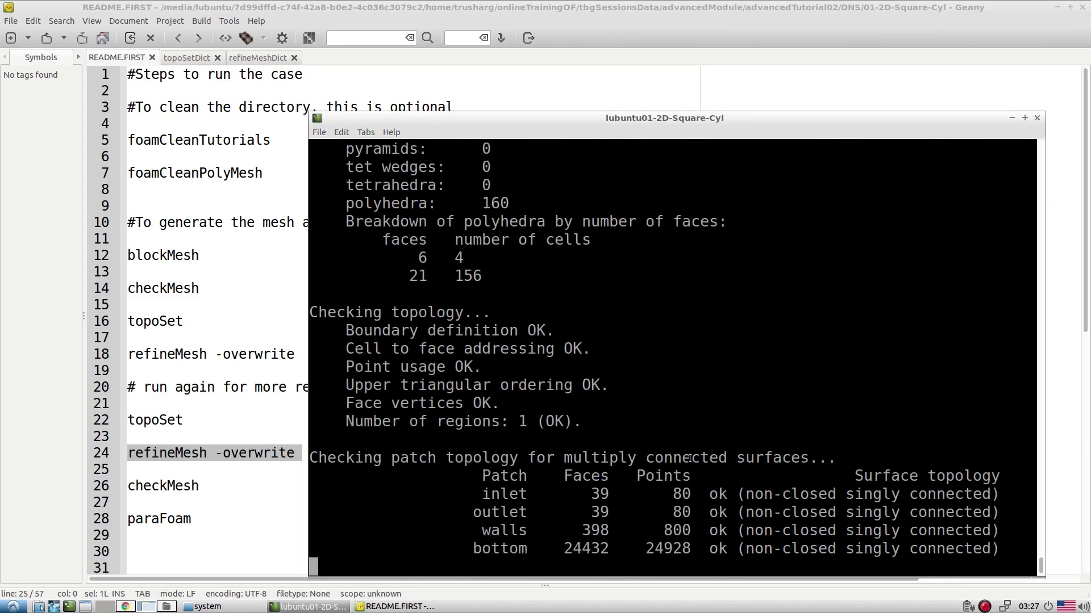
scroll(660, 358, "up", 5)
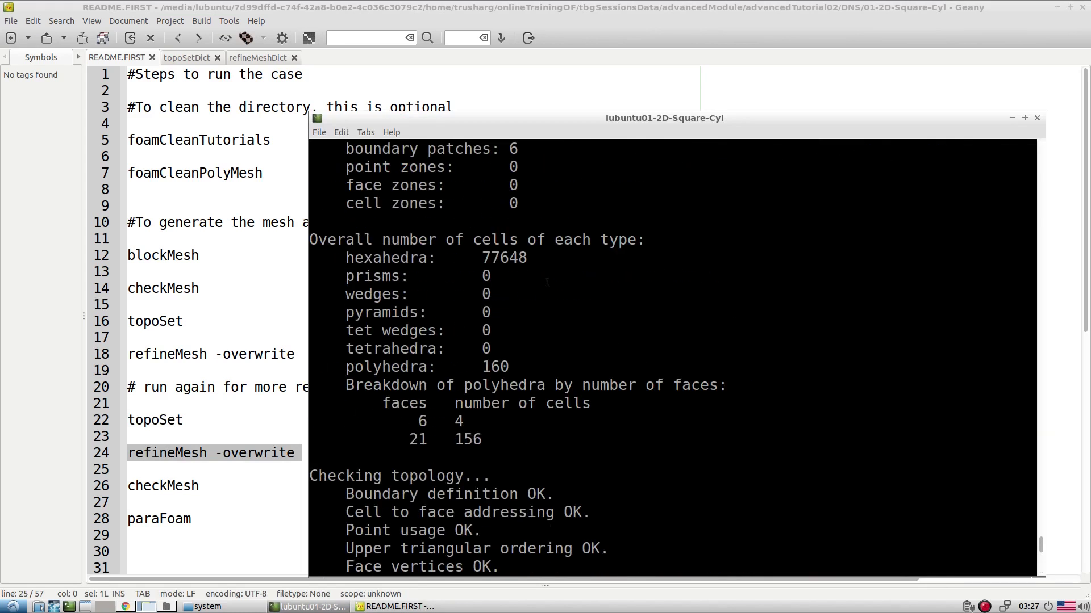
left_click_drag(483, 257, 501, 259)
scroll(606, 387, "down", 5)
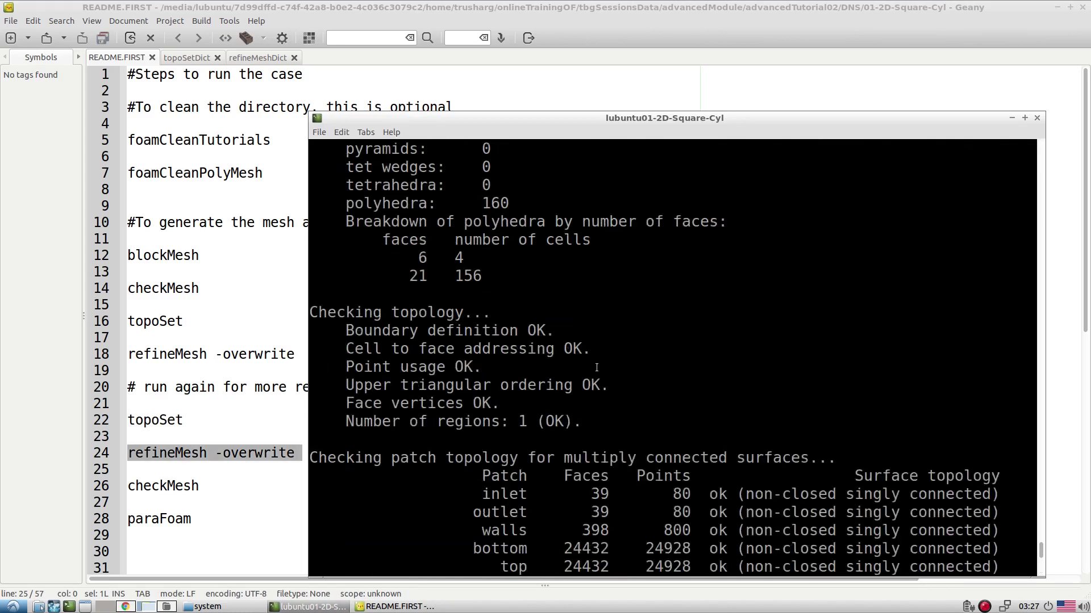
Launch paraFoam for the twice-refined case, load internalMesh and display it as Surface With Edges
type("paraFoam")
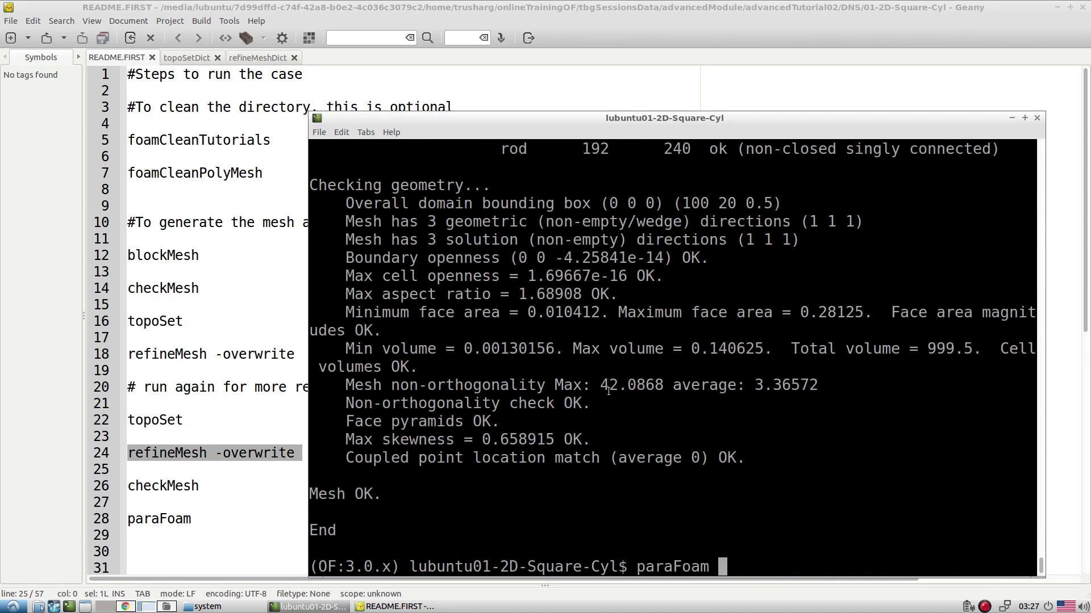
key("Return")
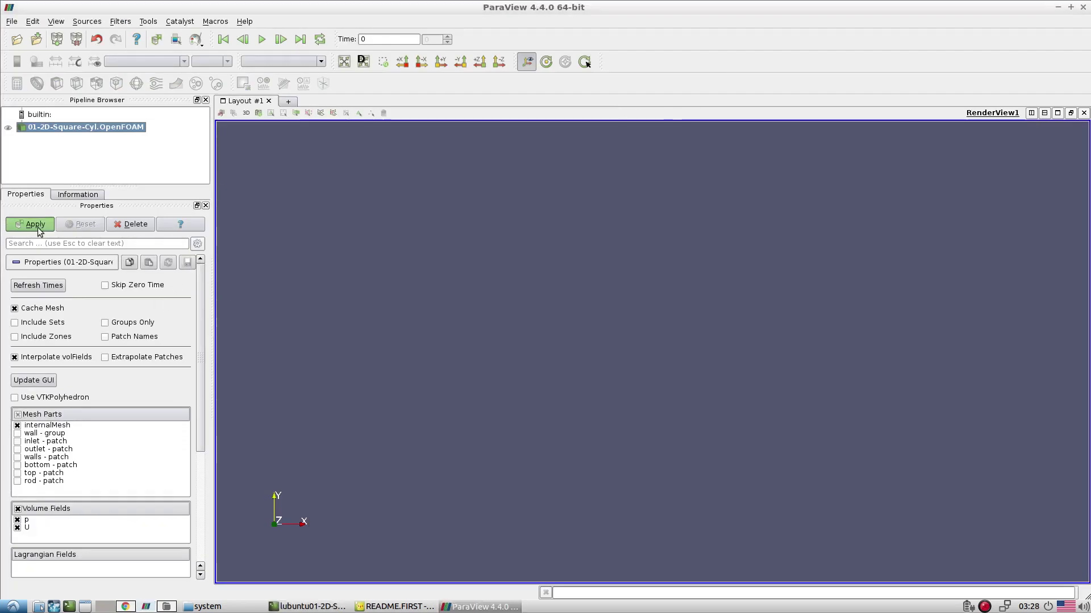
left_click(38, 228)
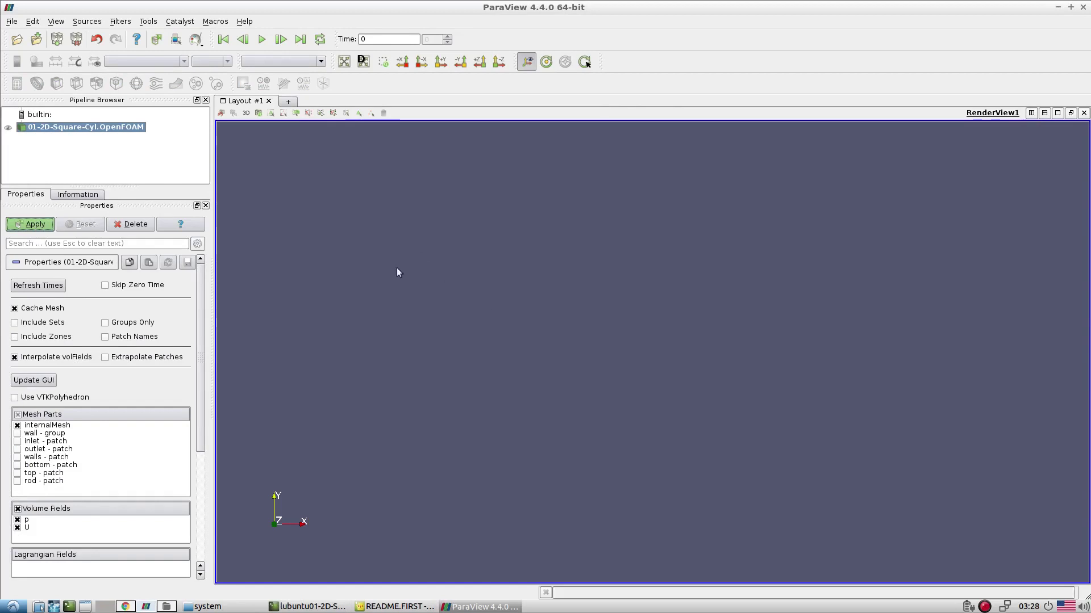
left_click(265, 62)
left_click(288, 102)
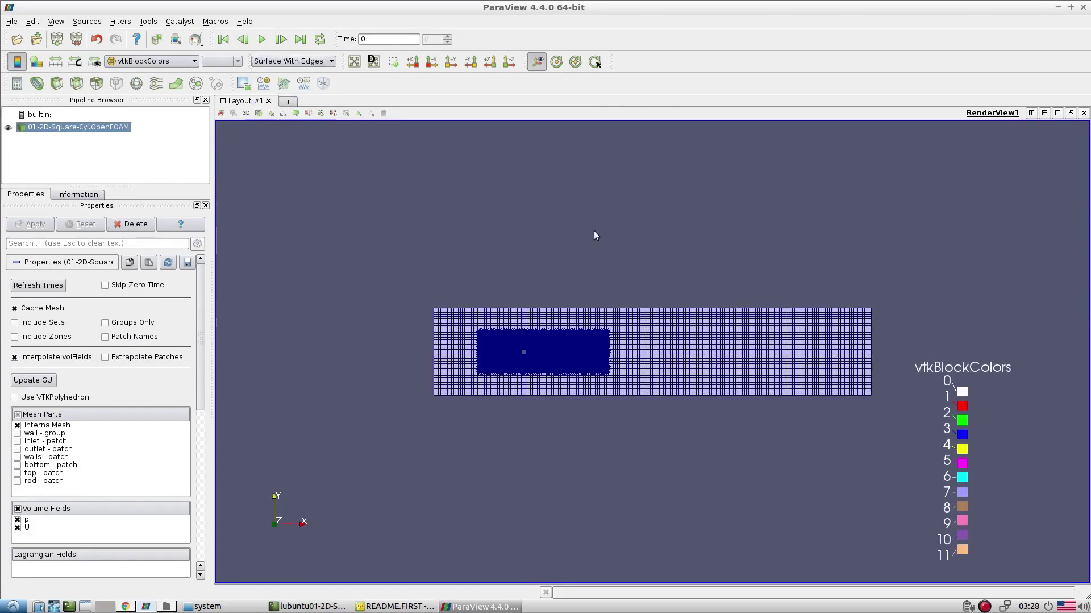
Inspect the twice-refined cells near the cylinder and the transition to coarse cells, and close ParaView to return to README.FIRST in Geany
scroll(793, 305, "up", 5)
scroll(793, 306, "up", 8)
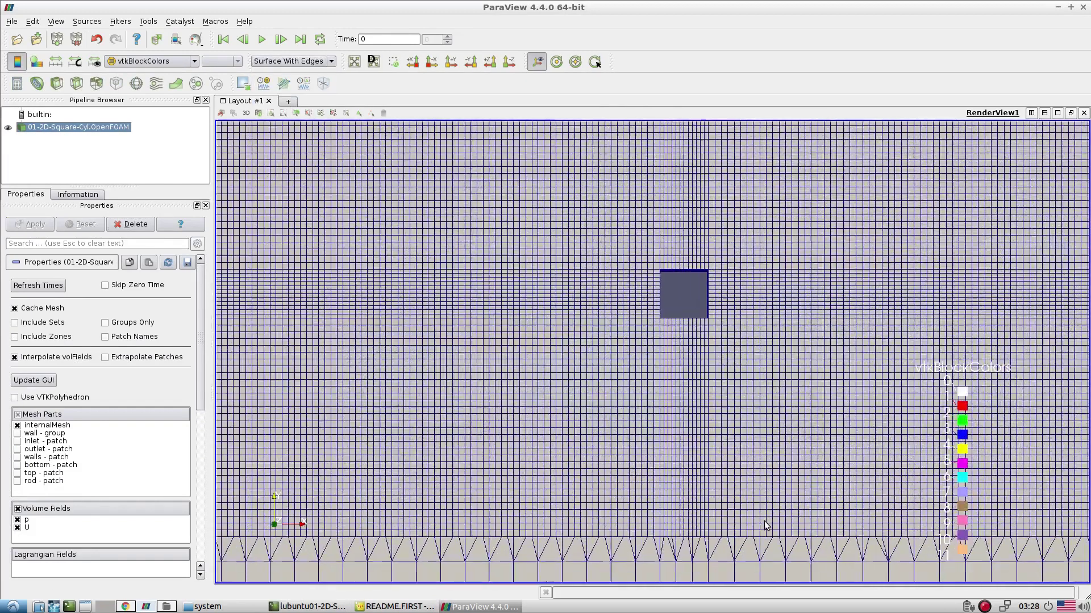
left_click_drag(713, 280, 640, 413)
scroll(639, 412, "down", 10)
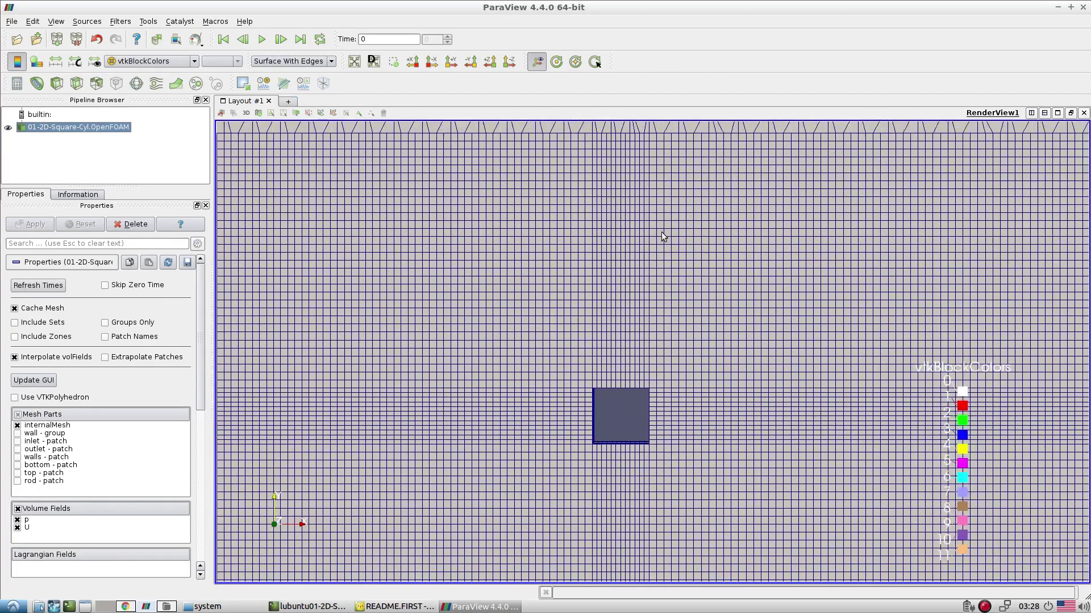
scroll(671, 396, "up", 8)
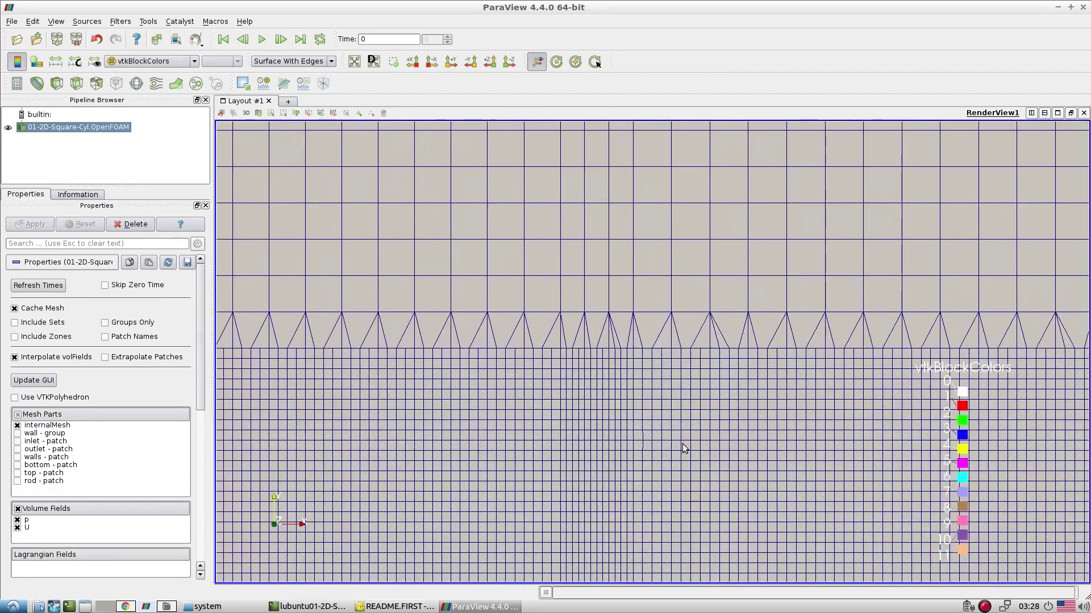
scroll(616, 384, "up", 2)
scroll(599, 397, "up", 2)
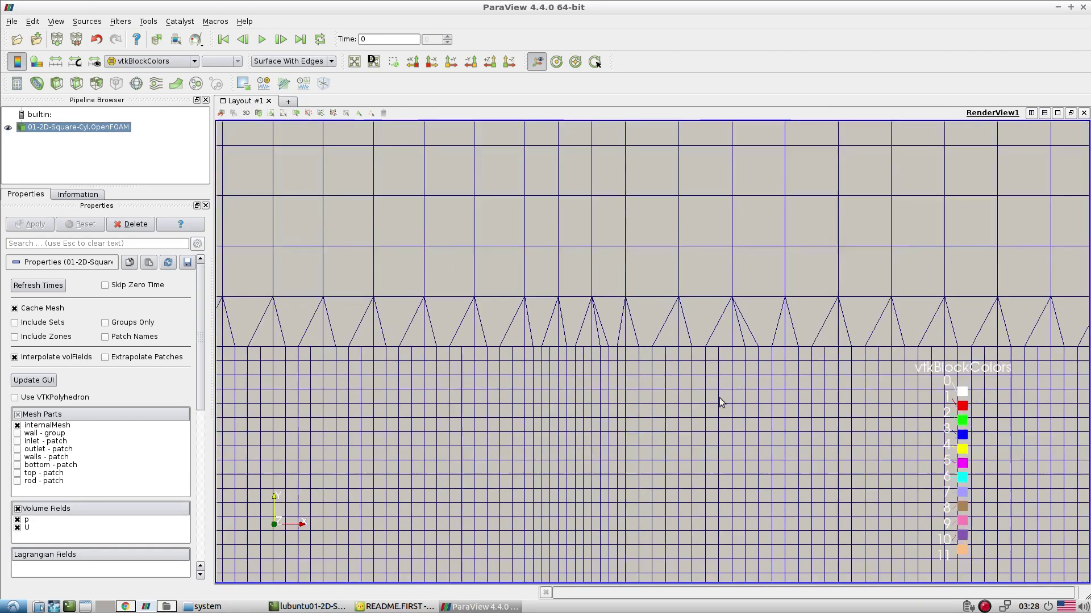
scroll(718, 401, "down", 10)
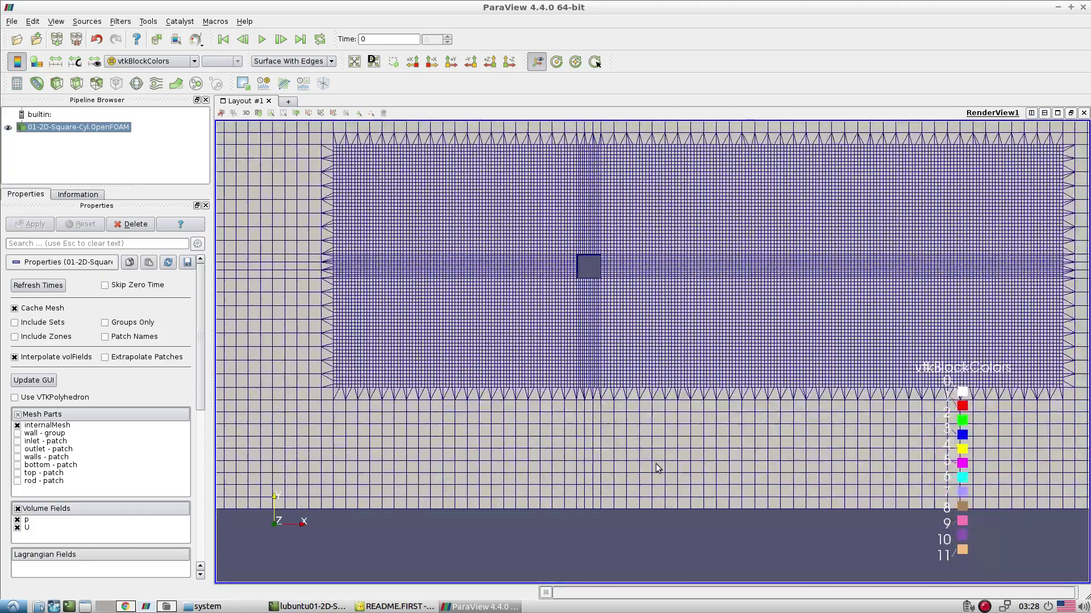
scroll(662, 432, "down", 4)
mouse_move(670, 382)
left_mouse_down()
mouse_move(645, 318)
mouse_move(616, 312)
mouse_move(683, 390)
left_mouse_up()
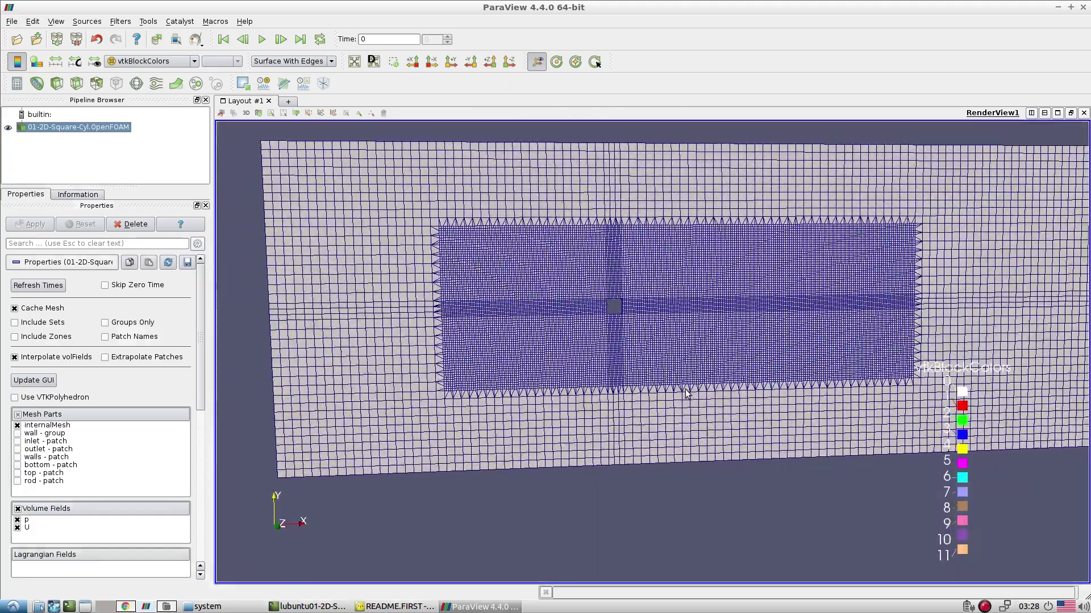
left_click(1082, 8)
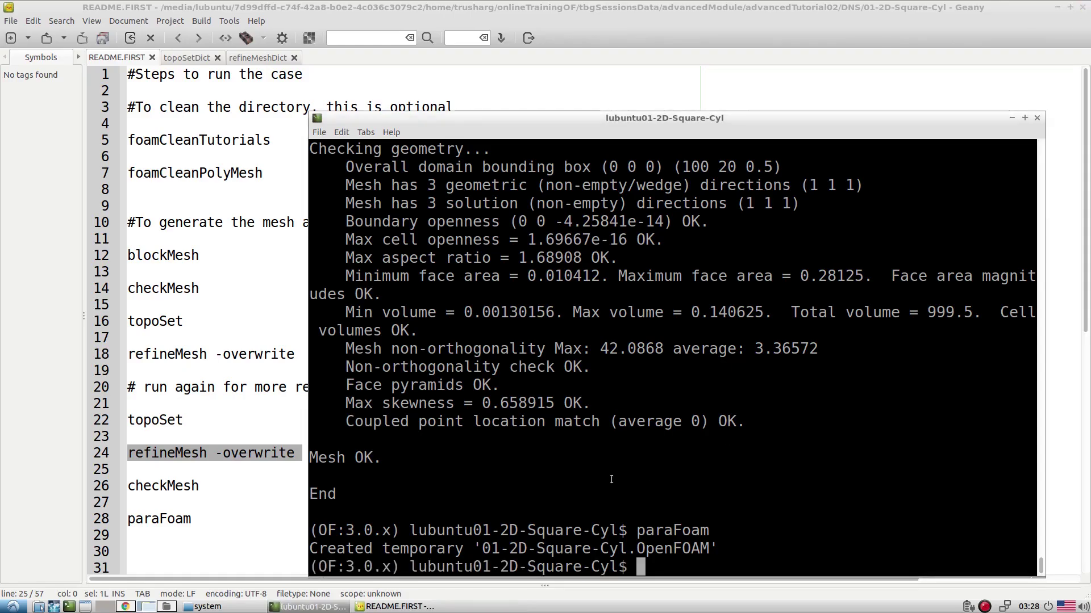
left_click(205, 336)
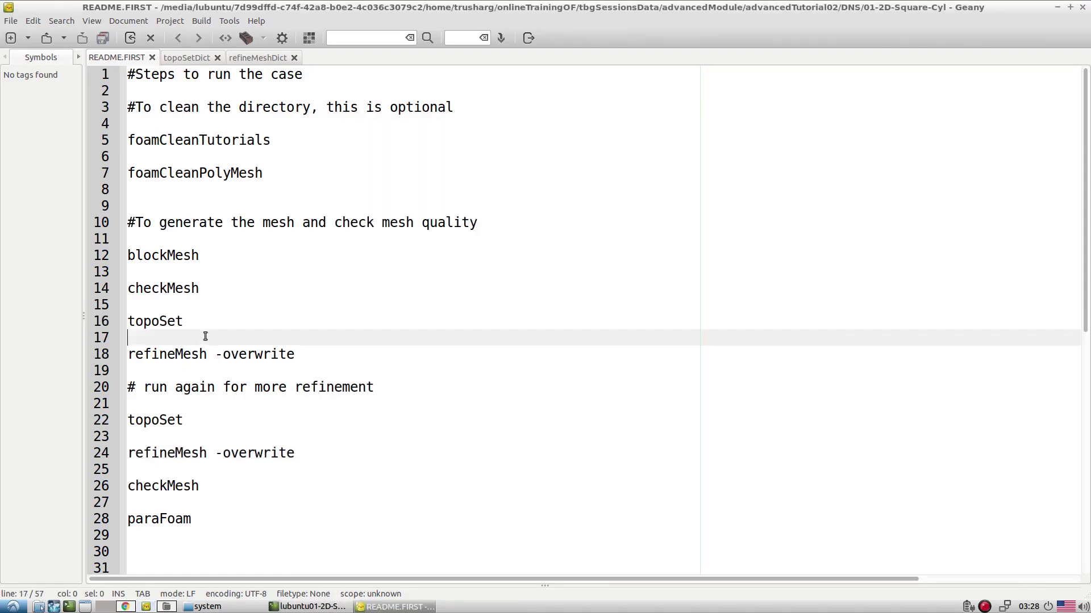
Set the c0 box in topoSetDict to (9 4 0) (39 14 0.5) and save the file
double_click(166, 423)
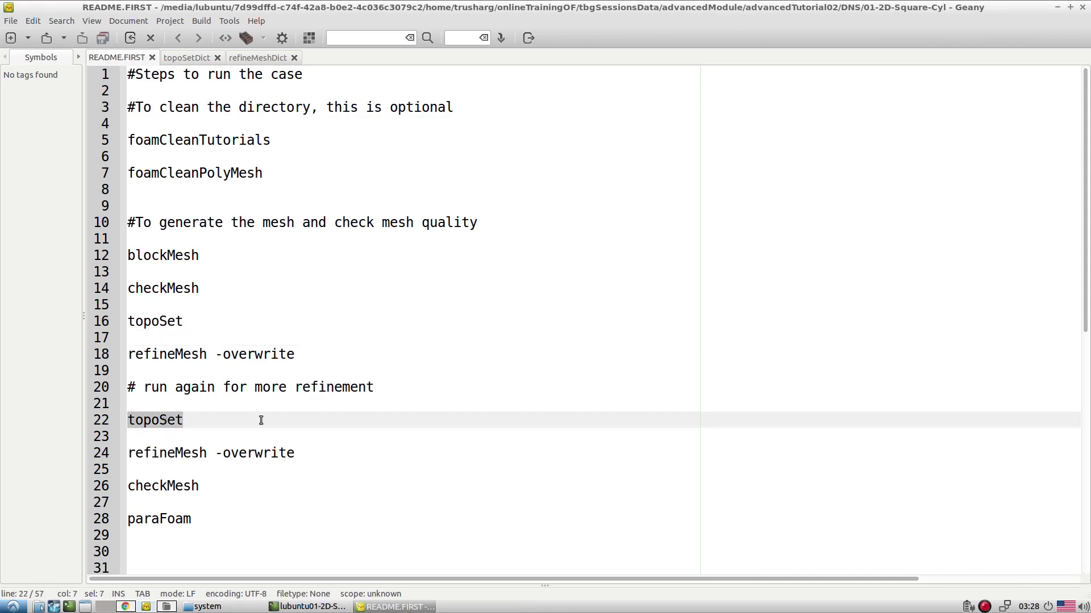
left_click(184, 58)
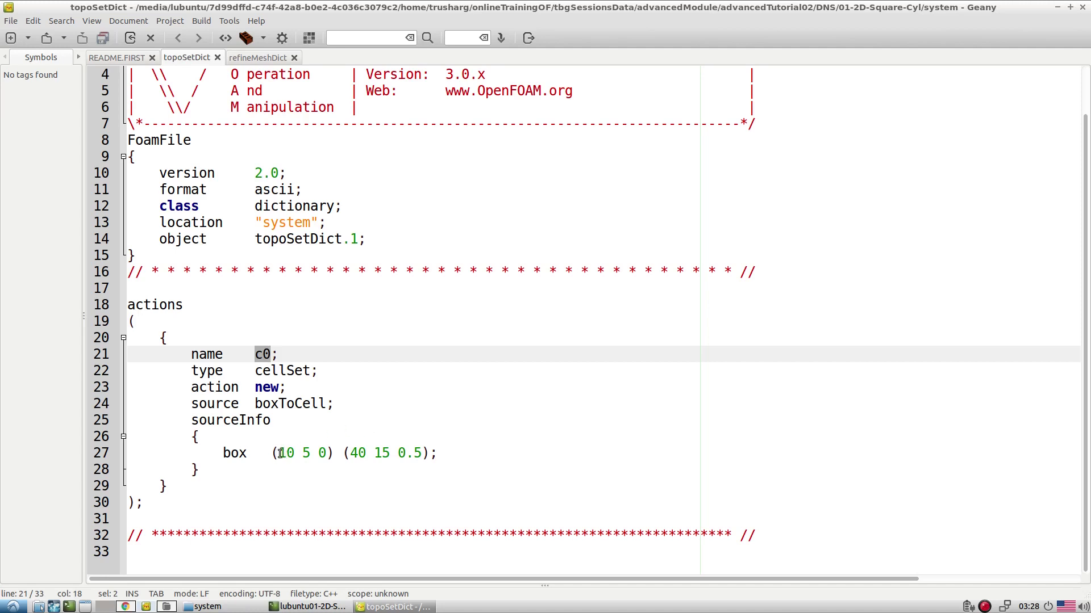
left_click_drag(280, 454, 291, 453)
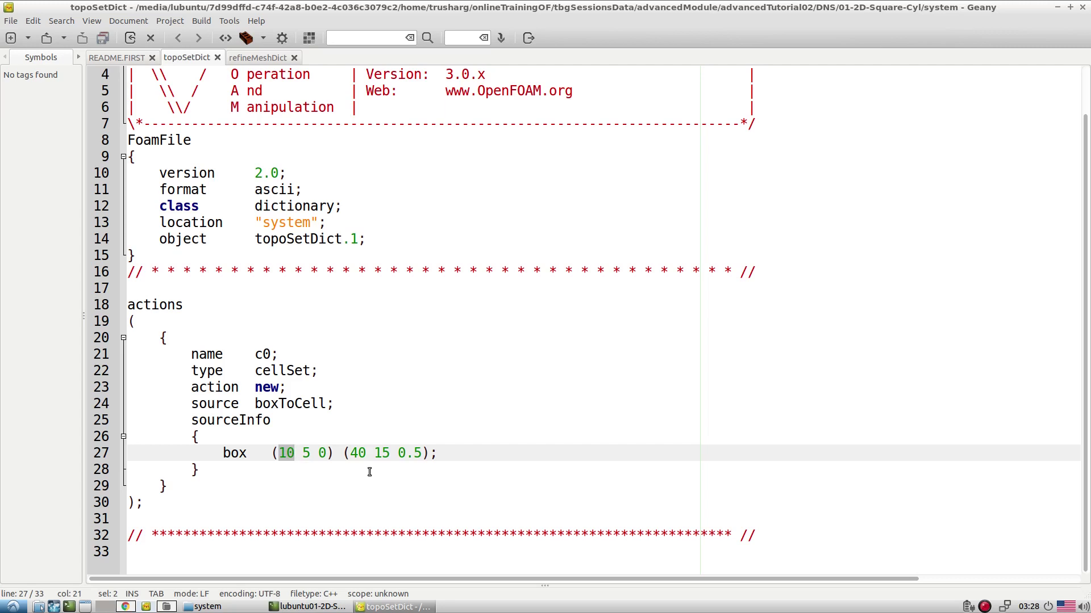
type("9")
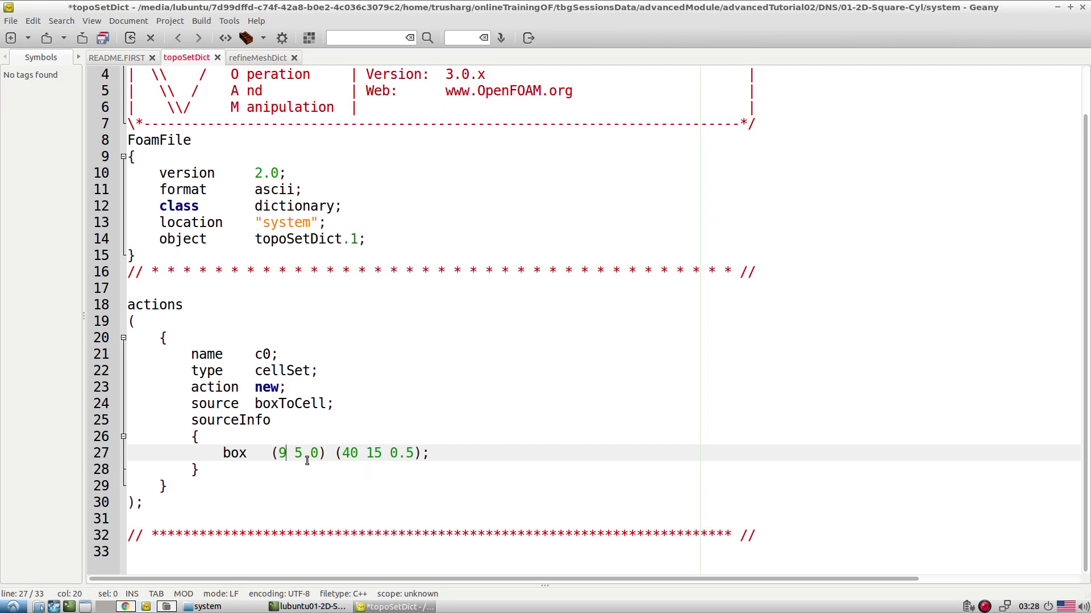
left_click_drag(295, 453, 303, 453)
type("4")
left_click_drag(341, 453, 359, 453)
double_click(373, 453)
type("14")
left_click(102, 37)
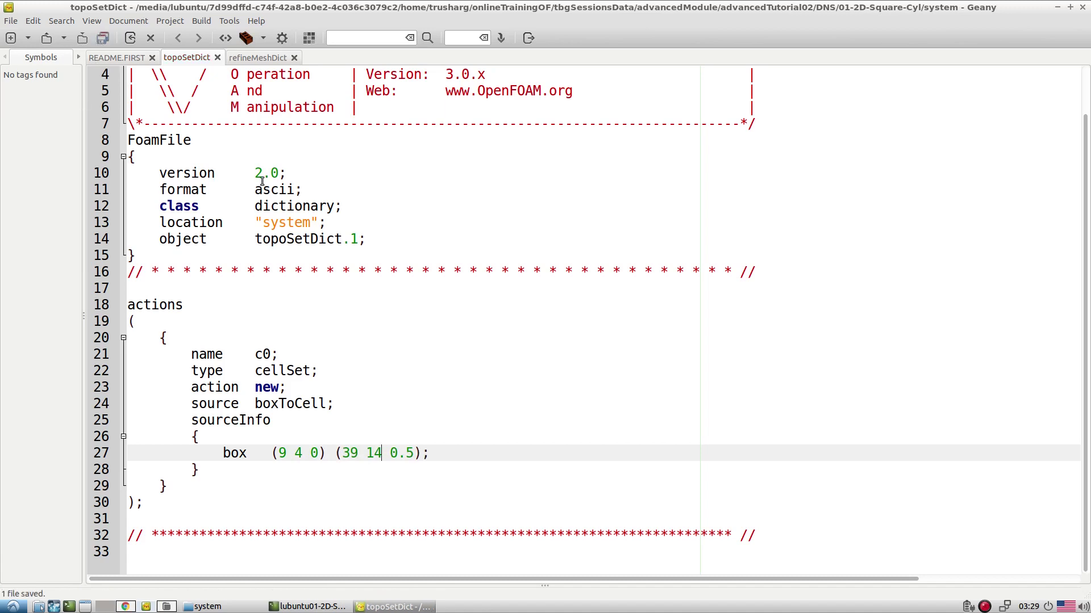
Undo the coordinate edits on the c0 box line in topoSetDict
key("ctrl+z")
key("ctrl+z")
key("ctrl+z")
key("ctrl+z")
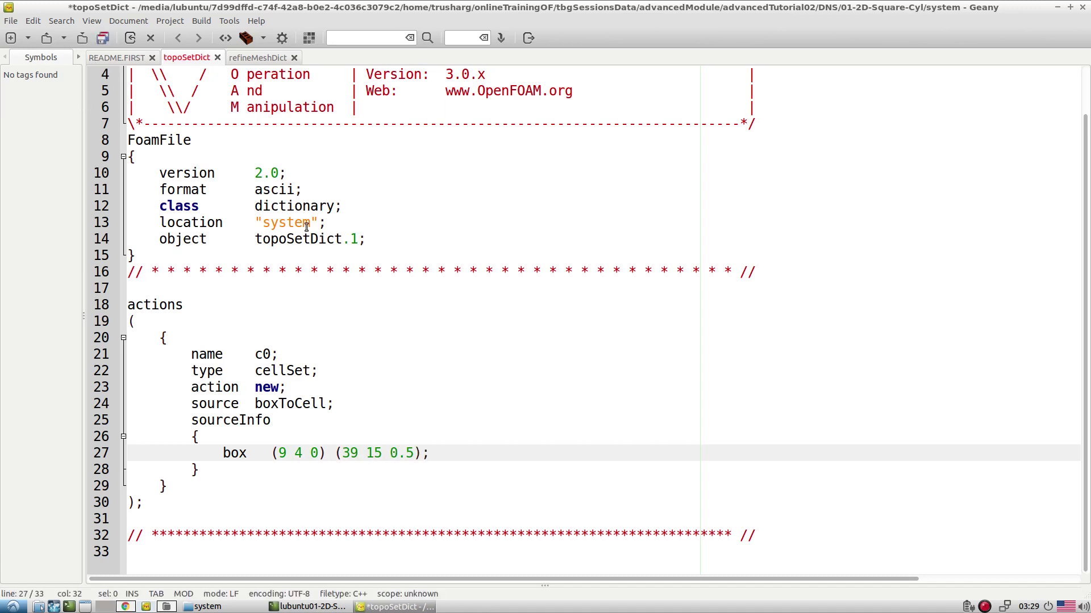
Duplicate the box (10 5 0) (40 15 0.5) line in topoSetDict, comment out the first copy with // and save
left_click_drag(451, 437, 460, 454)
key("ctrl+c")
left_click(460, 454)
key("ctrl+v")
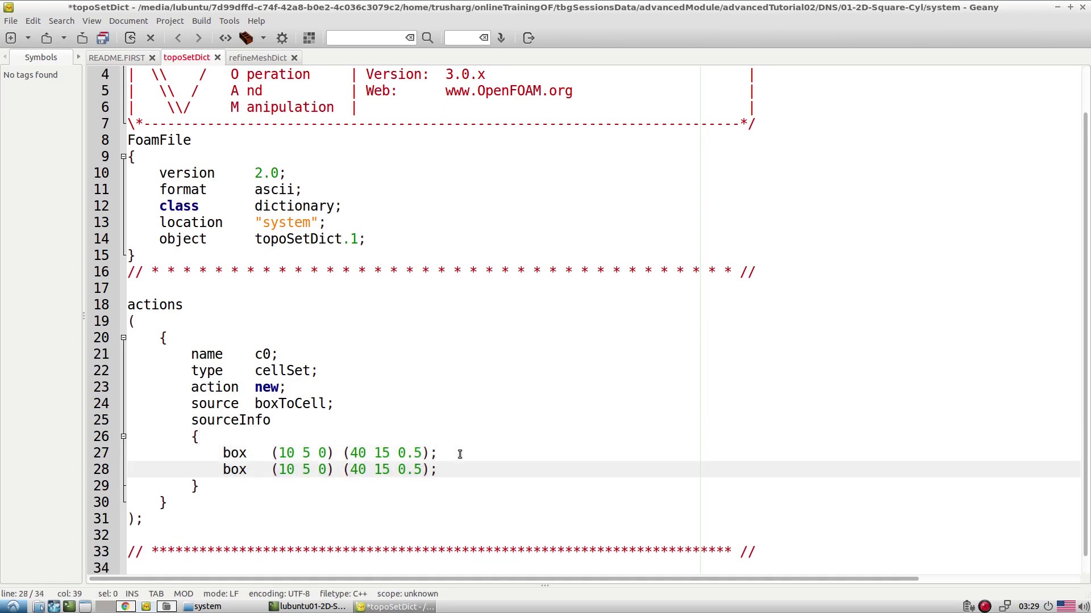
left_click(209, 454)
type("//")
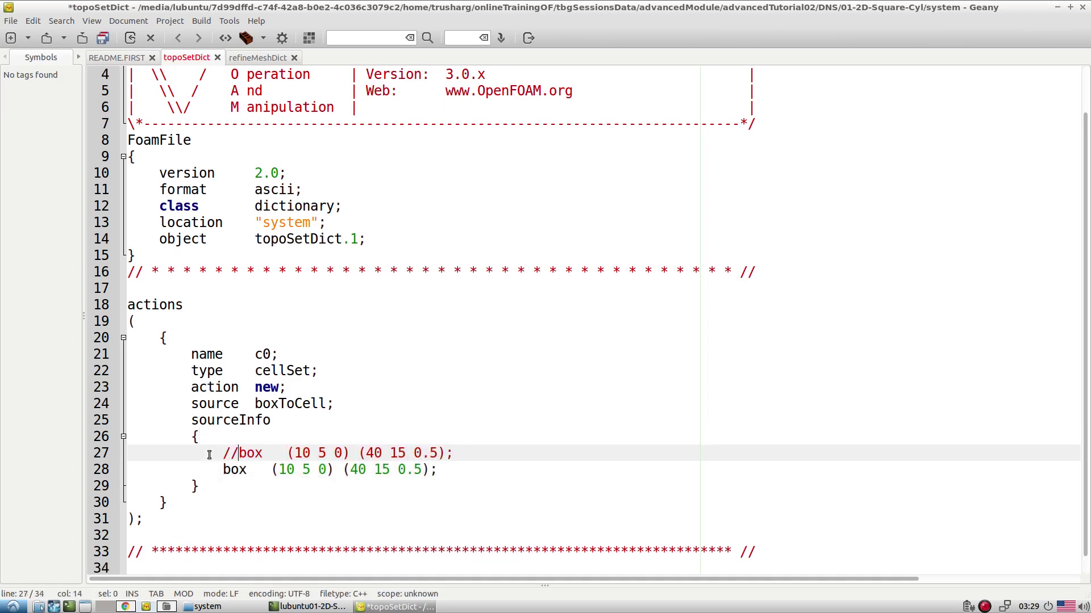
left_click(83, 42)
Clean the case with foamCleanTutorials and foamCleanPolyMesh from README.FIRST in the terminal and list the case directory
left_click(111, 56)
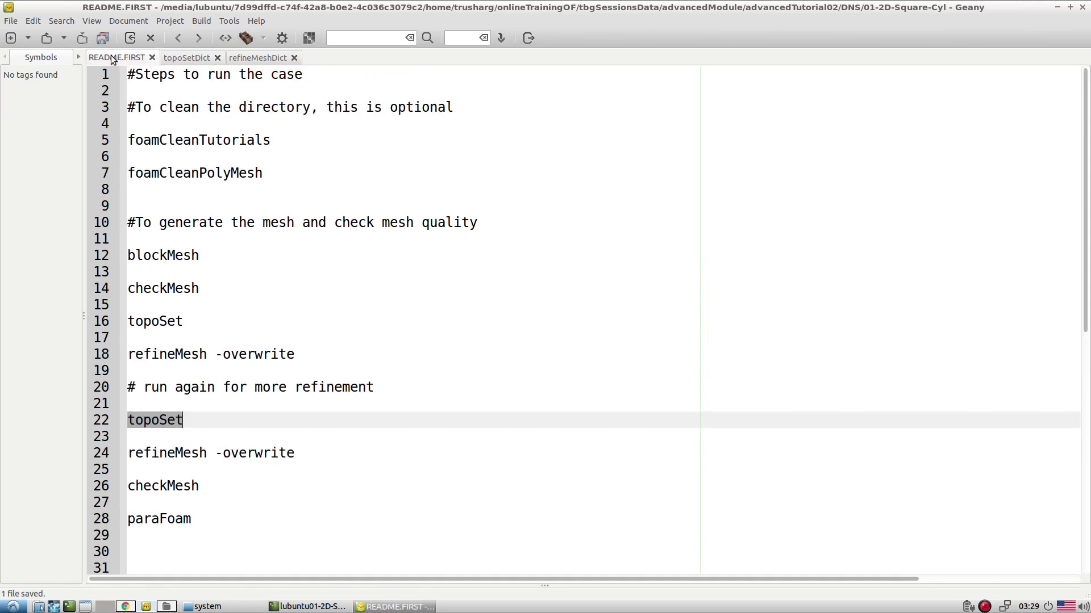
left_click_drag(263, 174, 130, 142)
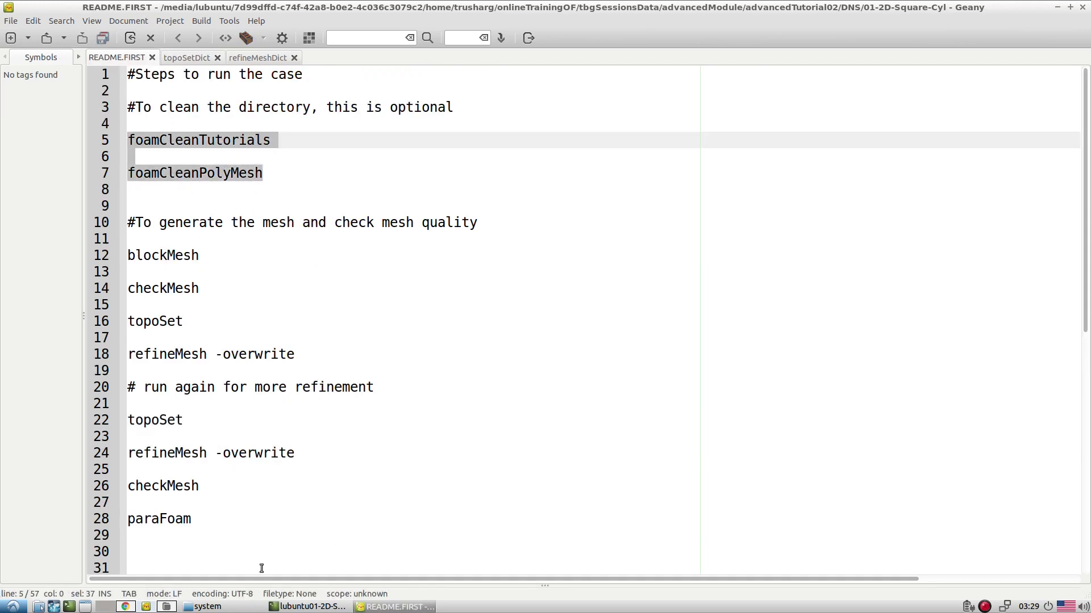
left_click(306, 607)
middle_click(549, 391)
key("Return")
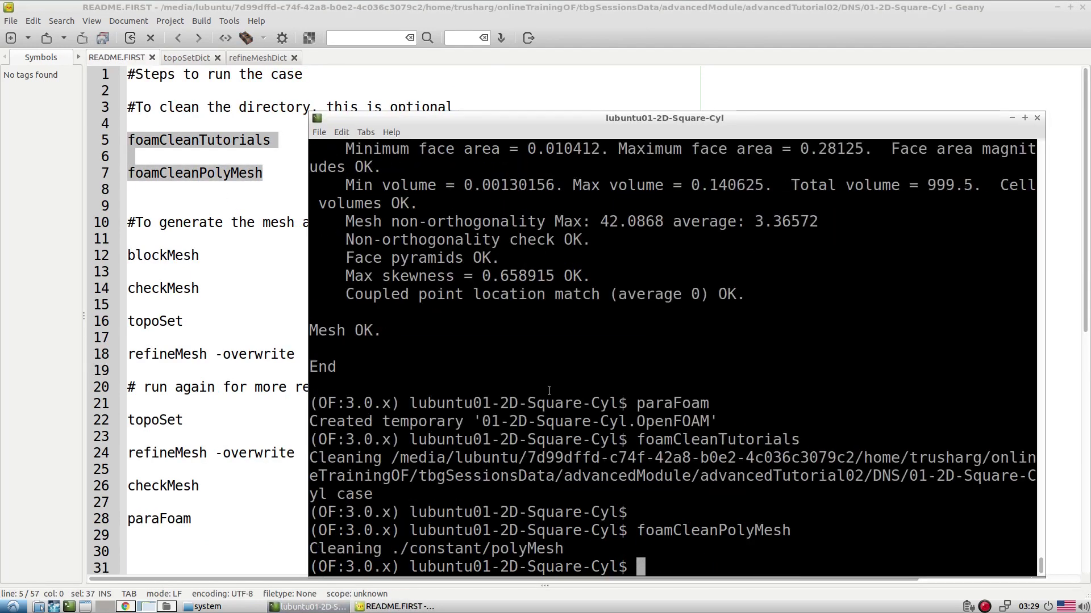
type("ls")
key("Return")
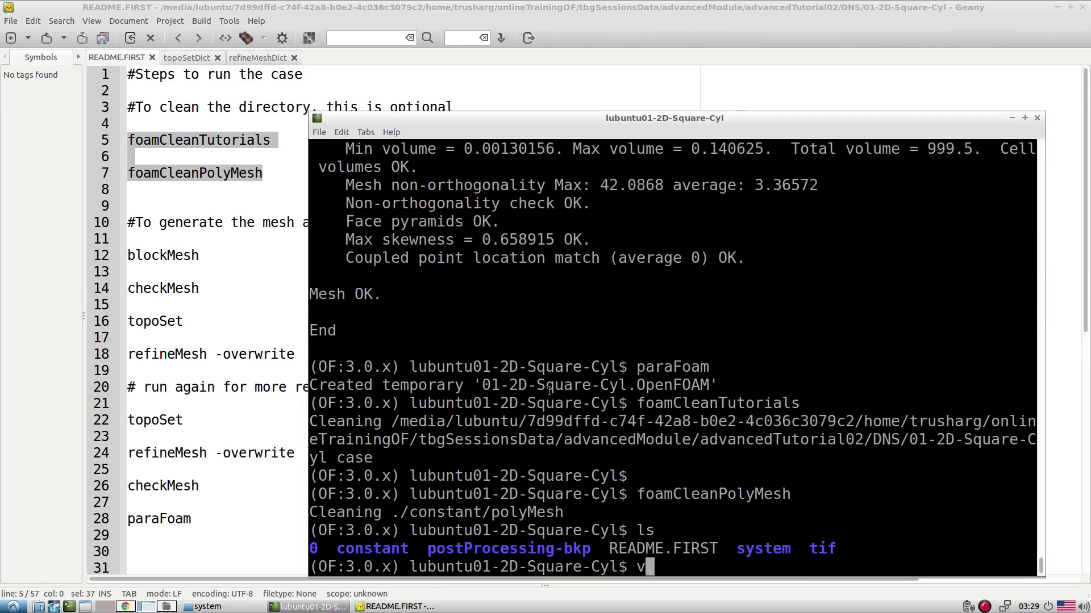
Regenerate the base mesh with blockMesh and create the c0 cell set with topoSet
type("blockMesh")
key("Return")
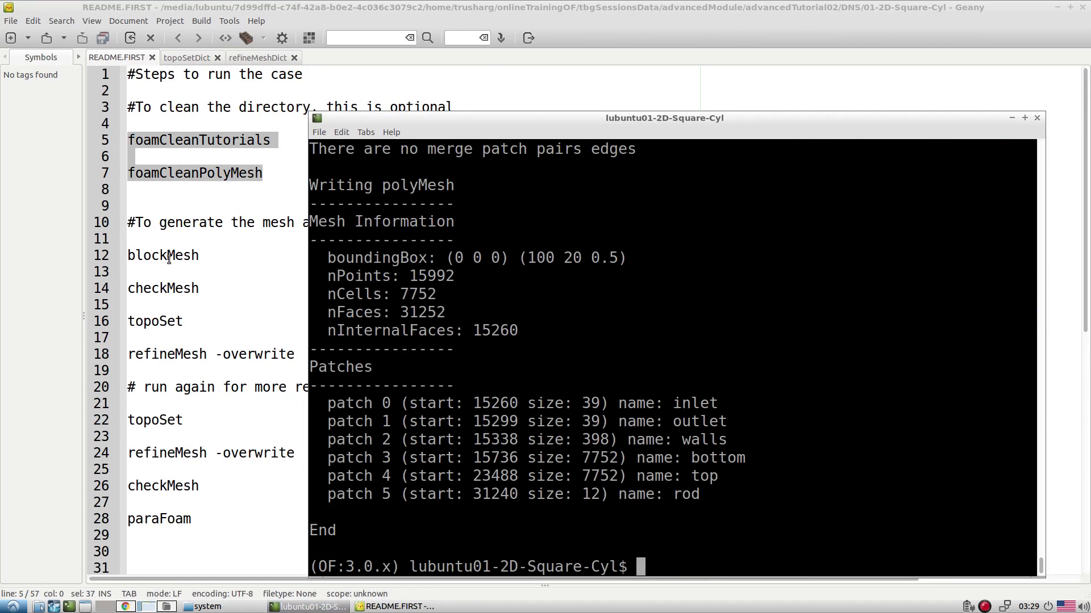
left_click(164, 316)
double_click(163, 321)
left_click(312, 606)
middle_click(703, 394)
key("Return")
Run the first refineMesh -overwrite command from README.FIRST in the terminal to refine the c0 cells
left_click(194, 349)
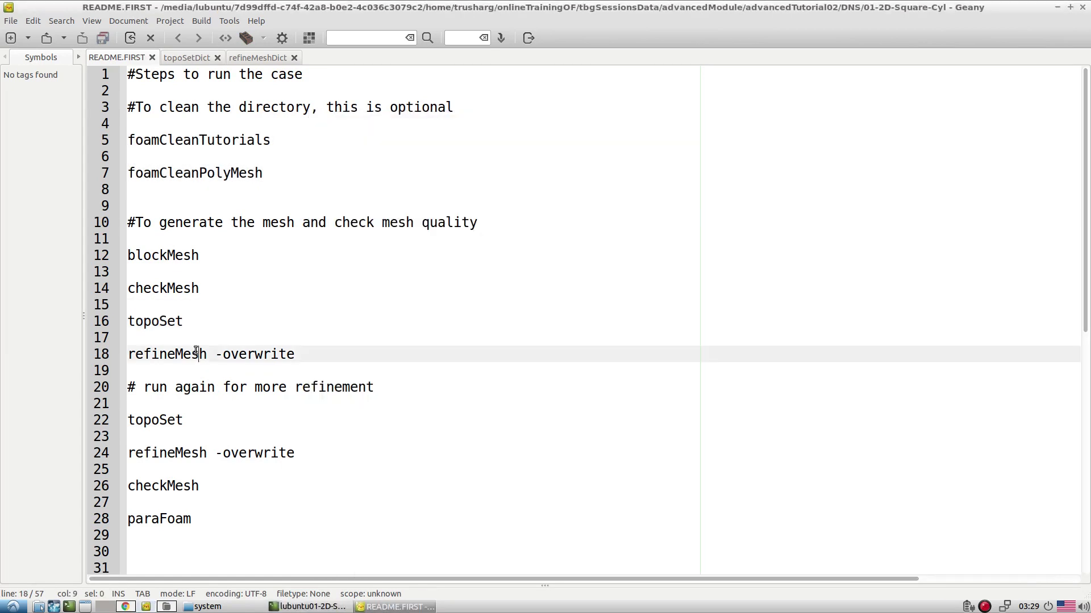
triple_click(194, 349)
left_click(311, 607)
middle_click(625, 415)
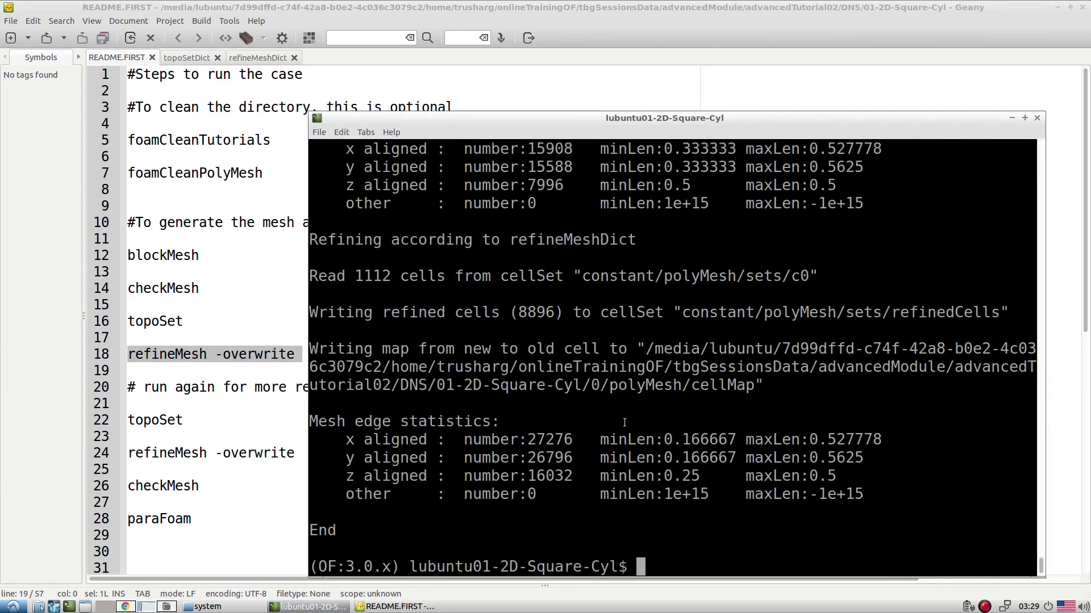
Run checkMesh on the once-refined mesh and review the reported numbers of cells of each type
type("checkMesh")
key("Return")
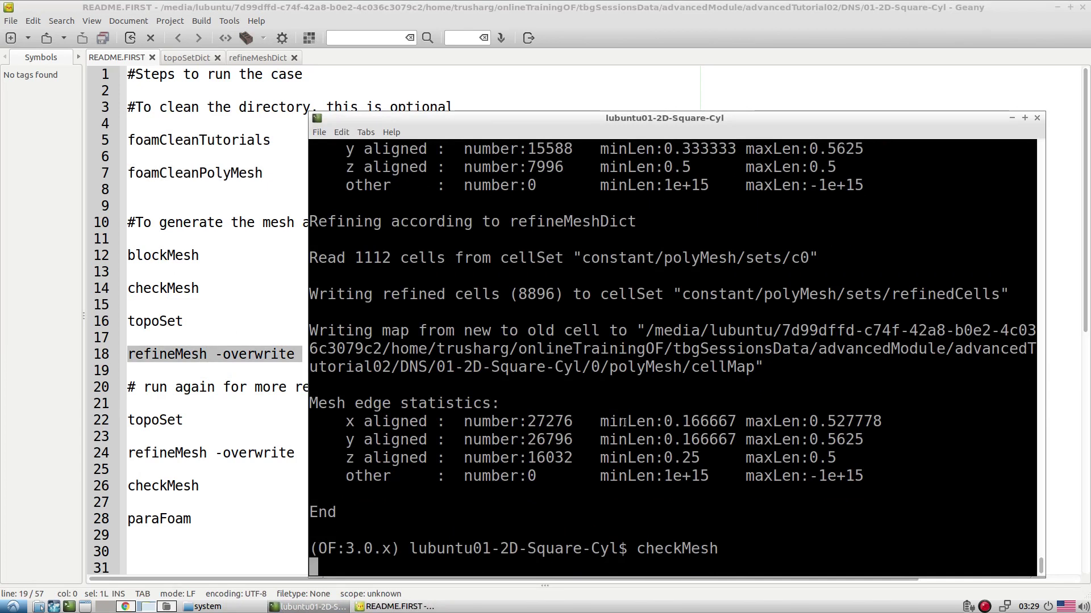
scroll(624, 423, "up", 11)
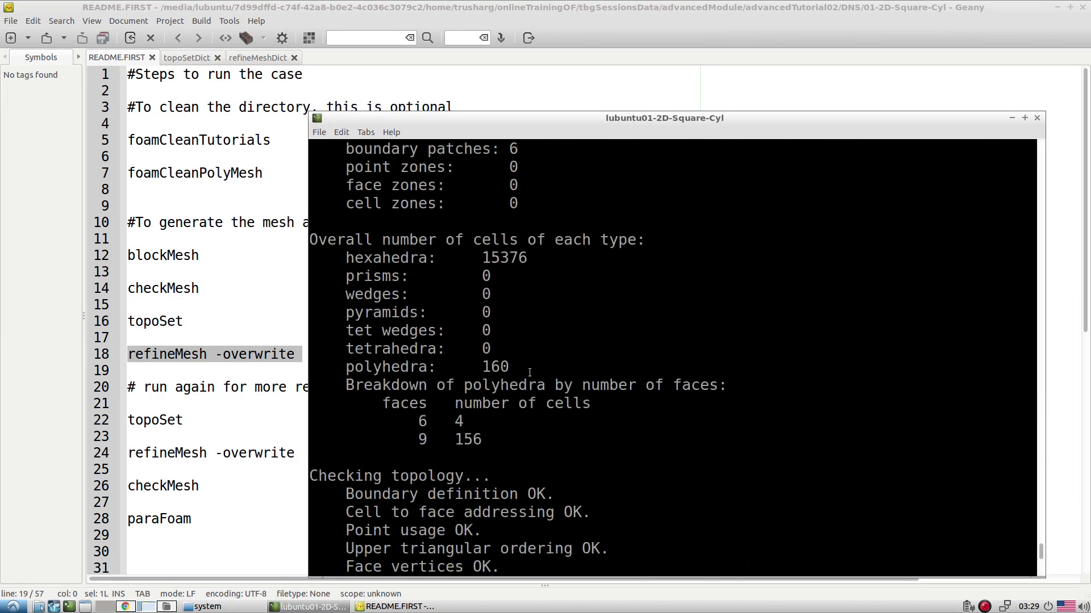
scroll(566, 319, "down", 11)
In topoSetDict, comment out the second box line with // and uncomment the first box line
key("alt+Tab")
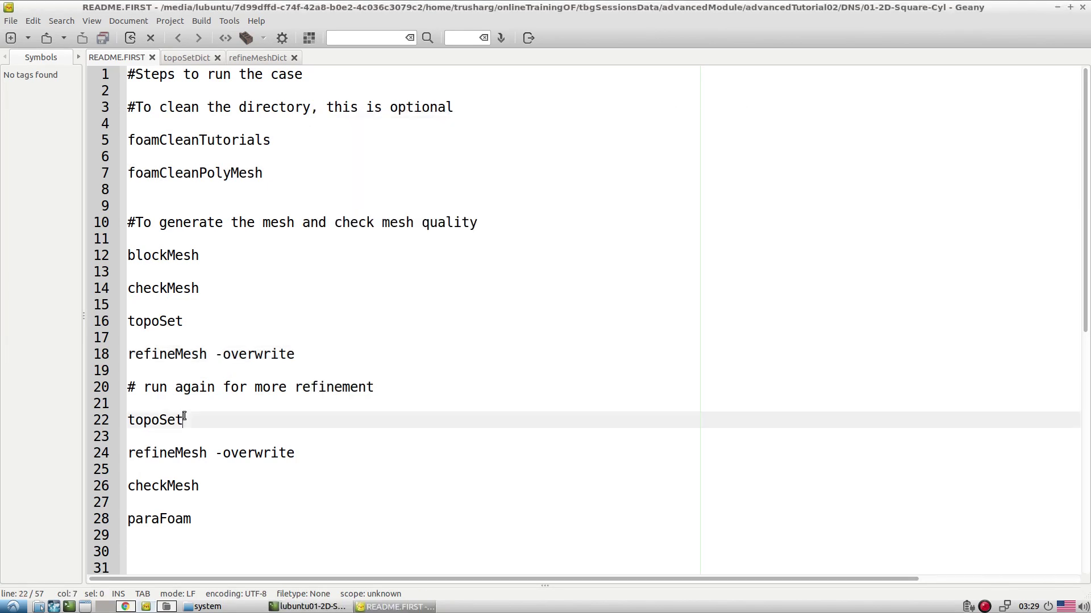
double_click(140, 414)
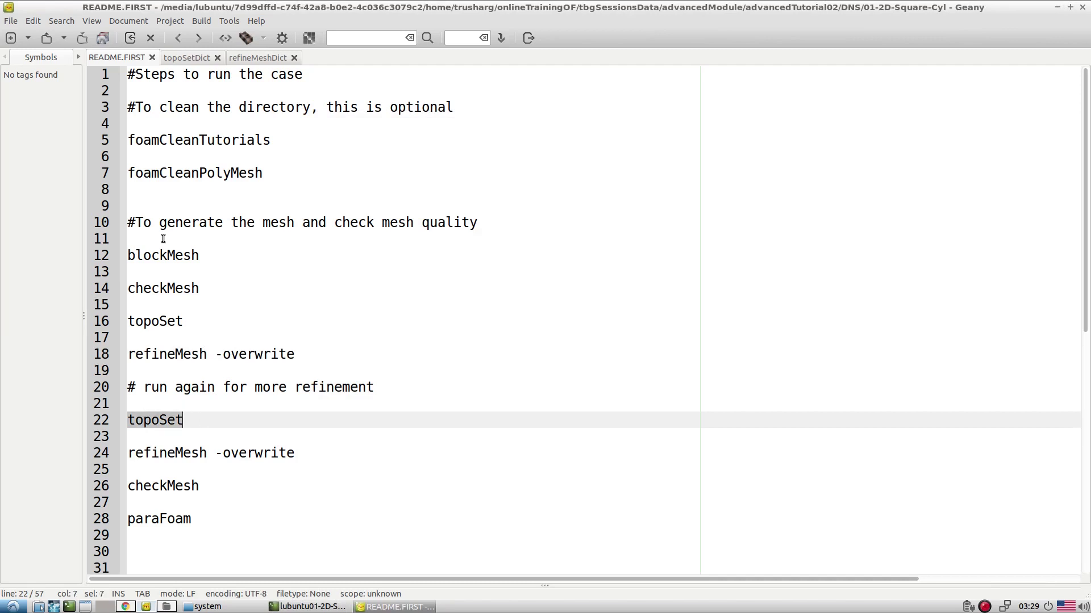
left_click(186, 58)
left_click(224, 468)
type("//box   (10 5 0) (40 15 0.5);")
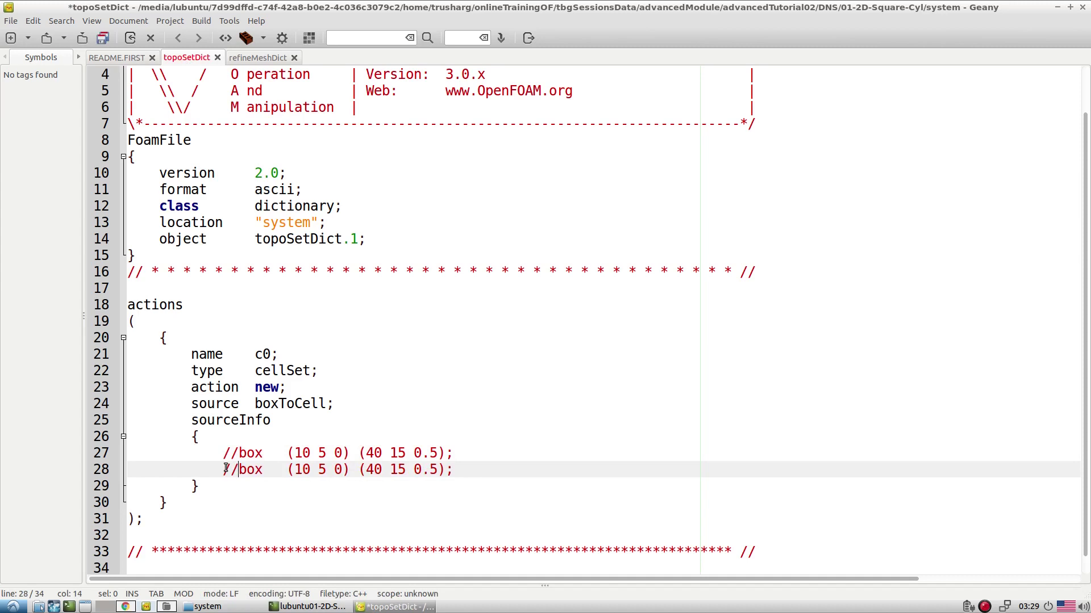
key("Up")
key("BackSpace")
key("BackSpace")
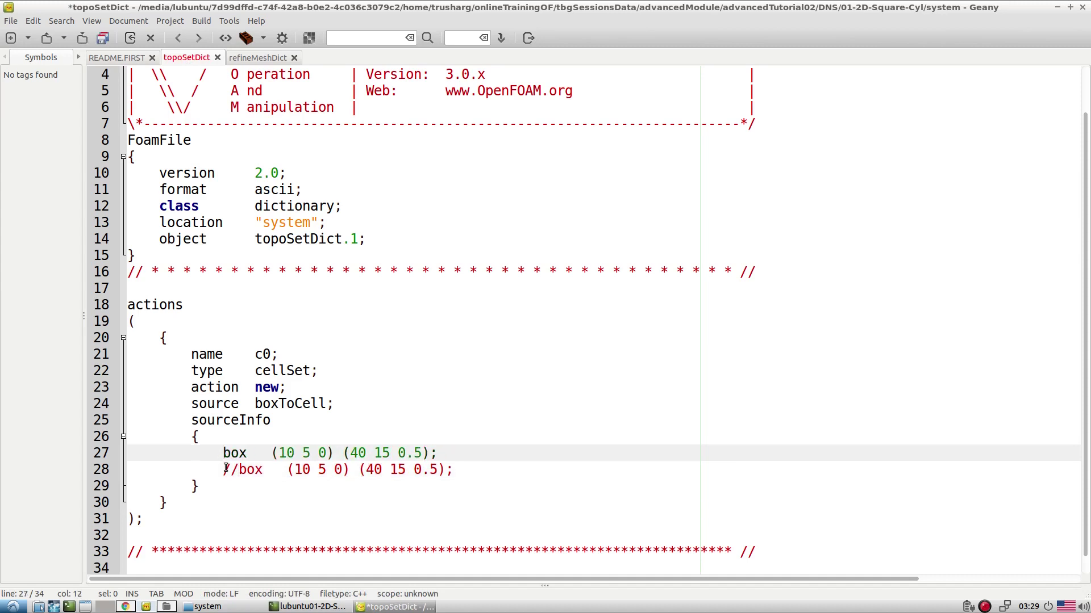
Set the first corner of the active box line to (9 4.5 0)
left_click_drag(278, 453, 293, 452)
type("9 ")
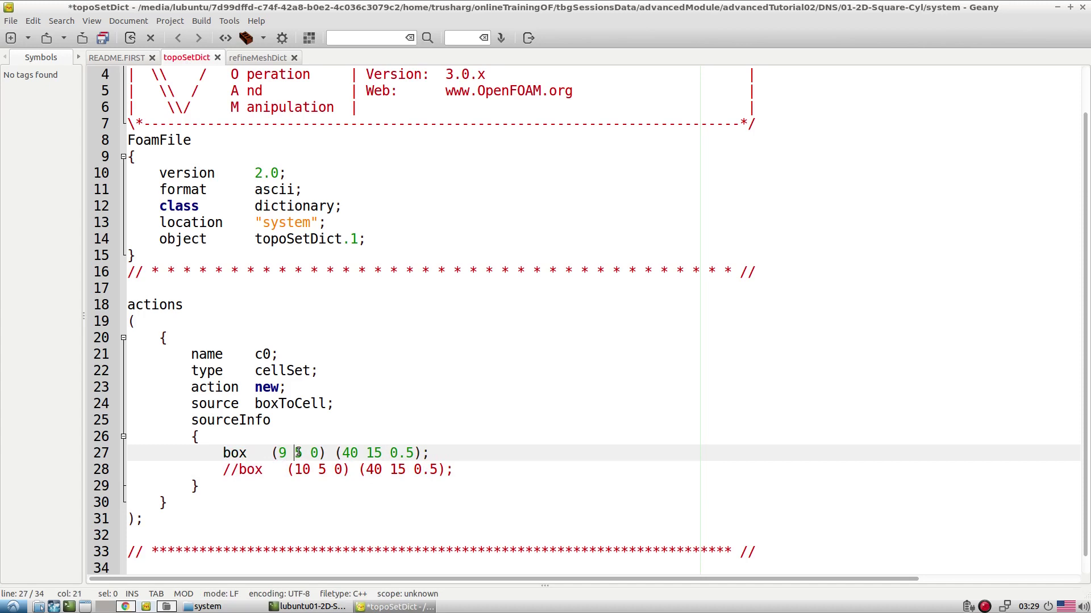
type("4.")
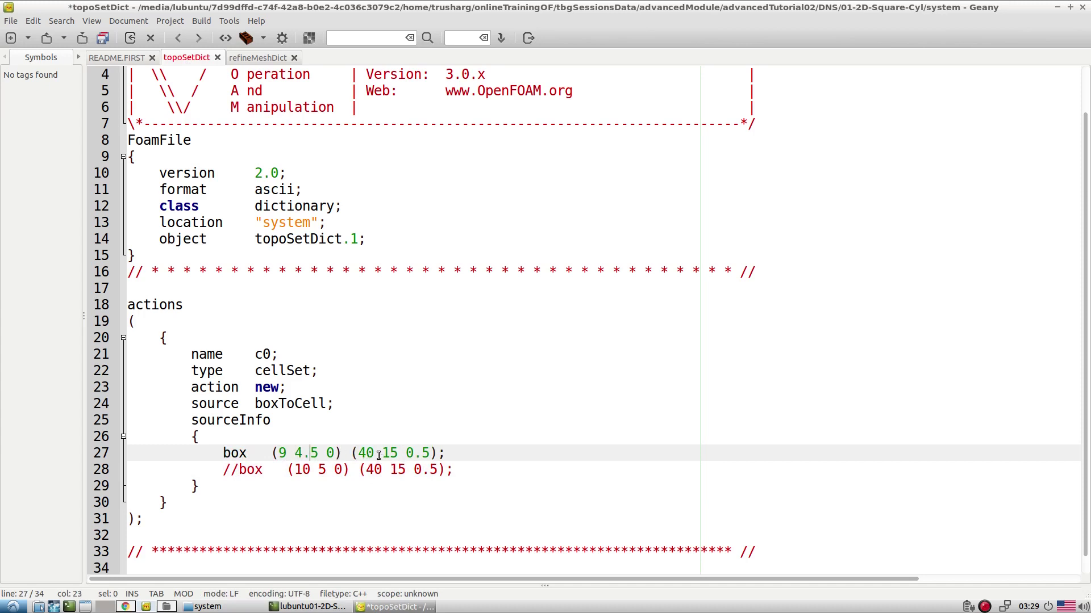
Set the first corner of the active c0 box to (10.5 5.5 0) so it lies inside the first refinement region
left_click_drag(385, 453, 396, 452)
left_click_drag(295, 453, 317, 451)
type("6.")
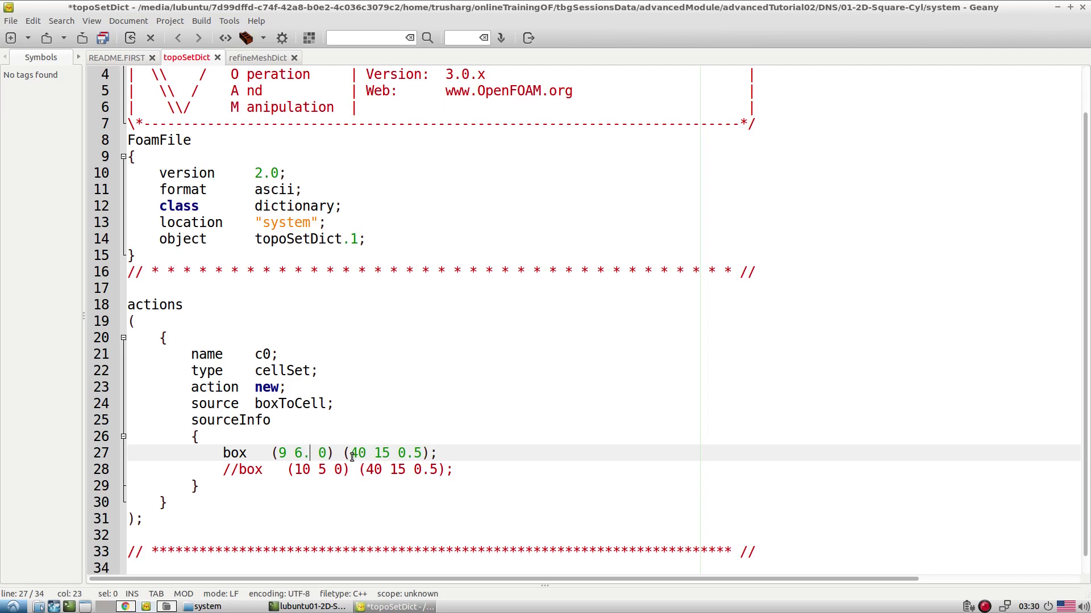
key("BackSpace")
key("BackSpace")
type("5.5")
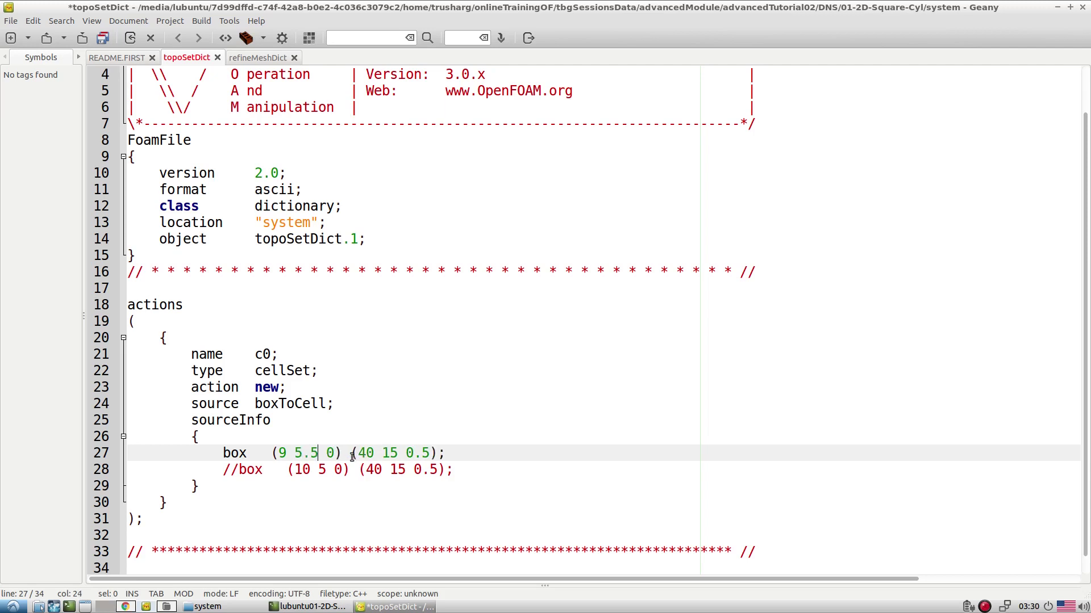
left_click_drag(278, 451, 288, 450)
type("10.5")
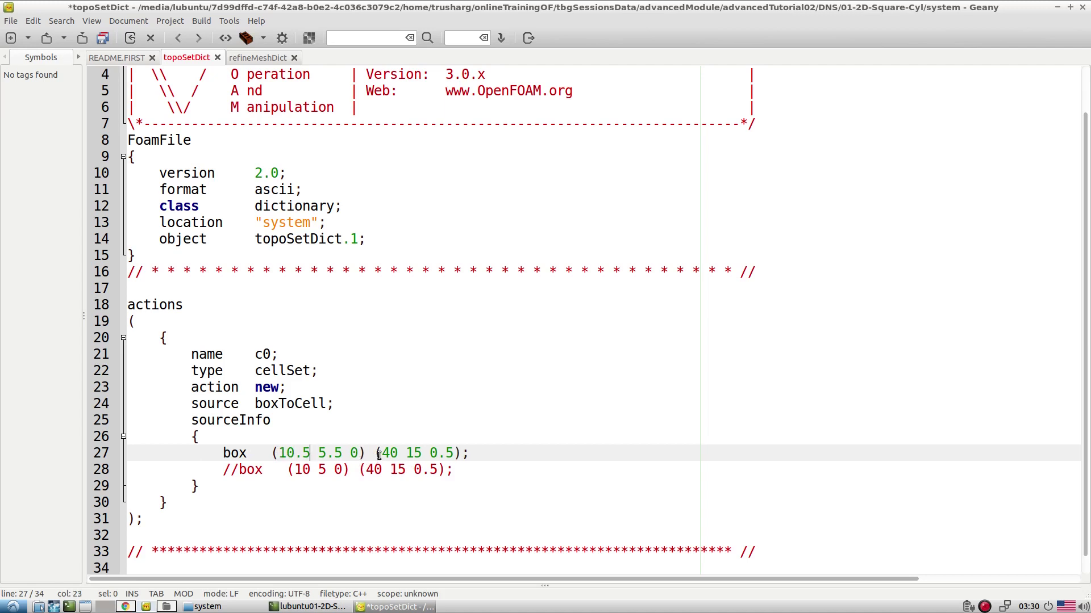
Set the second corner of the active c0 box to (39.5 14.5 0.5) and save topoSetDict
left_click_drag(387, 452, 396, 453)
type("39.5")
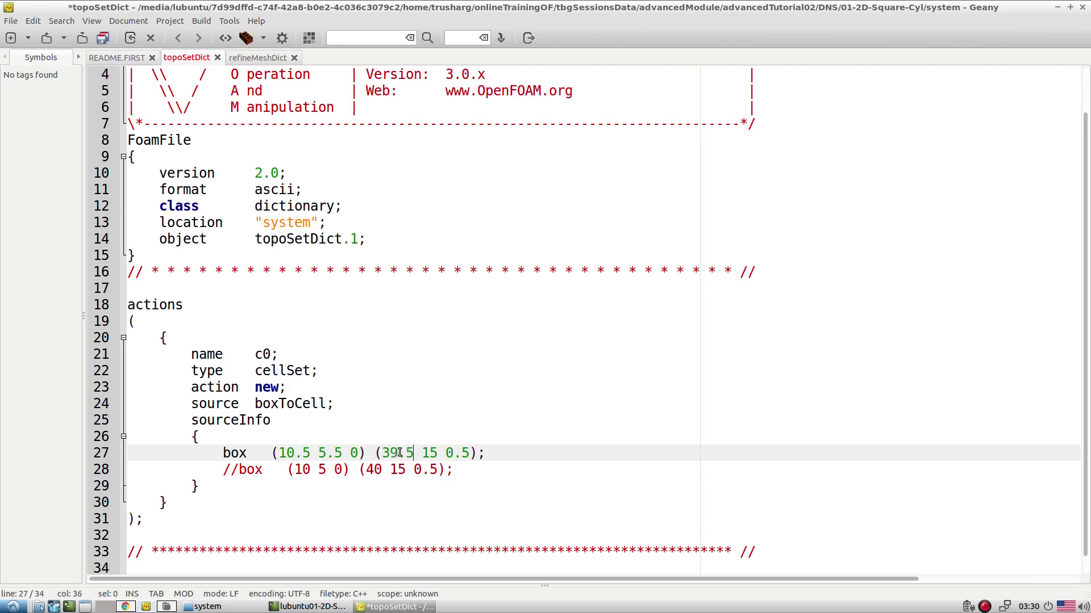
double_click(427, 452)
type("14.5")
left_click(103, 37)
In the terminal, rerun topoSet with the smaller box and refine the new c0 cells with refineMesh -overwrite
left_click(301, 606)
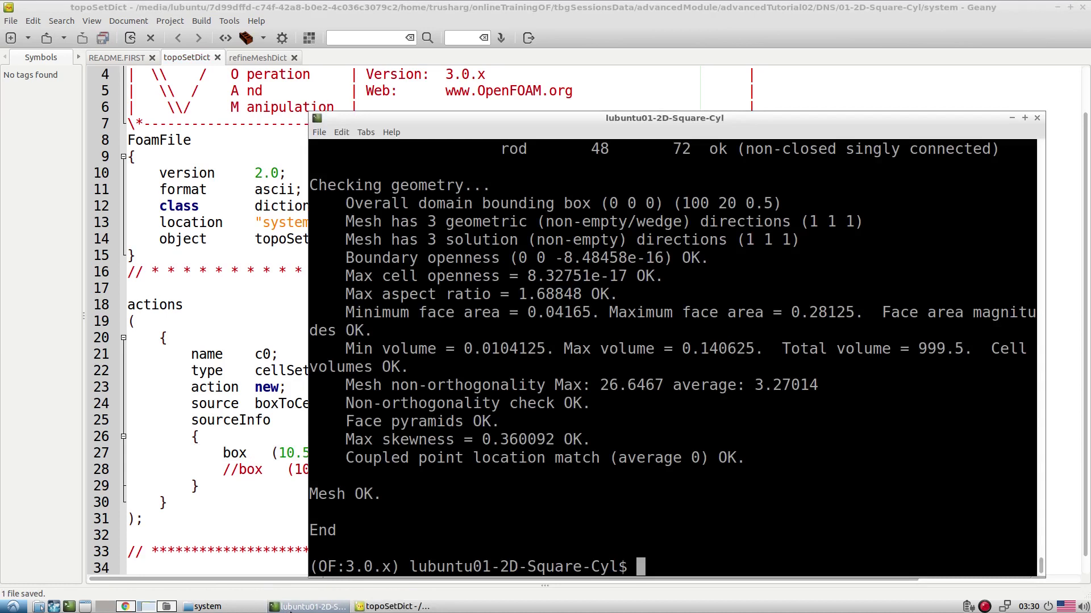
key("Up")
key("Up")
key("Return")
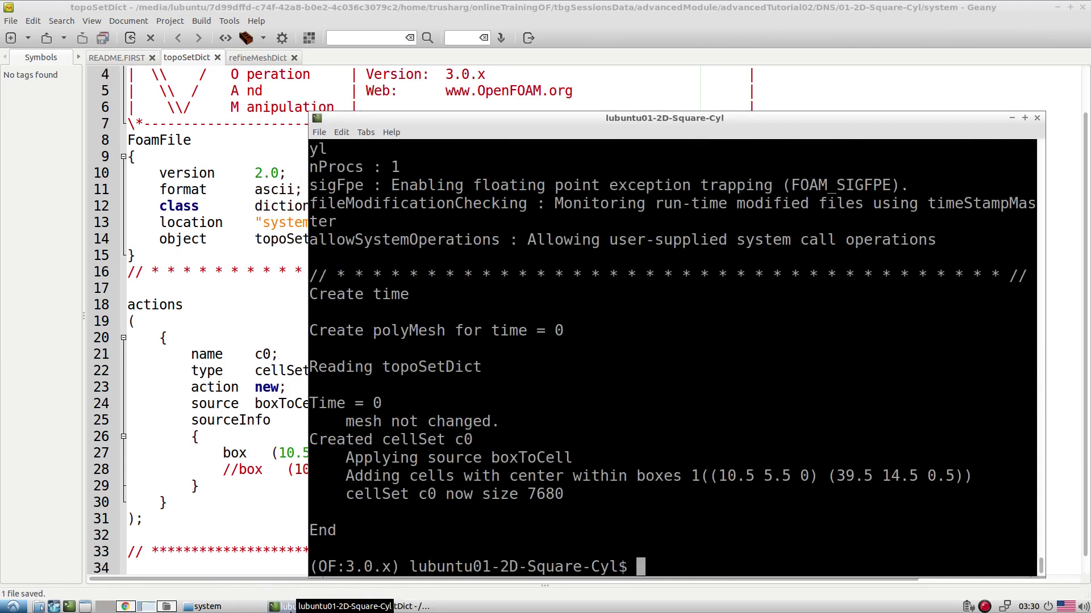
key("Up")
key("Up")
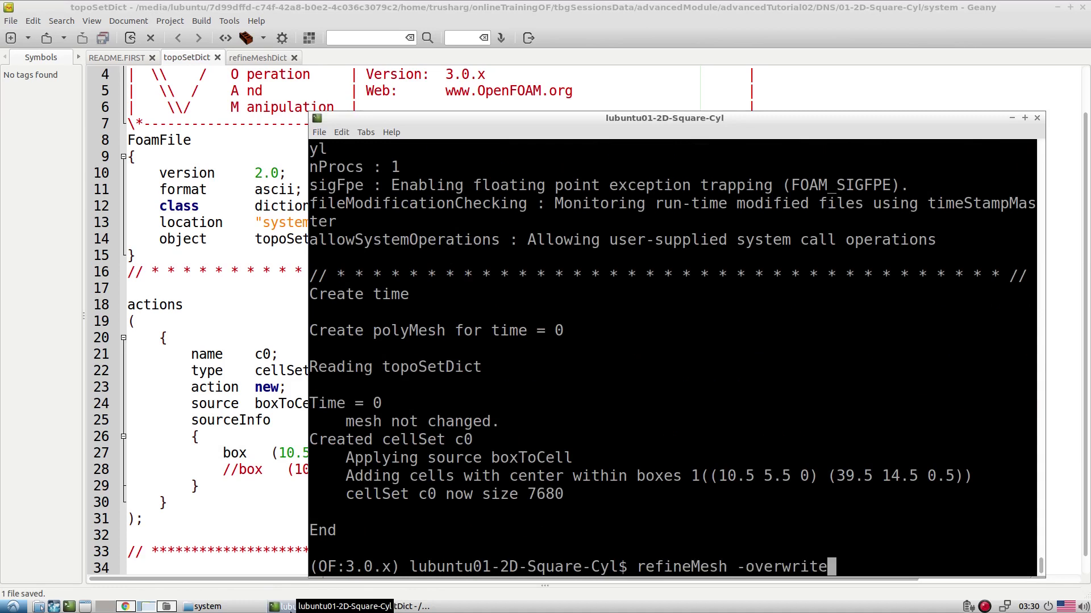
key("Return")
Launch paraFoam for the nested-refinement mesh, load internalMesh and display it as Surface With Edges
type("paraFoam")
key("Return")
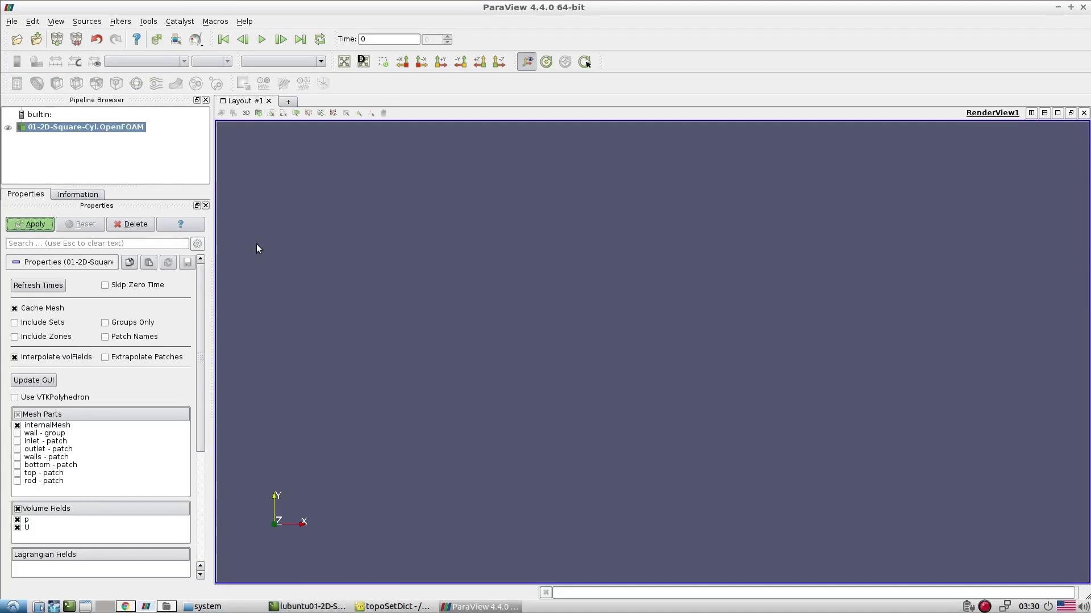
left_click(290, 61)
left_click(287, 106)
Inspect the two-stage cell transition at the refinement box boundary and the fine cells around the square cylinder
scroll(510, 216, "up", 10)
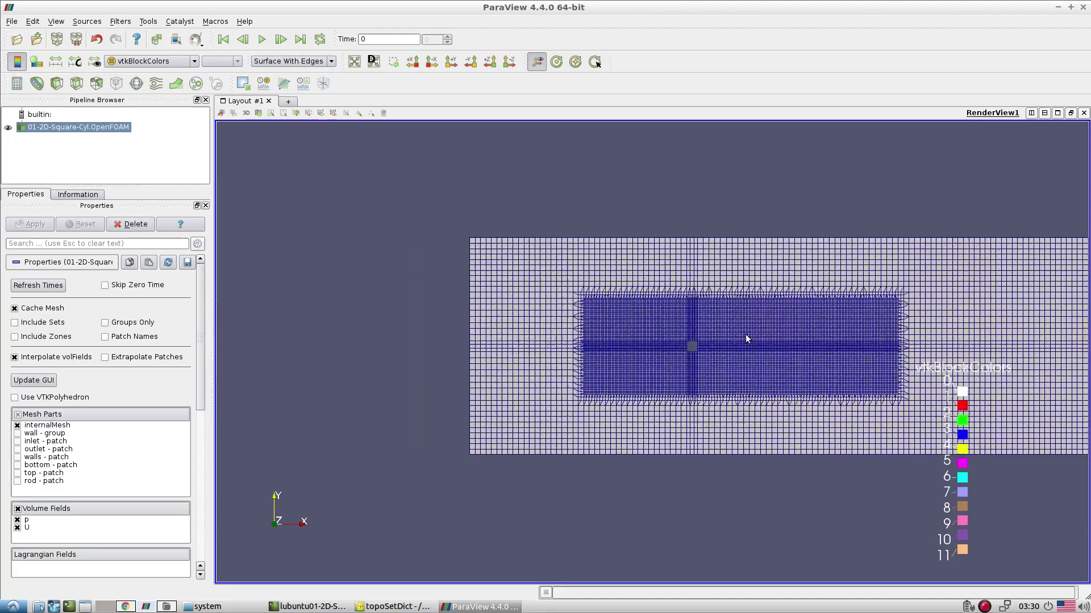
scroll(736, 437, "up", 10)
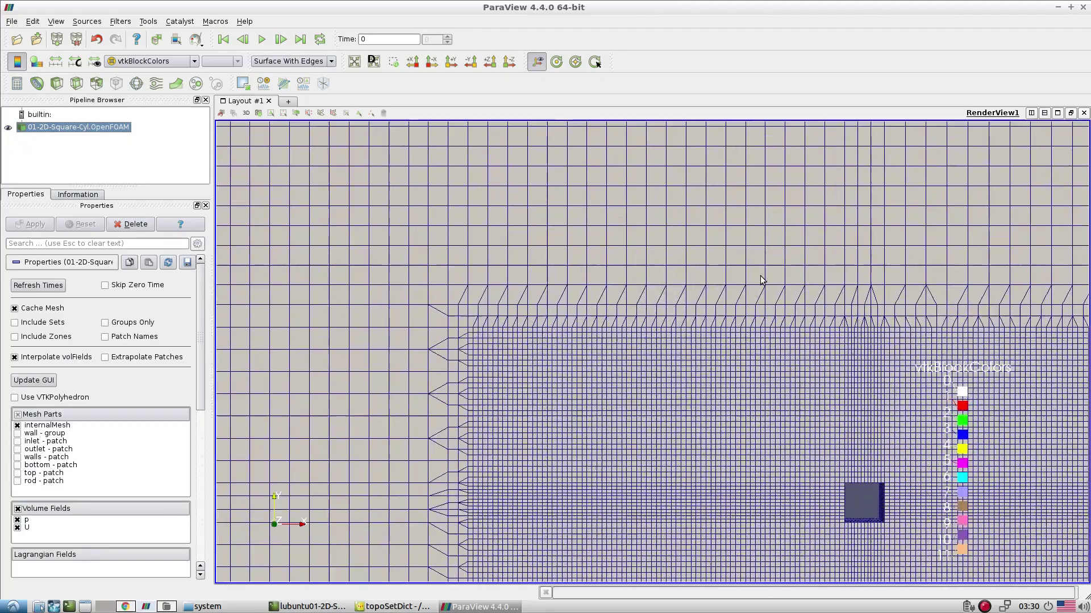
scroll(577, 220, "up", 2)
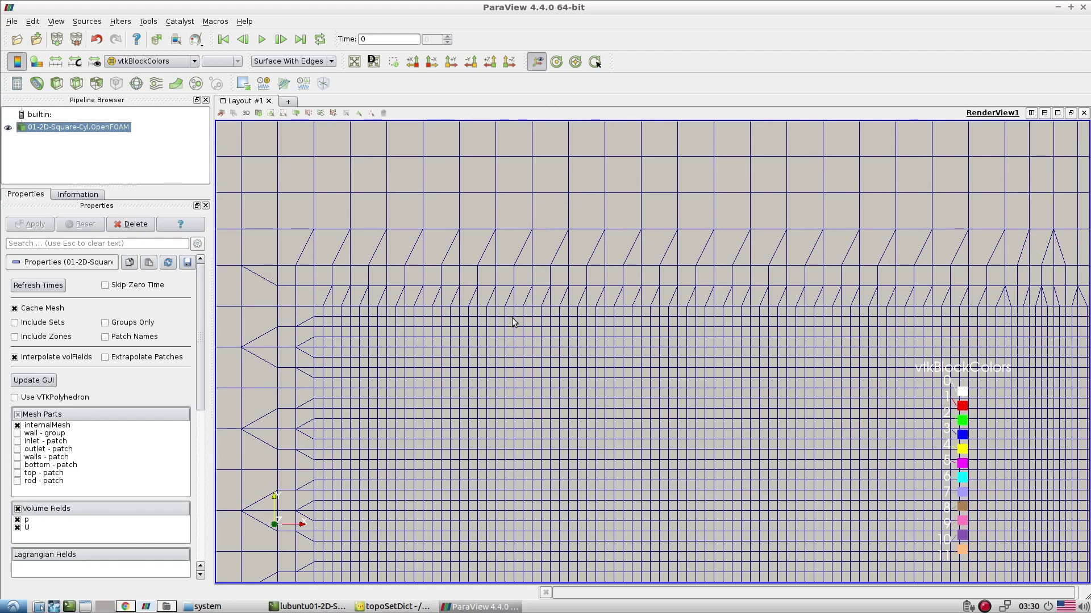
scroll(555, 380, "down", 10)
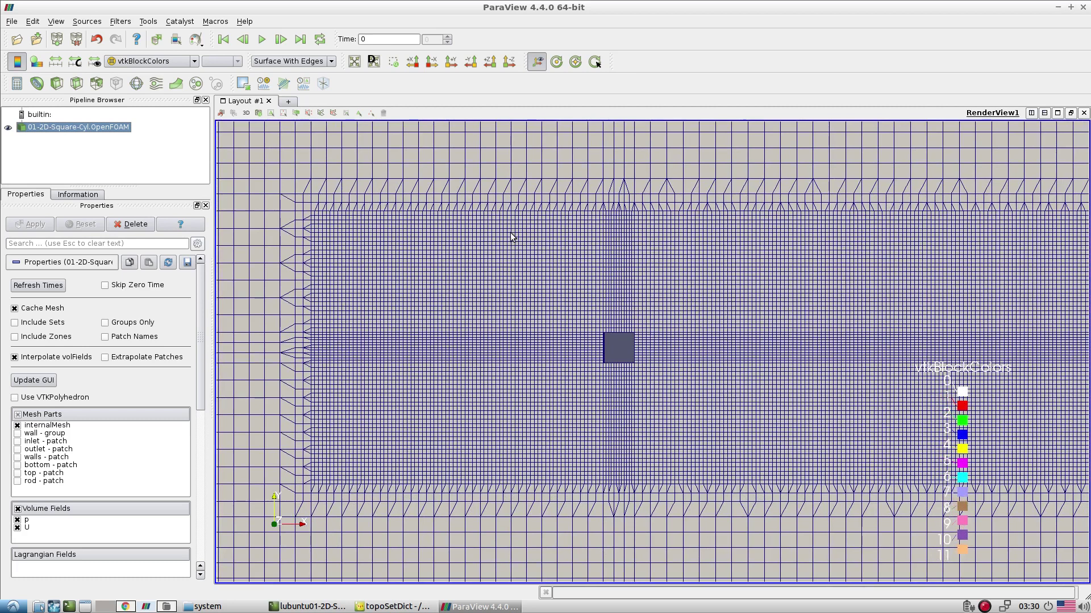
Examine the extent of the refined region around the square cylinder against the active box coordinates in topoSetDict
scroll(614, 321, "down", 3)
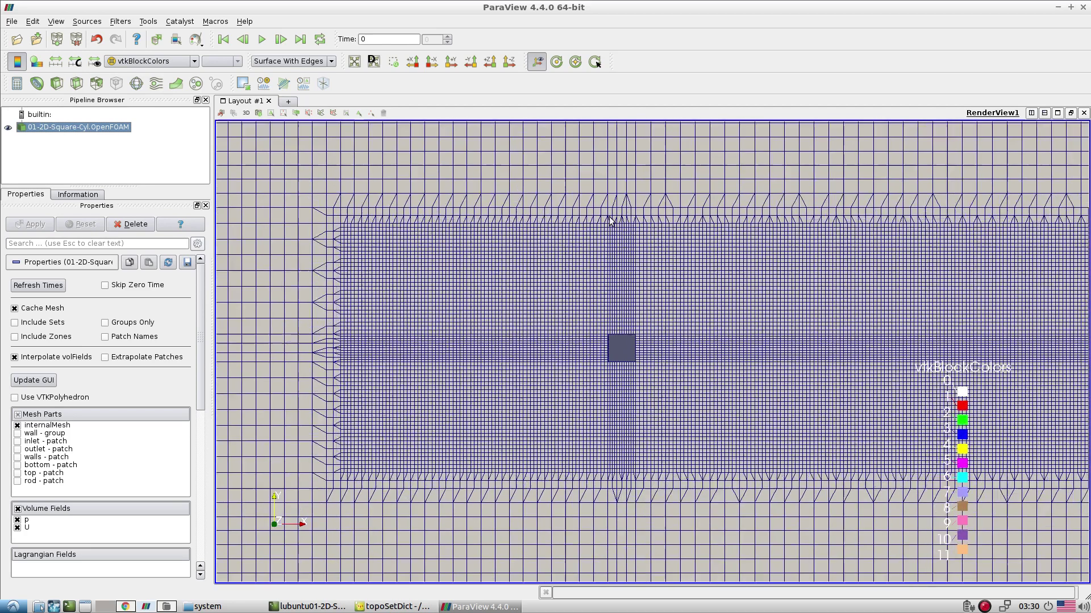
left_click_drag(637, 371, 449, 345)
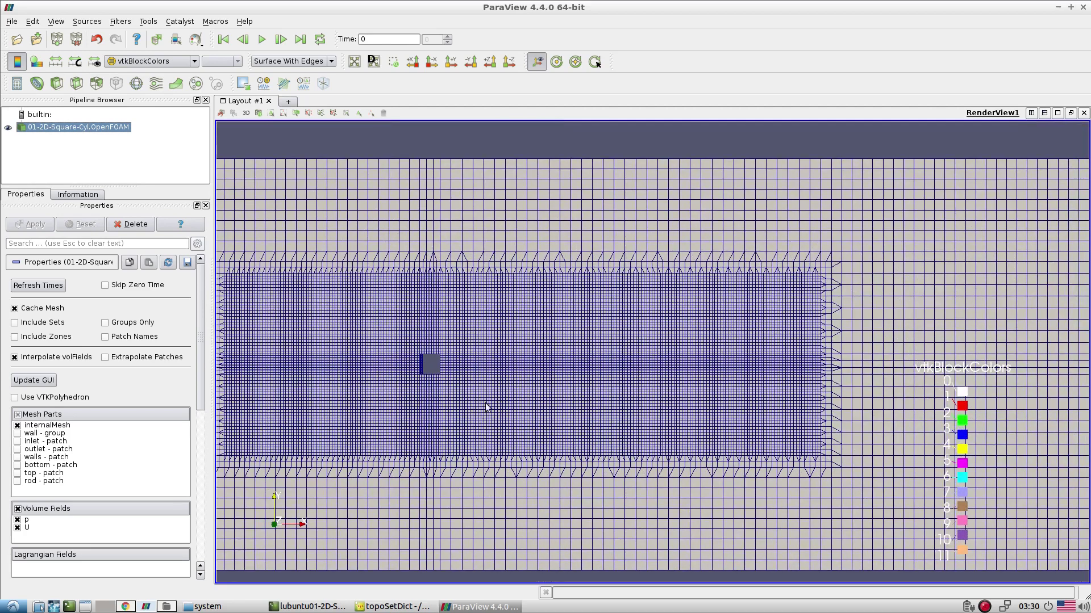
left_click(397, 607)
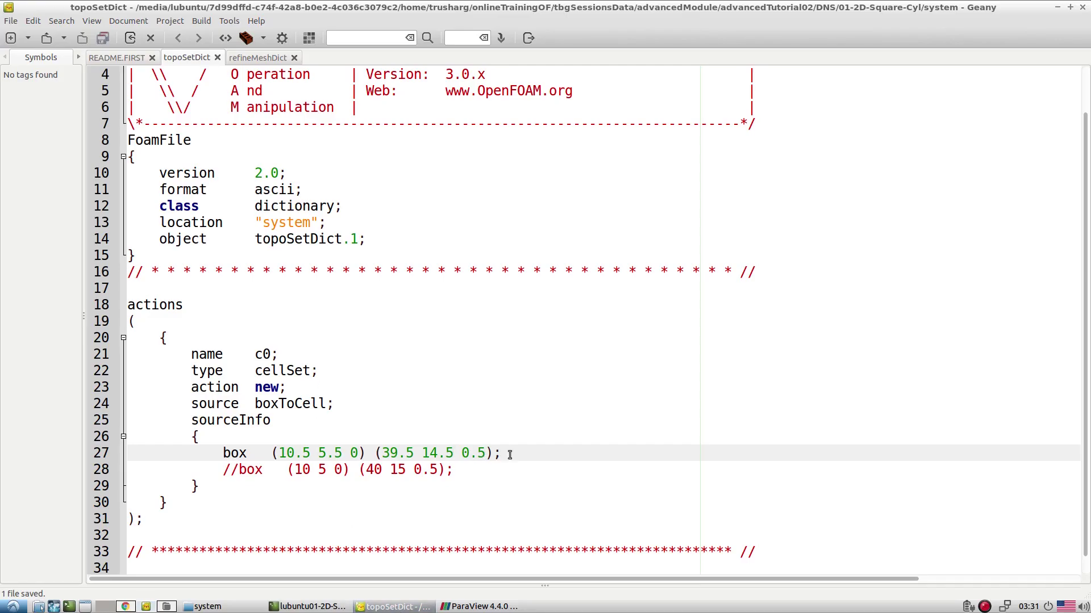
left_click(486, 606)
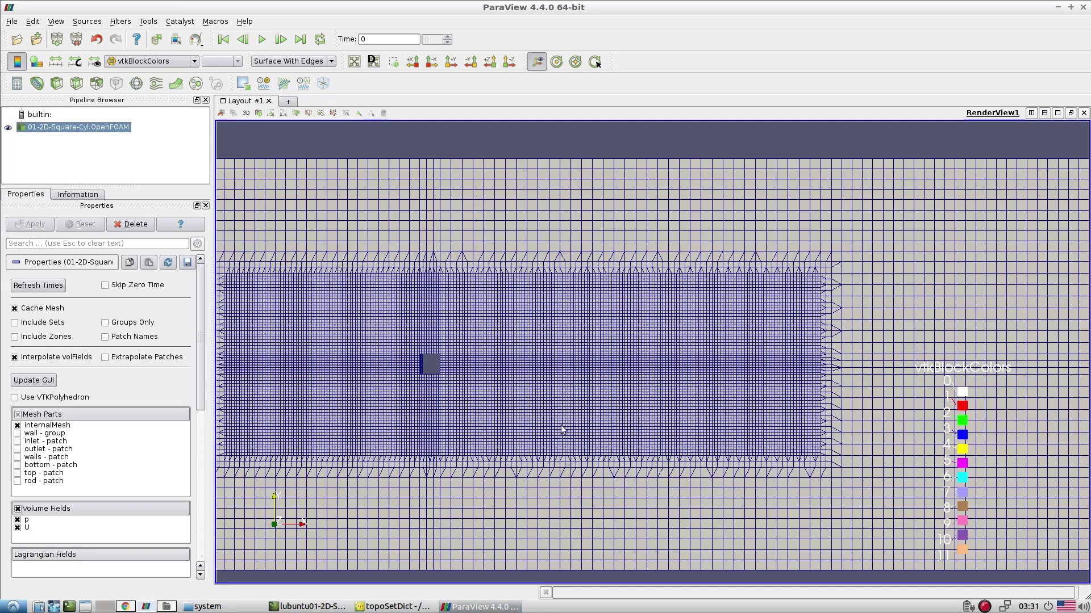
scroll(556, 314, "down", 1)
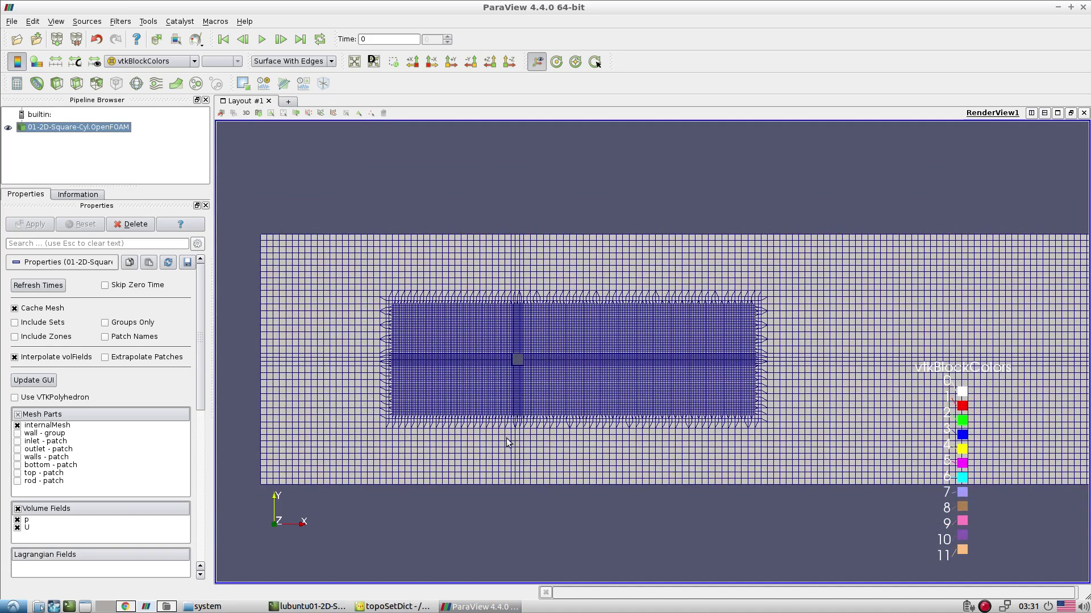
scroll(556, 348, "up", 2)
scroll(551, 415, "down", 1)
left_click_drag(580, 420, 705, 423)
scroll(599, 339, "up", 10)
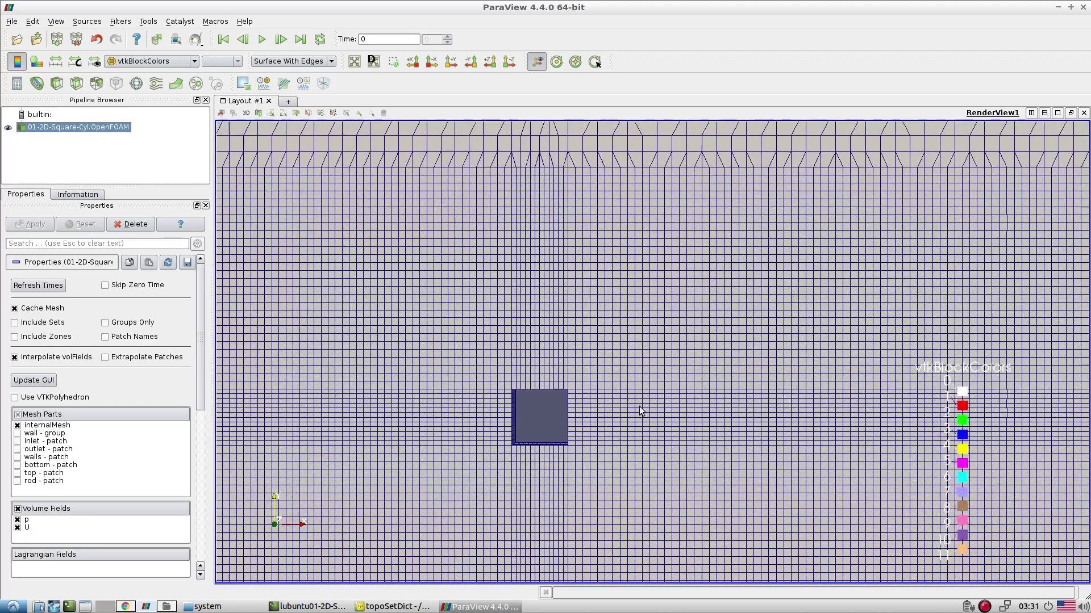
Inspect the cell-size transition above the square cylinder and view the whole refined mesh from an oblique 3D angle
left_click_drag(640, 410, 761, 529)
scroll(747, 426, "up", 2)
scroll(724, 360, "up", 5)
scroll(724, 360, "up", 3)
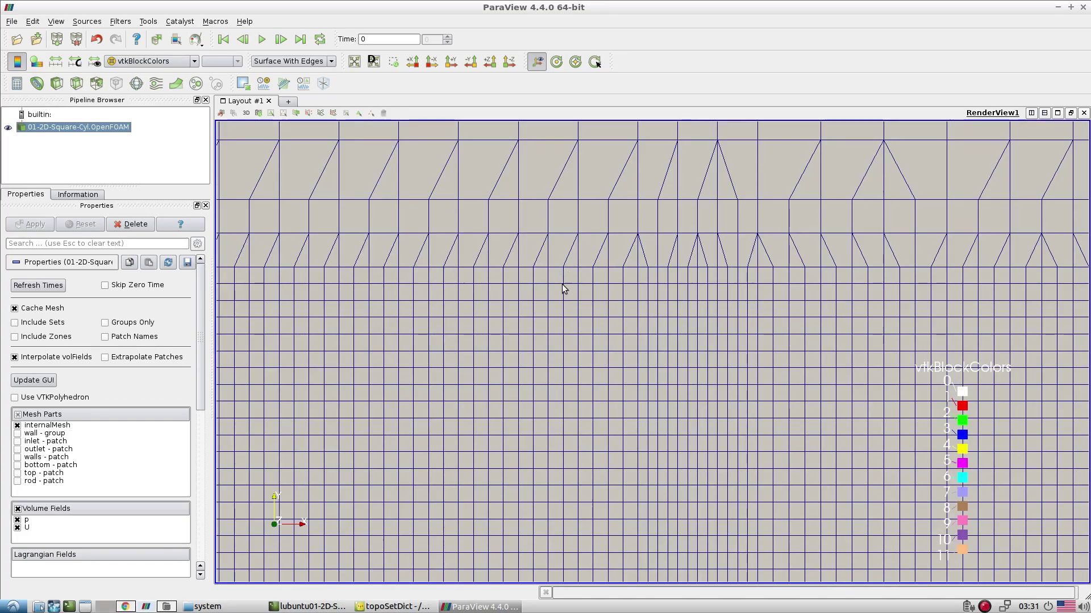
scroll(697, 341, "down", 5)
left_click_drag(696, 341, 707, 374)
scroll(536, 297, "down", 8)
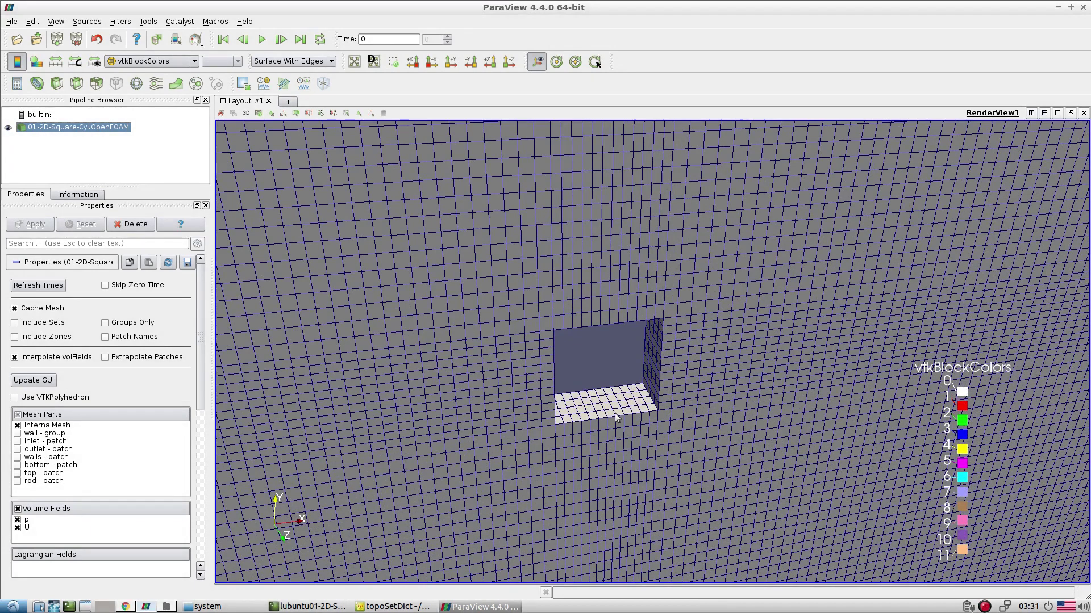
left_click_drag(677, 435, 695, 294)
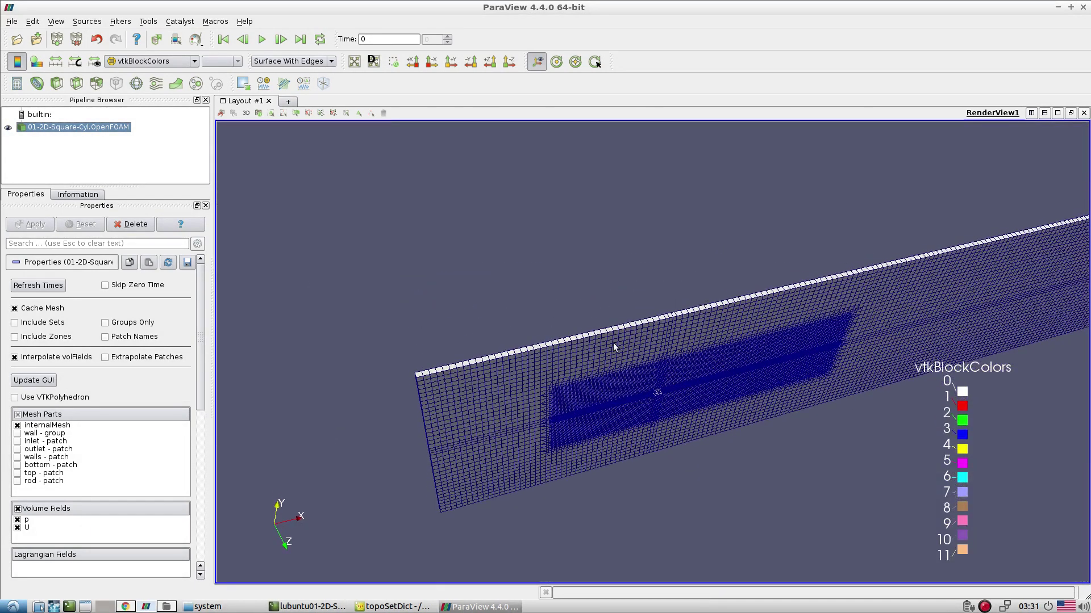
scroll(732, 329, "up", 3)
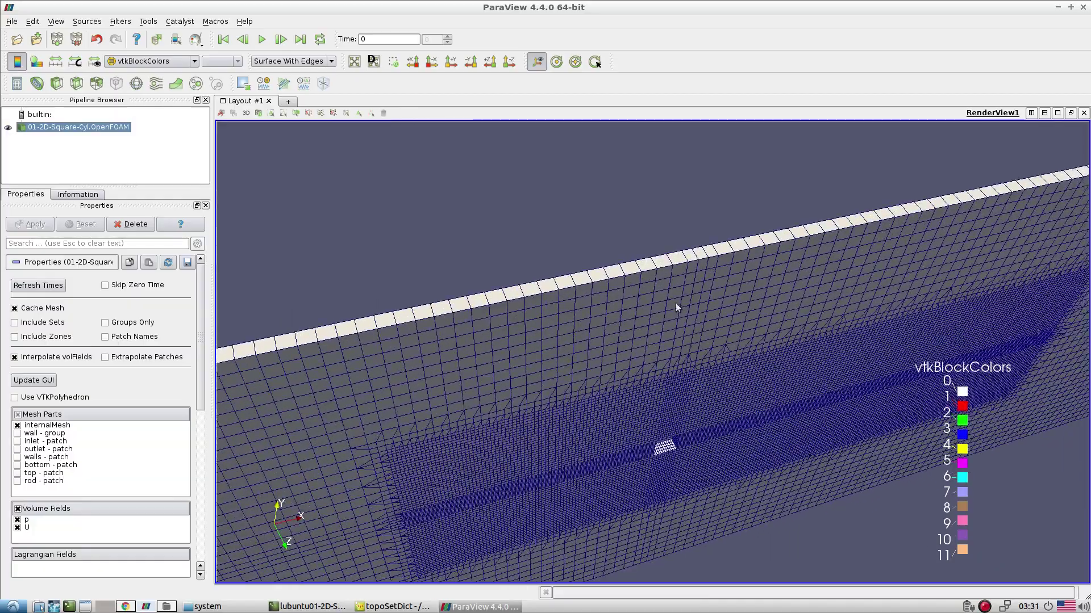
scroll(682, 363, "up", 3)
scroll(685, 421, "up", 3)
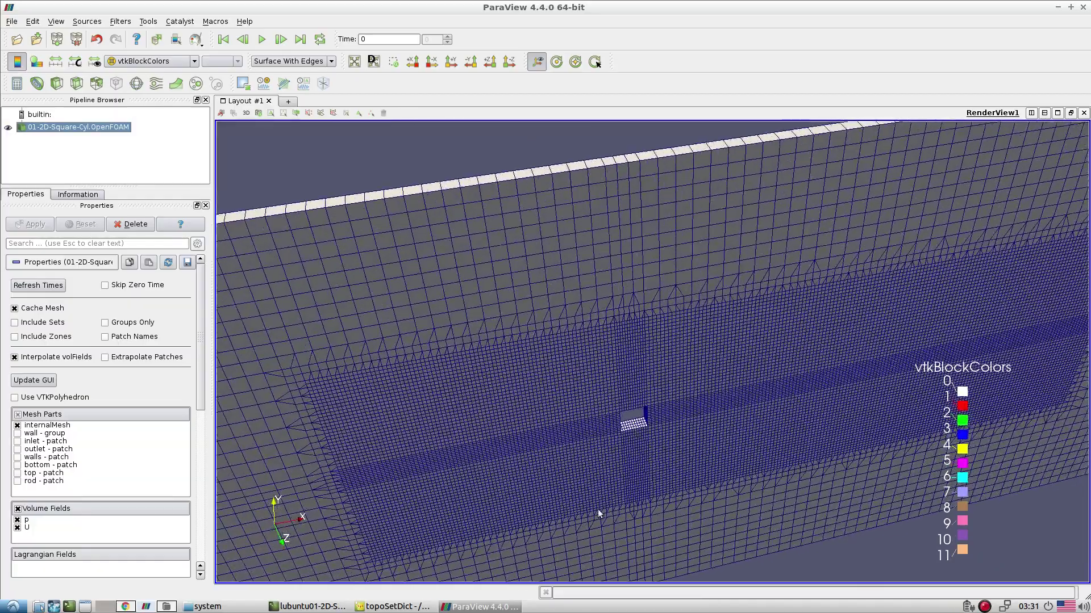
Stop paraFoam and run renumberMesh -overwrite -noFunctionObjects from README.FIRST in the terminal
left_click(432, 602)
scroll(418, 409, "down", 1)
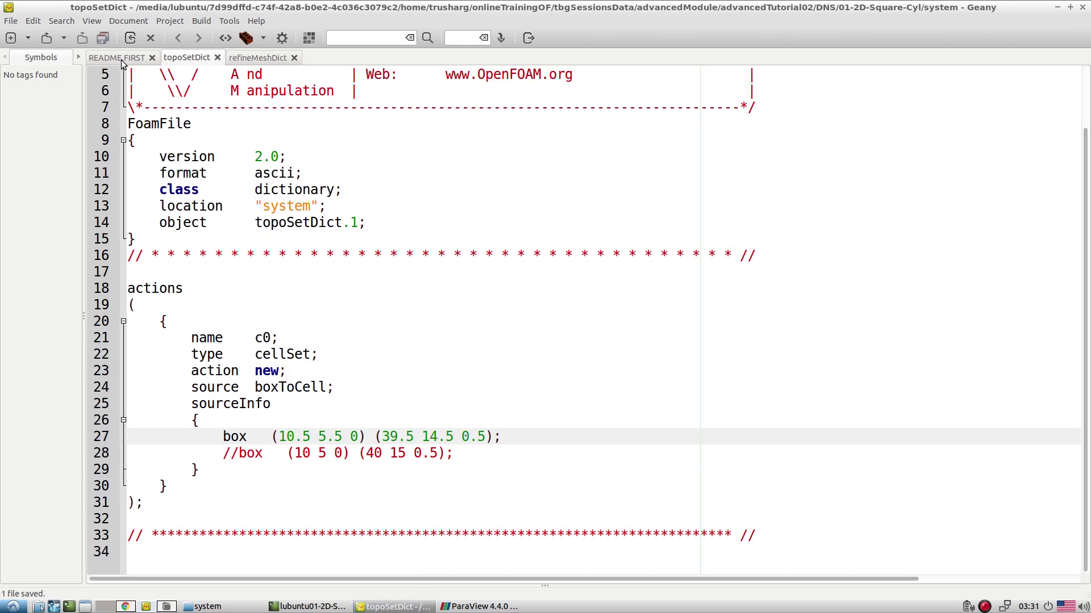
key("ctrl+Page_Up")
scroll(341, 236, "down", 4)
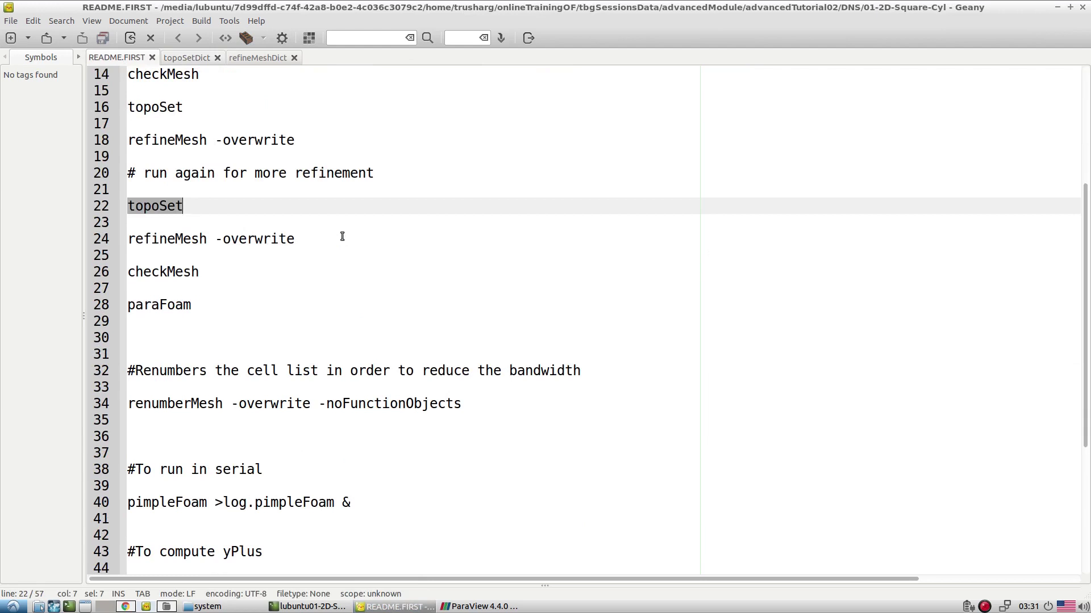
triple_click(188, 400)
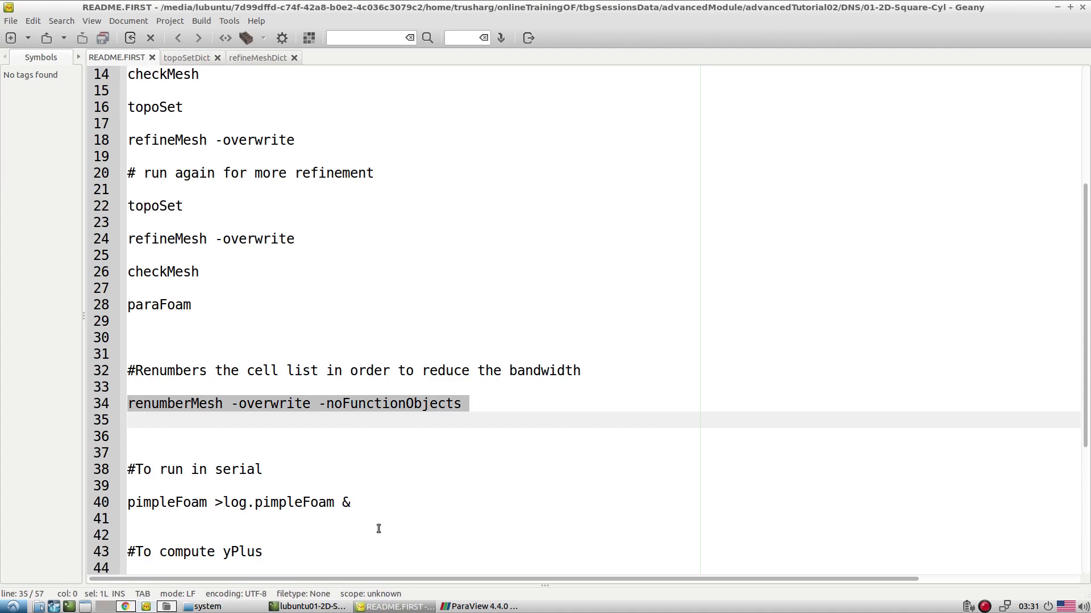
left_click(305, 607)
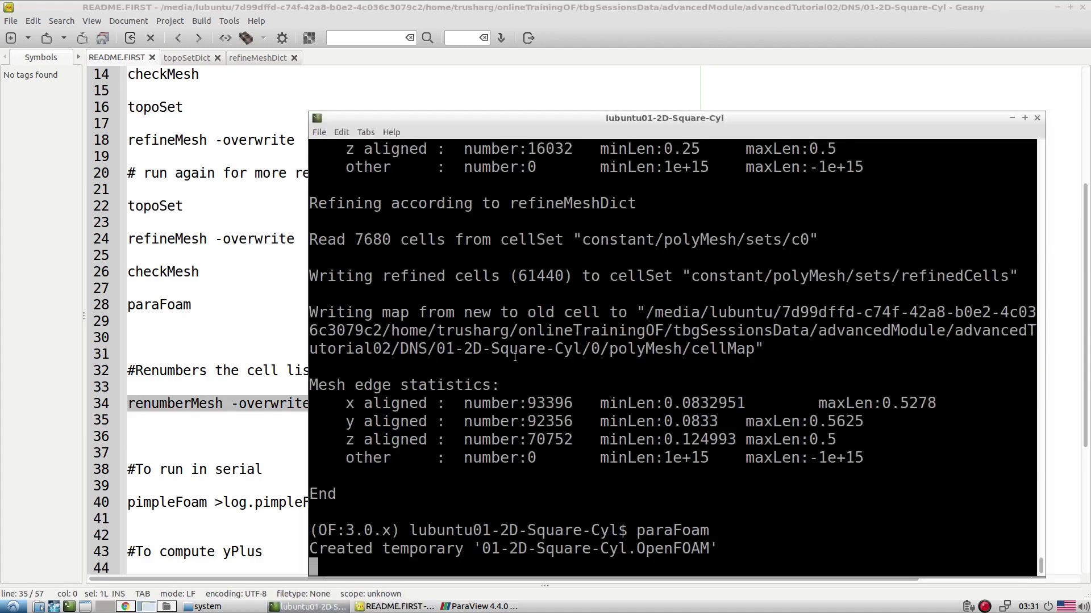
key("ctrl+c")
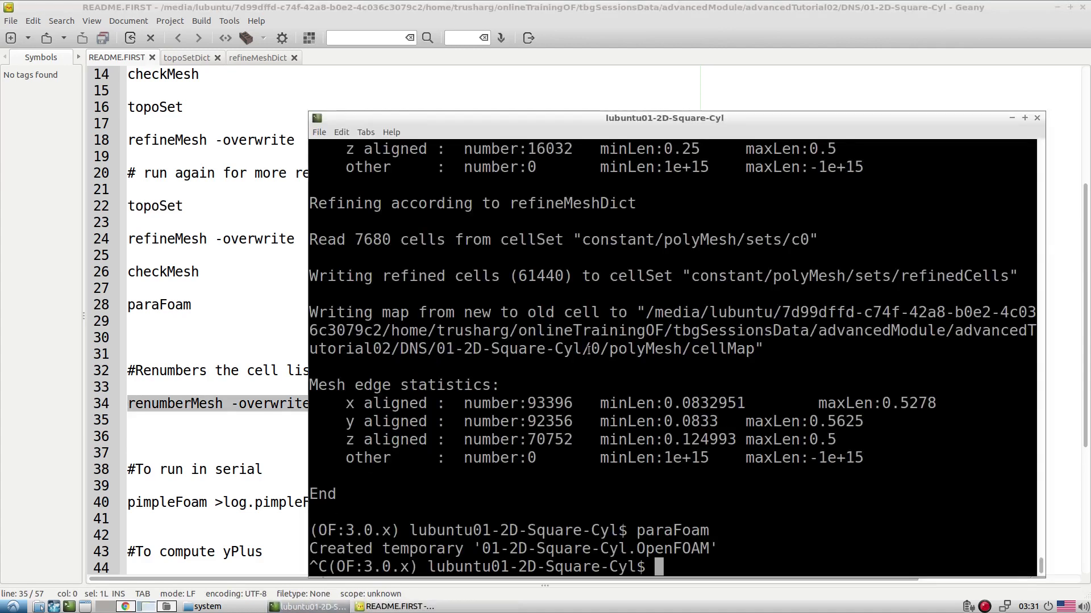
middle_click(588, 351)
key("Return")
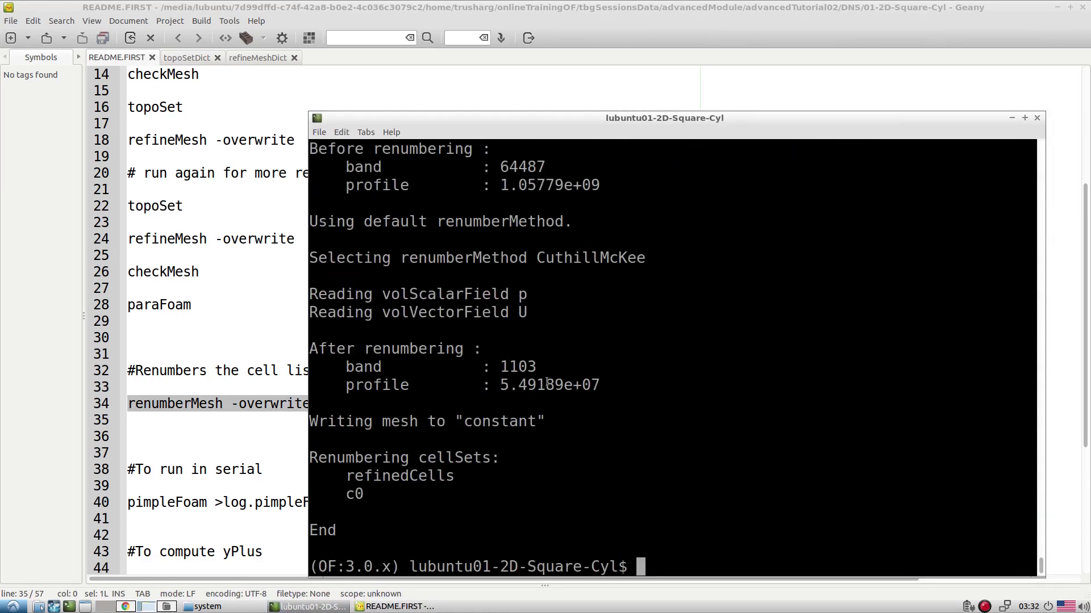
Compare the mesh band values before and after renumbering in the terminal output
scroll(560, 381, "up", 1)
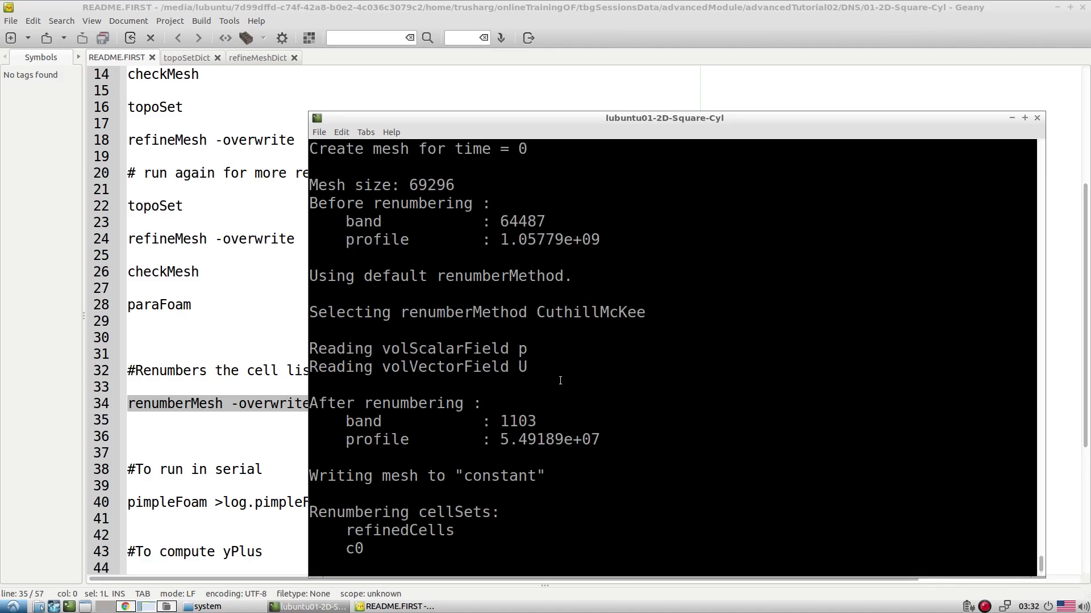
double_click(515, 221)
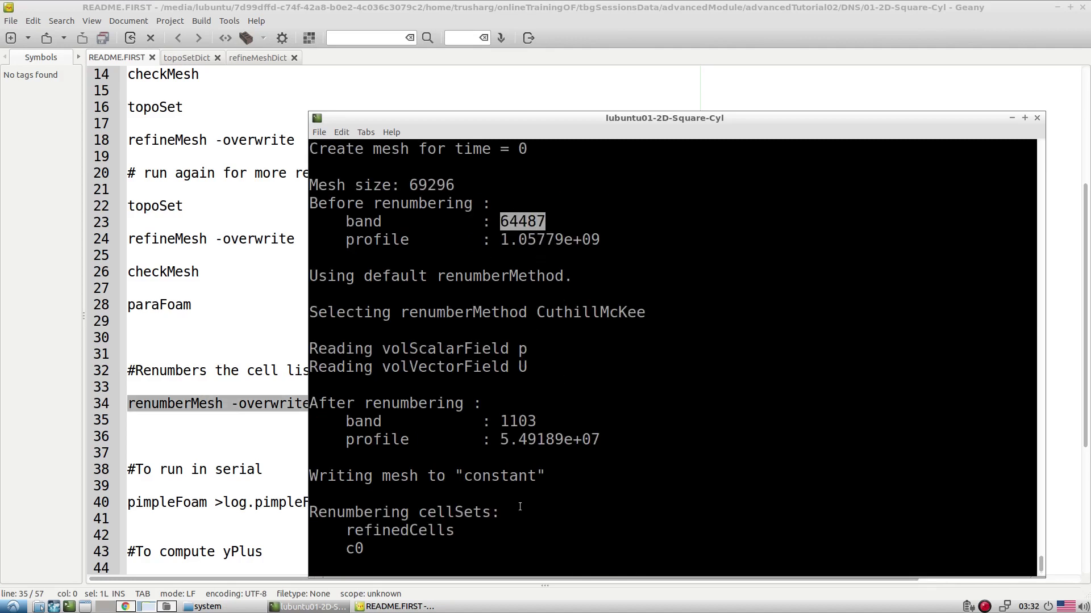
double_click(512, 421)
scroll(580, 450, "down", 1)
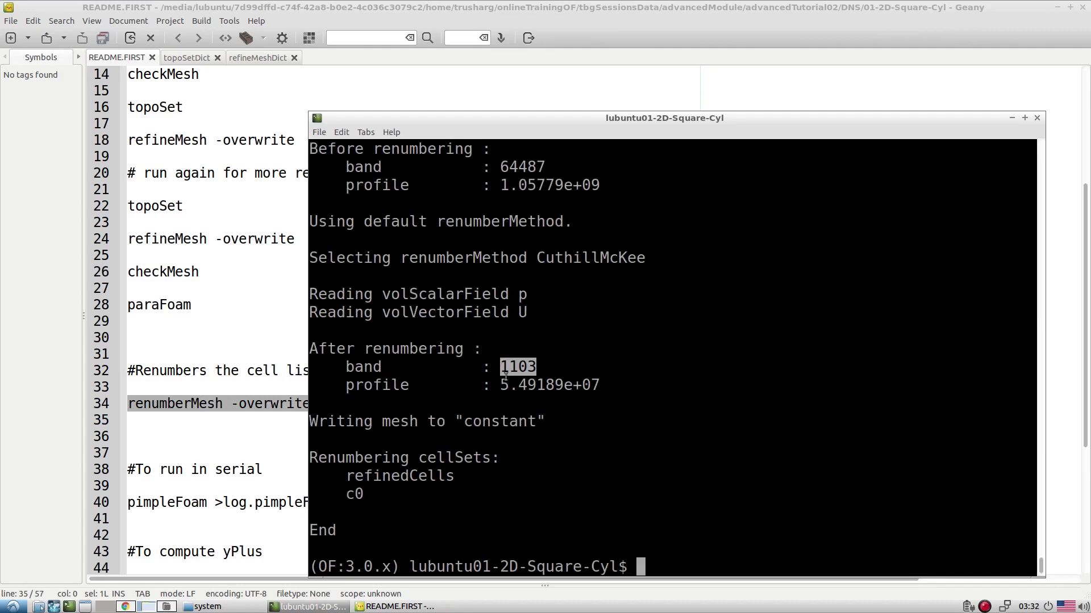
left_click(650, 400)
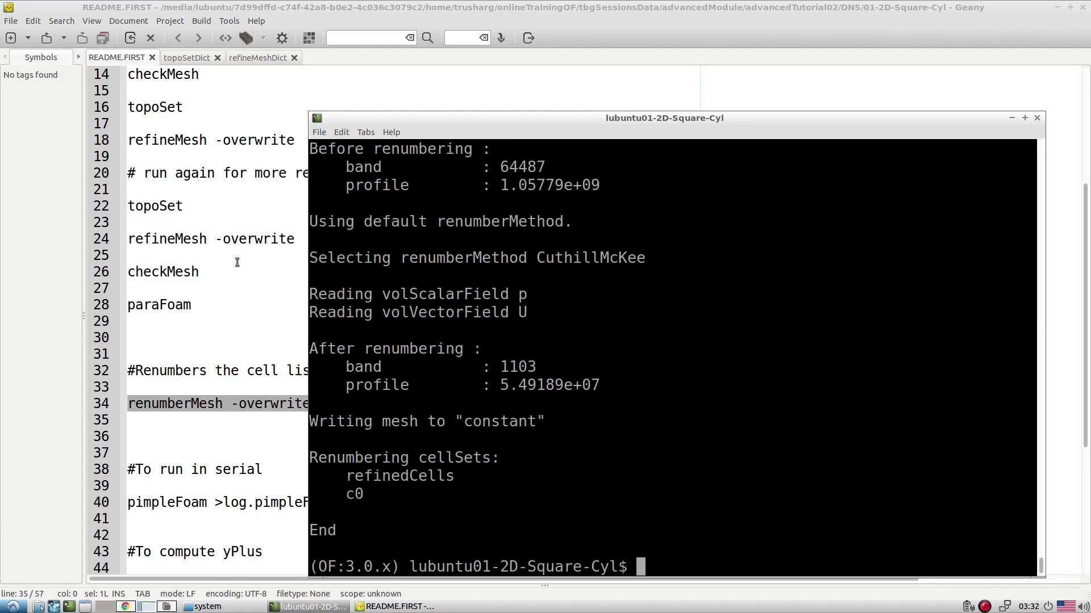
left_click(221, 276)
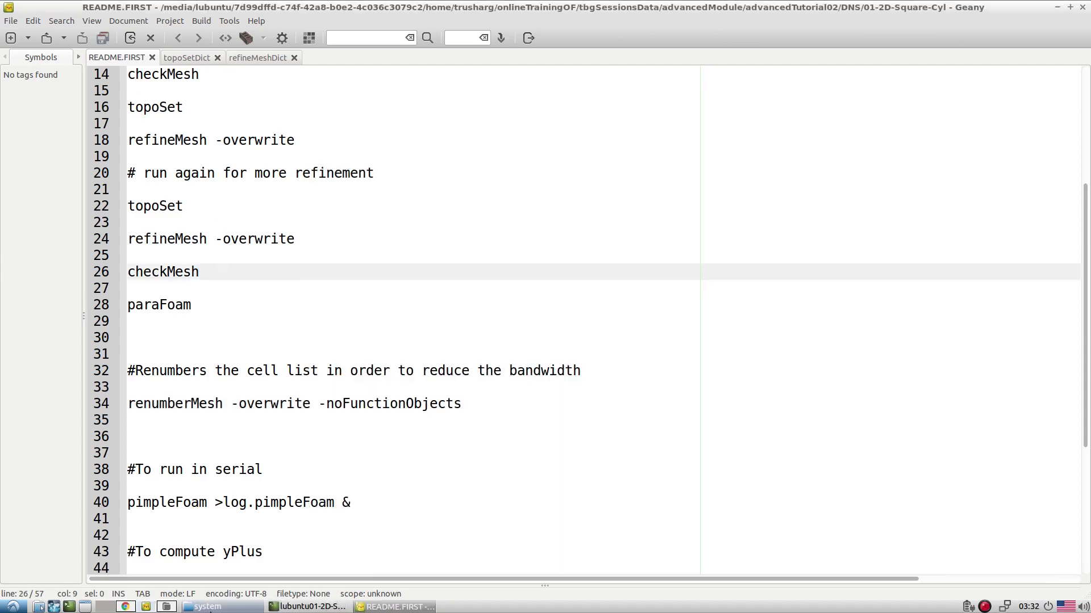
Switch to the file manager and open the boundary file from the case's constant/polyMesh folder in Geany
left_click(221, 607)
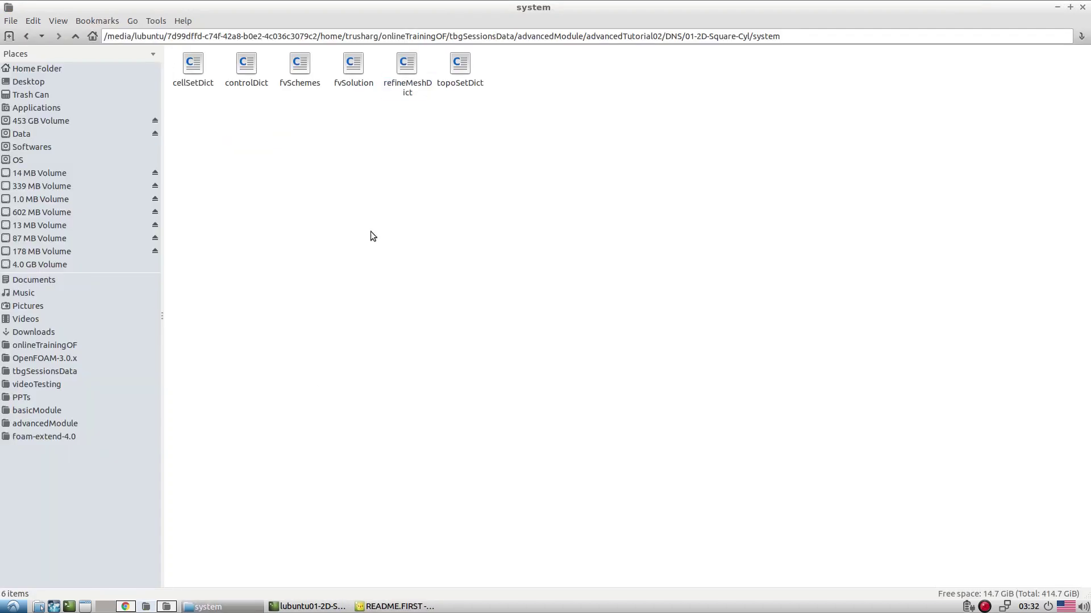
left_click(73, 41)
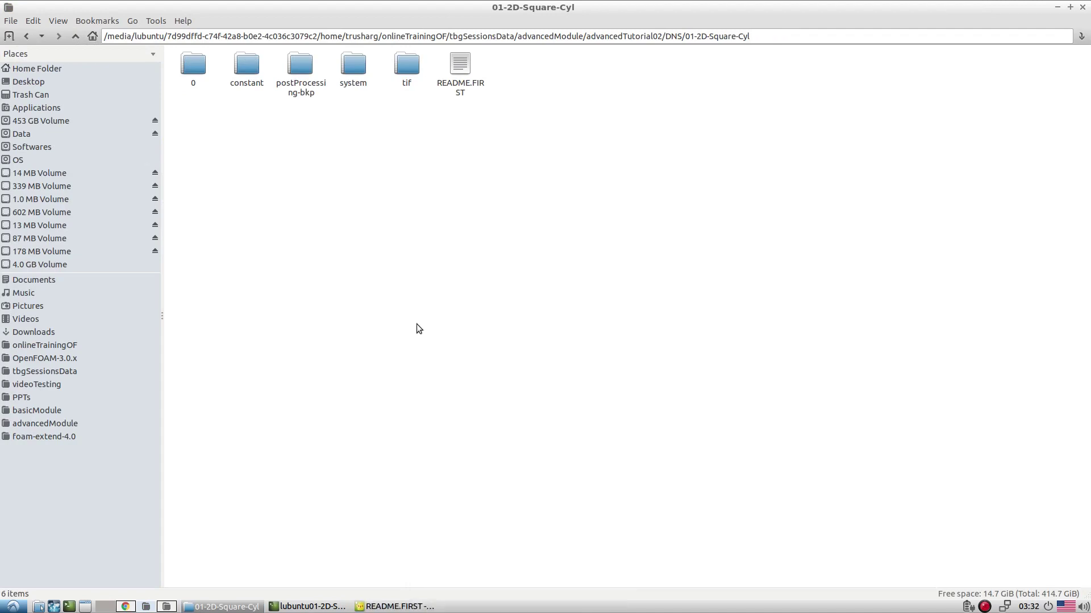
double_click(252, 89)
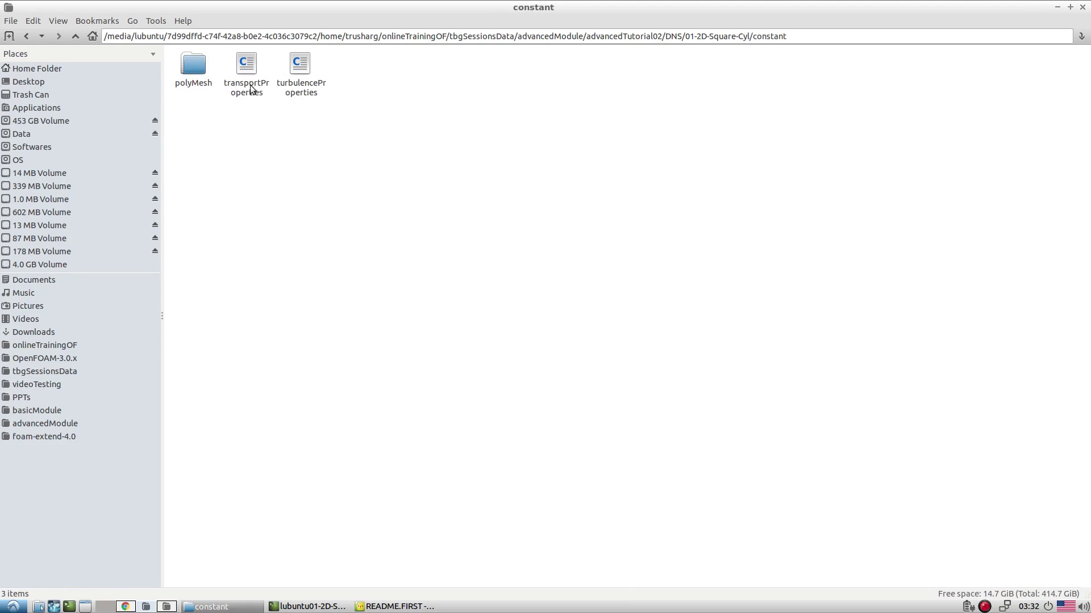
double_click(195, 65)
right_click(253, 69)
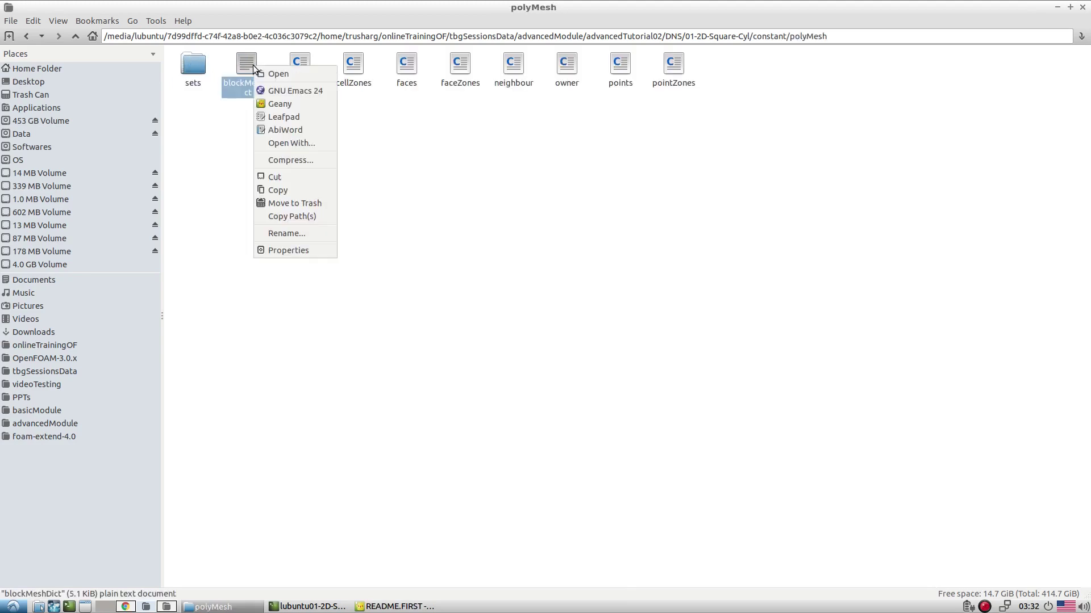
left_click(325, 96)
right_click(292, 73)
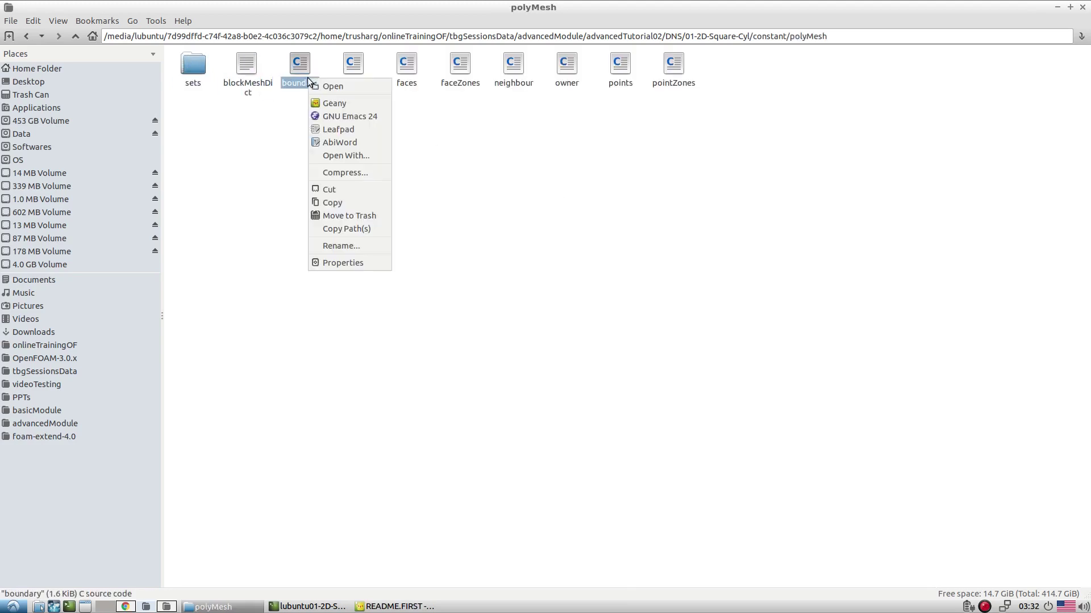
left_click(343, 112)
Review the patch definitions in the boundary file, focusing on the bottom, top and rod entries
scroll(362, 353, "down", 5)
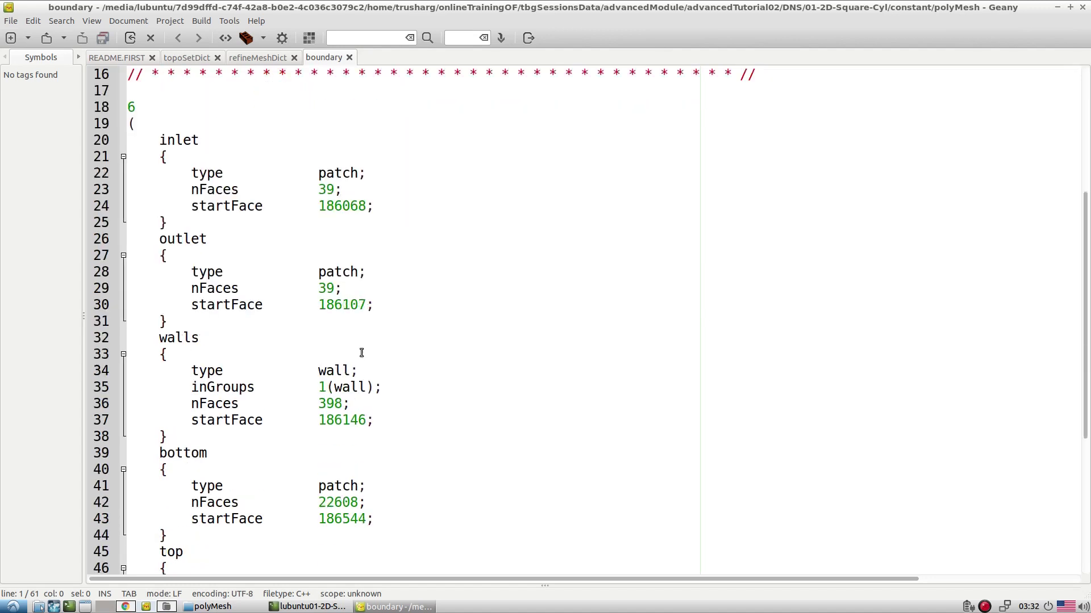
scroll(274, 315, "down", 4)
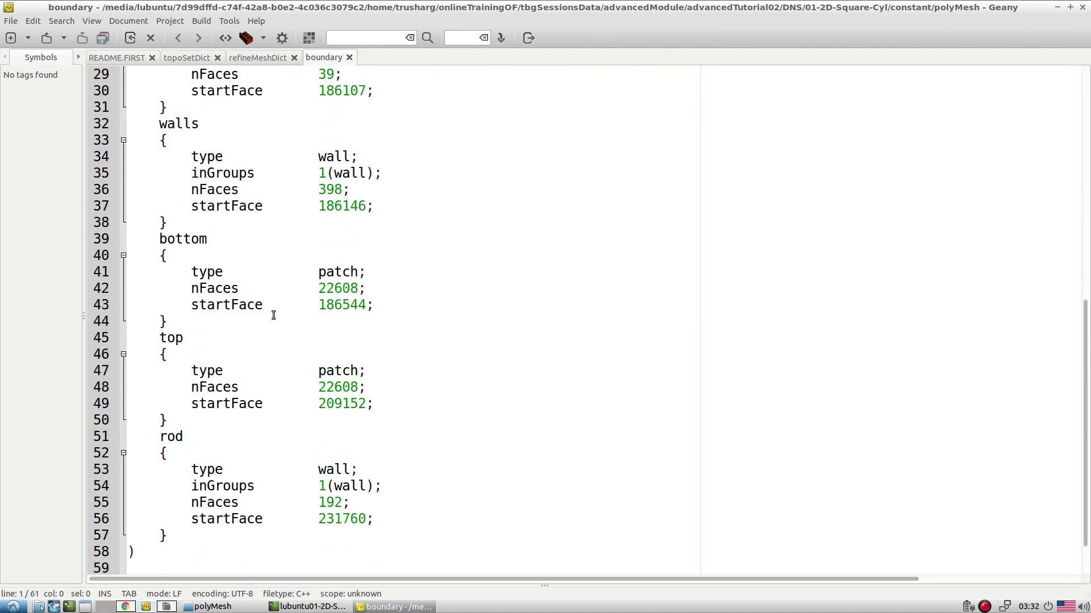
scroll(274, 316, "down", 1)
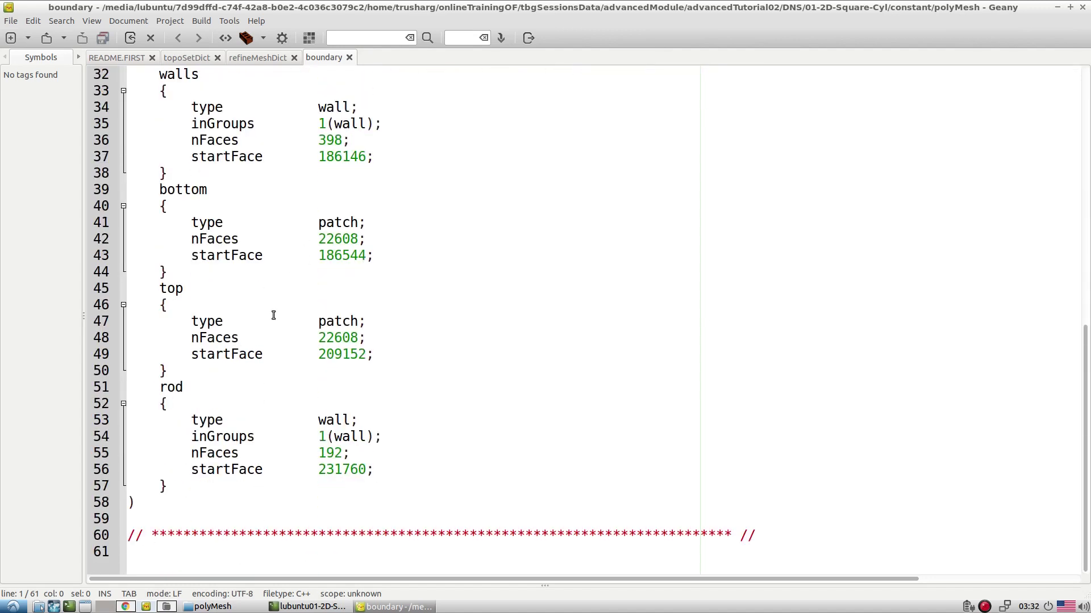
left_click_drag(152, 190, 451, 487)
left_click(423, 367)
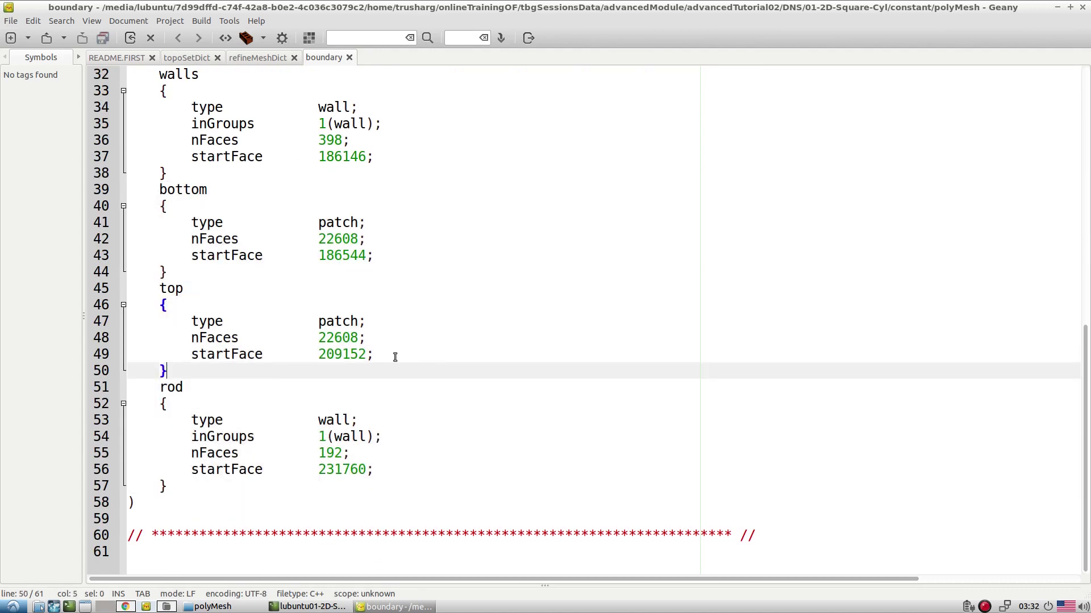
left_click_drag(152, 191, 360, 489)
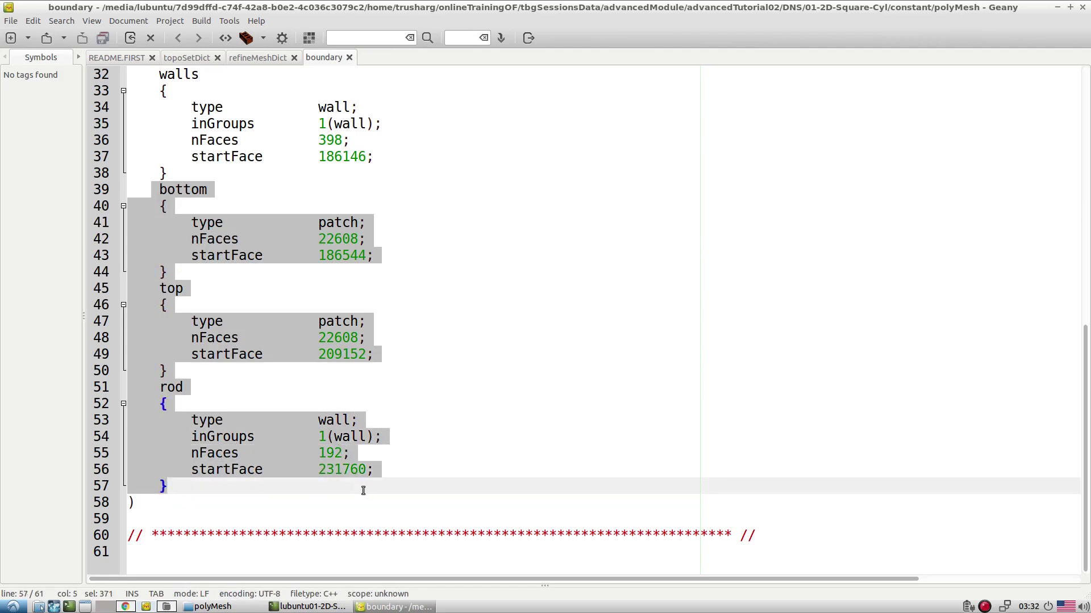
left_click(483, 221)
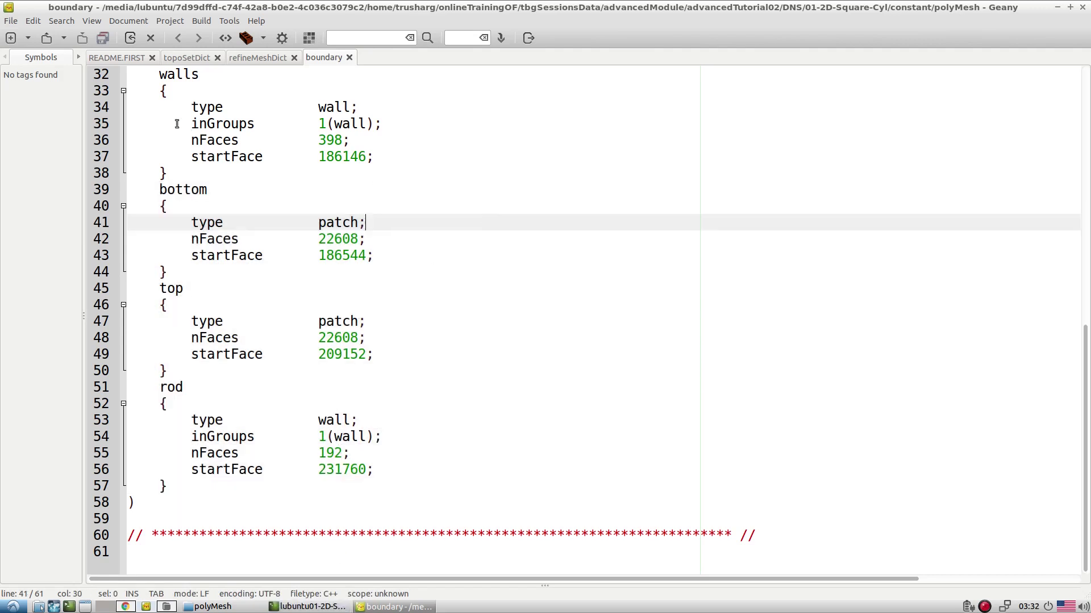
Switch to the file manager and open the p and U files from the case's 0 folder in Geany
left_click(213, 607)
left_click(332, 286)
left_click(76, 37)
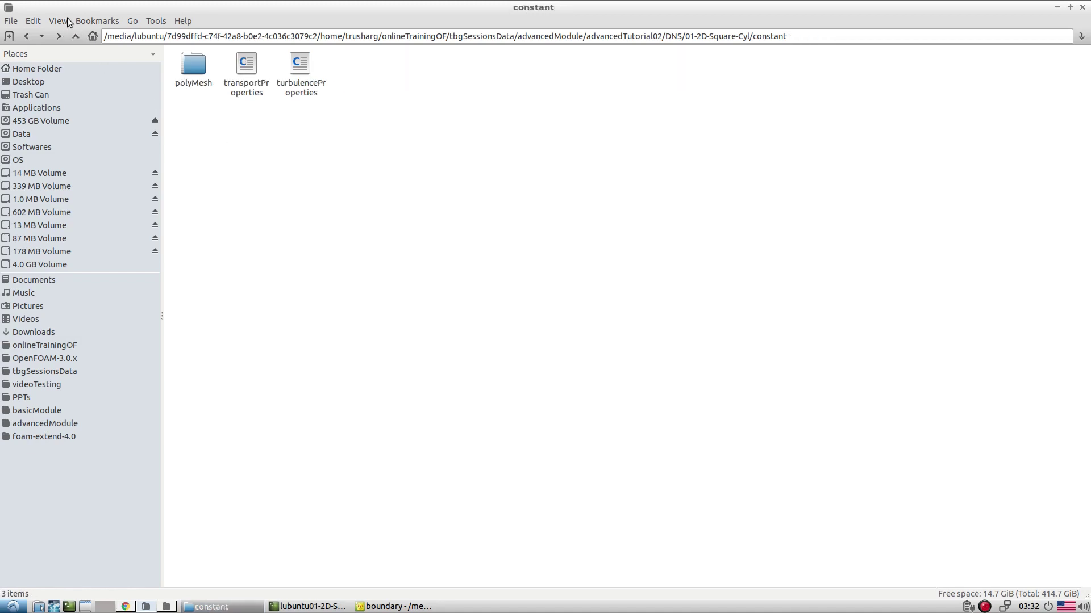
left_click(76, 37)
double_click(193, 68)
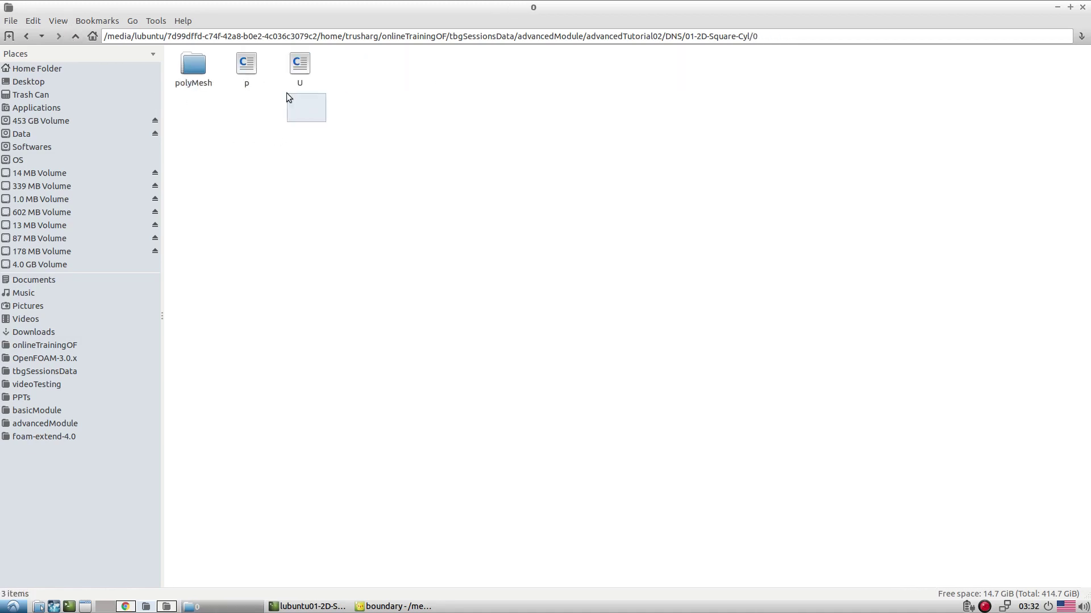
left_click_drag(286, 93, 252, 73)
right_click(250, 71)
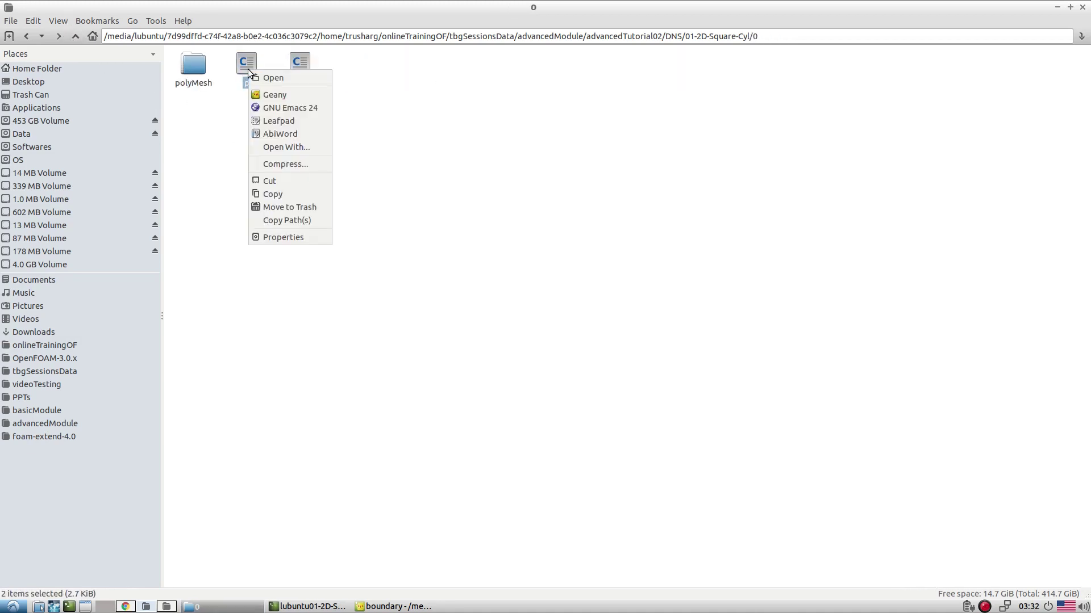
left_click(277, 94)
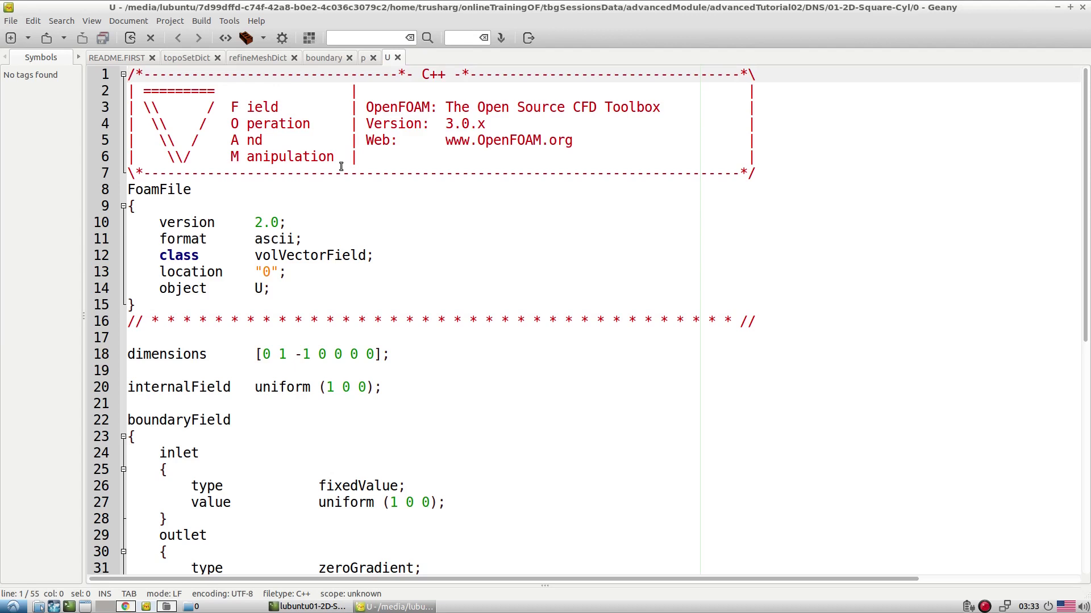
Review the inlet, outlet and rod boundary conditions in the U file
scroll(345, 314, "down", 5)
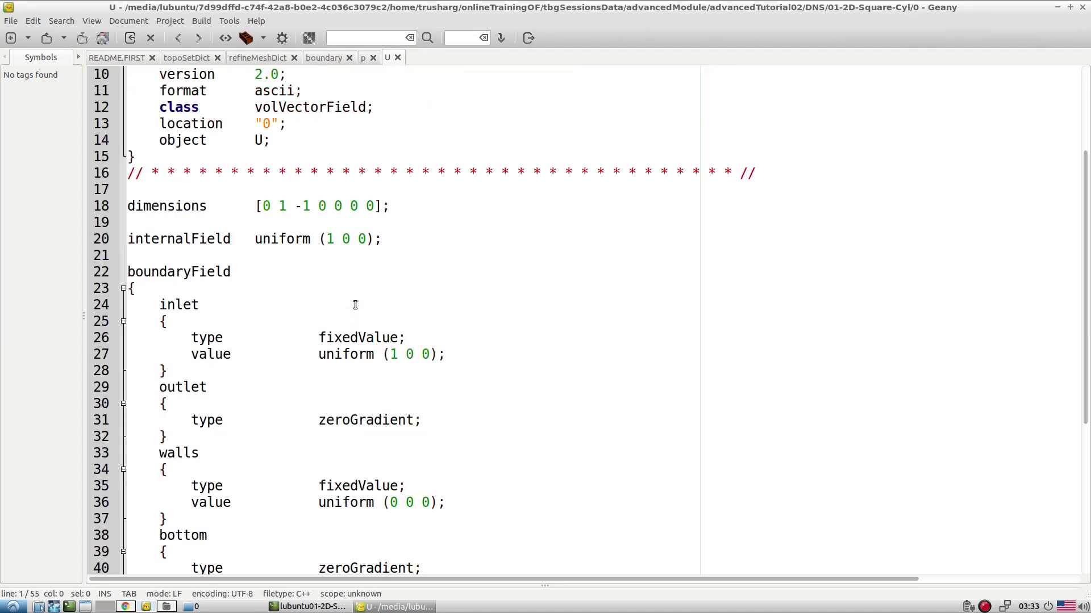
left_click_drag(353, 224, 449, 254)
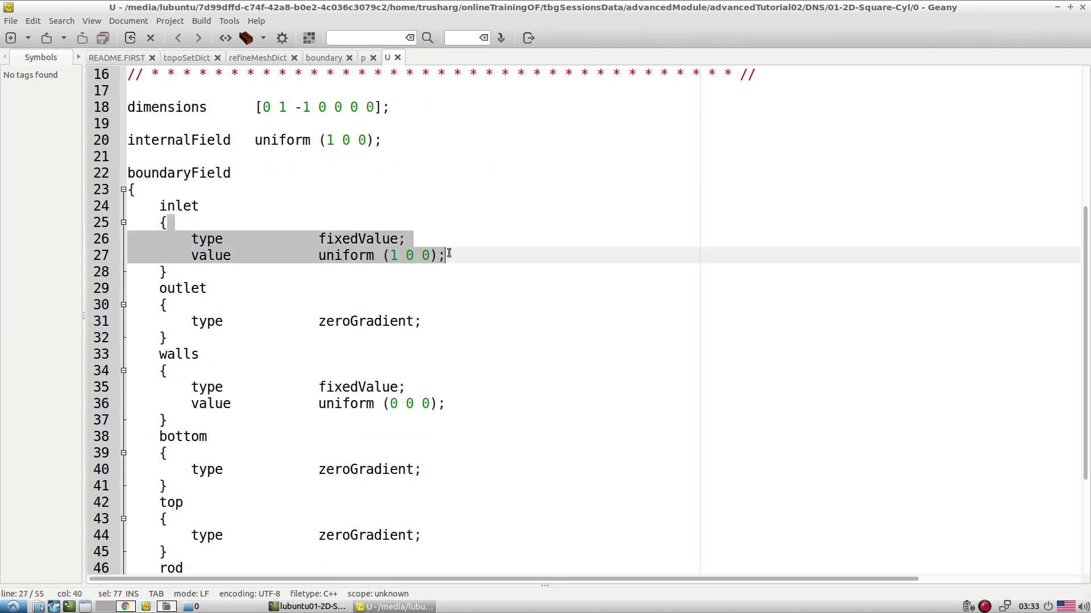
scroll(466, 258, "down", 1)
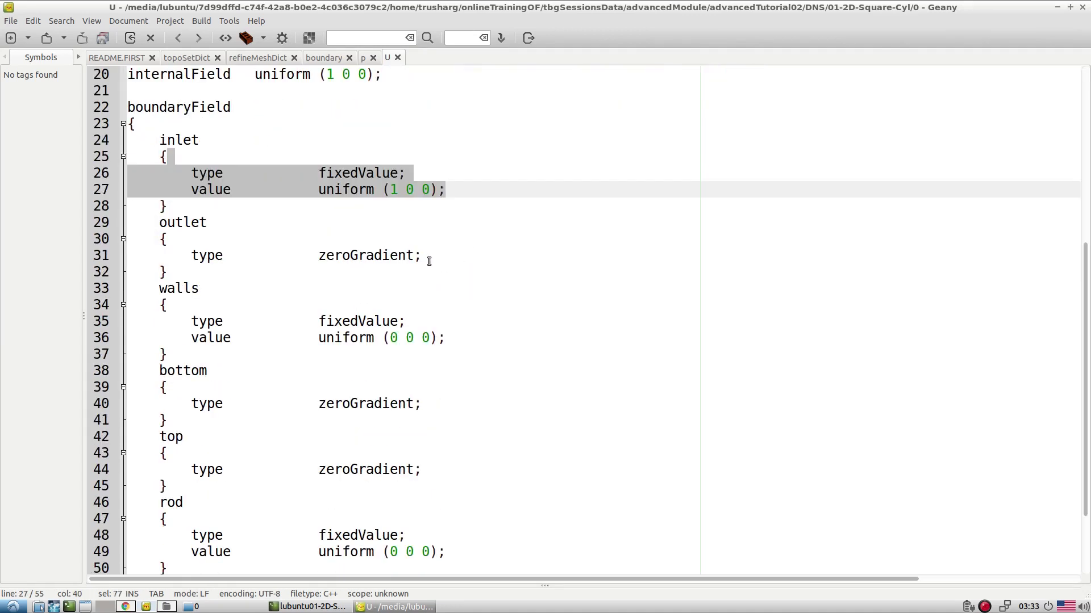
double_click(377, 252)
scroll(369, 322, "down", 1)
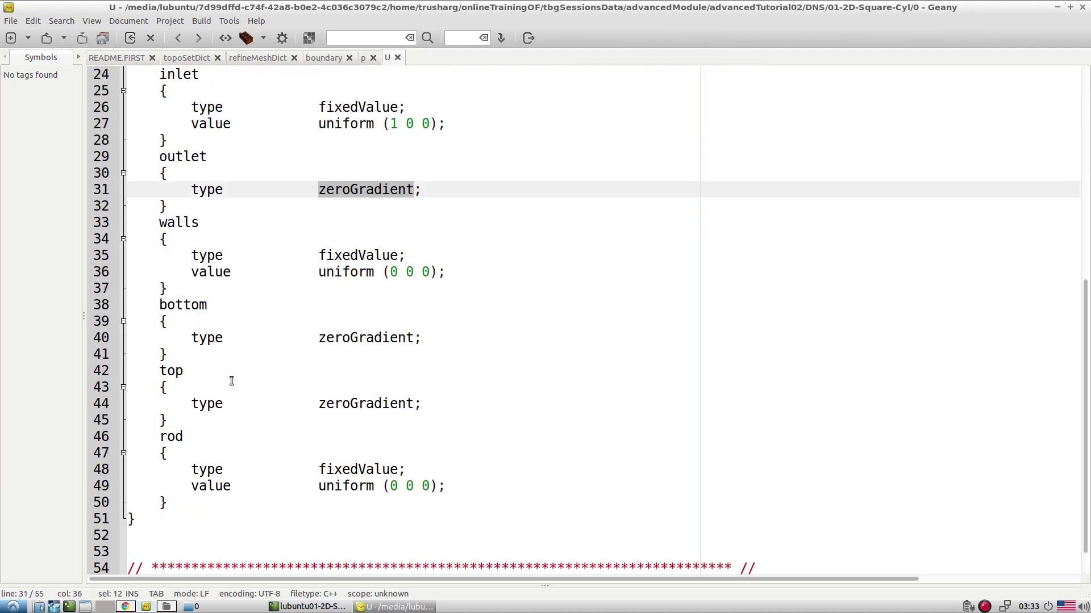
left_click_drag(183, 464, 310, 485)
left_click(310, 486)
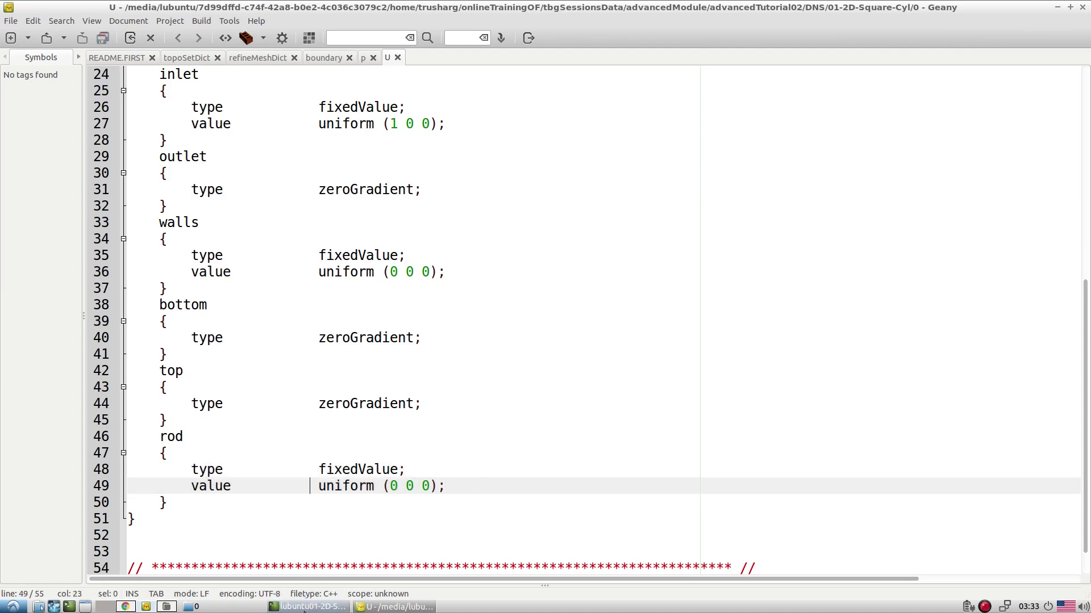
Switch to the terminal and launch paraFoam again for the 01-2D-Square-Cyl case
left_click(307, 606)
key("Up")
key("Up")
key("Up")
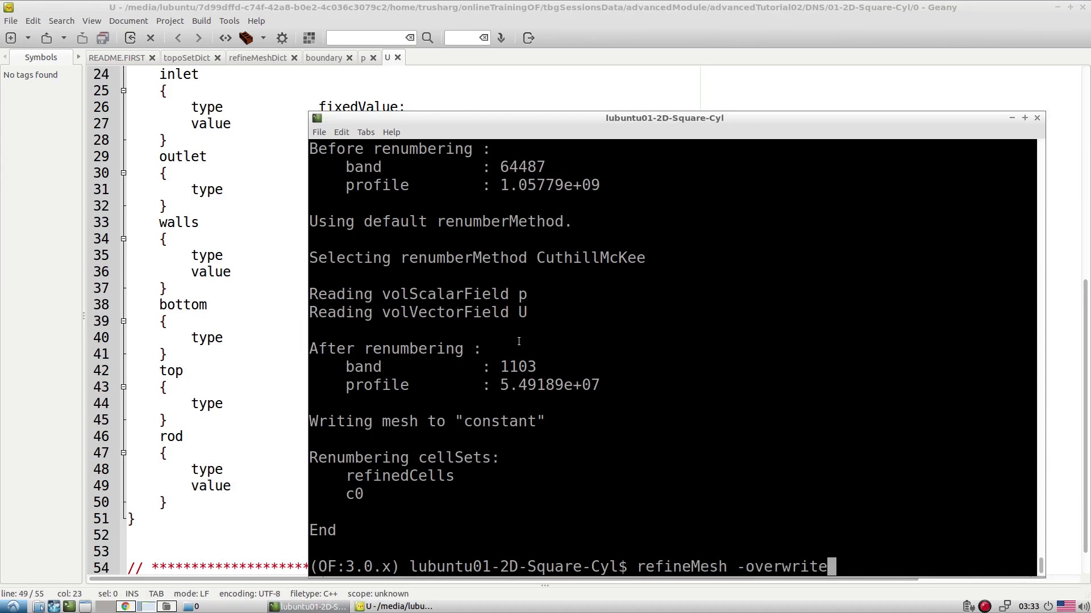
key("Return")
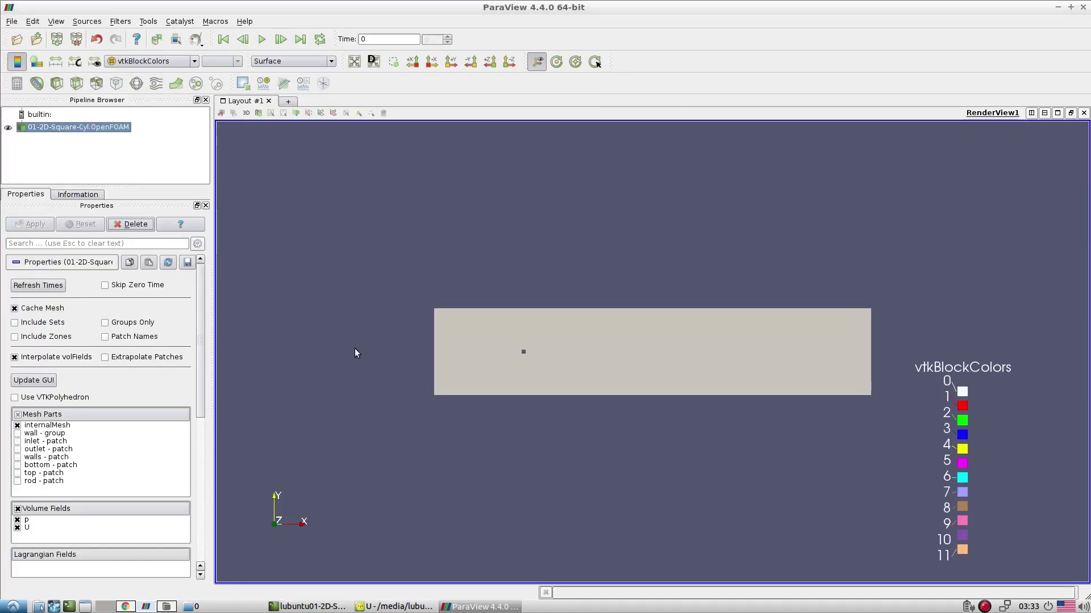
Display only the bottom and top patches instead of the internal mesh in ParaView and inspect them from an angle
left_click(17, 426)
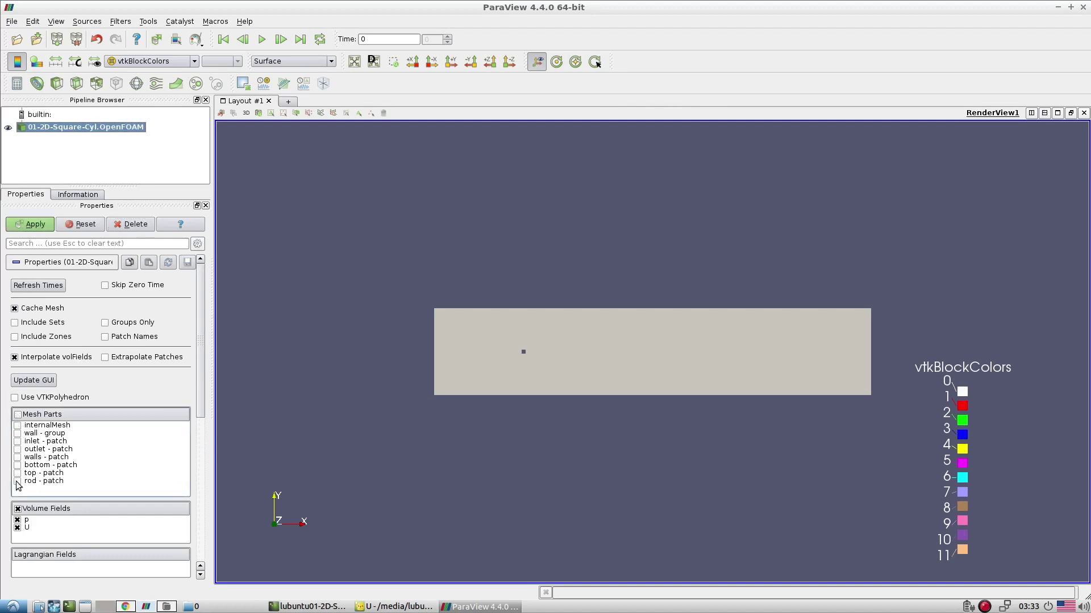
left_click(17, 465)
left_click(18, 473)
left_click(25, 224)
left_click_drag(541, 381, 643, 382)
scroll(676, 506, "up", 5)
left_click_drag(676, 506, 654, 391)
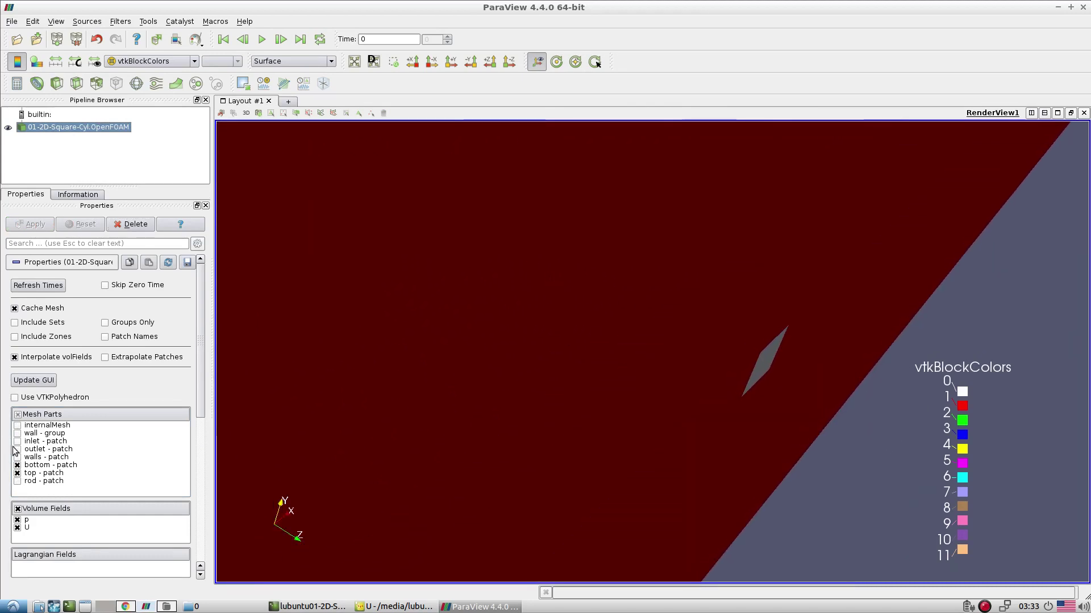
Hide the top patch and inspect the bottom patch on its own
left_click(17, 473)
left_click(28, 224)
scroll(475, 414, "down", 5)
left_click_drag(545, 387, 528, 363)
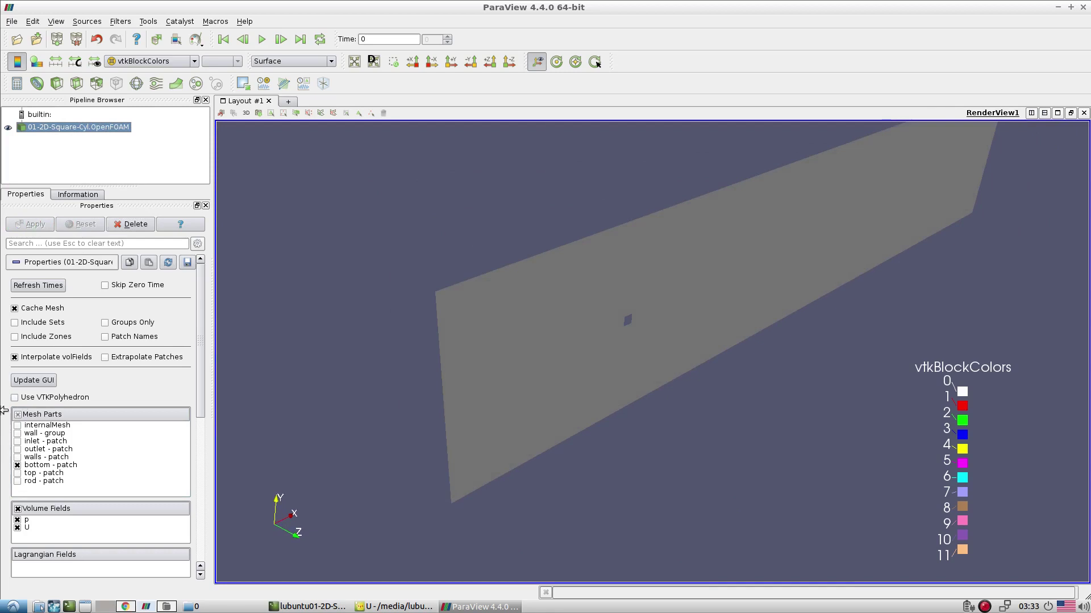
Show the top patch again together with the bottom patch and examine how the two planes are arranged
left_click(17, 473)
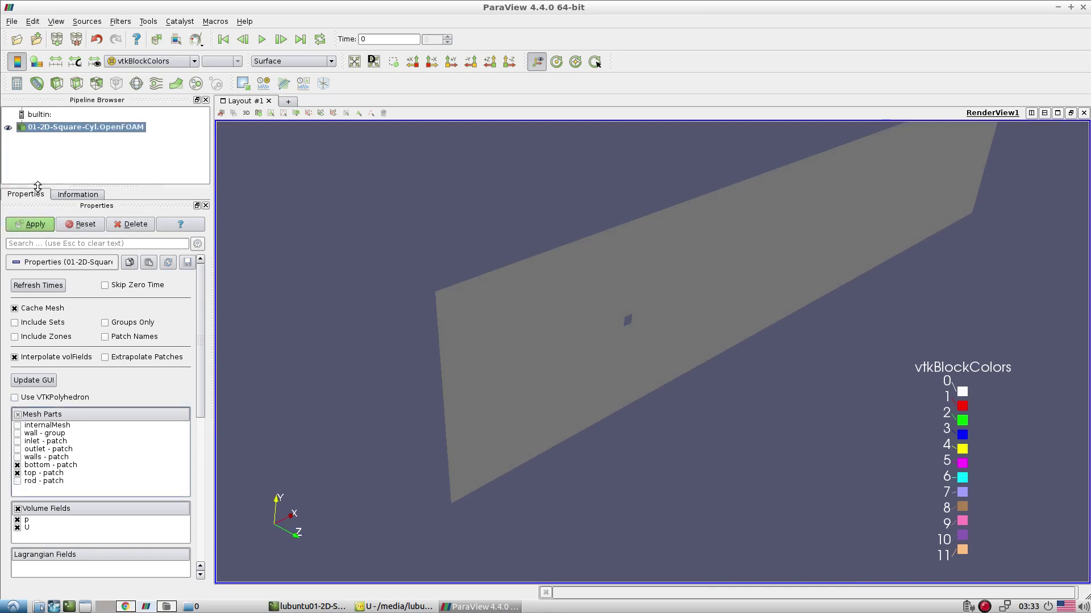
left_click(30, 225)
left_click_drag(608, 323, 660, 394)
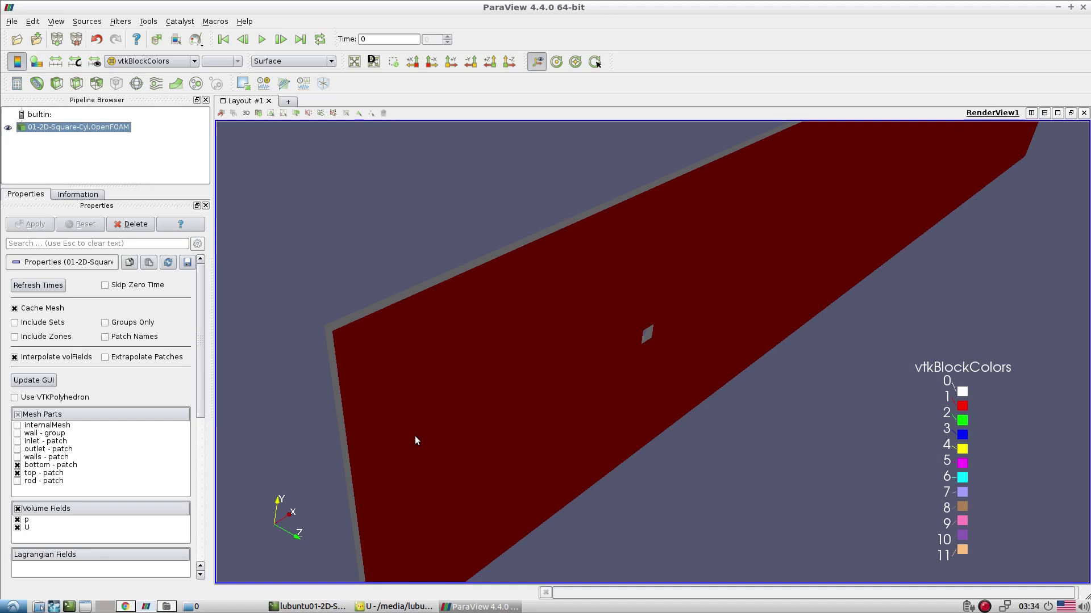
mouse_move(472, 482)
left_mouse_down()
mouse_move(469, 469)
mouse_move(479, 472)
left_mouse_up()
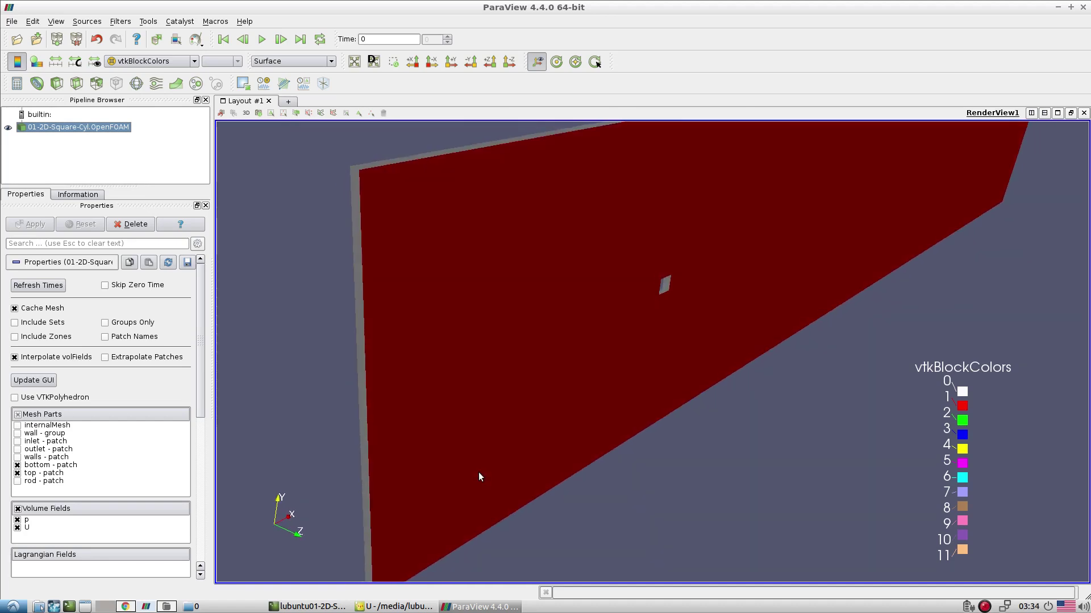
Switch back to the U file in Geany and review the zeroGradient conditions of the bottom and top patches
left_click(387, 608)
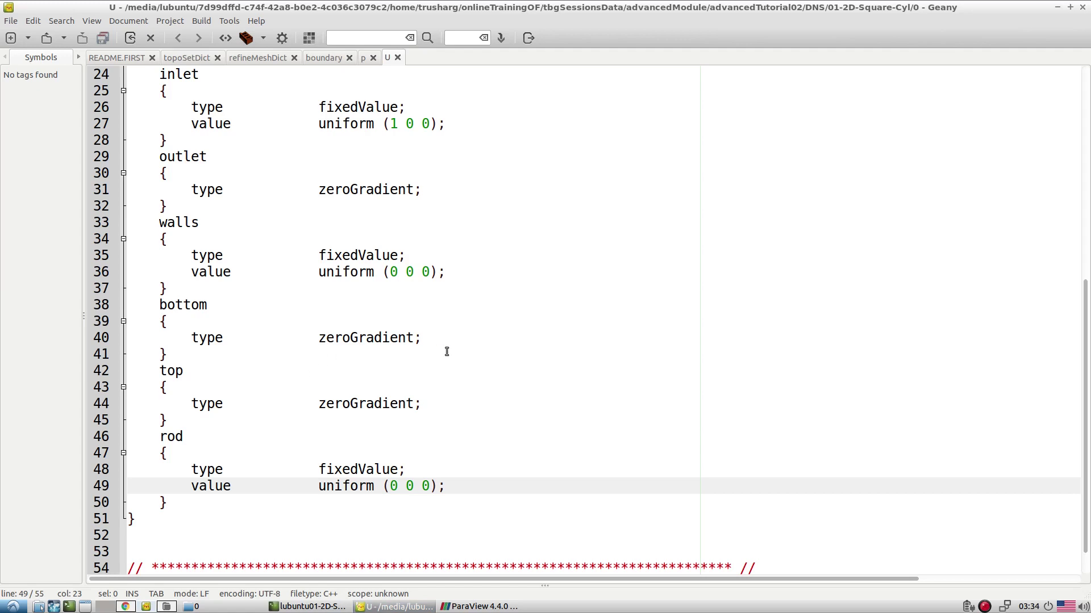
left_click_drag(438, 322, 456, 341)
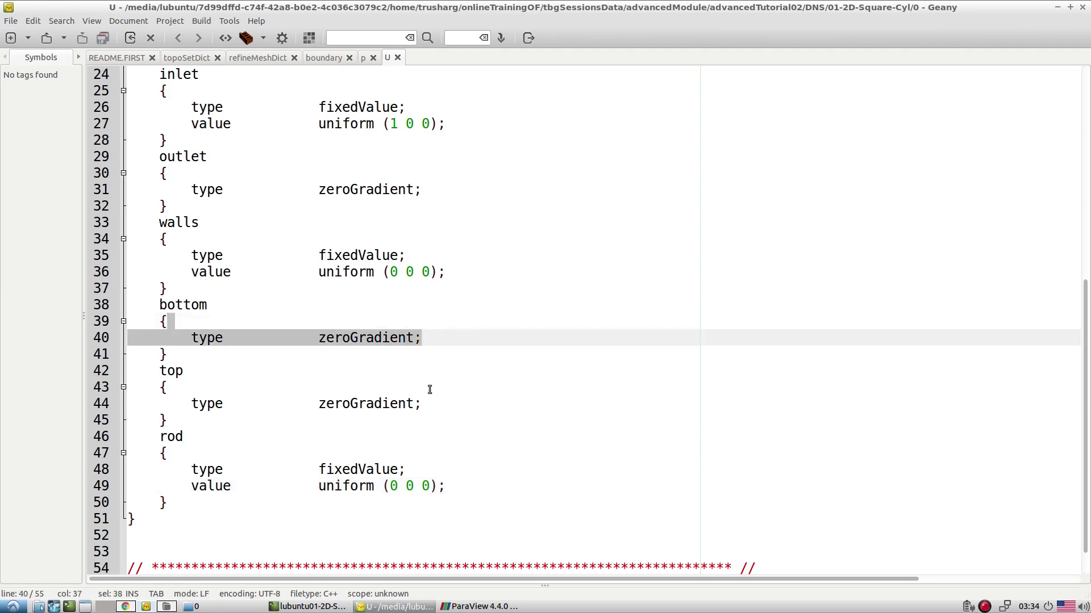
left_click_drag(429, 389, 444, 402)
left_click(493, 421)
left_click_drag(447, 325, 460, 339)
left_click_drag(436, 387, 443, 406)
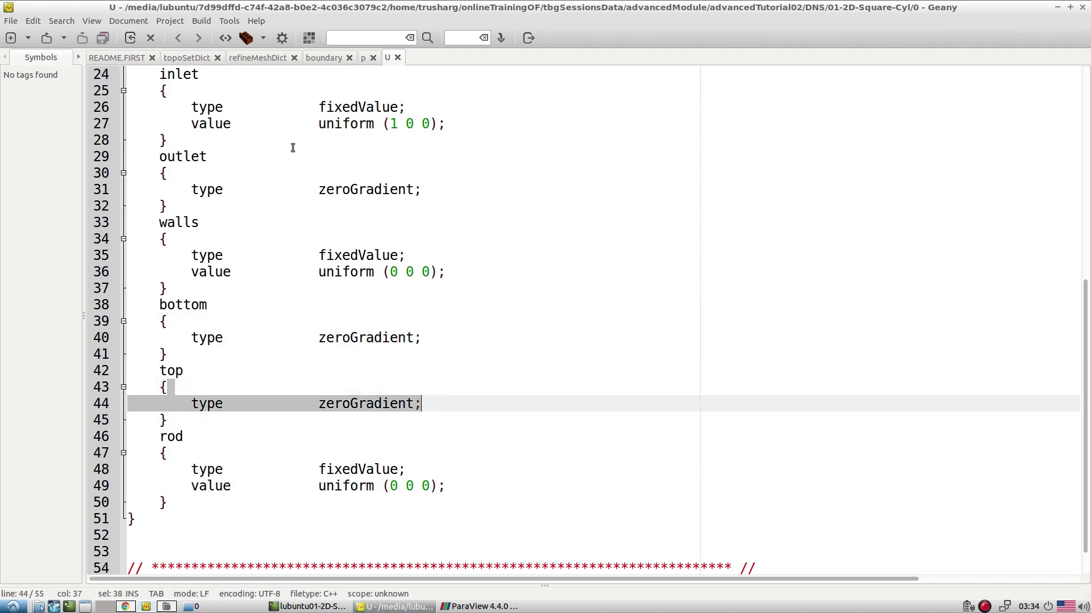
Review the pressure boundary conditions of the inlet, outlet, walls, bottom, top and rod patches in the p file
left_click(363, 57)
scroll(370, 284, "down", 5)
left_click_drag(412, 288, 436, 325)
double_click(339, 239)
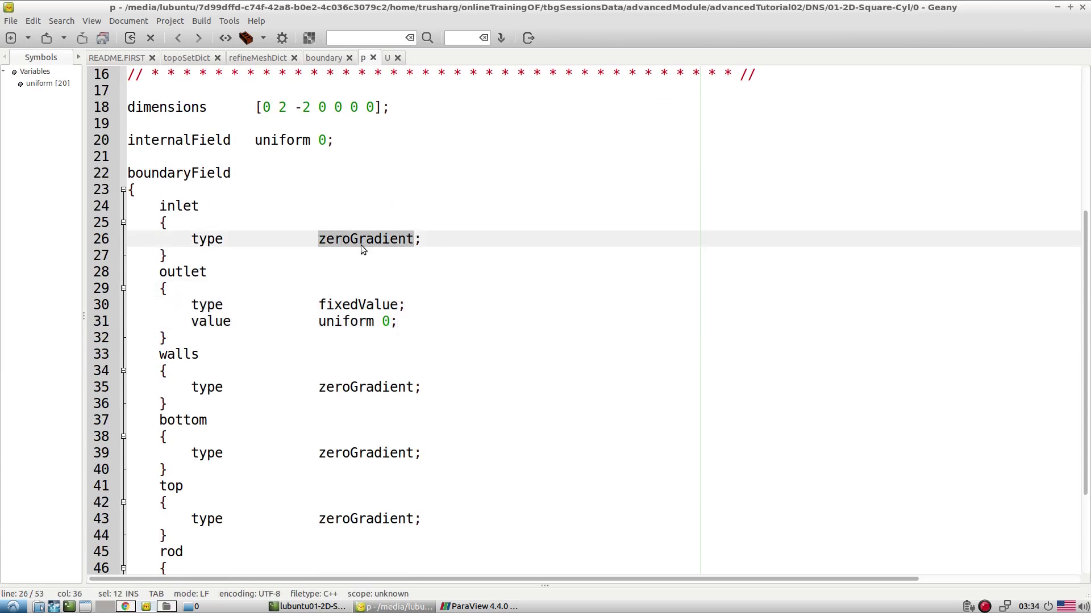
scroll(363, 245, "down", 3)
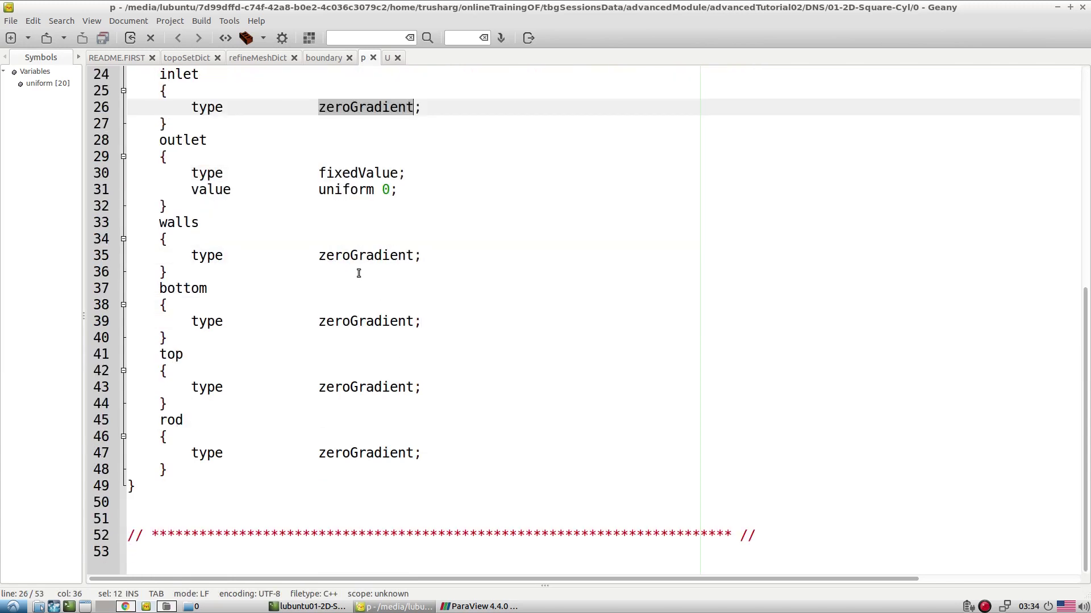
triple_click(369, 256)
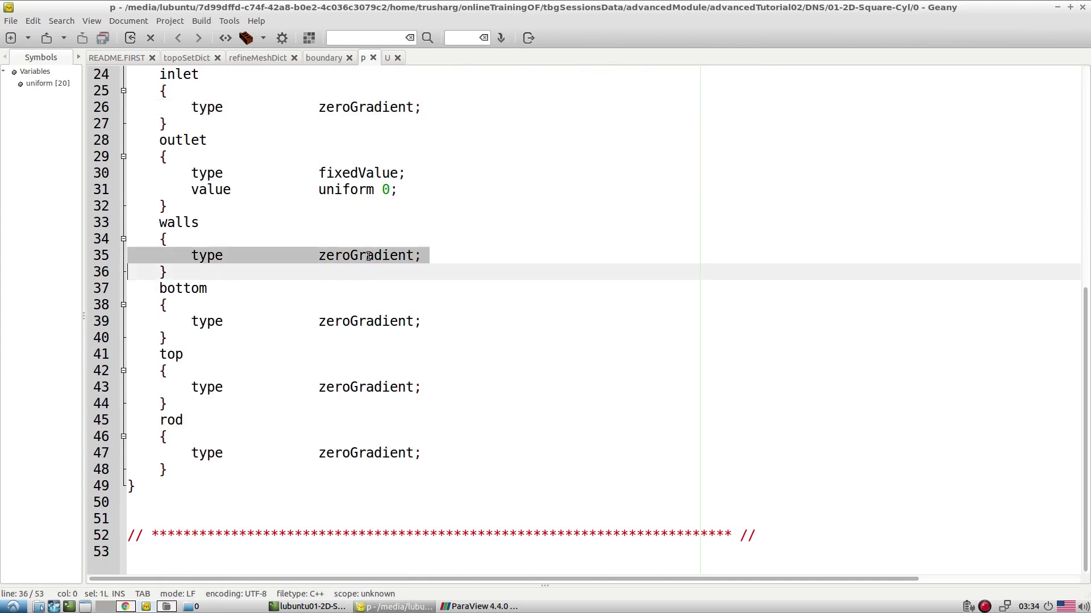
double_click(338, 452)
triple_click(426, 438)
left_click(446, 454, "shift")
left_click_drag(430, 307, 483, 402)
left_click(527, 374)
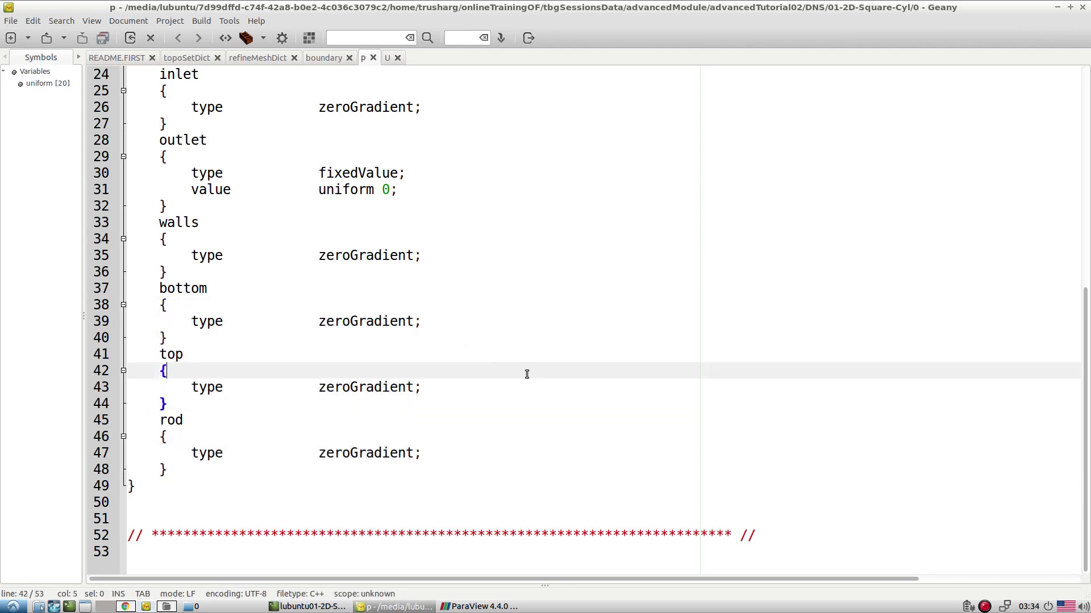
Switch to the file manager and open controlDict, fvSchemes and fvSolution from the case's system folder in Geany
left_click(194, 607)
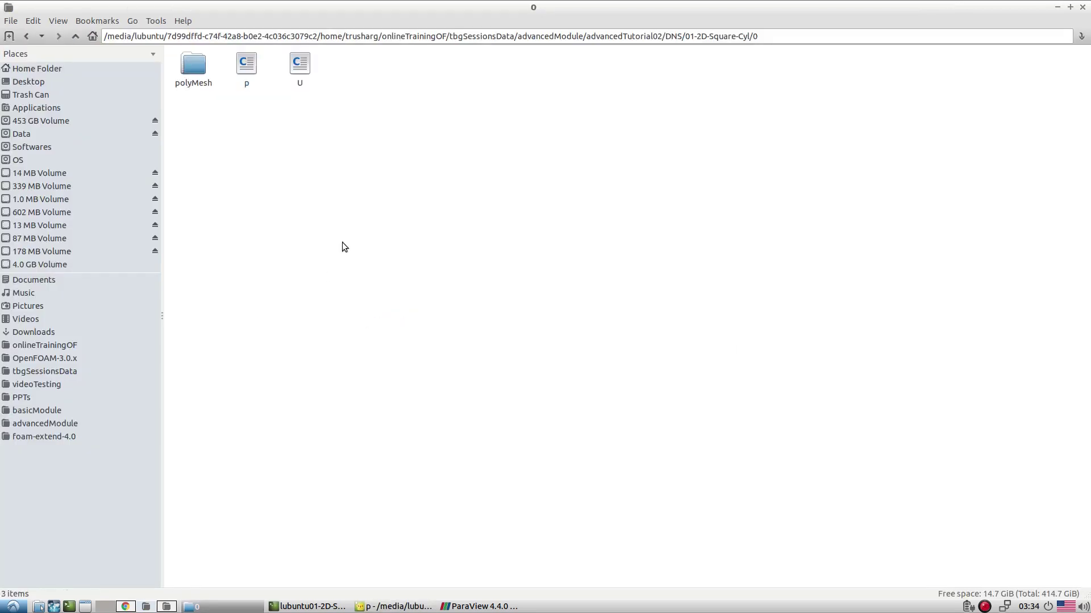
left_click(76, 37)
double_click(359, 72)
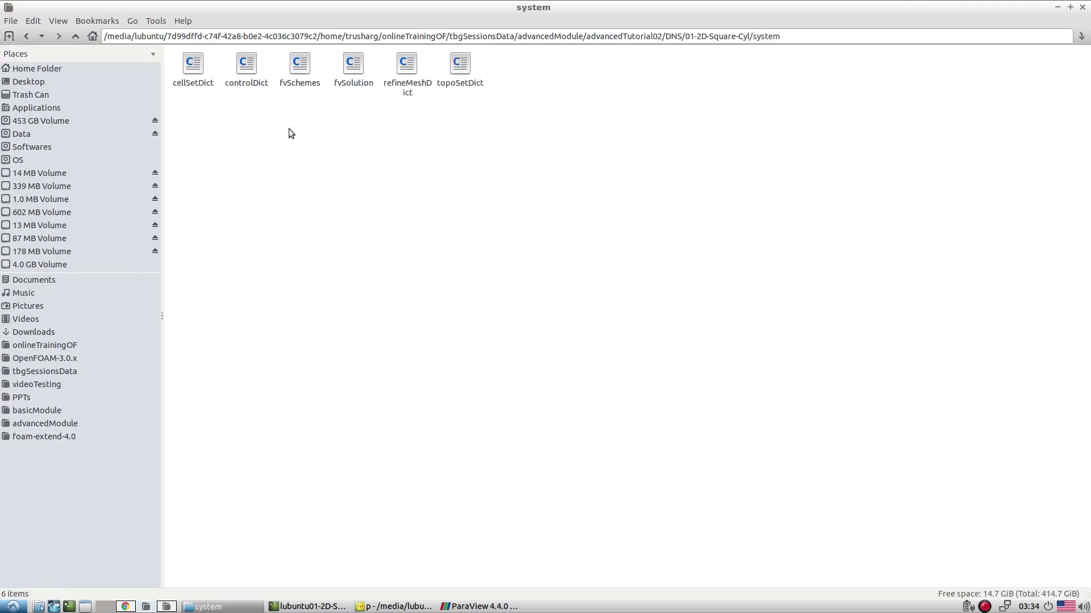
left_click_drag(247, 92, 342, 80)
right_click(343, 79)
left_click(371, 103)
Review the application, startFrom and writeControl settings in the controlDict file
left_click(433, 58)
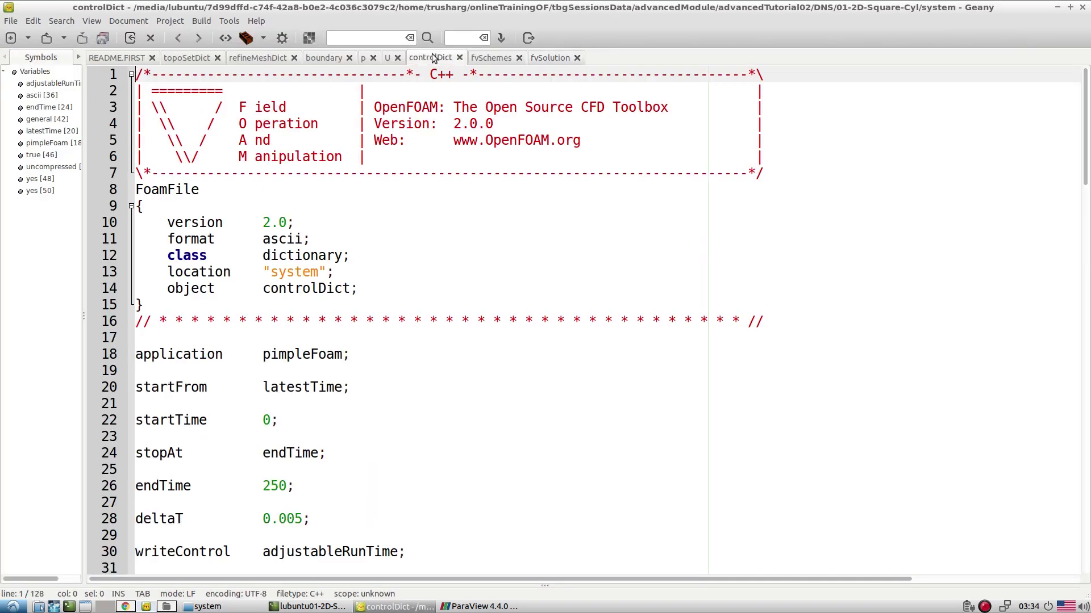
scroll(309, 259, "down", 3)
double_click(296, 208)
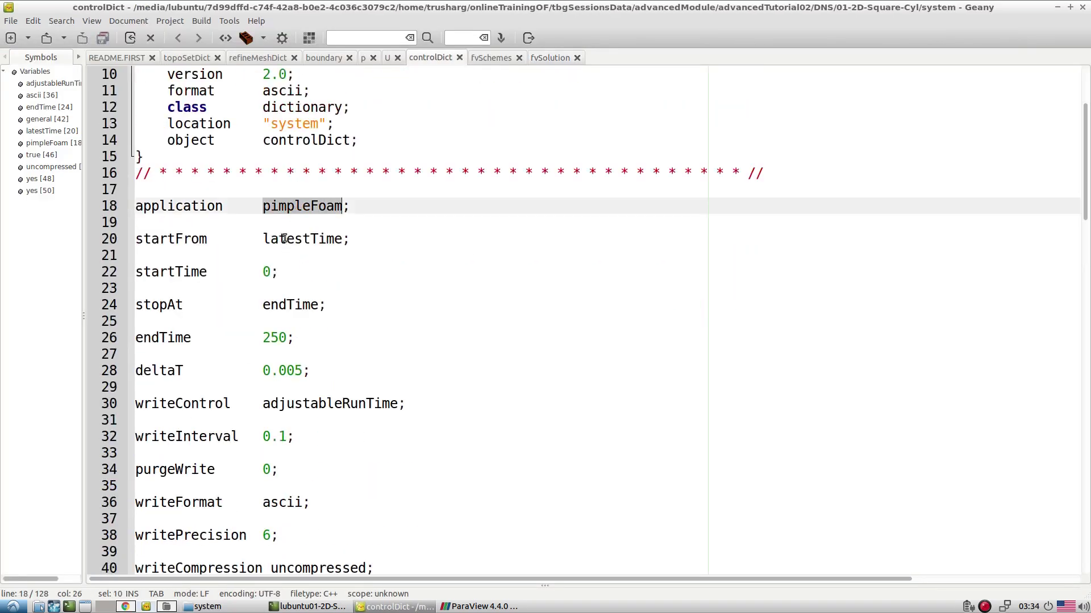
double_click(284, 238)
scroll(286, 364, "down", 5)
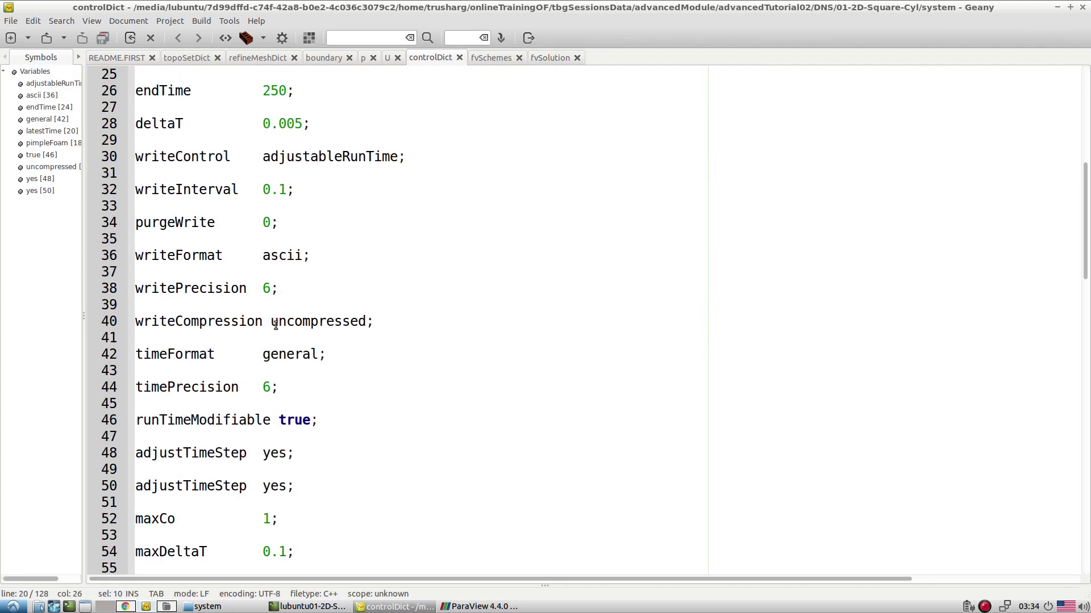
double_click(283, 157)
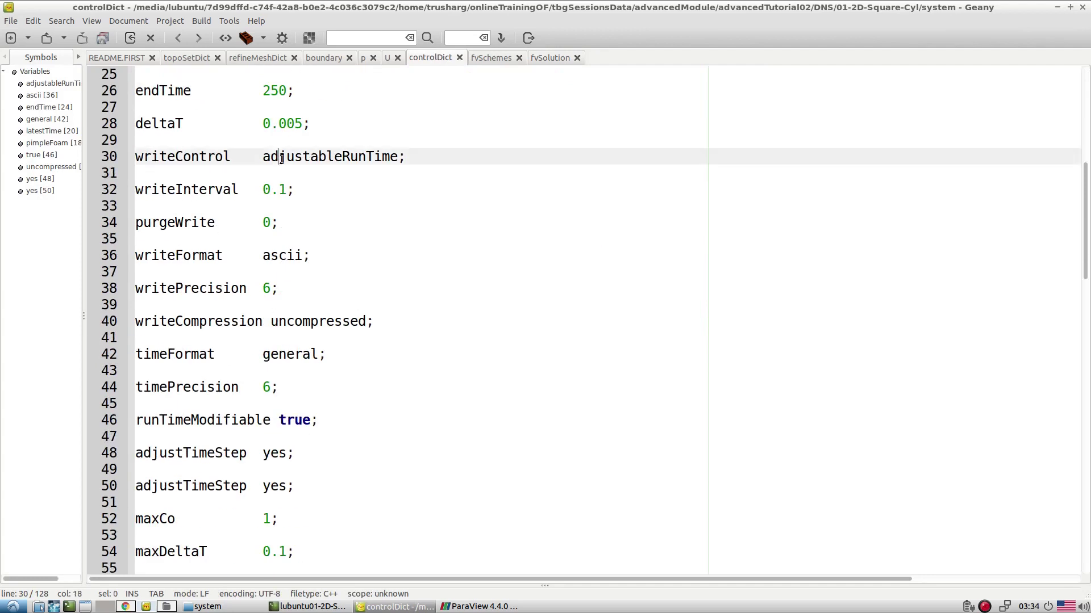
Review the adjustTimeStep, maxCo and maxDeltaT settings in the controlDict file
scroll(281, 425, "down", 1)
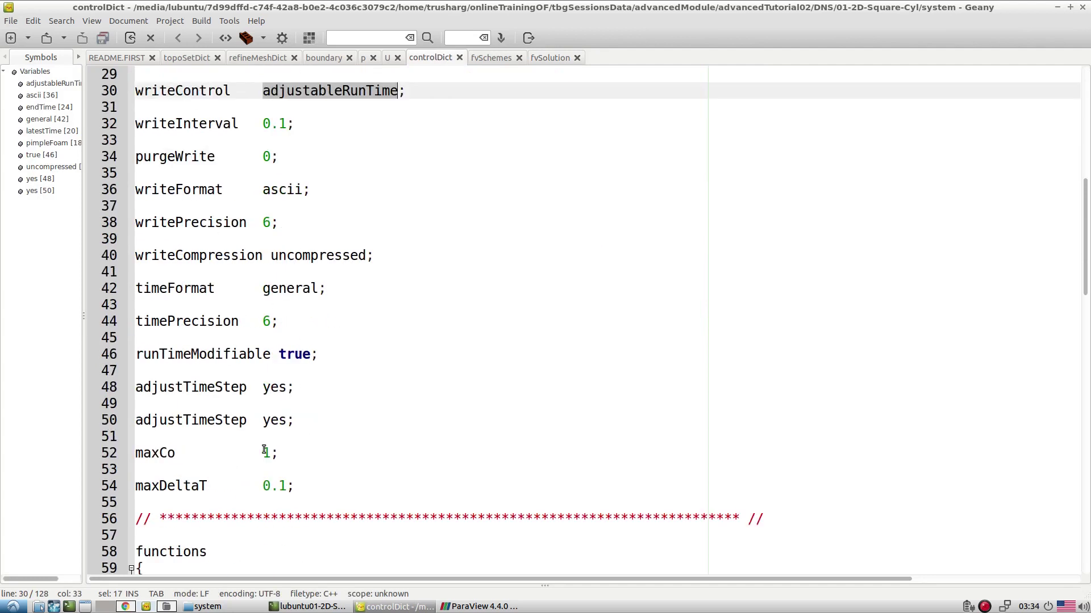
double_click(271, 390)
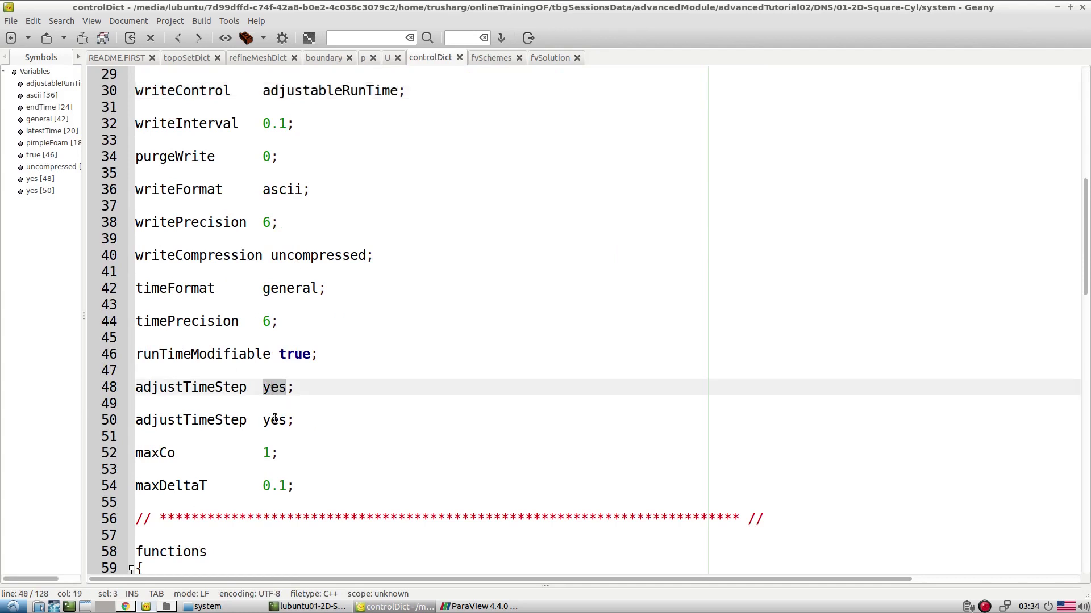
double_click(274, 418)
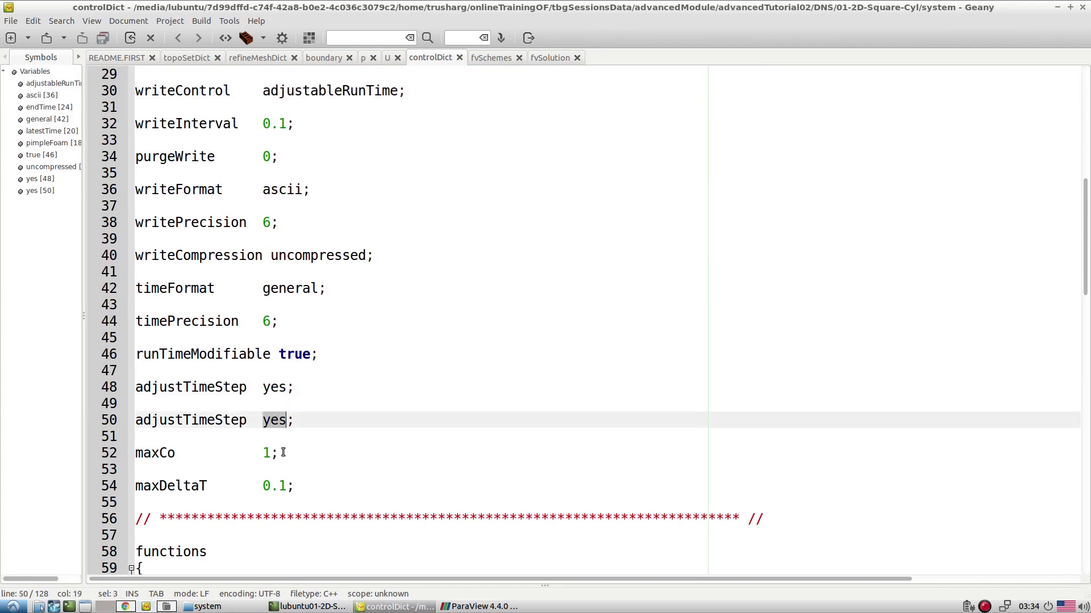
left_click_drag(295, 453, 199, 452)
left_click(365, 467)
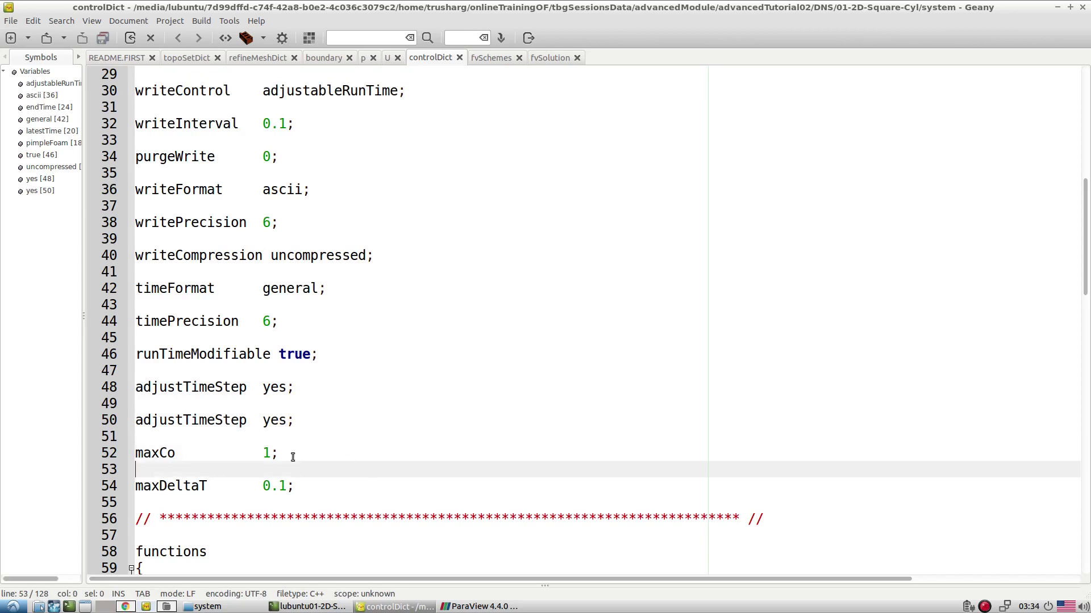
left_click(270, 452)
key("End")
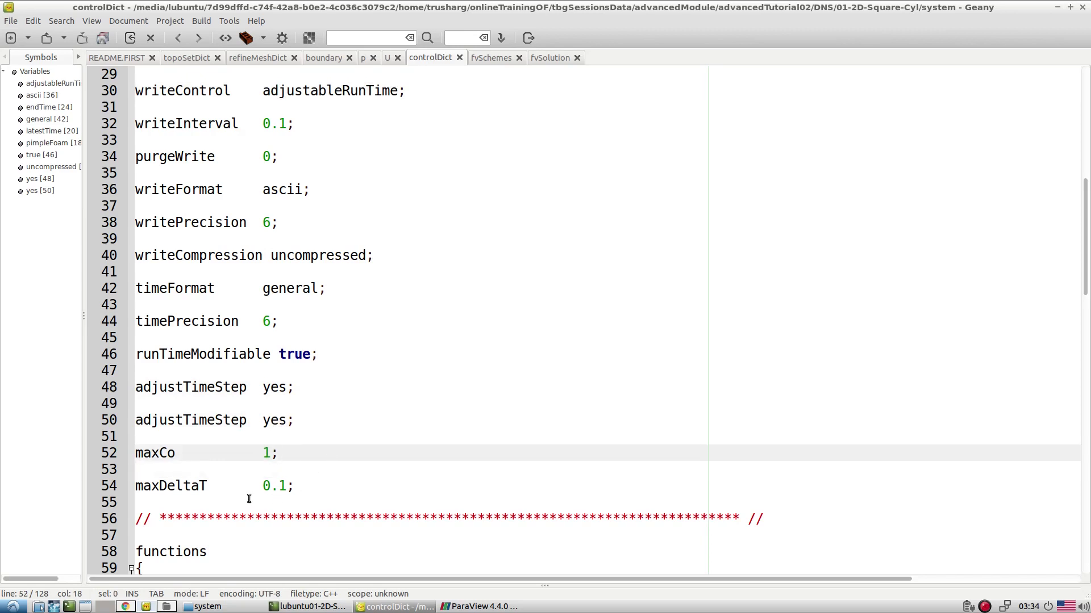
Review the maxDeltaT, writeControl and writeInterval settings in the controlDict file
left_click_drag(260, 487, 287, 486)
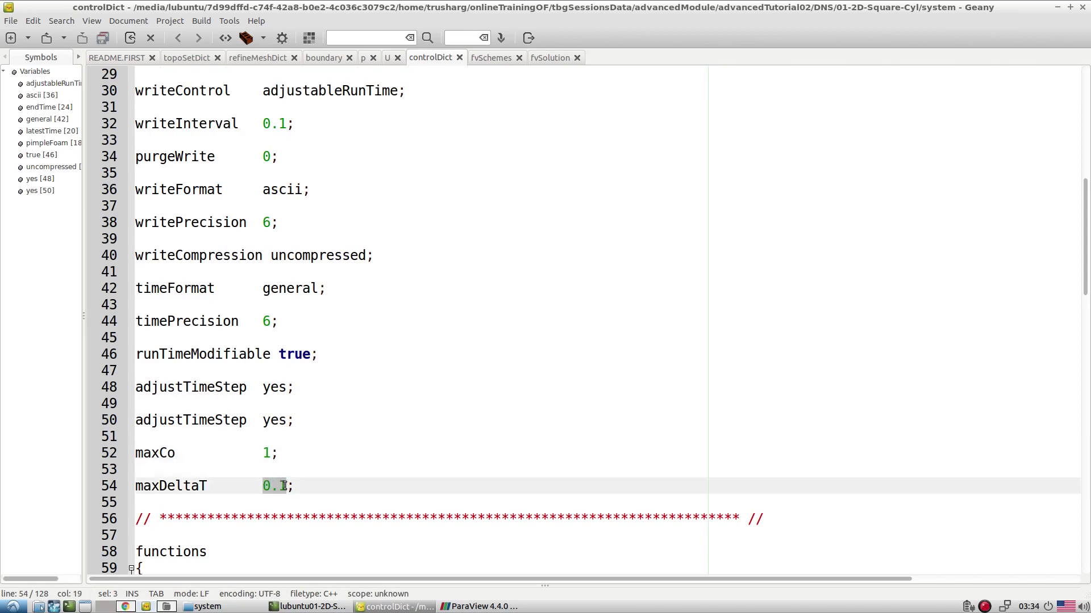
scroll(360, 380, "up", 2)
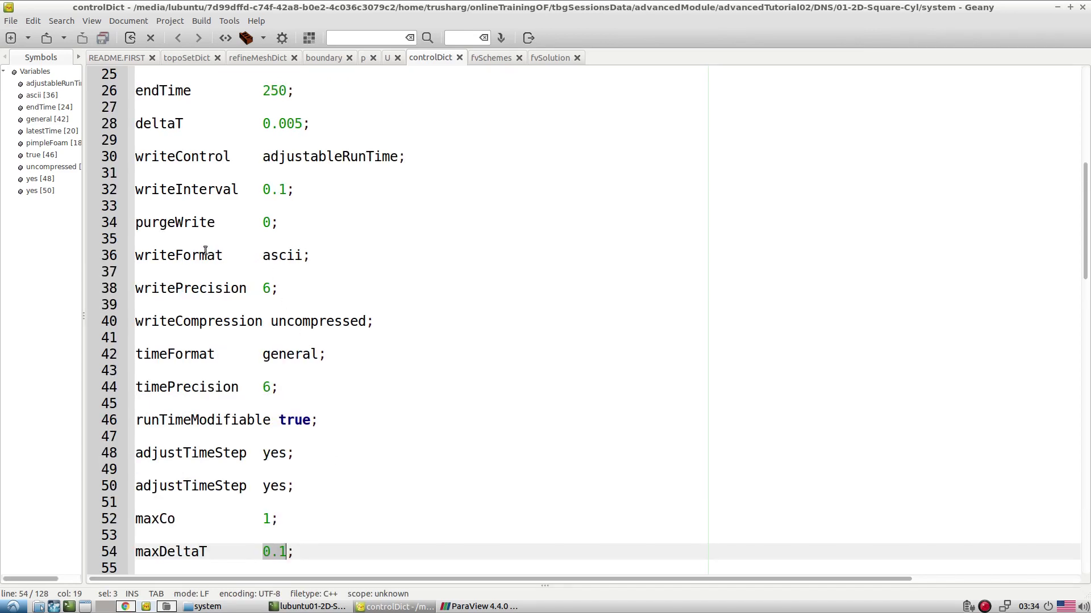
double_click(339, 158)
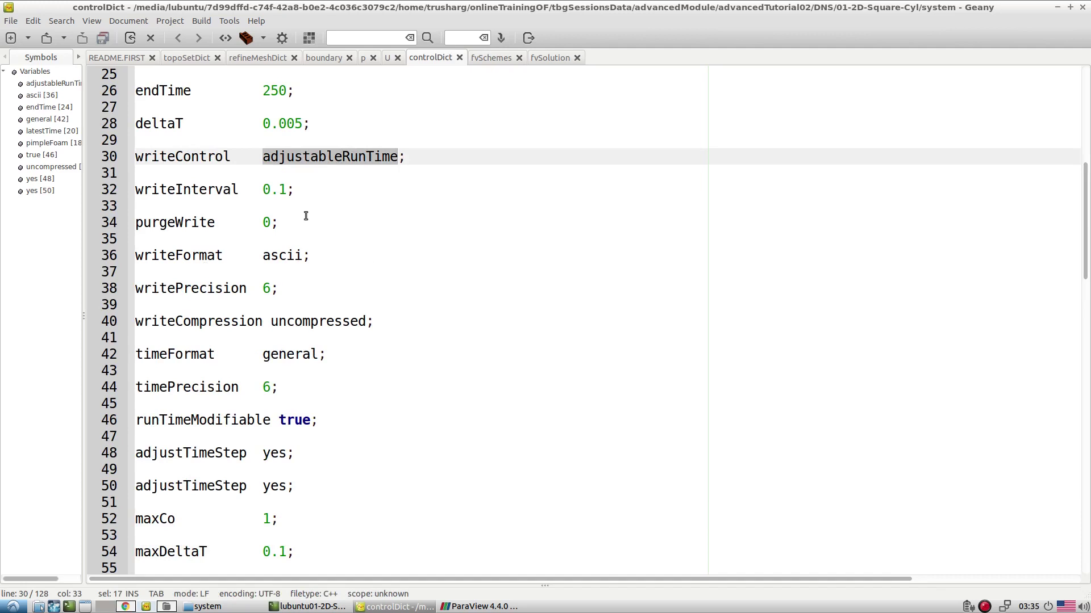
left_click(293, 193)
left_click_drag(265, 193, 287, 193)
scroll(335, 193, "down", 2)
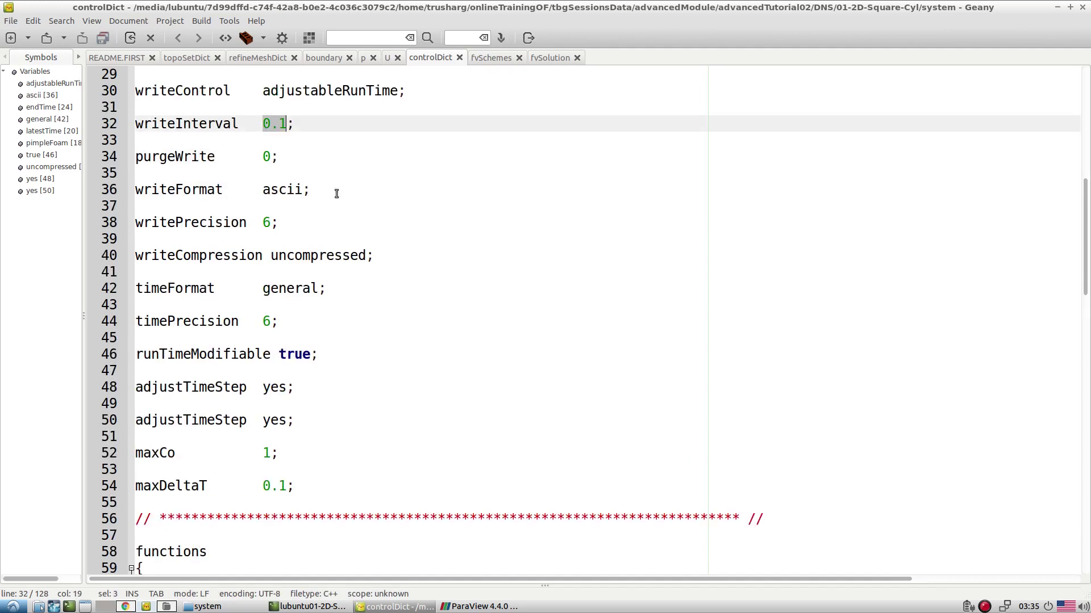
Review the probes function in controlDict, including its sampled fields and probeLocations coordinates
scroll(337, 194, "down", 8)
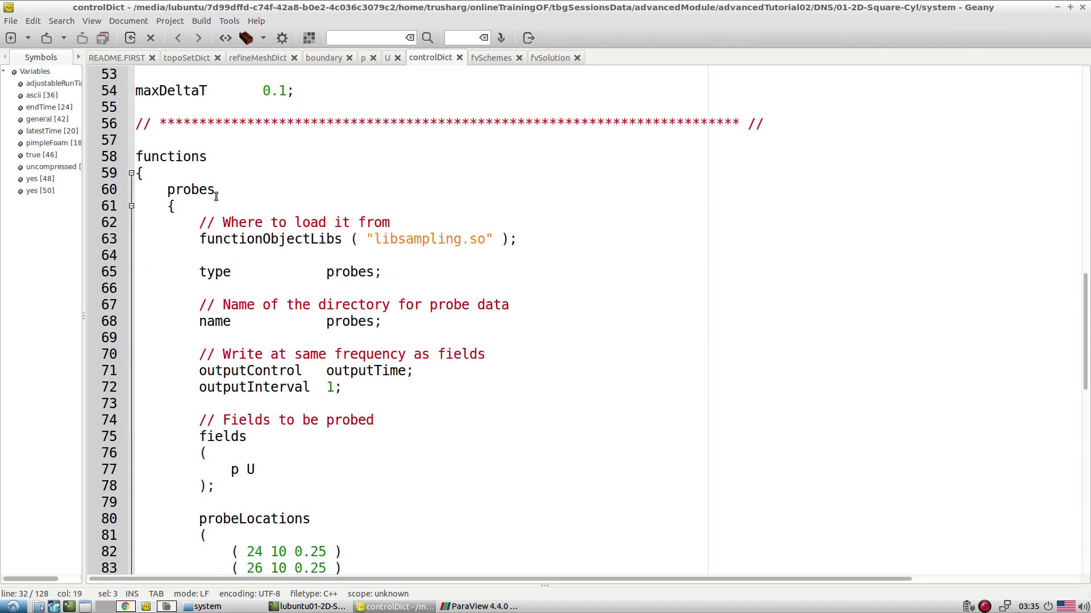
left_click(212, 180)
scroll(242, 206, "down", 2)
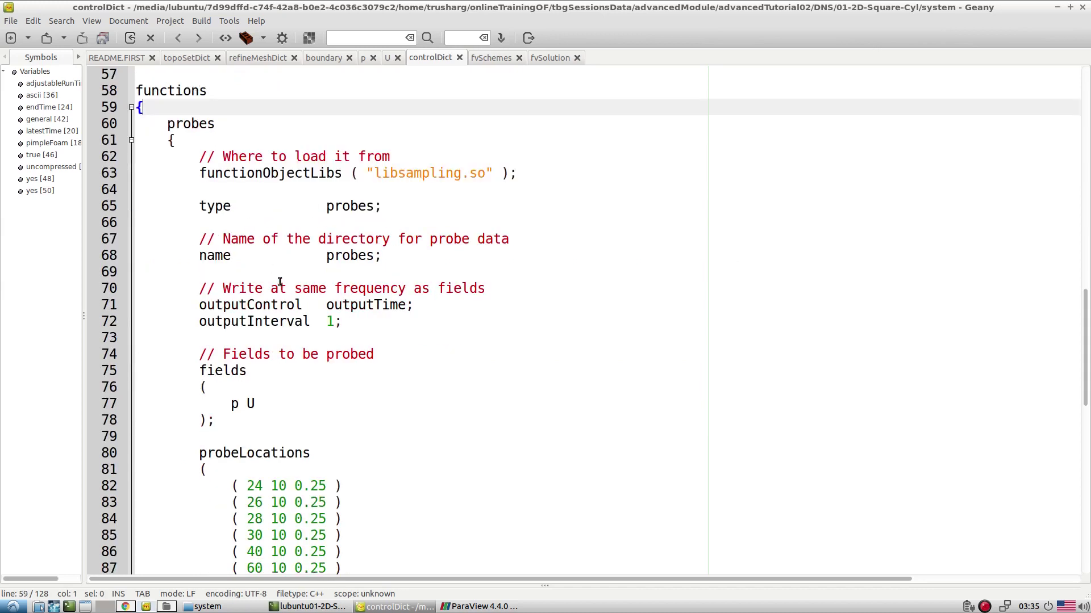
scroll(280, 281, "down", 2)
left_click_drag(246, 419, 335, 519)
Switch to ParaView, turn on the axes grid for the domain and orient the view along the -Z direction
left_click(480, 607)
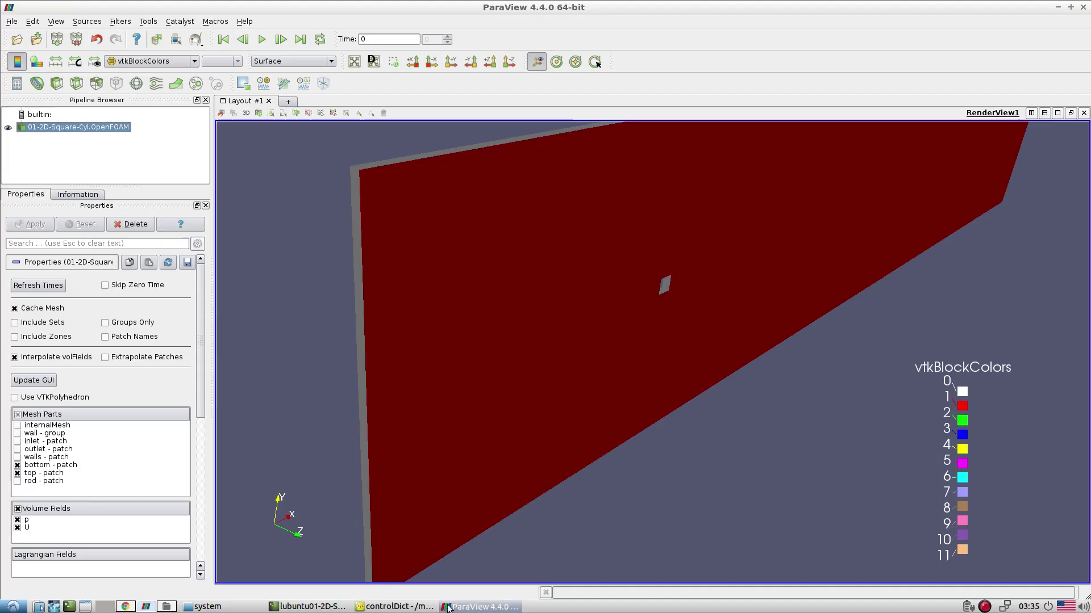
left_click_drag(505, 410, 159, 449)
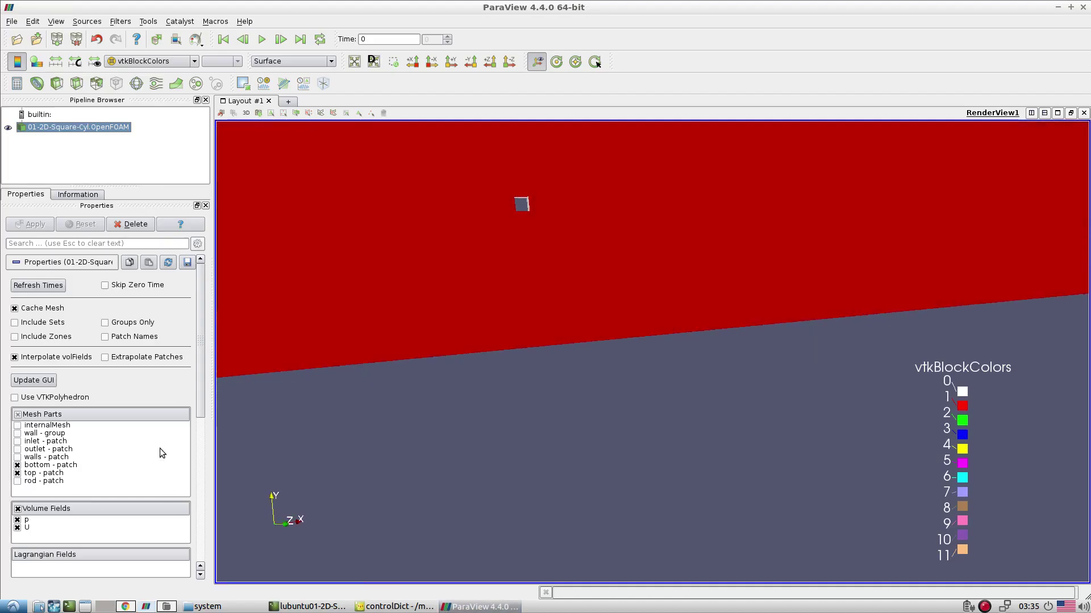
left_click_drag(199, 411, 188, 559)
left_click(9, 483)
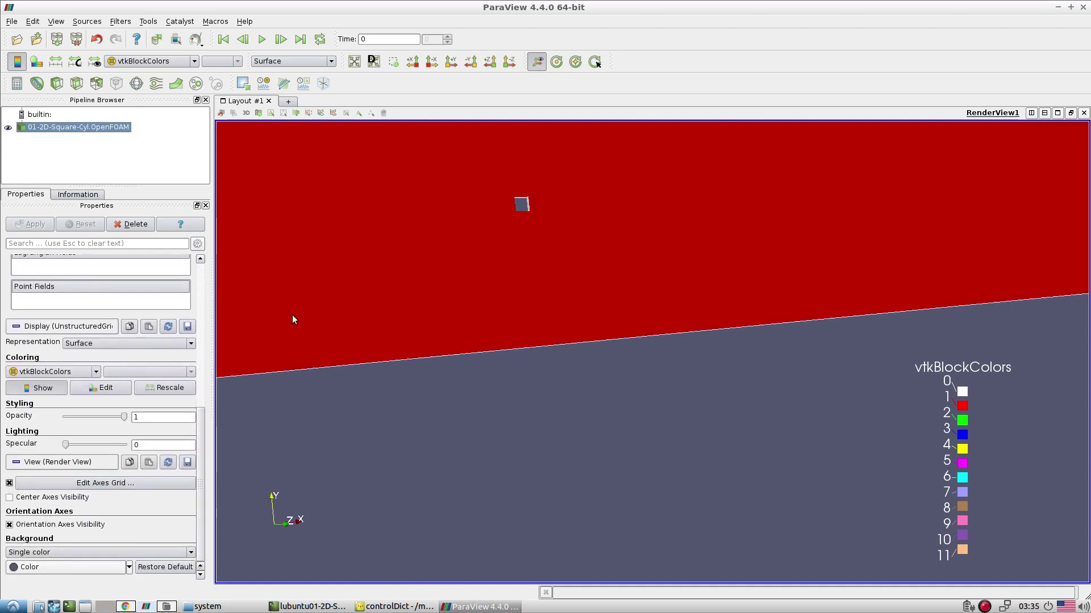
scroll(426, 329, "down", 5)
left_click_drag(438, 316, 435, 311)
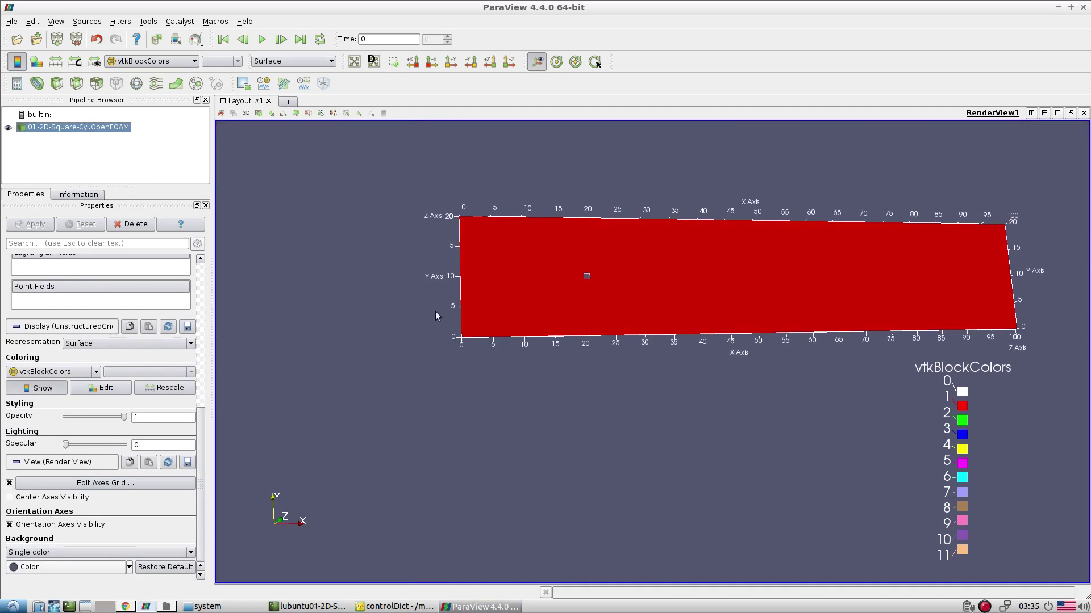
left_click(509, 61)
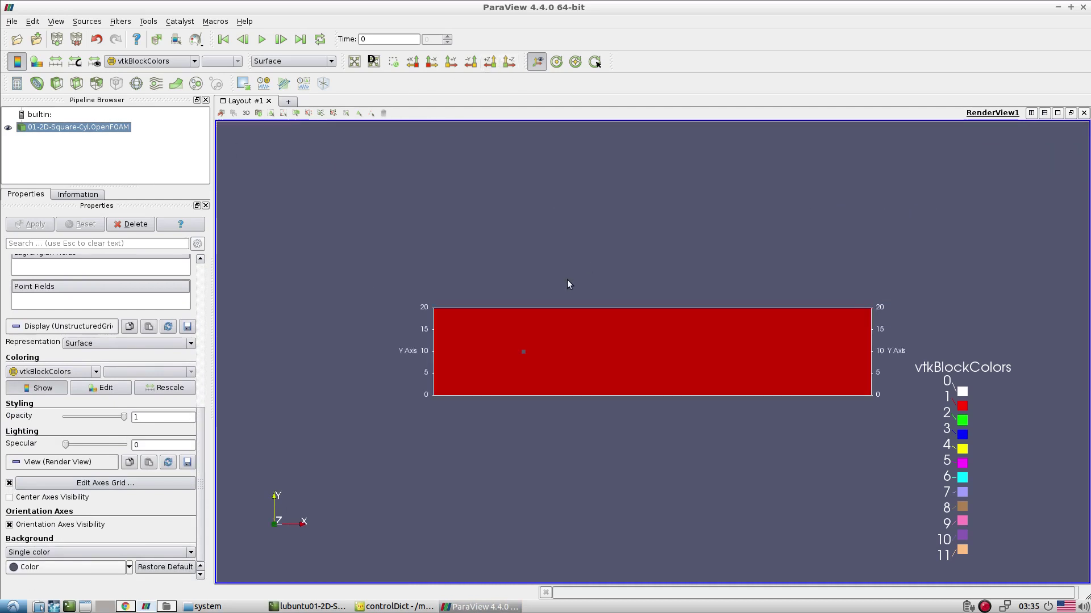
Compare the probeLocations coordinates in controlDict with the domain downstream of the square cylinder in ParaView
scroll(574, 306, "up", 2)
scroll(581, 340, "up", 5)
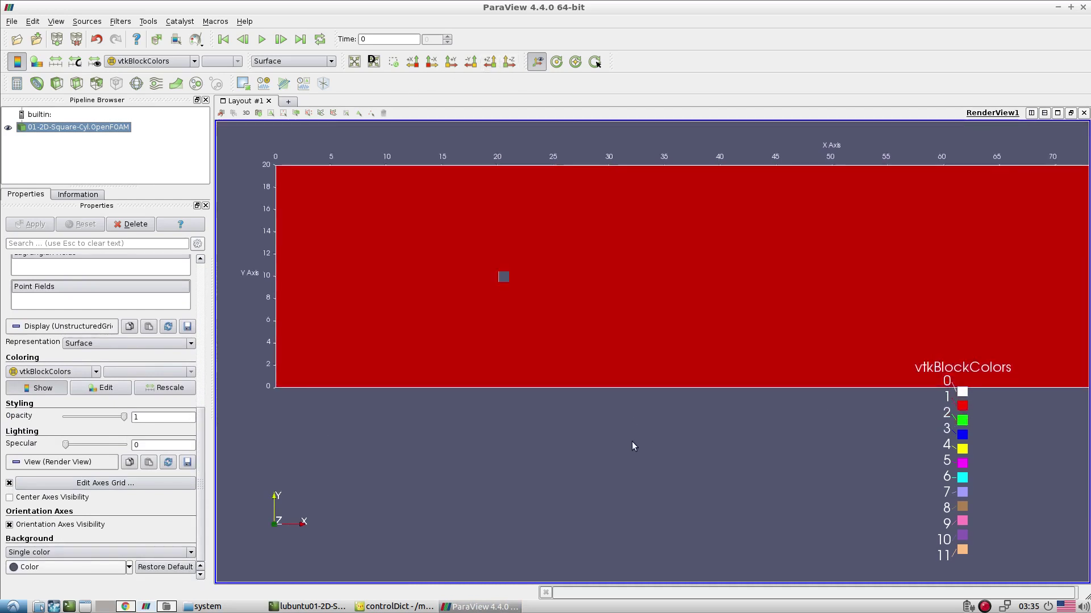
scroll(441, 312, "up", 3)
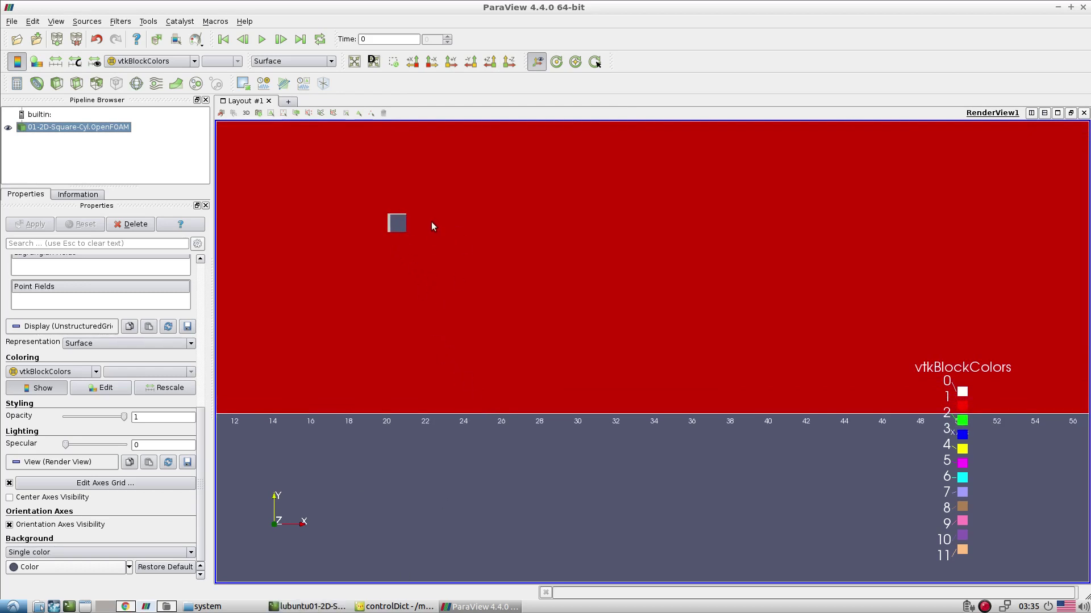
left_click(395, 607)
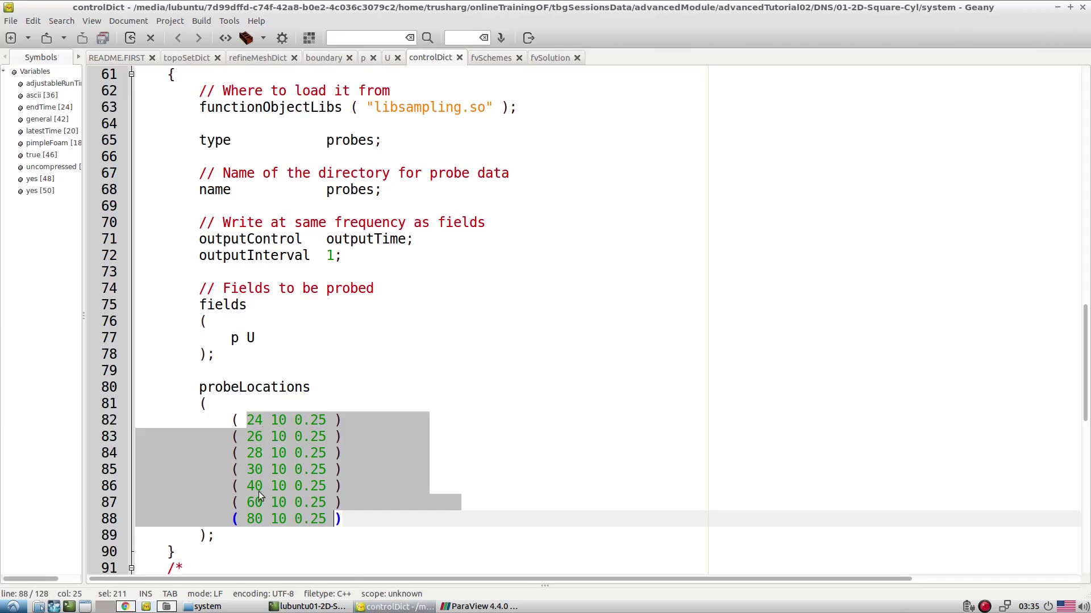
left_click(480, 606)
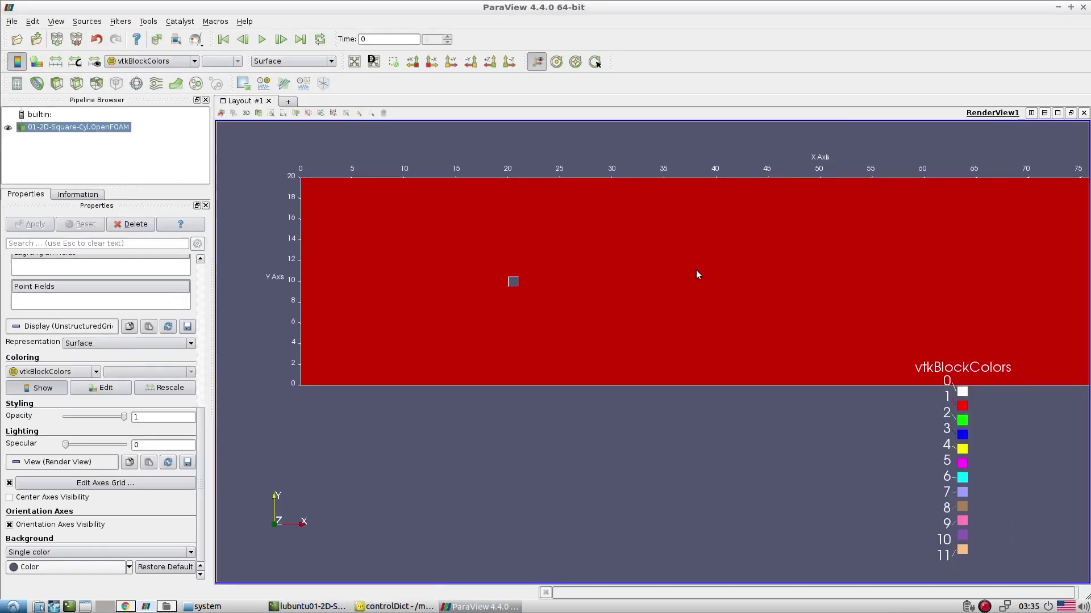
Return to controlDict in Geany and review the commented-out fieldAverage block from its start to its end
left_click(392, 607)
scroll(281, 338, "down", 5)
scroll(281, 337, "down", 5)
scroll(273, 296, "up", 1)
left_click(160, 141)
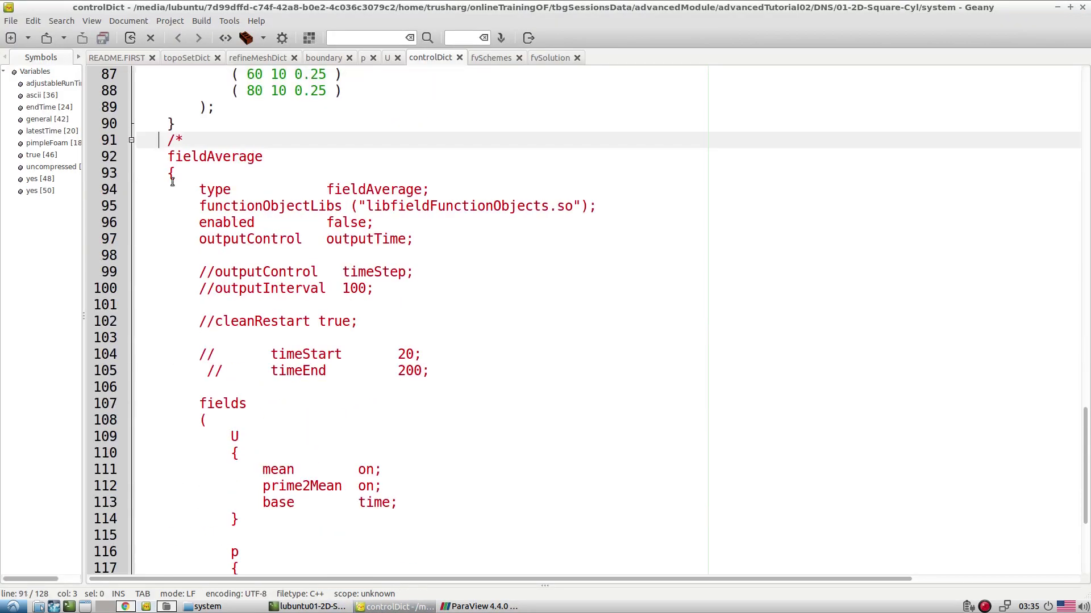
scroll(177, 209, "down", 4)
left_click(194, 476)
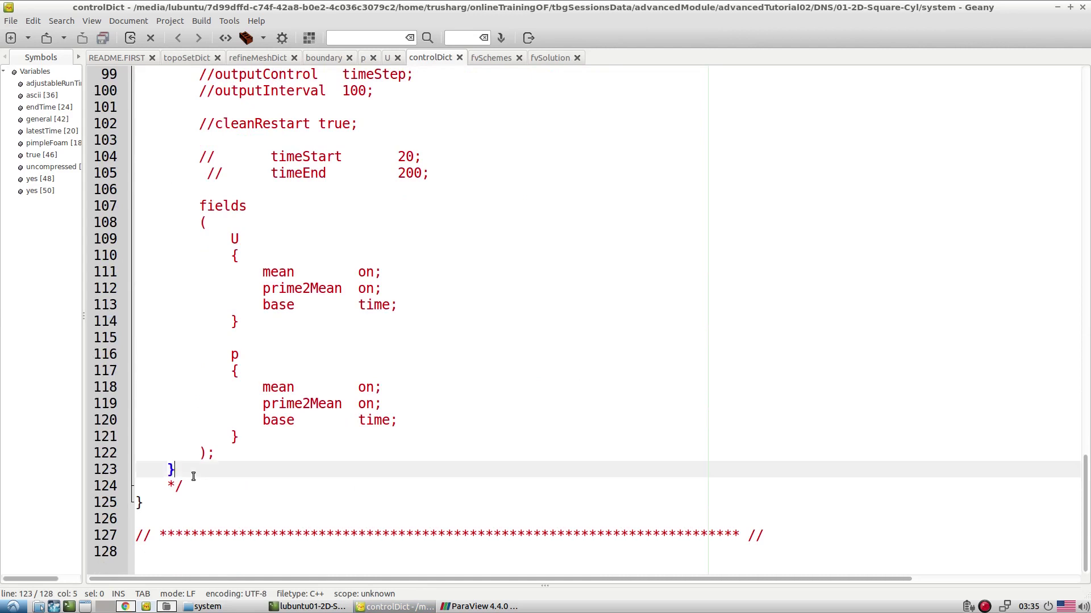
Recheck the probes block against the commented-out fieldAverage block and its U and p averaging entries
scroll(248, 373, "up", 10)
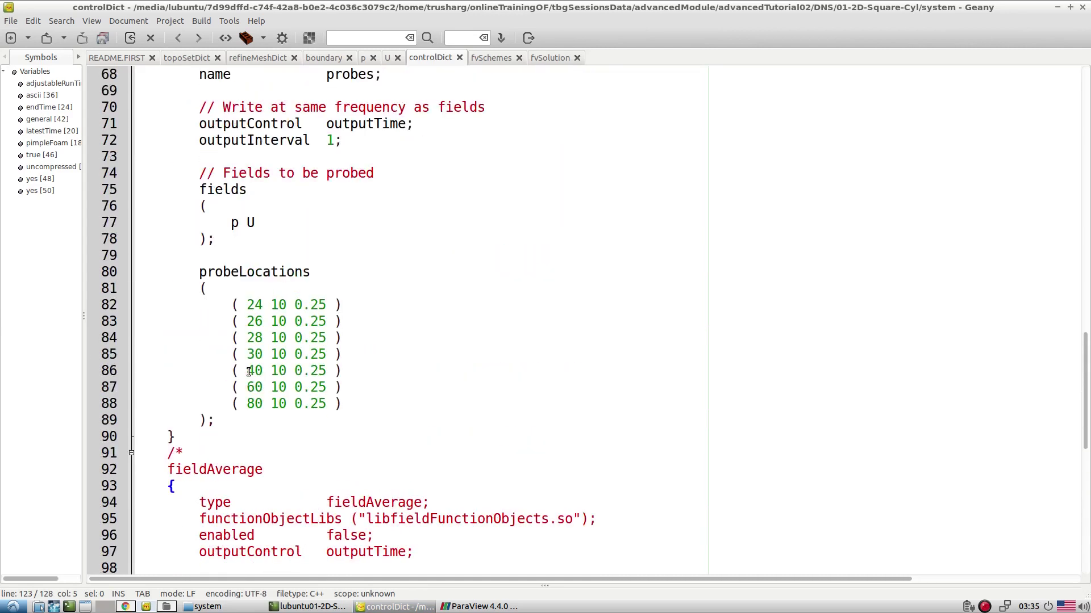
scroll(248, 373, "up", 4)
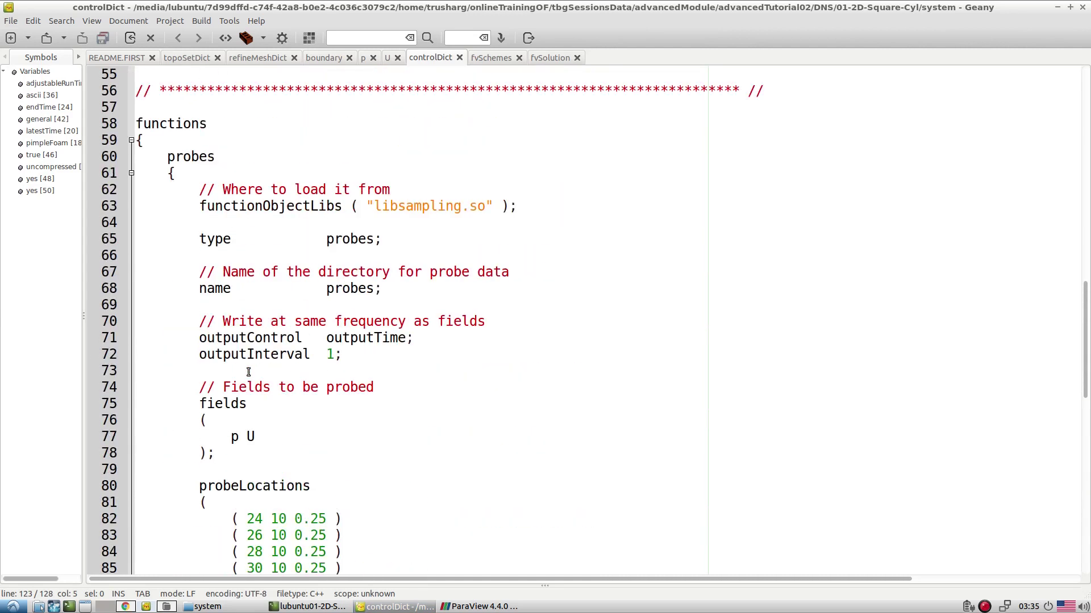
scroll(248, 372, "down", 7)
left_click(208, 291)
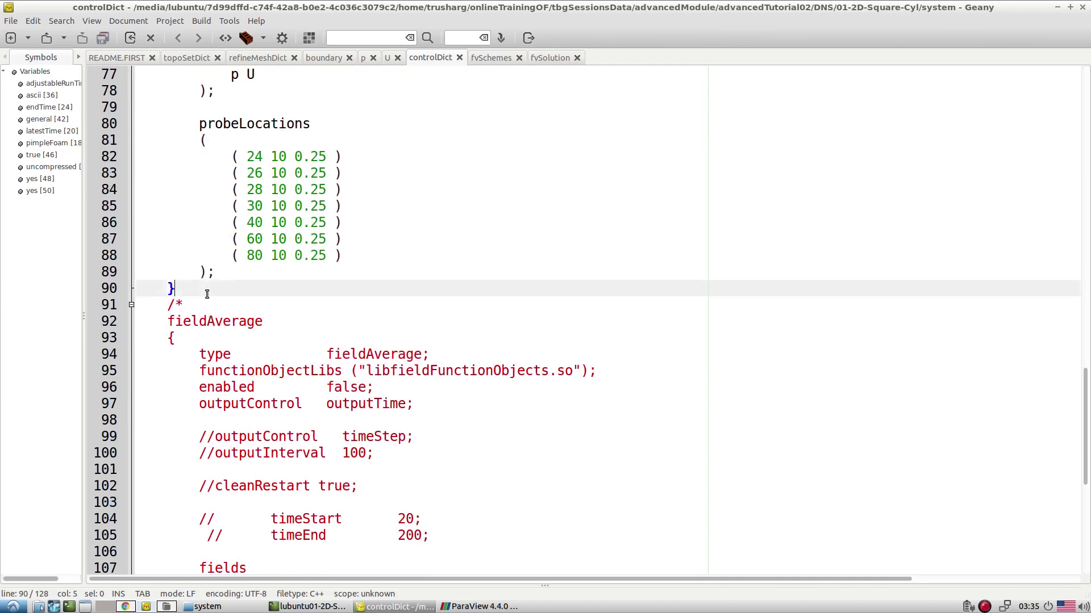
scroll(313, 357, "down", 1)
scroll(313, 357, "down", 6)
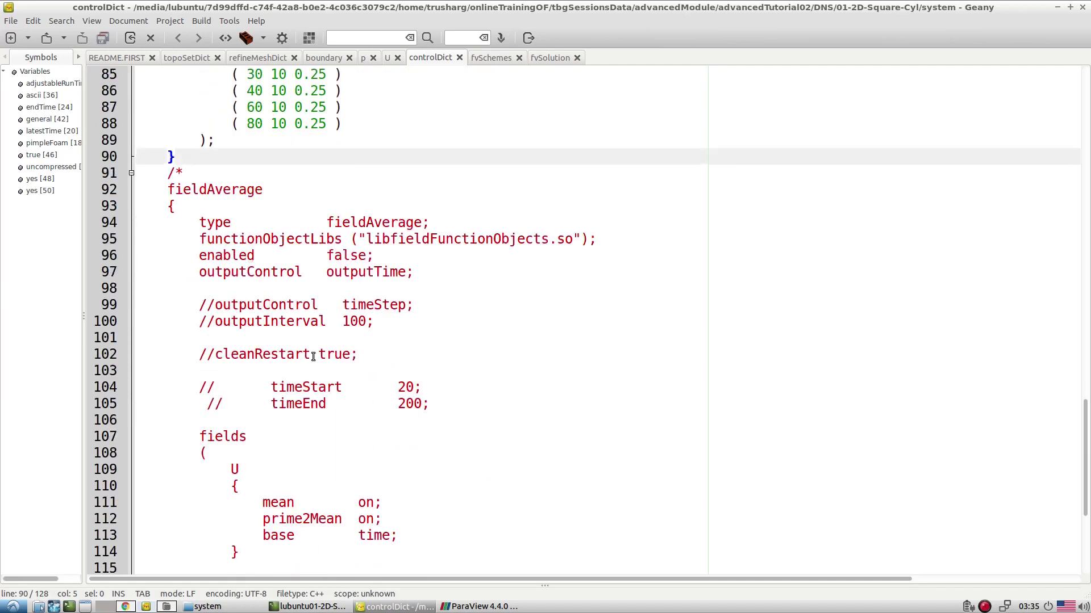
left_click(188, 472)
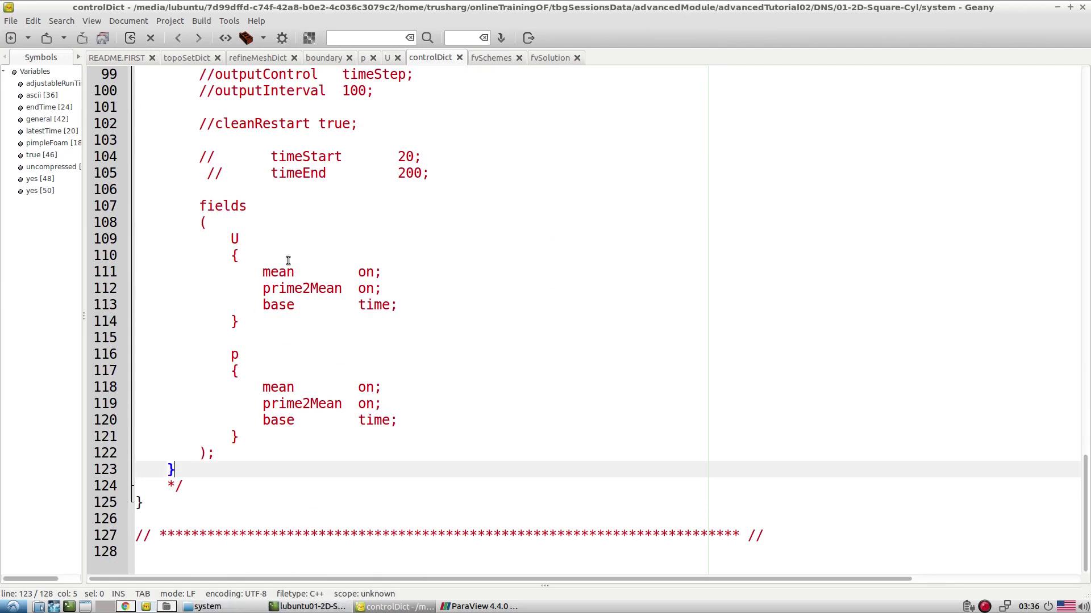
Bring up the fvSchemes file and review its ddtSchemes and gradSchemes entries
left_click(487, 59)
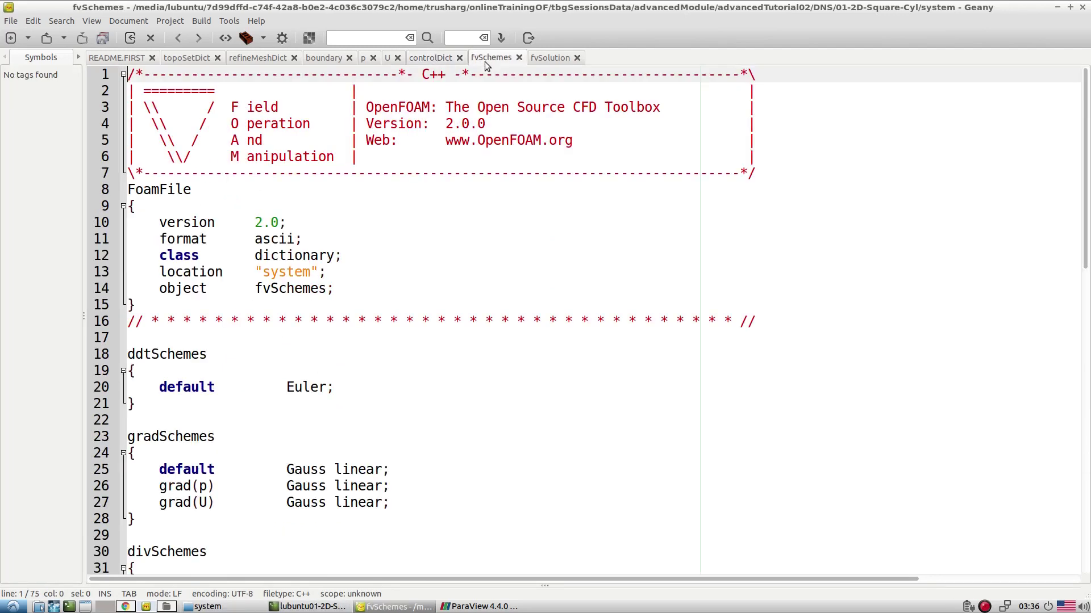
scroll(452, 290, "down", 3)
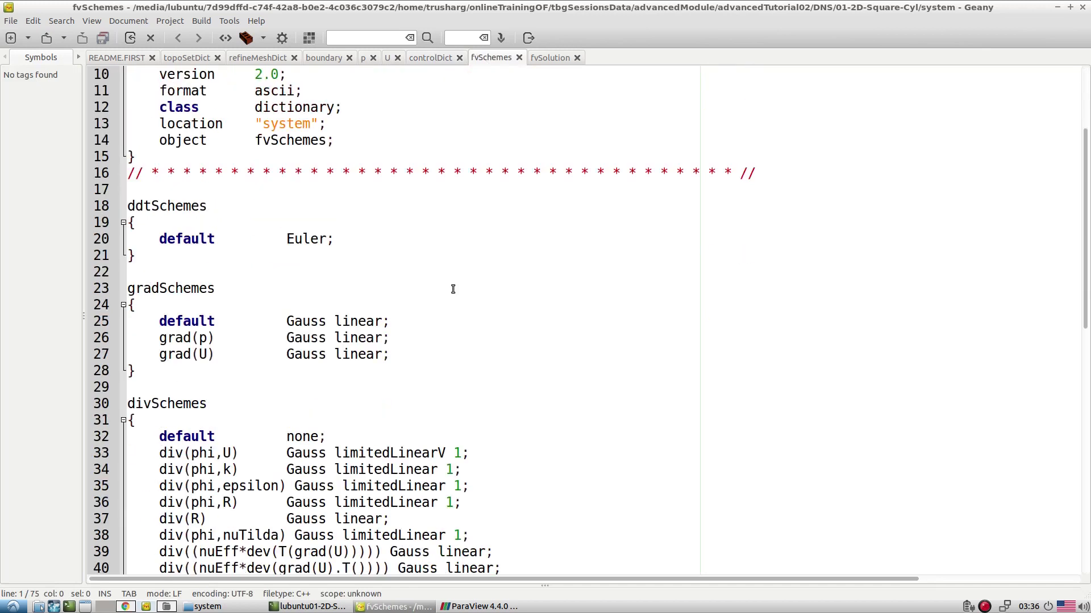
double_click(336, 323)
Review the divSchemes entries in fvSchemes, checking the limitedLinearV and limitedLinear schemes for U, k and epsilon
scroll(378, 381, "down", 3)
triple_click(404, 308)
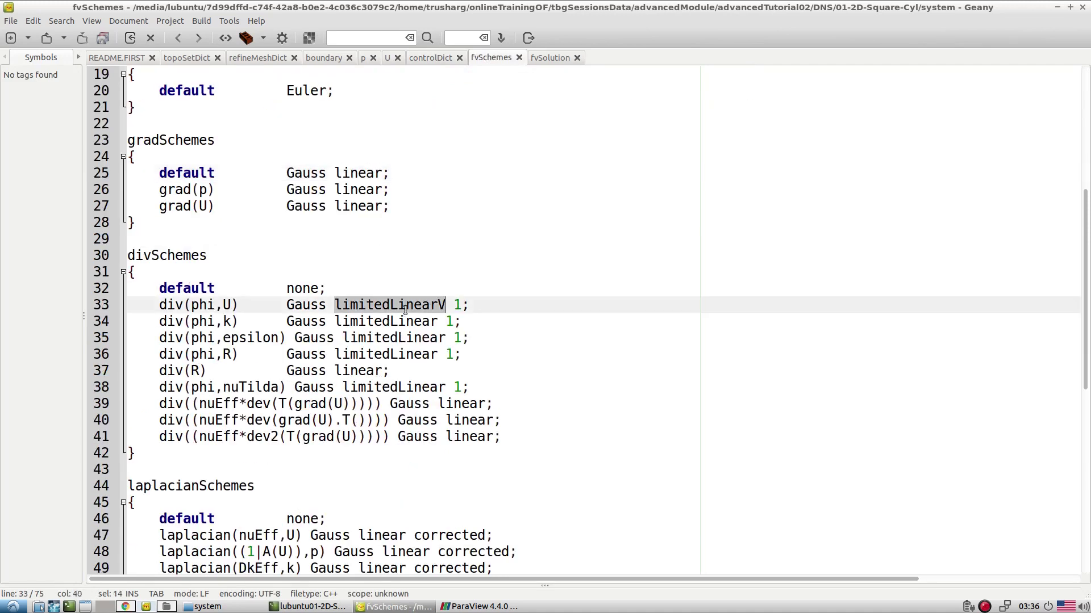
left_click(397, 356)
left_click_drag(511, 436, 83, 312)
left_click(309, 321)
double_click(406, 304)
double_click(421, 321)
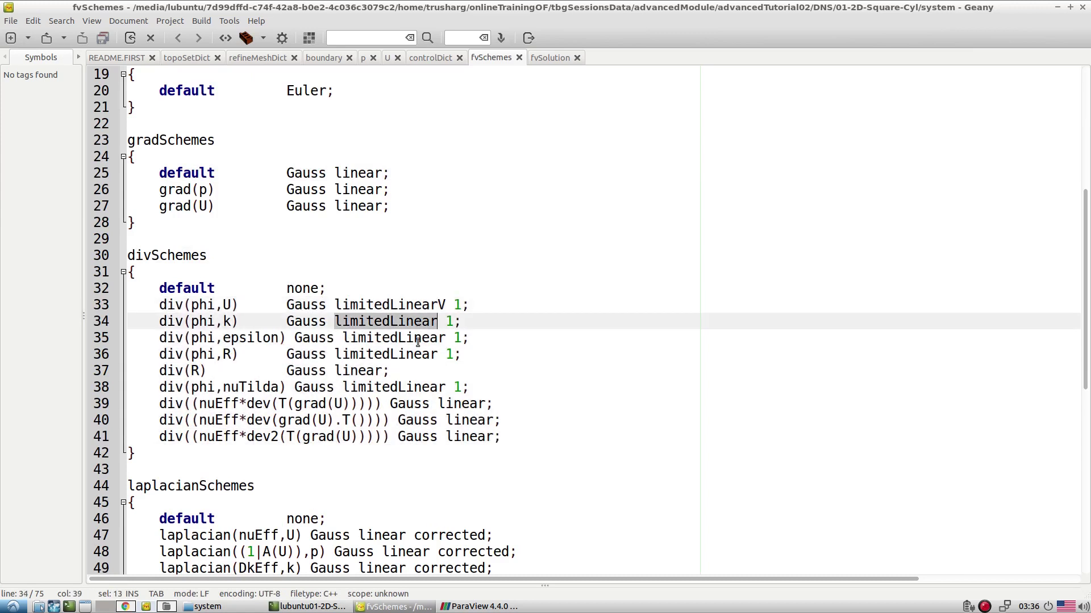
double_click(418, 338)
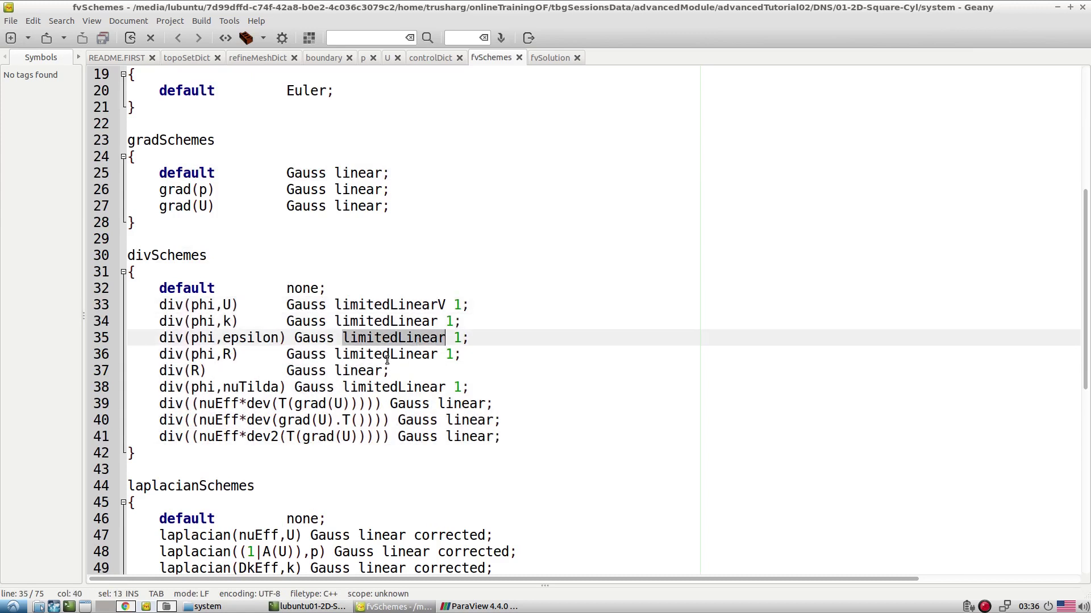
Review the laplacianSchemes, interpolationSchemes, snGradSchemes and fluxRequired entries in fvSchemes
scroll(387, 358, "down", 3)
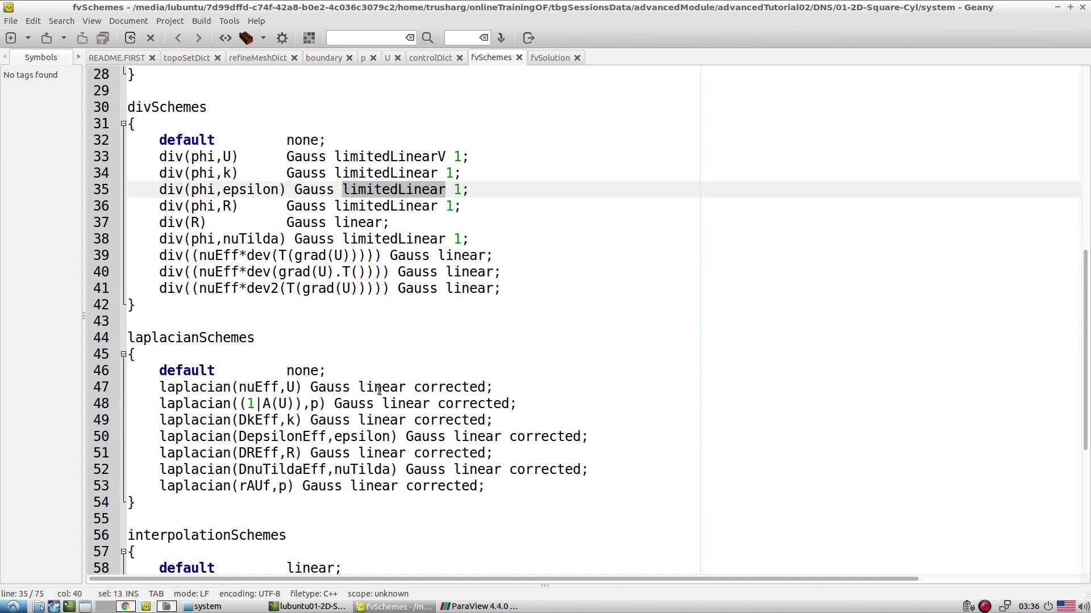
triple_click(337, 387)
scroll(443, 402, "down", 5)
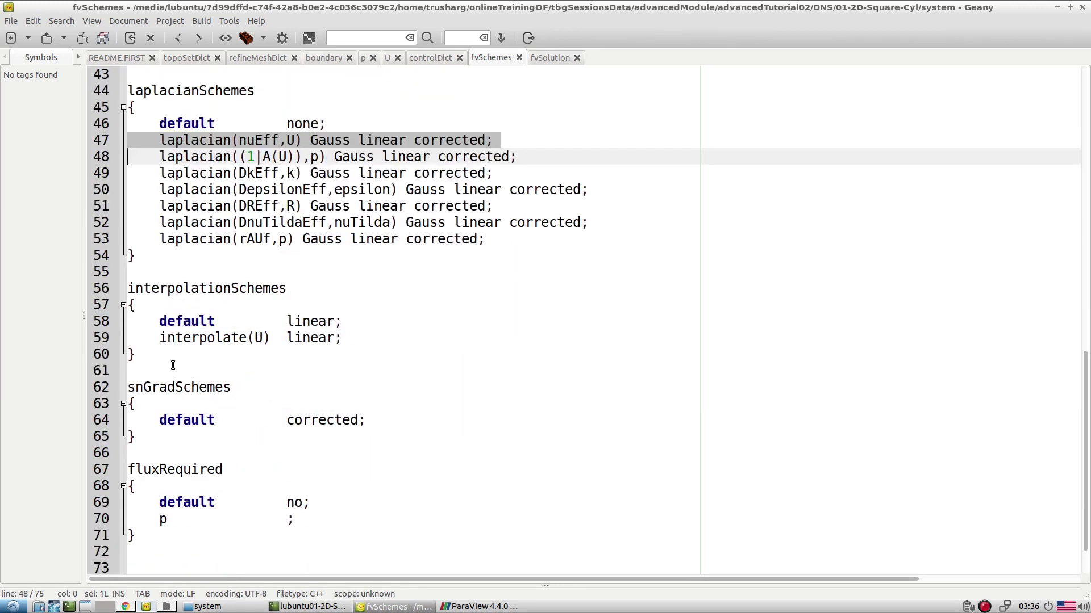
double_click(306, 338)
scroll(316, 358, "down", 1)
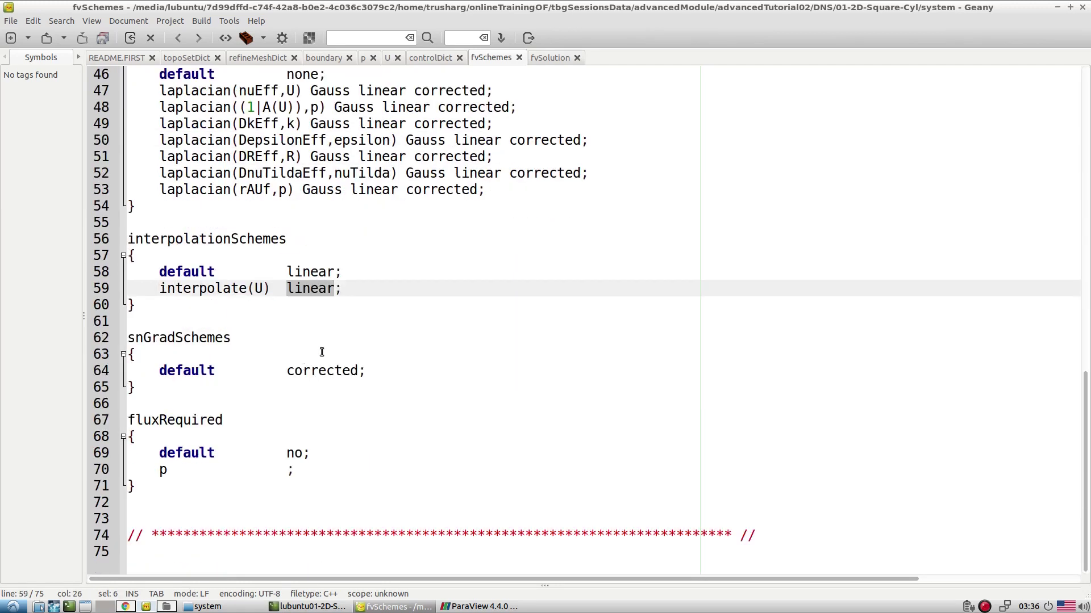
Bring up the fvSolution file and review the solver and relTol settings for p and pFinal
left_click(548, 59)
scroll(459, 184, "down", 3)
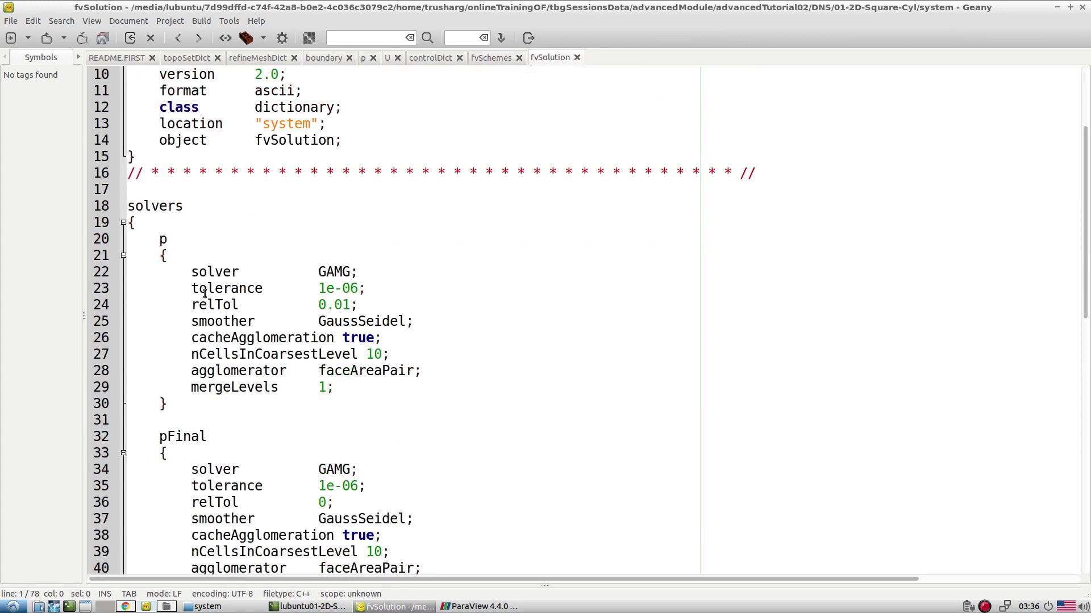
double_click(332, 272)
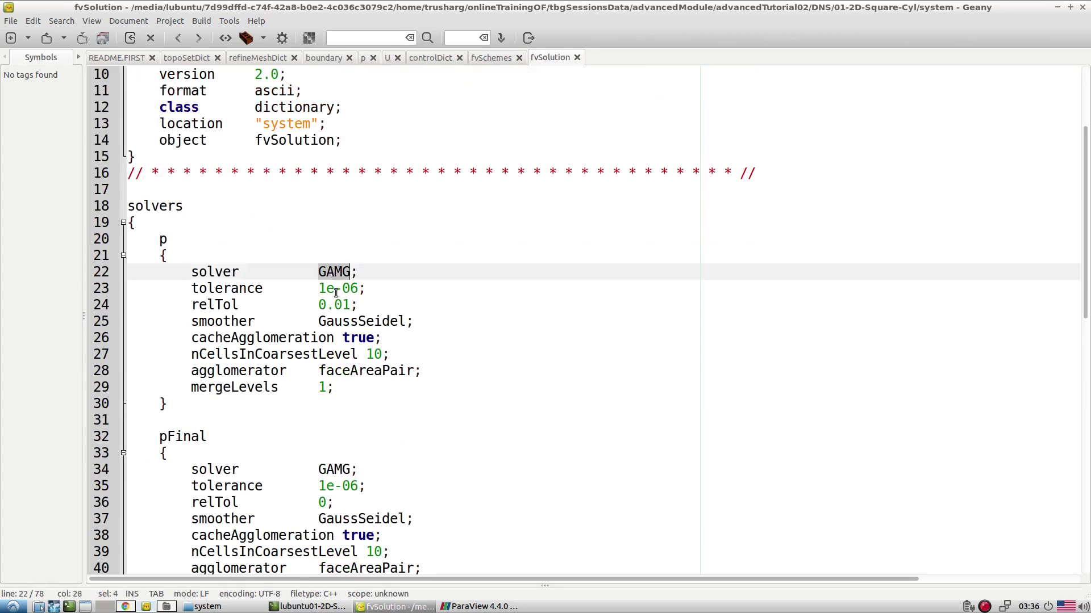
scroll(332, 274, "down", 3)
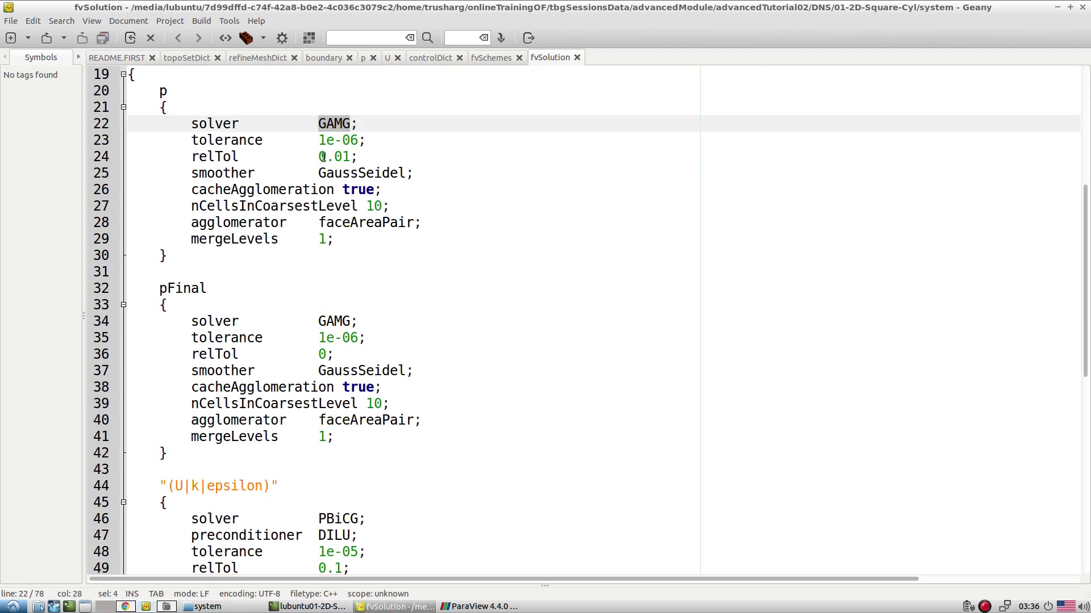
left_click_drag(318, 157, 353, 155)
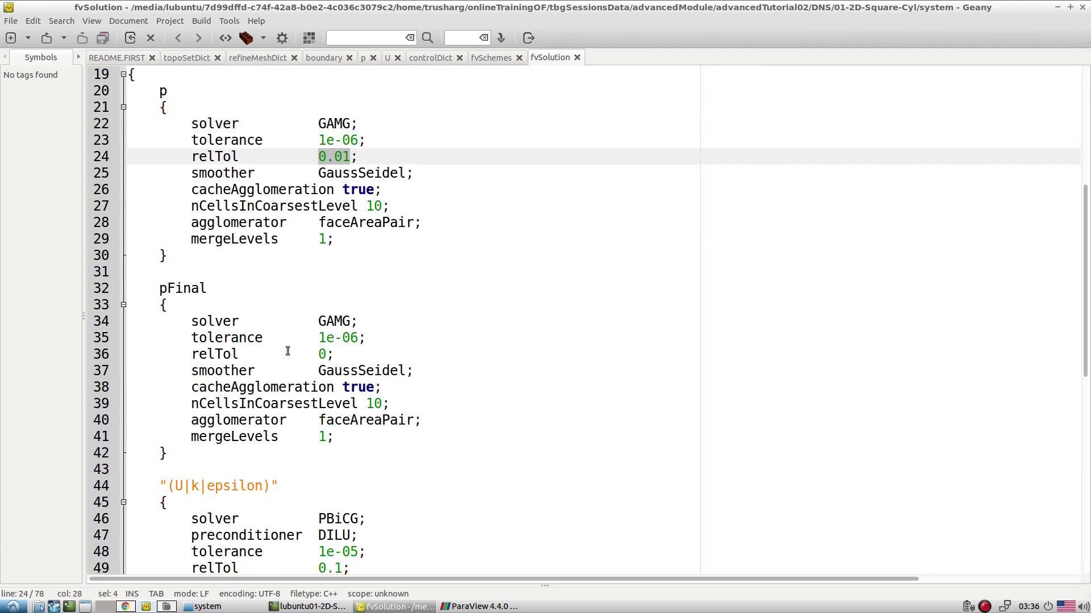
left_click(310, 358)
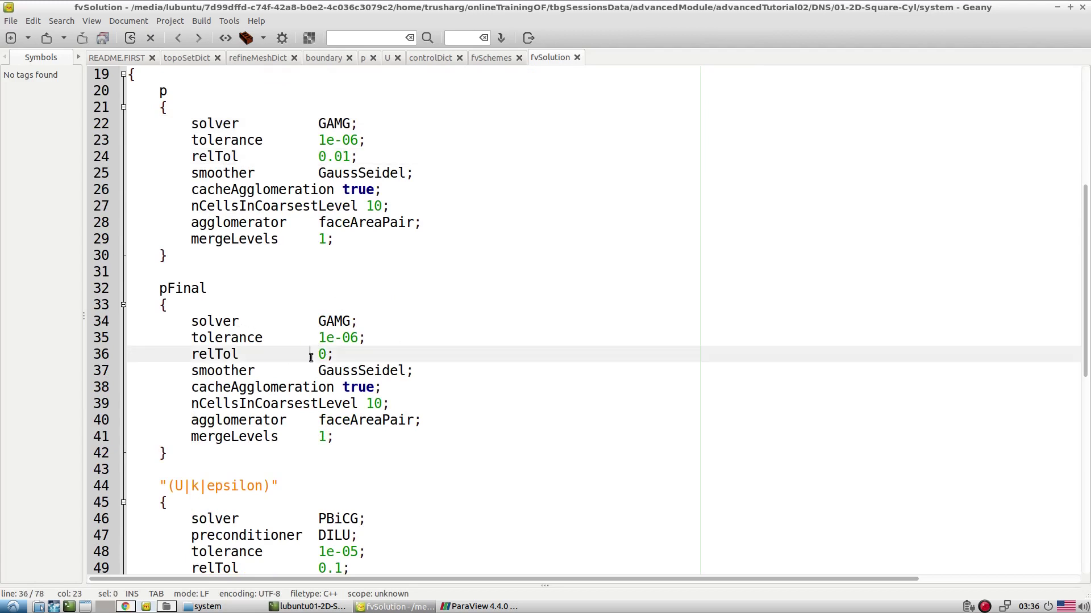
Review the pFinal relTol and tolerance in fvSolution, along with the U, k and epsilon solver settings
left_click_drag(310, 358, 326, 356)
left_click_drag(320, 339, 359, 337)
scroll(359, 336, "down", 6)
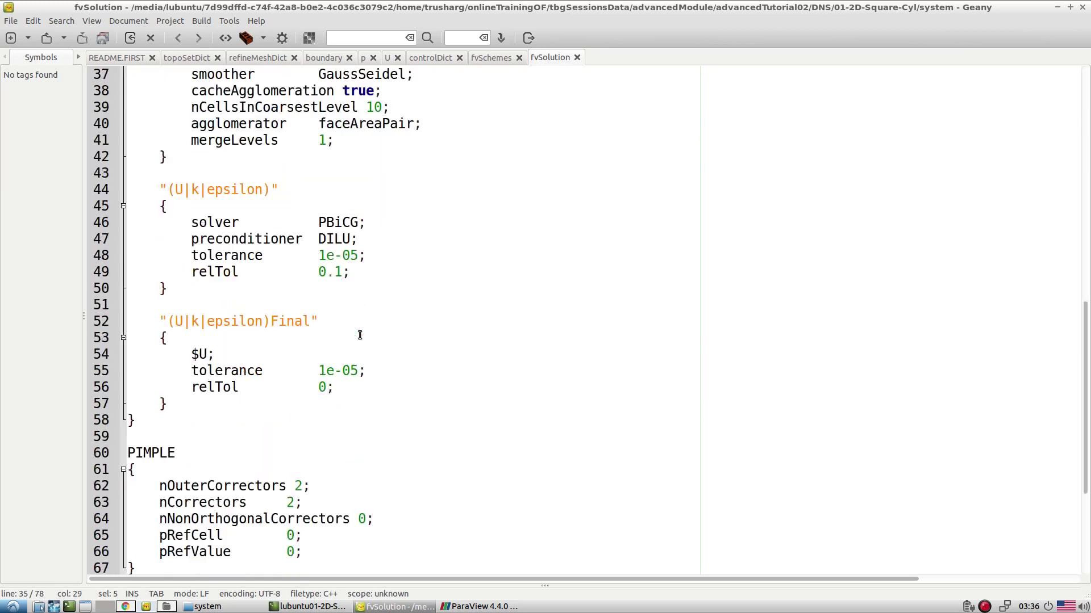
scroll(358, 335, "down", 3)
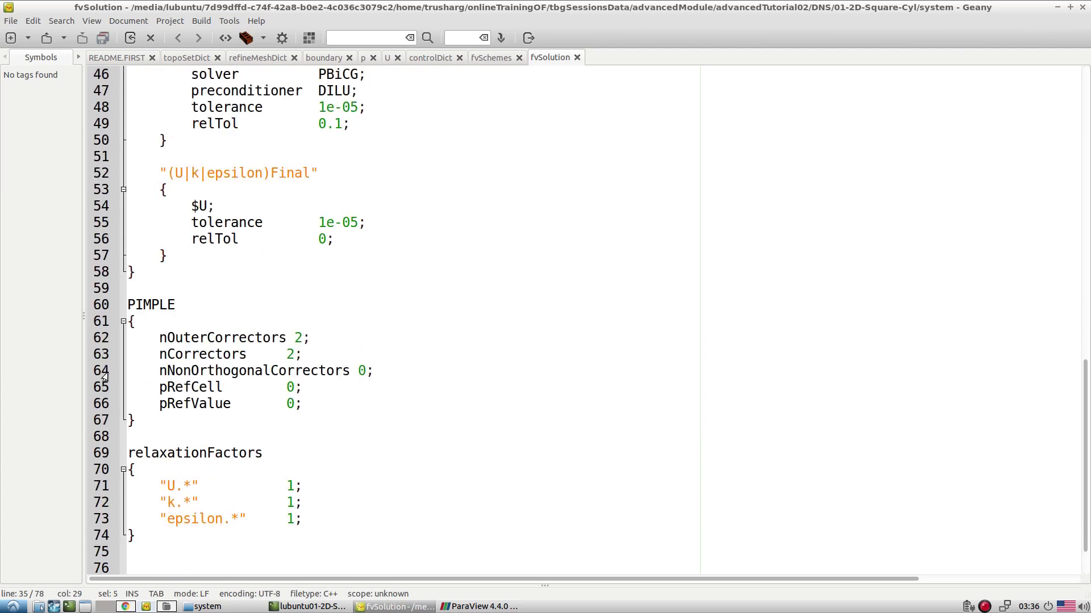
Review the nOuterCorrectors, nCorrectors and nNonOrthogonalCorrectors entries in the PIMPLE block of fvSolution
left_click(212, 344)
left_click(237, 356)
triple_click(237, 356)
left_click(269, 357)
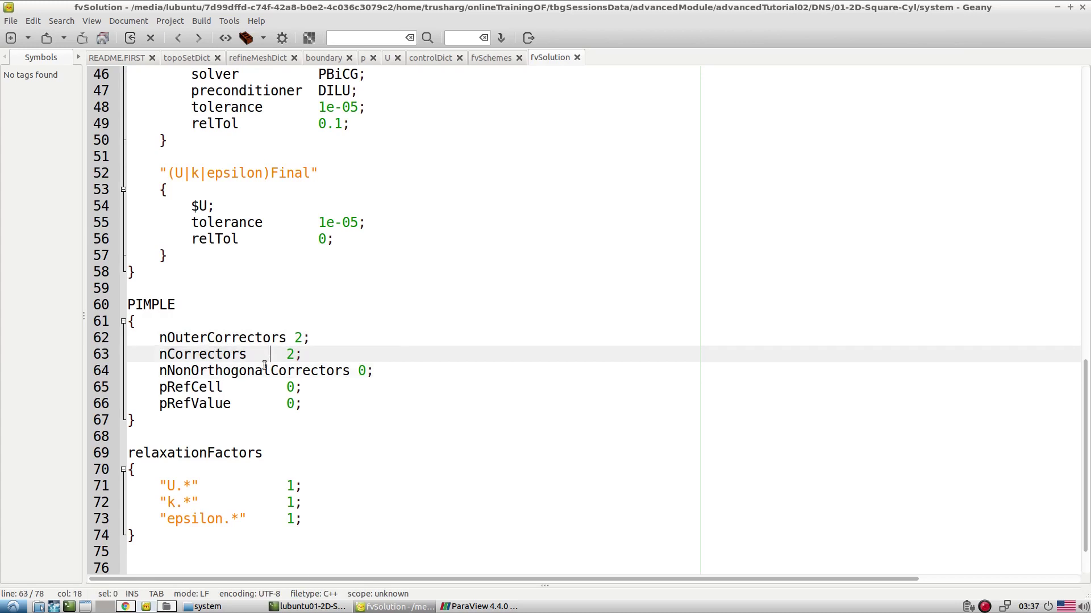
triple_click(264, 371)
left_click(365, 371)
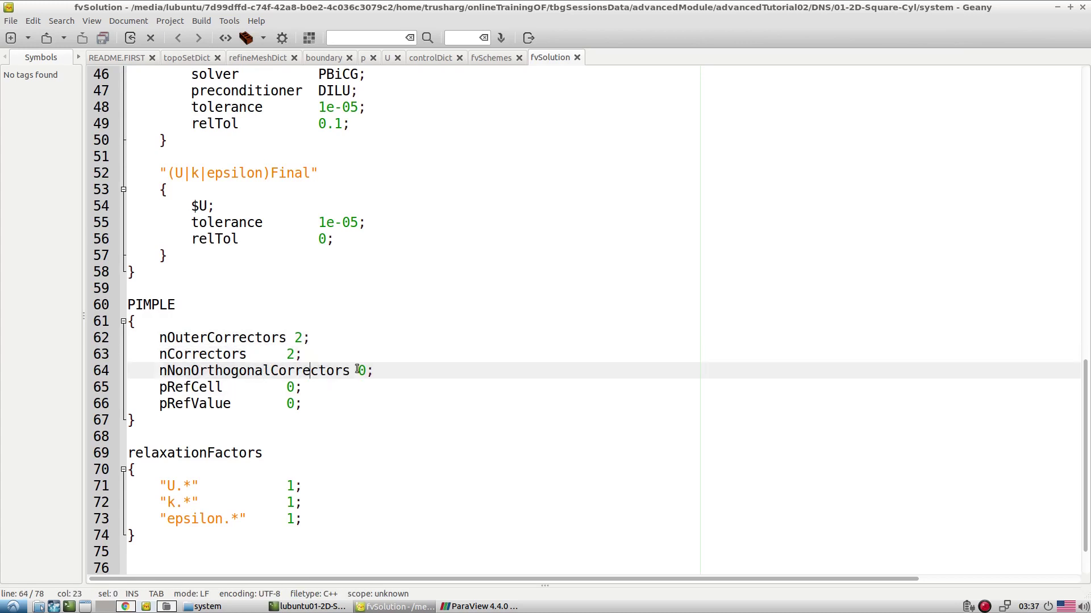
Try nNonOrthogonalCorrectors at 1 in the PIMPLE block and restore it to 0
double_click(362, 370)
type("1")
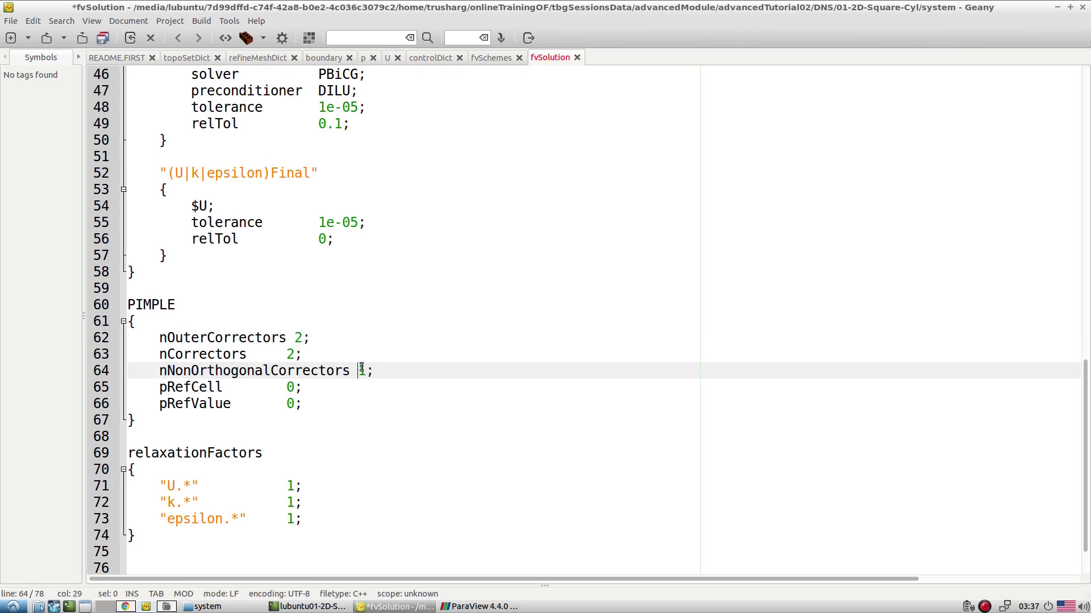
left_click_drag(361, 370, 367, 371)
type("0")
left_click(377, 354)
left_click_drag(377, 354, 382, 370)
left_click(382, 372)
Review the relaxationFactors block for U, k and epsilon, and save fvSolution
left_click(298, 420)
left_click_drag(175, 453, 199, 536)
left_click(199, 536)
left_click_drag(162, 438, 169, 534)
scroll(202, 443, "down", 1)
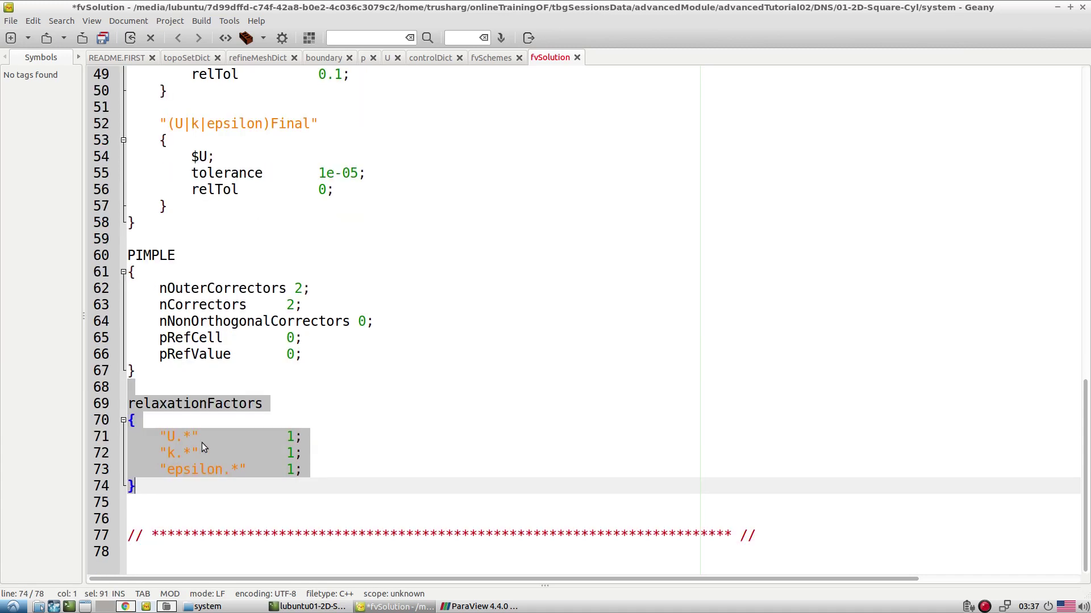
left_click(176, 492)
mouse_move(155, 492)
left_mouse_down()
mouse_move(100, 390)
mouse_move(130, 389)
mouse_move(146, 487)
left_mouse_up()
left_click(103, 38)
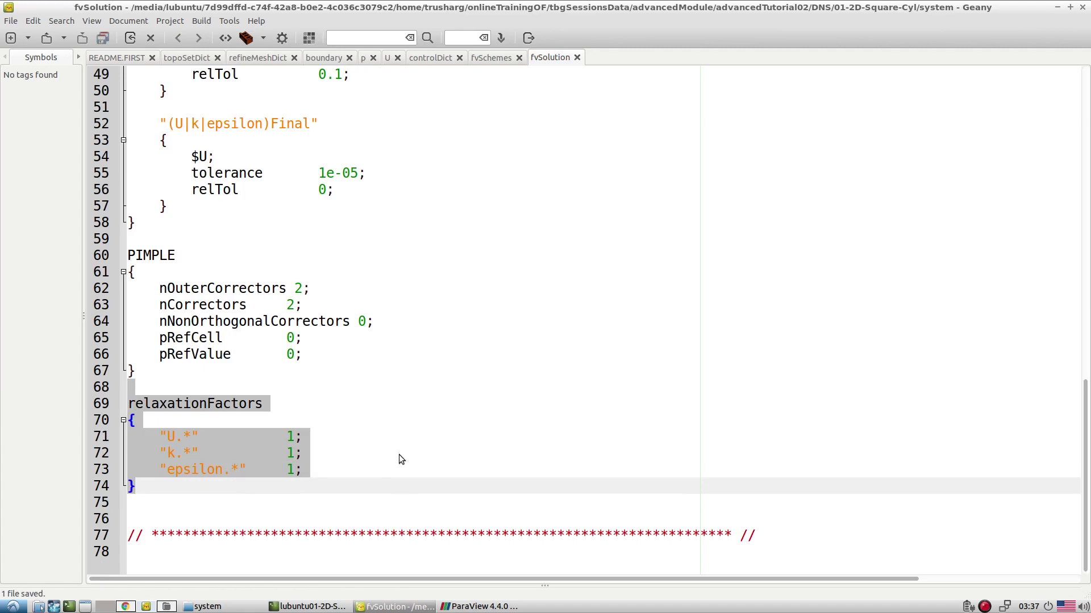
Open transportProperties and turbulenceProperties from the case's constant folder in Geany and check the simulationType entry
left_click(241, 607)
left_click(75, 37)
double_click(247, 64)
right_click(257, 89)
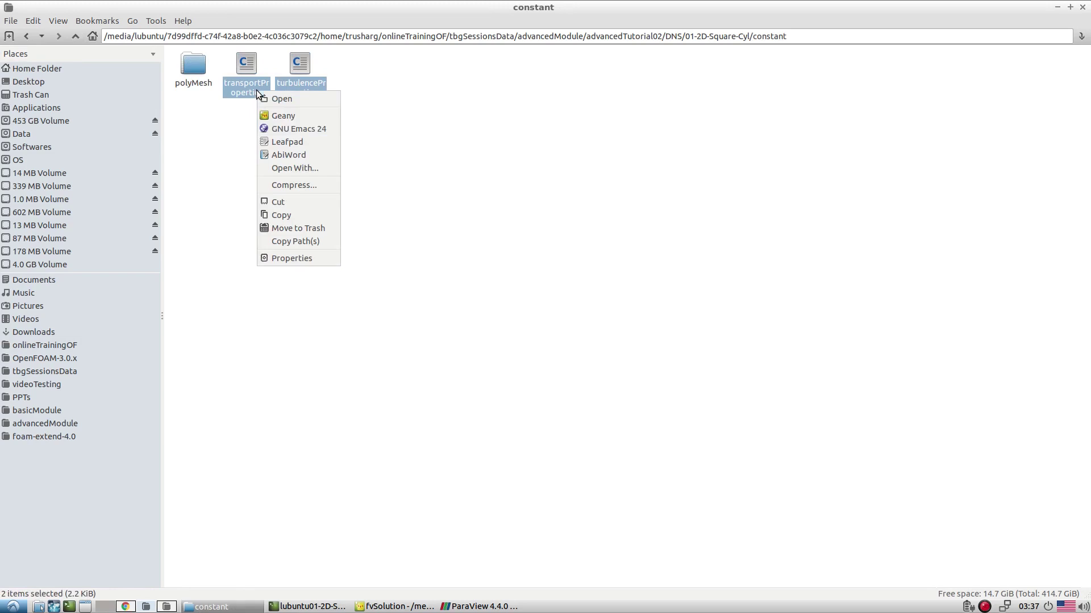
left_click(297, 116)
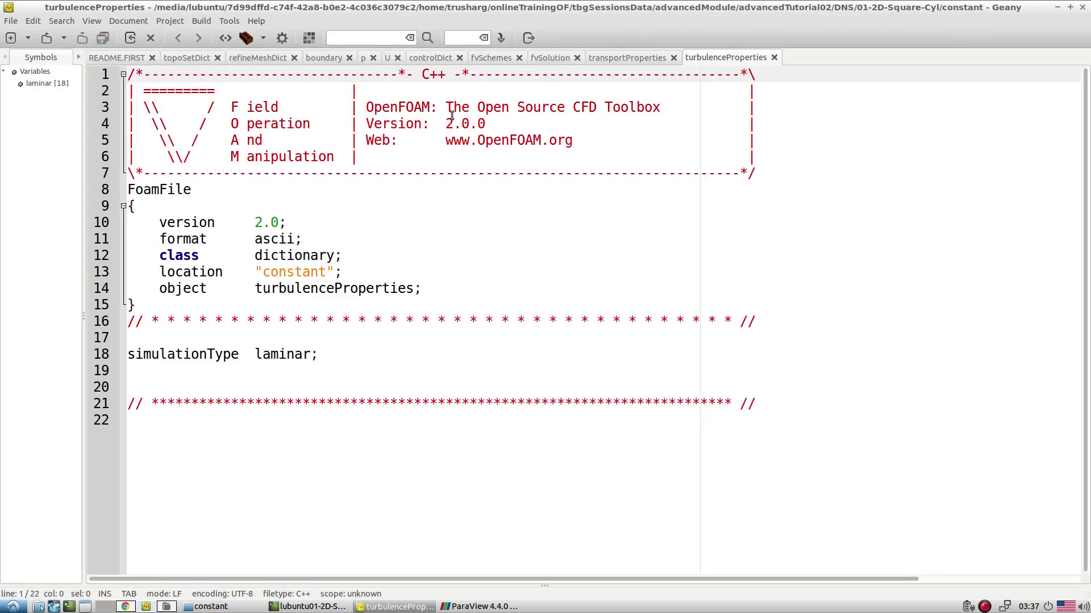
double_click(296, 355)
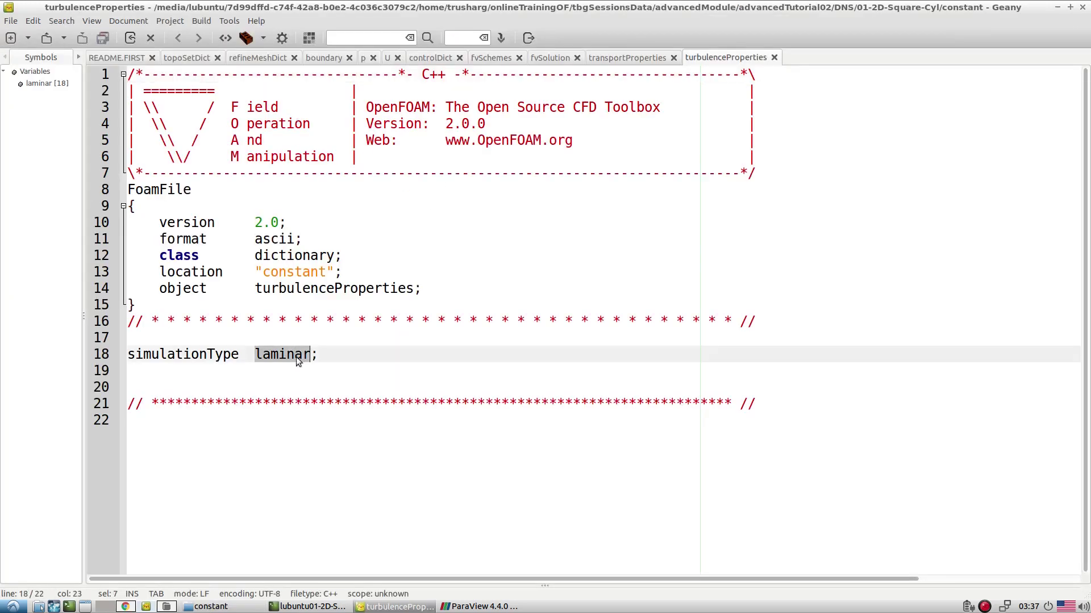
Review the transportModel and nu entries in transportProperties, and recheck simulationType in turbulenceProperties
left_click(604, 60)
double_click(255, 387)
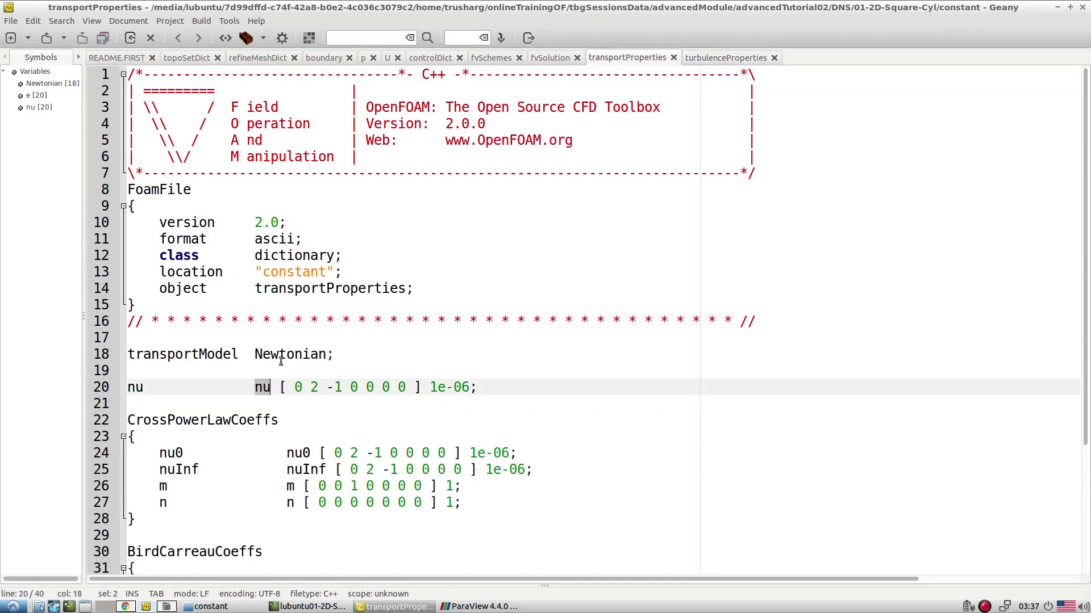
double_click(284, 356)
double_click(255, 387)
left_click_drag(430, 387, 41, 377)
left_click(498, 387)
left_click(711, 59)
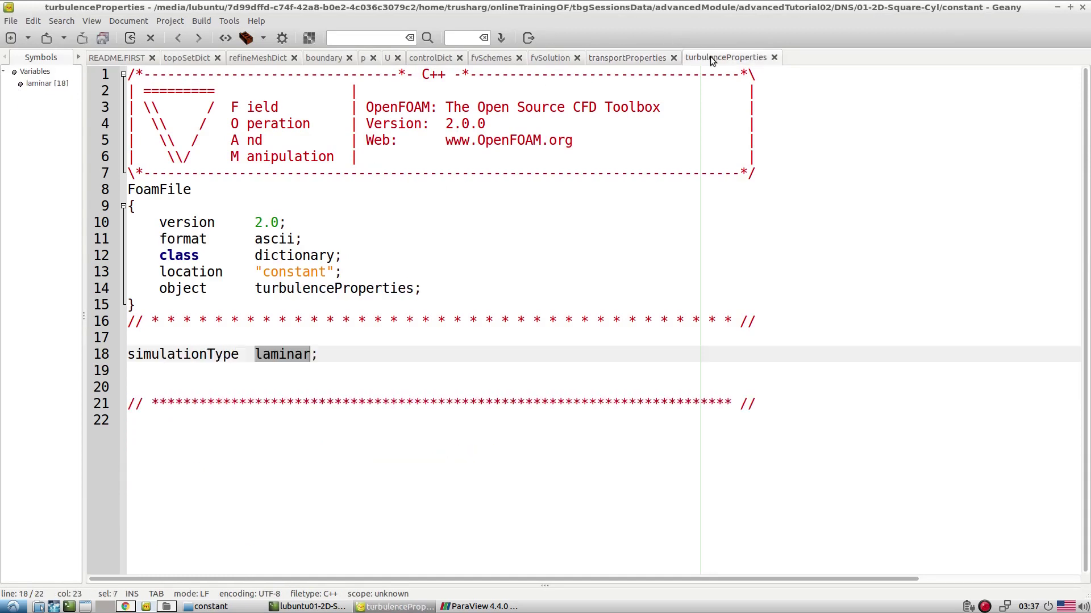
left_click(293, 354)
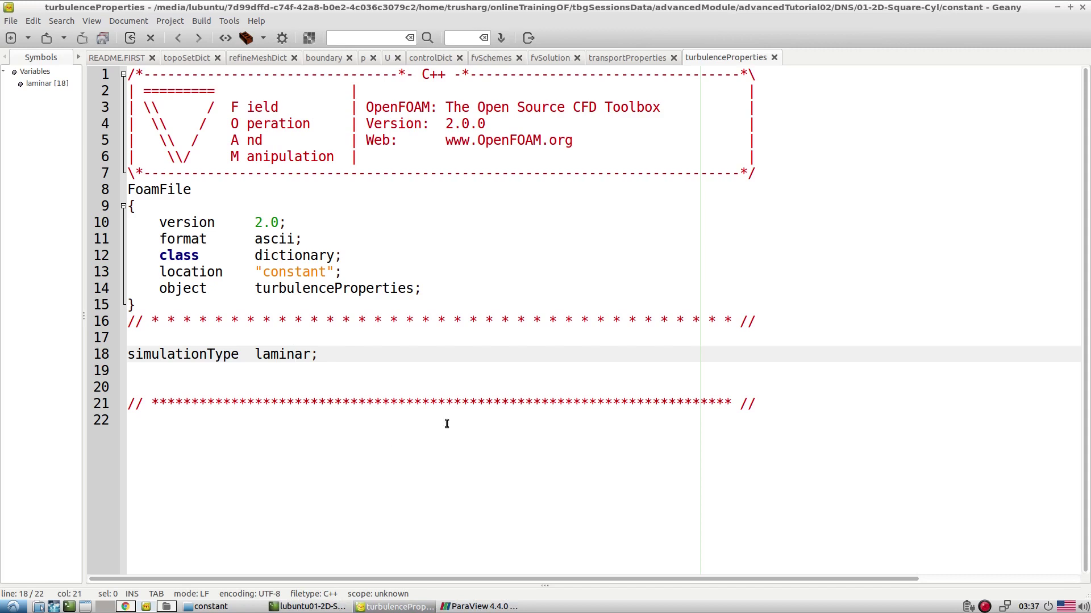
Bring up README.FIRST and select the serial run command pimpleFoam >log.pimpleFoam &
left_click(210, 607)
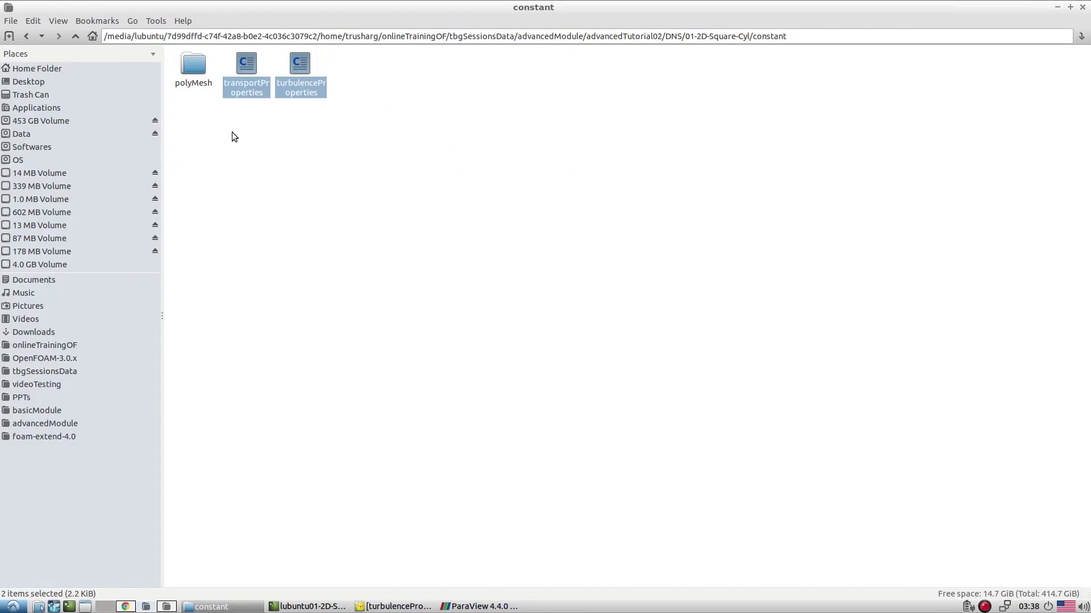
left_click(395, 607)
left_click(100, 57)
scroll(184, 293, "down", 1)
scroll(184, 292, "down", 1)
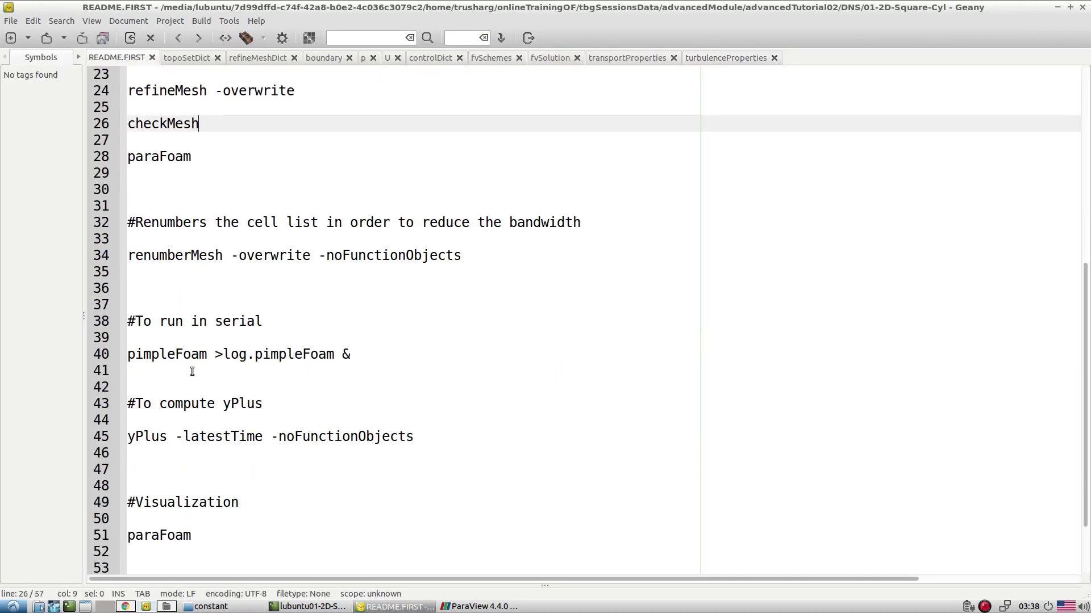
left_click(179, 358)
triple_click(179, 359)
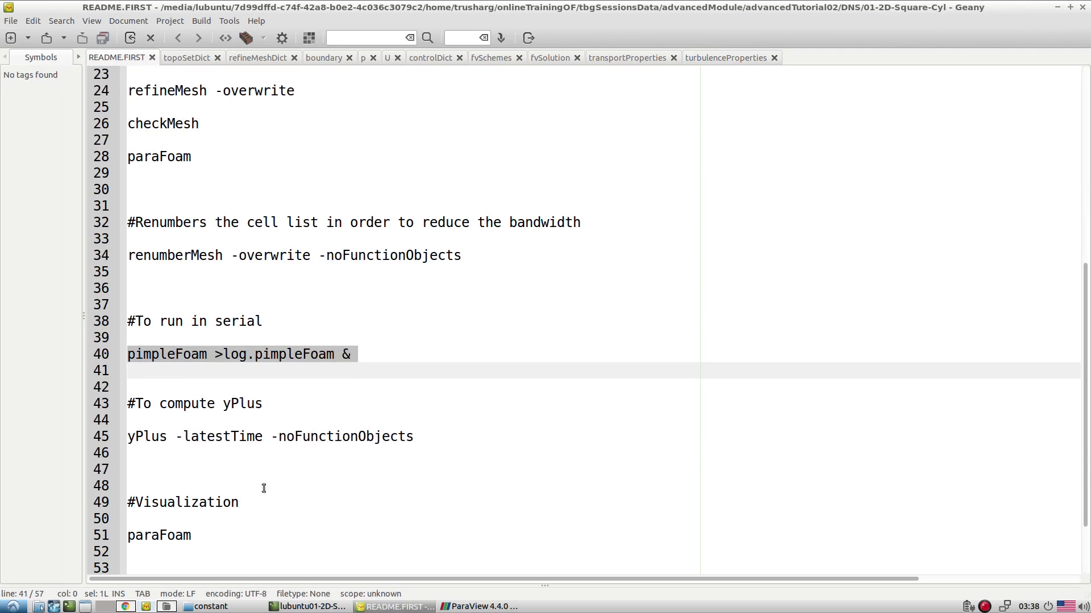
Switch to the terminal, stop paraFoam and run pimpleFoam >log.pimpleFoam & in the background
left_click(307, 607)
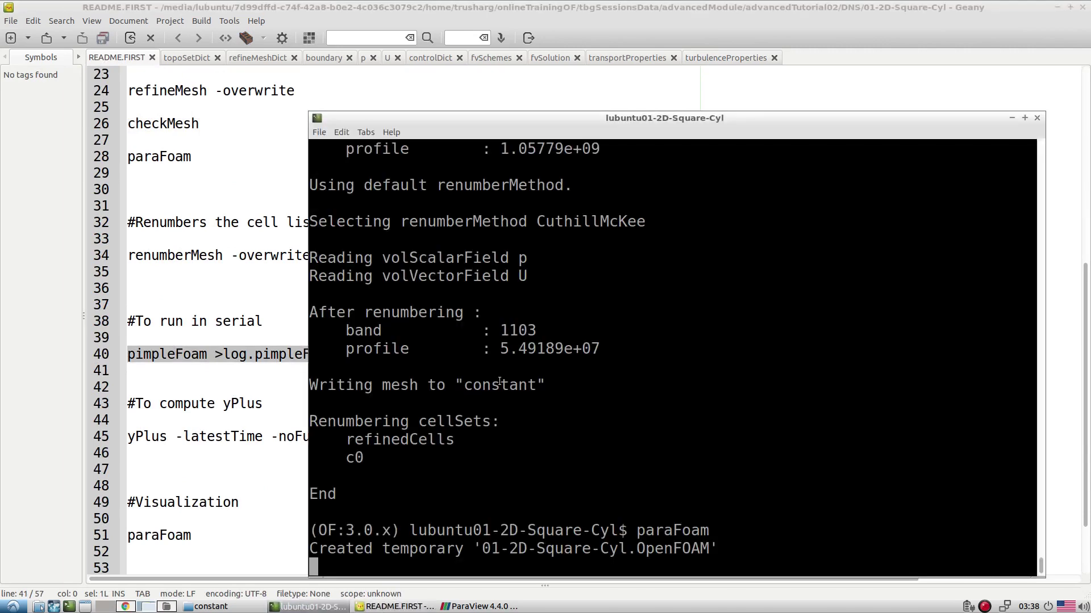
key("ctrl+c")
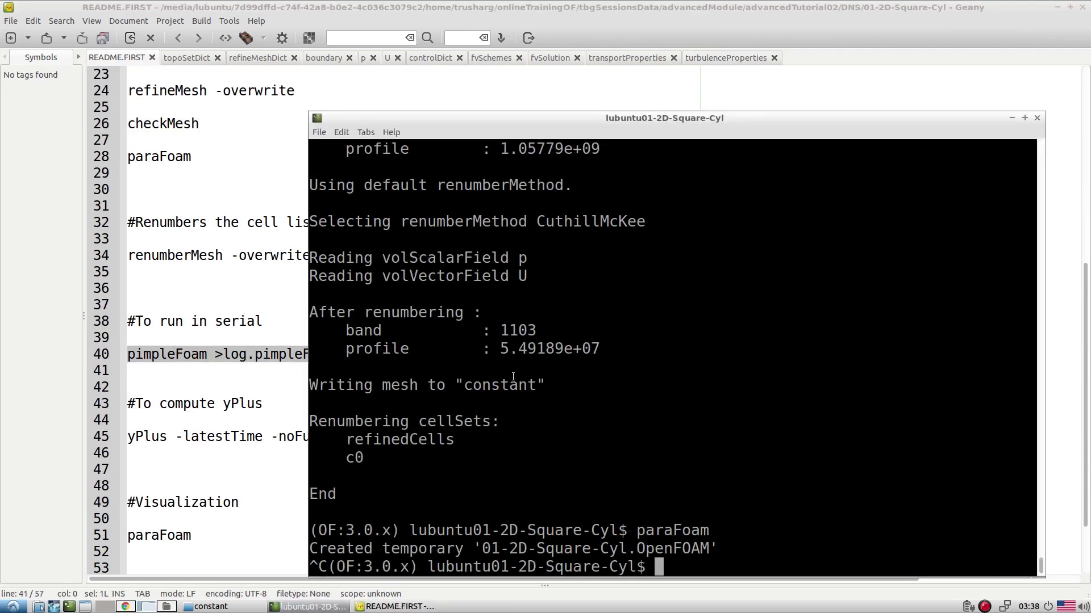
middle_click(513, 376)
Follow the solver output in log.pimpleFoam using tailf
type("tail -f log.pimpleFoam")
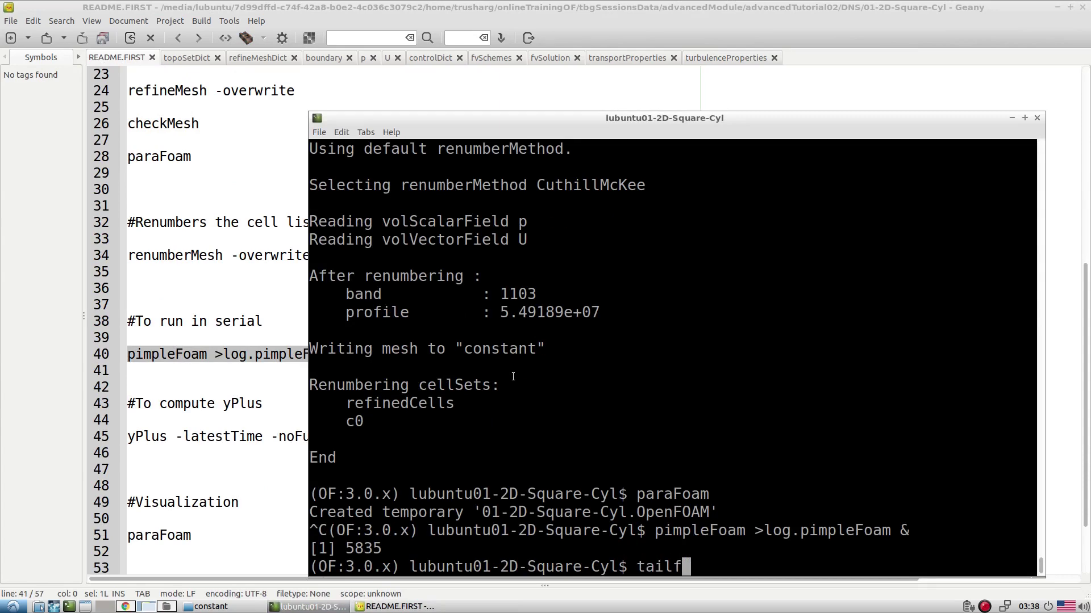
Follow log.pimpleFoam live with tailf in the maximized terminal, and stop the output after a few time steps
key("Return")
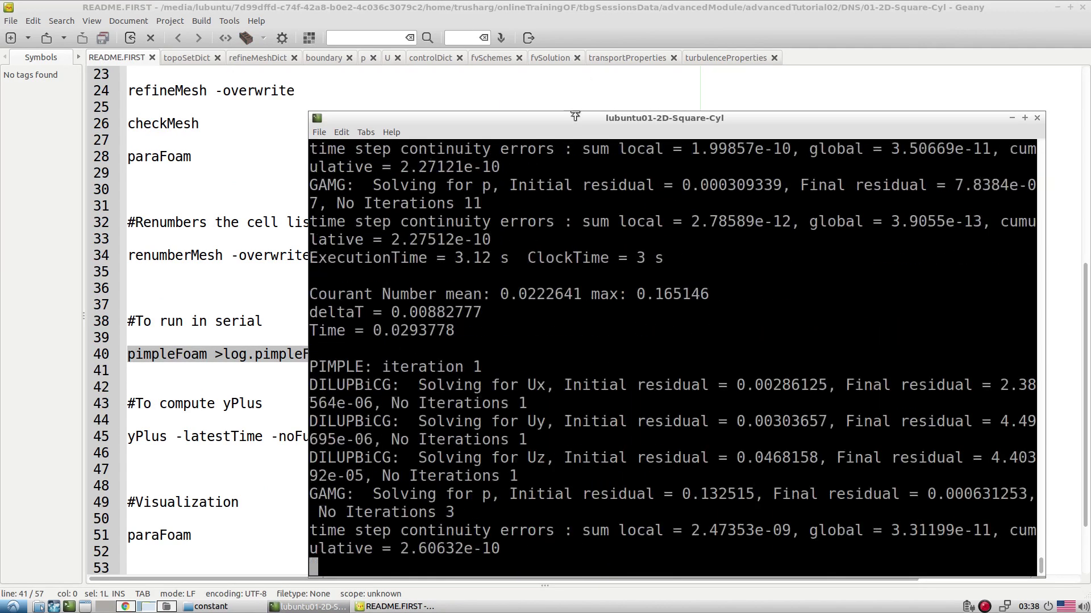
double_click(574, 121)
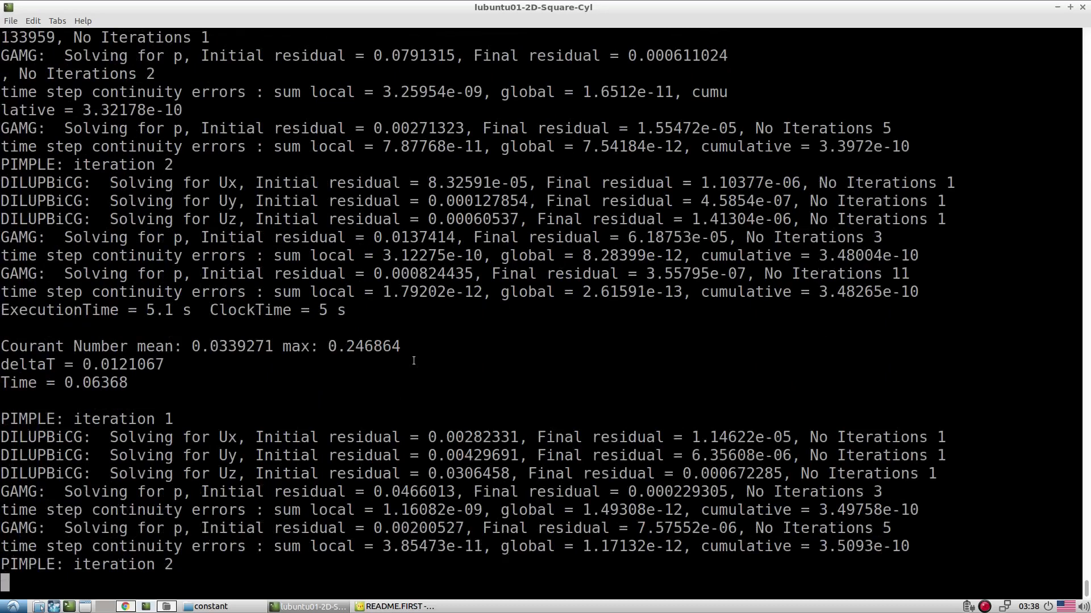
key("ctrl+c")
scroll(397, 358, "up", 7)
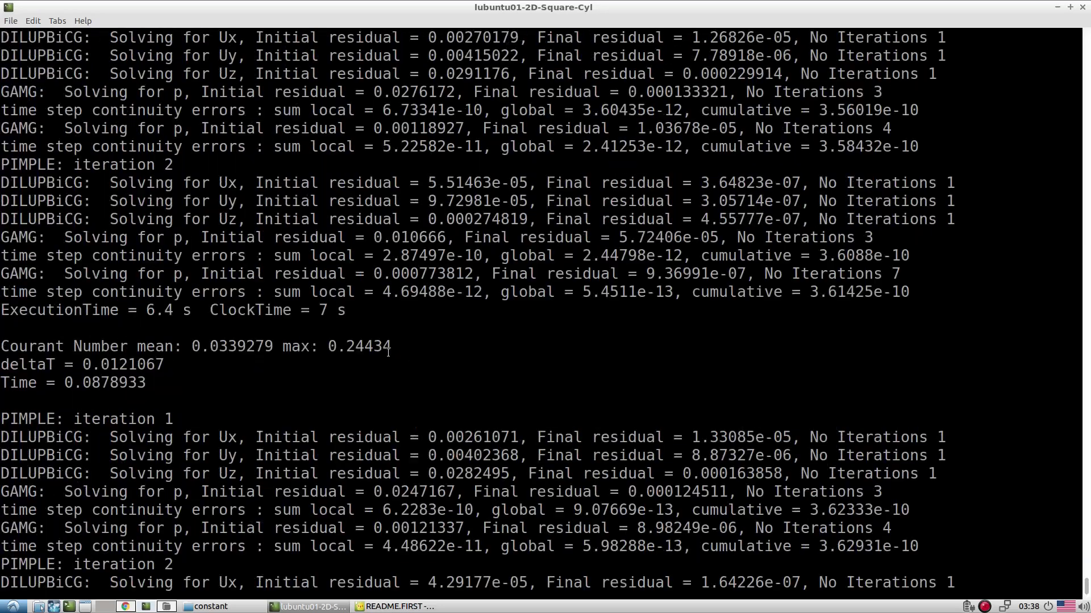
Examine the maximum Courant number, deltaT, Time, and the velocity and pressure solves of PIMPLE iteration 1 in the log
left_click_drag(329, 171, 388, 166)
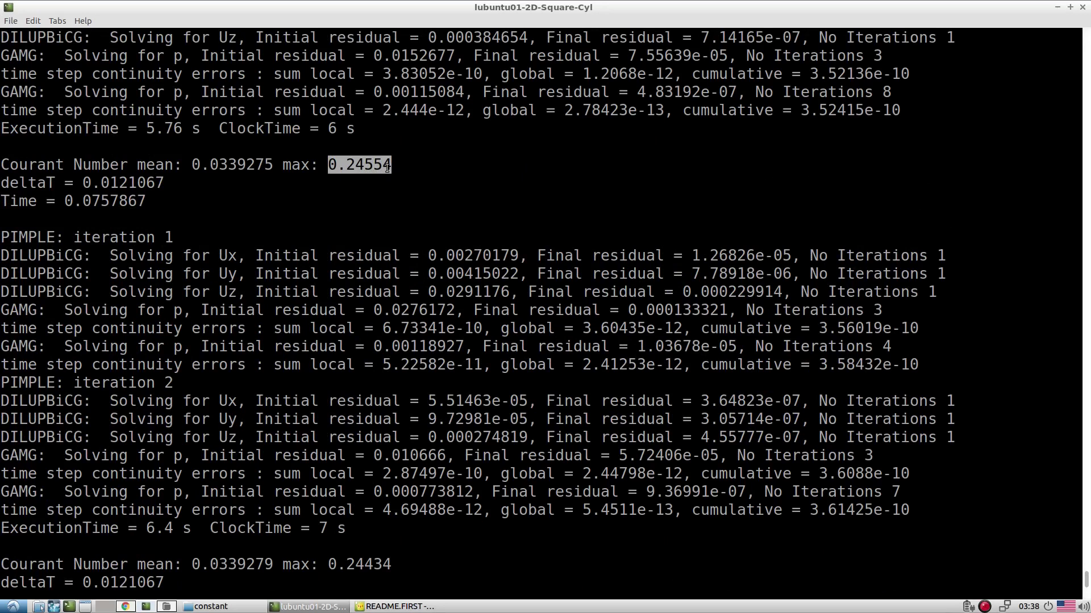
left_click_drag(173, 237, 38, 223)
left_click_drag(84, 187, 160, 177)
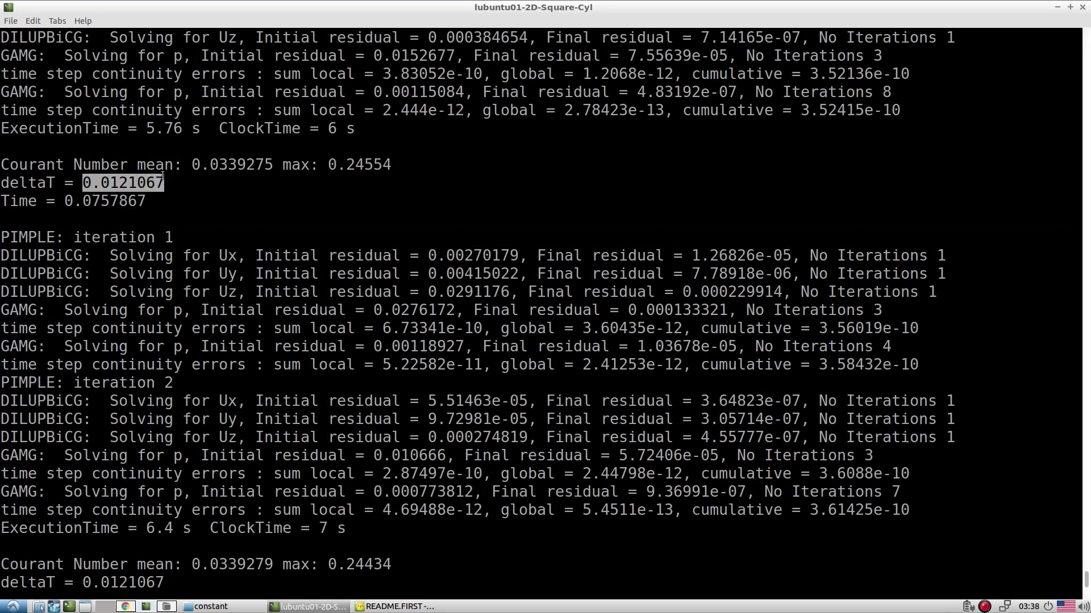
double_click(117, 204)
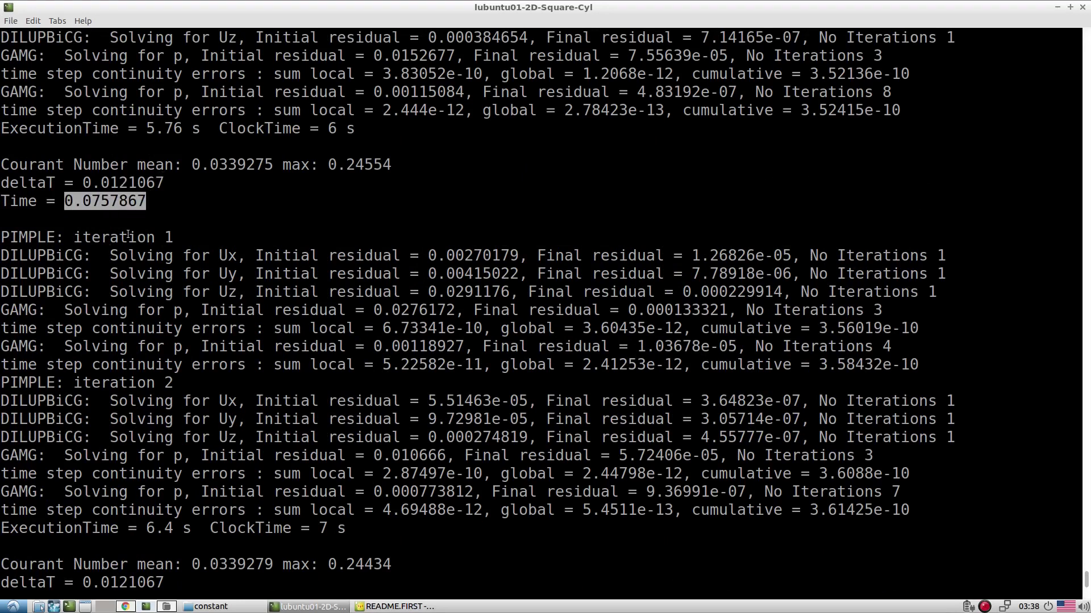
left_click_drag(176, 237, 954, 289)
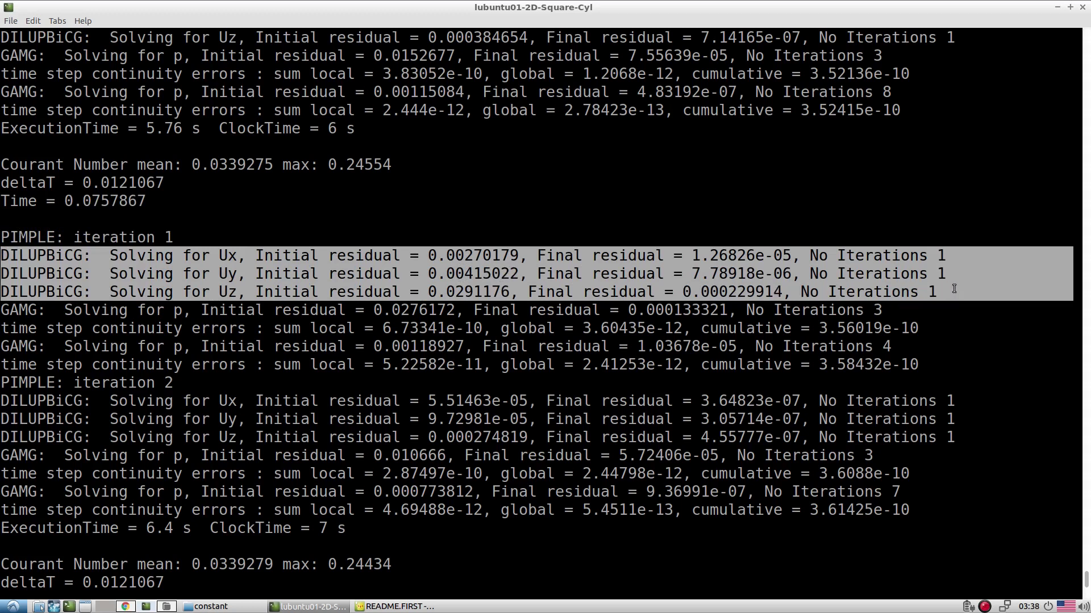
double_click(232, 274)
left_click_drag(2, 255, 955, 289)
left_click_drag(2, 310, 926, 364)
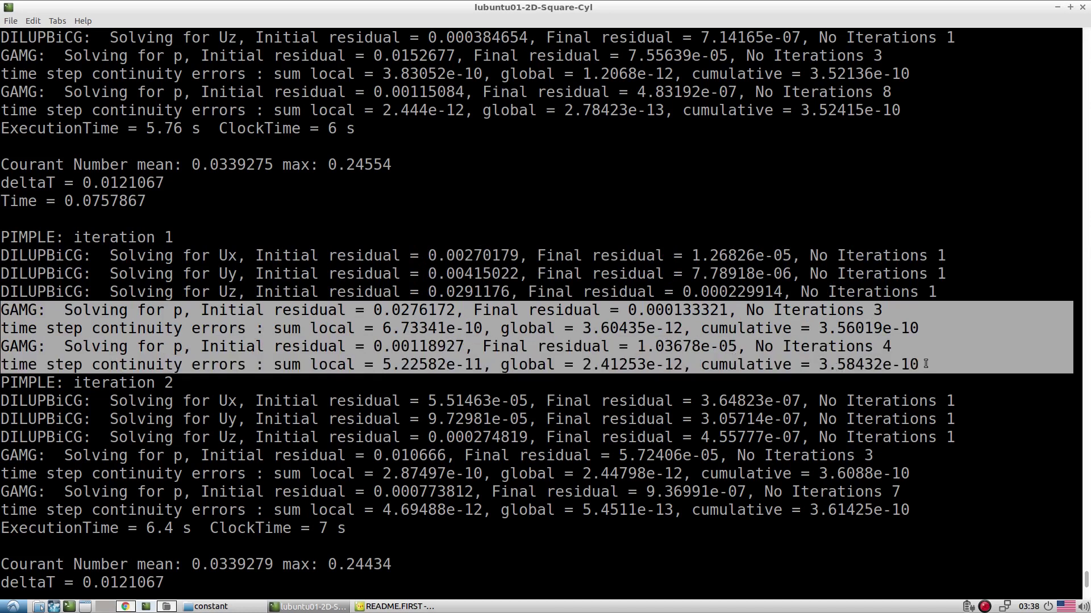
Switch to Geany and review the nCorrectors and nOuterCorrectors entries of the PIMPLE block in fvSolution
left_click(394, 607)
left_click(543, 60)
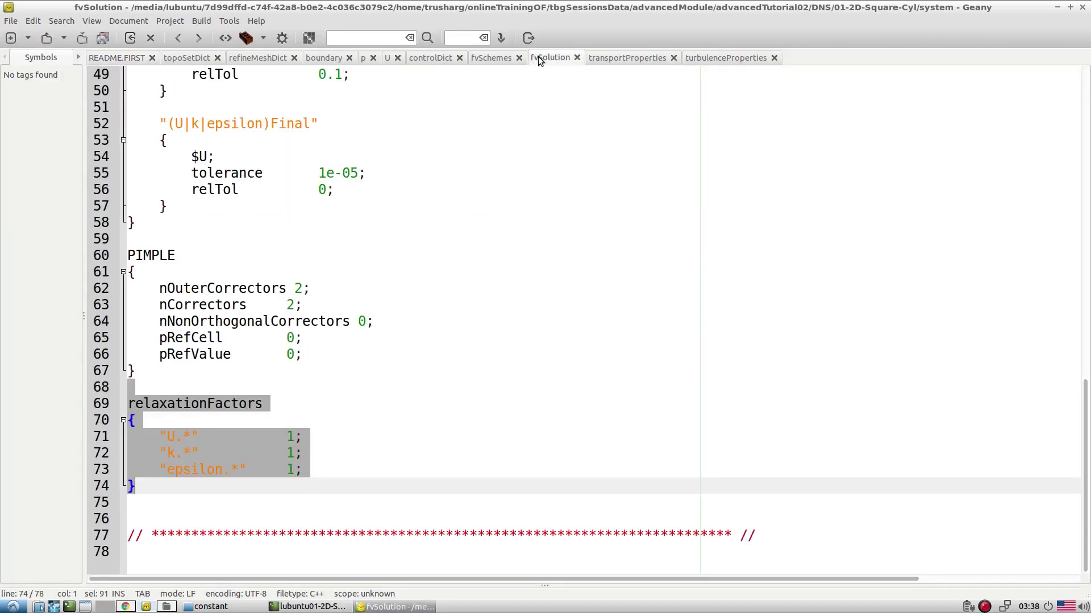
double_click(267, 305)
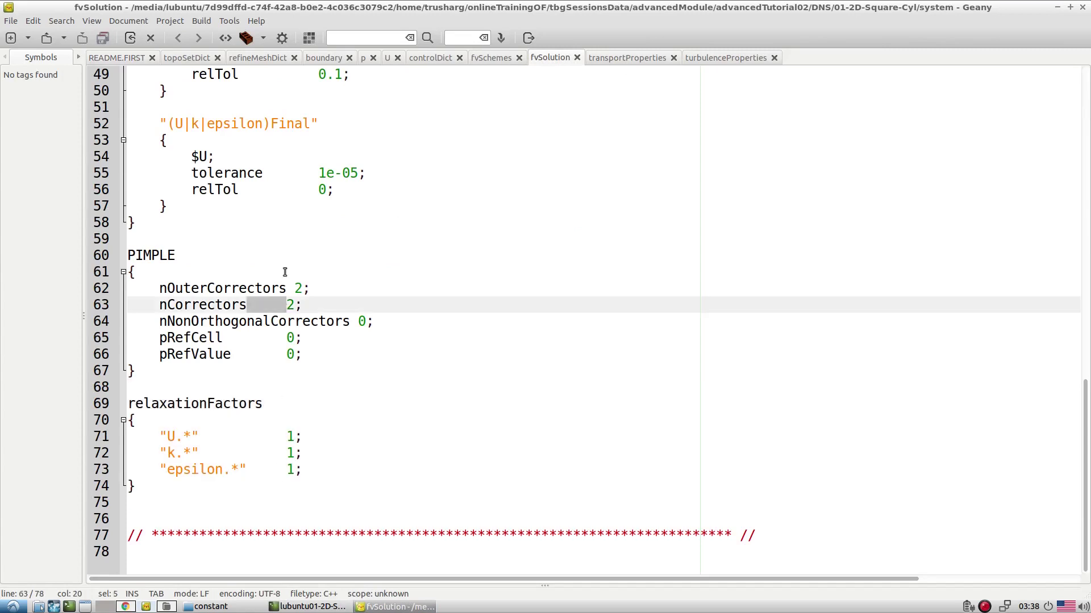
left_click(258, 290)
key("Left")
key("Left")
key("Left")
key("Left")
key("Left")
key("Left")
key("Left")
key("Left")
key("Left")
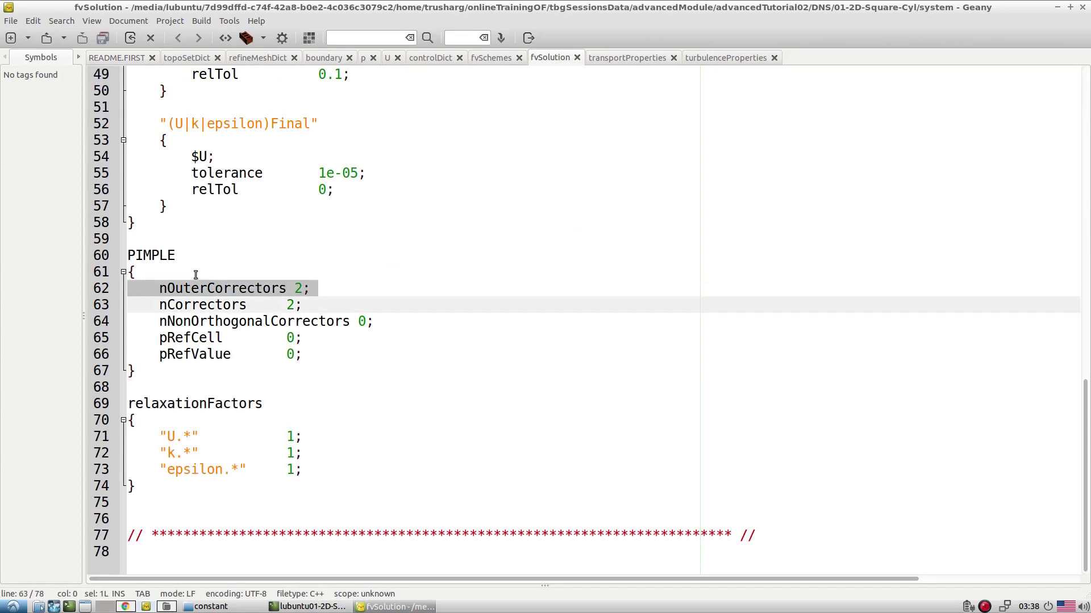
Return to the terminal and examine the PIMPLE iteration 1 and iteration 2 headings within one time step
key("alt+Tab")
left_click_drag(168, 235, 76, 238)
left_click_drag(178, 388, 96, 380)
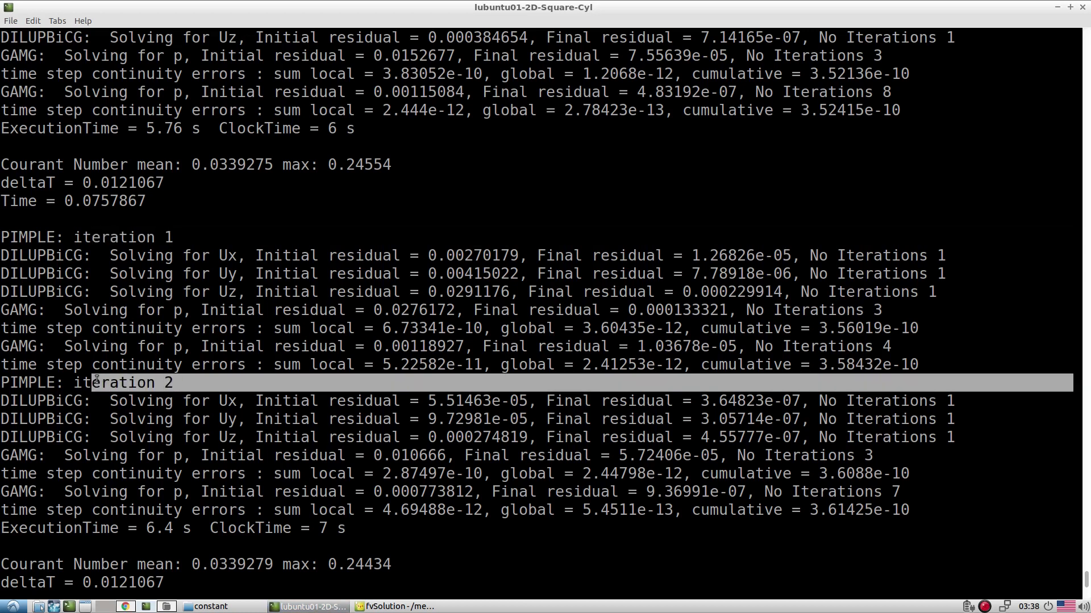
left_click(175, 309)
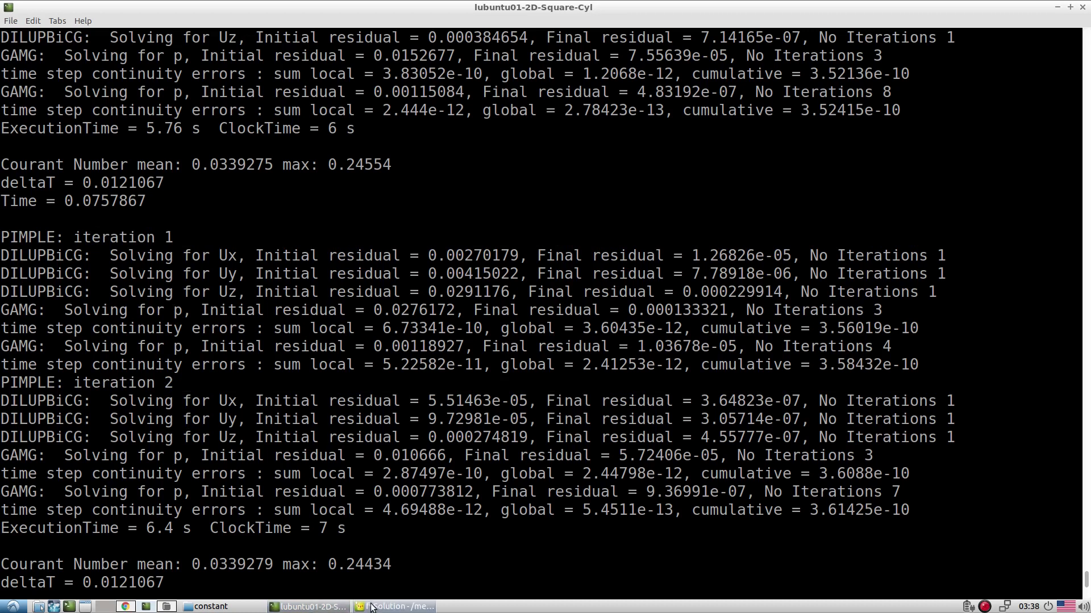
Compare the nCorrectors entry in fvSolution with the pressure solves and continuity error line of PIMPLE iteration 1 in the terminal log
left_click(394, 606)
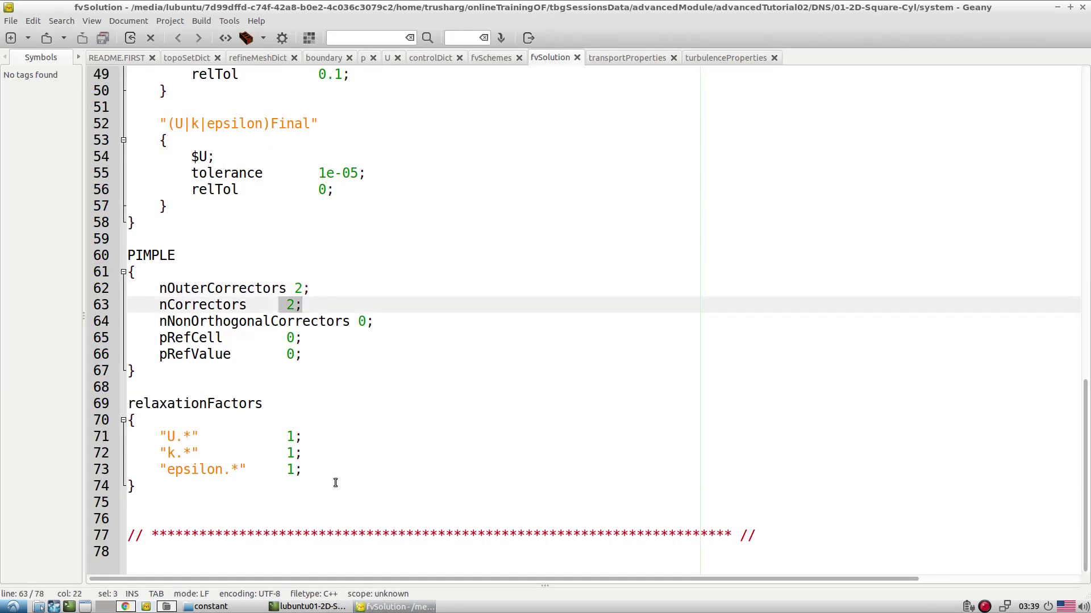
left_click(307, 607)
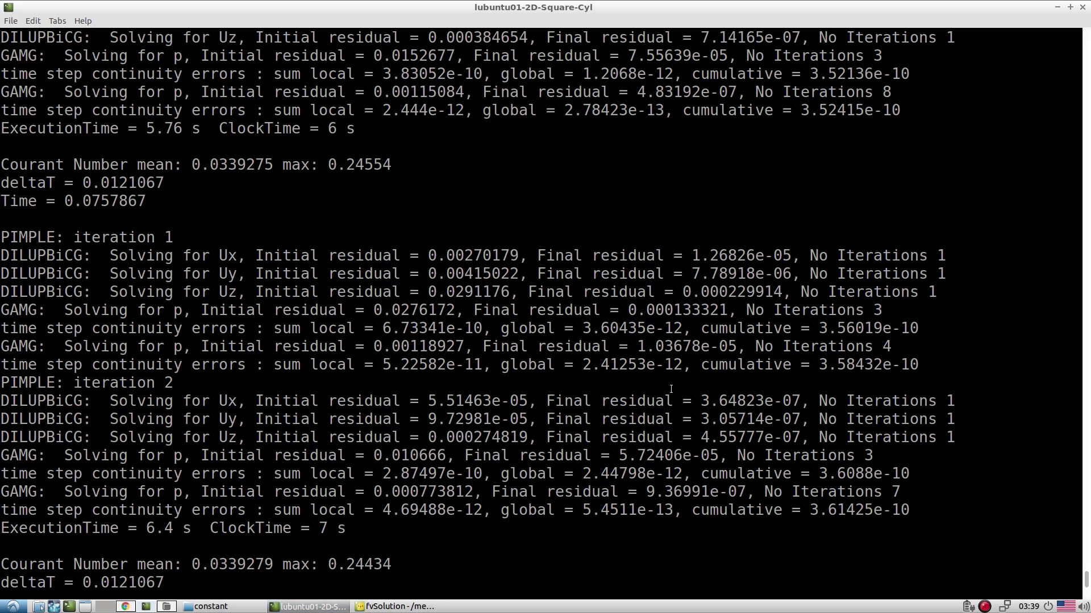
left_click_drag(174, 310, 371, 314)
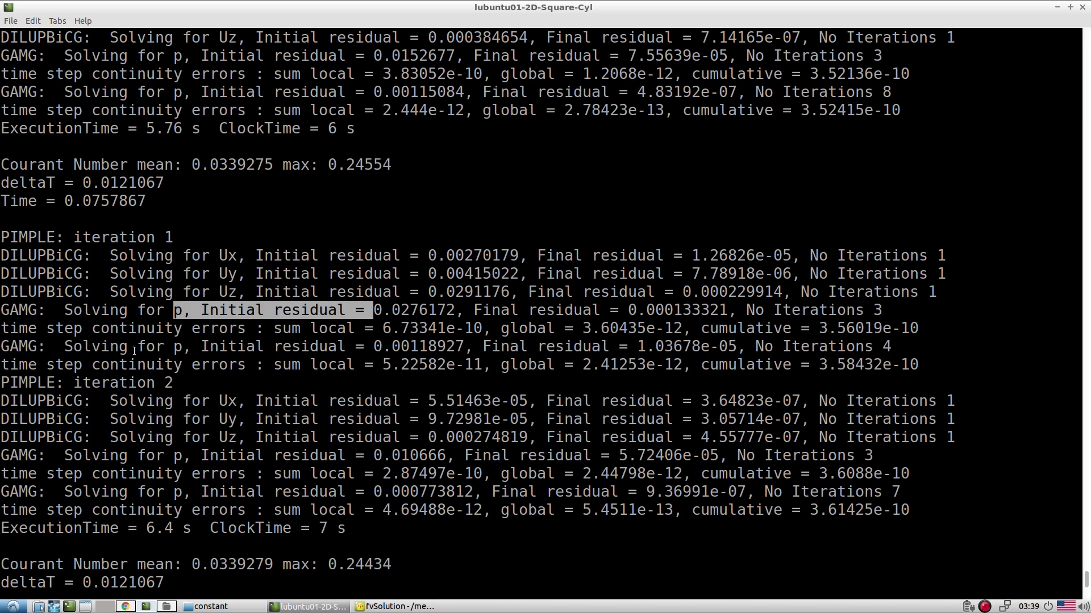
triple_click(129, 331)
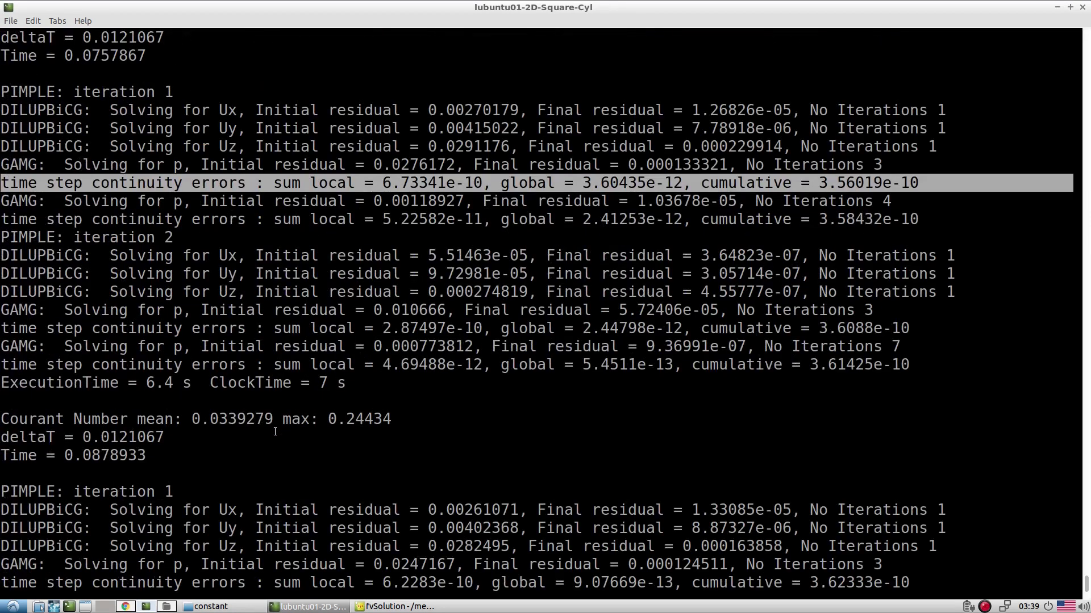
Bring the background pimpleFoam job to the foreground with fg, terminate it, and list the case directory
key("ctrl+c")
key("ctrl+c")
type("fg")
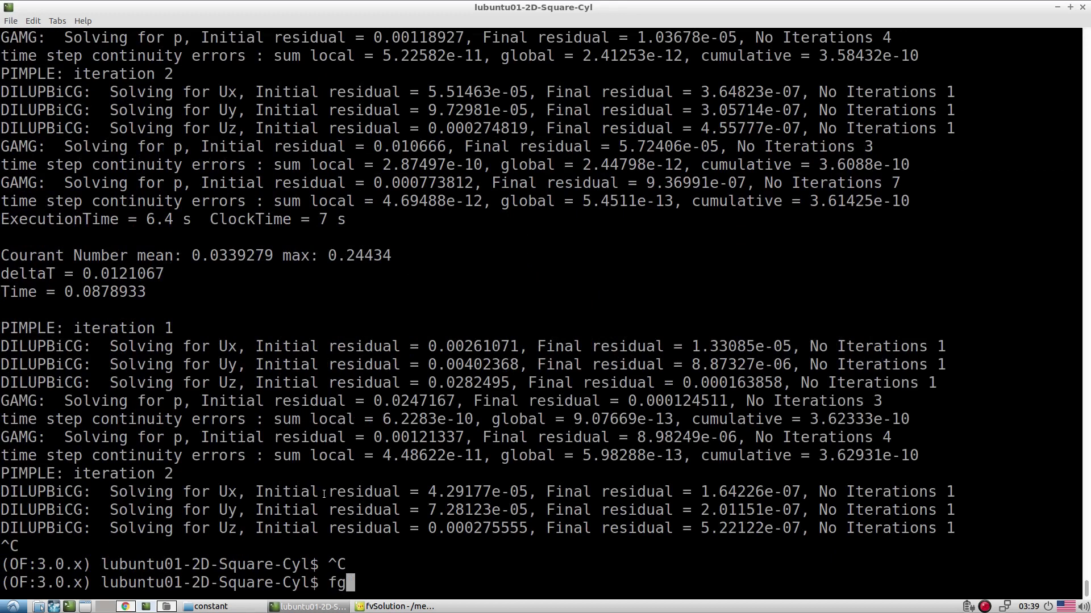
key("Return")
key("ctrl+c")
type("ls")
key("Return")
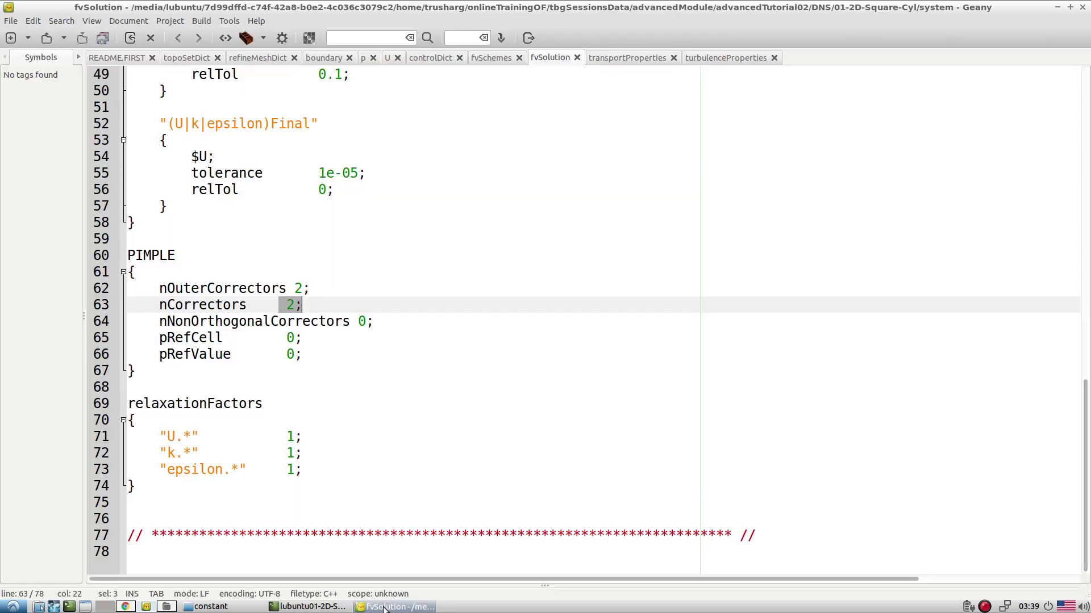
Switch to Geany, set nNonOrthogonalCorrectors to 5 in the PIMPLE block of fvSolution, and save
left_click(395, 607)
double_click(362, 321)
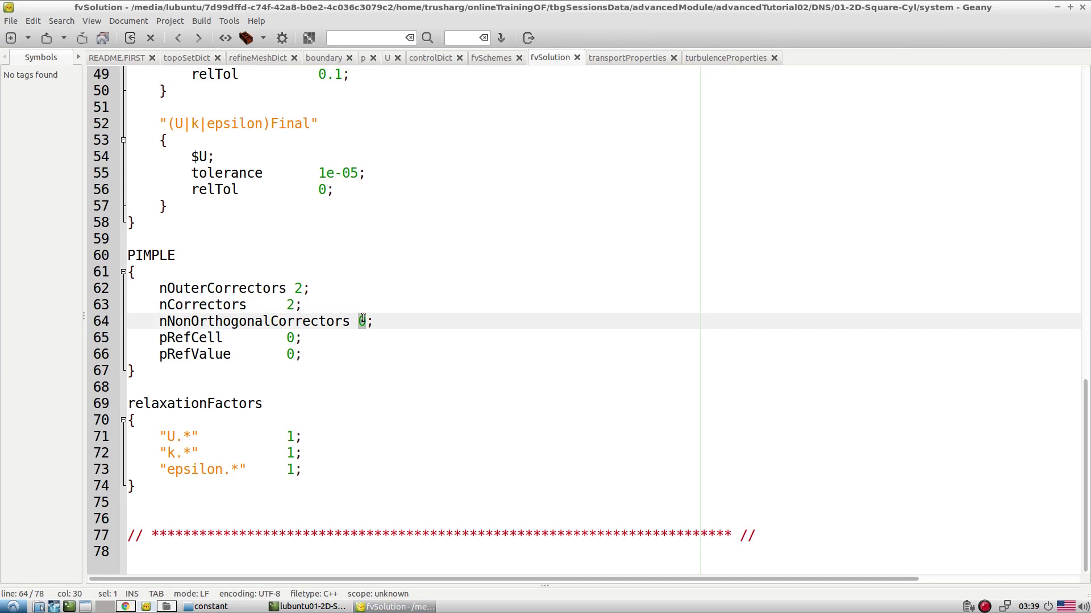
type("3")
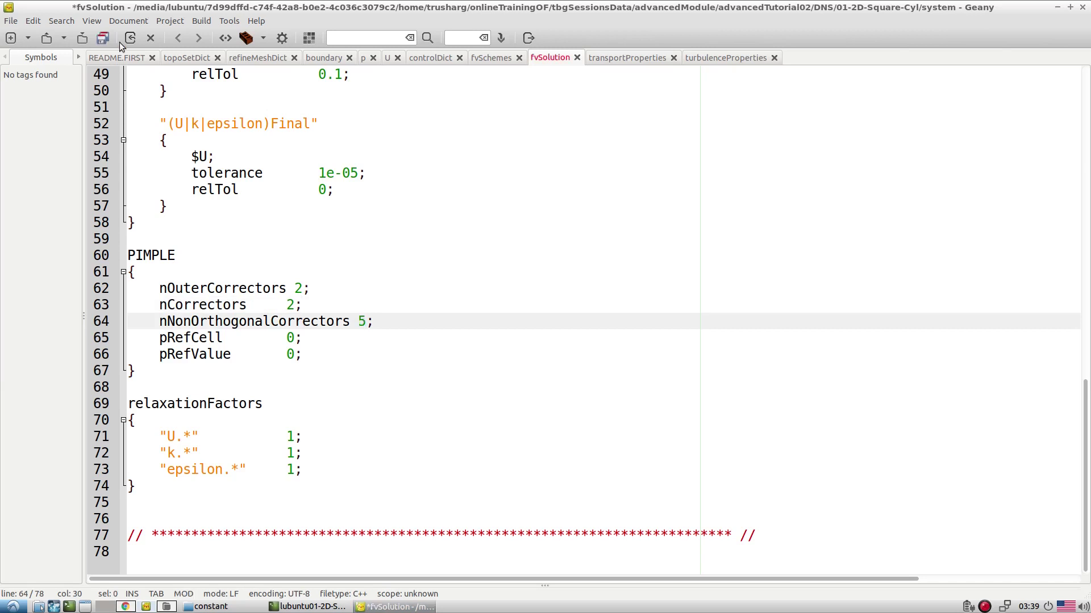
left_click(103, 38)
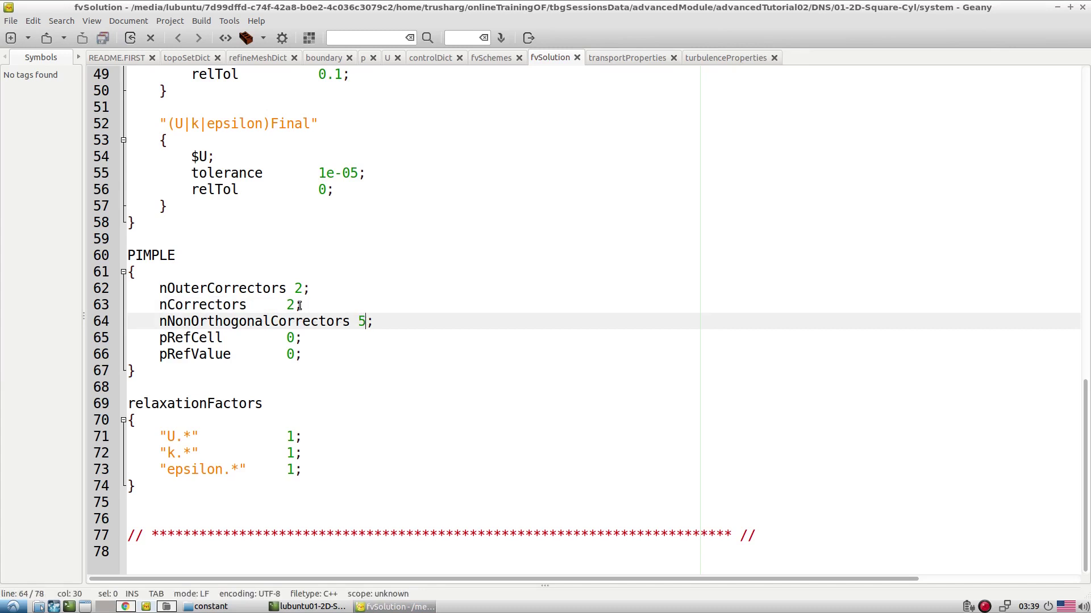
Set nCorrectors to 3 in the PIMPLE block of fvSolution and save the file
left_click_drag(299, 306, 289, 306)
type("3")
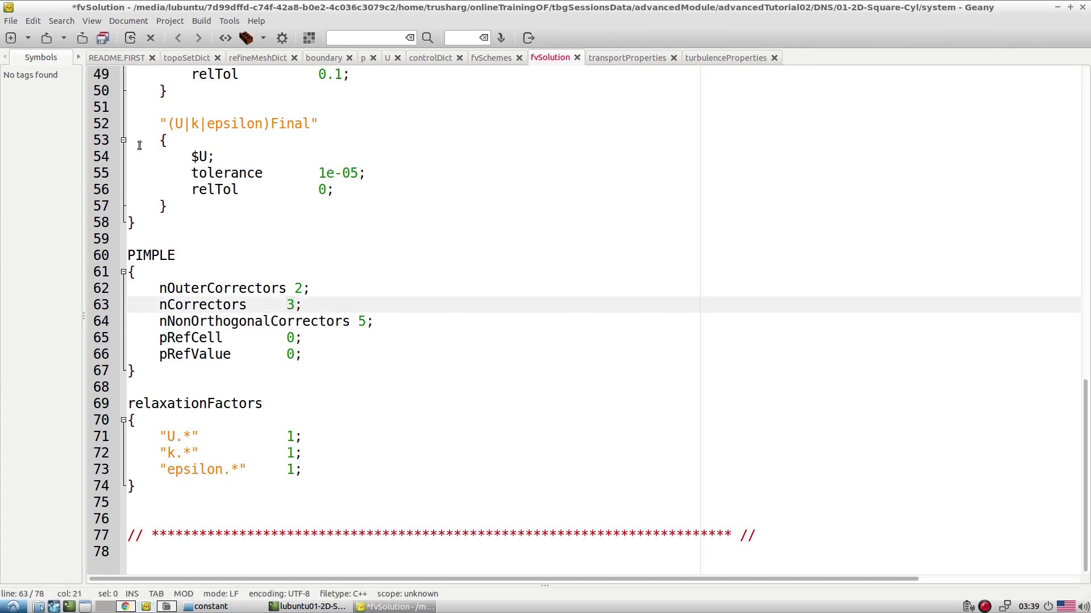
left_click(102, 38)
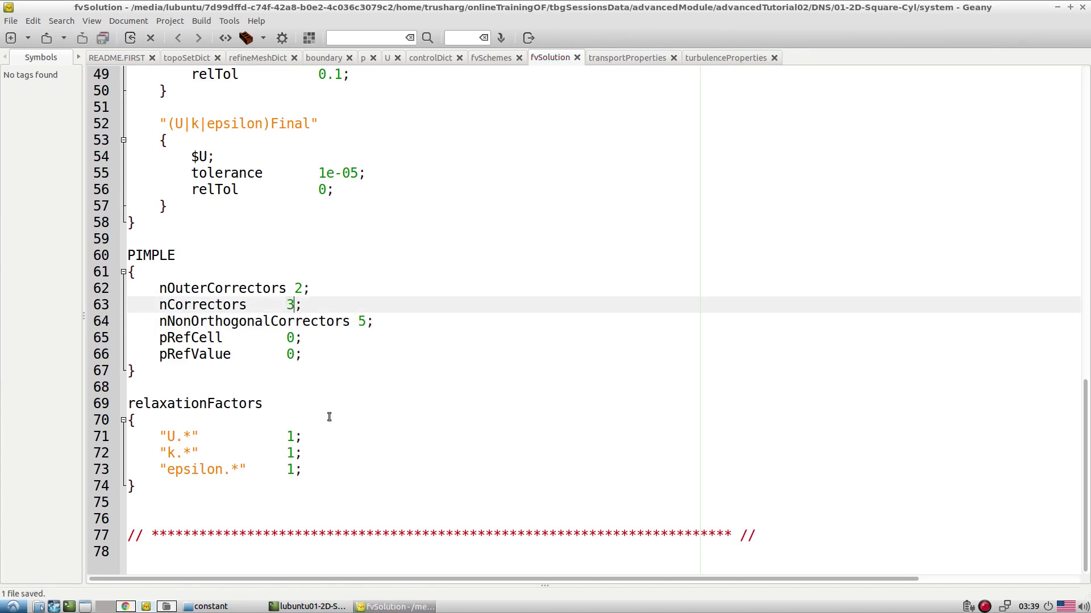
In the terminal, rerun pimpleFoam in the background with output to log.pimpleFoam, and follow that log with tailf
left_click(291, 607)
type("ls")
key("Up")
key("Up")
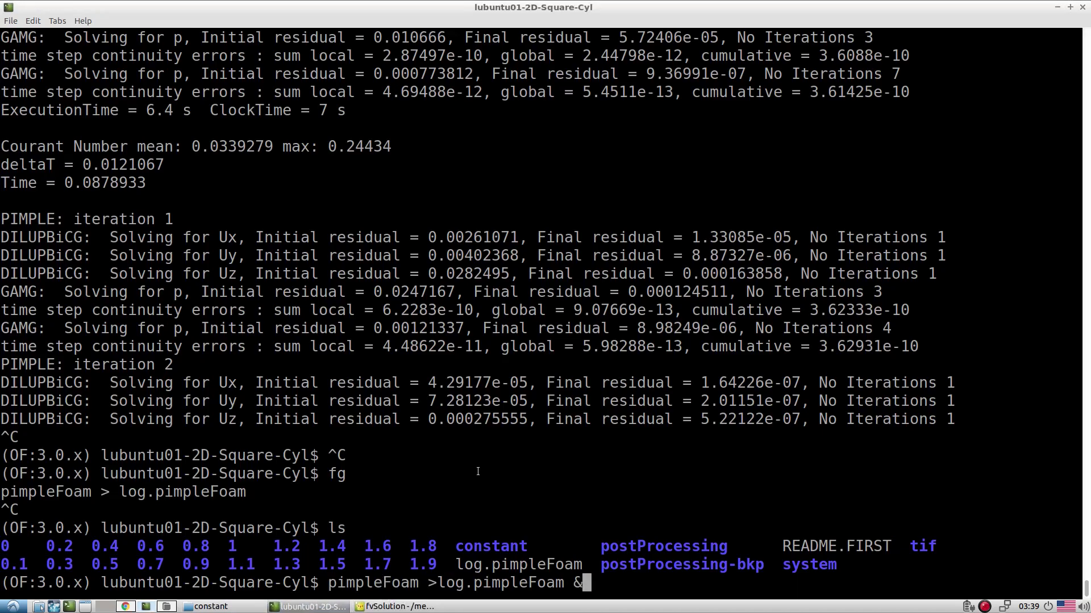
key("Return")
key("Up")
key("Up")
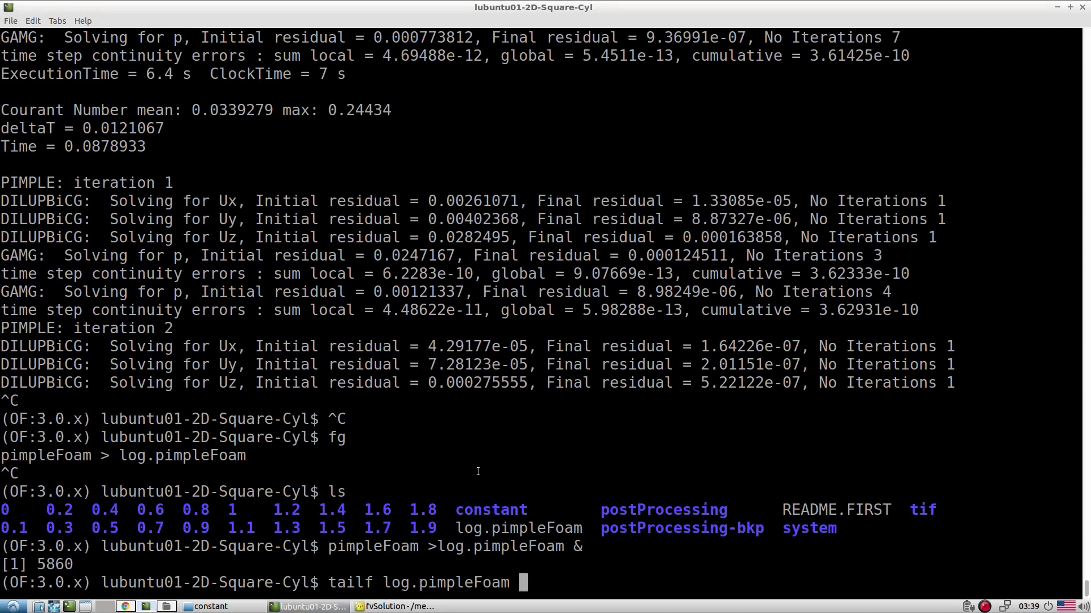
key("Return")
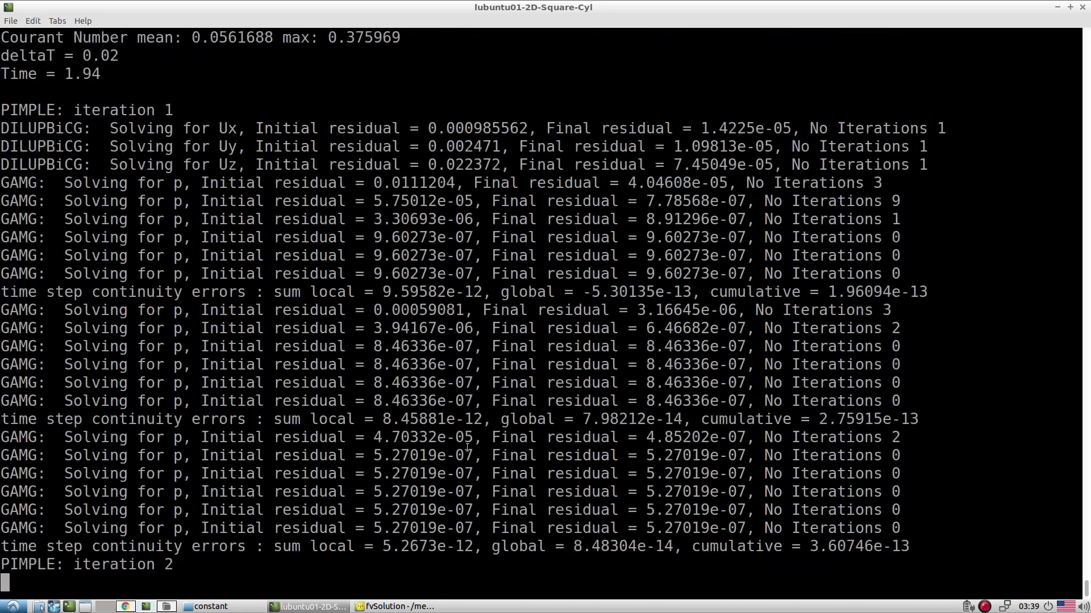
Stop following the log and examine a time step's Courant number, deltaT, Time and PIMPLE iteration 1 heading
key("ctrl+c")
scroll(253, 305, "up", 15)
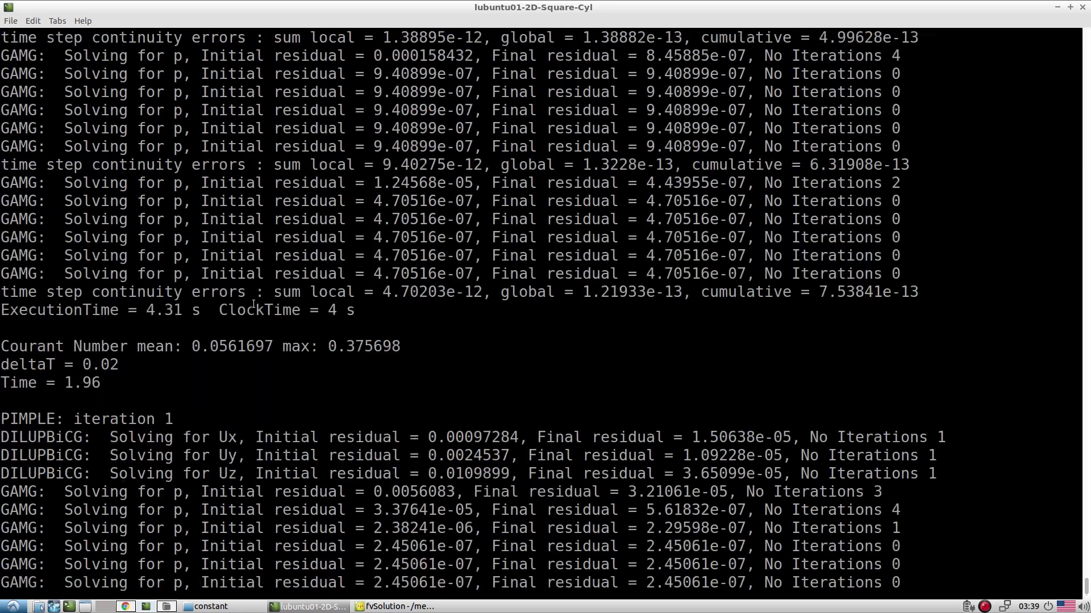
scroll(254, 305, "up", 3)
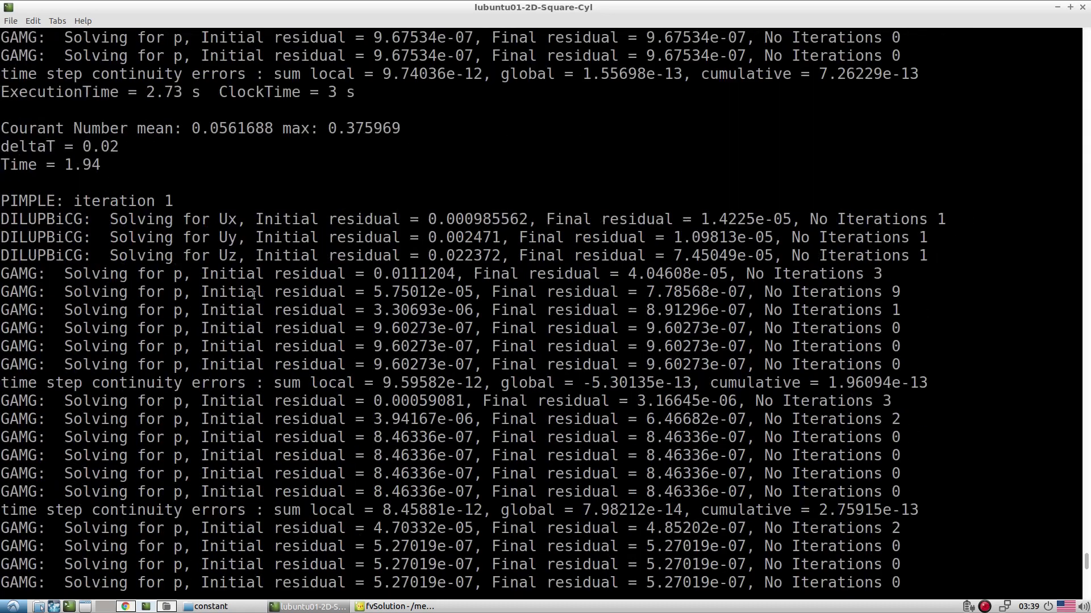
triple_click(129, 133)
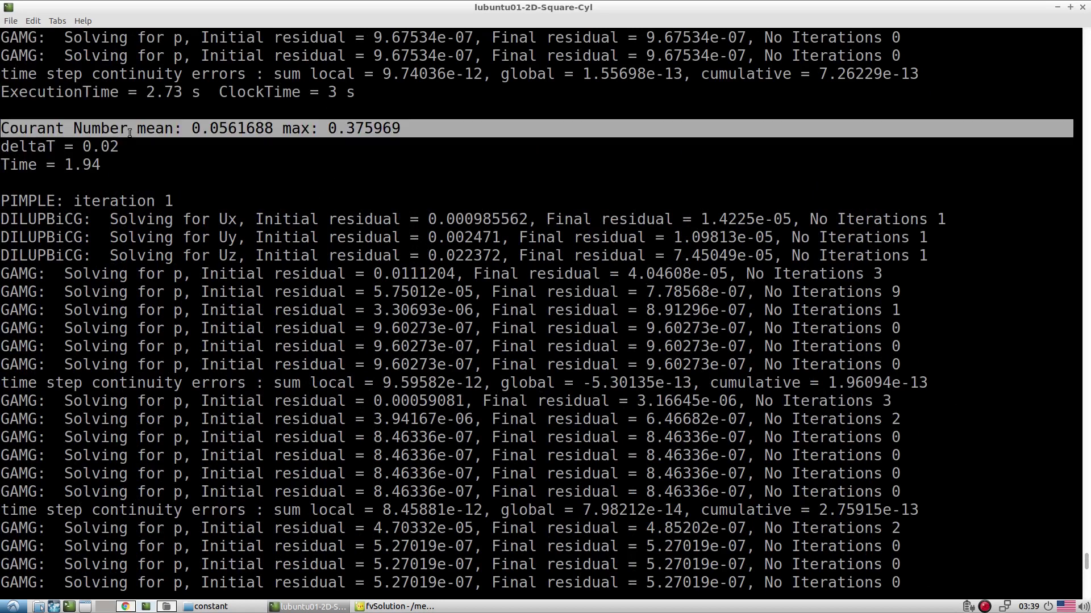
left_click(207, 179)
left_click_drag(329, 130, 393, 129)
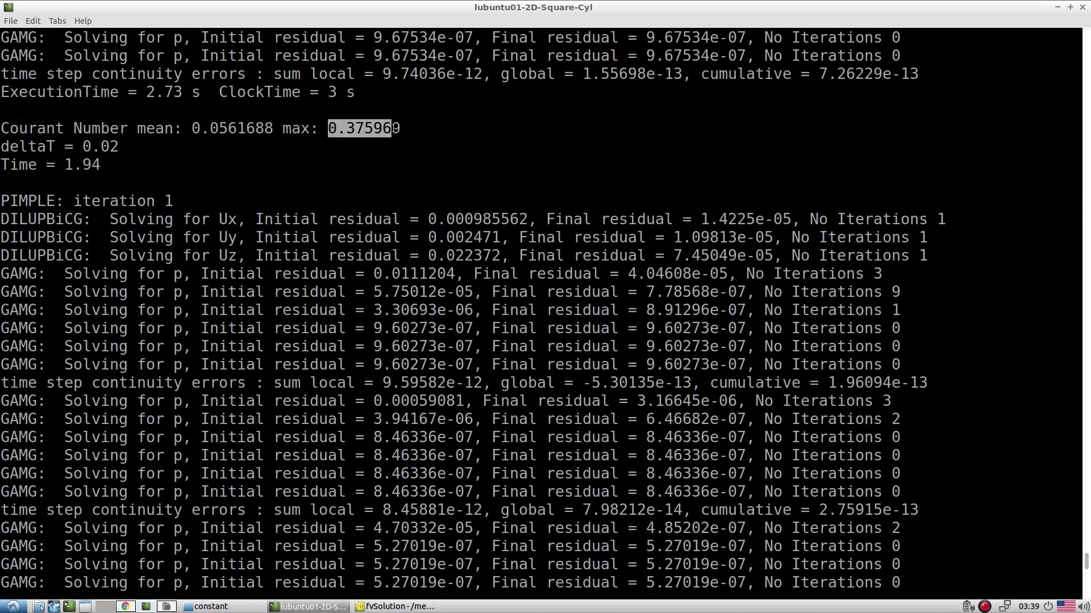
triple_click(79, 147)
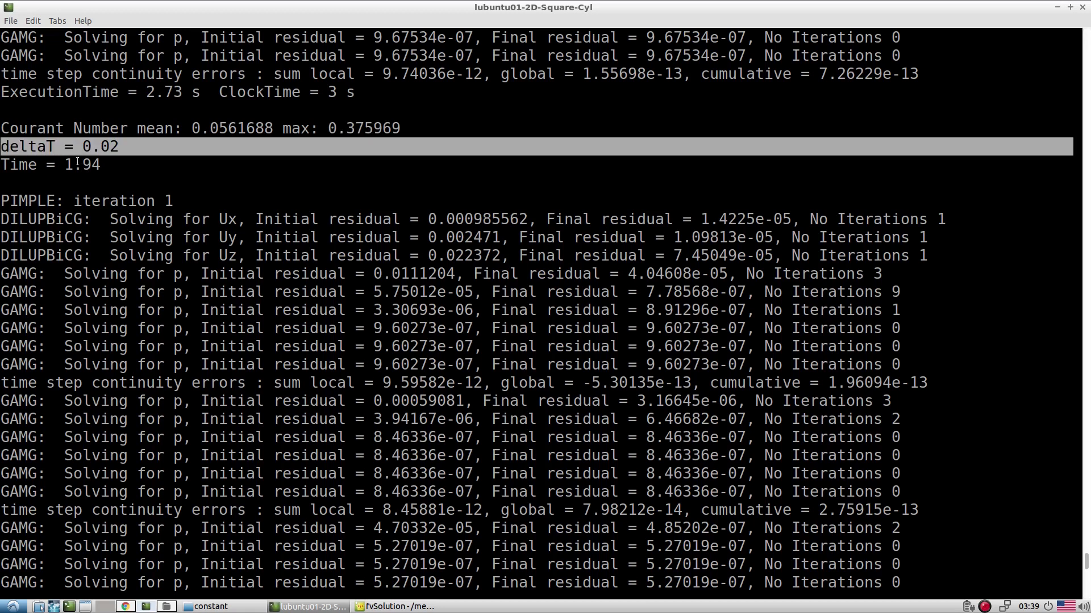
left_click_drag(61, 171, 103, 167)
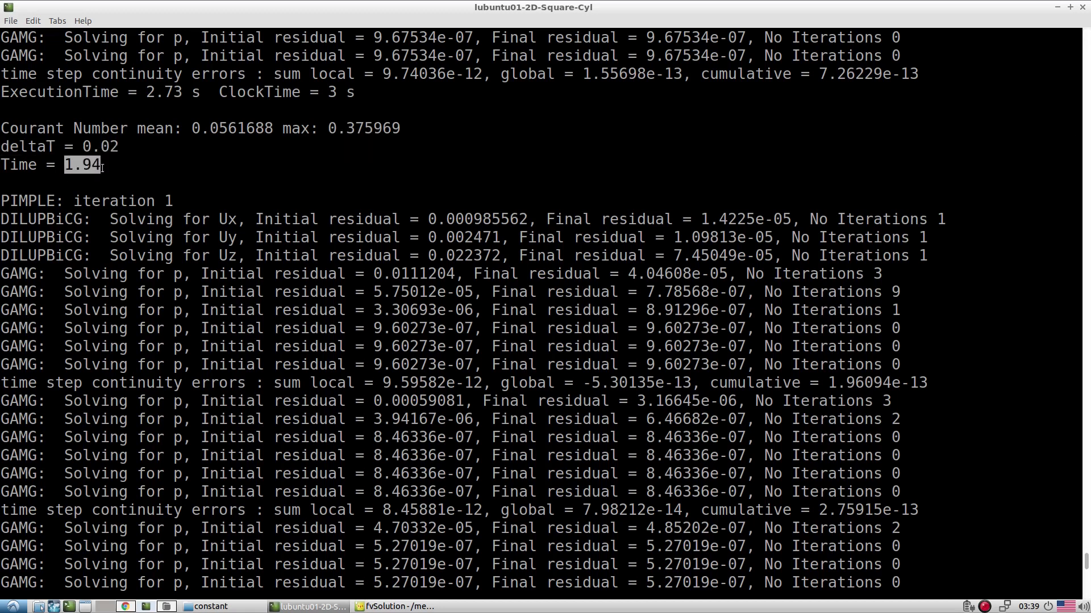
triple_click(97, 199)
Switch to Geany and check the nOuterCorrectors entry in the PIMPLE block of fvSolution
left_click(395, 607)
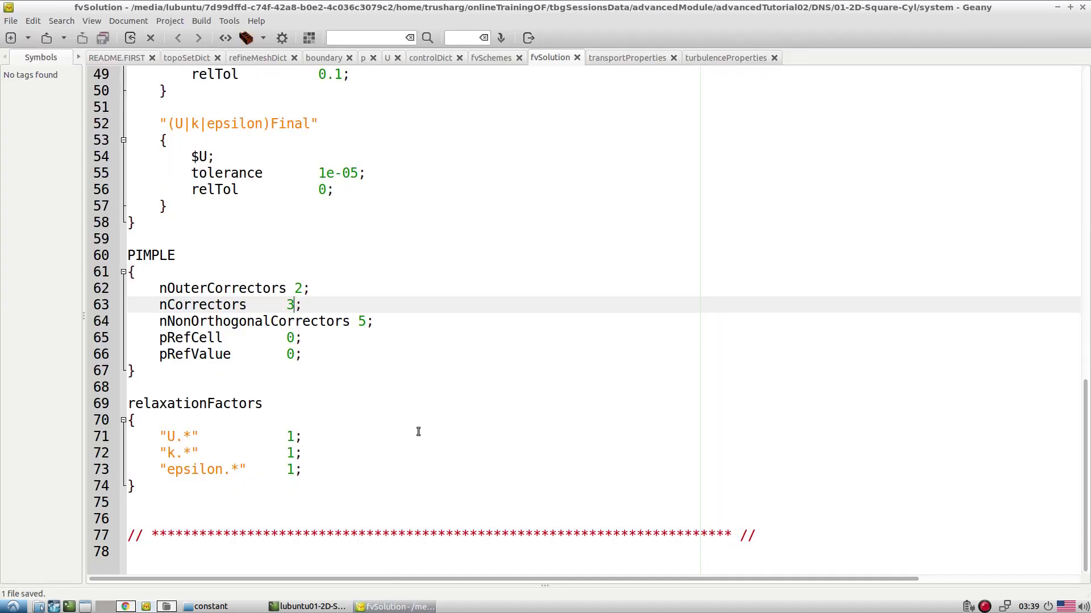
double_click(299, 288)
triple_click(300, 288)
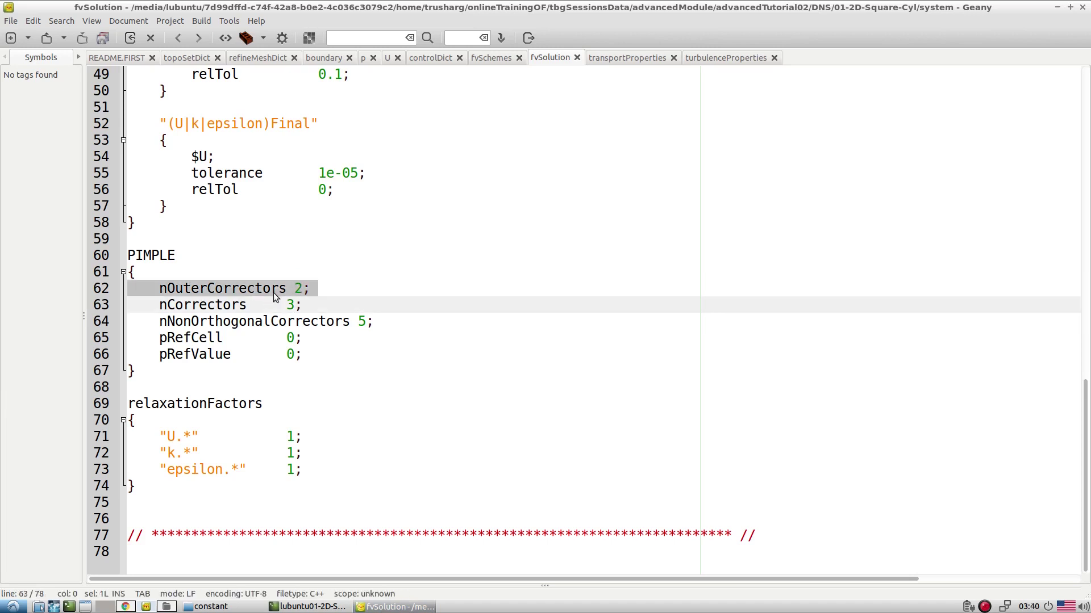
Switch to the terminal and examine the Ux, Uy, Uz solves and the first group of pressure solves under PIMPLE iteration 1
left_click(307, 606)
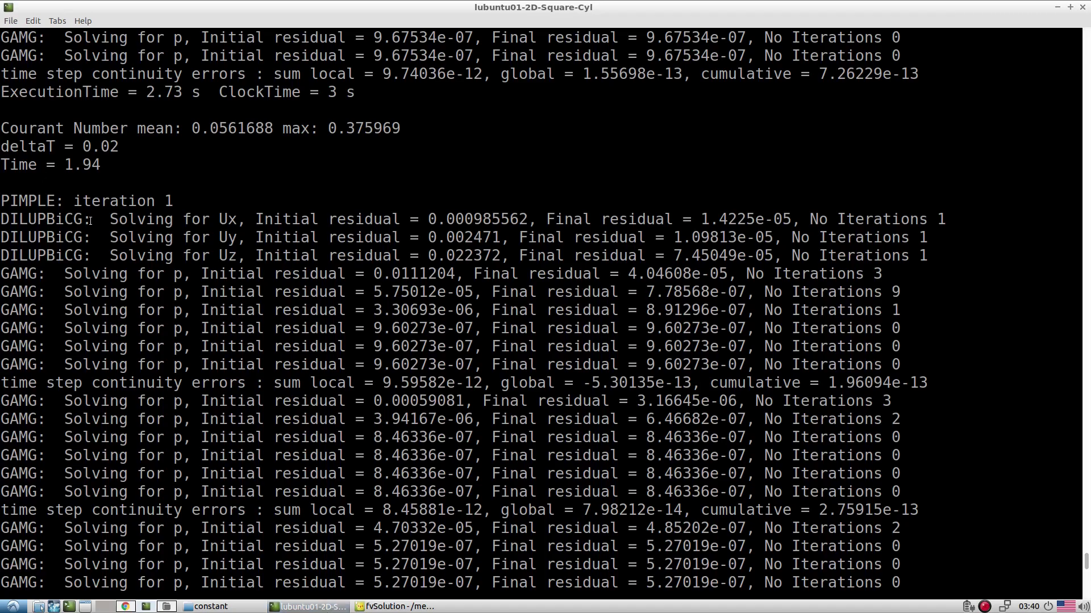
left_click_drag(4, 224, 940, 253)
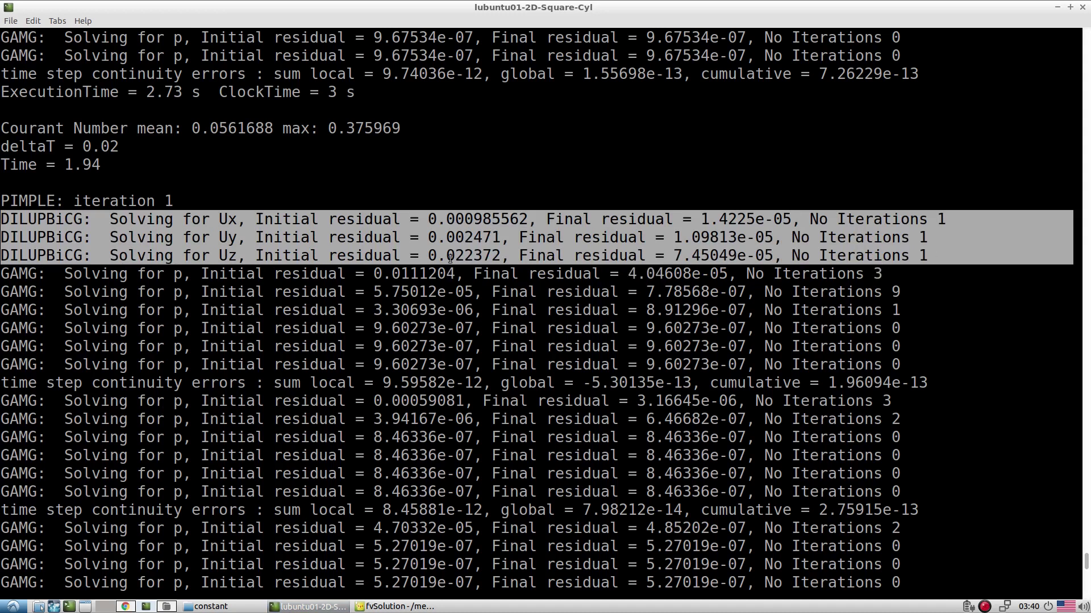
double_click(437, 238)
left_click_drag(3, 274, 920, 347)
left_click(863, 319)
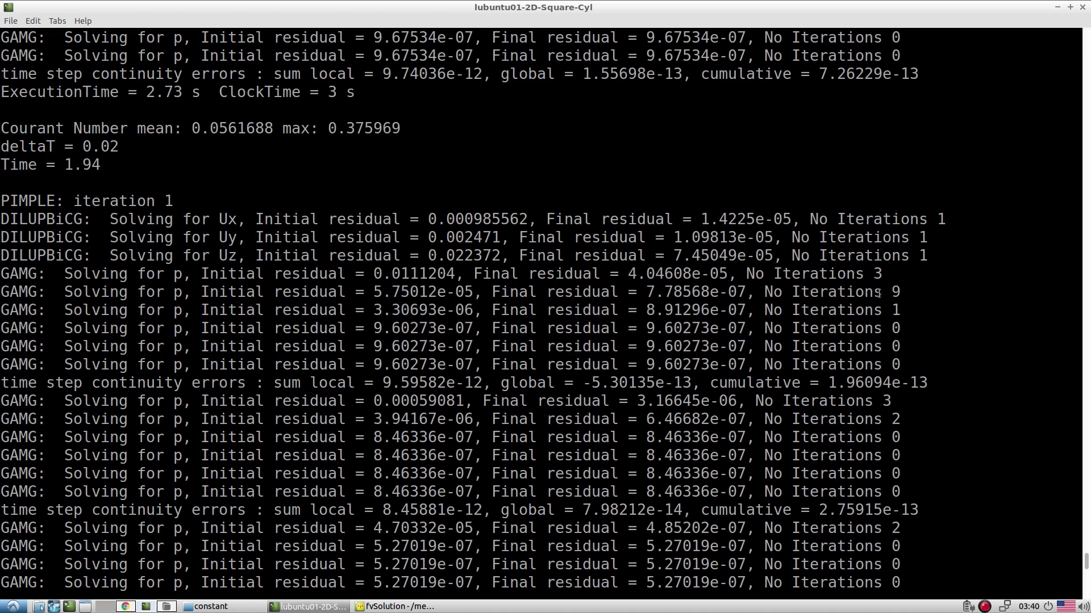
left_click_drag(903, 273, 923, 361)
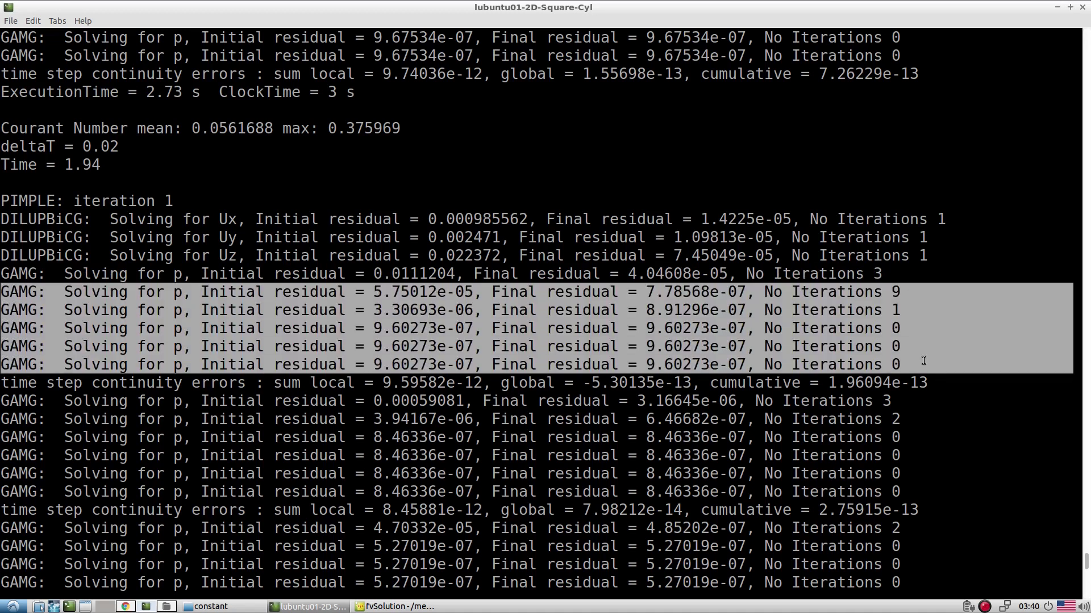
triple_click(662, 267)
left_click_drag(898, 278, 913, 348)
Switch to Geany and check the nCorrectors and nNonOrthogonalCorrectors values in the PIMPLE block of fvSolution
left_click(396, 606)
left_click(321, 351)
double_click(290, 305)
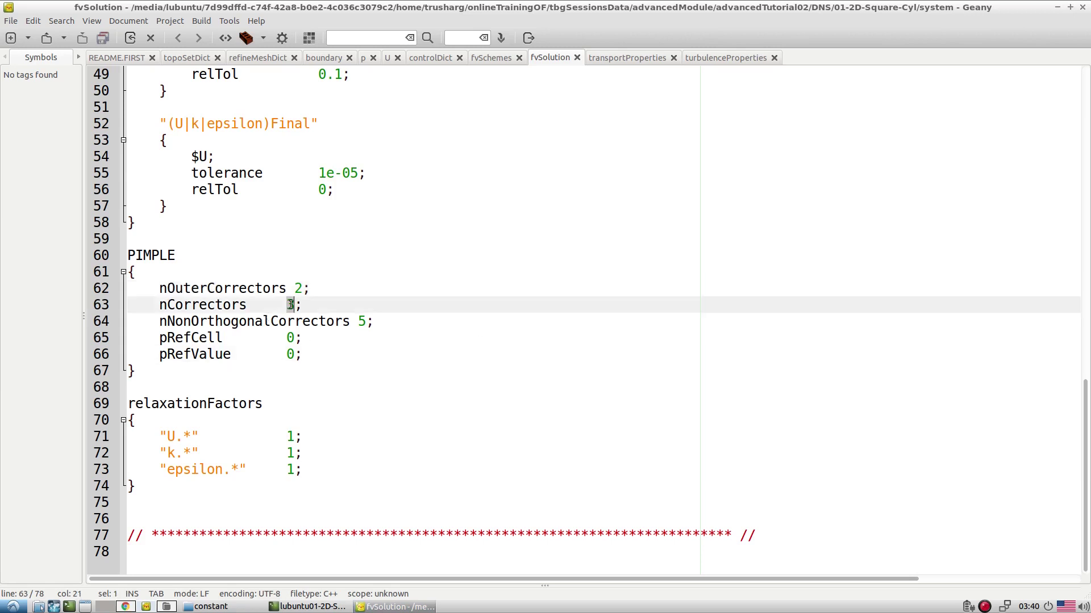
left_click(290, 306)
left_click(356, 321)
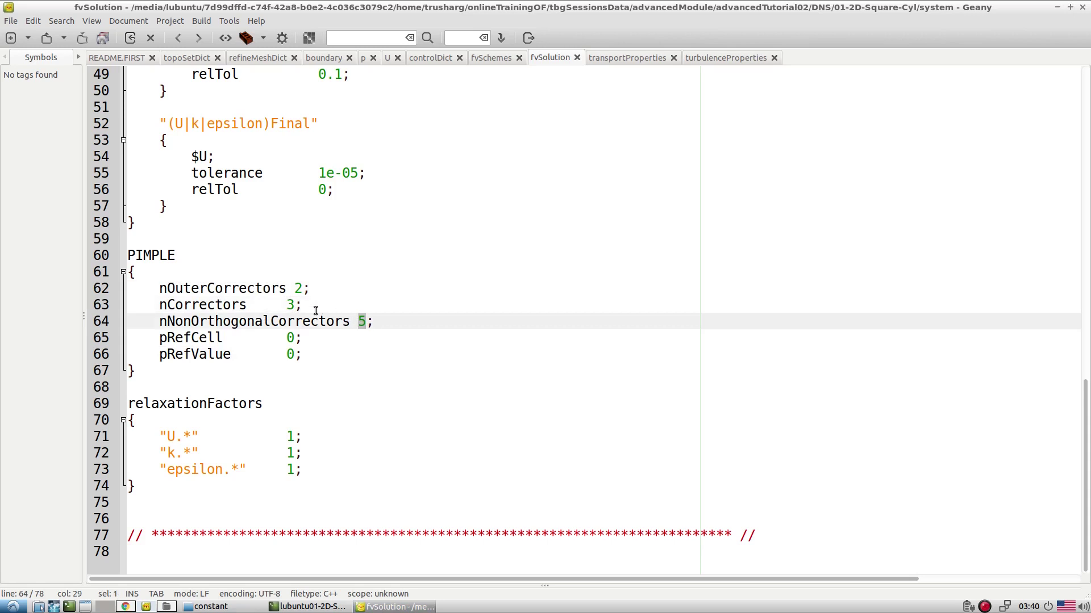
left_click(290, 305)
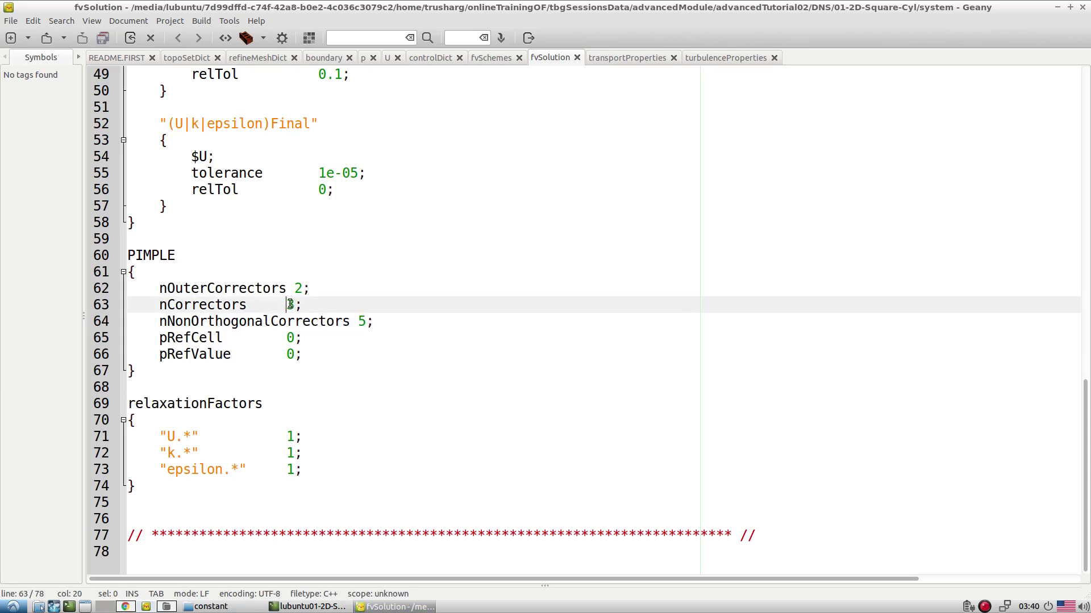
Compare the leading pressure solve of each corrector group in the terminal's PIMPLE iteration 1 log with the nCorrectors entry in fvSolution
left_click(309, 606)
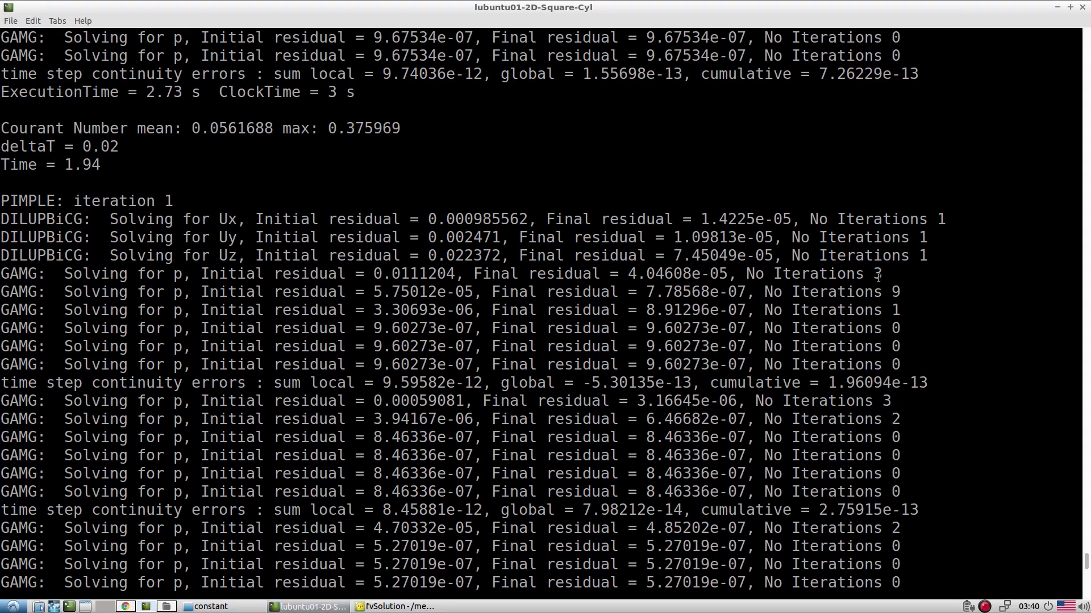
triple_click(726, 271)
left_click(727, 271)
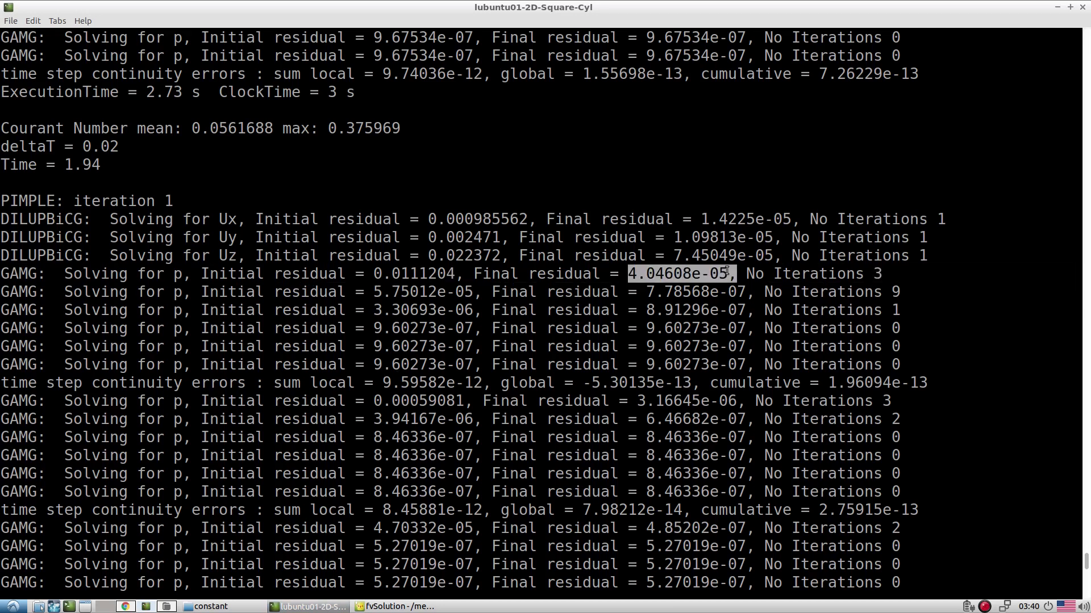
triple_click(727, 272)
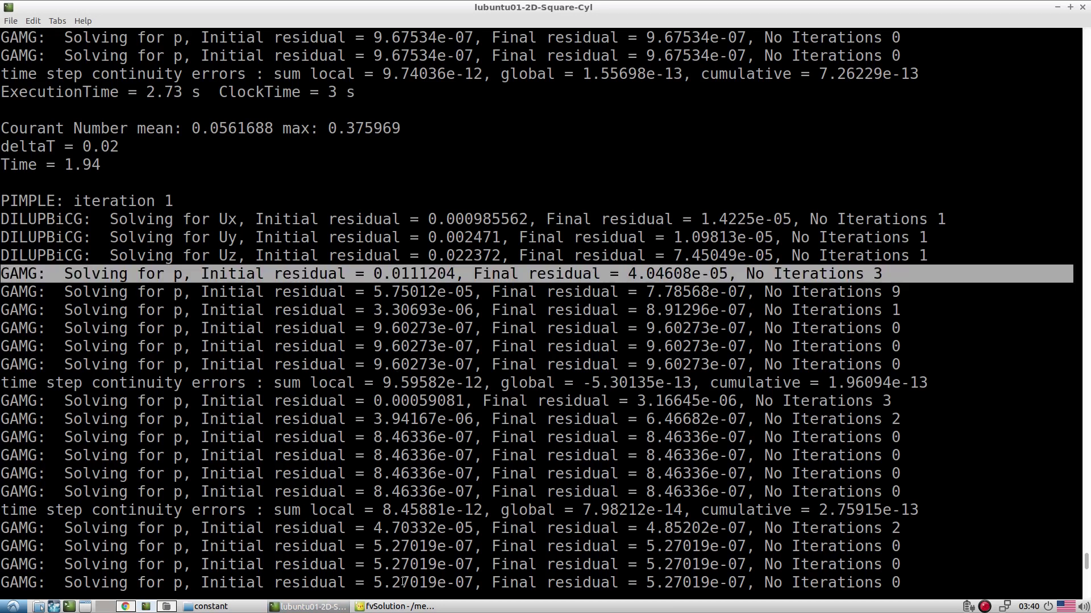
left_click(392, 607)
double_click(219, 304)
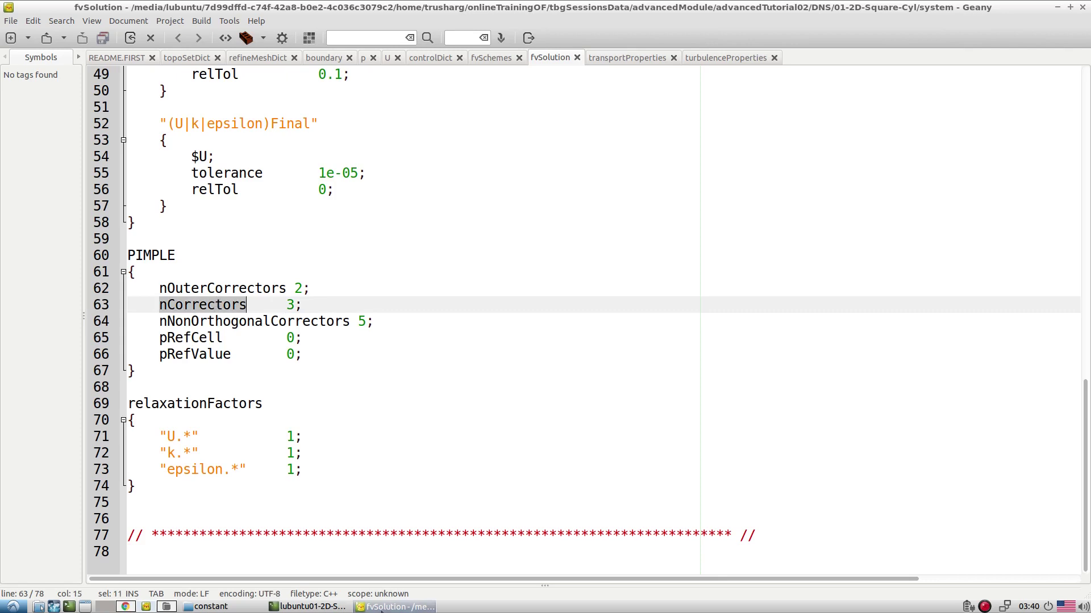
key("alt+Tab")
triple_click(639, 273)
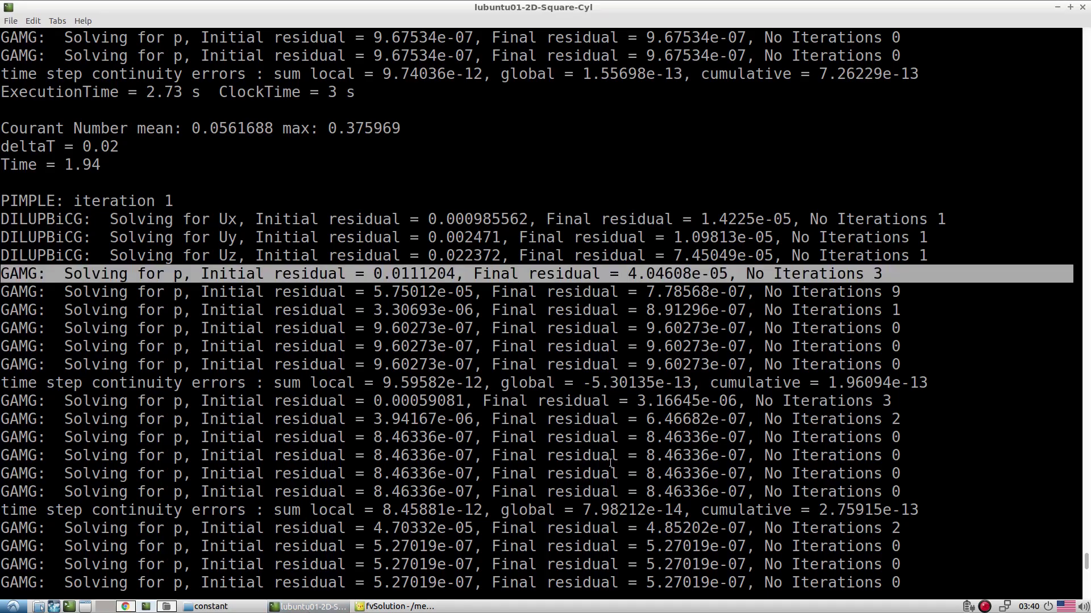
triple_click(605, 401)
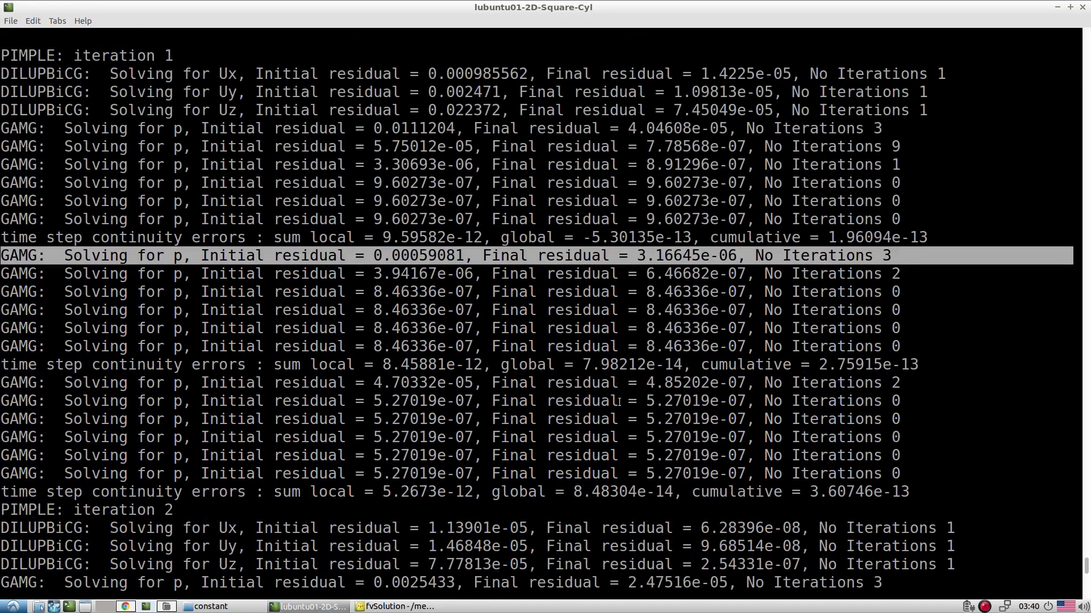
triple_click(595, 384)
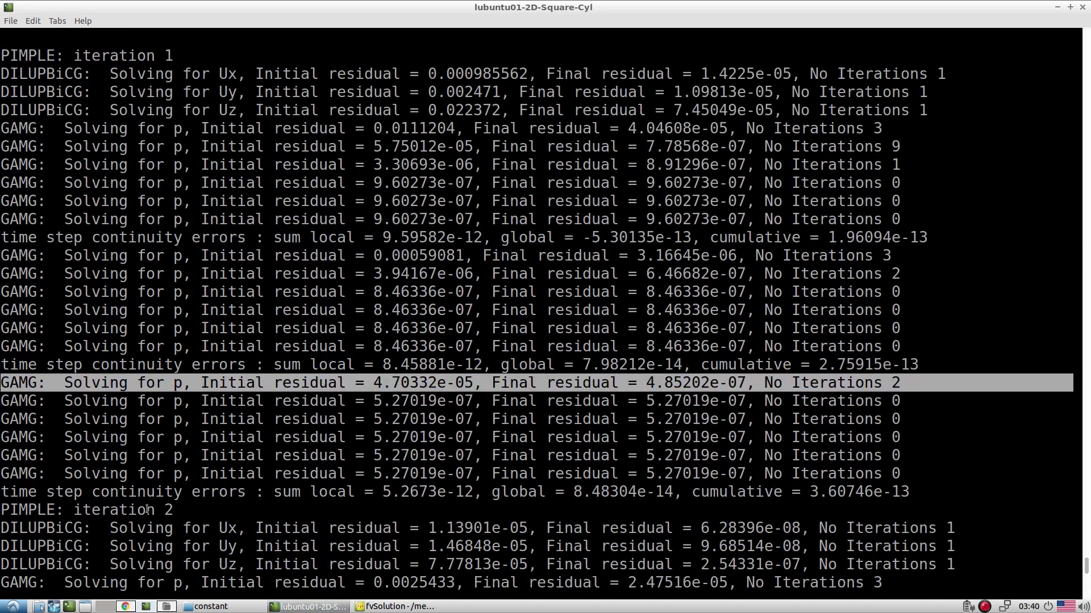
Examine the repeated non-orthogonal pressure solves that follow each leading pressure solve in PIMPLE iteration 1
double_click(816, 129)
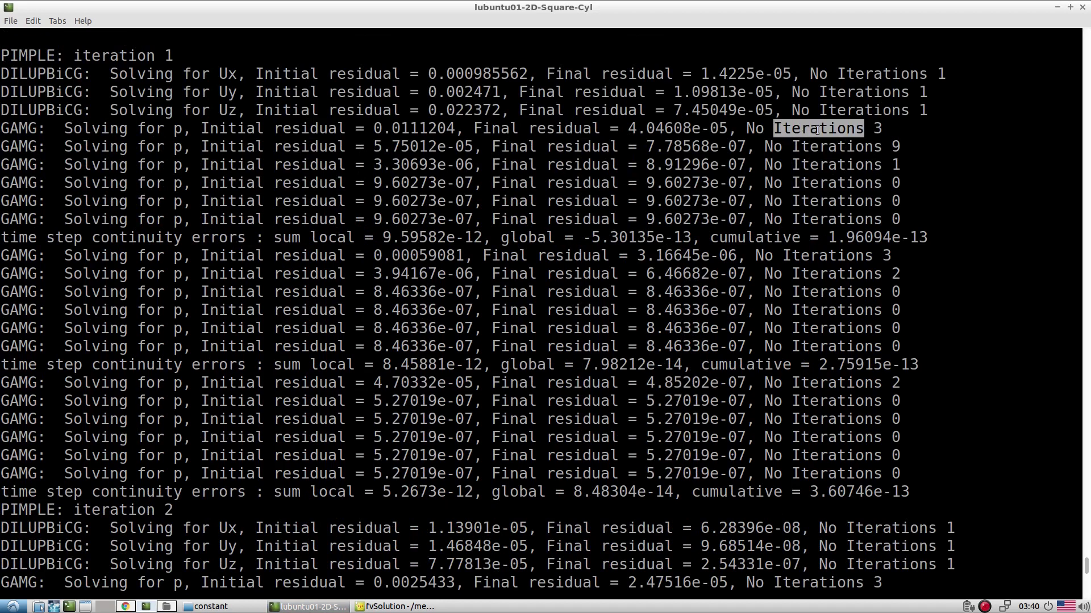
left_click_drag(918, 141, 926, 221)
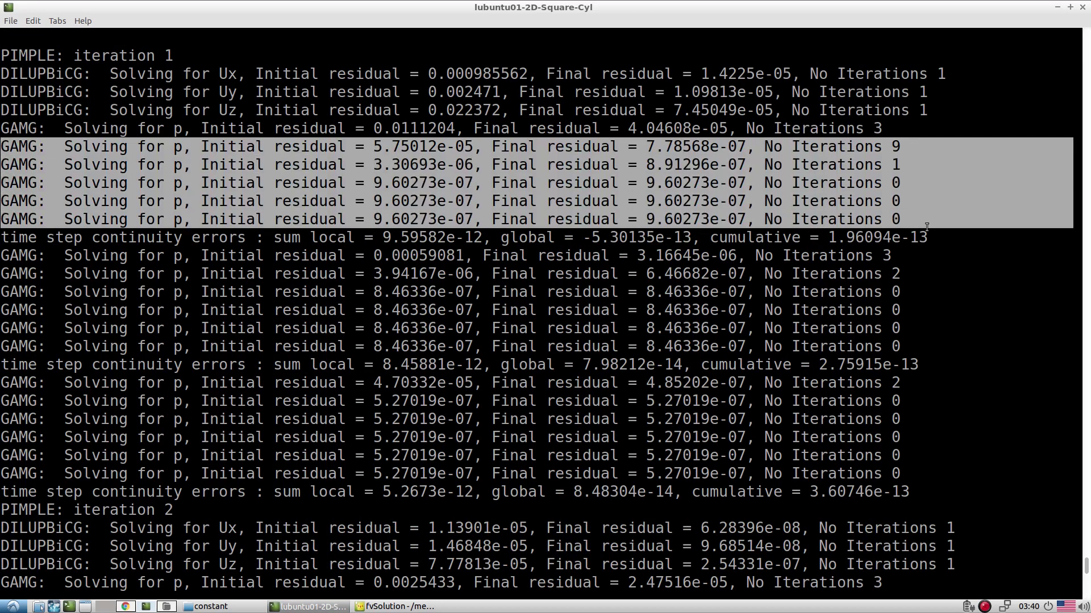
left_click(869, 256)
double_click(869, 255)
left_click_drag(909, 274, 915, 347)
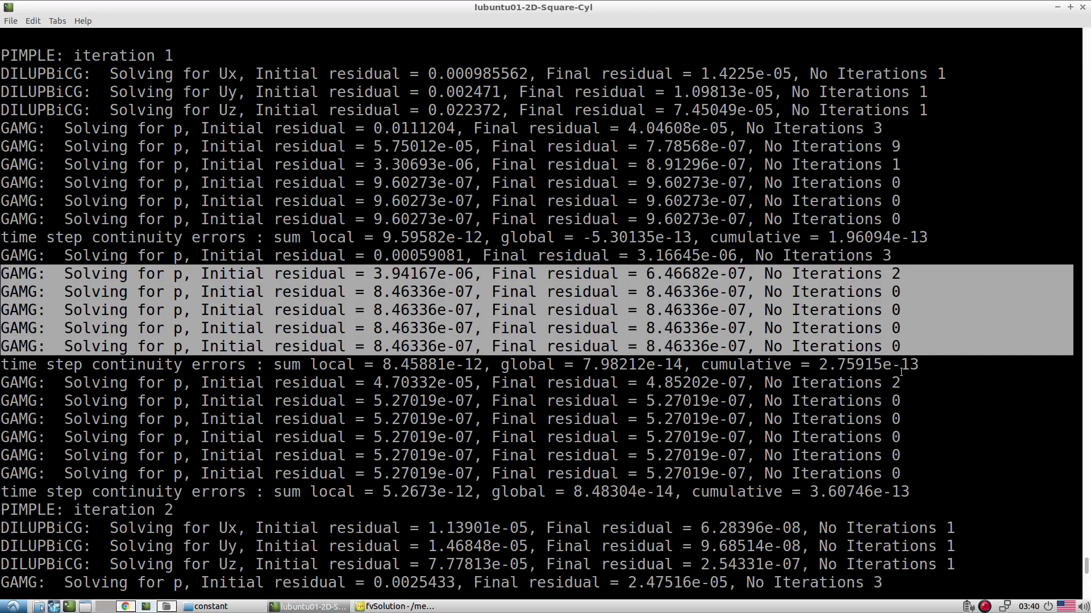
left_click(894, 379)
left_click_drag(909, 419, 926, 471)
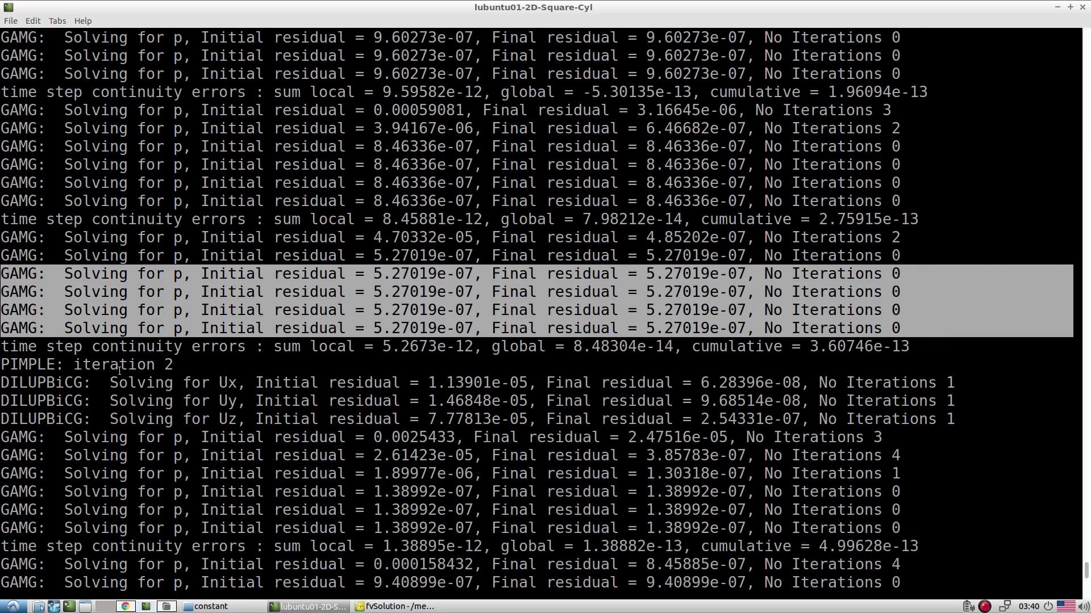
Locate the PIMPLE iteration 2 heading in the log and recheck the three corrector settings of fvSolution in Geany
double_click(118, 366)
left_click(396, 607)
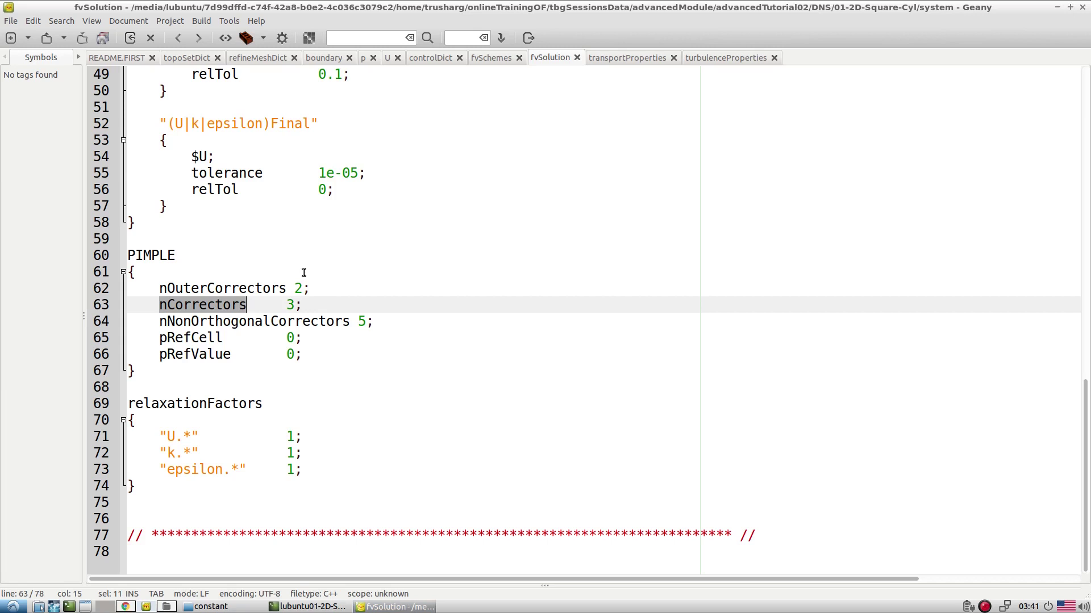
left_click(303, 292)
left_click_drag(294, 305, 278, 301)
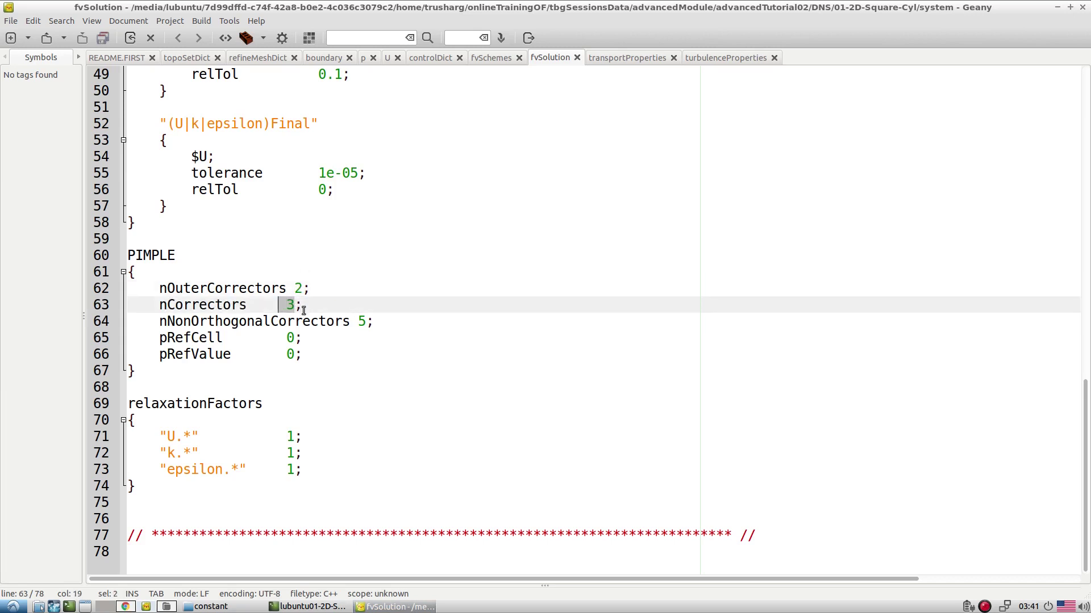
left_click(357, 322)
Return to the terminal and examine the leading and repeated pressure solves under PIMPLE iteration 2
key("alt+Tab")
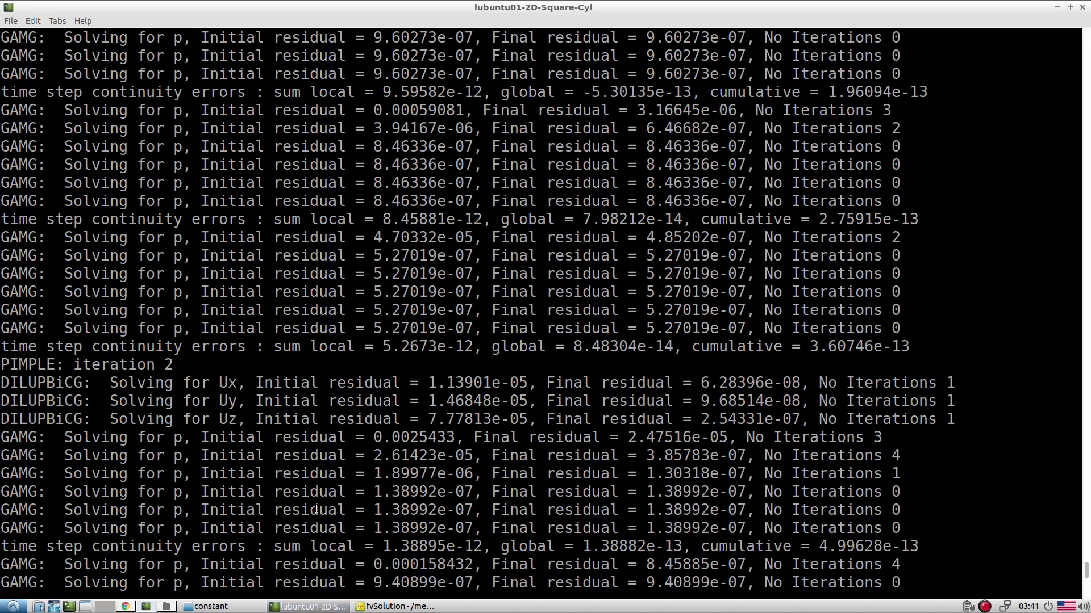
triple_click(223, 292)
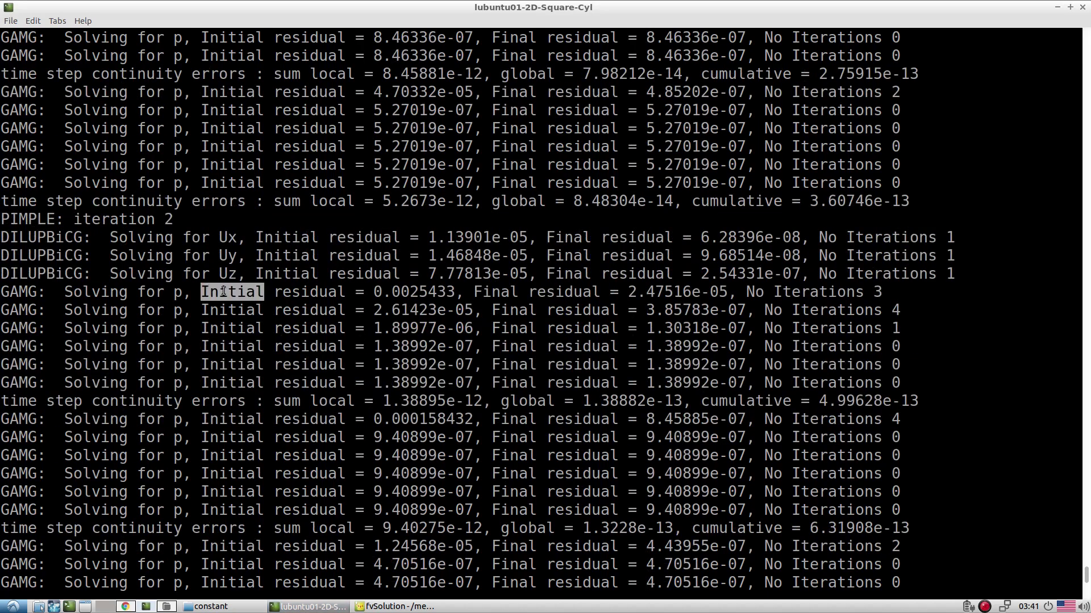
double_click(221, 419)
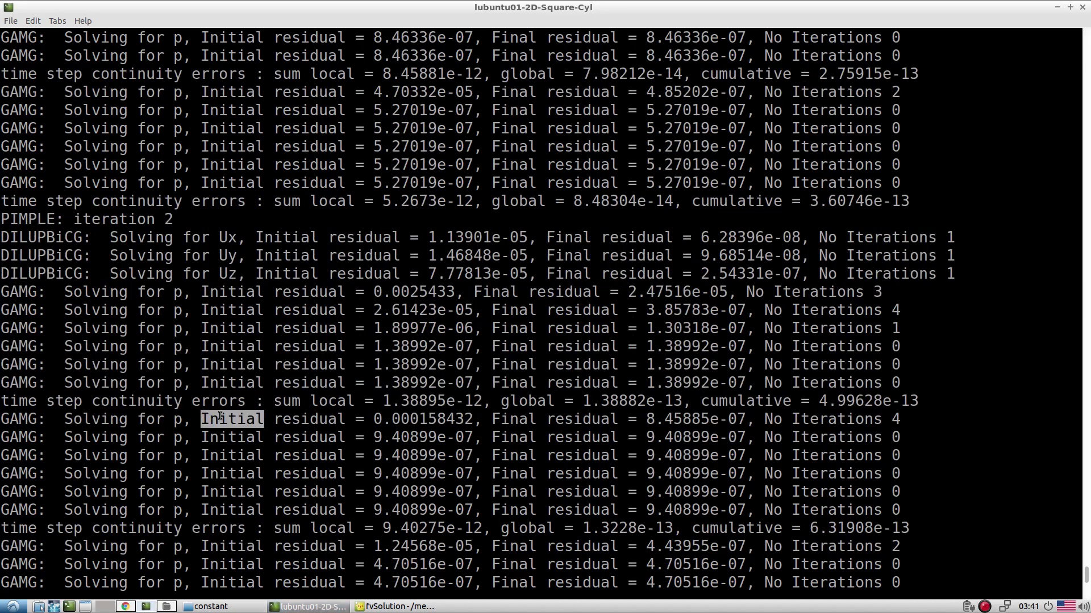
double_click(224, 546)
left_click_drag(911, 307, 929, 377)
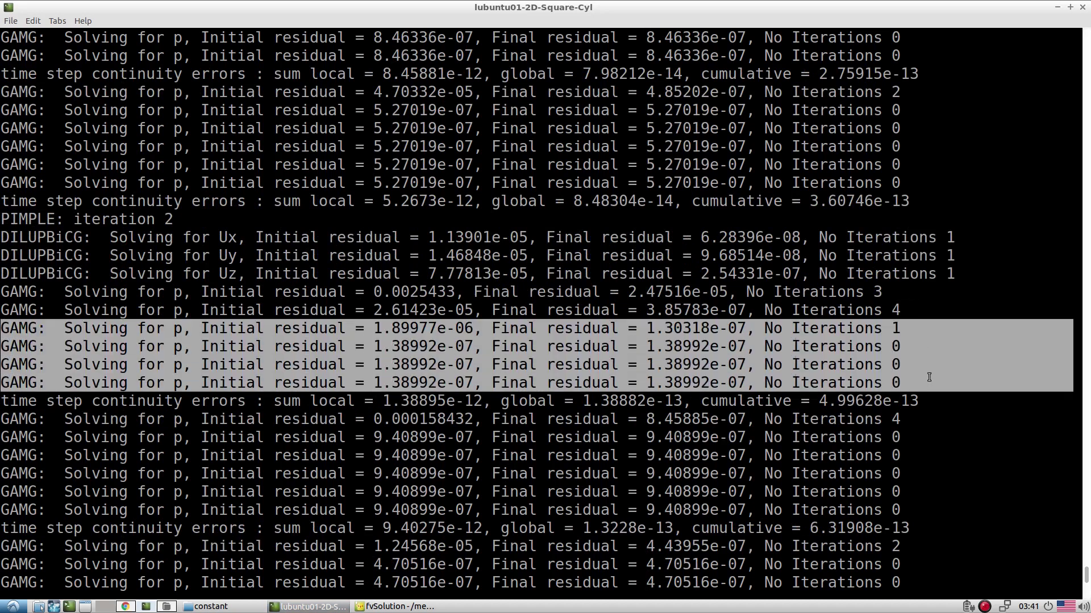
Interrupt the log output, bring the background pimpleFoam job to the foreground with fg, and terminate it
key("ctrl+c")
key("ctrl+c")
type("fg")
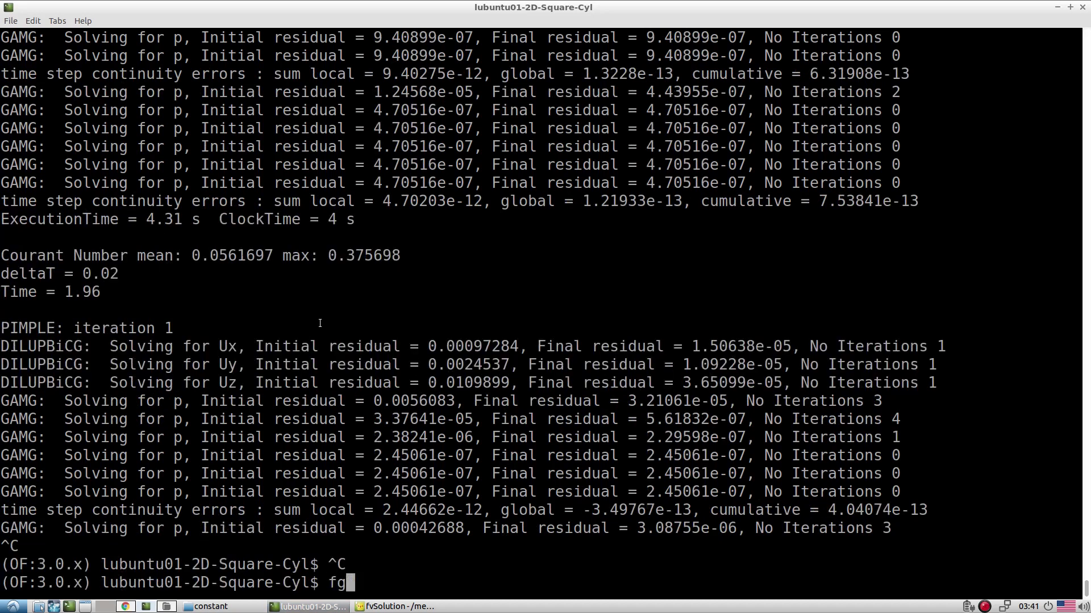
key("Return")
key("ctrl+c")
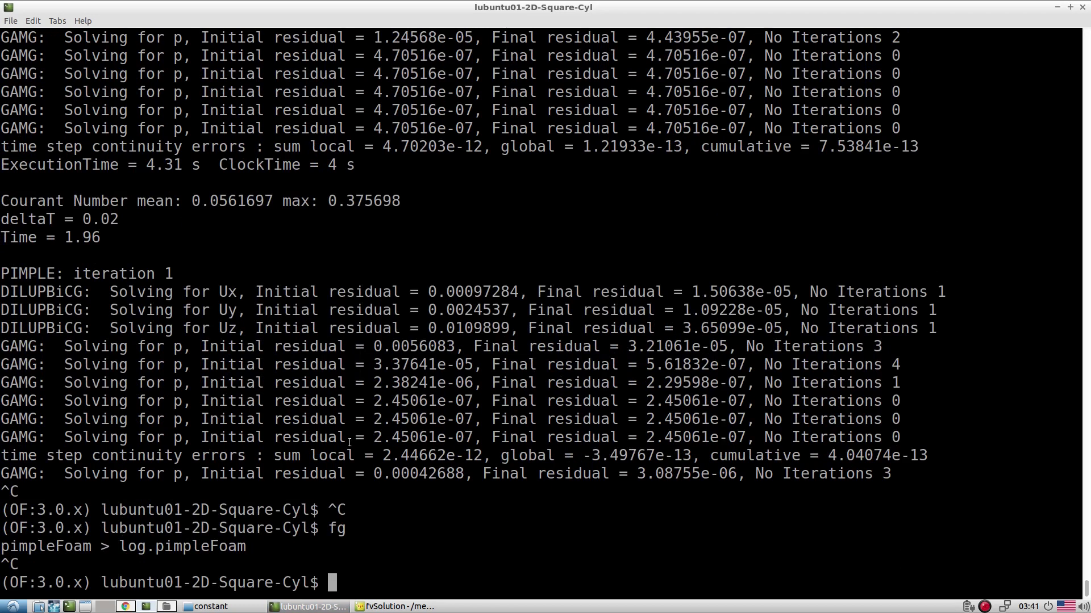
In the file manager, delete the time folders 0.1 to 3.2, the postProcessing folder and log.pimpleFoam from the 01-2D-Square-Cyl case folder
left_click(215, 607)
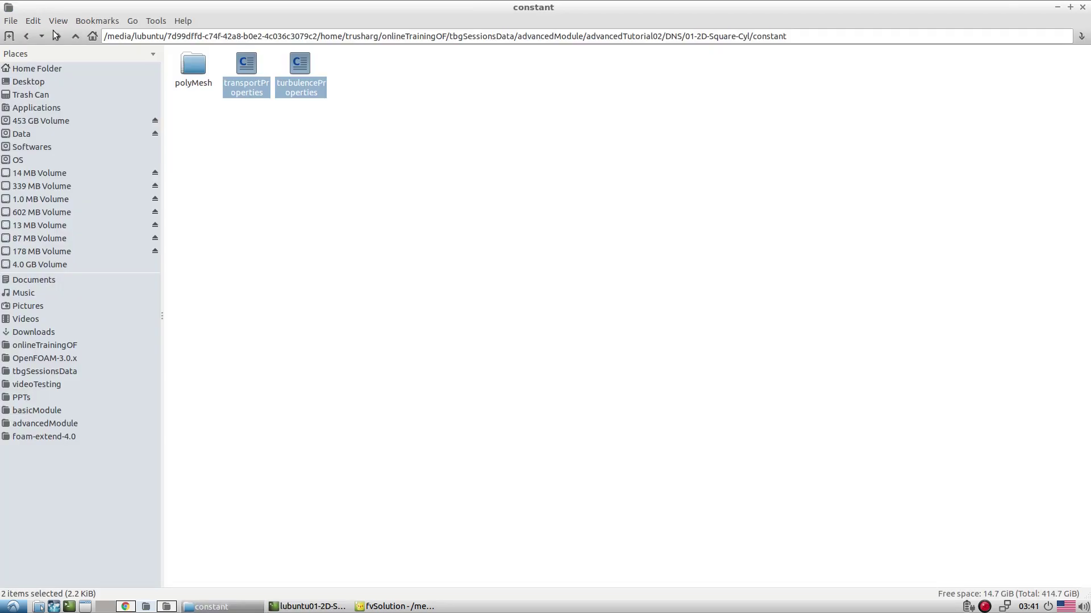
left_click(76, 36)
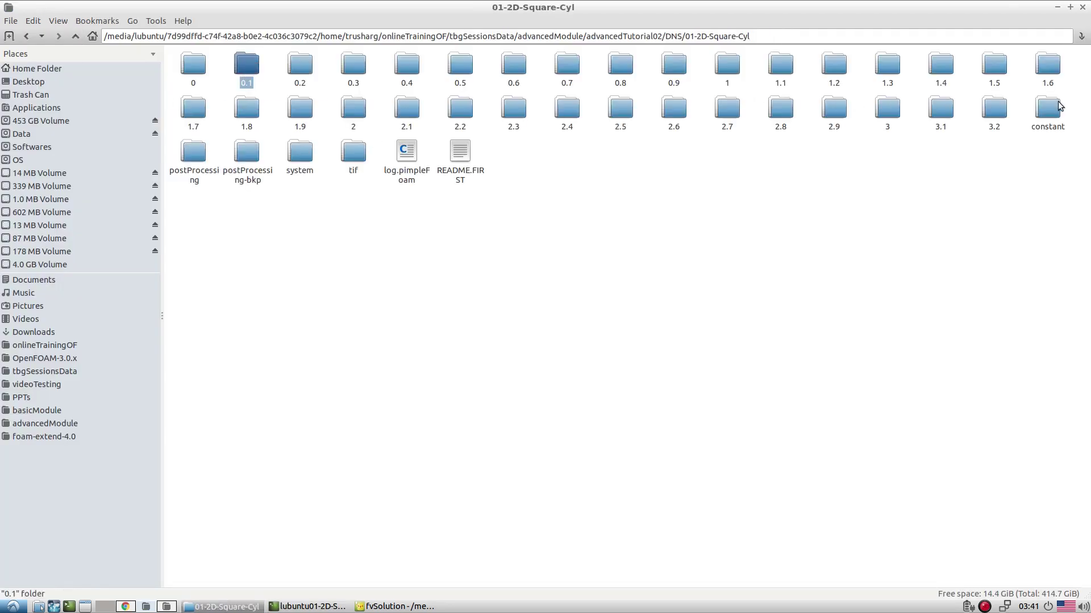
left_click(998, 118, "shift")
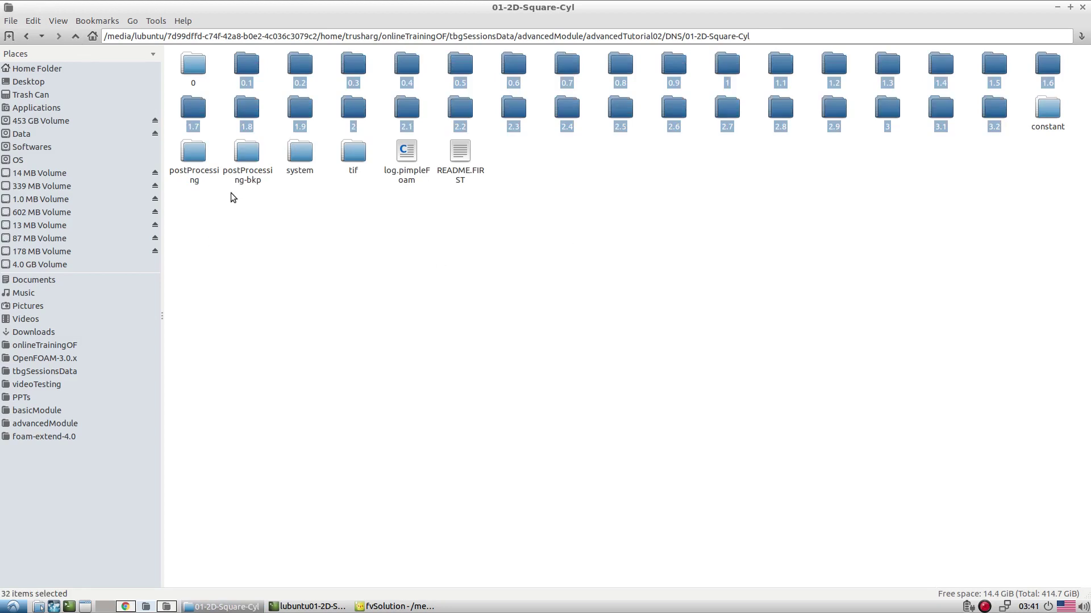
left_click(195, 174, "ctrl")
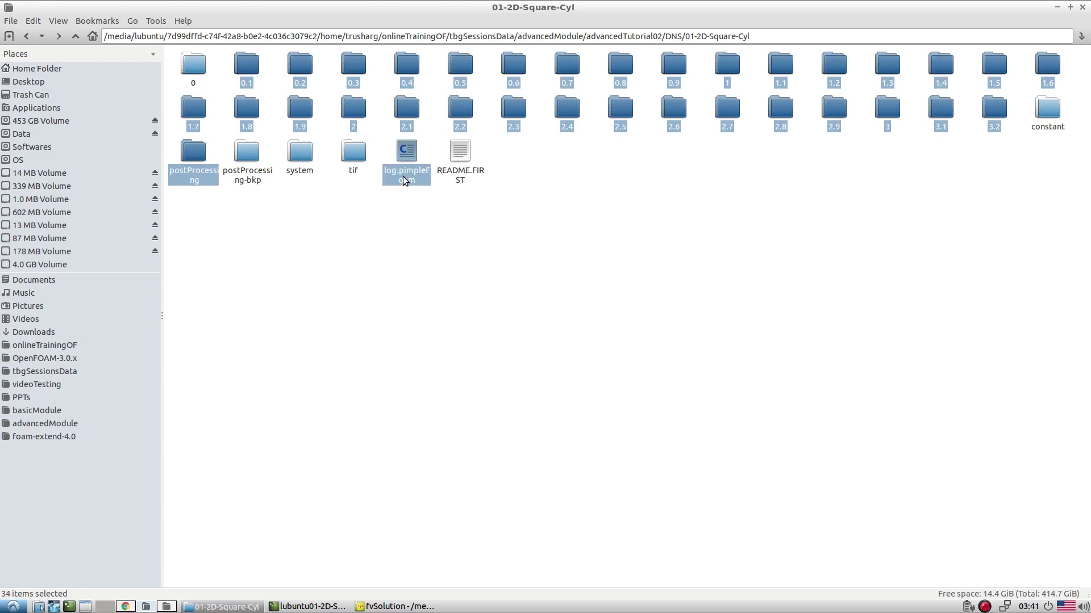
key("Delete")
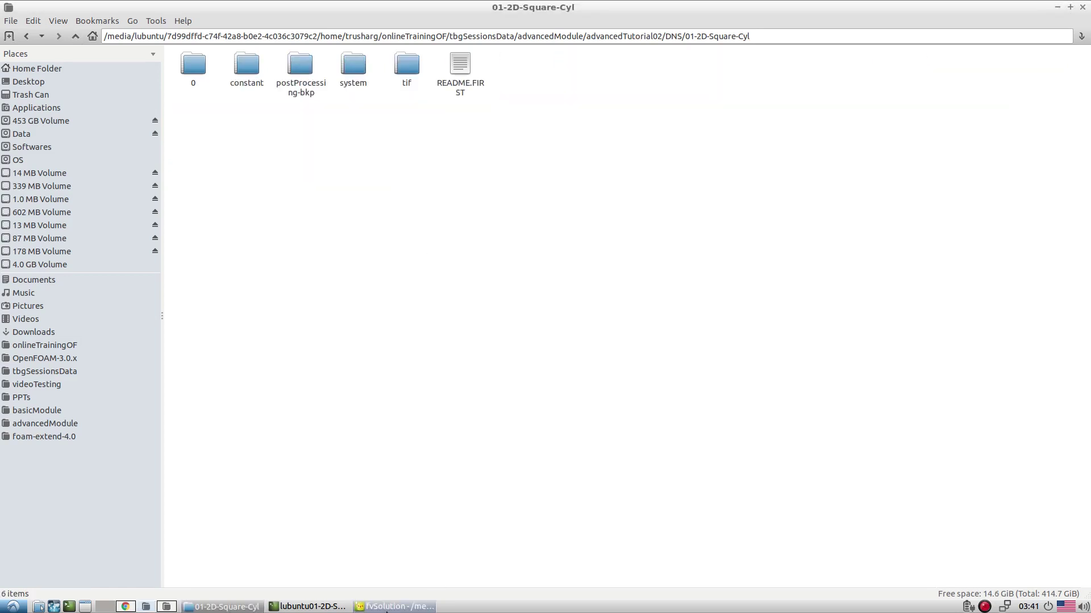
Switch to Geany and set nNonOrthogonalCorrectors to 0 and nCorrectors to 2 in the PIMPLE block of fvSolution
left_click(386, 606)
left_click(311, 390)
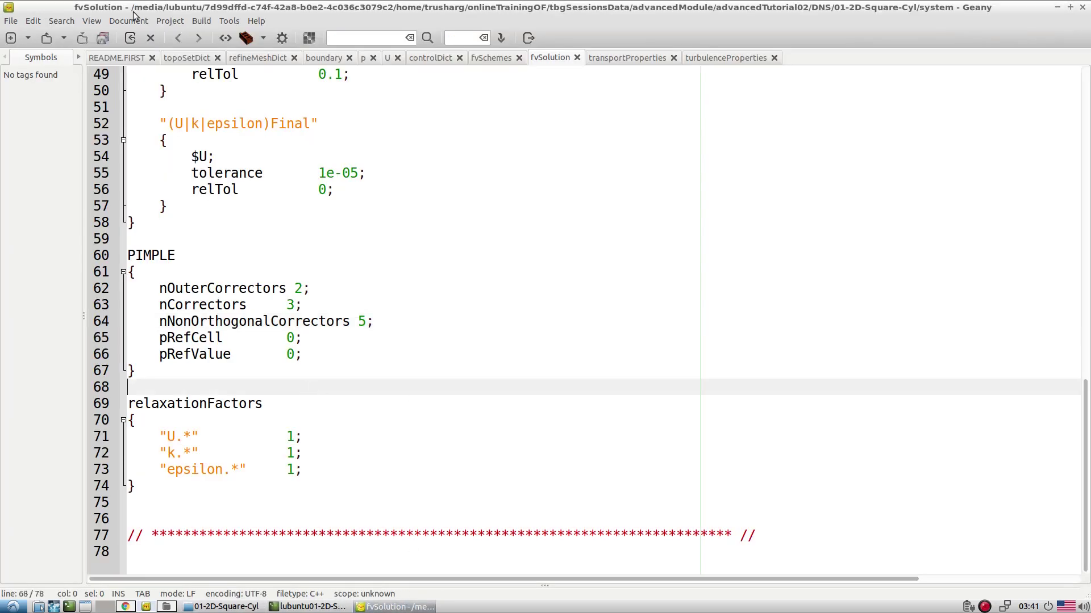
double_click(362, 321)
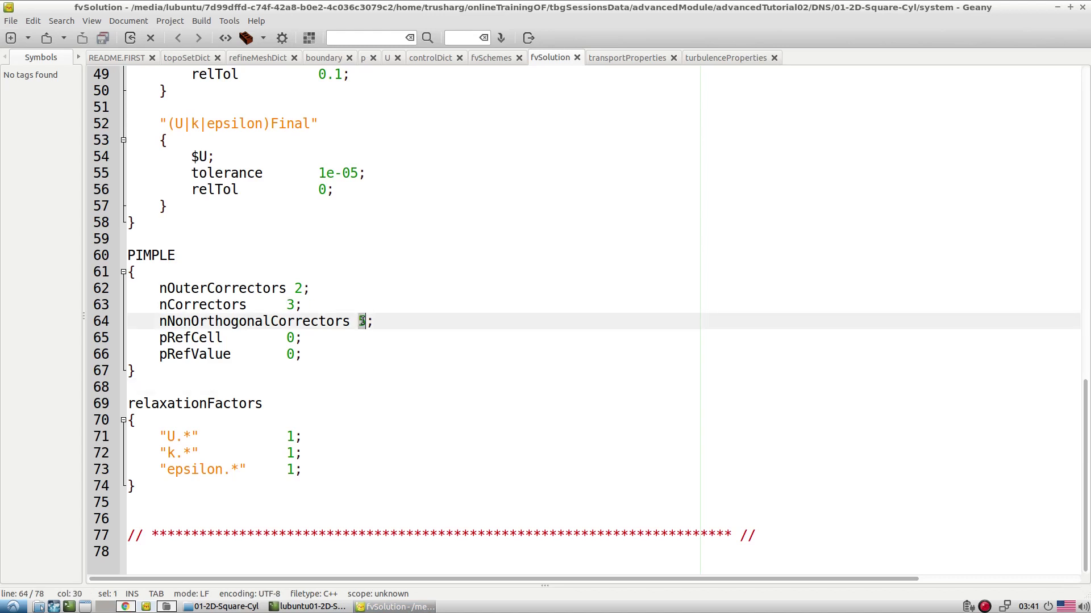
type("0")
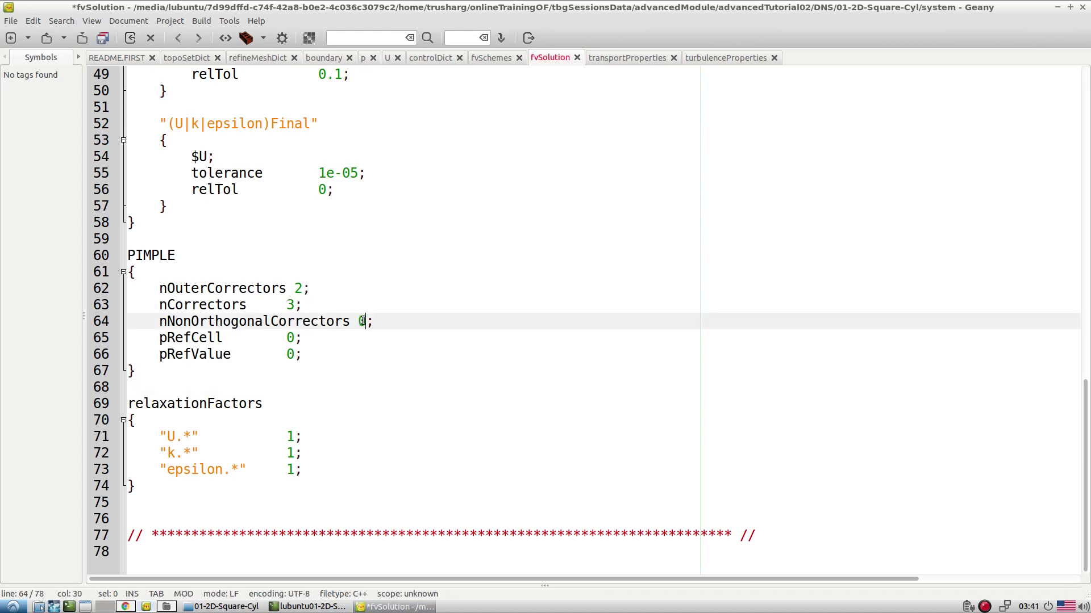
double_click(289, 305)
type("2")
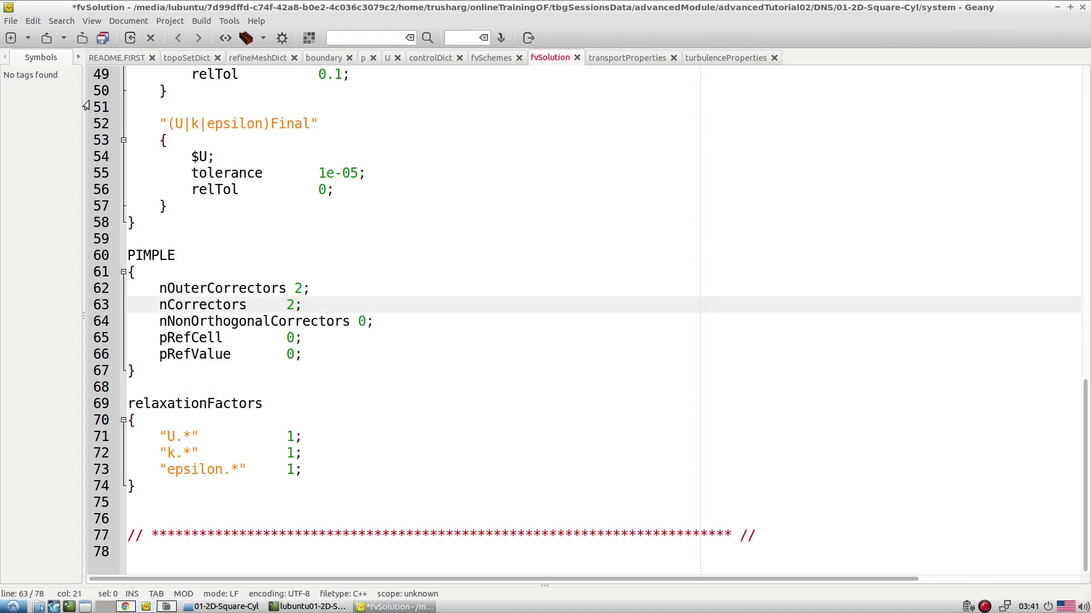
Save fvSolution and examine the nNonOrthogonalCorrectors value in the PIMPLE block
key("ctrl+s")
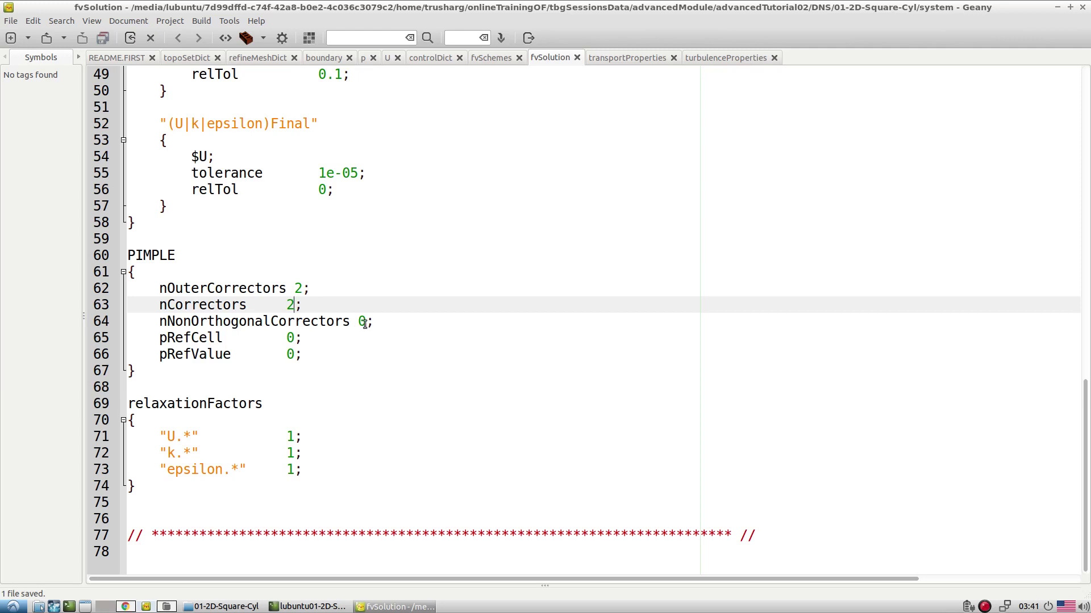
left_click_drag(366, 321, 354, 321)
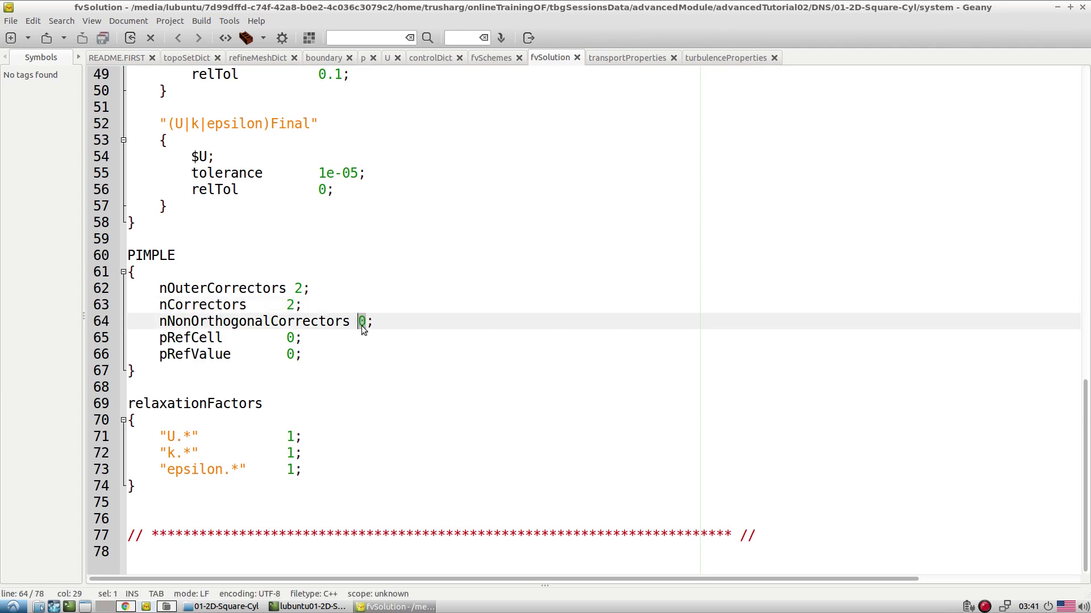
left_click(377, 338)
double_click(362, 322)
left_click(422, 370)
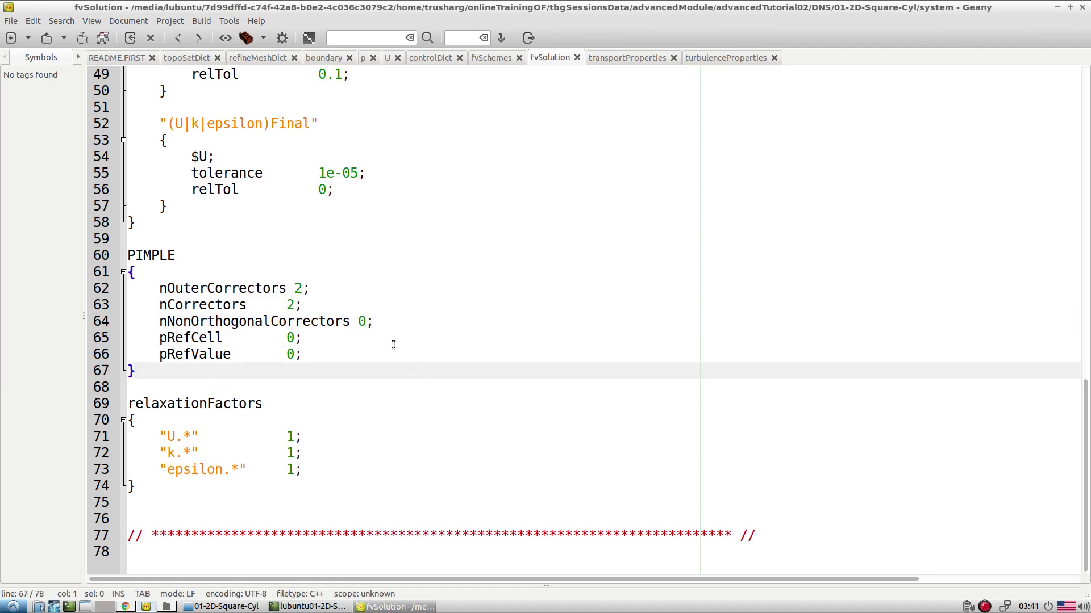
Examine the nOuterCorrectors, nCorrectors and nNonOrthogonalCorrectors entries in the PIMPLE block and how the outer loop relates to the inner correctors
left_click(294, 305)
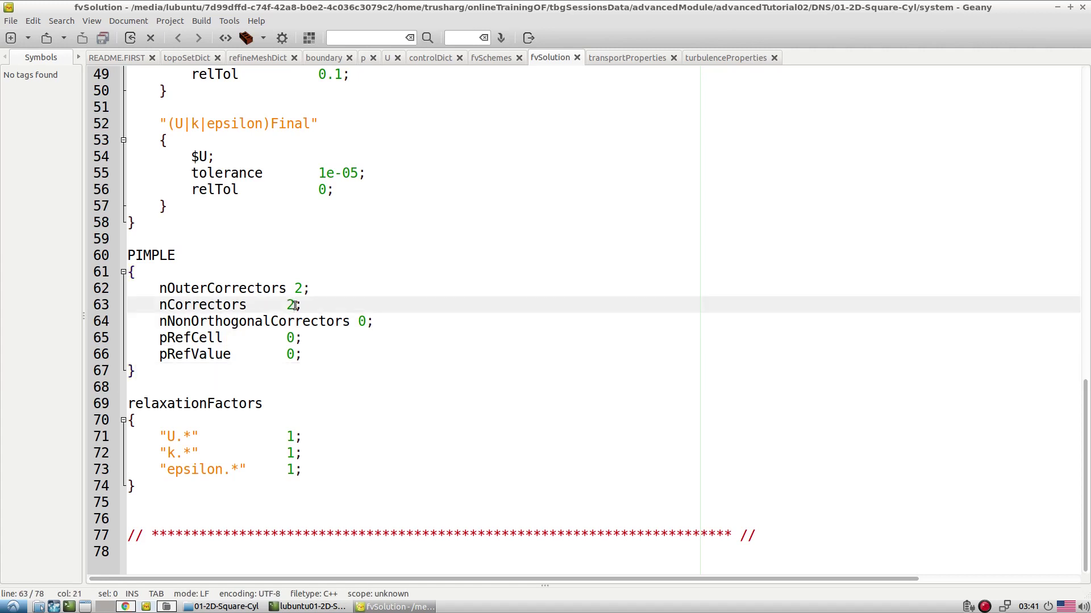
left_click(327, 288)
left_click_drag(326, 289, 407, 316)
left_click(398, 321)
left_click(392, 291)
left_click(415, 334)
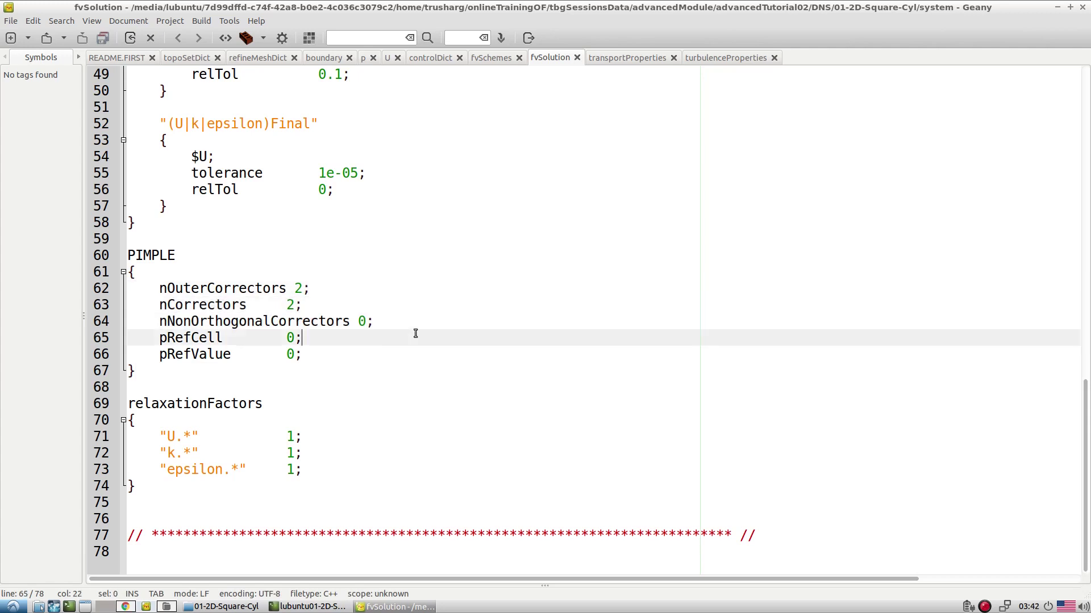
double_click(189, 291)
left_click(353, 292)
left_click_drag(353, 292, 316, 293)
left_click(139, 290)
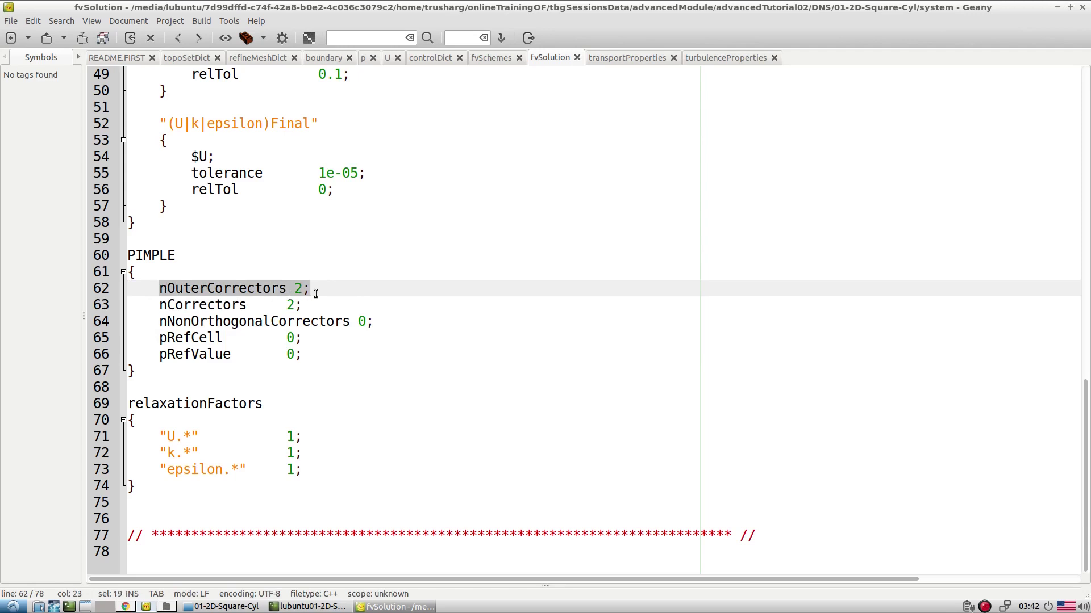
left_click(325, 292)
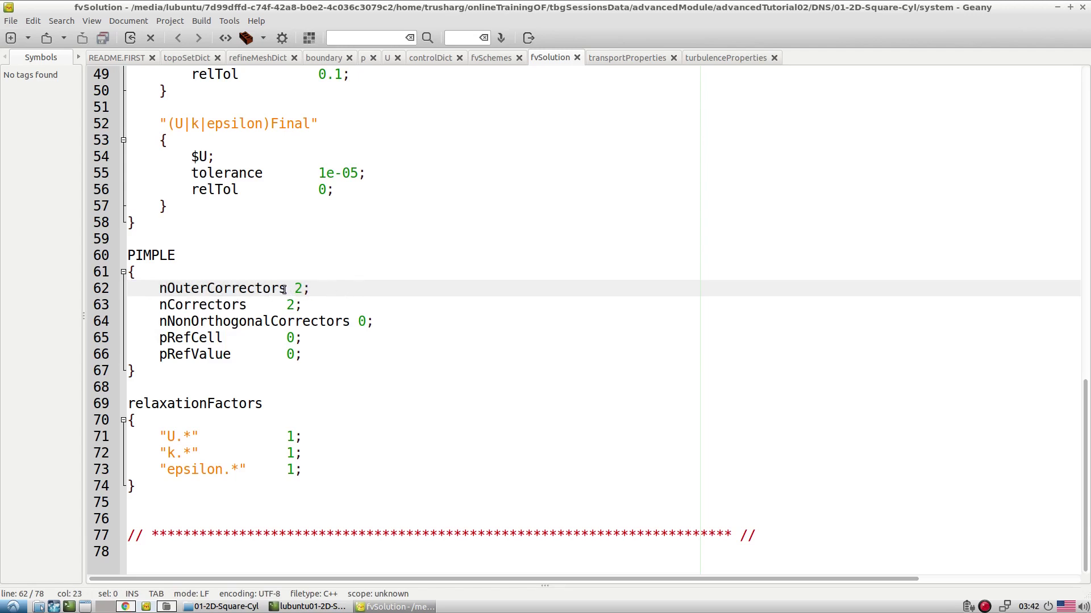
triple_click(284, 290)
left_click_drag(386, 320, 134, 294)
left_click(321, 306)
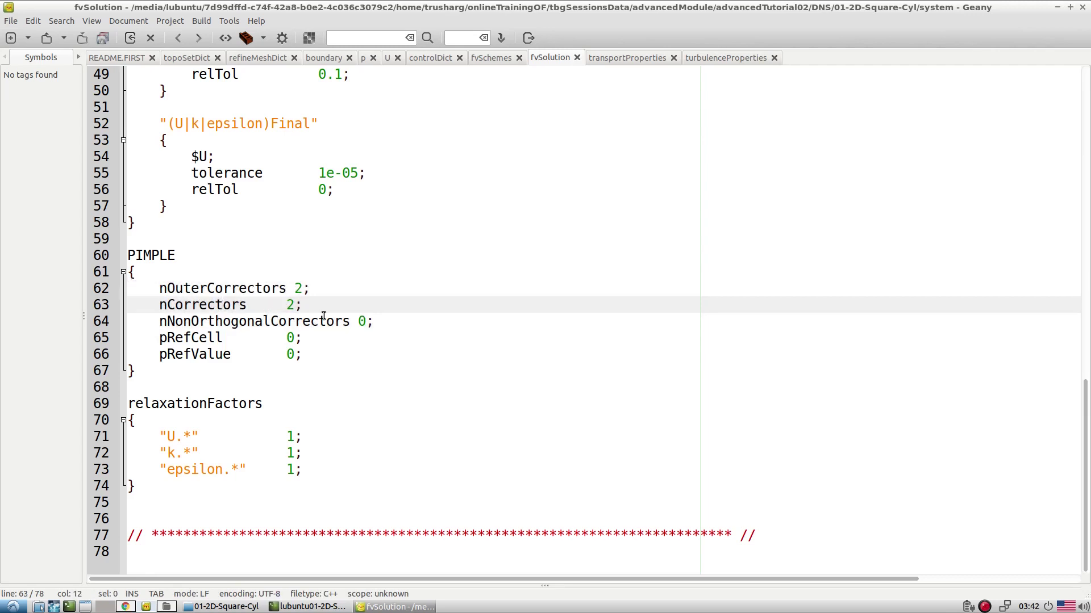
left_click_drag(326, 290, 405, 316)
left_click(410, 322)
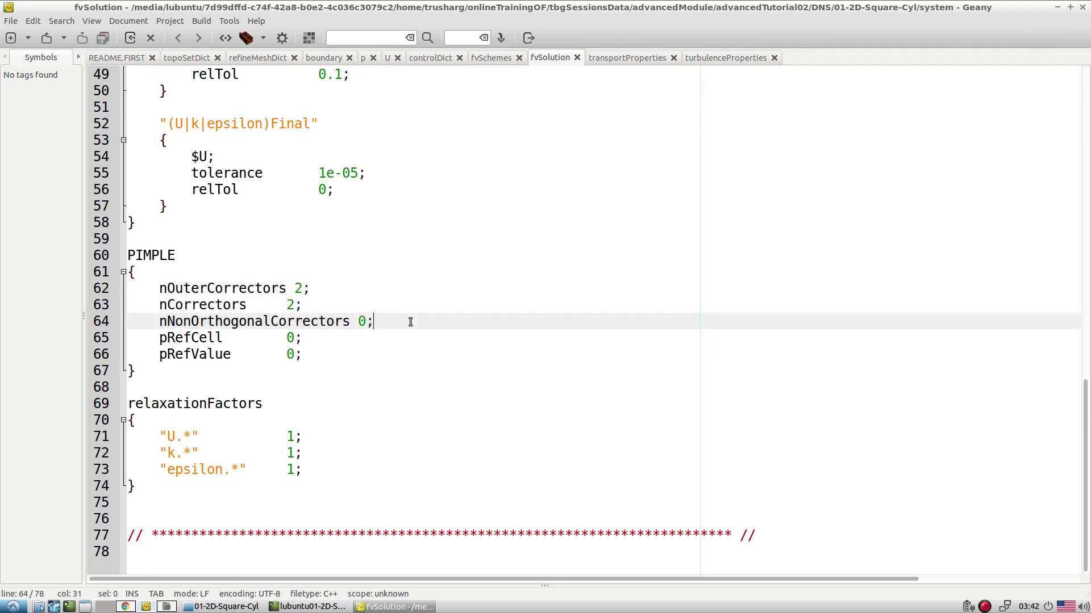
triple_click(230, 293)
left_click(352, 303)
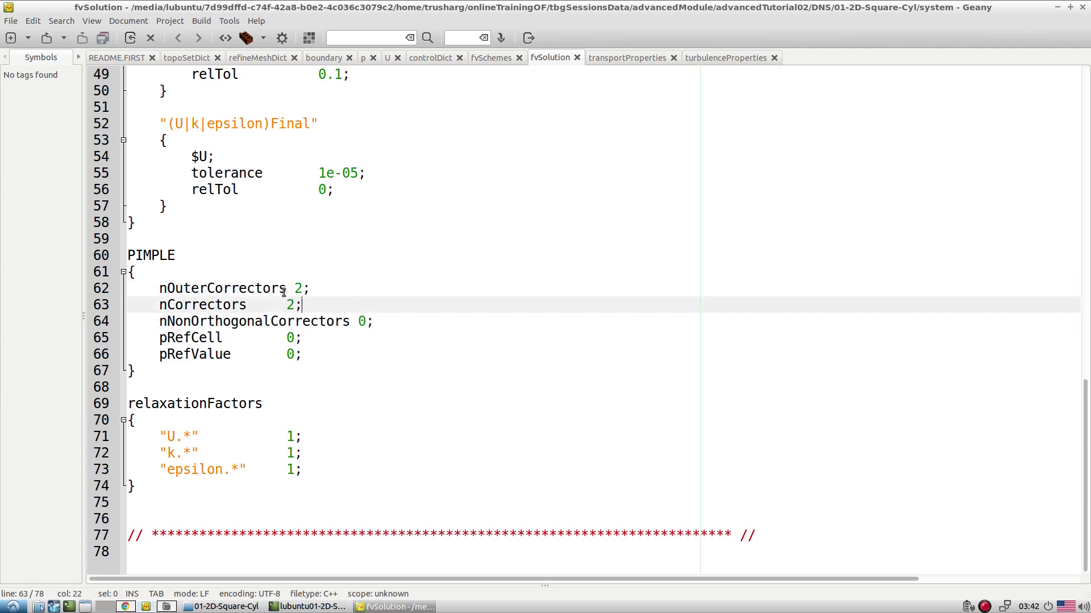
triple_click(222, 290)
left_click(405, 301)
left_click_drag(348, 288, 359, 322)
left_click(410, 337)
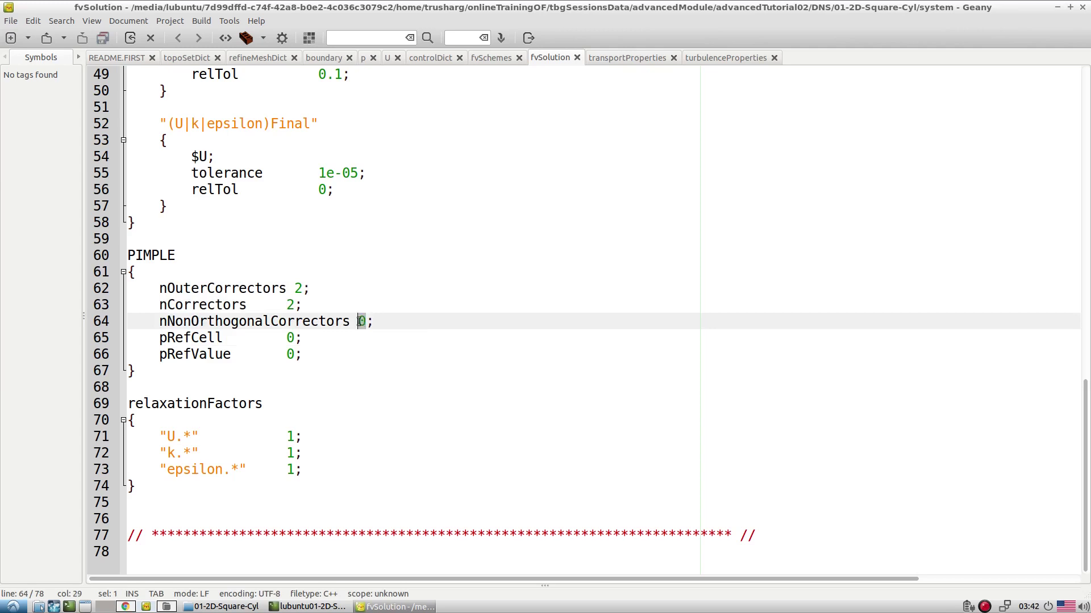
left_click(291, 305)
left_click(299, 286)
left_click_drag(383, 319, 69, 297)
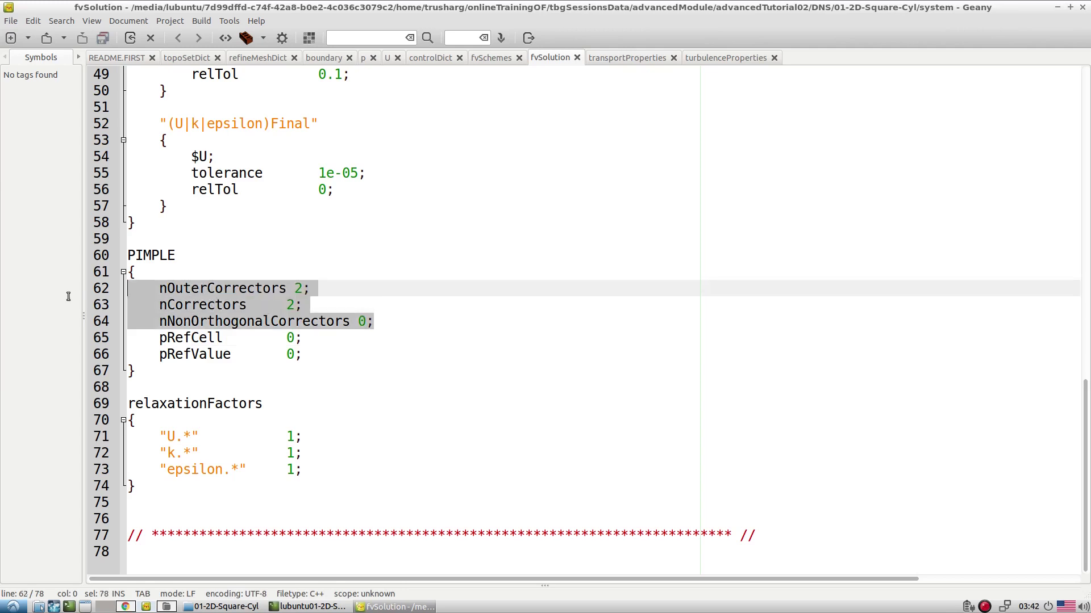
left_click(274, 273)
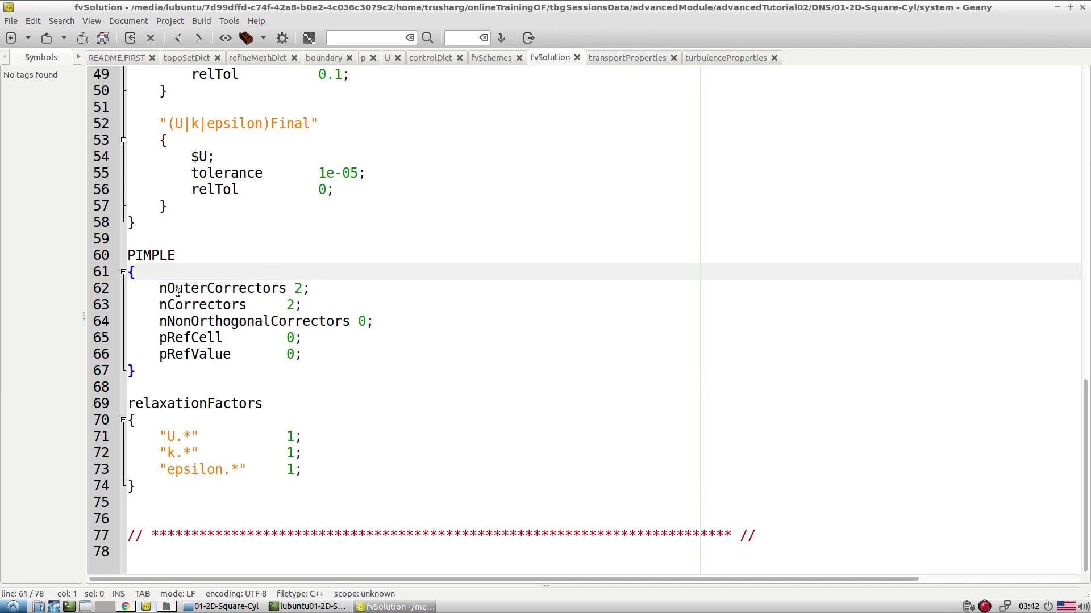
left_click_drag(404, 322, 86, 282)
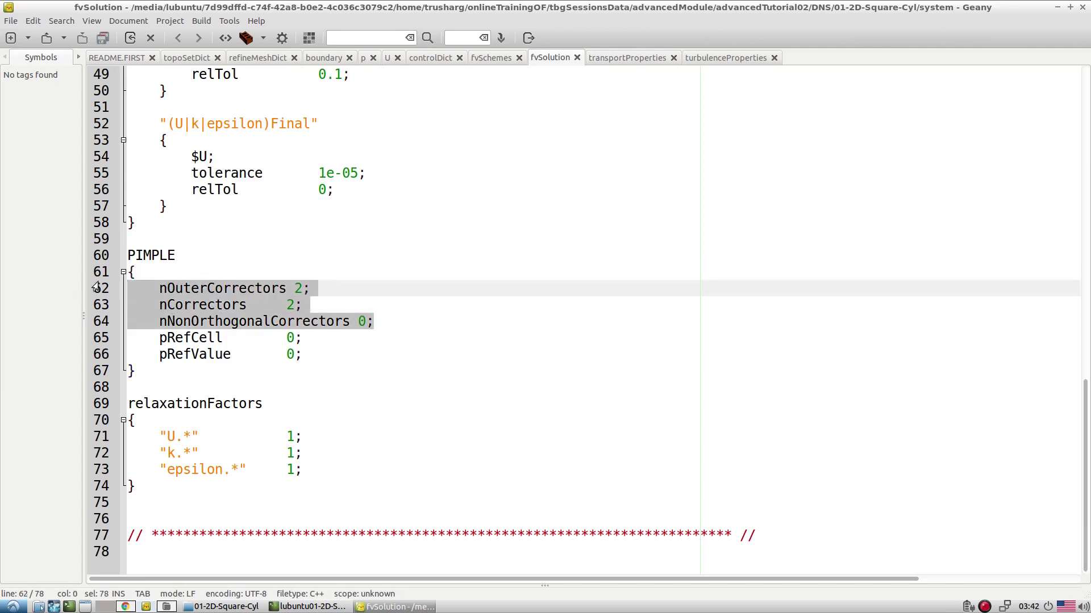
left_click(356, 268)
left_click_drag(396, 330, 102, 288)
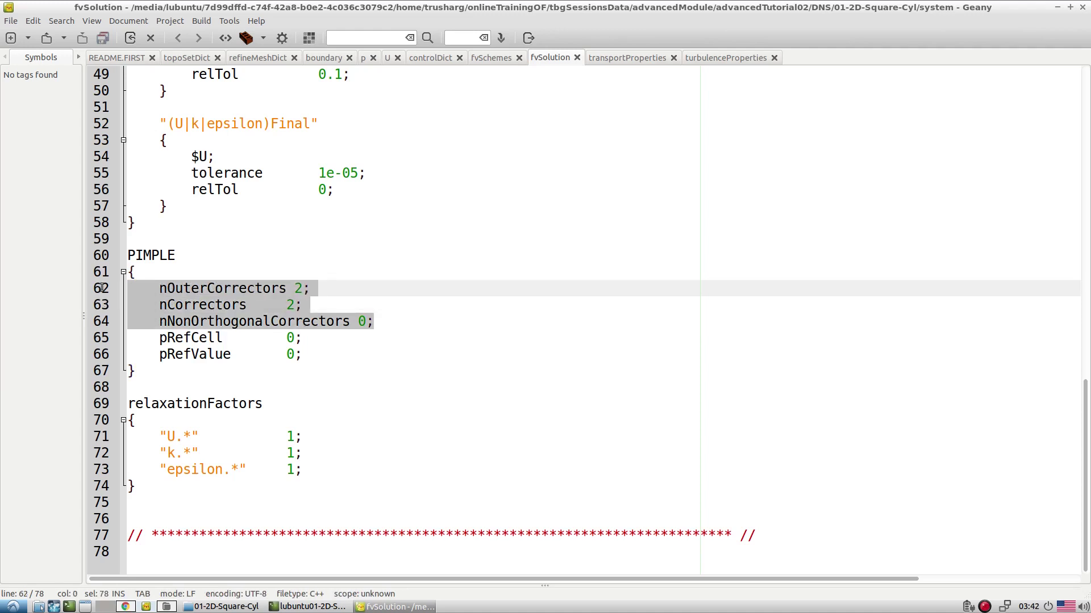
left_click(247, 294)
left_click(120, 293)
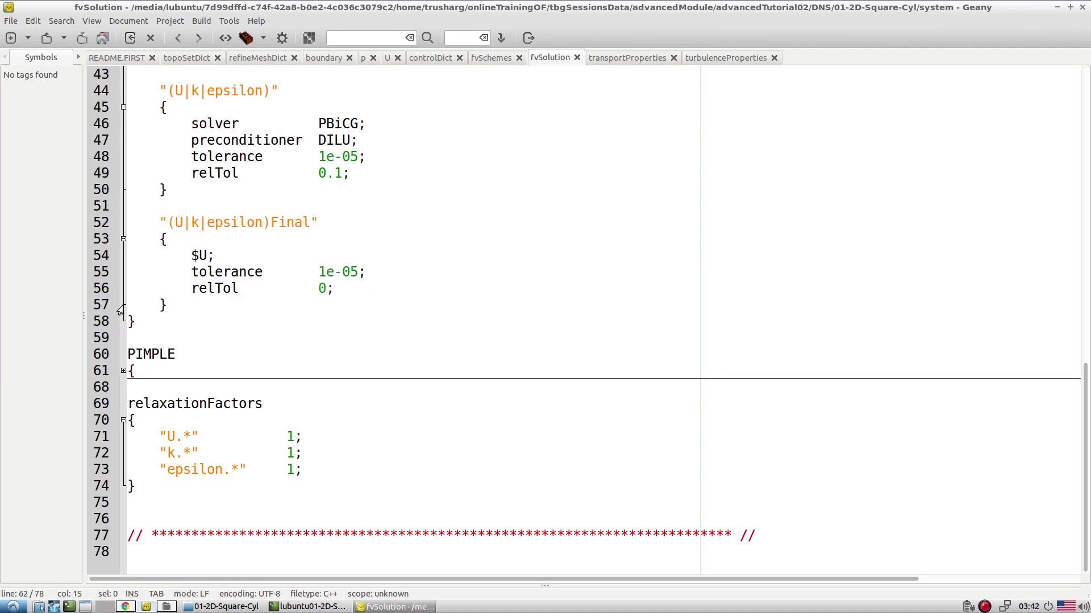
left_click(123, 371)
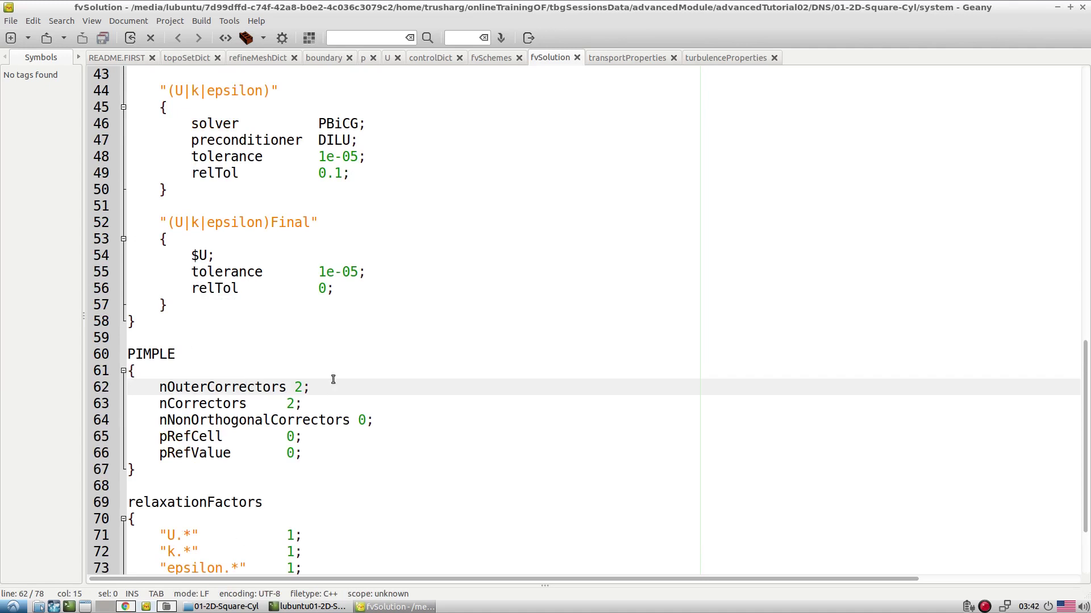
Examine the U, k and epsilon values in the relaxationFactors block of fvSolution
scroll(333, 379, "down", 2)
left_click_drag(293, 436, 284, 436)
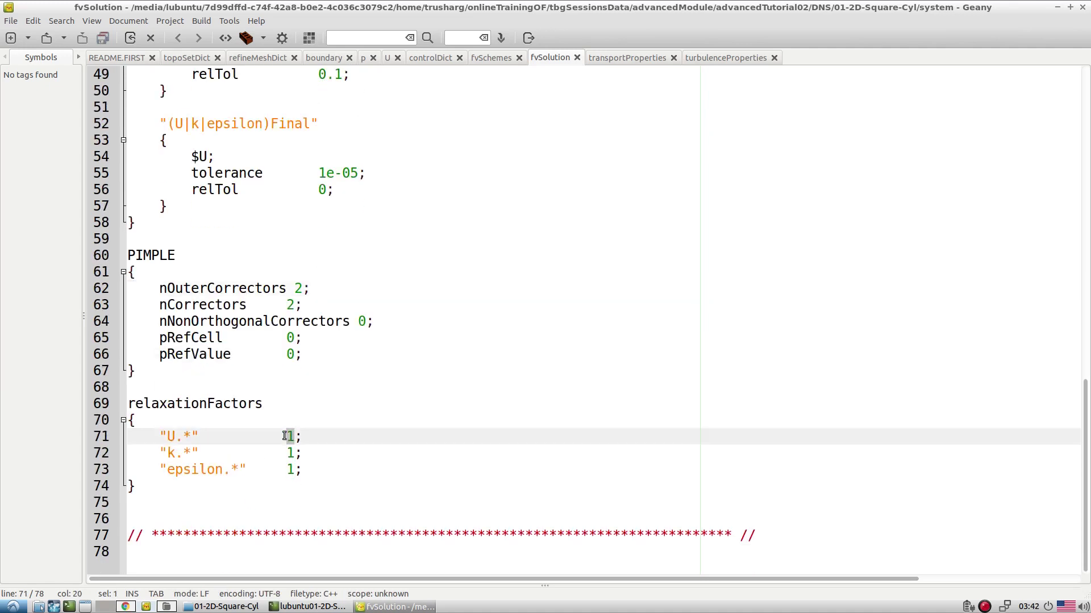
left_click(288, 450)
left_click(290, 468)
left_click(288, 446)
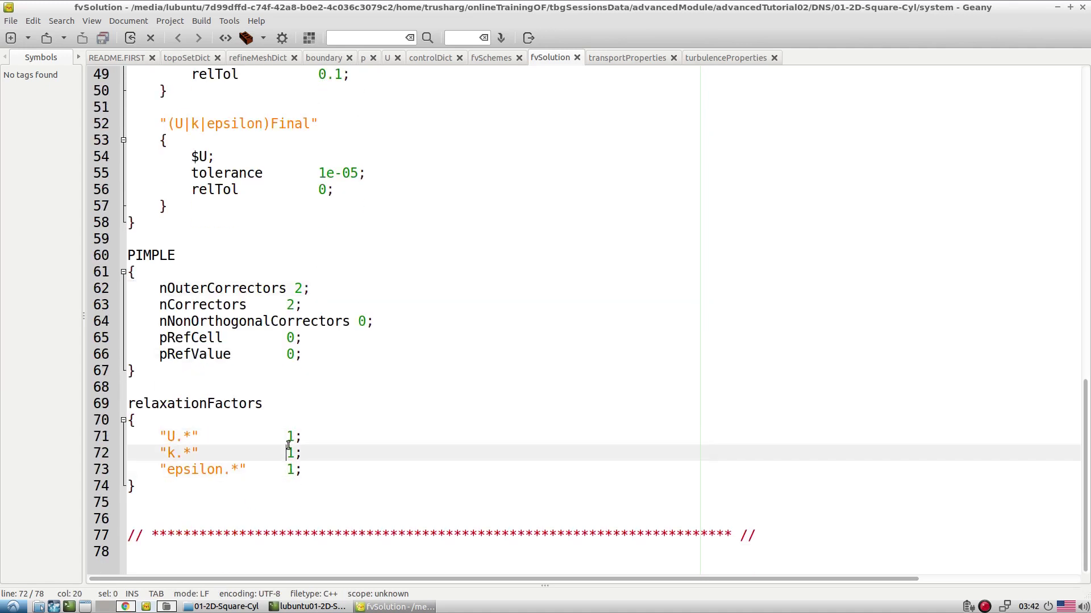
left_click_drag(311, 429, 324, 462)
left_click(325, 469)
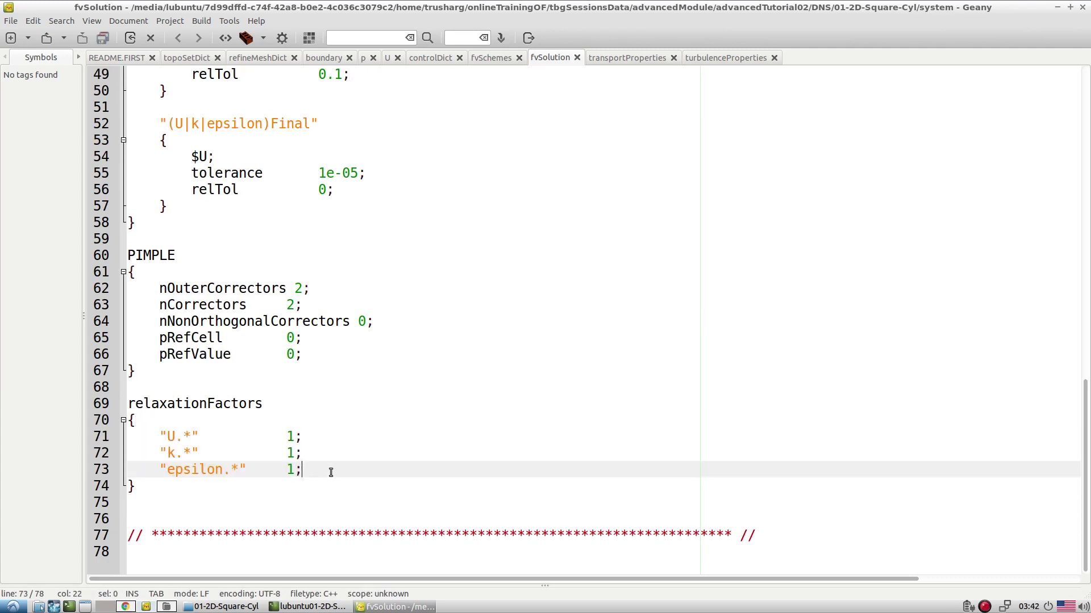
left_click_drag(307, 428, 321, 467)
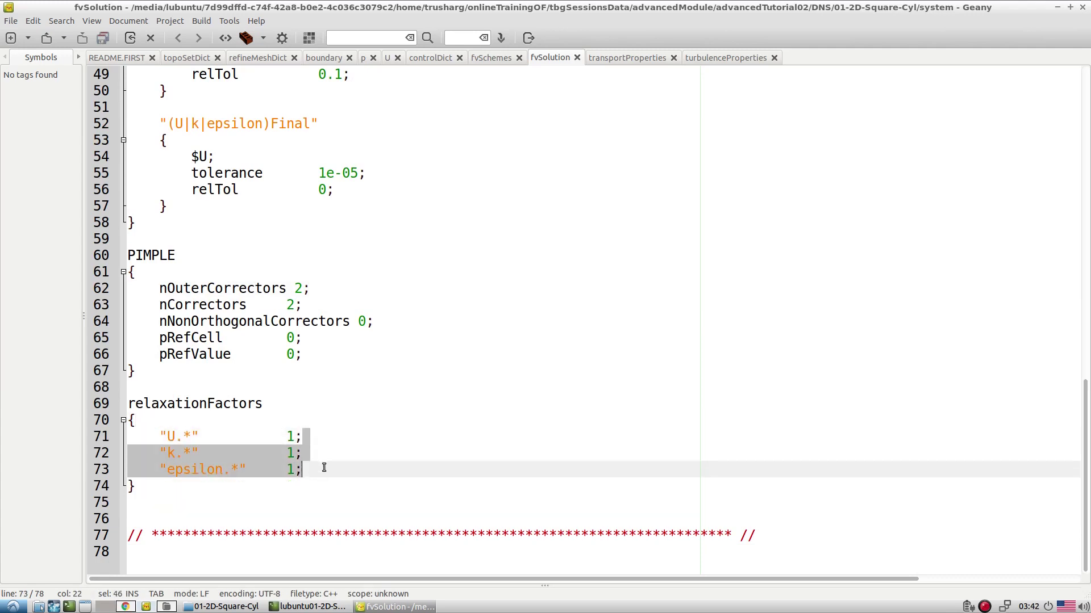
left_click(314, 479)
double_click(290, 436)
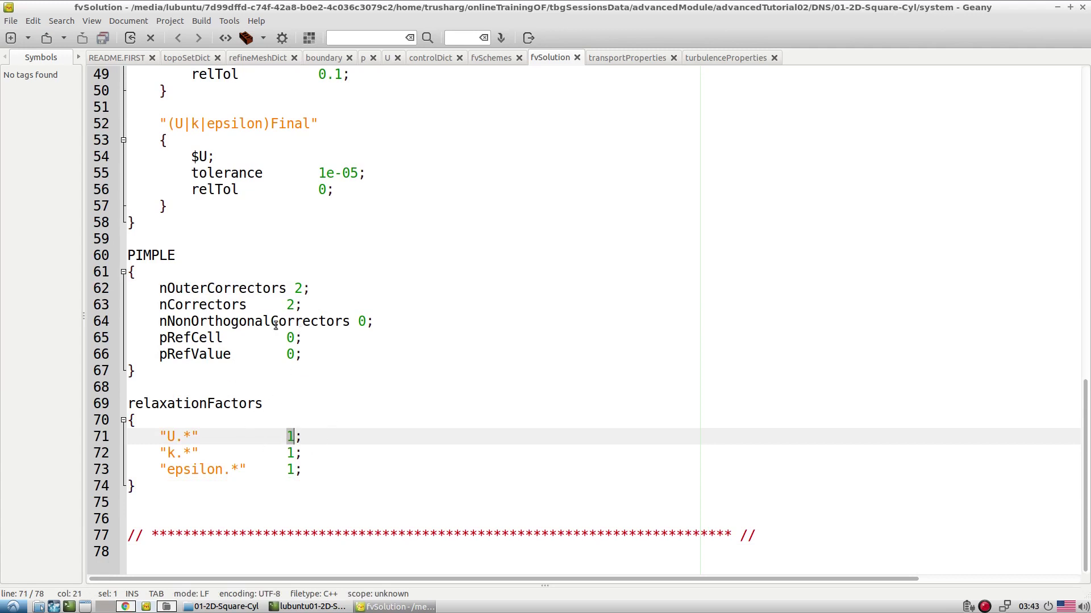
Review the pFinal and U, k, epsilon solver settings above the PIMPLE block, and switch to the terminal
scroll(295, 337, "up", 5)
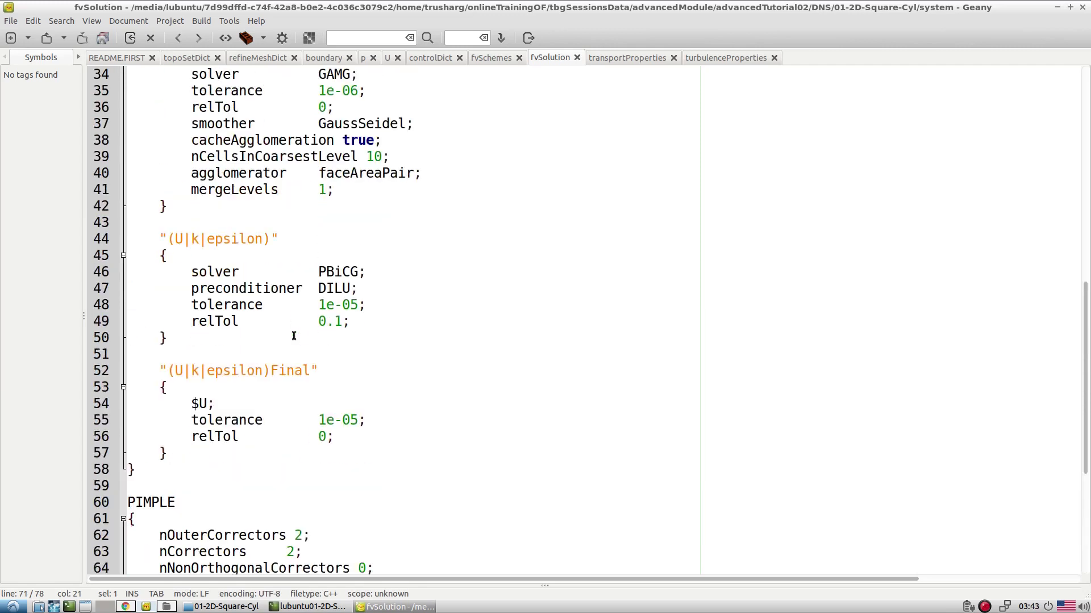
scroll(294, 336, "up", 1)
scroll(294, 336, "up", 1)
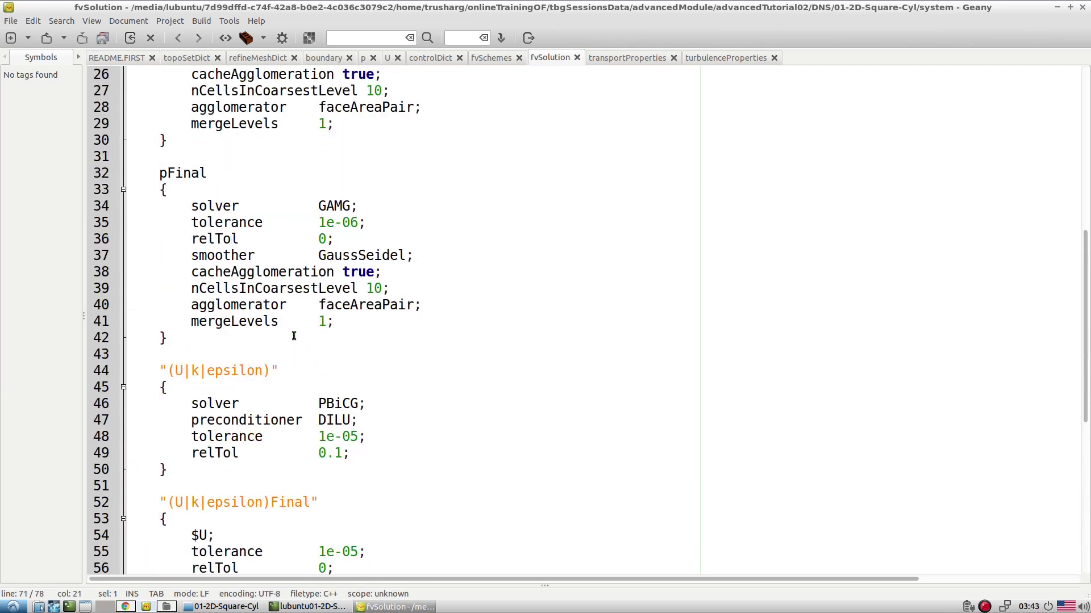
scroll(294, 337, "down", 3)
left_click(307, 607)
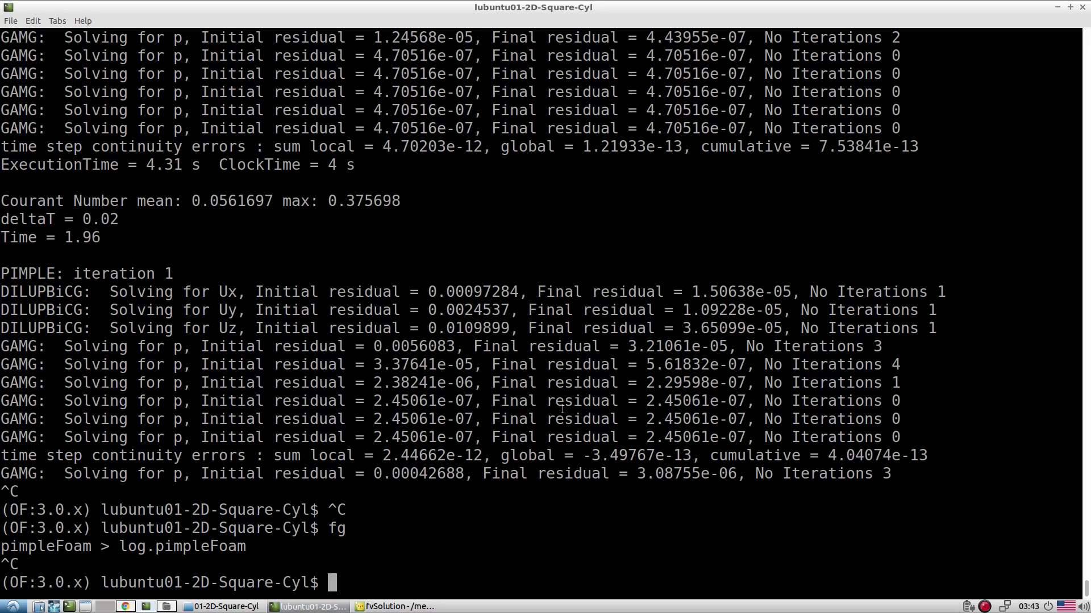
type("tailfl o")
key("BackSpace")
key("BackSpace")
key("BackSpace")
type("lo")
key("BackSpace")
key("BackSpace")
key("BackSpace")
key("BackSpace")
key("BackSpace")
key("BackSpace")
key("BackSpace")
key("BackSpace")
List the case folder's contents with ls and run pimpleFoam in the background with its output redirected to log.pimpleFoam
type("ls")
key("Return")
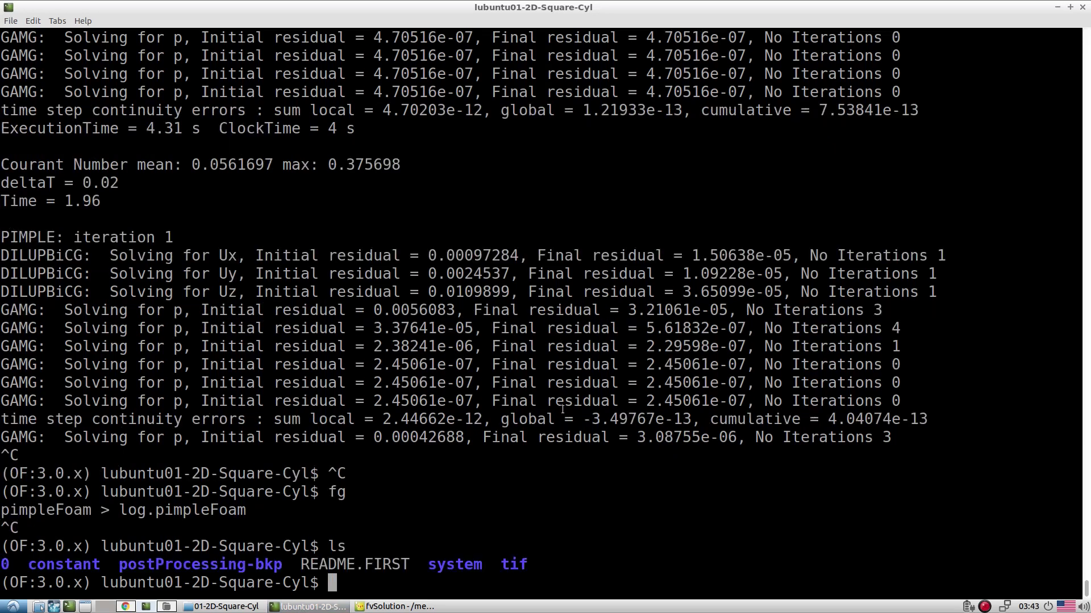
key("Up")
key("Up")
key("Up")
key("Up")
key("Return")
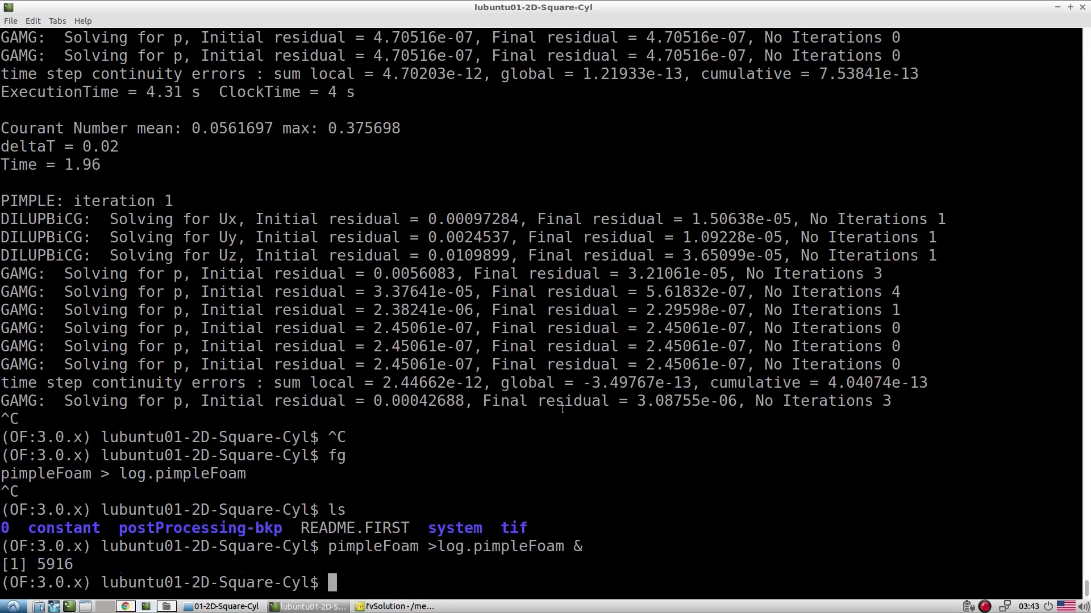
Follow the solver output with tailf log.pimpleFoam, examine the pressure solves per PIMPLE iteration, and interrupt the log display
type("tailf log.pimpleFoam")
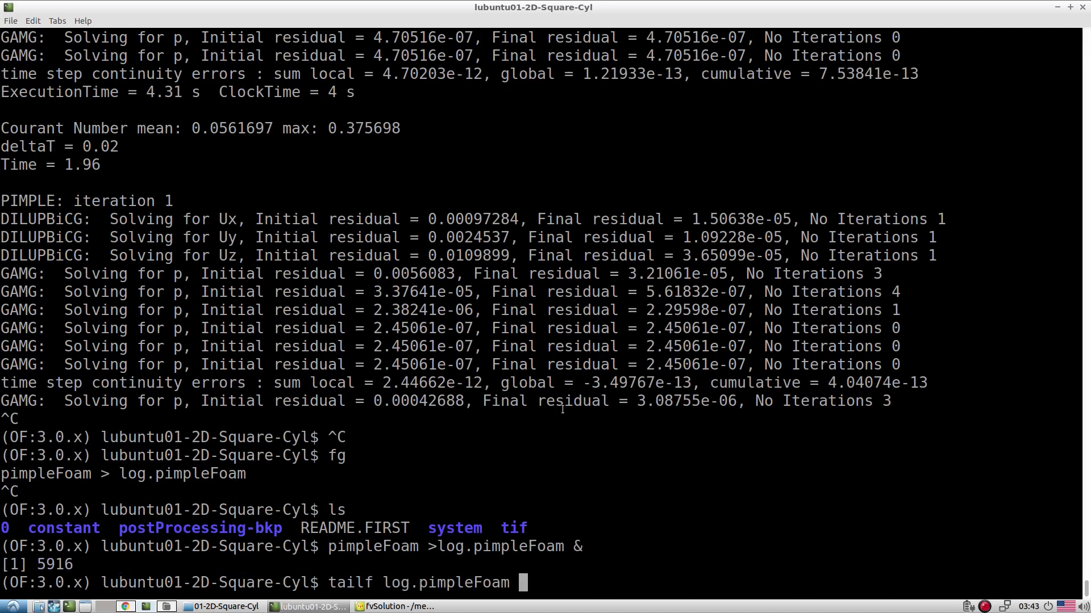
key("Return")
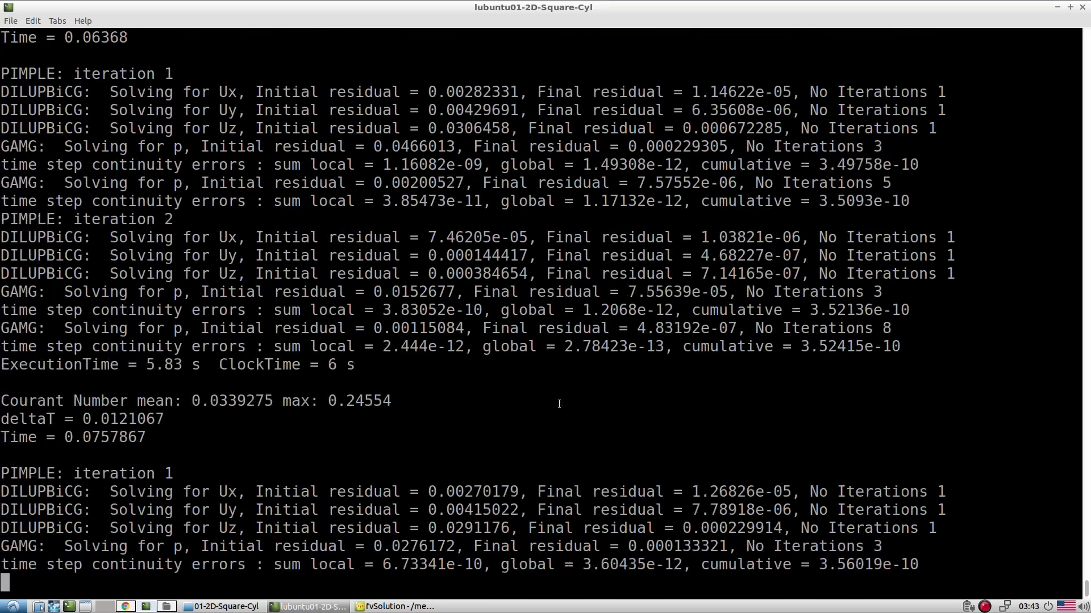
key("ctrl+c")
Switch to the file manager, open the case's tif folder and browse its sequence of 2d-sqr TIFF images
left_click(222, 607)
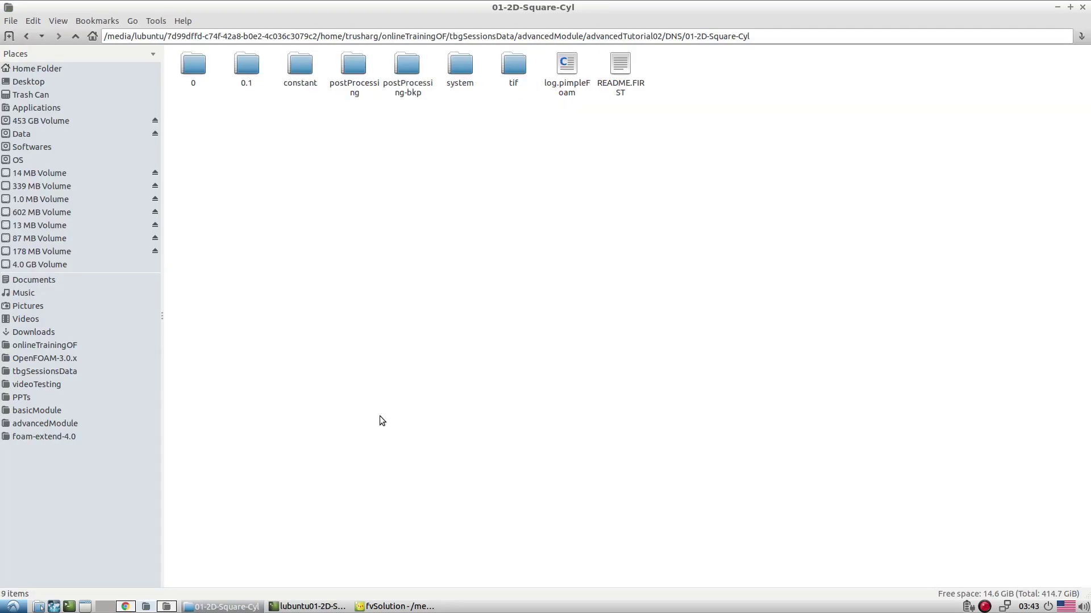
double_click(517, 69)
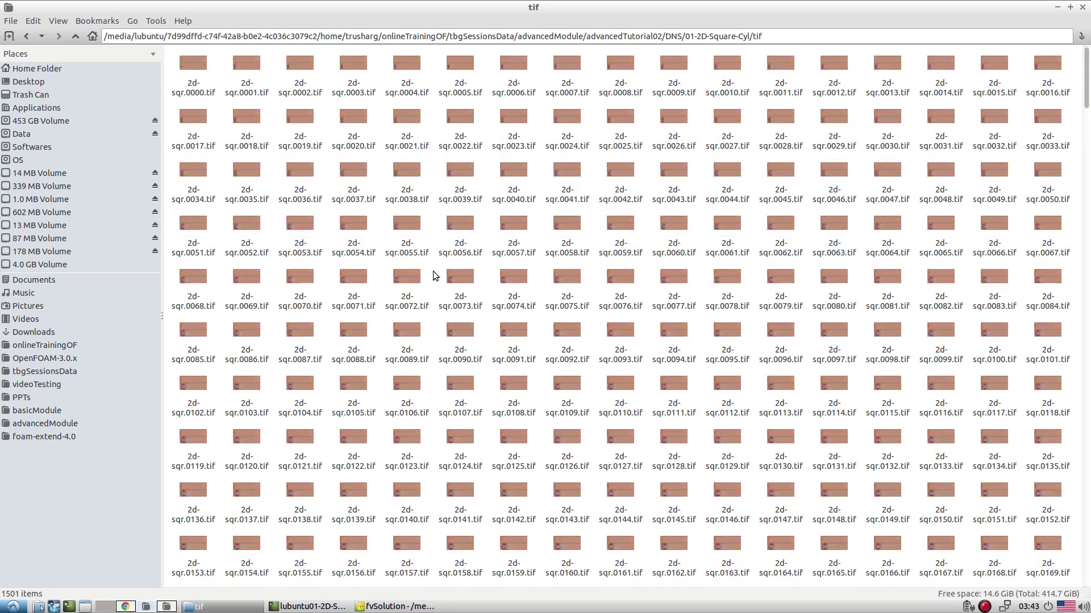
scroll(472, 312, "down", 10)
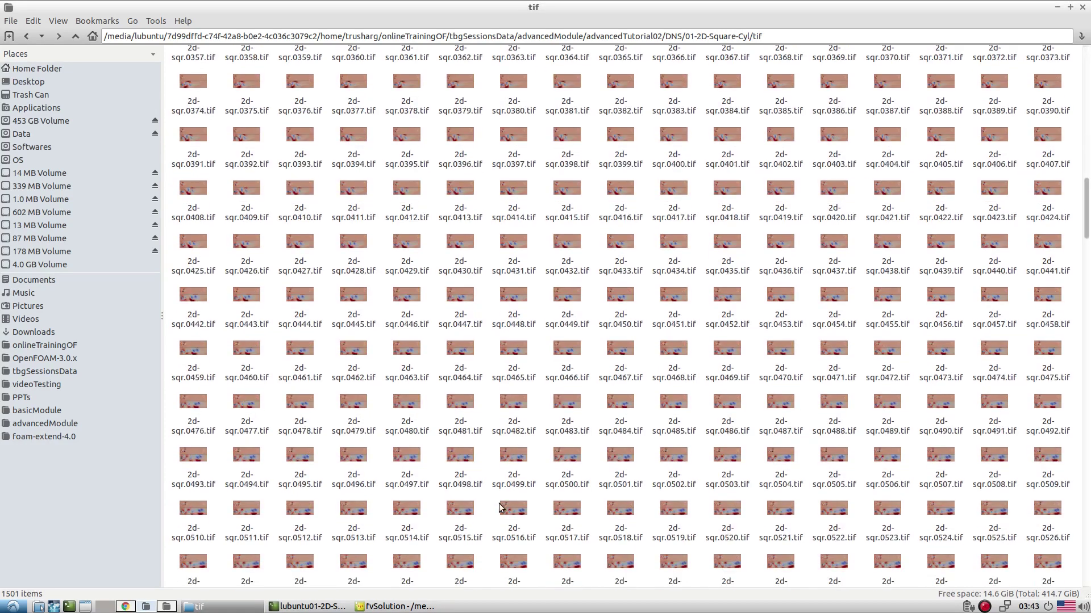
left_click(518, 513)
right_click(518, 513)
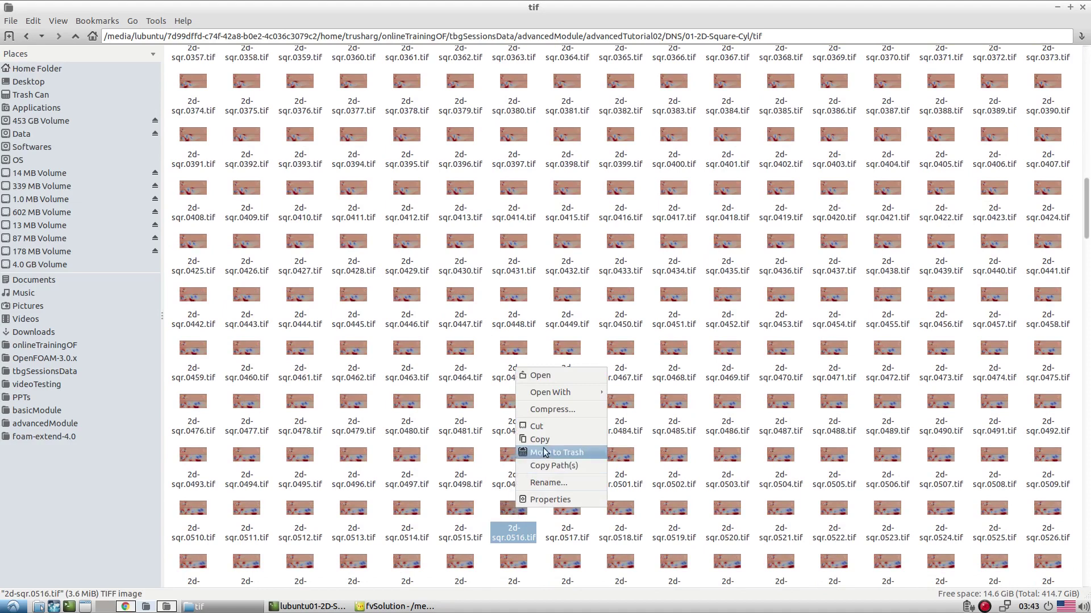
left_click(668, 268)
scroll(672, 271, "down", 5)
scroll(672, 271, "down", 20)
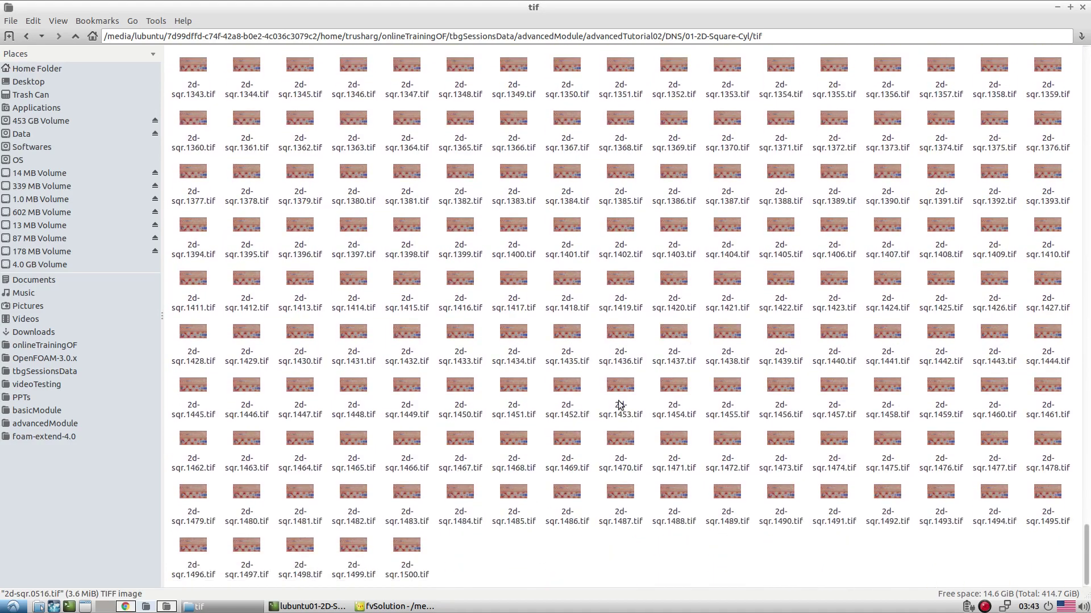
scroll(620, 405, "up", 20)
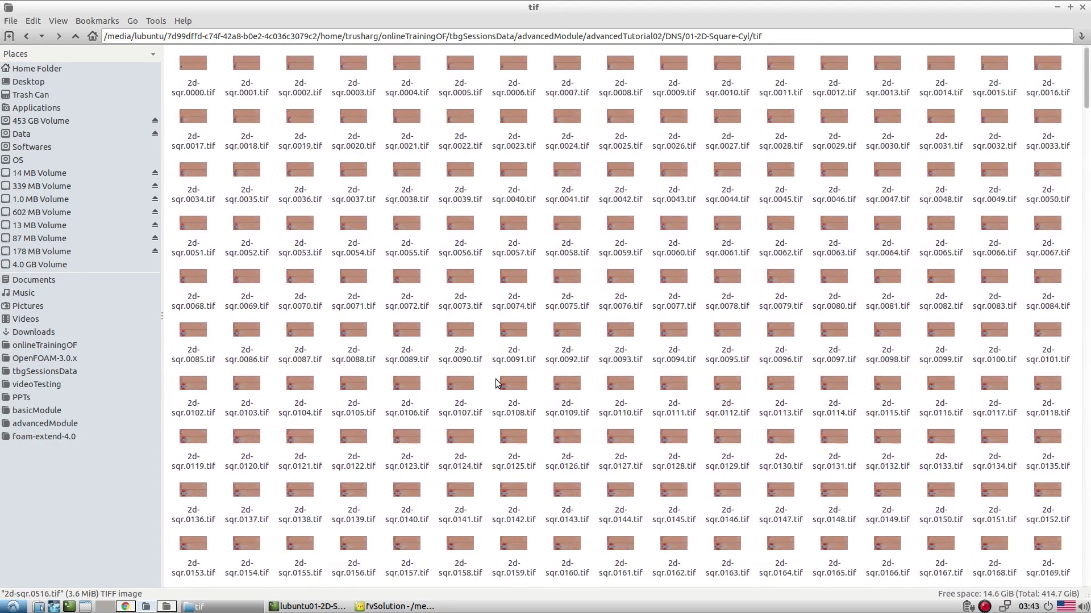
Open 2d-sqr.0000.tif from the tif folder with Image Viewer
left_click(194, 85)
right_click(196, 85)
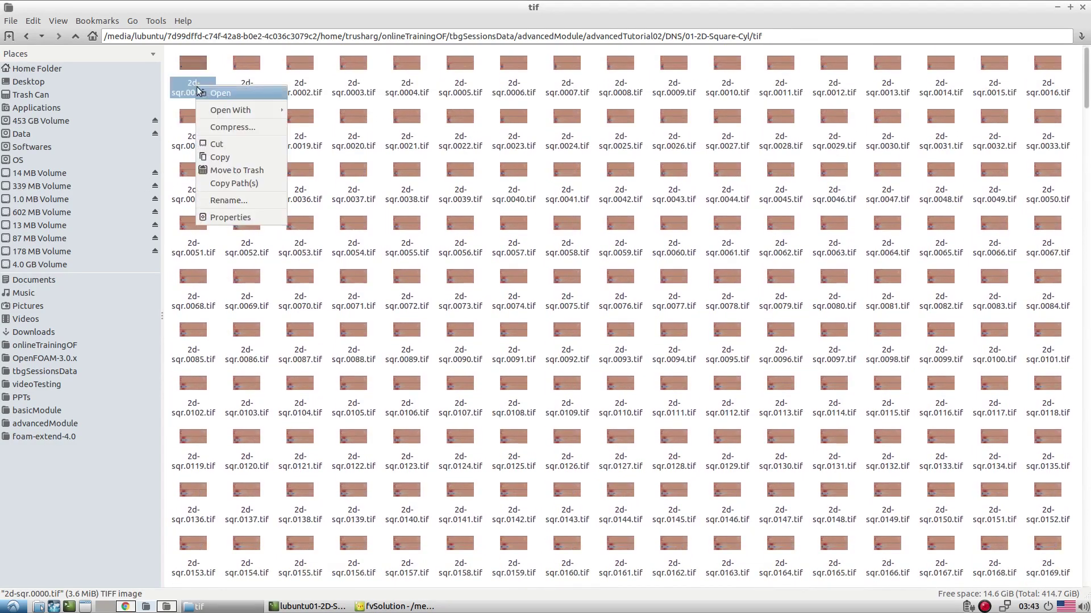
mouse_move(264, 109)
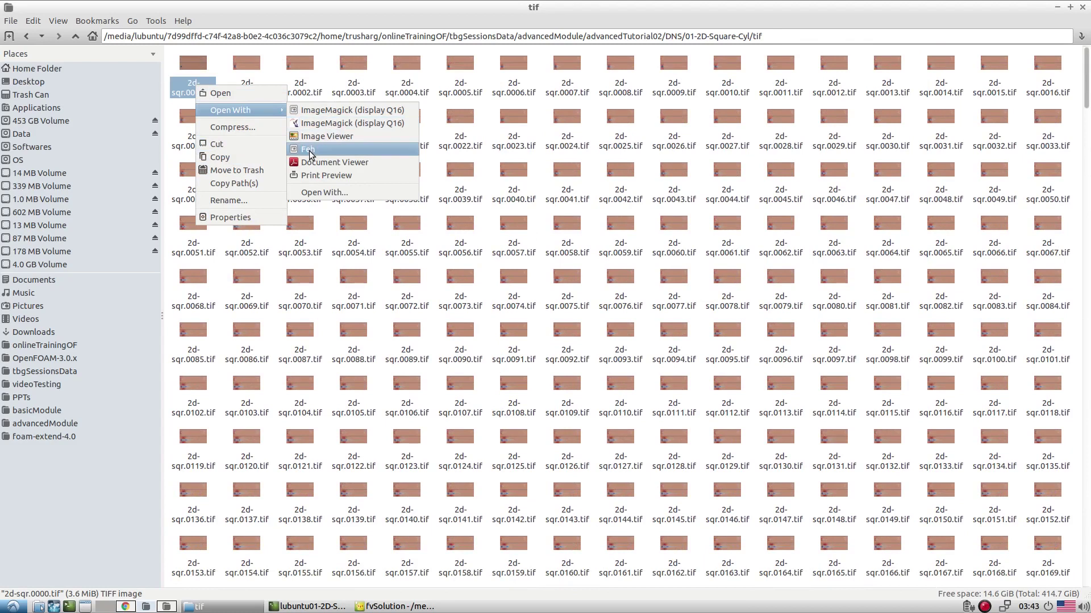
left_click(327, 136)
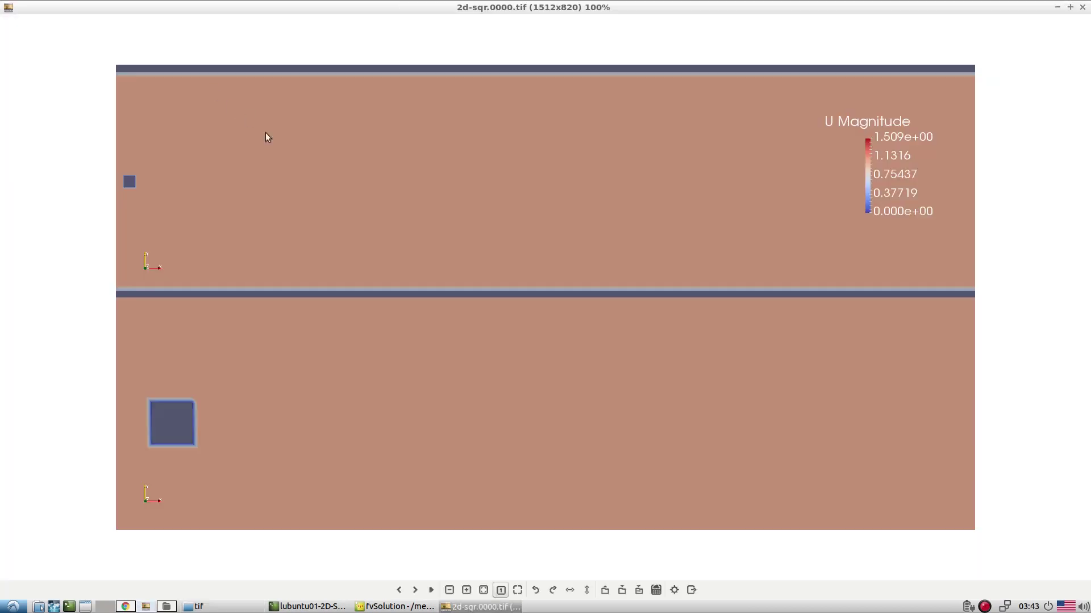
Step forward through the U Magnitude images from 2d-sqr.0000.tif to 2d-sqr.0032.tif to examine the early flow around the square
left_click(415, 590)
left_click(415, 590)
left_click(415, 590)
left_click(415, 590)
left_click(415, 590)
left_click(415, 590)
left_click(415, 591)
double_click(418, 590)
left_click(418, 591)
double_click(419, 590)
left_click(418, 590)
double_click(418, 590)
left_click(418, 590)
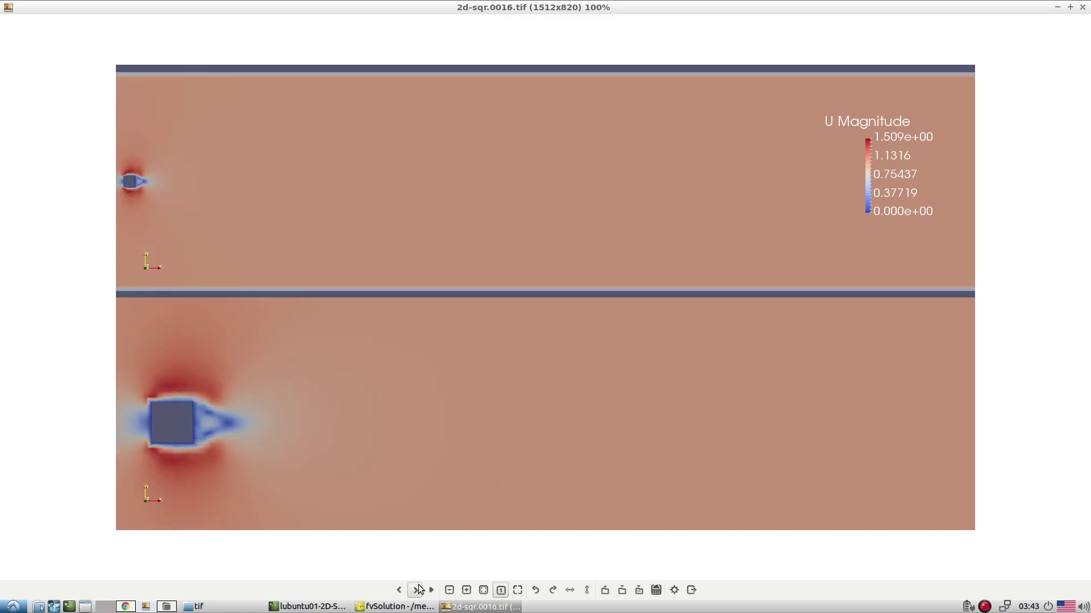
double_click(418, 590)
left_click(418, 591)
double_click(418, 590)
left_click(418, 590)
double_click(418, 590)
left_click(418, 590)
double_click(418, 590)
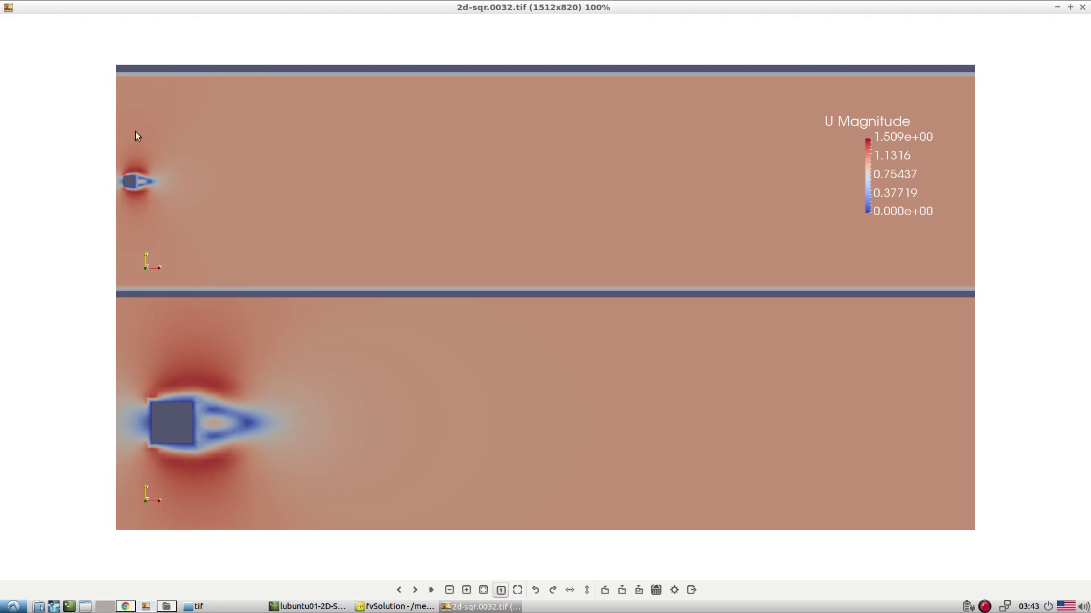
Try the slideshow and advance the image sequence to 2d-sqr.0082.tif, examining how the wake behind the square grows
left_click(431, 591)
left_click(431, 591)
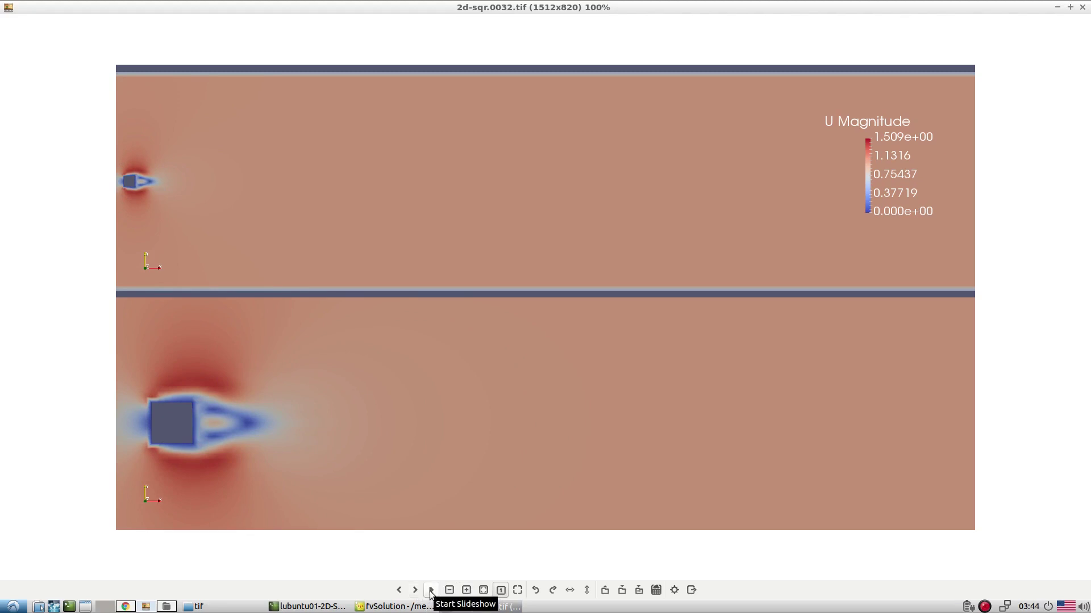
left_click(415, 590)
left_click(416, 591)
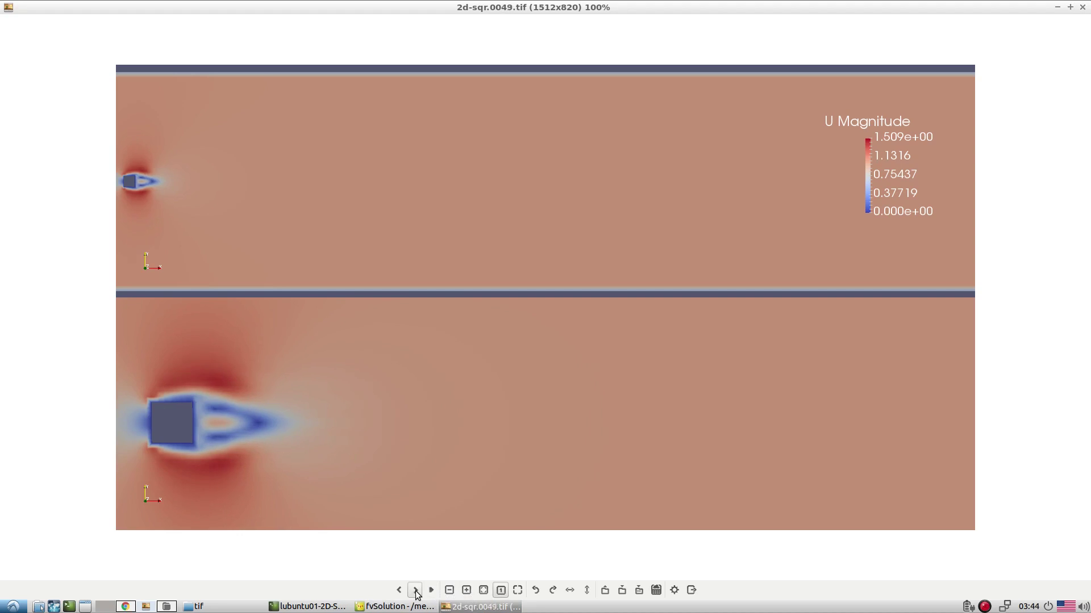
left_click(416, 591)
left_click(415, 592)
left_click(416, 591)
left_click(415, 592)
left_click(415, 592)
left_click(416, 591)
left_click(416, 592)
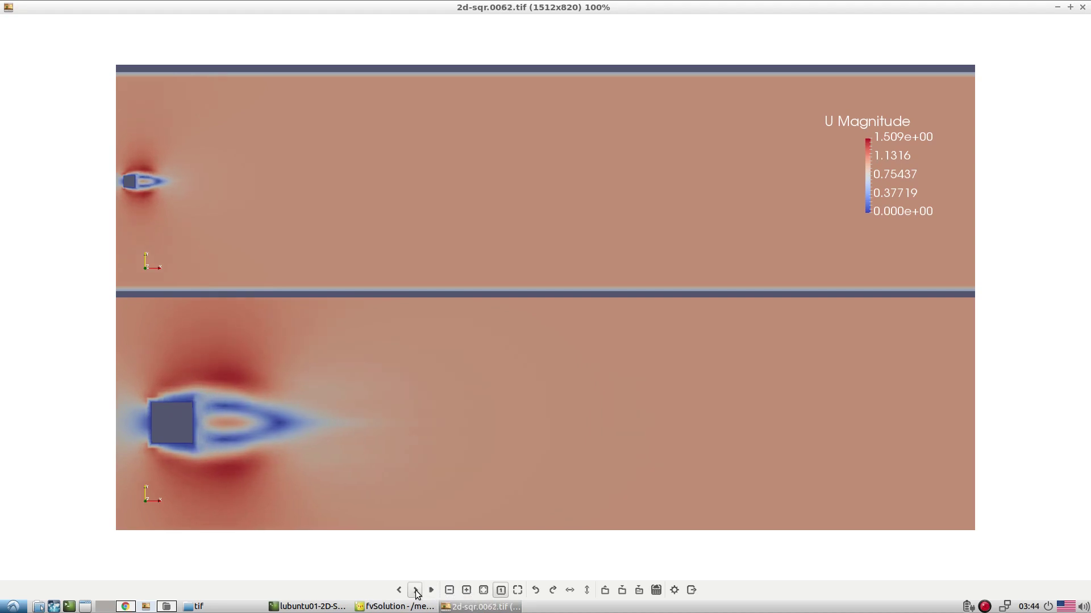
left_click(416, 592)
left_click(416, 591)
left_click(416, 591)
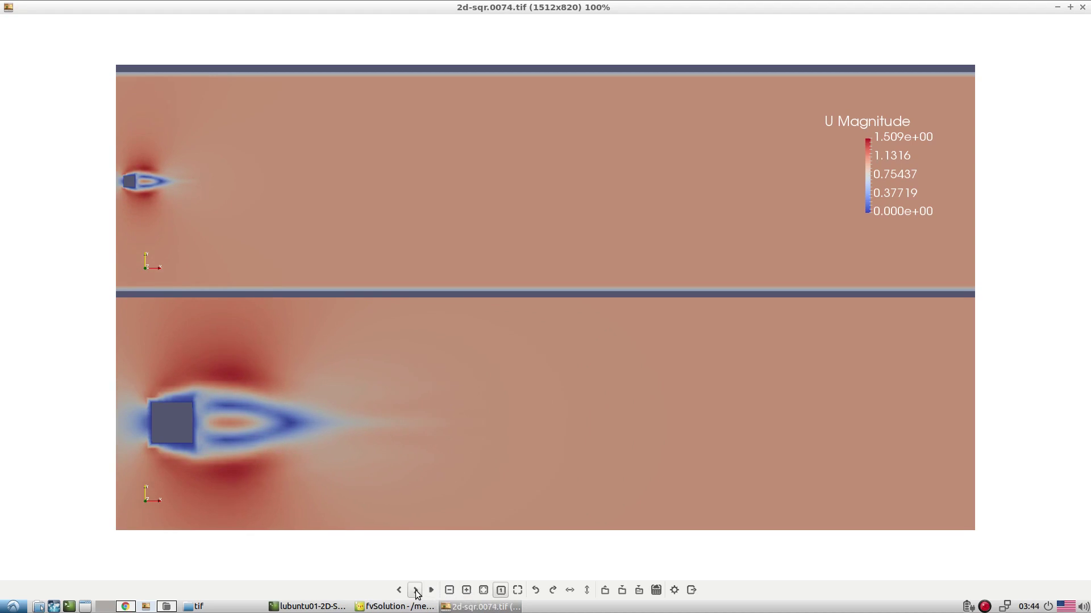
left_click(416, 591)
left_click(416, 591)
left_click(416, 591)
left_click(416, 591)
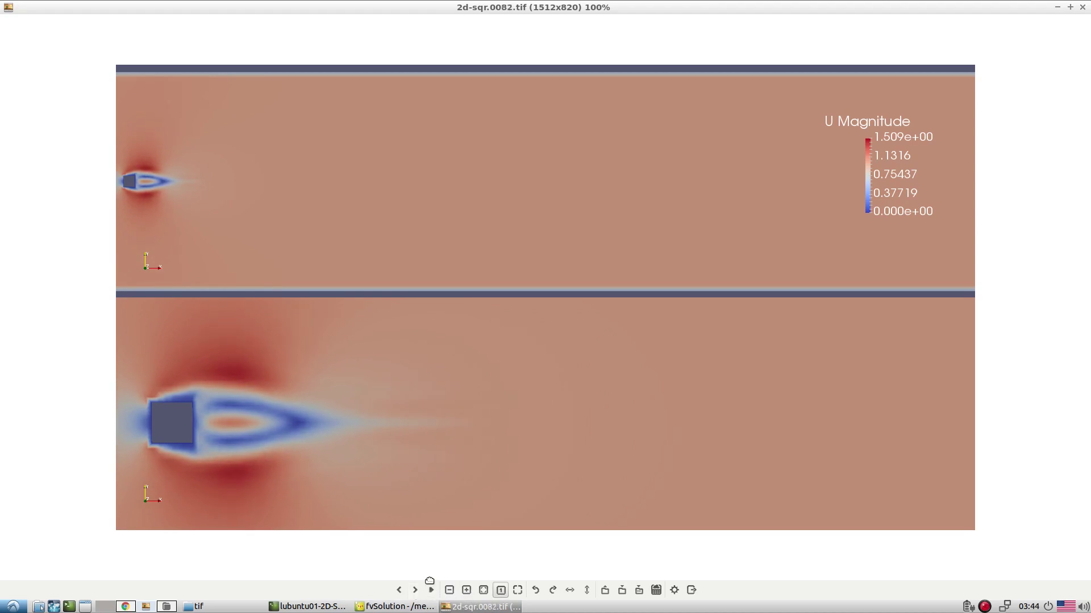
Advance through the remaining images to 2d-sqr.0485.tif to examine the vortex shedding, and close the image viewer
key("Right")
key("Right")
key("Right")
key("Right")
key("Right")
key("Right")
key("Right")
key("Right")
key("Right")
key("Right")
key("Right")
key("Right")
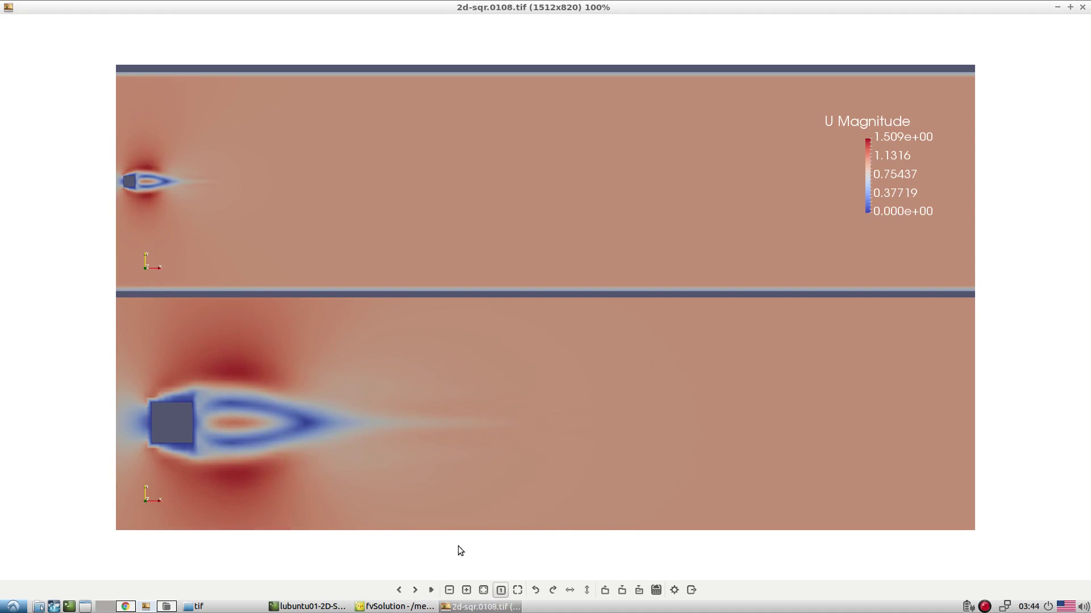
key("Right")
key("Right")
key("Right")
key("Right")
key("Right")
key("Right")
key("Right")
key("Right")
key("Right")
key("Right")
key("Right")
key("Right")
key("Right")
key("Right")
key("Right")
key("Right")
key("Right")
key("Right")
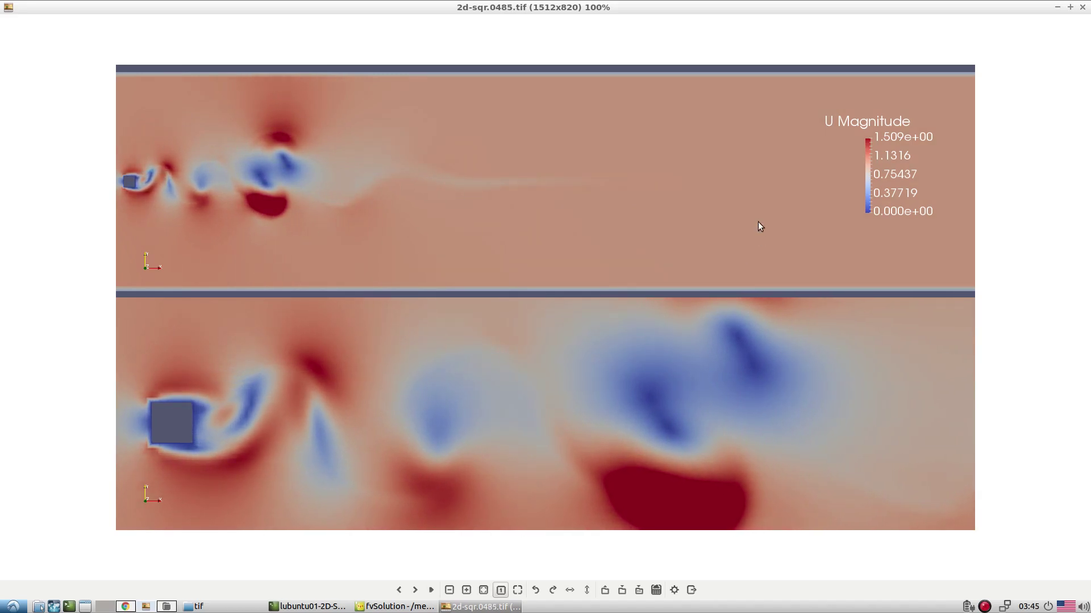
left_click(1080, 8)
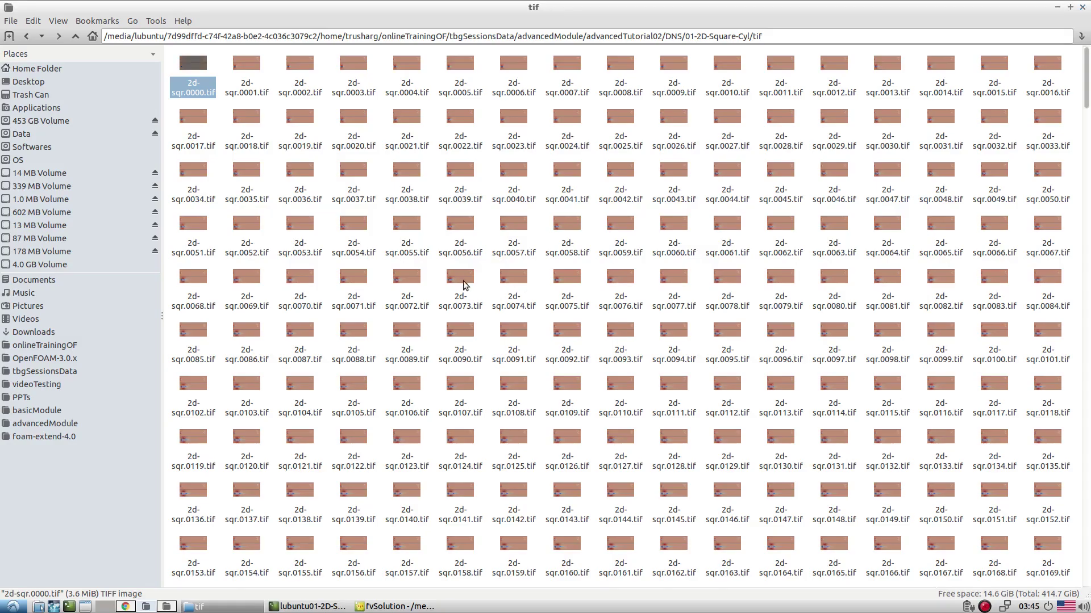
Browse the square-cylinder case's postProcessing-bkp/probes/0 folder for the p and U probe files, and go back up to probes
left_click(75, 36)
double_click(350, 180)
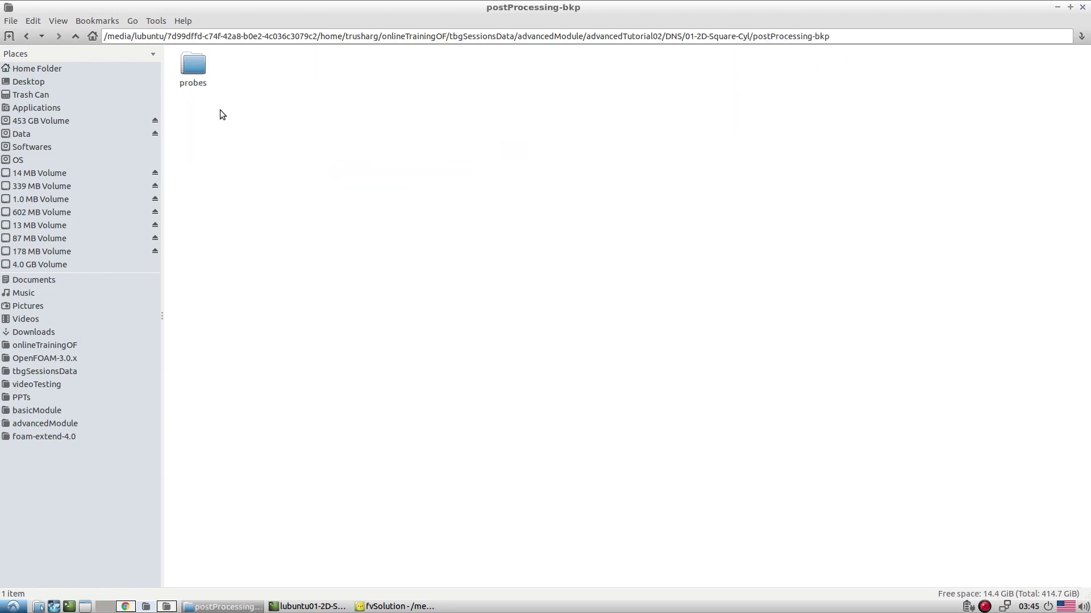
double_click(201, 78)
double_click(194, 67)
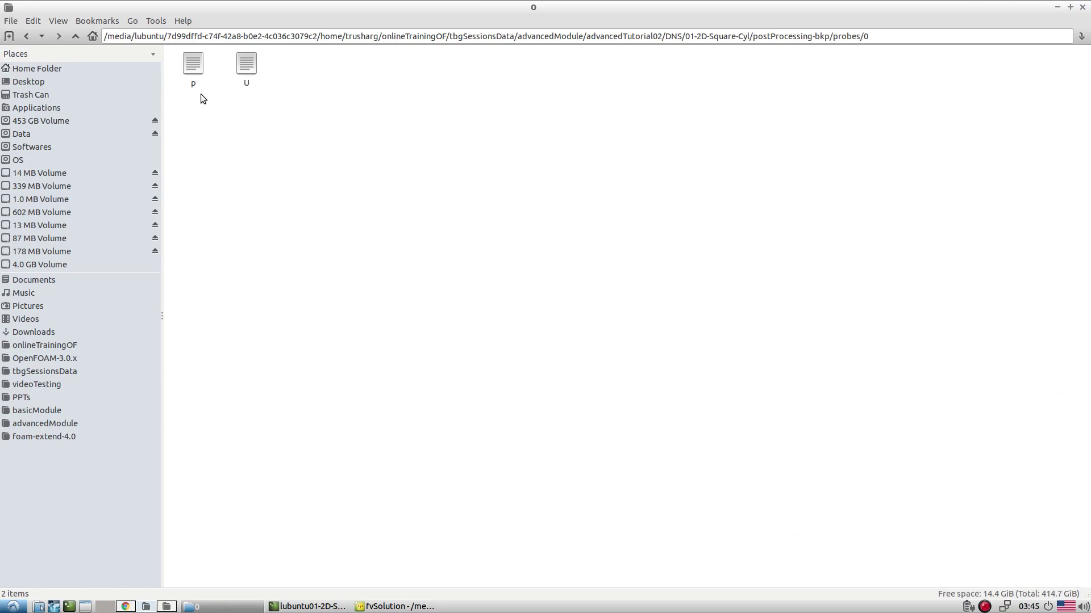
left_click(71, 36)
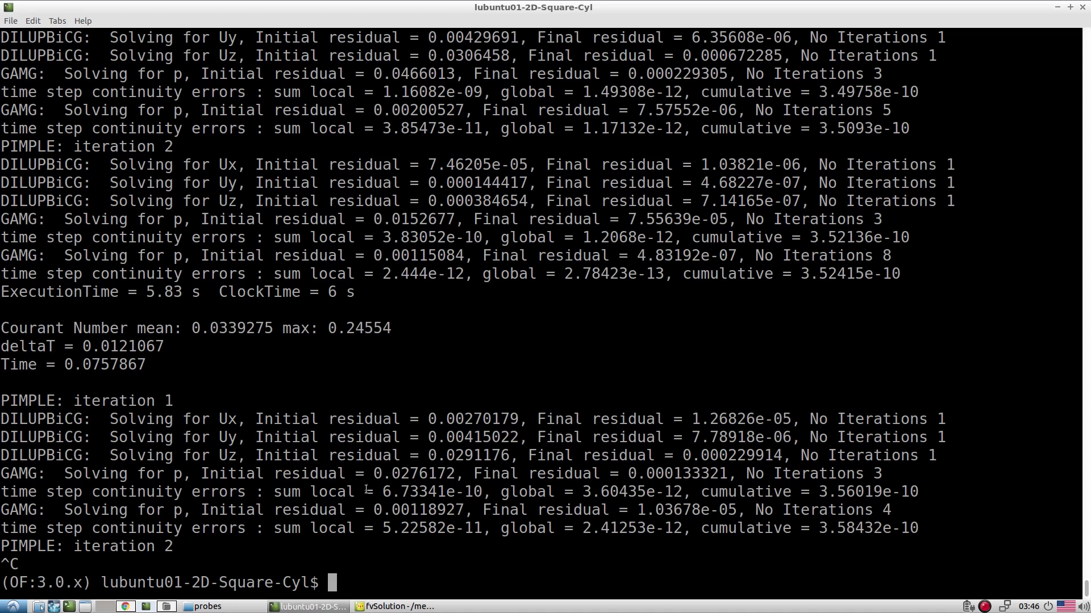
Bring the background pimpleFoam job to the foreground with fg in the terminal and interrupt it
type("fg")
key("Return")
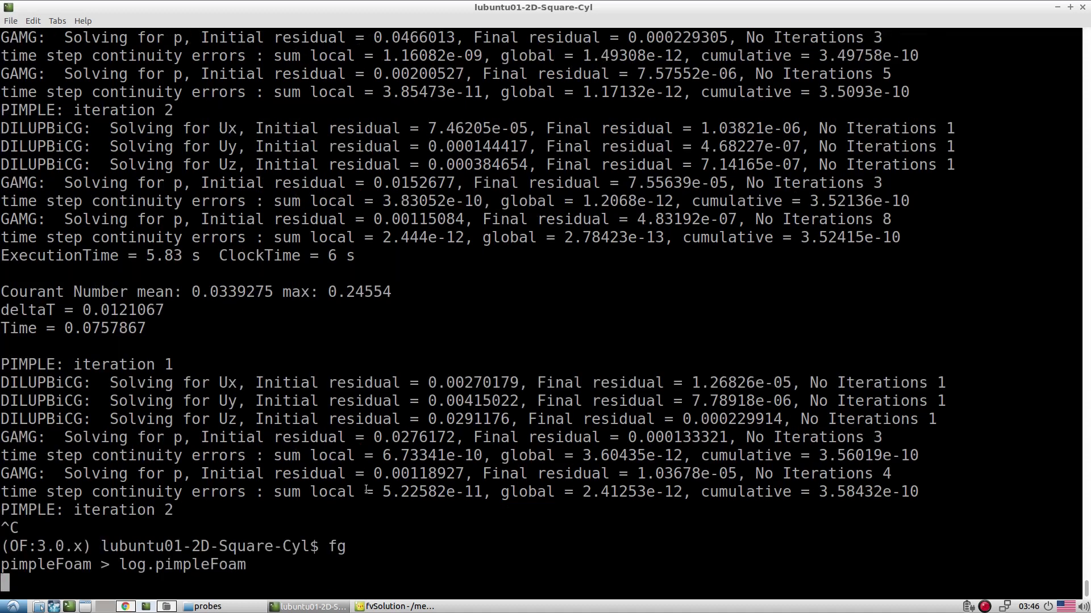
key("ctrl+c")
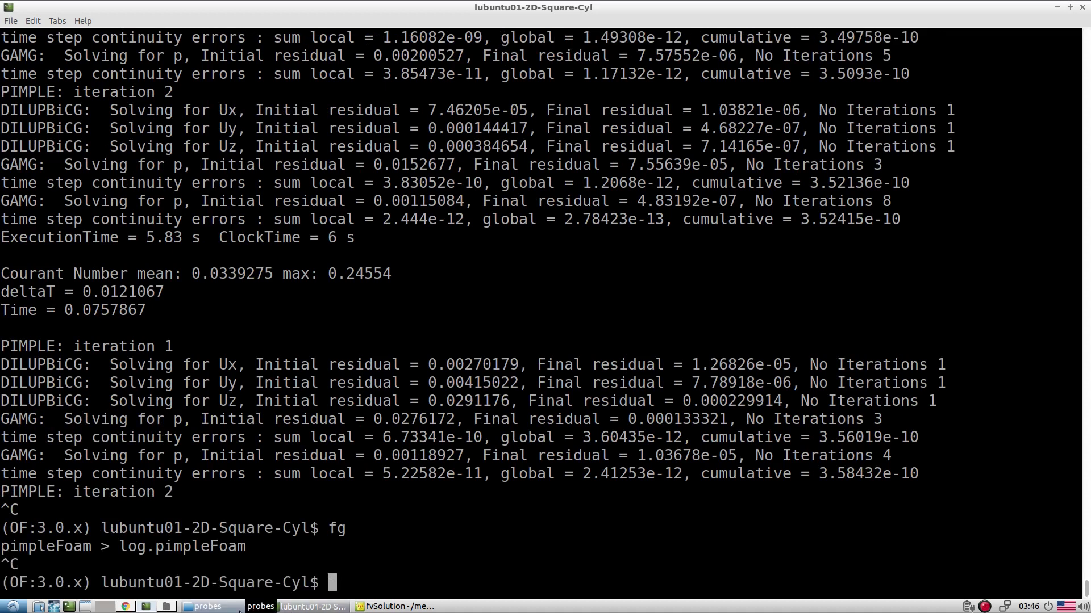
Switch to the file manager, go up to the DNS folder and open the 02-2D-Circular-Cyl case
left_click(208, 606)
left_click(75, 39)
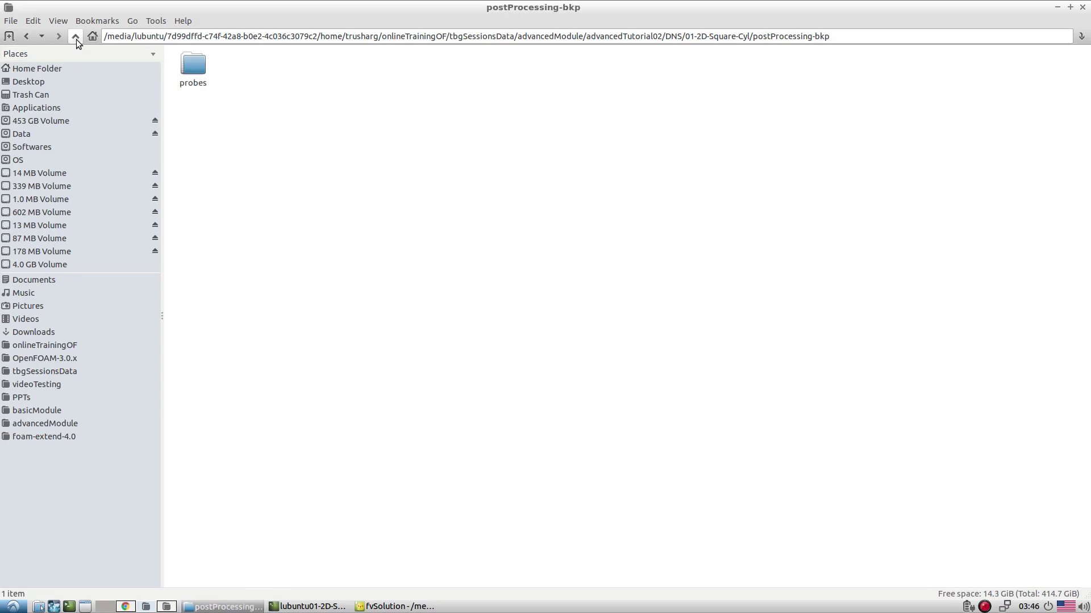
left_click(76, 39)
left_click(76, 39)
left_click(260, 96)
double_click(261, 96)
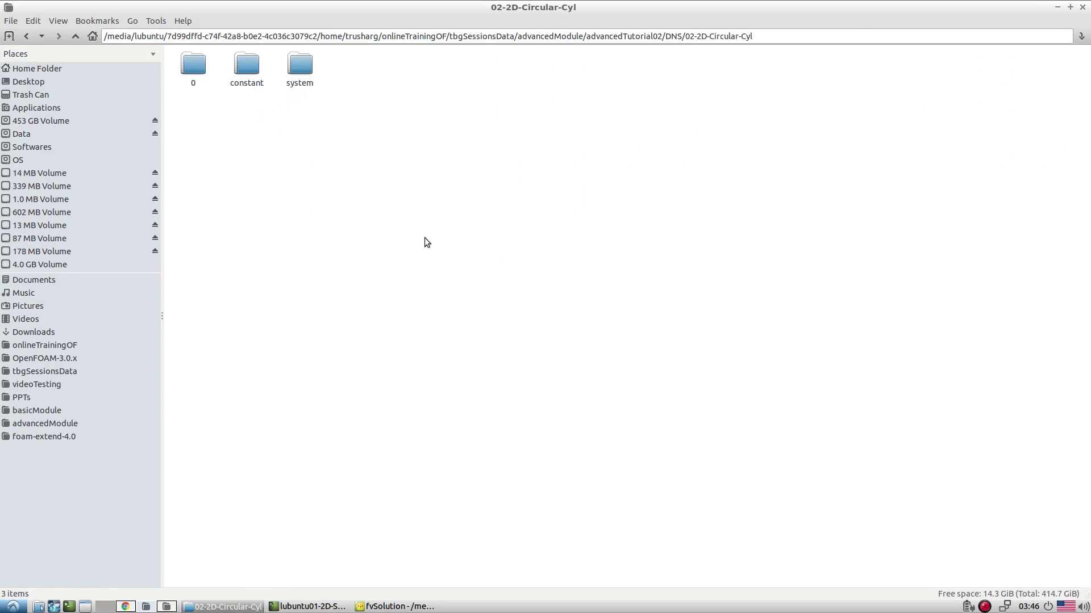
left_click(75, 37)
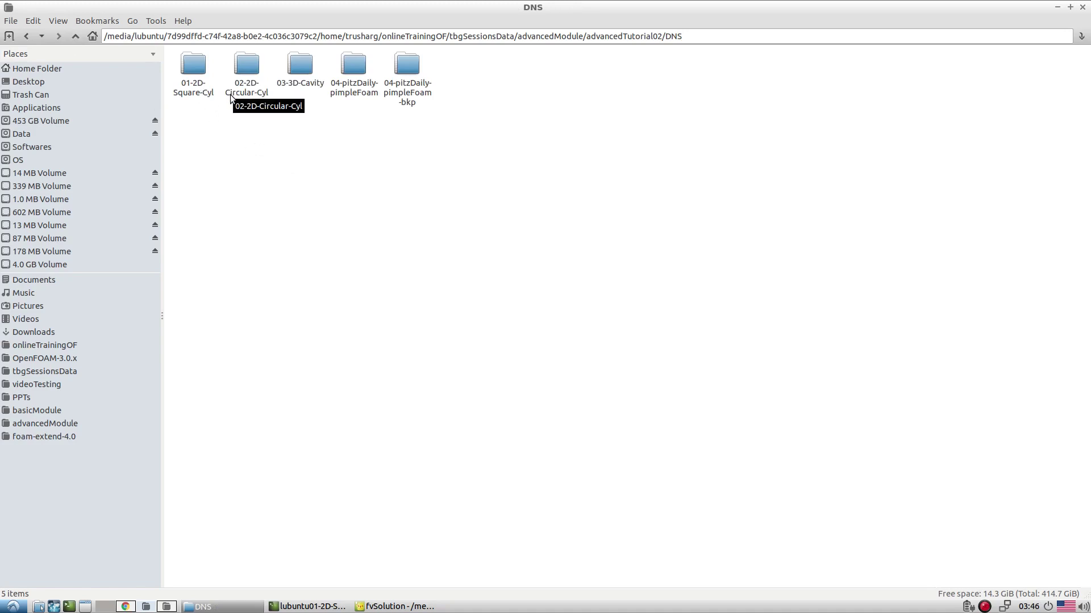
double_click(258, 96)
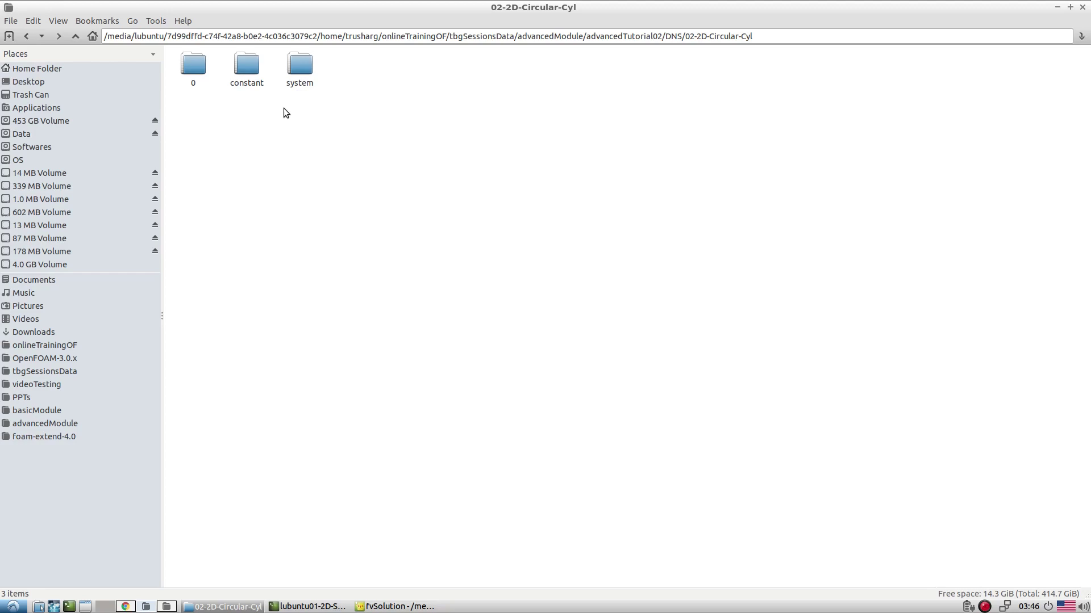
Open blockMeshDict from the circular-cylinder case's system folder in Geany and review its coordinate, cell-count and mesh-refinement parameters
left_click(305, 84)
double_click(305, 84)
left_click(197, 83)
right_click(196, 83)
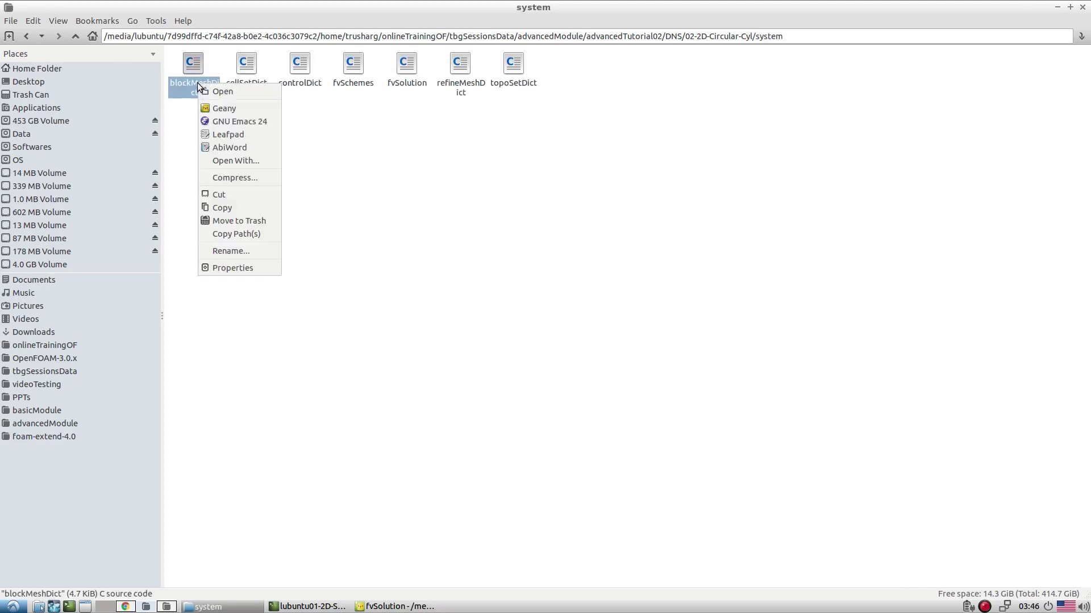
left_click(216, 110)
scroll(346, 244, "down", 5)
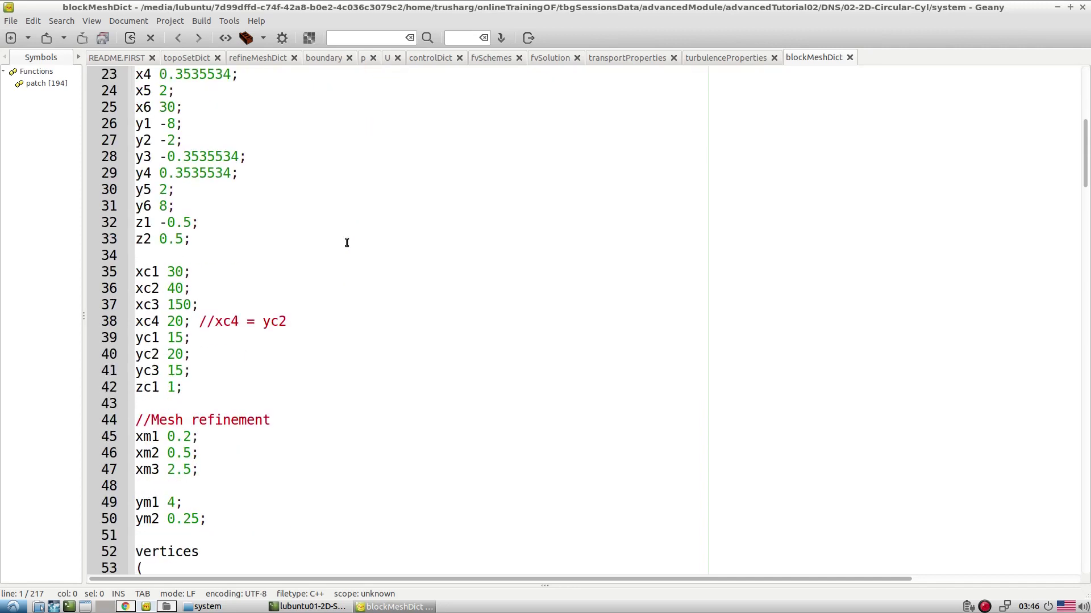
scroll(346, 243, "down", 3)
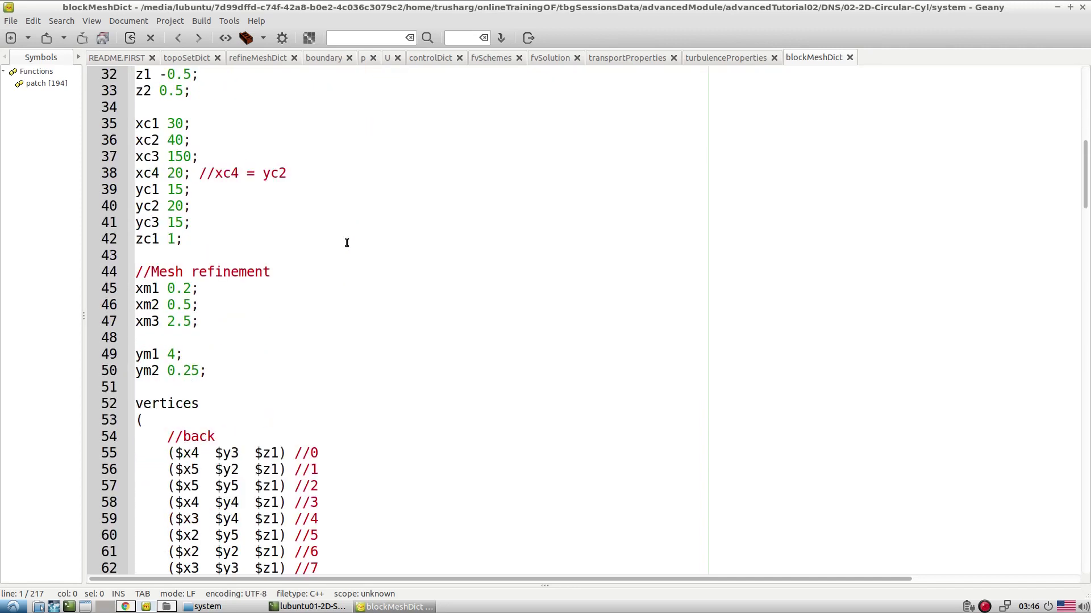
scroll(347, 242, "down", 7)
scroll(346, 243, "up", 8)
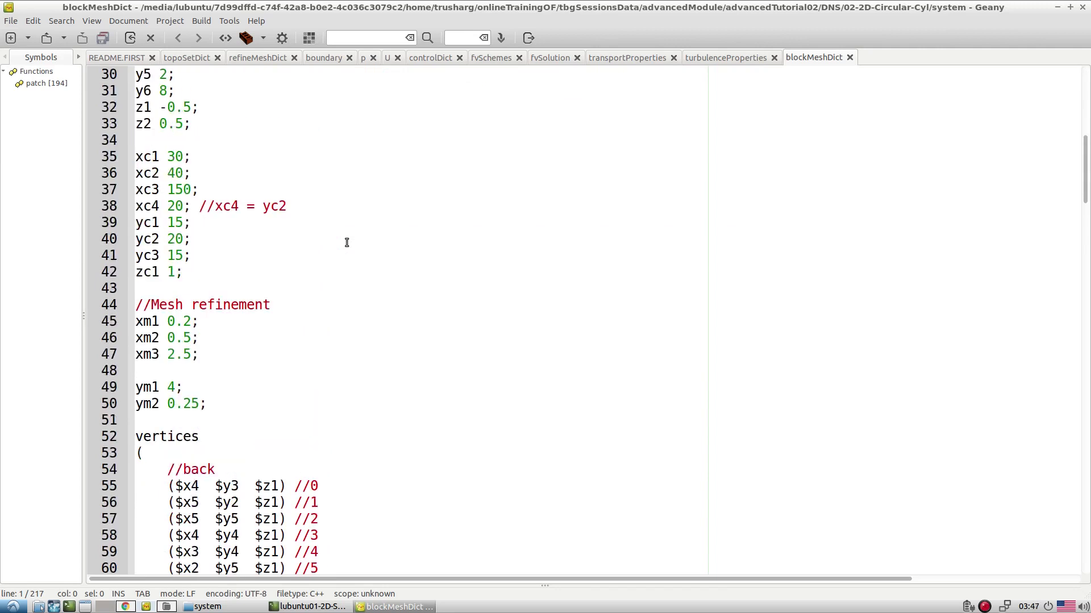
scroll(346, 242, "up", 3)
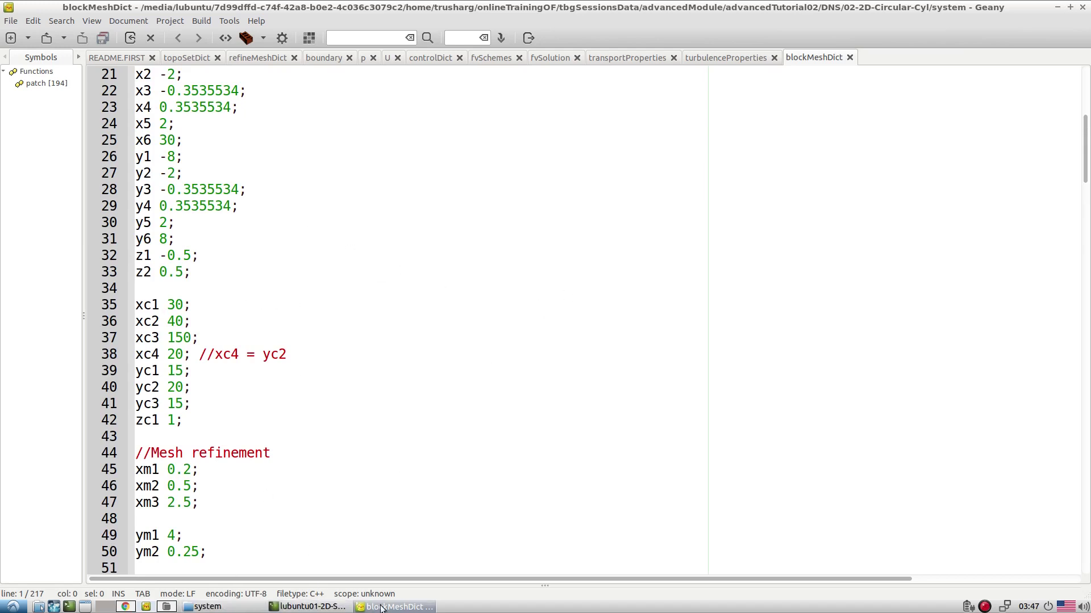
Open the circular-cylinder case's controlDict in Geany and examine the forceCoeffs_object settings for the cylinder patch
left_click(207, 607)
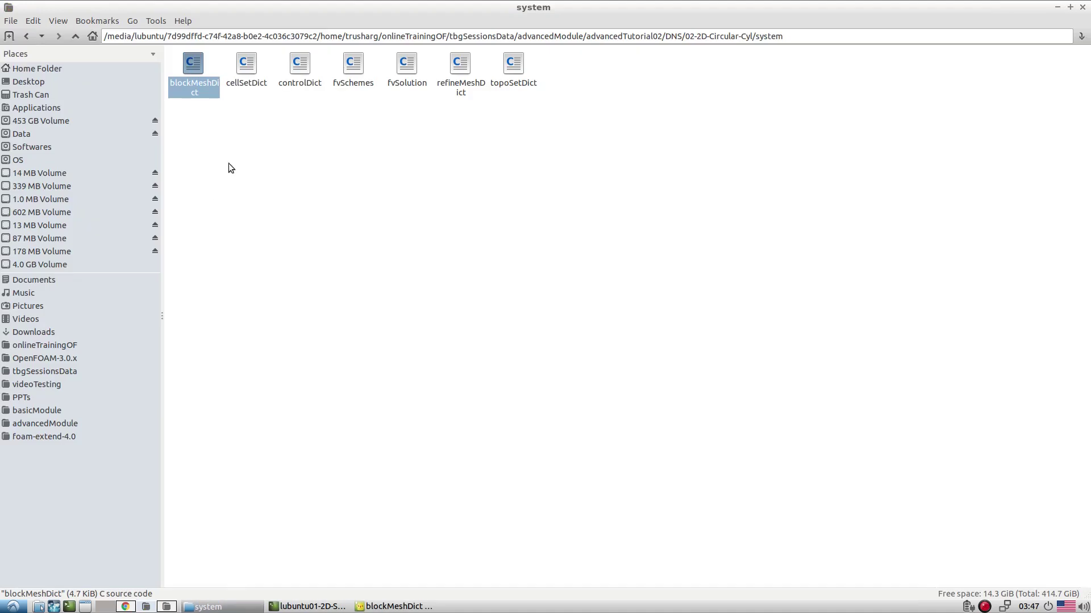
left_click(293, 70)
right_click(296, 72)
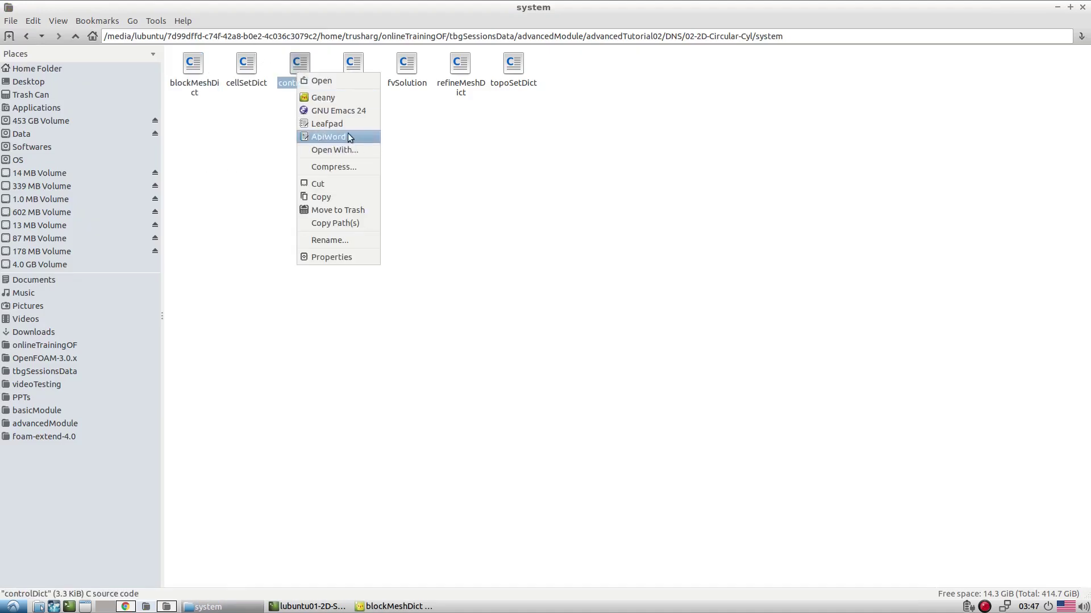
left_click(338, 97)
scroll(339, 225, "down", 20)
scroll(339, 225, "up", 6)
scroll(338, 224, "down", 7)
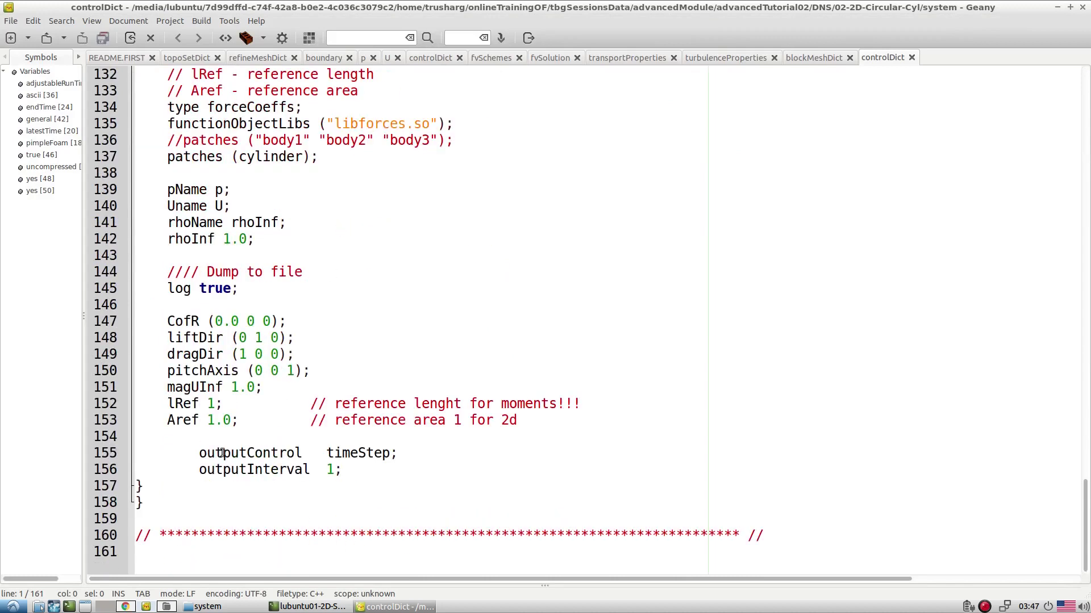
left_click_drag(157, 479, 302, 243)
left_click(309, 255)
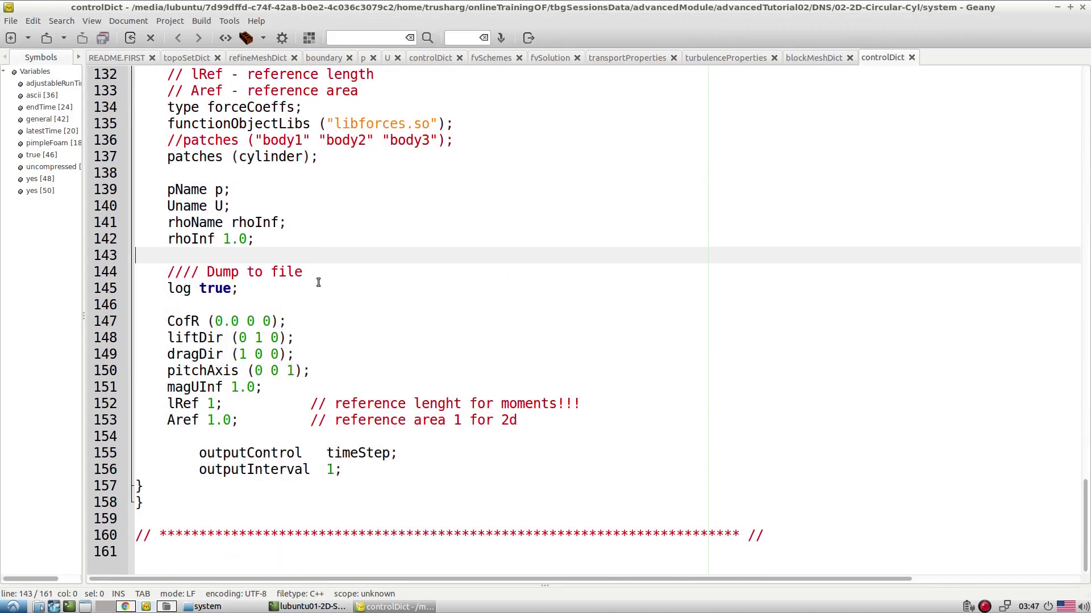
scroll(317, 280, "up", 3)
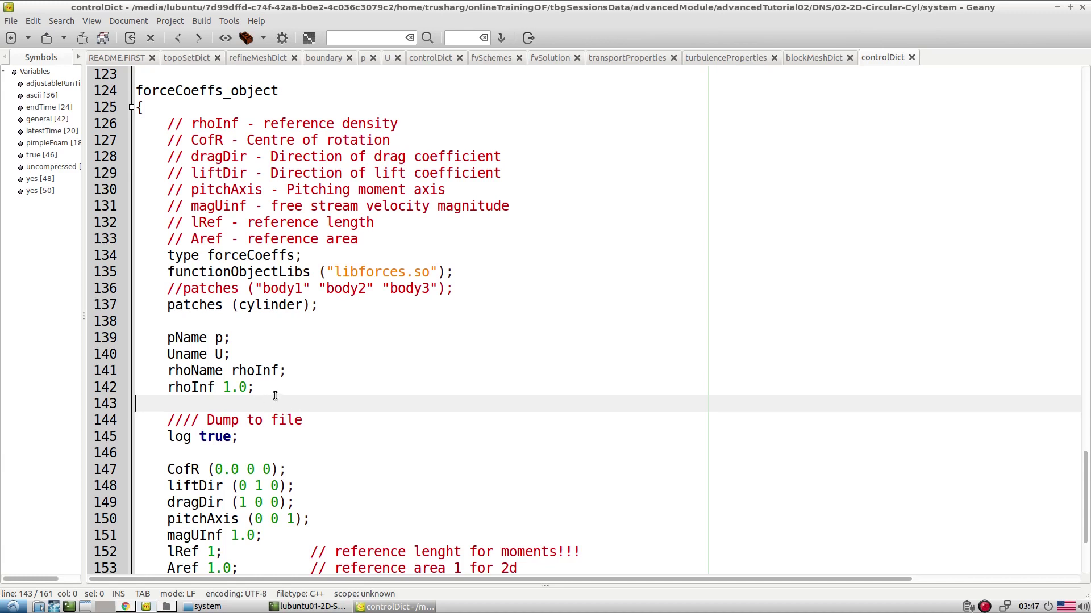
Return to the file manager, go up to the DNS folder and open the 03-3D-Cavity case
left_click(244, 609)
left_click(250, 249)
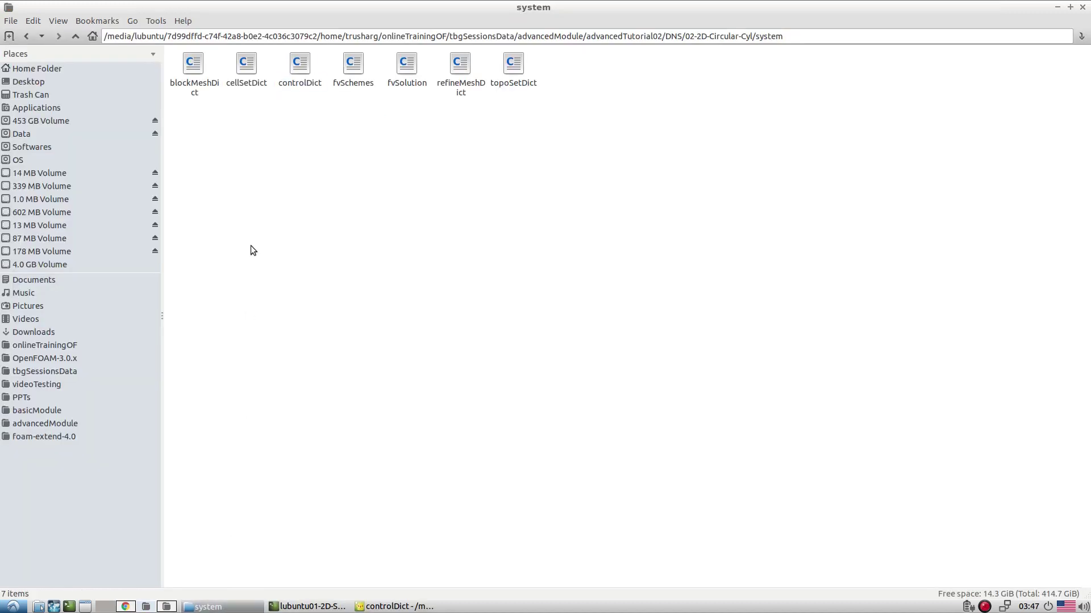
left_click(75, 36)
left_click(75, 36)
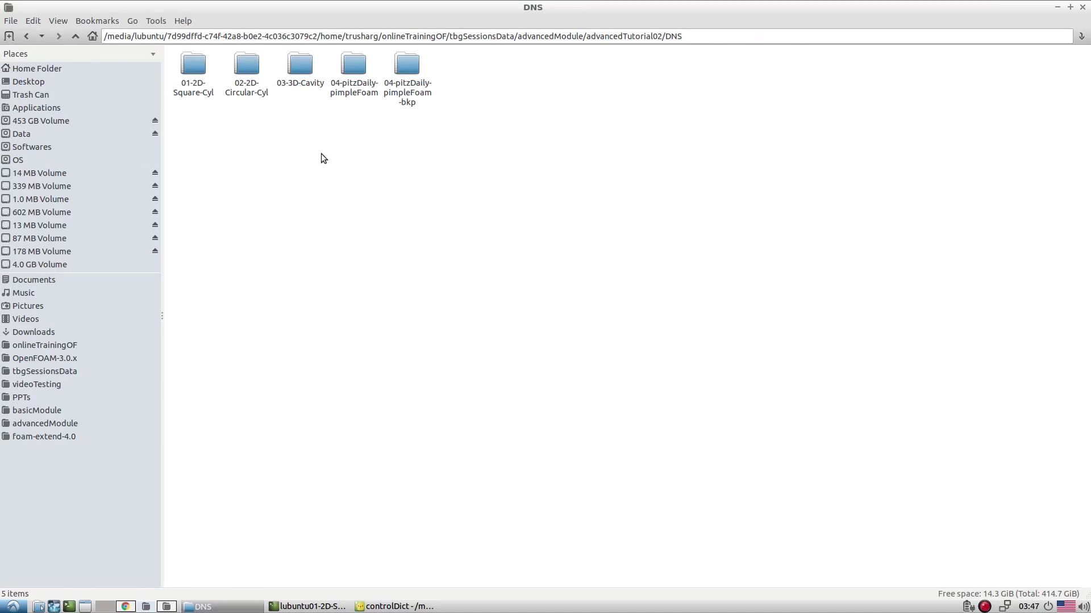
double_click(300, 65)
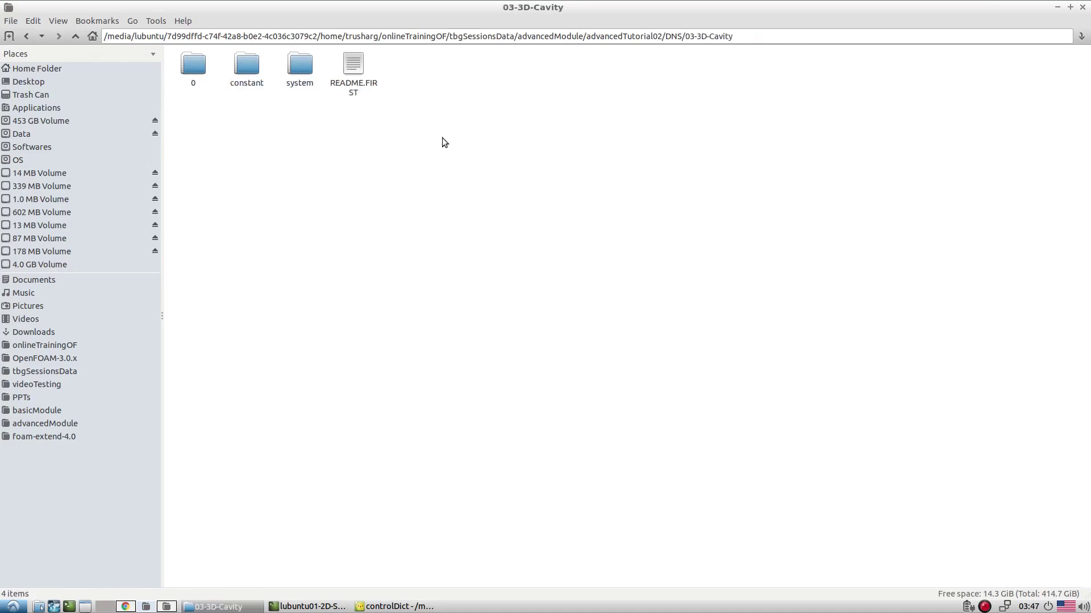
Copy the 03-3D-Cavity folder path, change the terminal's working directory to it and list its contents
triple_click(411, 36)
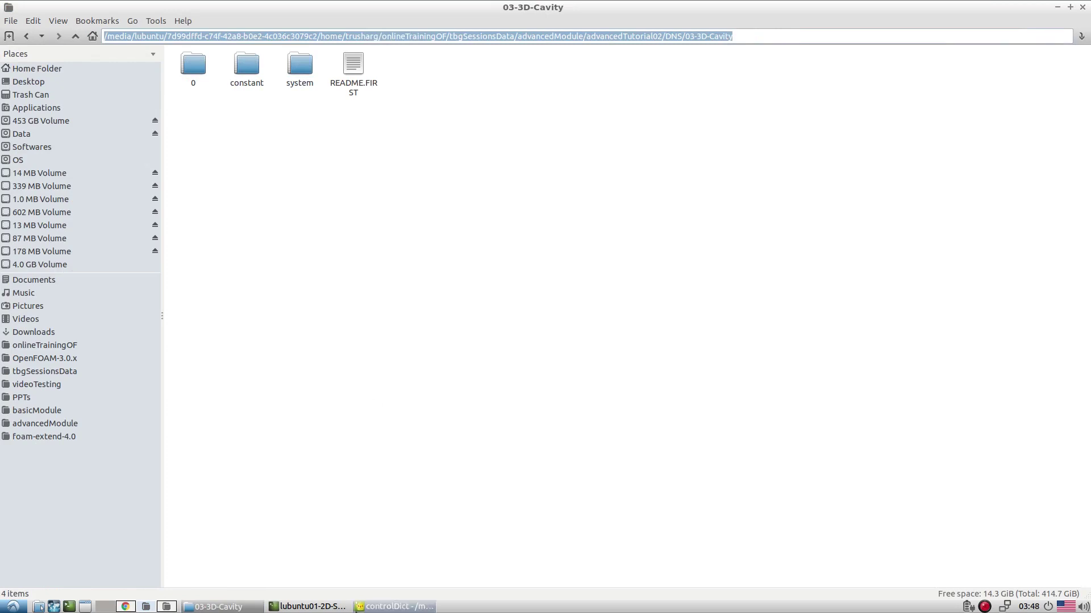
left_click(307, 606)
type("cd")
key("ctrl+shift+v")
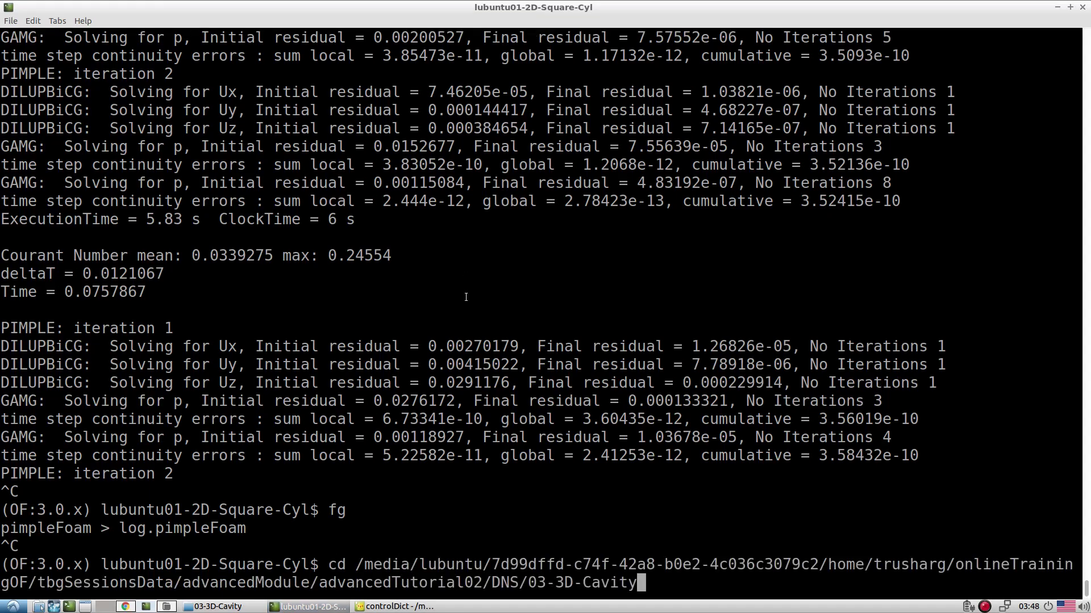
key("Return")
type("ls")
key("Return")
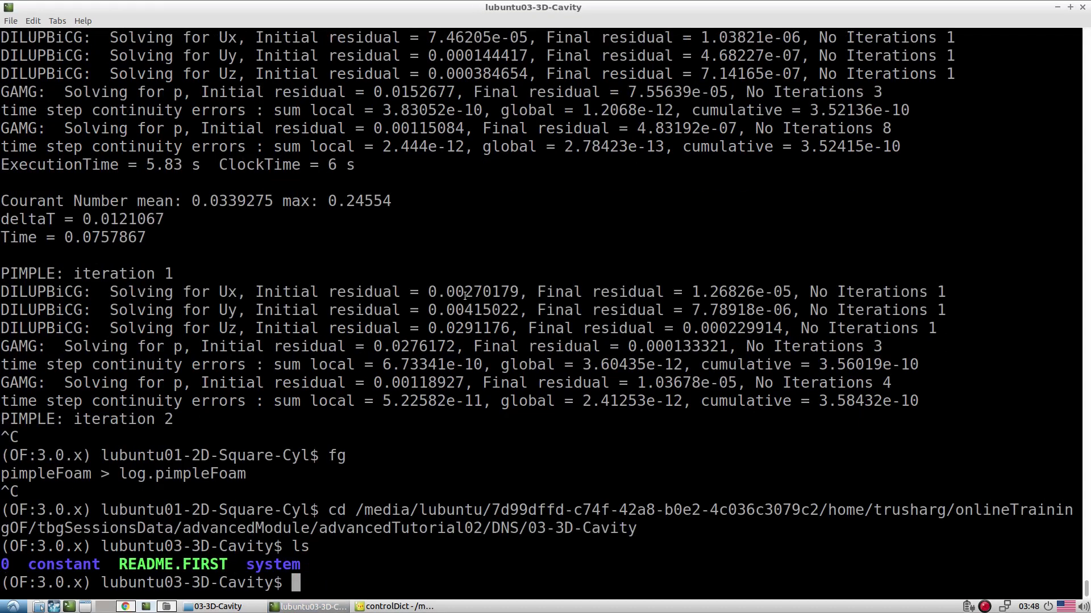
right_click(465, 295)
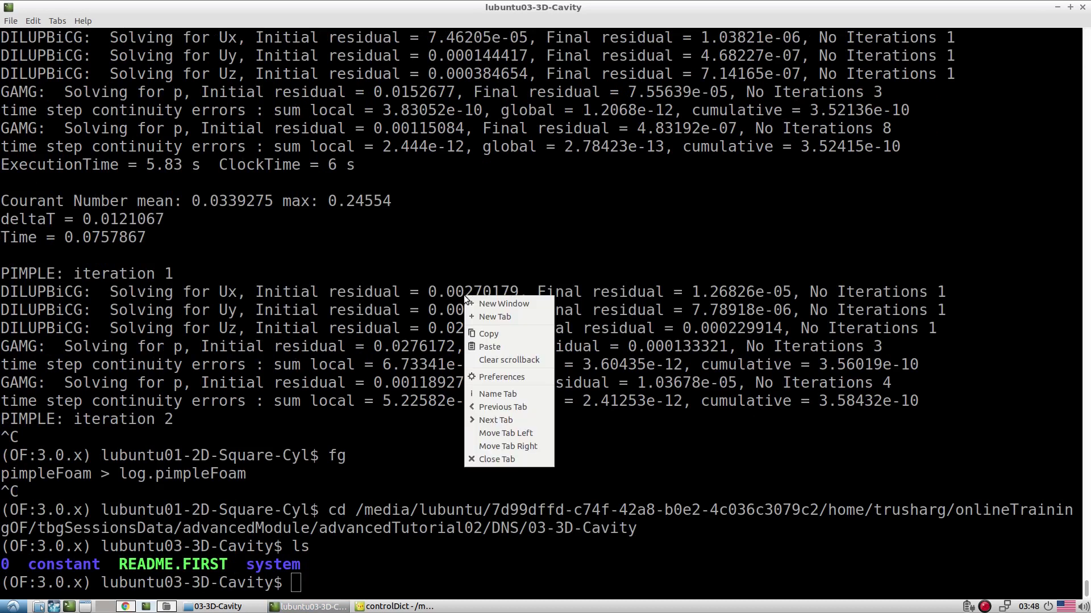
left_click(336, 584)
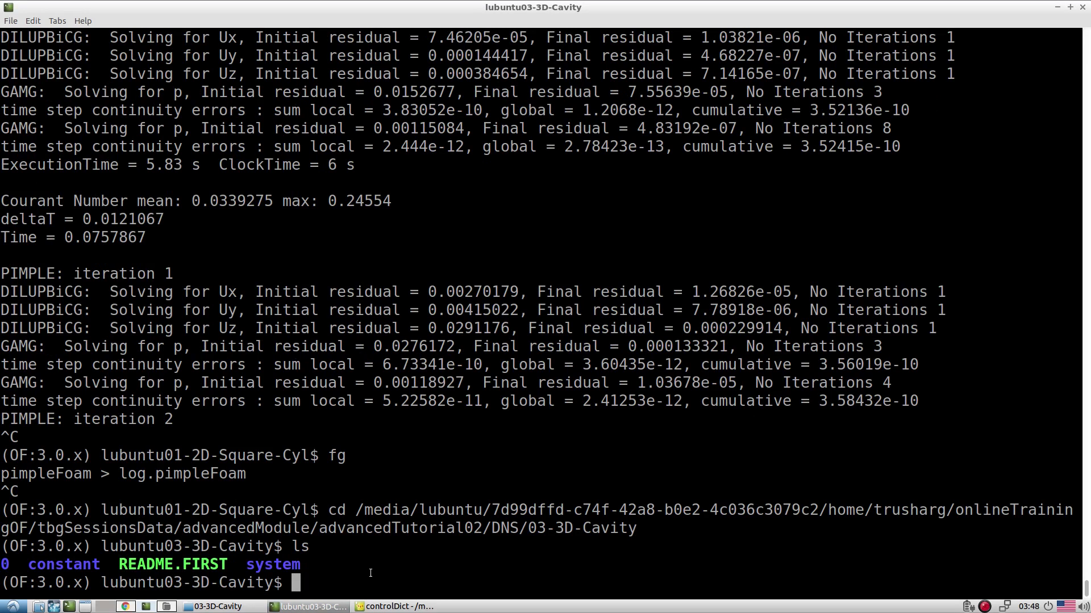
Generate the 3D cavity mesh with blockMesh in the terminal
type("paraF")
key("BackSpace")
key("BackSpace")
key("BackSpace")
key("BackSpace")
key("BackSpace")
type("blockMesh")
key("Return")
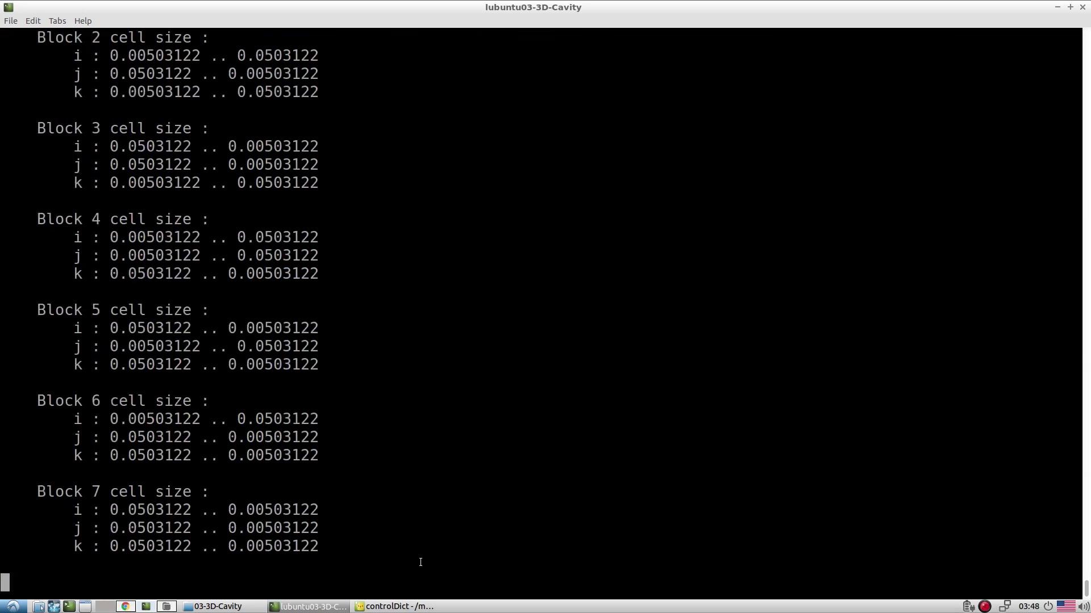
Launch paraFoam for the 3D cavity case and load its internal mesh in ParaView
type("paraFoam")
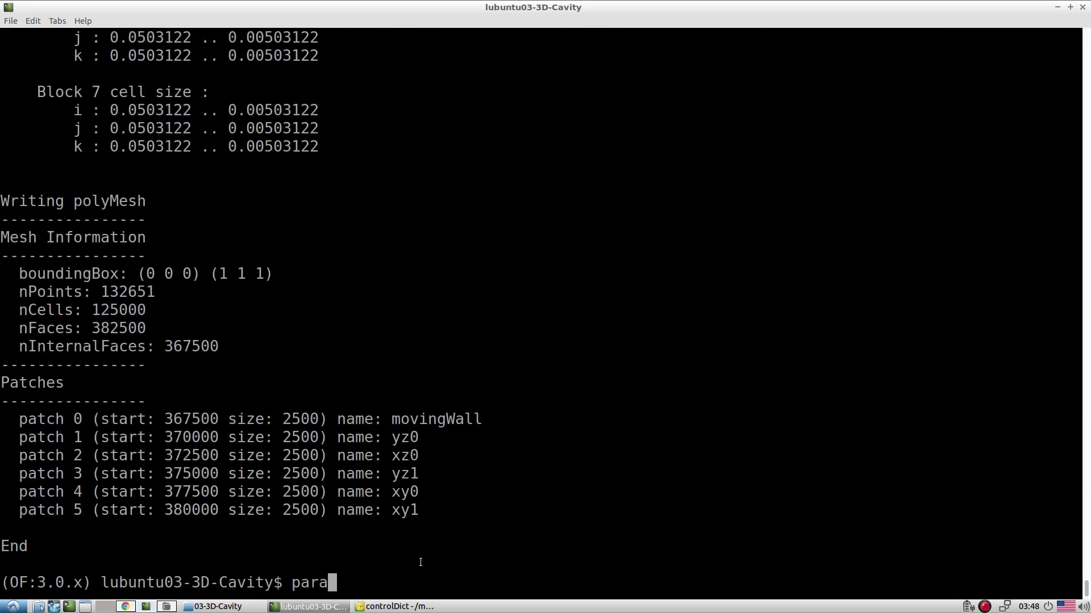
key("Return")
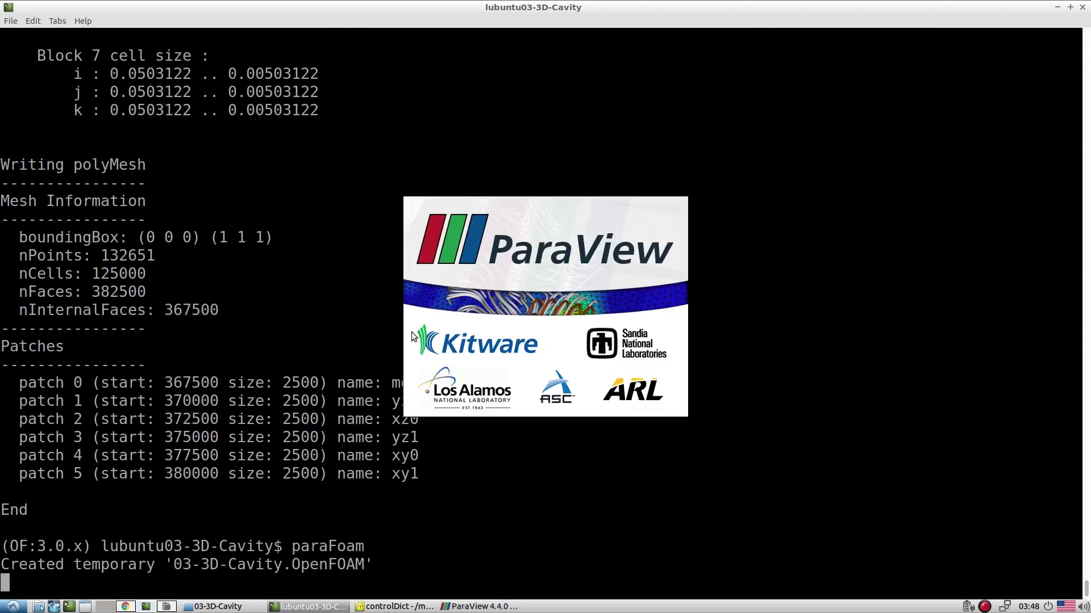
left_click(496, 608)
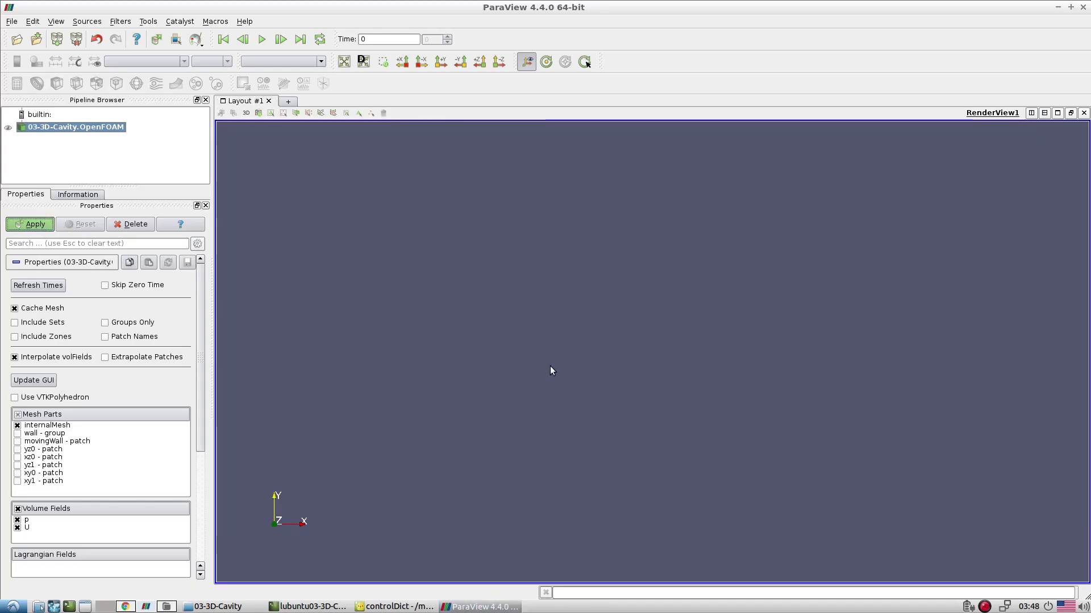
left_click_drag(530, 409, 594, 359)
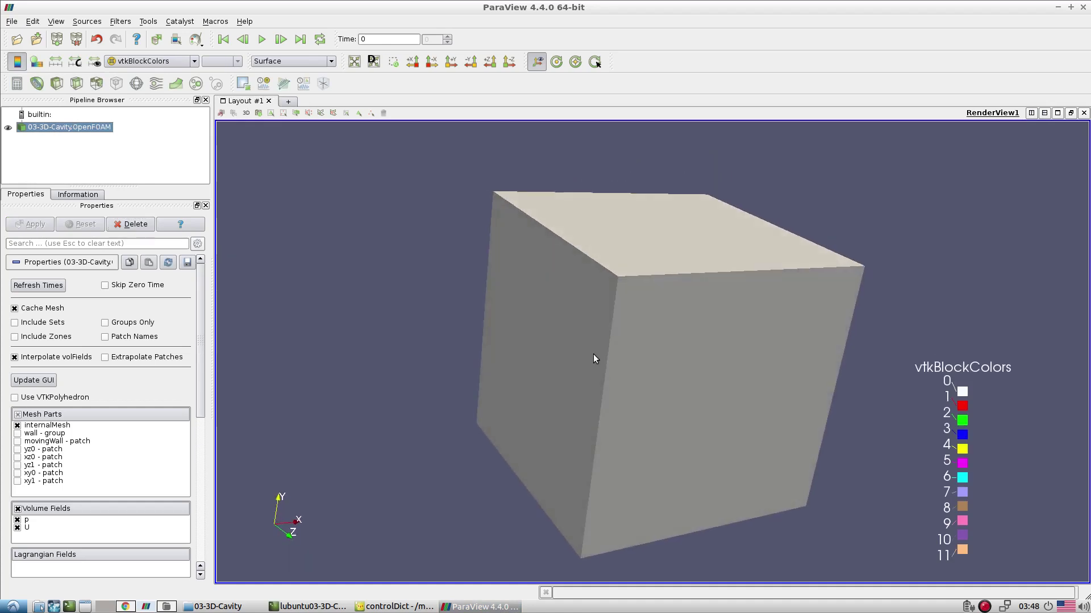
Display the cavity mesh as Surface With Edges and inspect the cell refinement toward its walls
left_click(293, 61)
left_click(296, 106)
left_click_drag(687, 290, 676, 341)
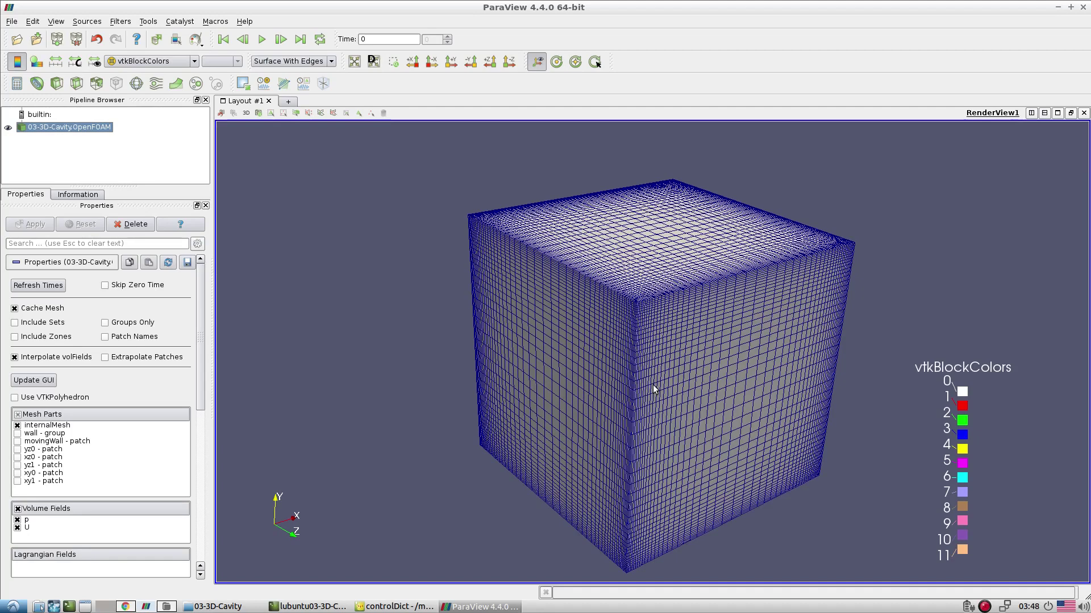
mouse_move(677, 371)
left_mouse_down()
mouse_move(699, 364)
mouse_move(688, 387)
mouse_move(714, 369)
mouse_move(693, 369)
left_mouse_up()
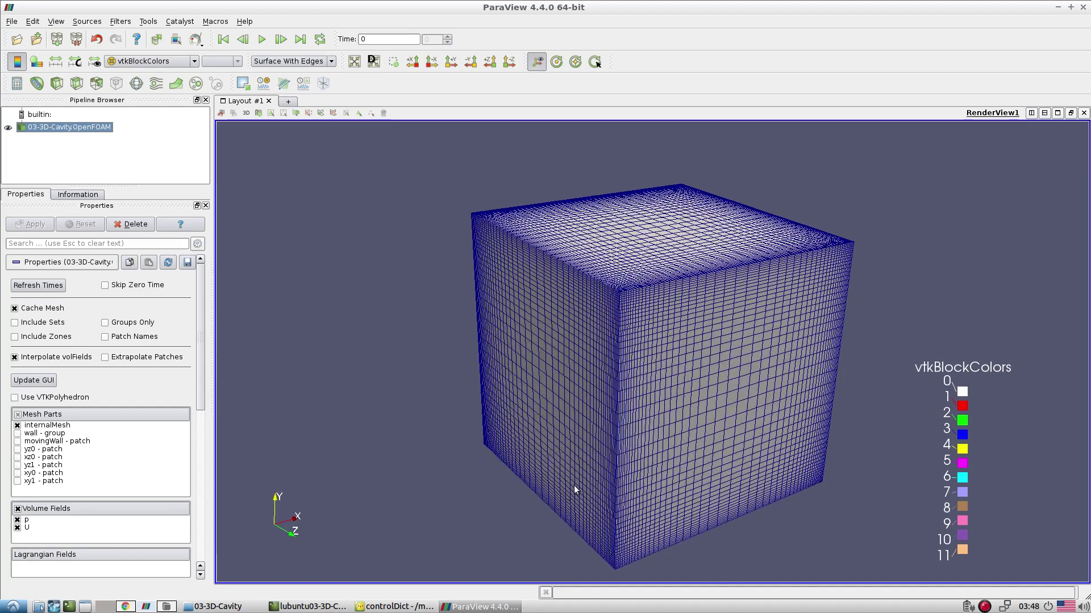
scroll(574, 489, "down", 3)
left_click_drag(609, 410, 624, 367)
scroll(624, 367, "up", 5)
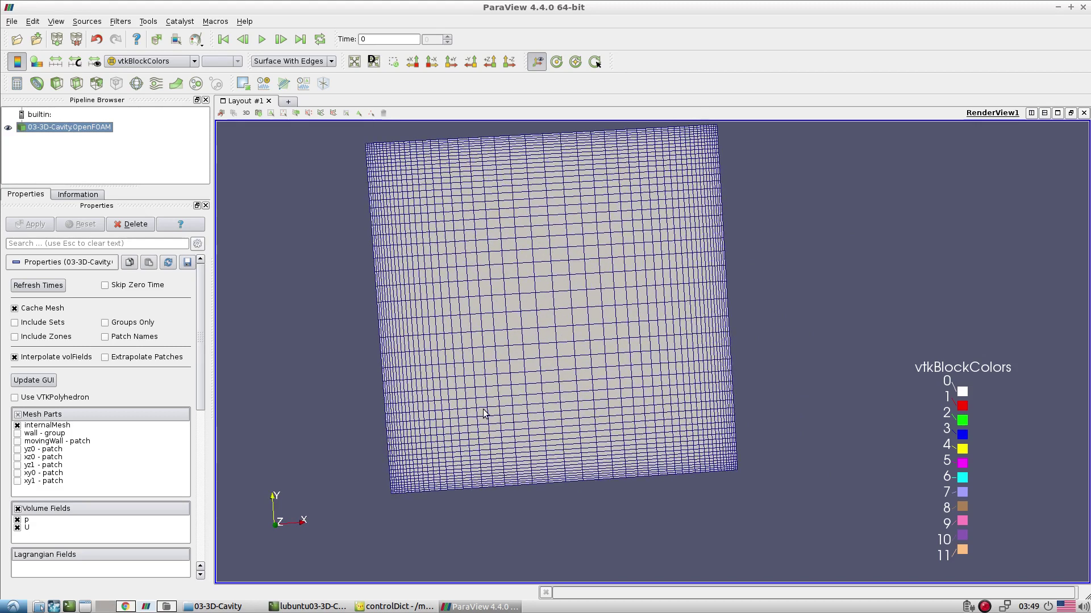
left_click_drag(484, 413, 622, 382)
scroll(622, 383, "down", 4)
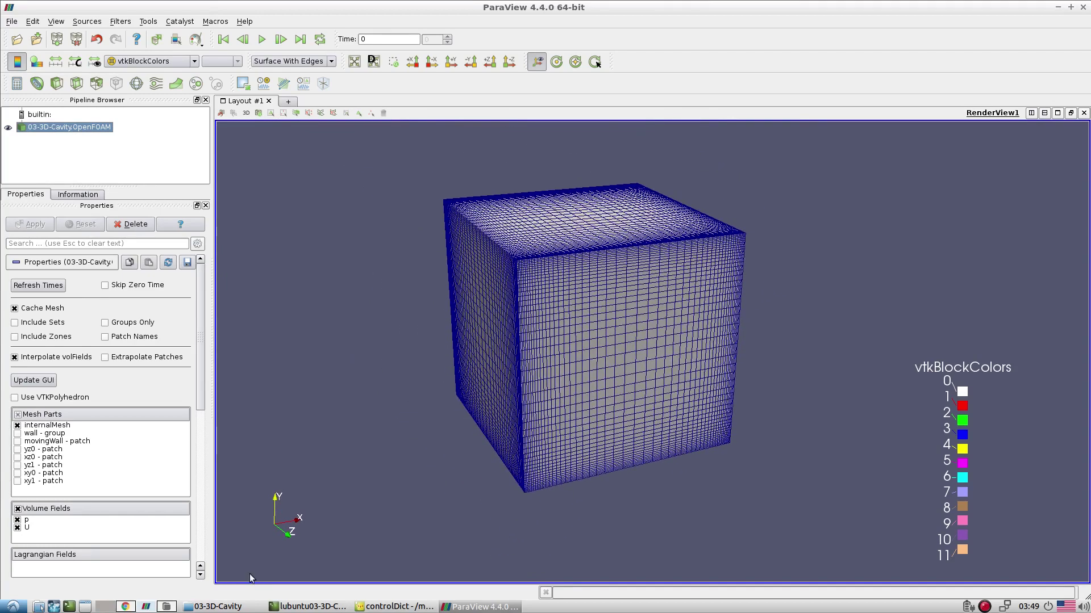
Switch to the browser's Y+ calculator and estimate the wall distance for Y+ 0.5, density 1 and dynamic viscosity 1e-4
left_click(125, 606)
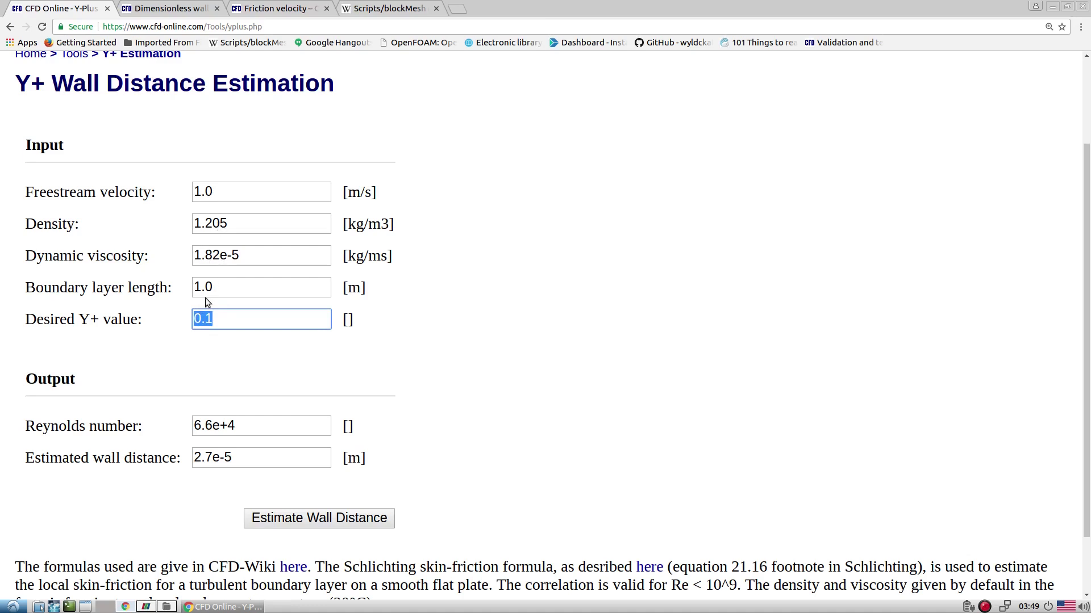
double_click(222, 287)
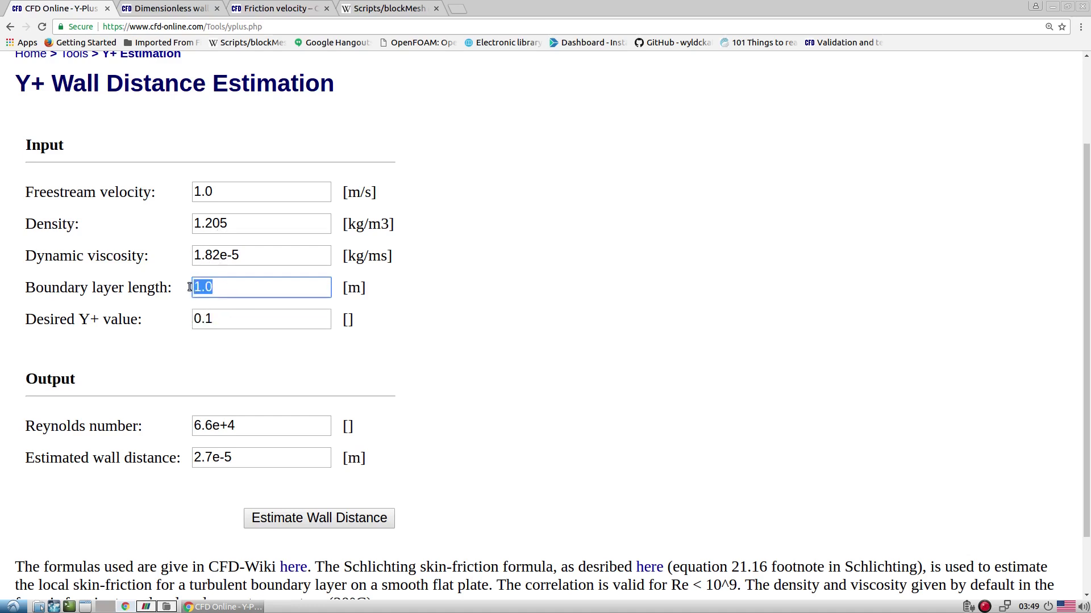
key("Tab")
type("0.")
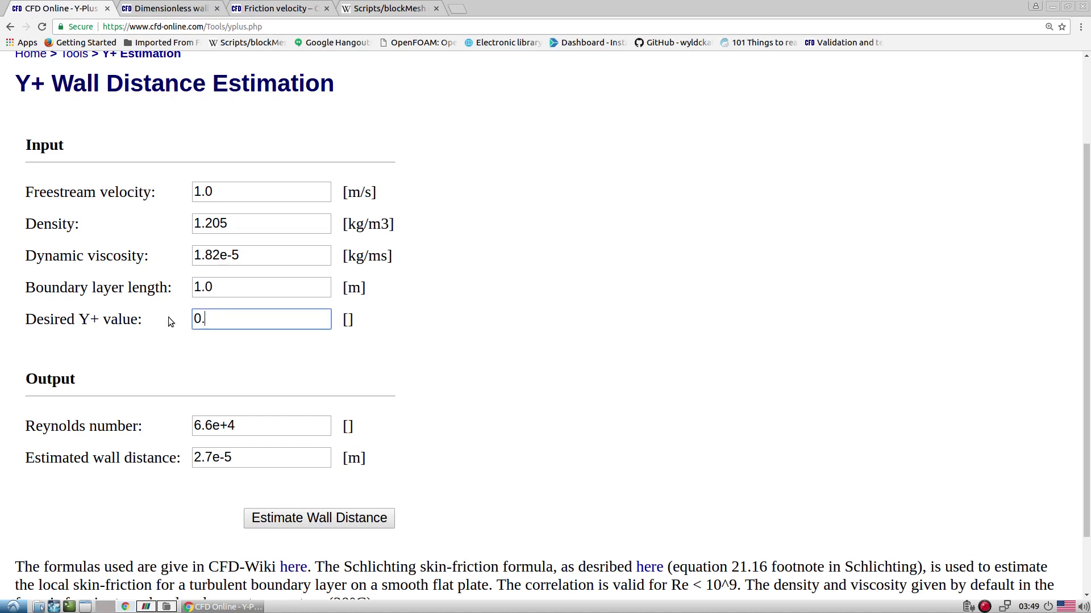
type("5")
left_click_drag(312, 226, 162, 228)
type("1")
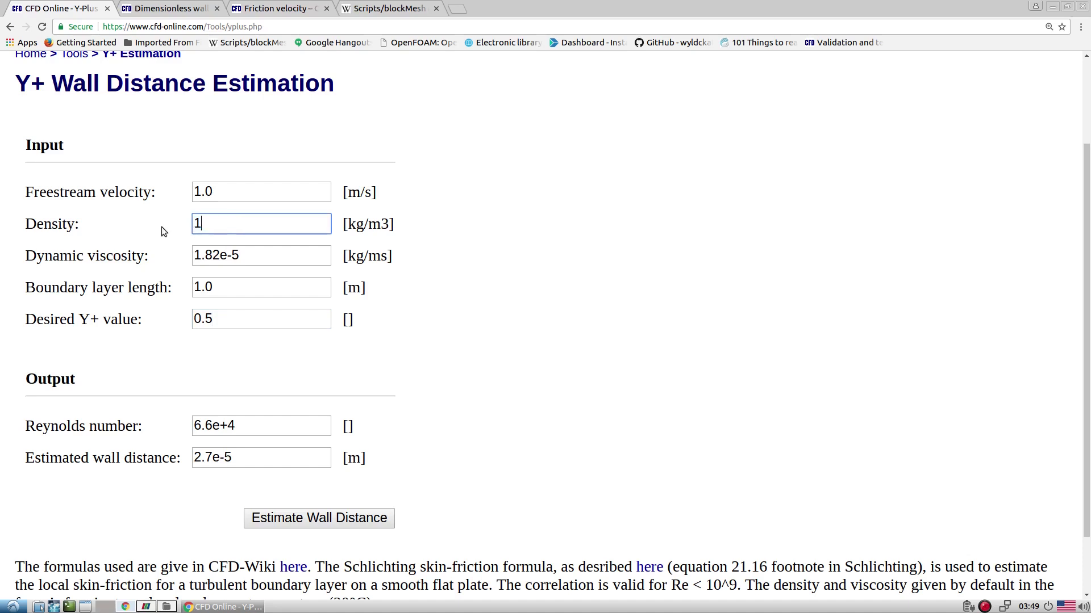
left_click_drag(254, 251, 121, 258)
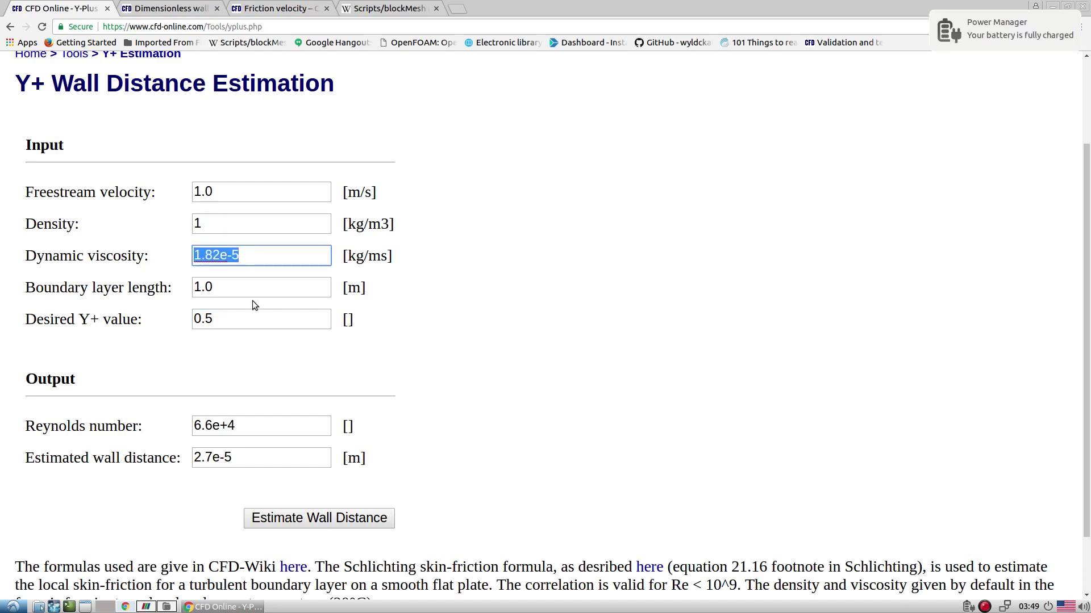
type("1e-4")
left_click(244, 190)
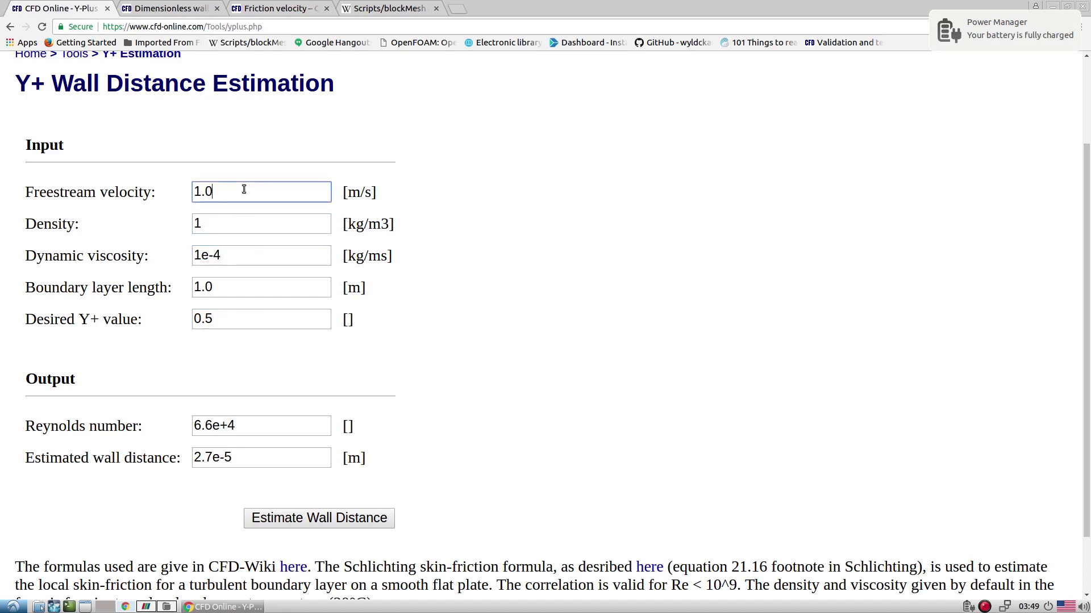
left_click(291, 506)
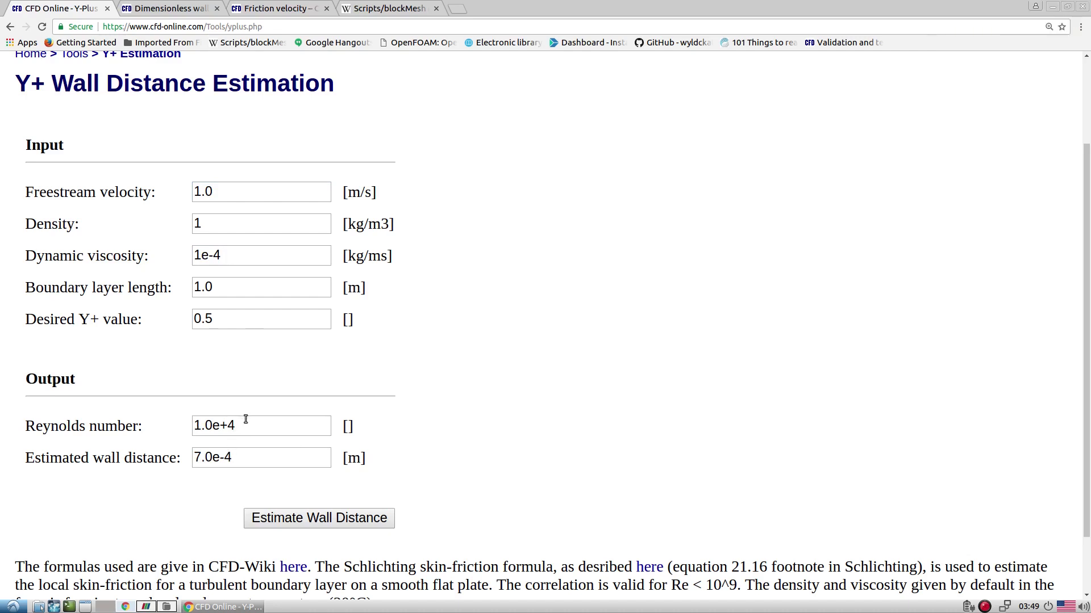
Review the calculator's Reynolds number and estimated wall distance against the freestream velocity and desired Y+ inputs
left_click_drag(240, 426, 174, 425)
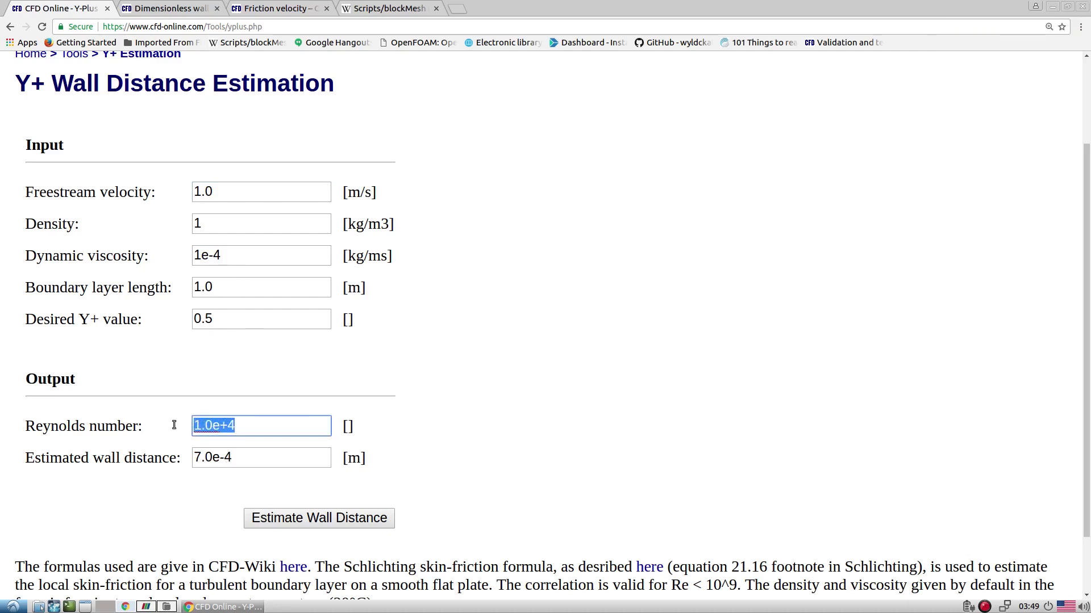
left_click_drag(226, 192, 175, 195)
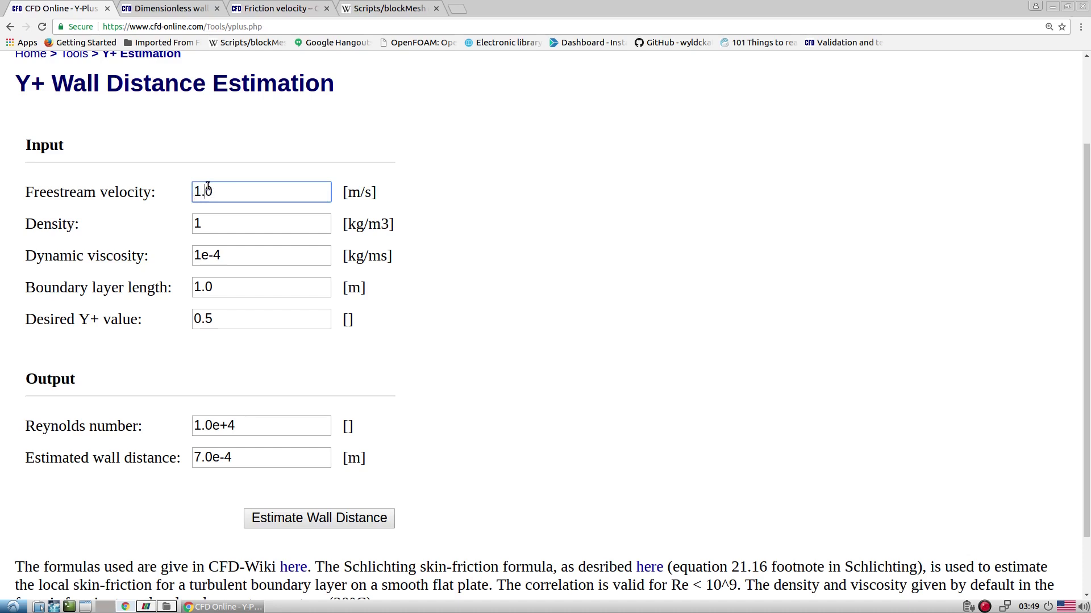
left_click_drag(216, 319, 177, 319)
left_click_drag(234, 458, 194, 458)
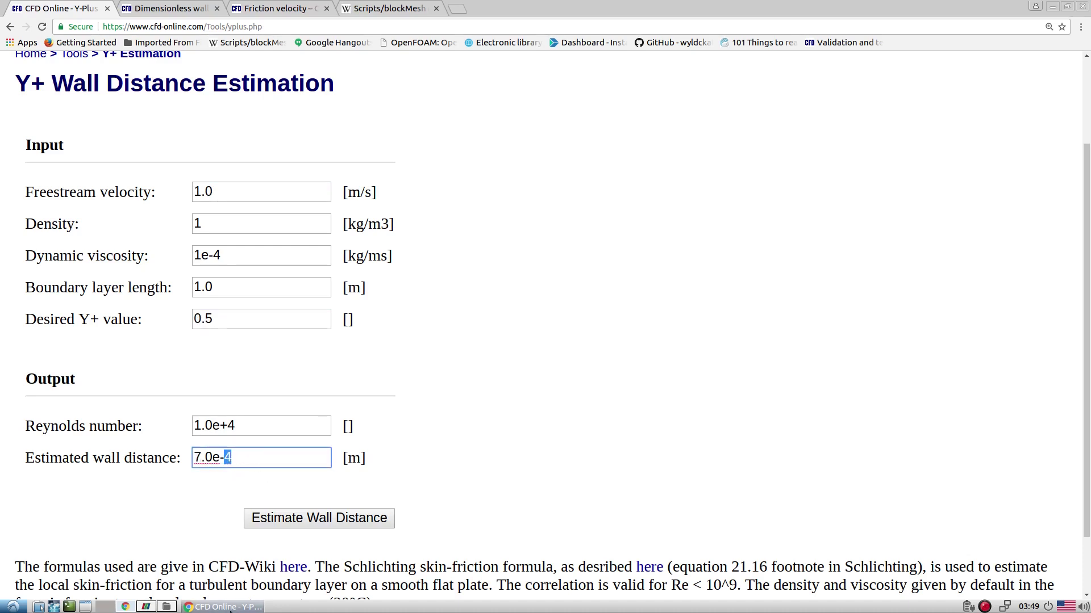
Return to ParaView and examine the first cells next to the cavity's side wall up close
key("ctrl+alt+Right")
scroll(591, 338, "up", 10)
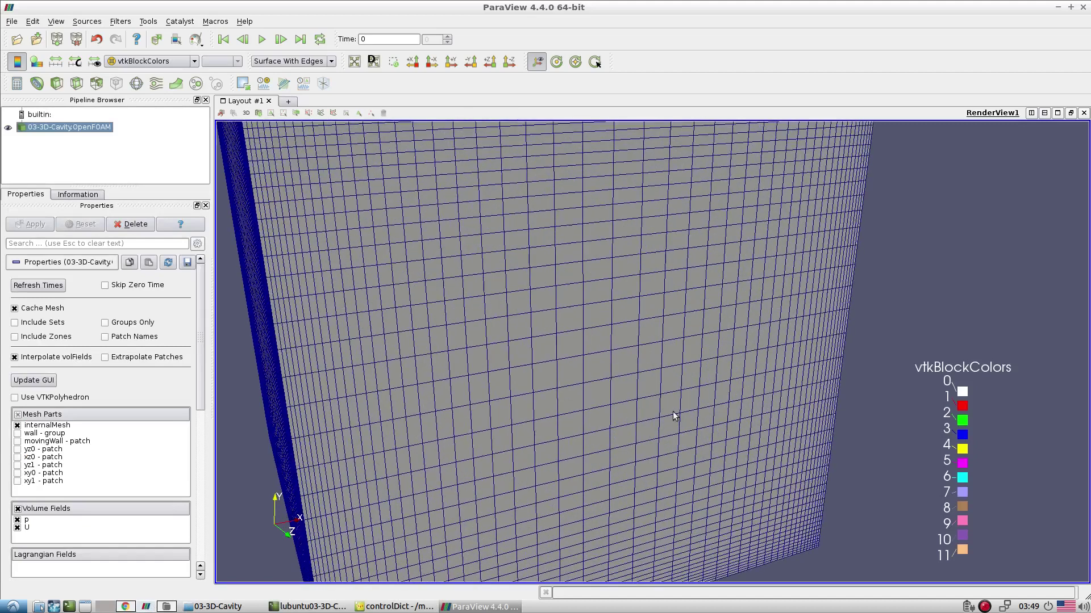
scroll(671, 322, "up", 5)
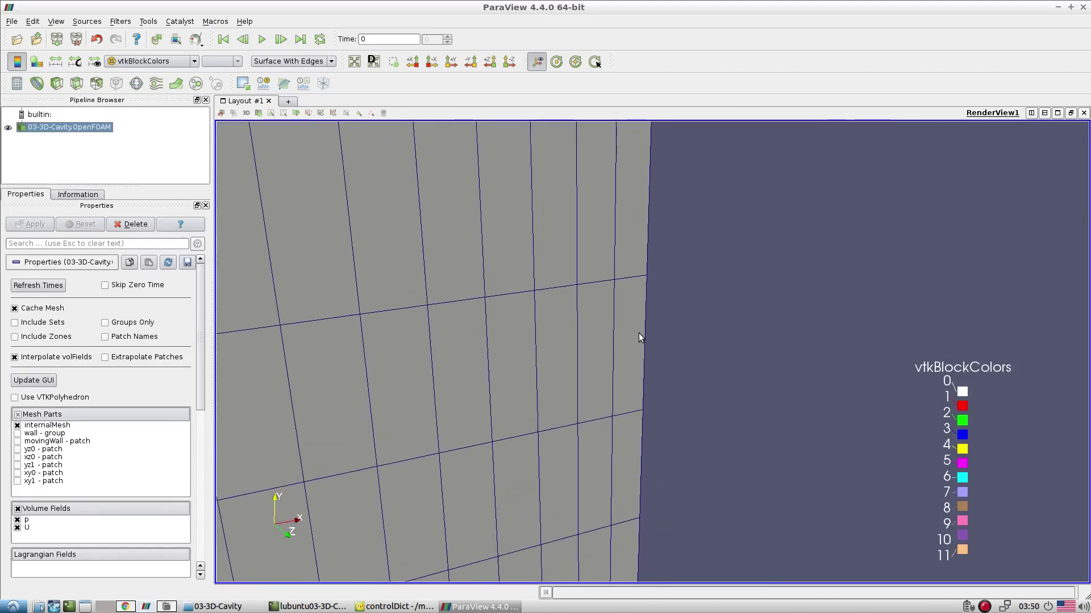
Back in the browser's Y+ calculator, set the dynamic viscosity to 1e-3 and recompute the wall distance
left_click(125, 606)
triple_click(205, 459)
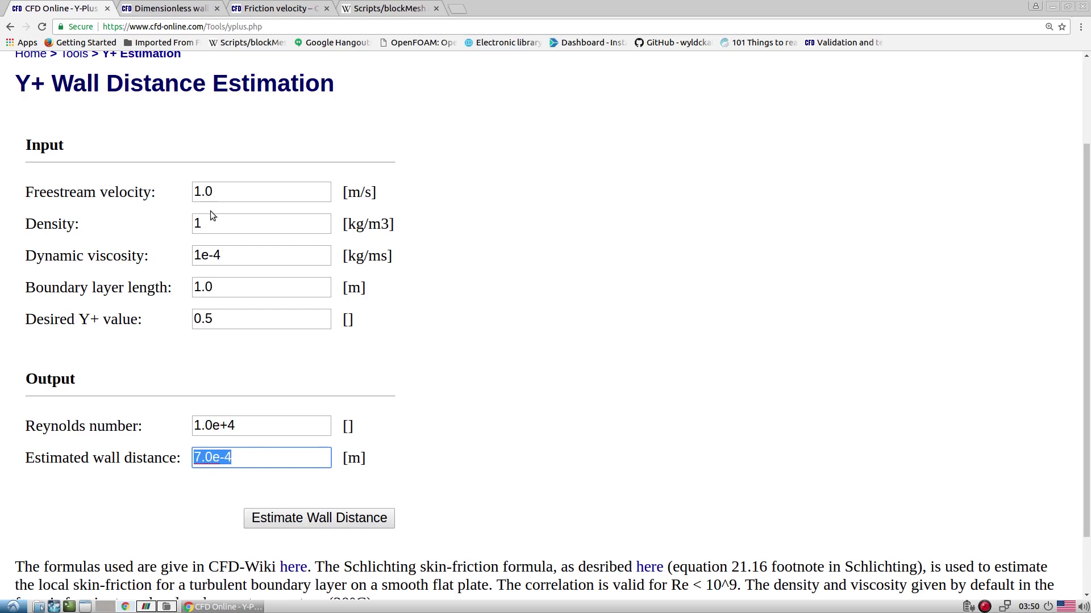
double_click(218, 255)
type("3")
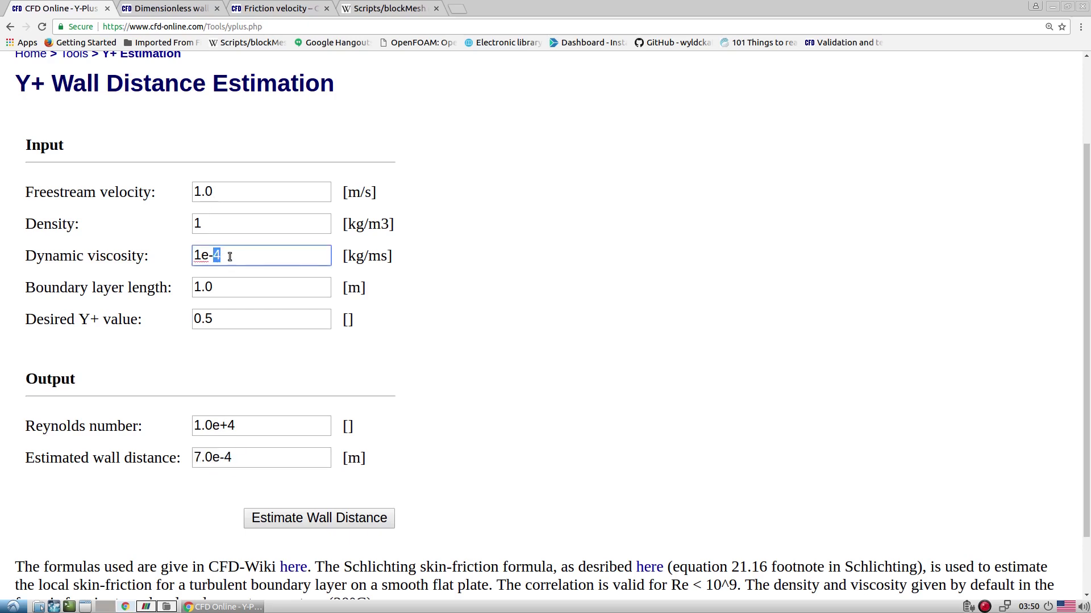
left_click(301, 518)
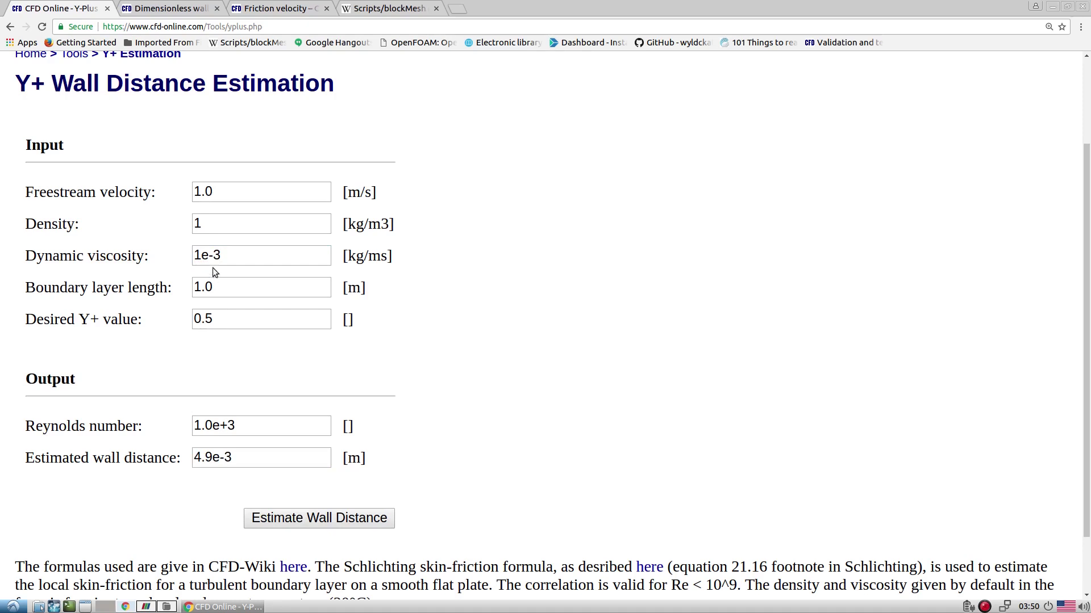
Try changing the Reynolds number's exponent to 4 and estimate the wall distance again
double_click(231, 427)
type("4")
left_click(295, 520)
double_click(219, 28)
left_click(201, 120)
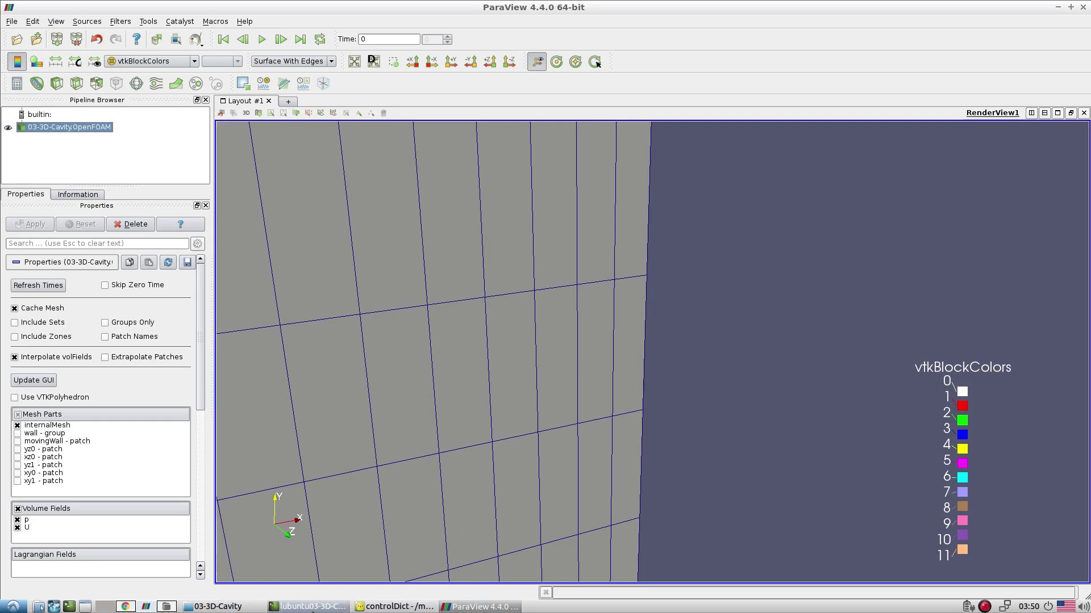
Open controlDict from the 3D cavity case's system folder in Geany and examine its probes function, including fields and probeLocations
left_click(395, 606)
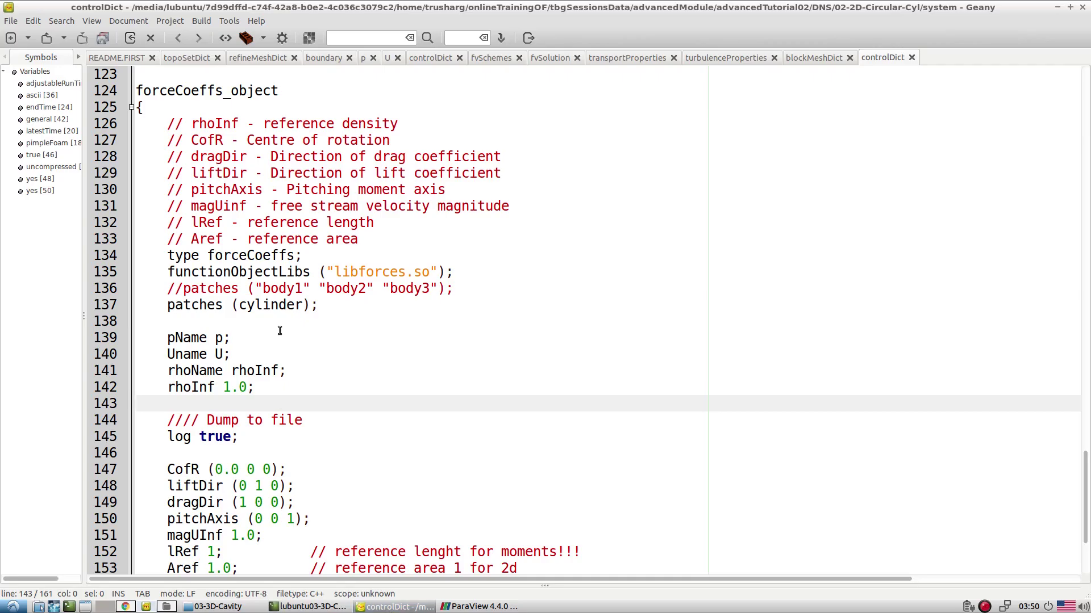
left_click(241, 606)
left_click(311, 89)
double_click(311, 89)
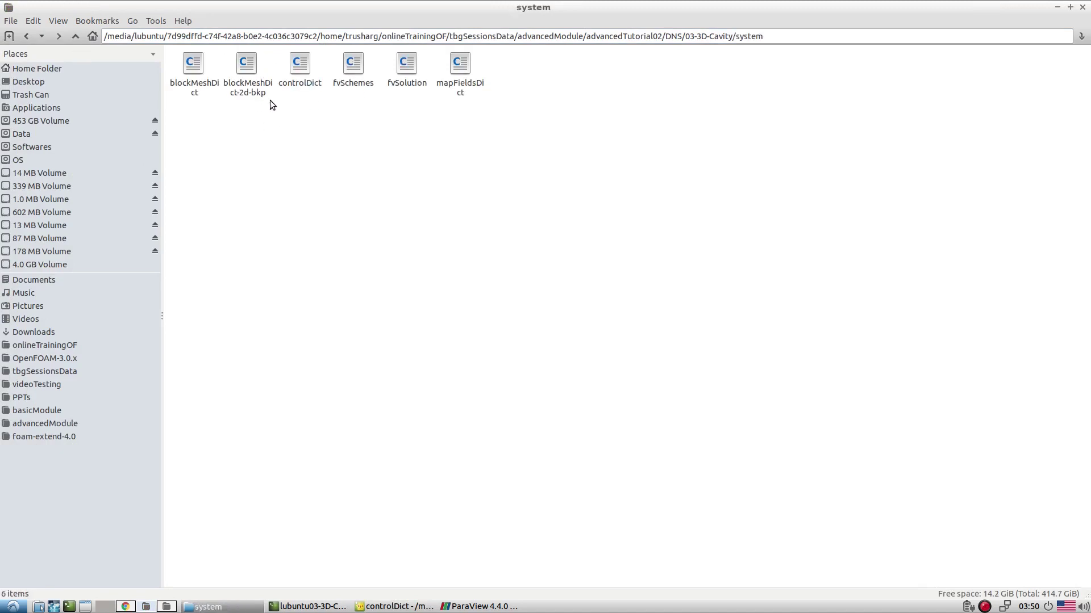
right_click(294, 83)
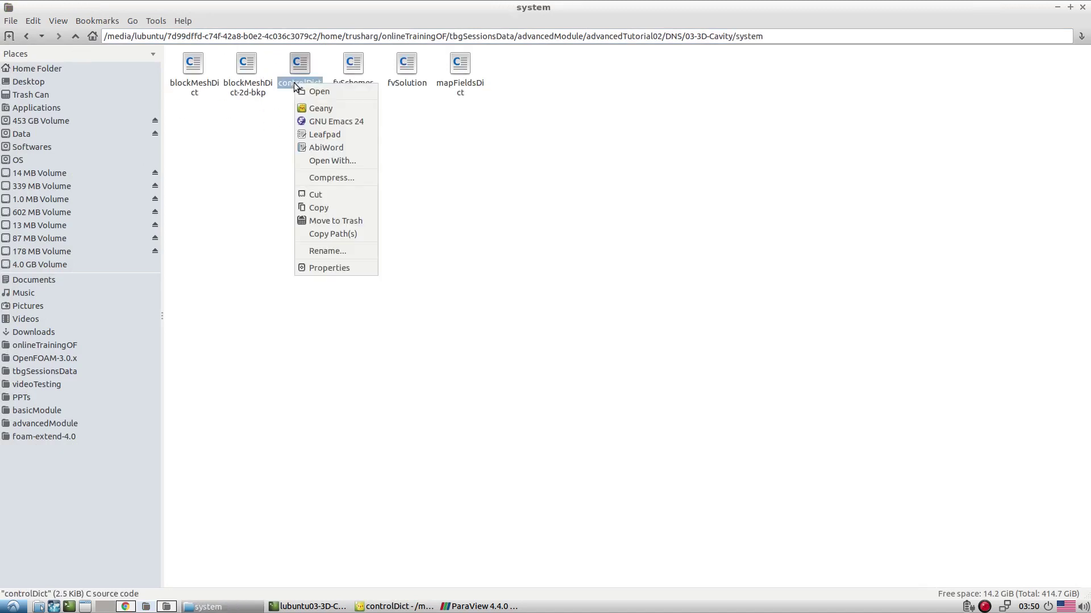
left_click(318, 109)
scroll(395, 282, "down", 20)
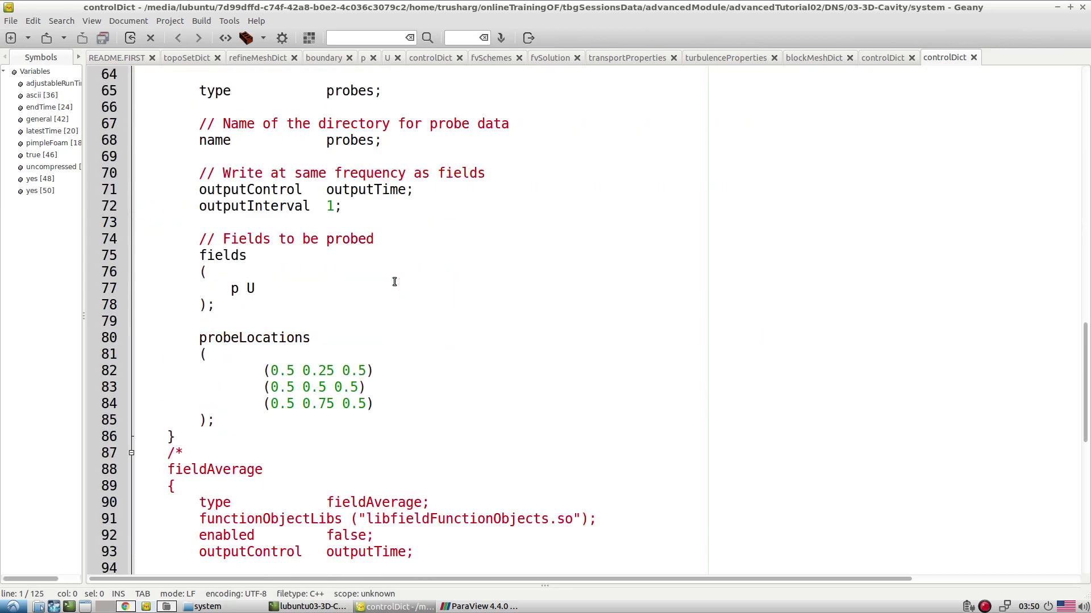
scroll(307, 317, "up", 3)
scroll(184, 193, "down", 1)
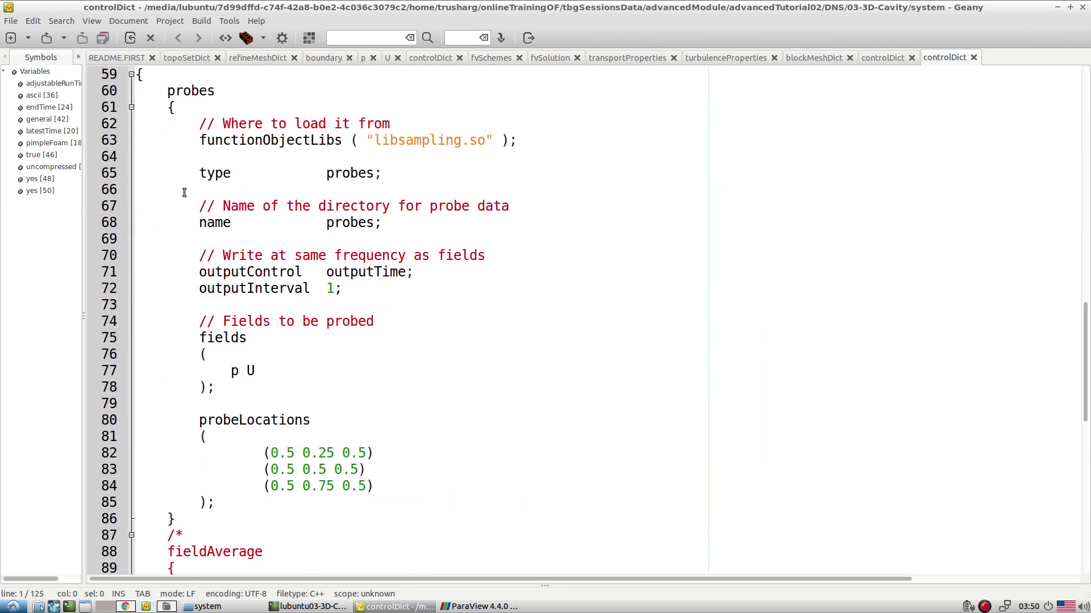
Highlight the whole probes function in controlDict and relate it to the full cavity mesh in ParaView
left_click_drag(168, 92, 276, 510)
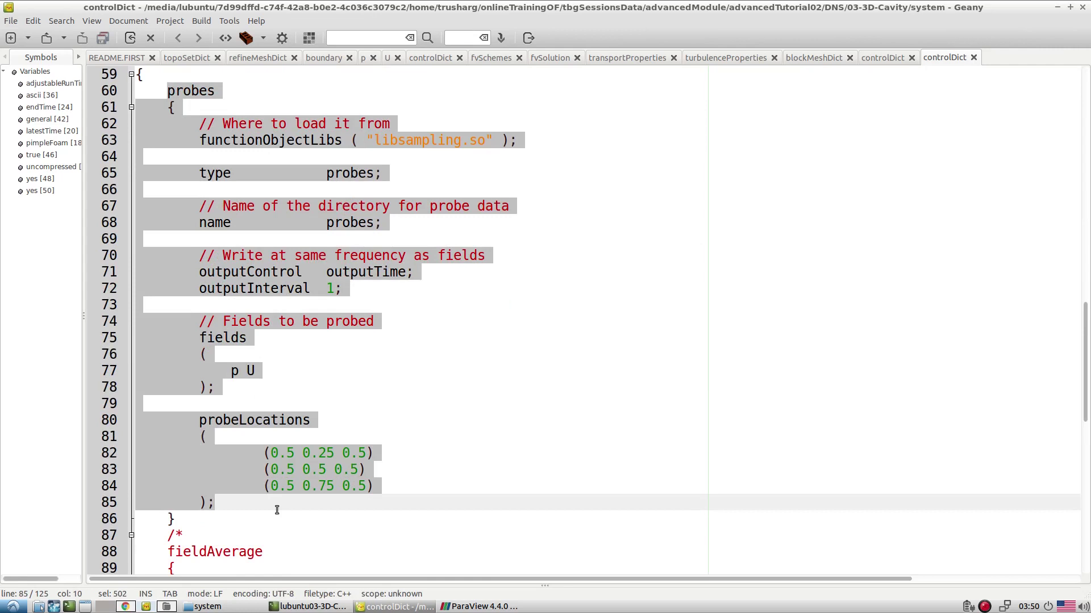
left_click(451, 607)
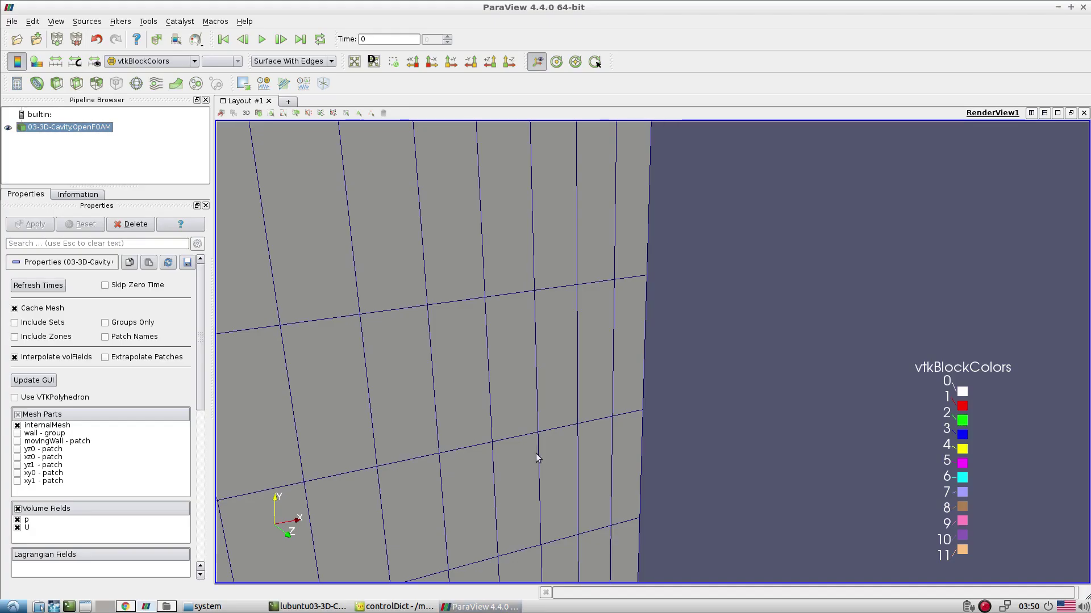
scroll(537, 458, "down", 10)
left_click_drag(506, 317, 560, 319)
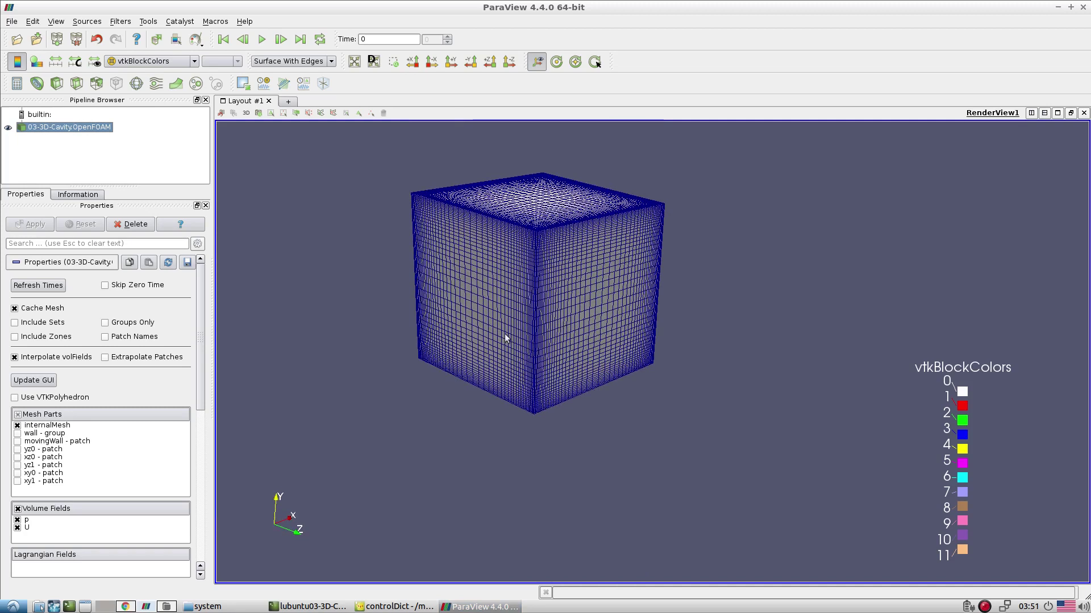
left_click(354, 606)
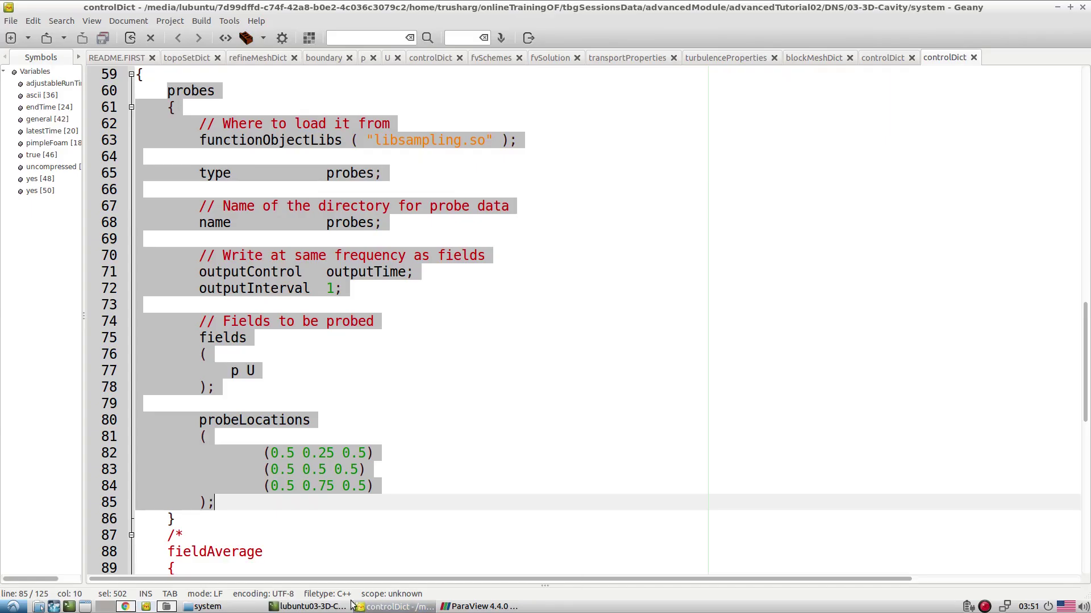
left_click(480, 606)
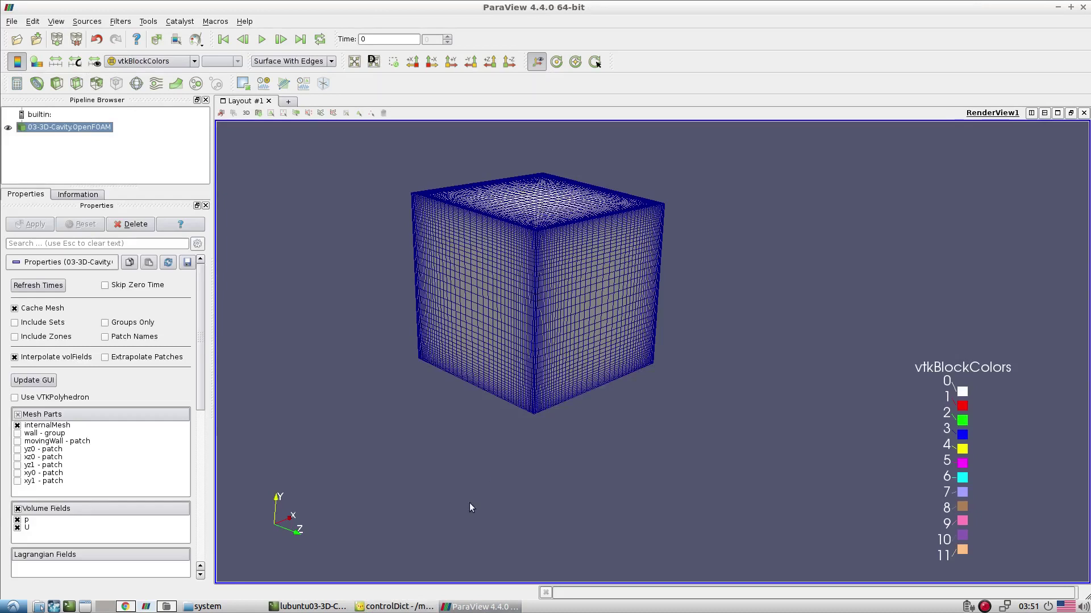
Return to controlDict in Geany and examine the three probeLocations entries and the probed fields p and U
left_click(383, 607)
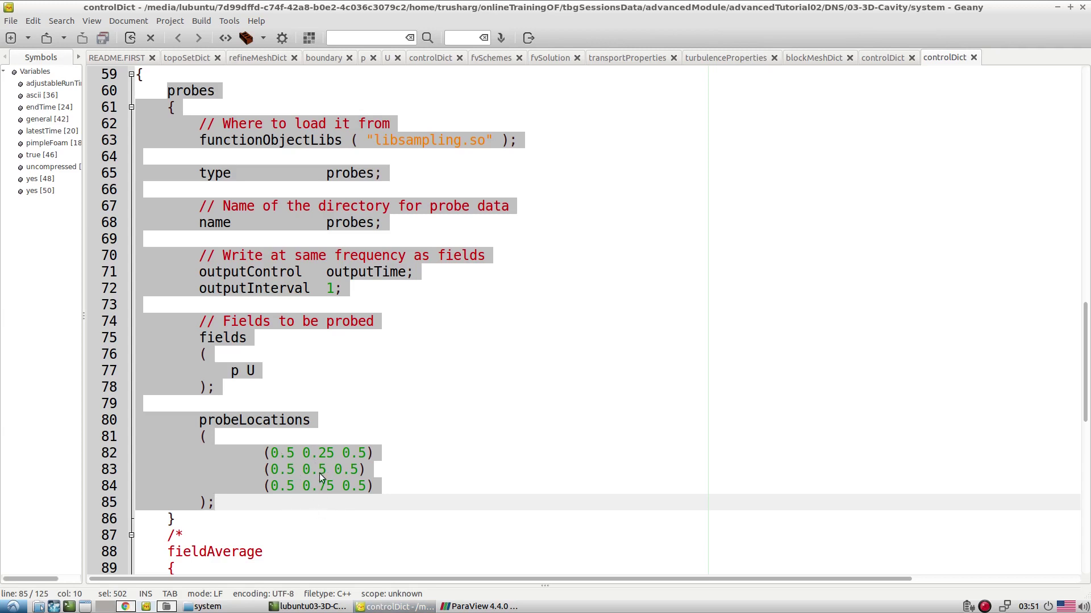
left_click(309, 497)
left_click_drag(341, 434, 407, 497)
left_click(407, 497)
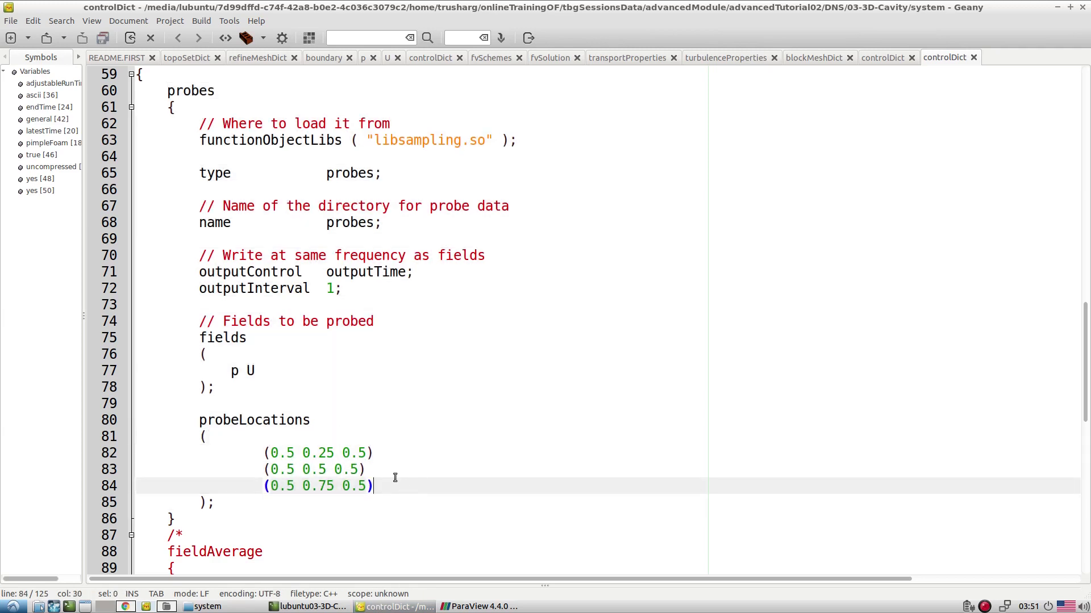
left_click(234, 373)
left_click_drag(252, 371, 244, 372)
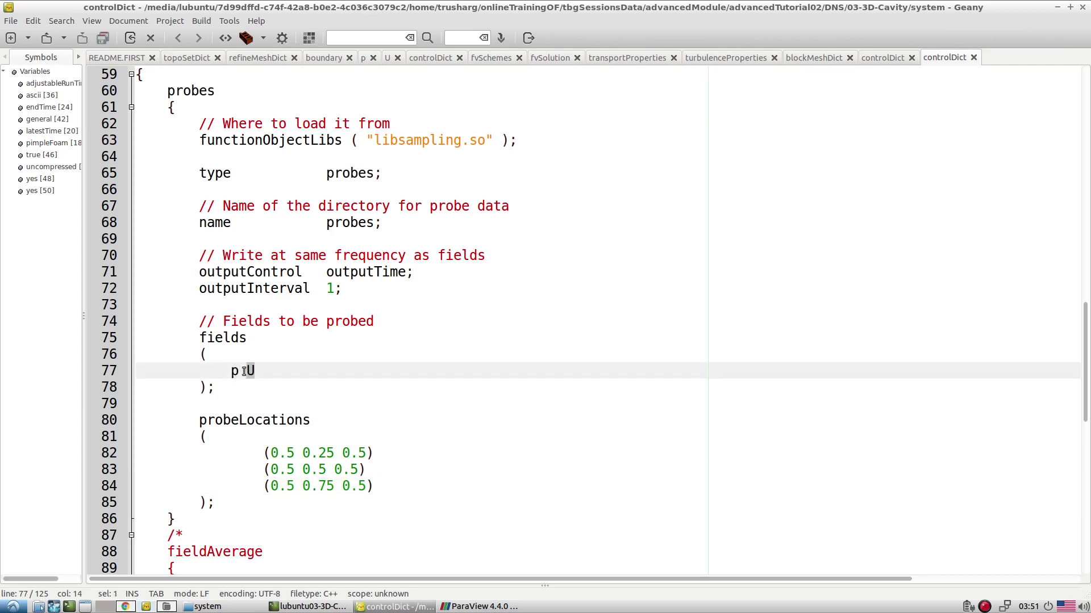
triple_click(244, 371)
left_click(294, 374)
Locate the start and end of the commented-out fieldAverage function in controlDict
scroll(308, 395, "down", 10)
scroll(310, 389, "down", 3)
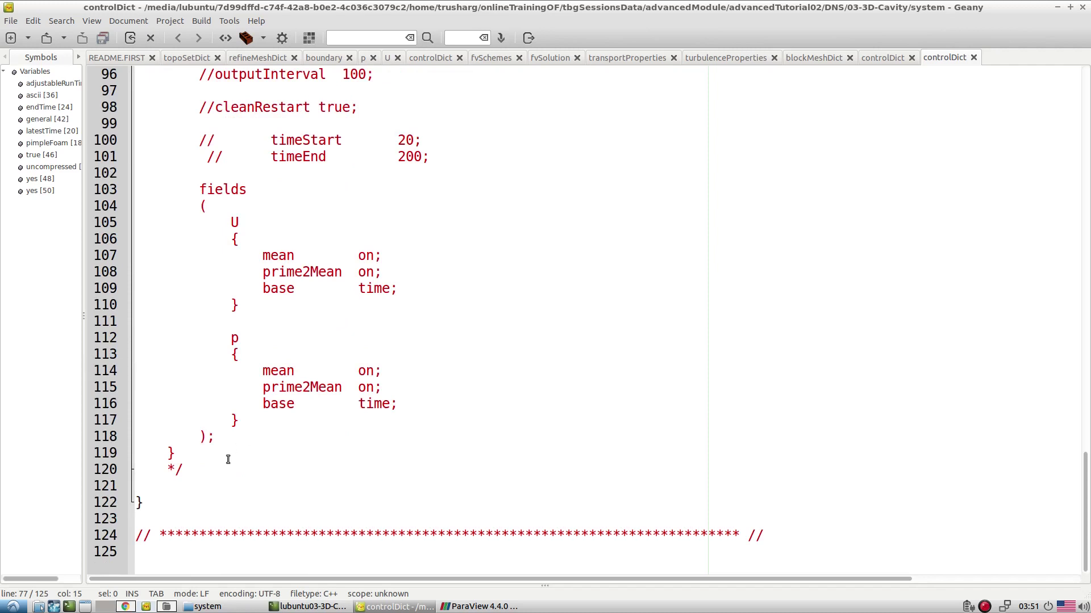
left_click(203, 474)
scroll(260, 404, "up", 7)
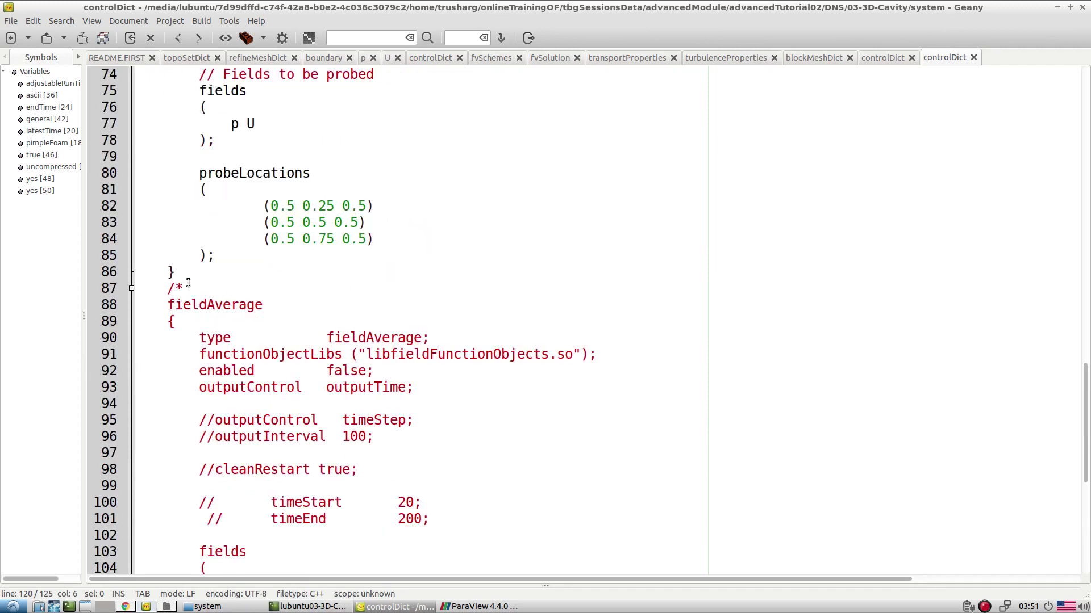
left_click(188, 284)
scroll(308, 387, "down", 5)
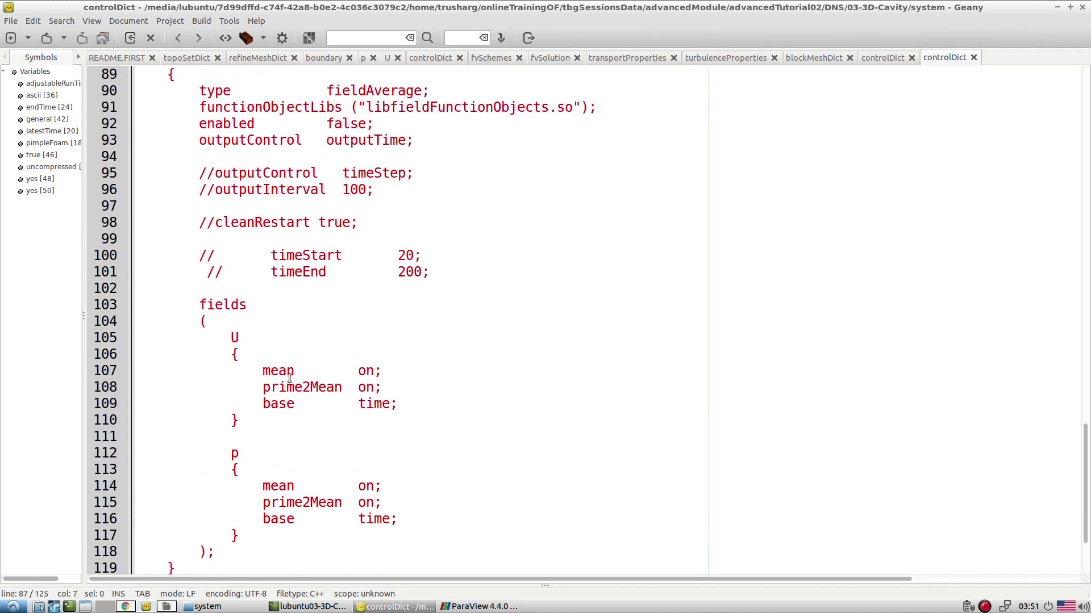
Examine the fields list of fieldAverage, including the mean, prime2Mean and base entries for U and p
double_click(288, 389)
left_click(290, 395)
left_click(280, 373)
double_click(279, 372)
left_click_drag(209, 322, 235, 550)
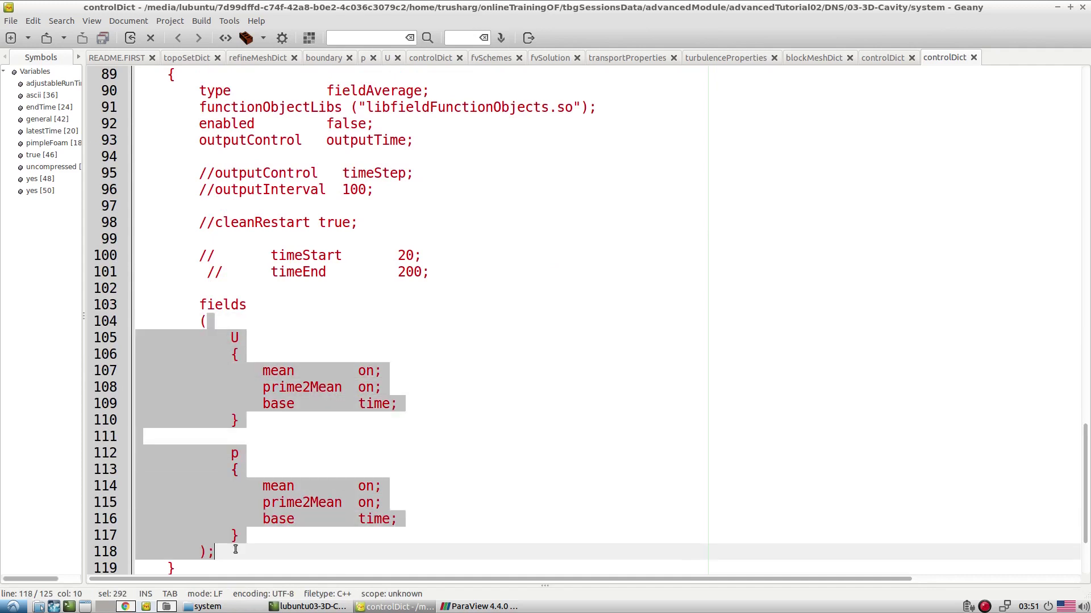
left_click(265, 394)
left_click_drag(210, 322, 174, 568)
scroll(291, 403, "down", 2)
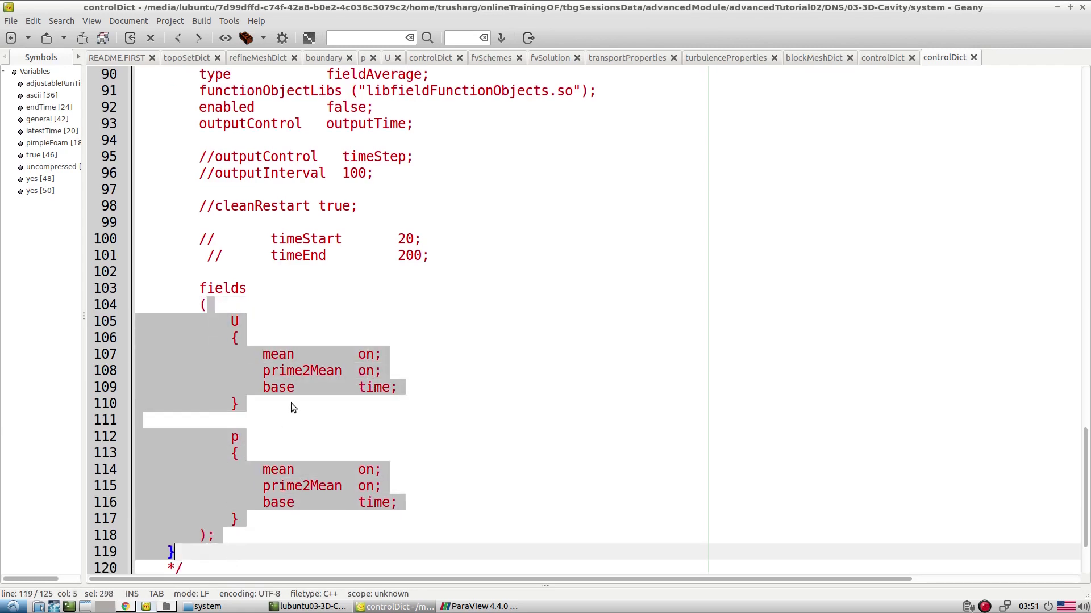
left_click_drag(232, 469, 53, 254)
left_click(288, 287)
left_click(225, 240)
left_click_drag(226, 240, 244, 472)
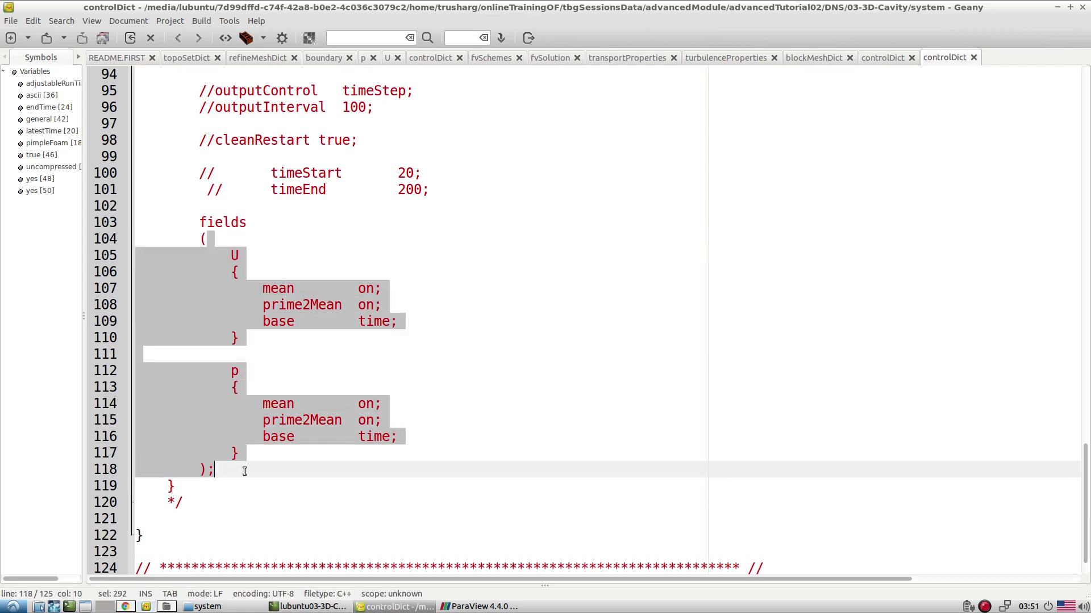
left_click(337, 307)
Go back to the probes function and highlight its complete probeLocations block for review
scroll(337, 308, "up", 3)
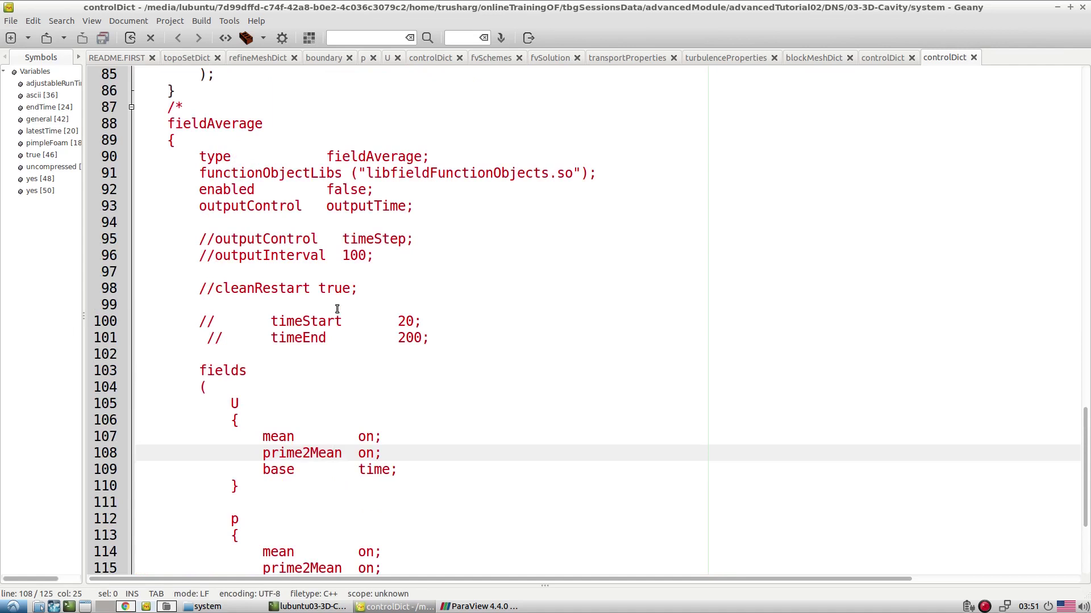
scroll(336, 309, "up", 3)
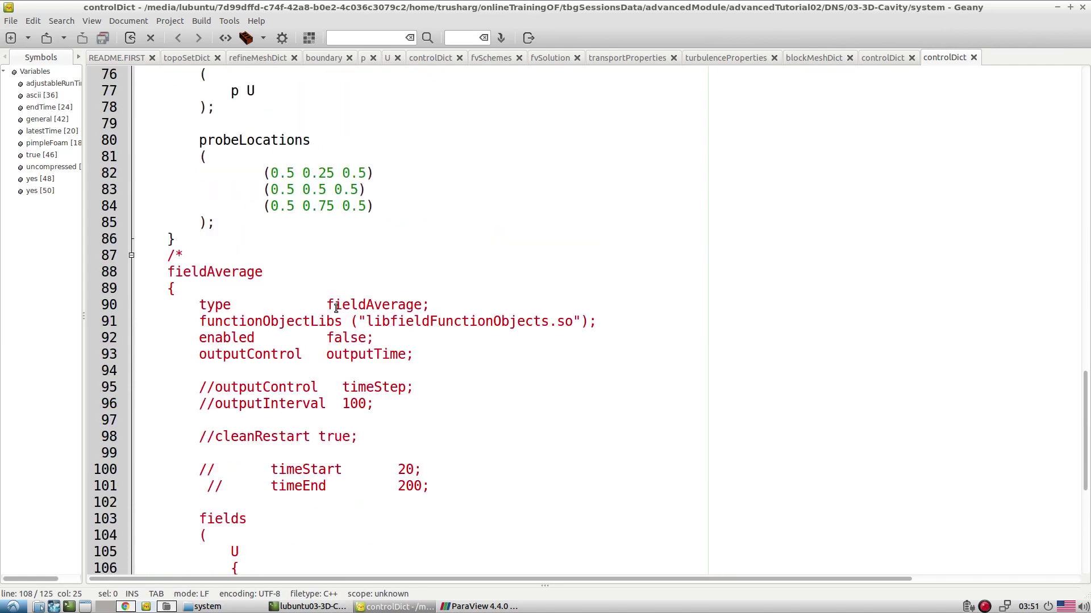
scroll(336, 309, "up", 7)
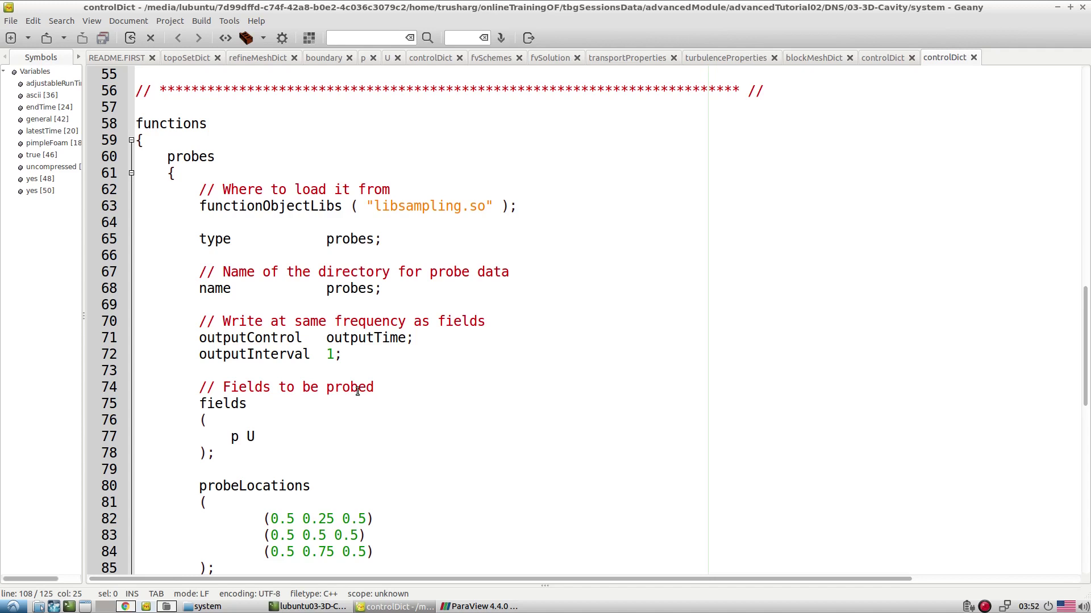
scroll(357, 391, "down", 3)
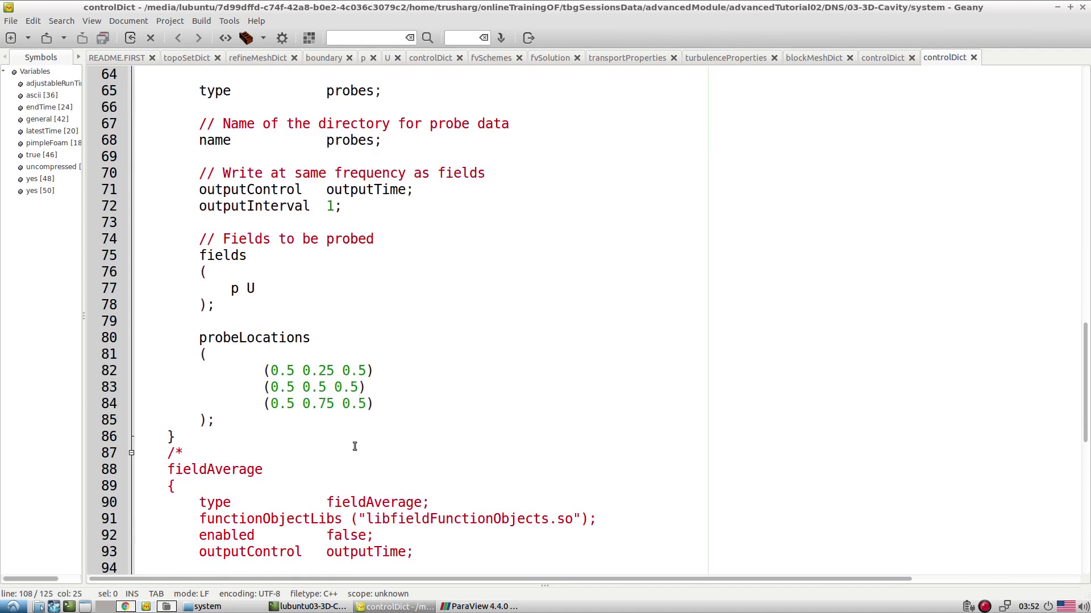
mouse_move(238, 418)
left_mouse_down()
mouse_move(171, 355)
mouse_move(200, 339)
mouse_move(252, 414)
left_mouse_up()
left_click(215, 324)
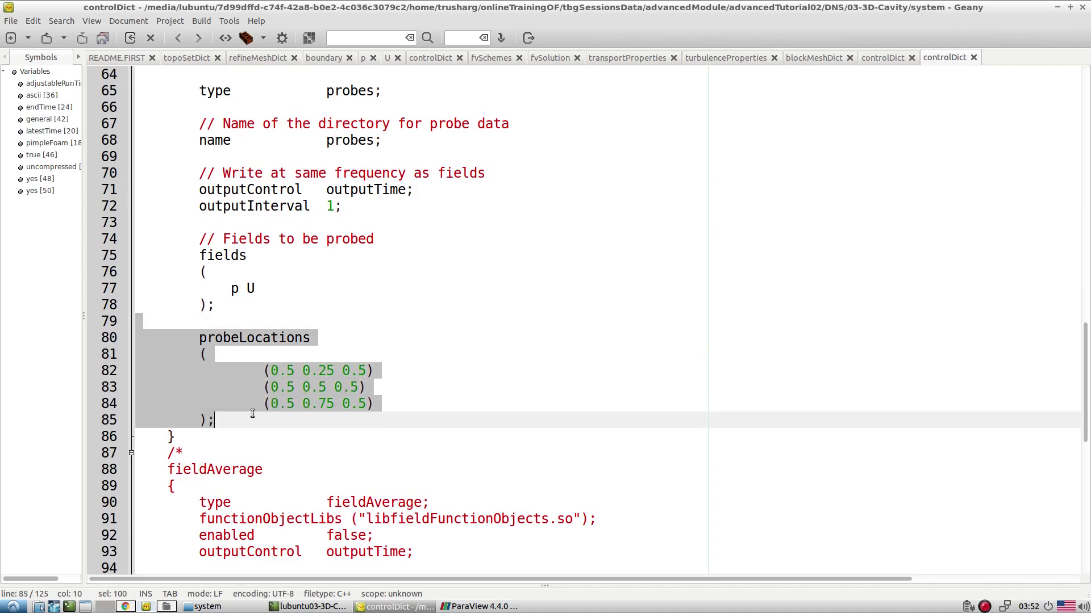
left_click(256, 423)
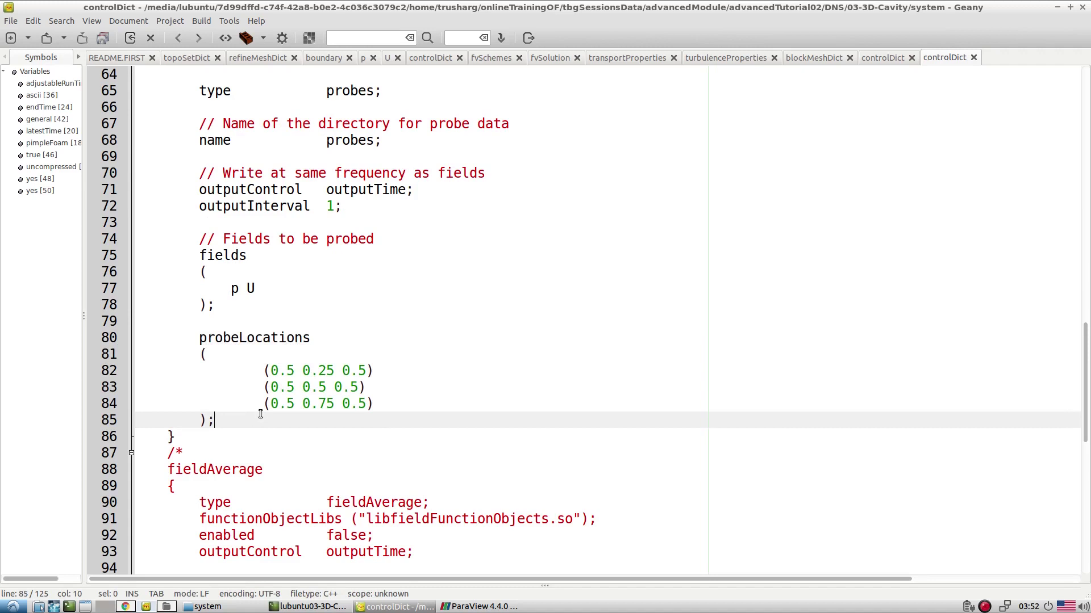
left_click_drag(235, 416, 118, 344)
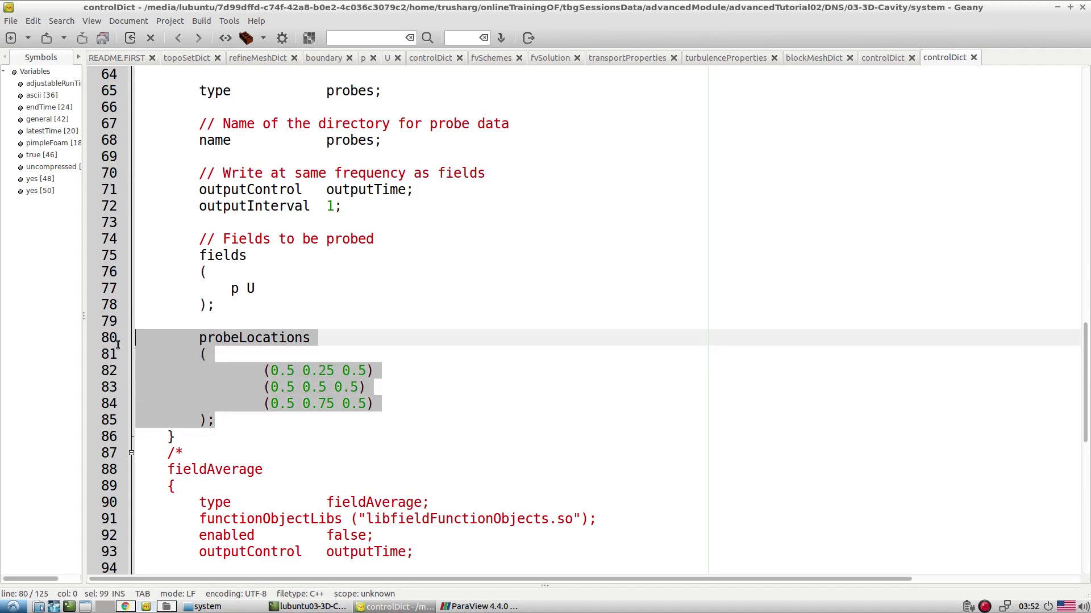
left_click(397, 322)
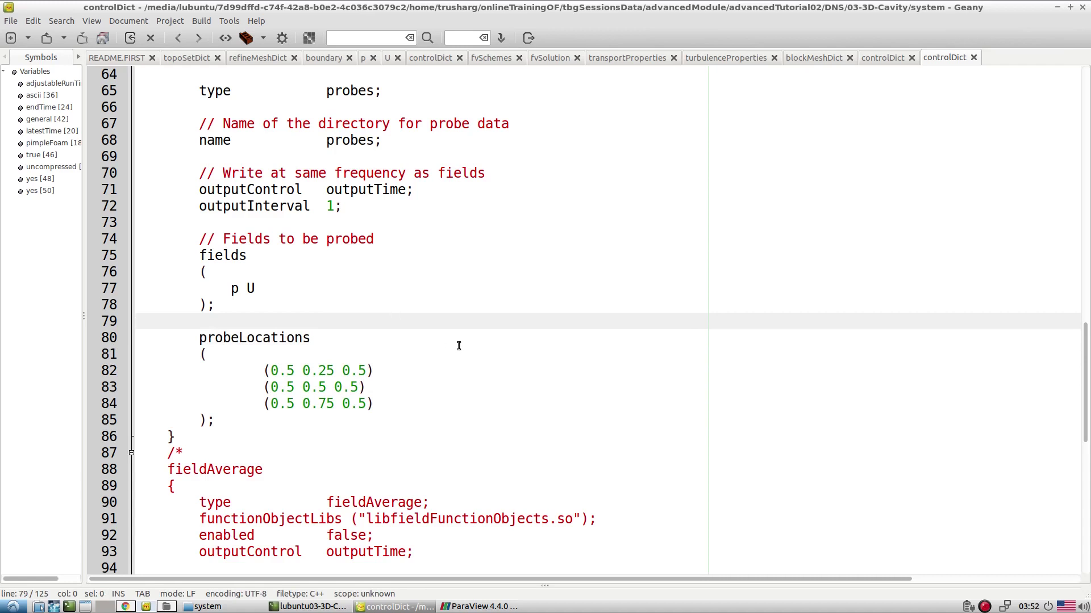
left_click_drag(227, 421, 33, 325)
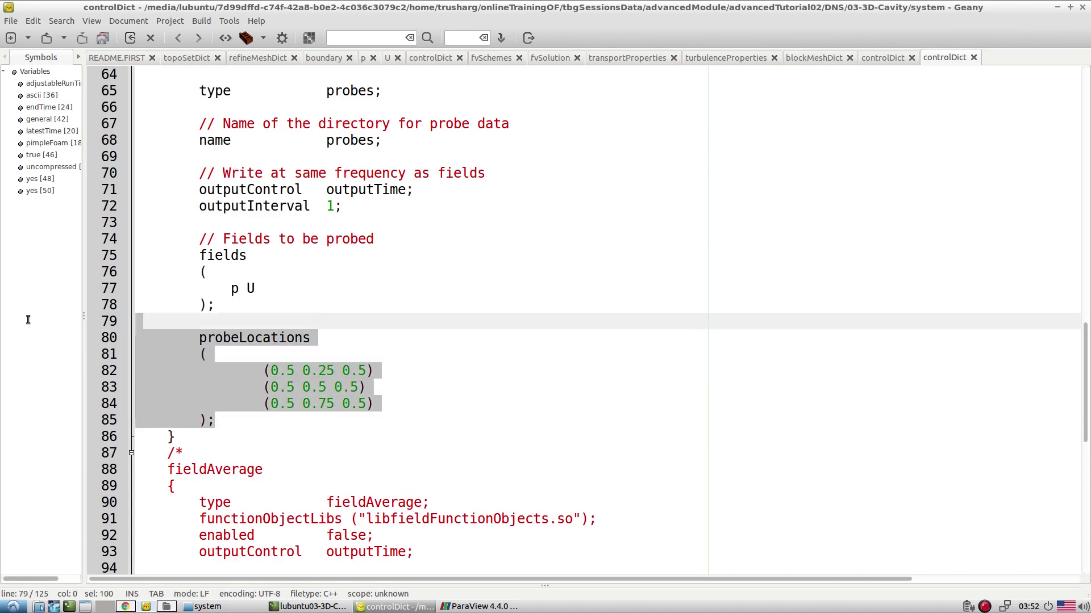
left_click(285, 316)
left_click_drag(140, 341, 237, 418)
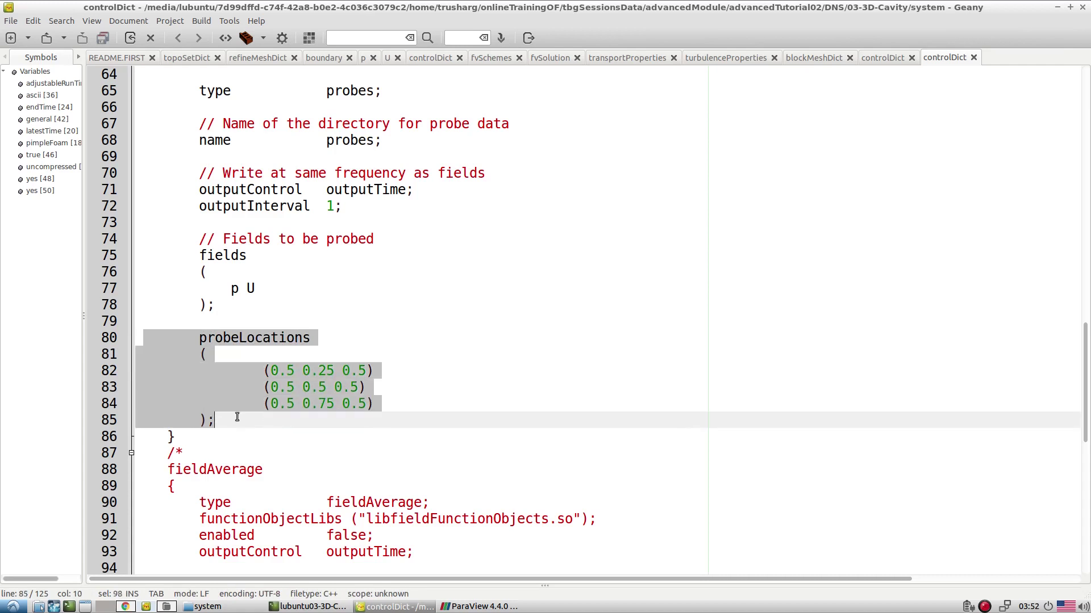
left_click(365, 340)
Review controlDict's general run and time-control settings, up to the file header
scroll(365, 339, "up", 10)
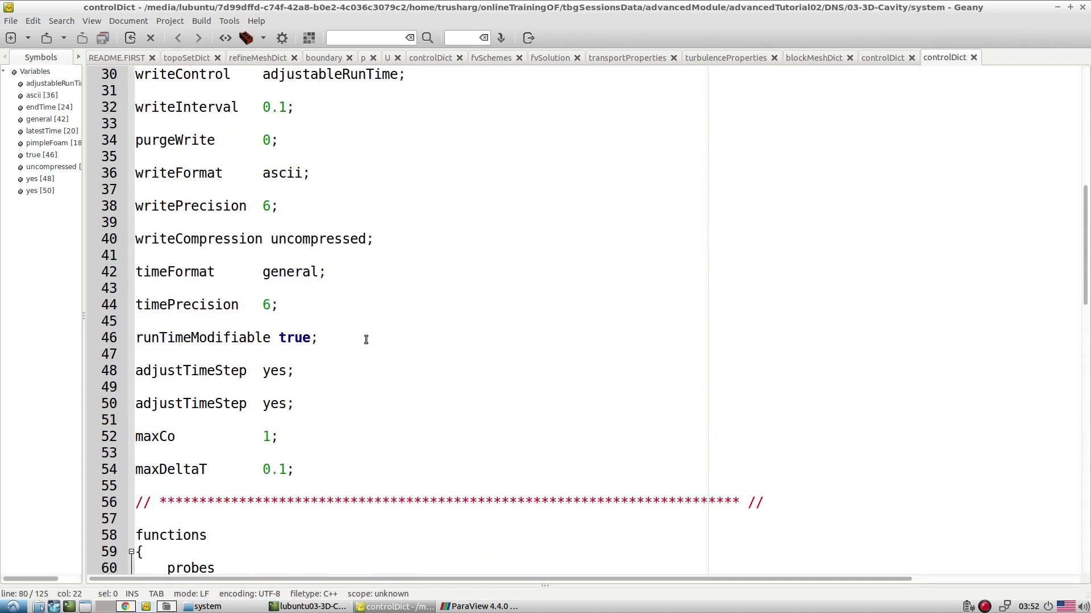
scroll(366, 340, "up", 5)
scroll(366, 340, "up", 3)
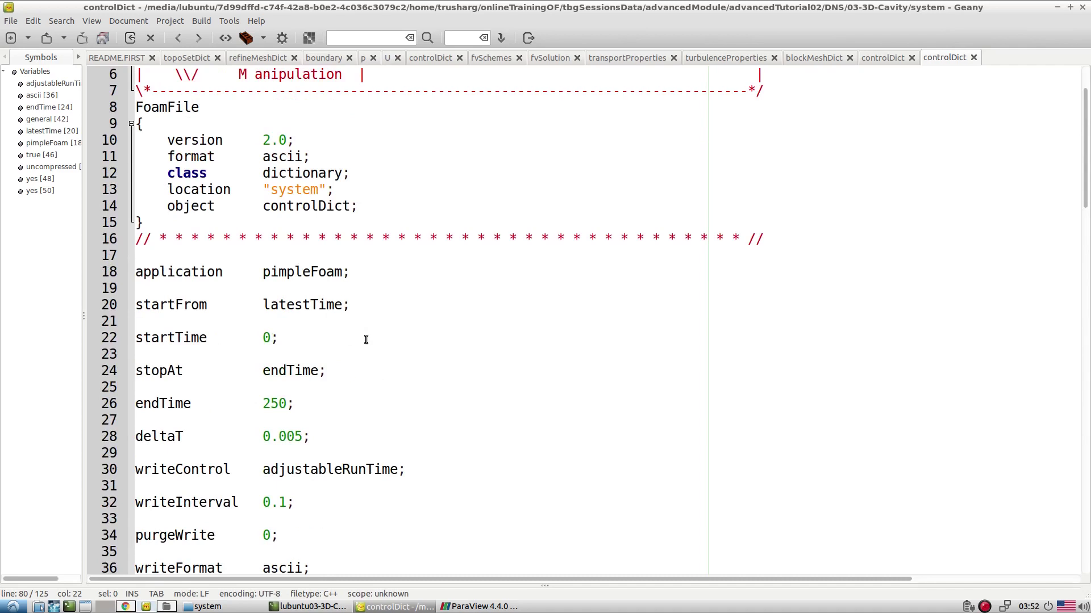
scroll(365, 340, "up", 2)
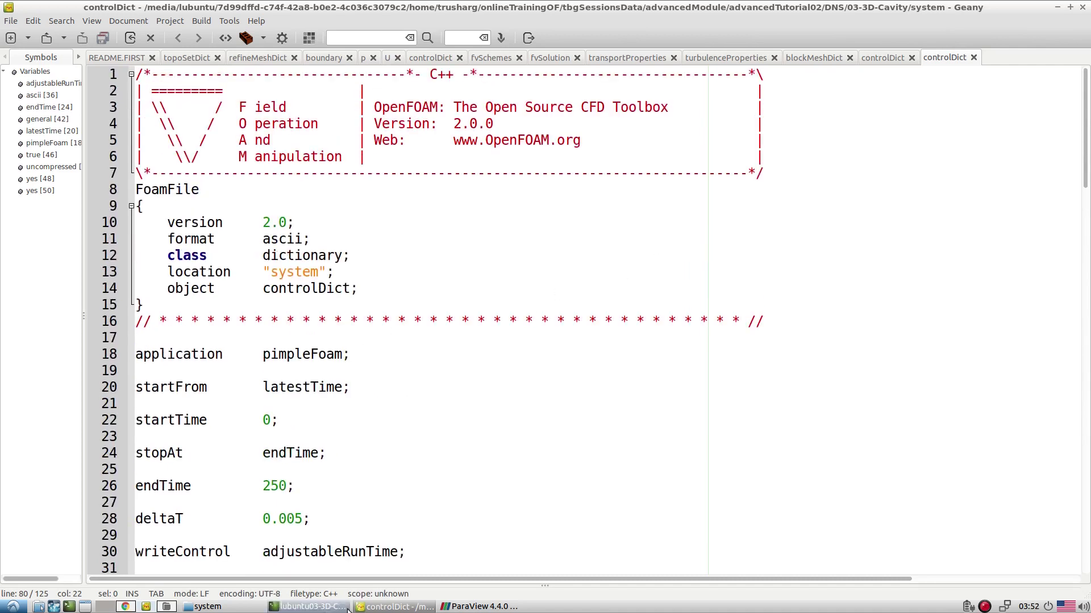
Compare the cavity's corner mesh in ParaView with the Y+ value, Reynolds number and wall distance in the browser's Y+ calculator
left_click(480, 606)
scroll(655, 349, "up", 3)
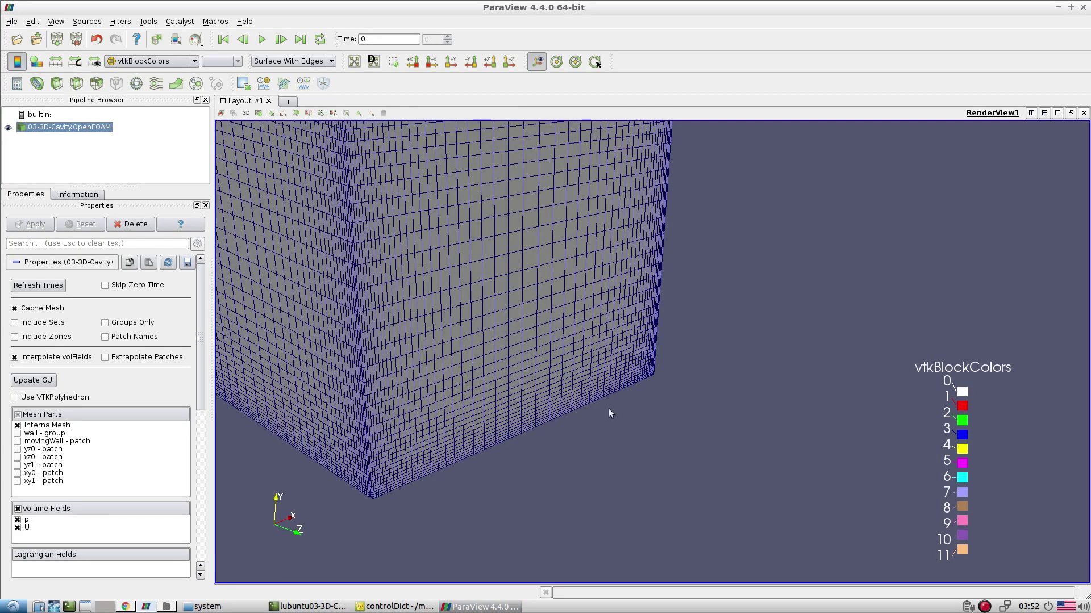
key("ctrl+alt+Right")
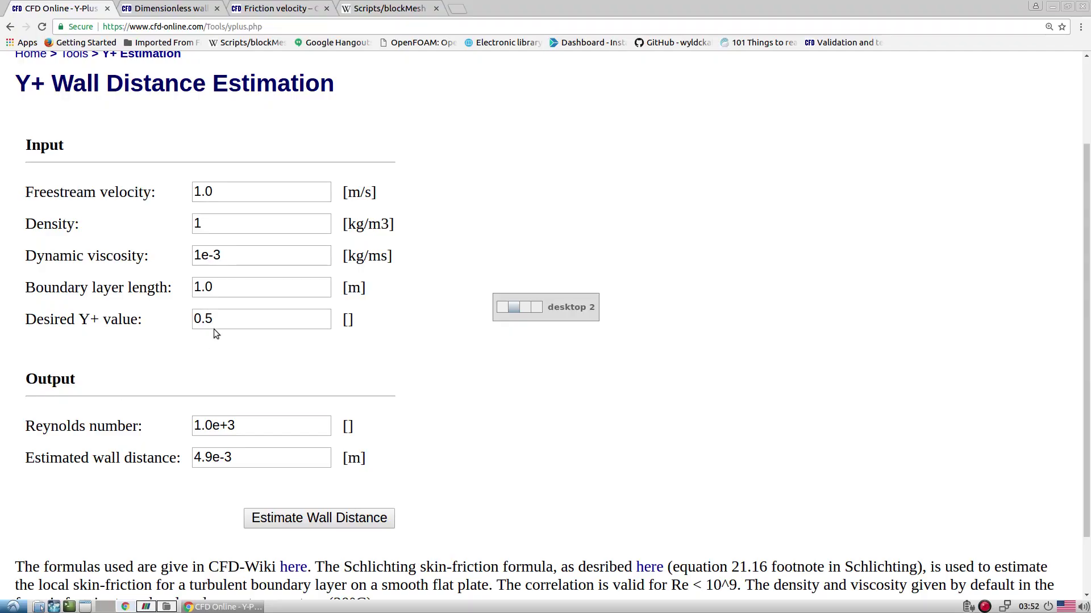
left_click_drag(216, 321, 156, 319)
left_click(252, 428)
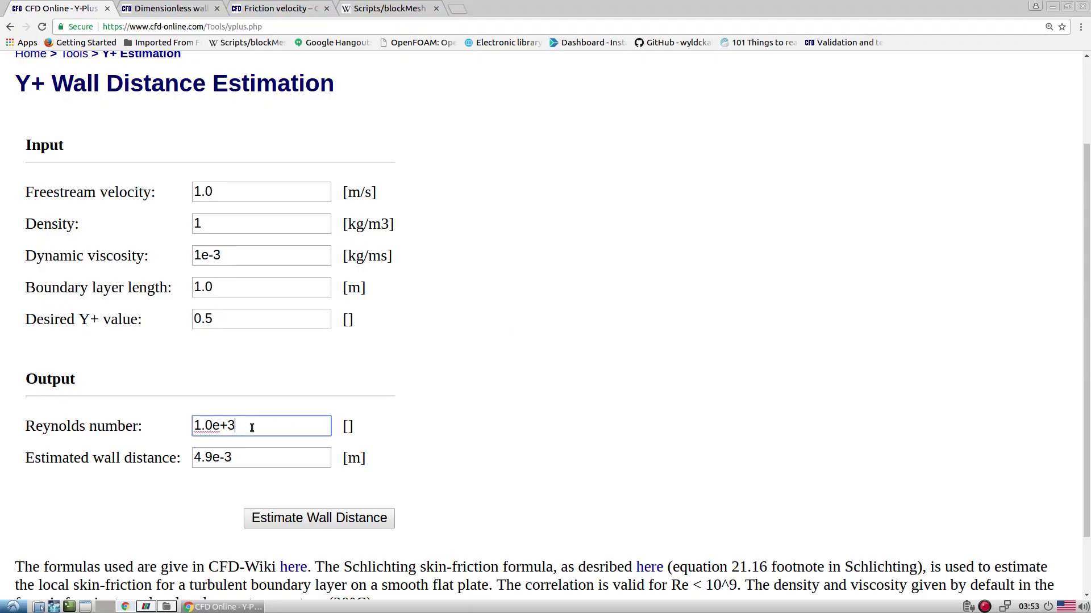
left_click_drag(241, 428, 188, 419)
left_click_drag(245, 458, 200, 460)
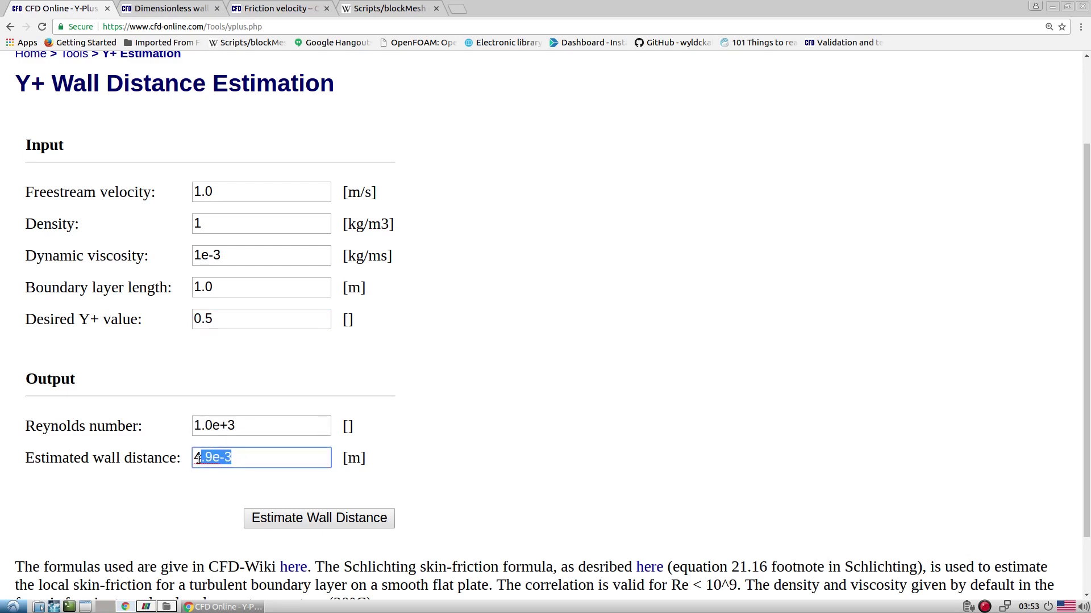
Return to ParaView and examine the whole 3D cavity mesh from several angles
left_click(145, 608)
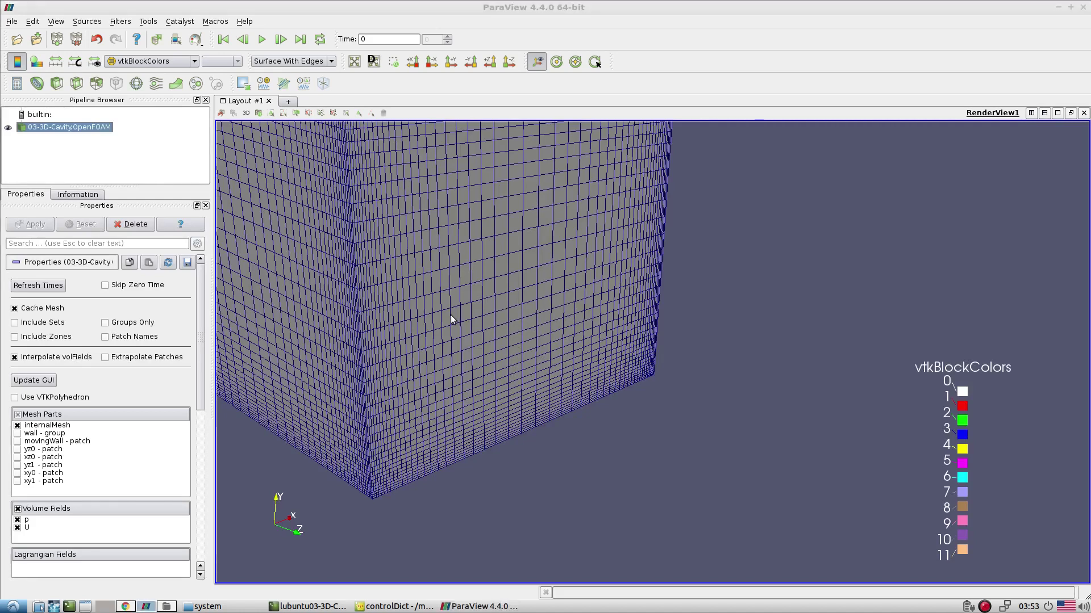
scroll(471, 373, "down", 5)
left_click_drag(492, 287, 560, 332)
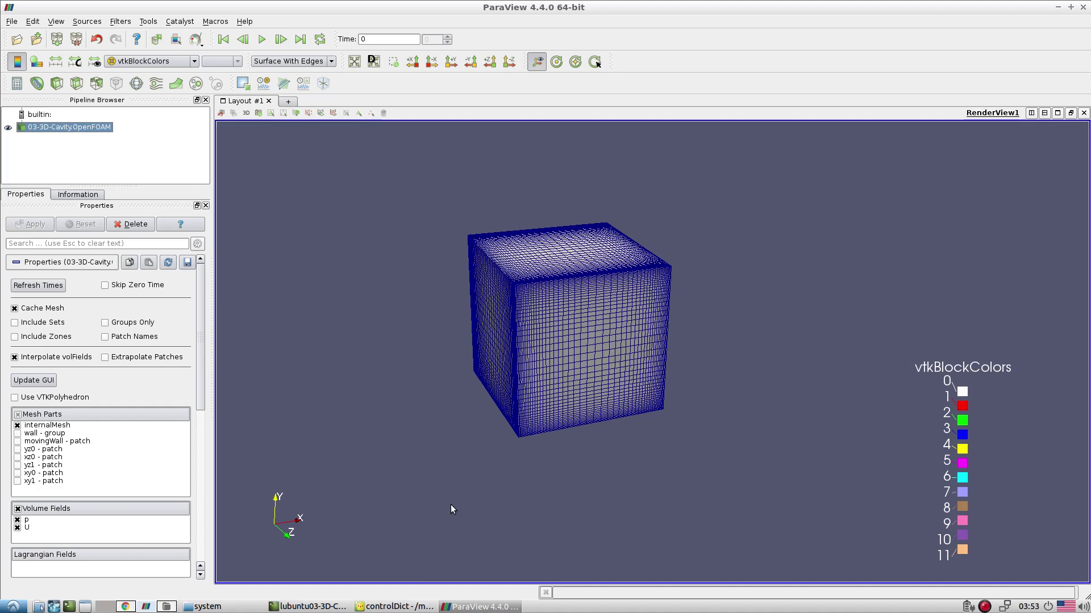
left_click_drag(451, 504, 568, 436)
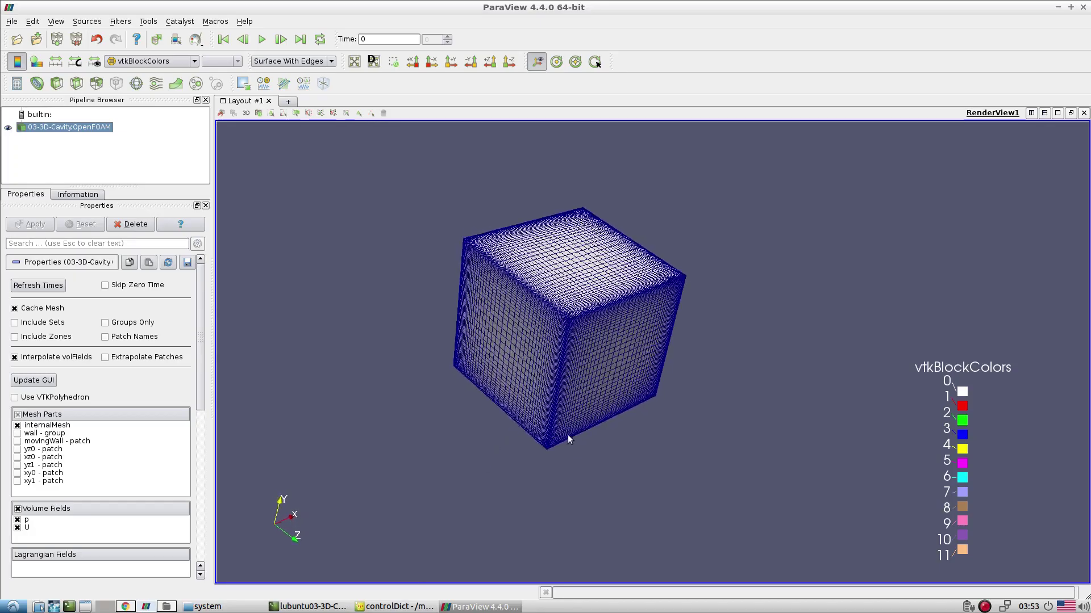
scroll(650, 330, "up", 5)
left_click_drag(667, 364, 639, 360)
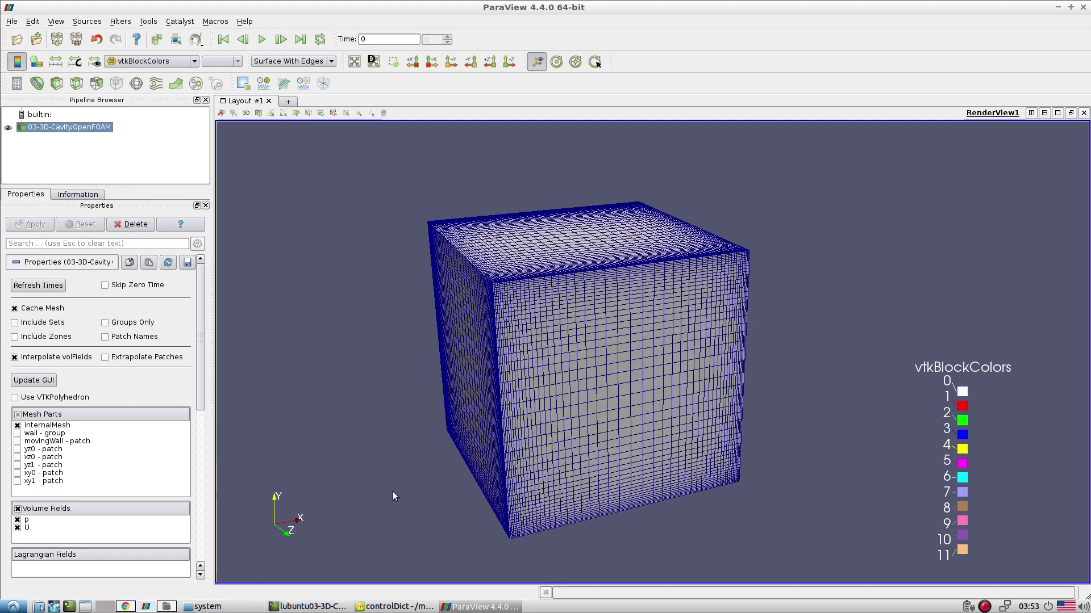
Finish viewing the cavity mesh, then open transportProperties from the case's constant folder in Geany and highlight its nu value
left_click_drag(602, 373, 599, 332)
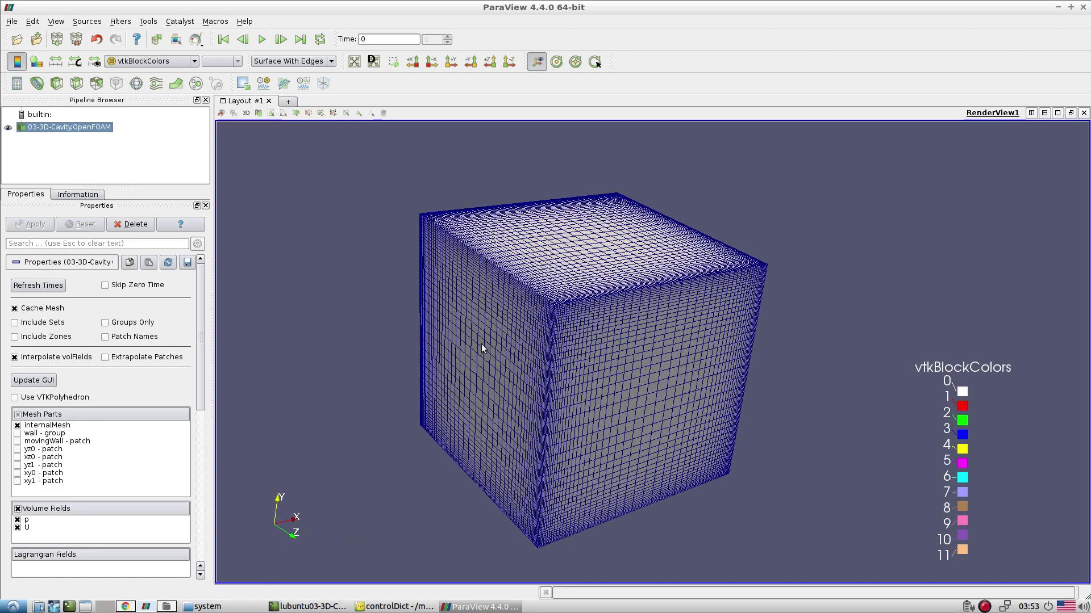
left_click_drag(557, 267, 546, 278)
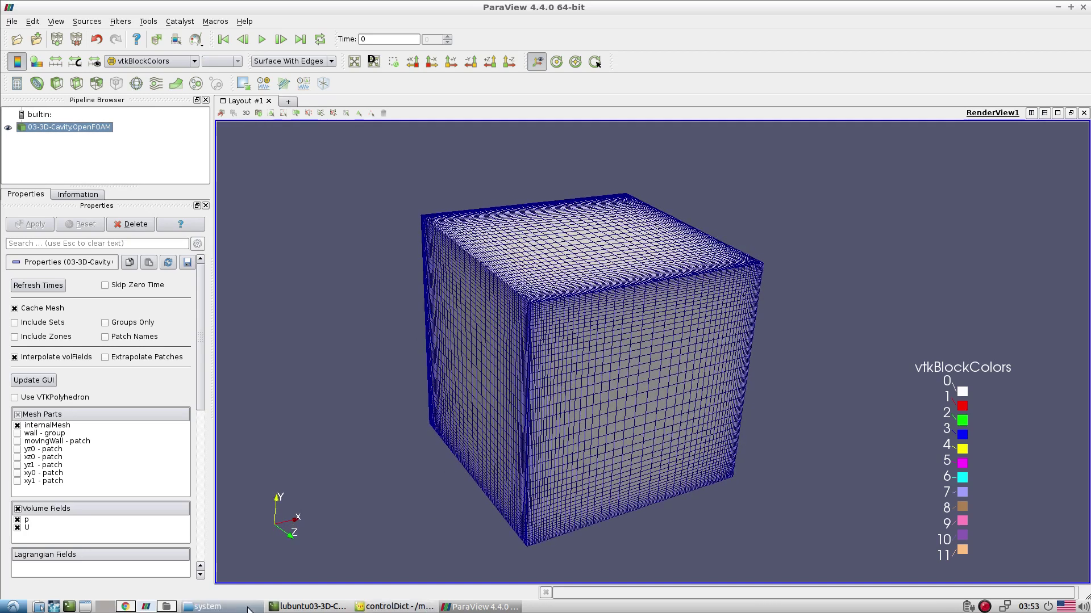
left_click(393, 607)
left_click(207, 607)
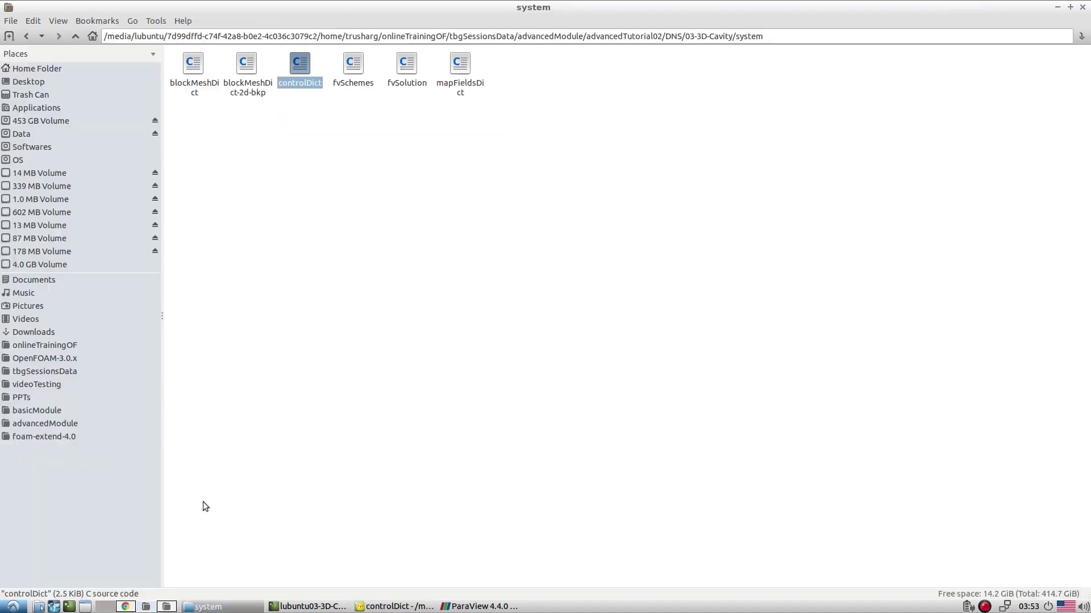
left_click(75, 36)
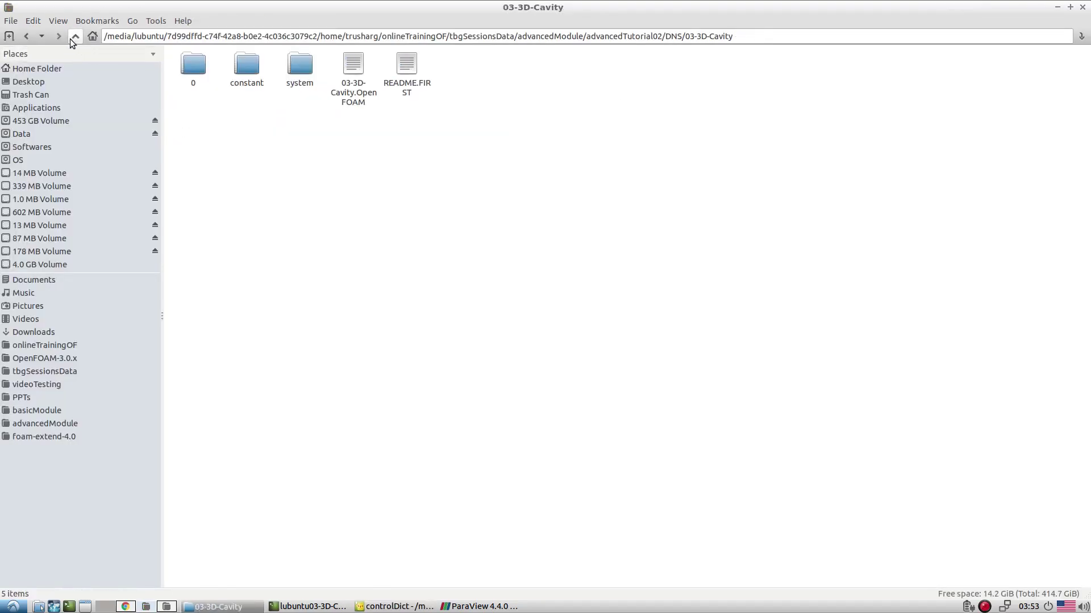
double_click(247, 71)
left_click(246, 80)
right_click(247, 88)
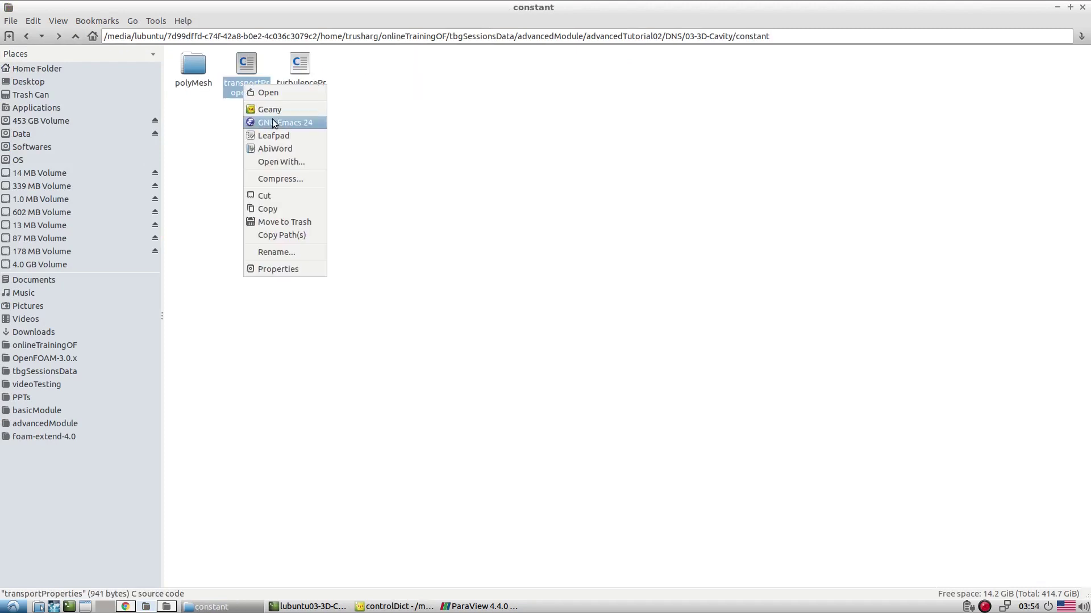
left_click(281, 108)
left_click_drag(389, 387, 441, 386)
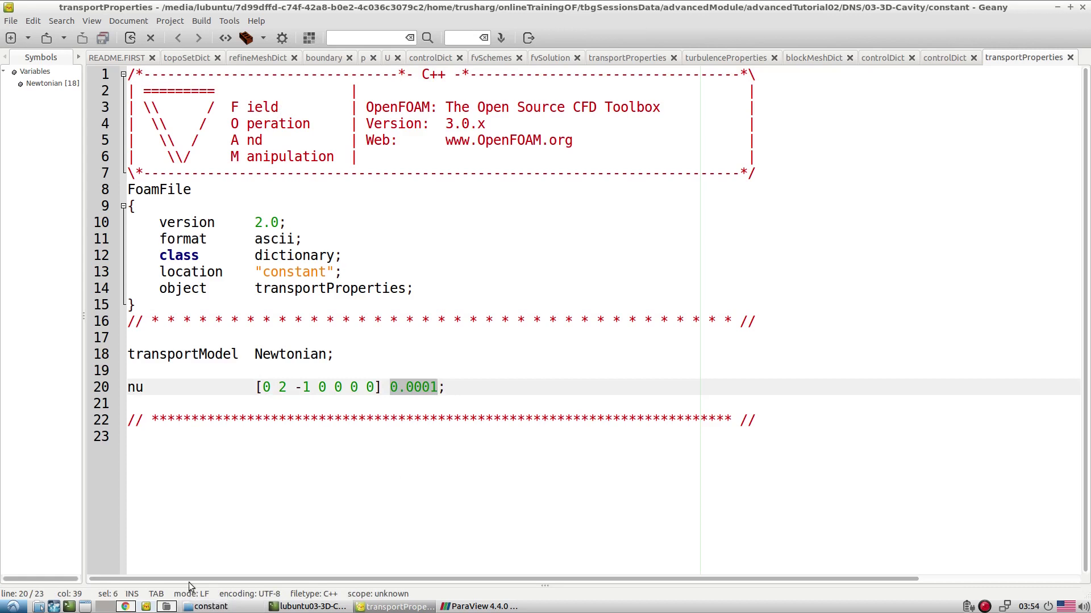
In the browser's Y+ calculator, set the dynamic viscosity to 1e-4, estimate the wall distance, and highlight the Reynolds number and viscosity
left_click(126, 606)
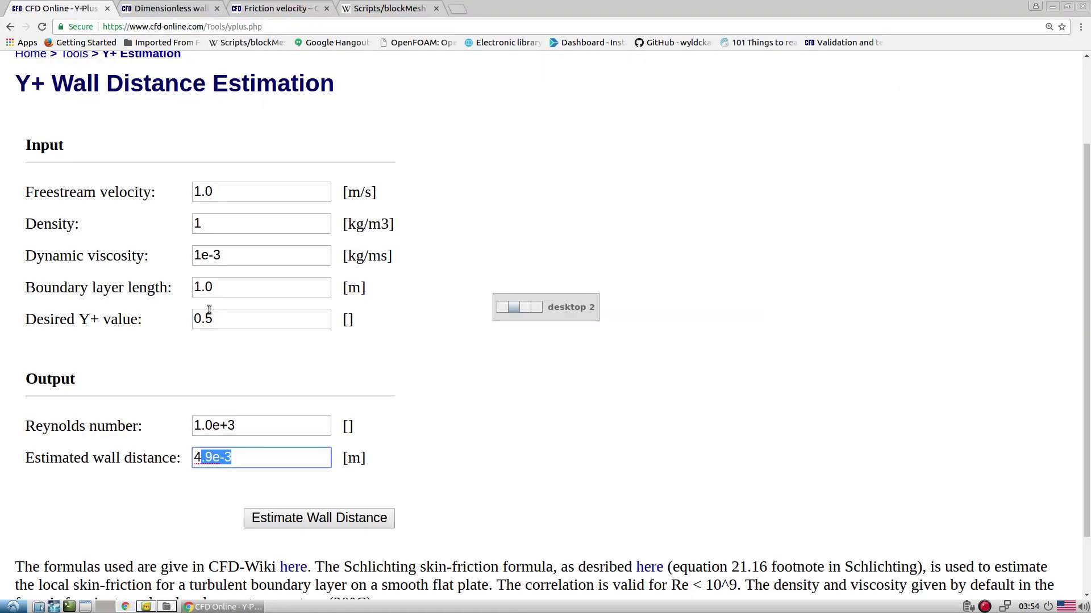
mouse_move(222, 258)
left_mouse_down()
mouse_move(174, 258)
mouse_move(224, 254)
left_mouse_up()
left_click(204, 256)
type("4")
left_click(292, 517)
left_click_drag(239, 427, 192, 427)
left_click_drag(224, 255, 194, 255)
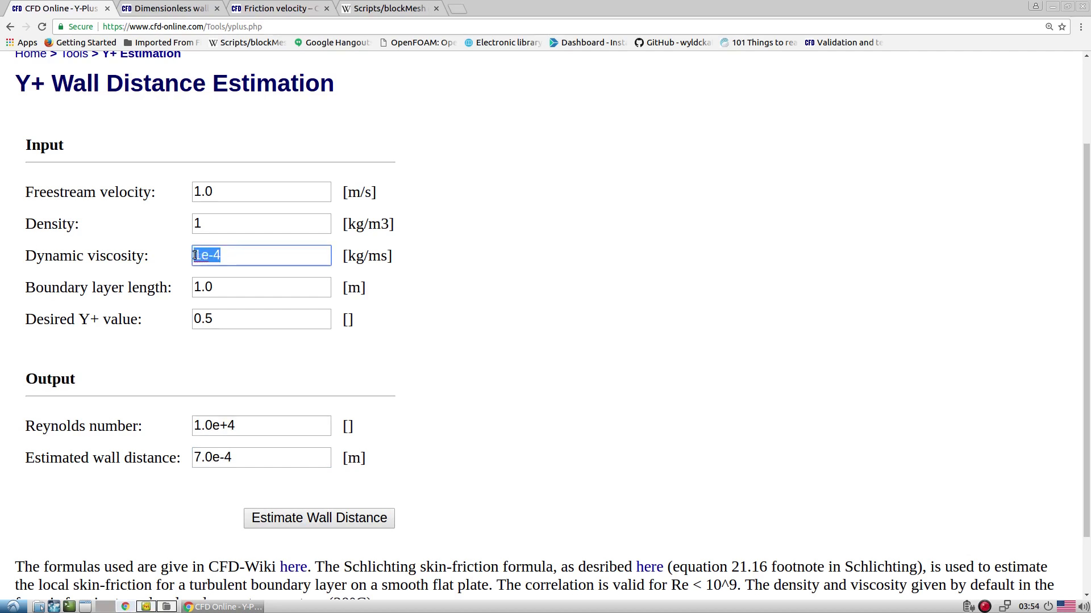
Return to Geany, open the U file from the 3D cavity's 0 folder, and highlight the movingWall's x-velocity component
left_click(146, 606)
left_click(472, 387)
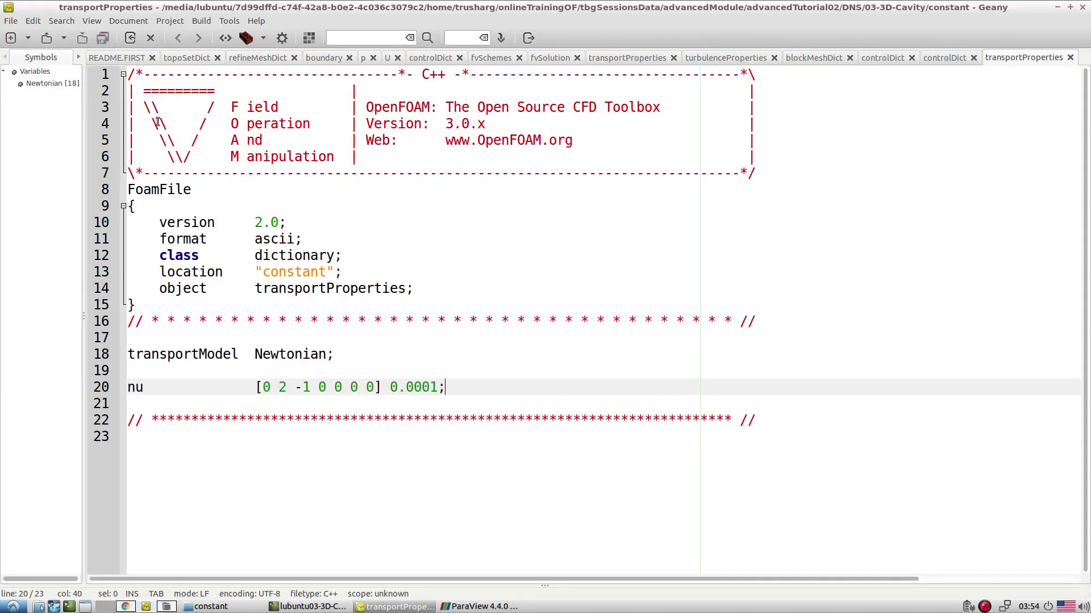
left_click(47, 38)
left_click(717, 159)
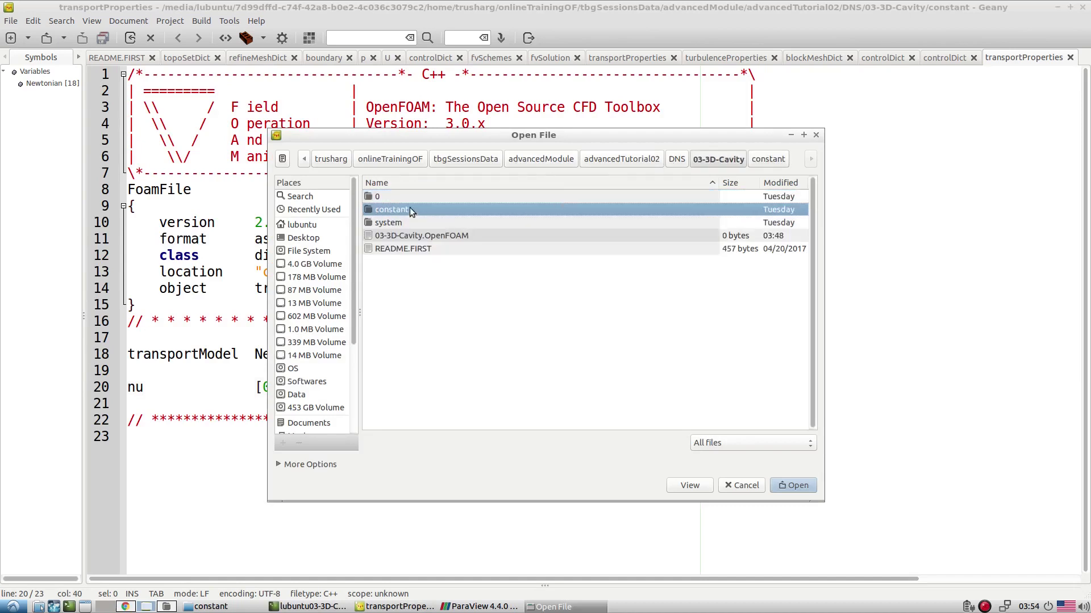
double_click(403, 198)
left_click(379, 211)
double_click(380, 210)
scroll(290, 390, "down", 3)
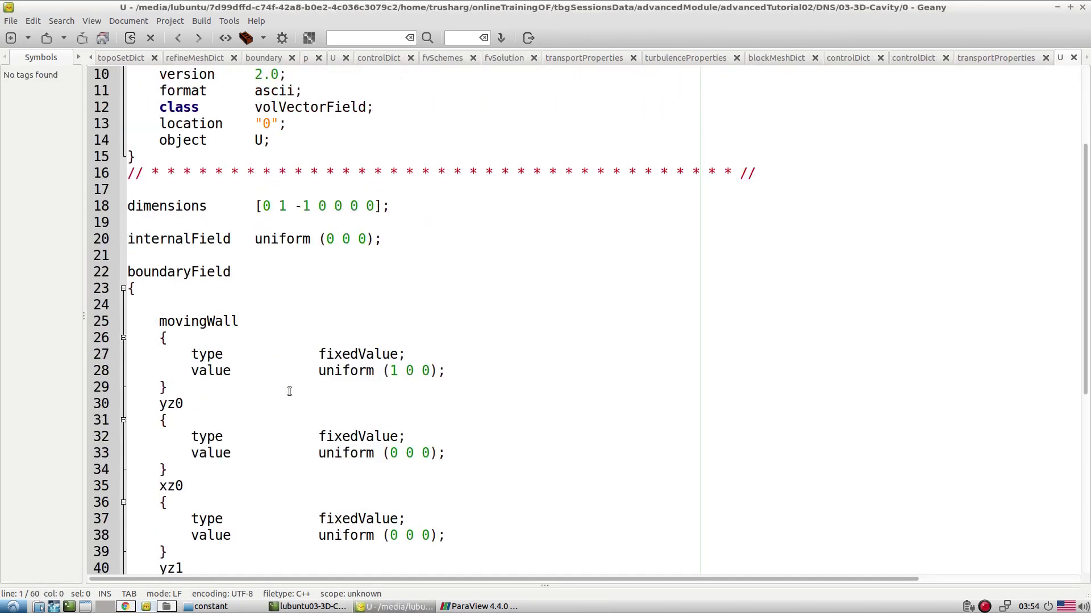
left_click_drag(389, 370, 397, 379)
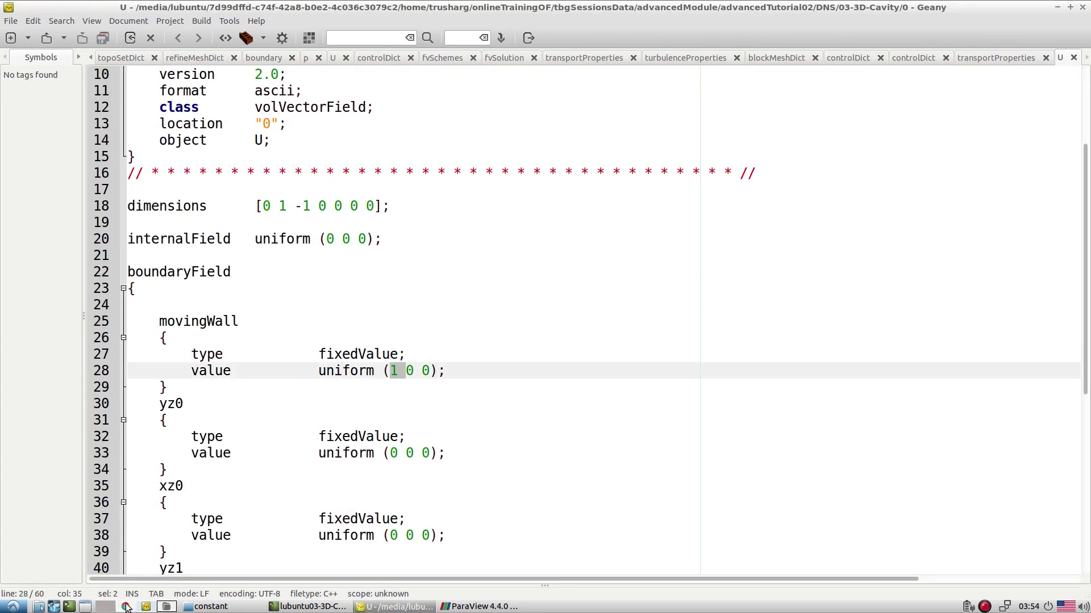
Compare the wall velocity with the freestream velocity and dynamic viscosity entered in the browser's Y+ calculator
left_click(105, 607)
left_click(222, 195)
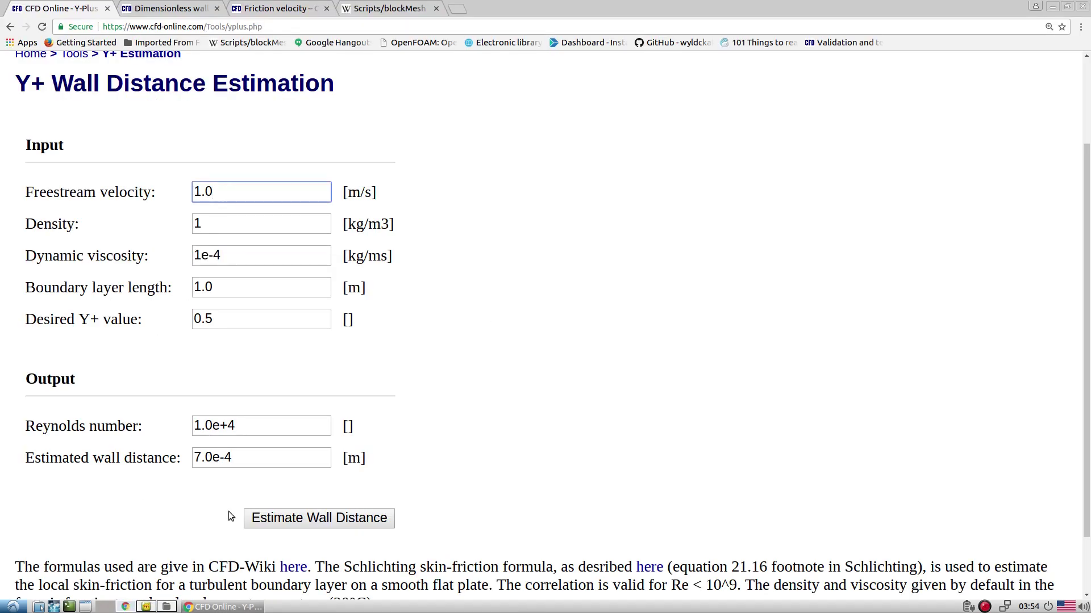
left_click_drag(234, 263, 190, 197)
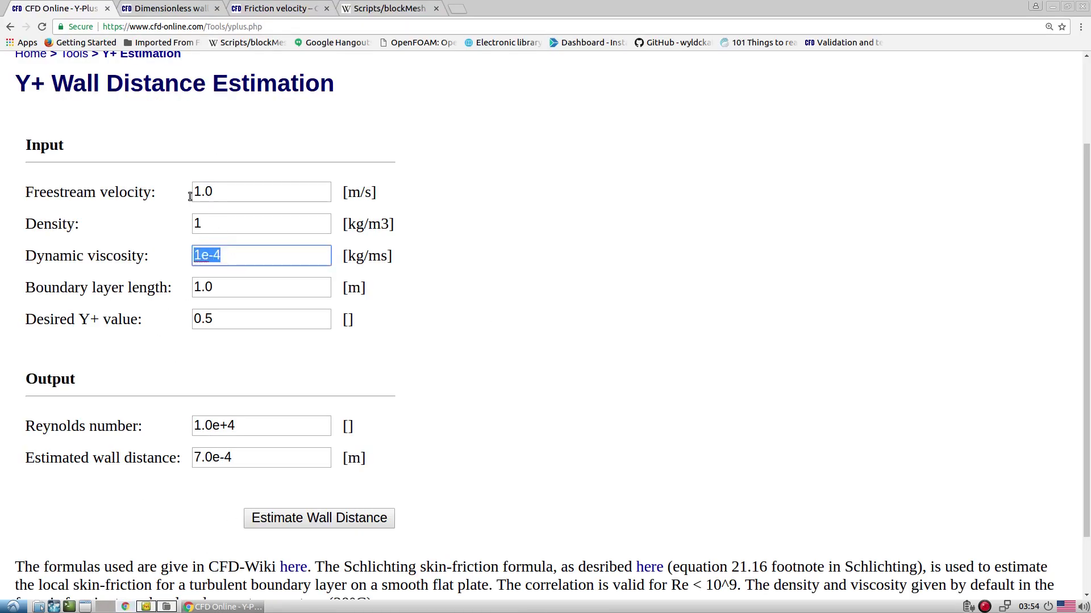
Return to Geany and review the boundary conditions of the cavity's other walls in the U file
left_click(145, 607)
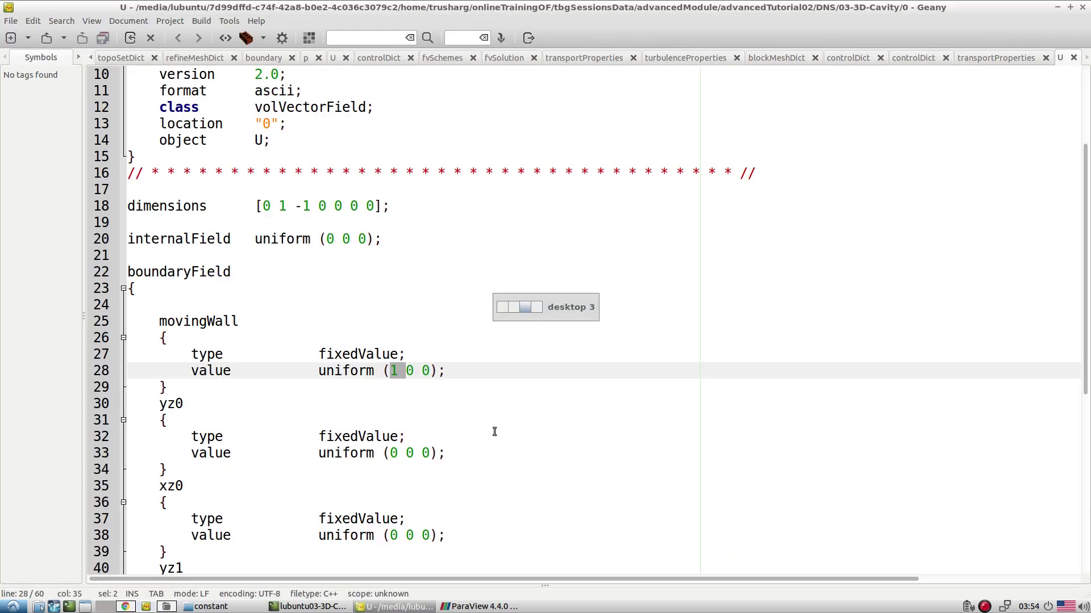
scroll(494, 432, "down", 7)
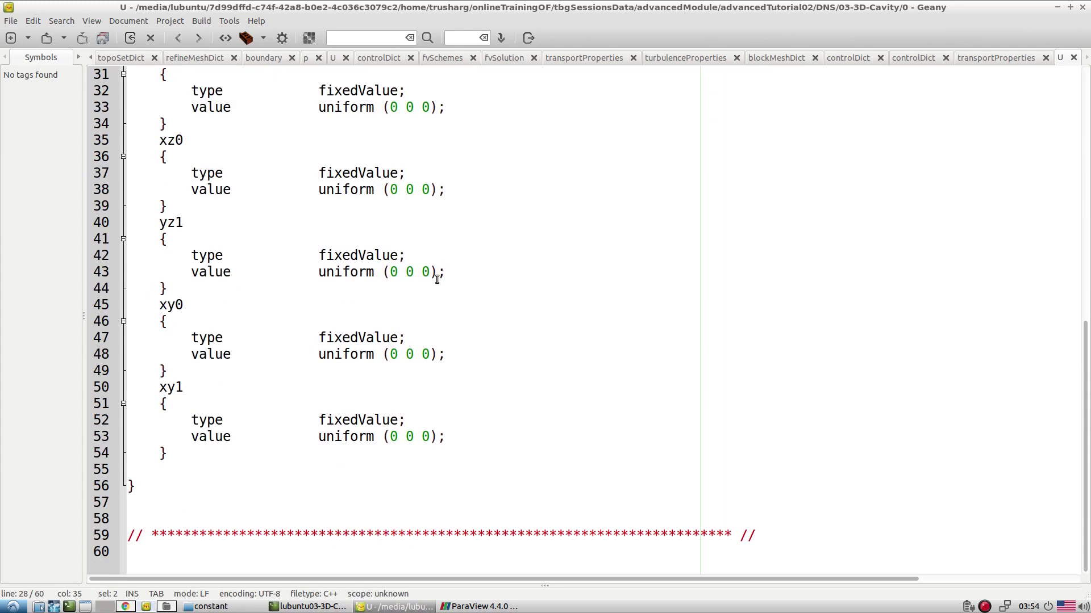
scroll(434, 273, "up", 3)
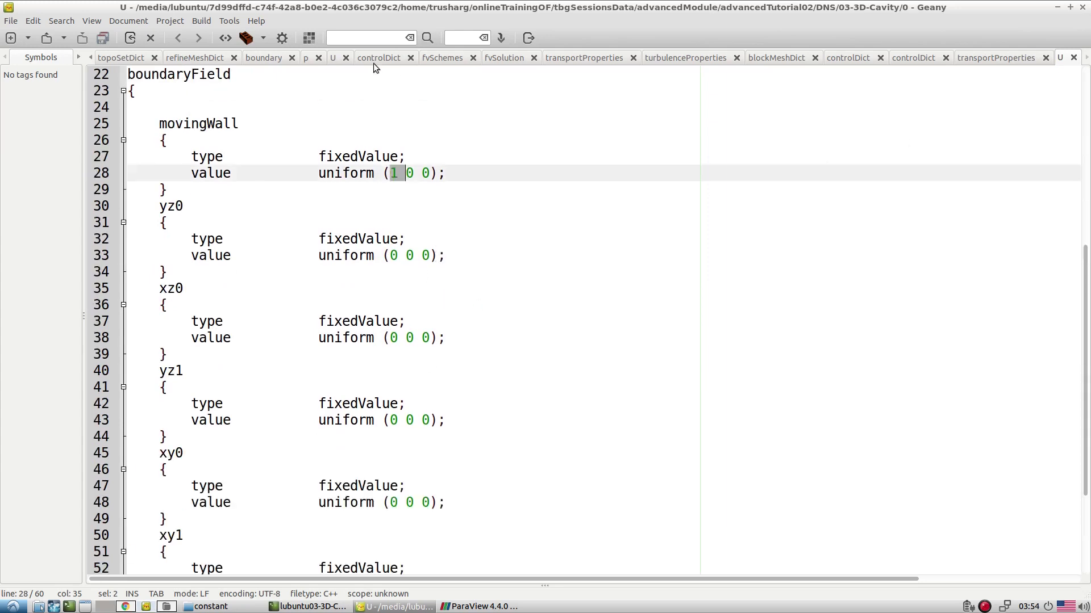
Open the p file from the 0 folder and review the pressure boundary conditions on all patches
left_click(47, 38)
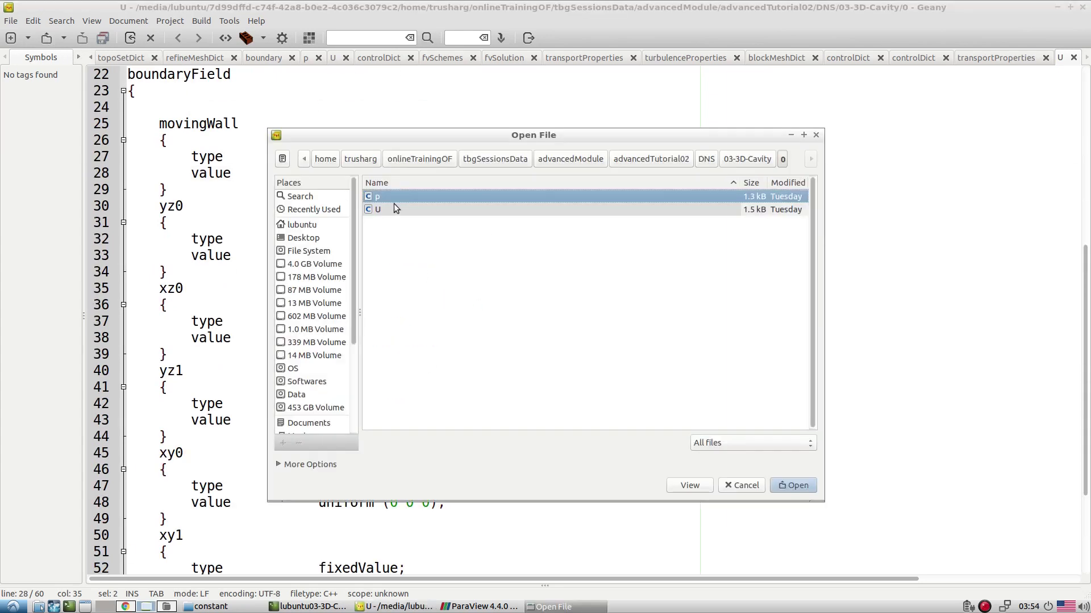
double_click(393, 198)
scroll(419, 224, "down", 7)
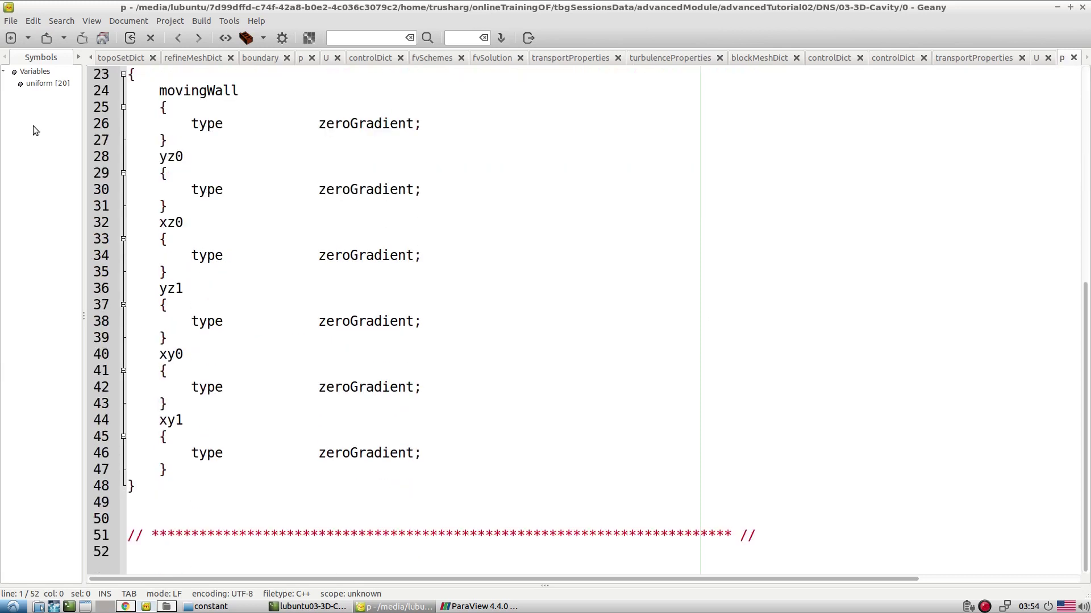
Open fvSolution from the 3D cavity's system folder and review its PIMPLE reference settings, relaxation factors and solver blocks
left_click(47, 38)
left_click(733, 160)
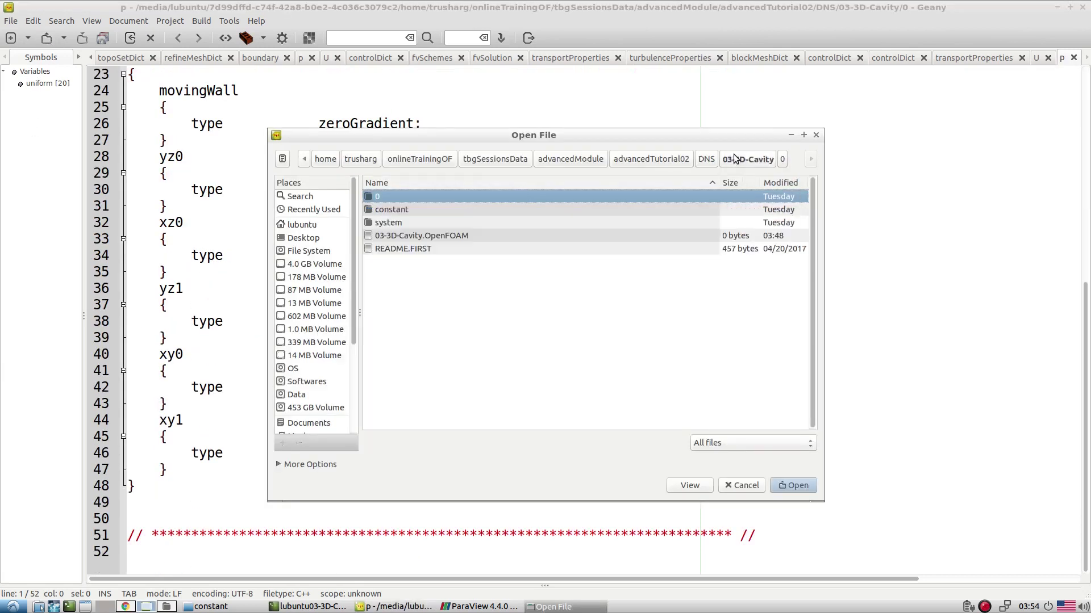
double_click(386, 232)
double_click(390, 249)
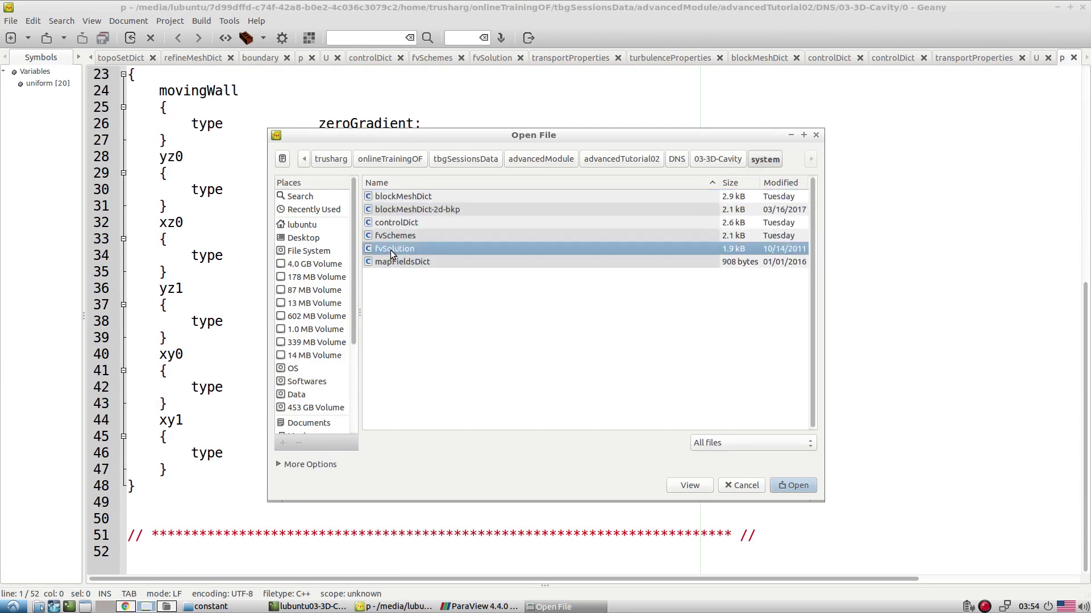
scroll(407, 288, "down", 13)
scroll(407, 288, "down", 3)
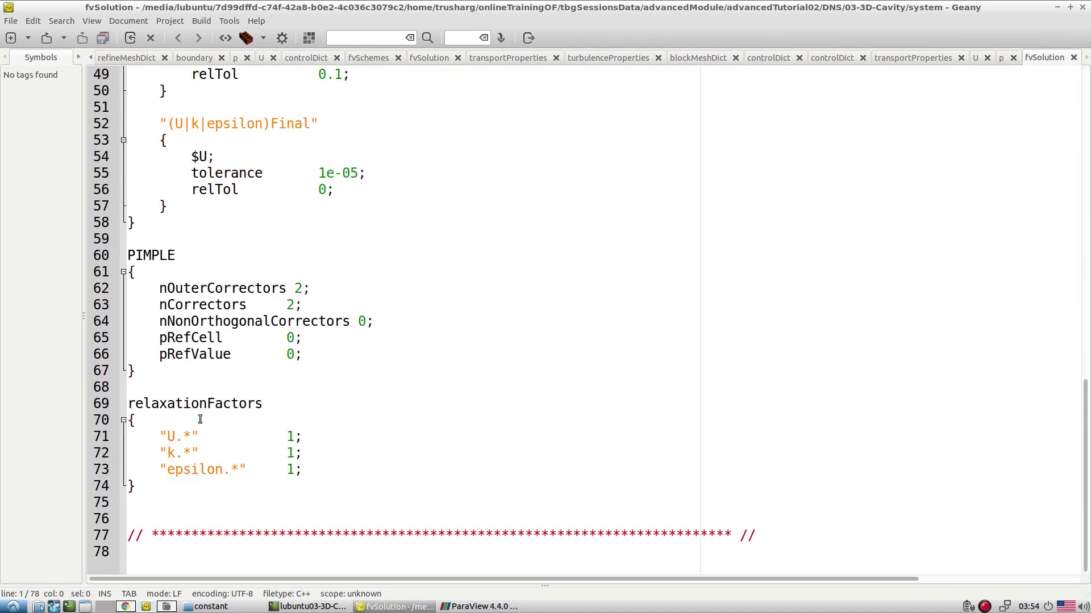
left_click_drag(371, 331, 388, 361)
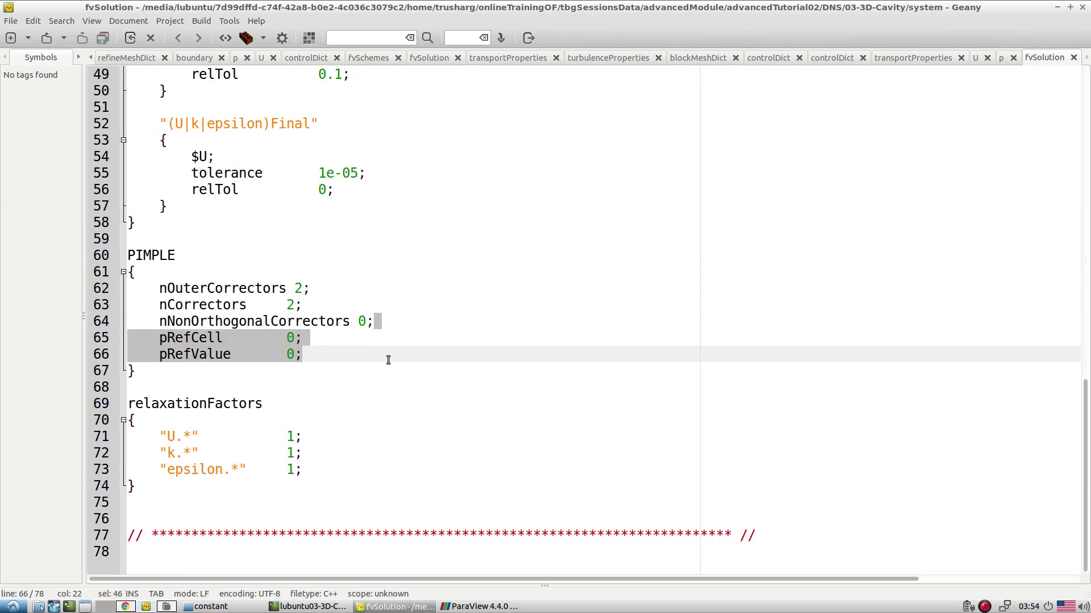
left_click(397, 352)
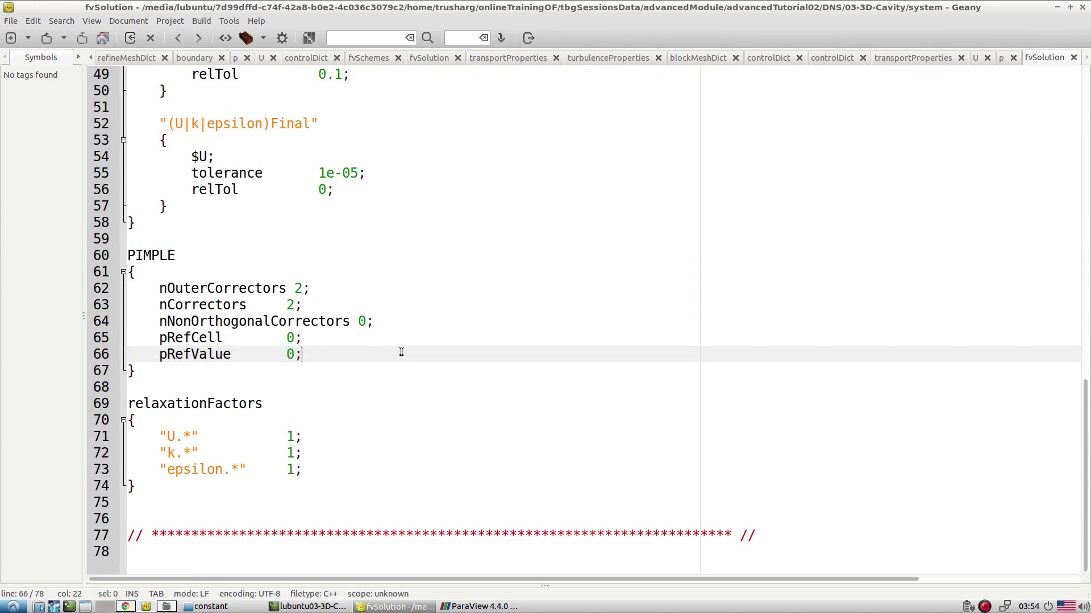
scroll(414, 295, "up", 10)
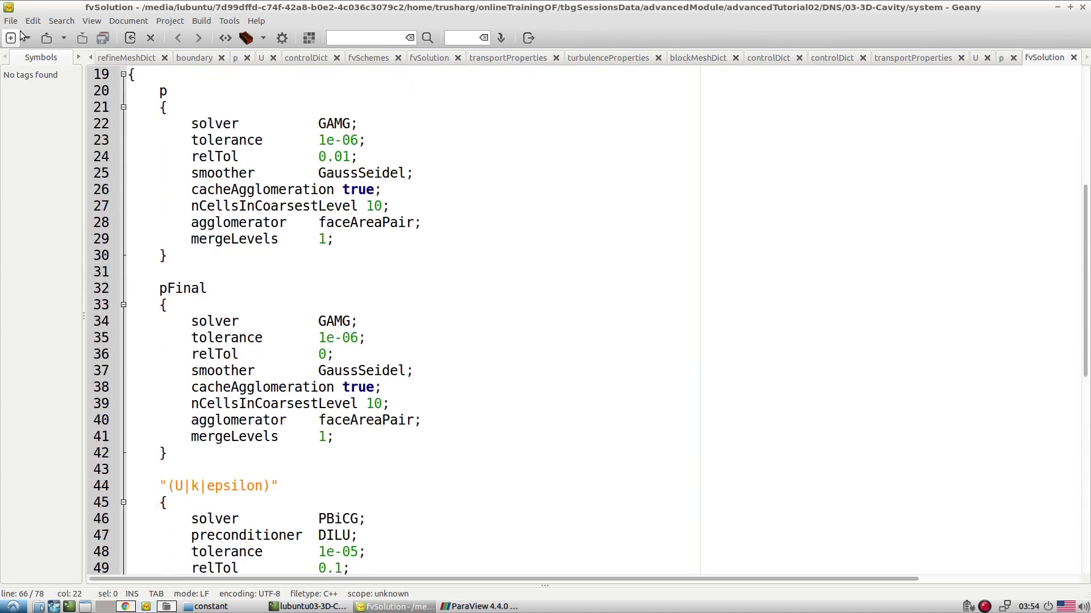
Open fvSchemes from the system folder and review its gradient, divergence and Laplacian schemes, highlighting the divSchemes entries
left_click(47, 37)
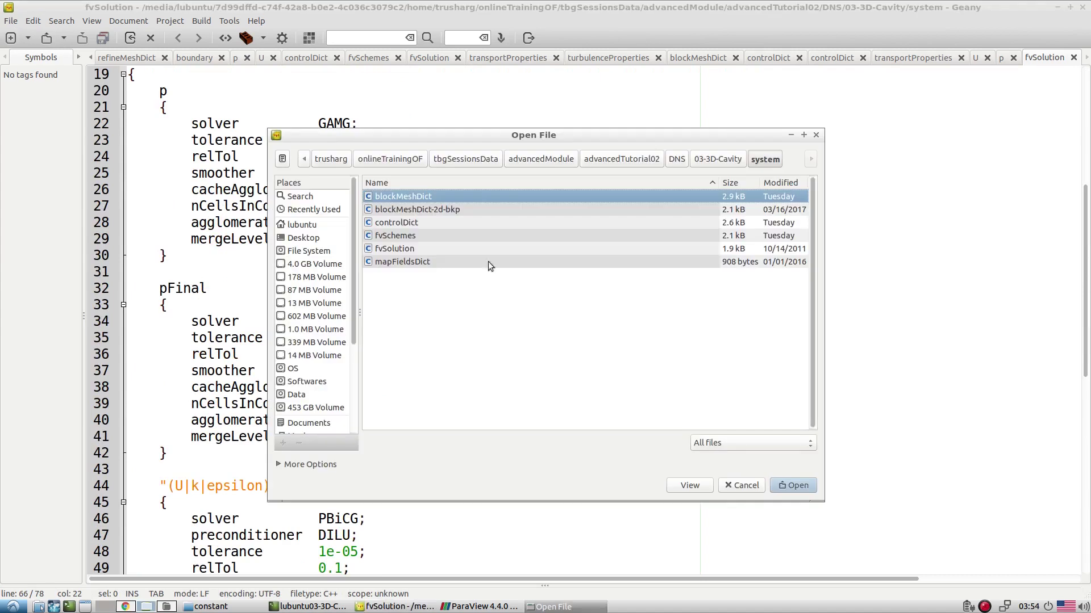
double_click(405, 239)
scroll(371, 335, "down", 5)
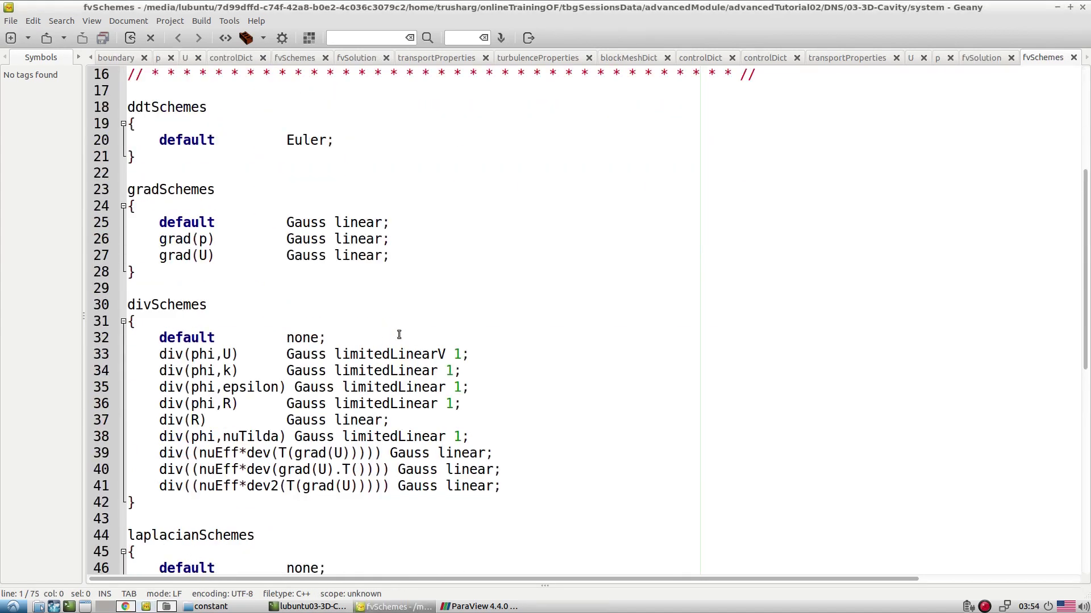
left_click_drag(394, 222, 423, 254)
left_click_drag(487, 329, 532, 484)
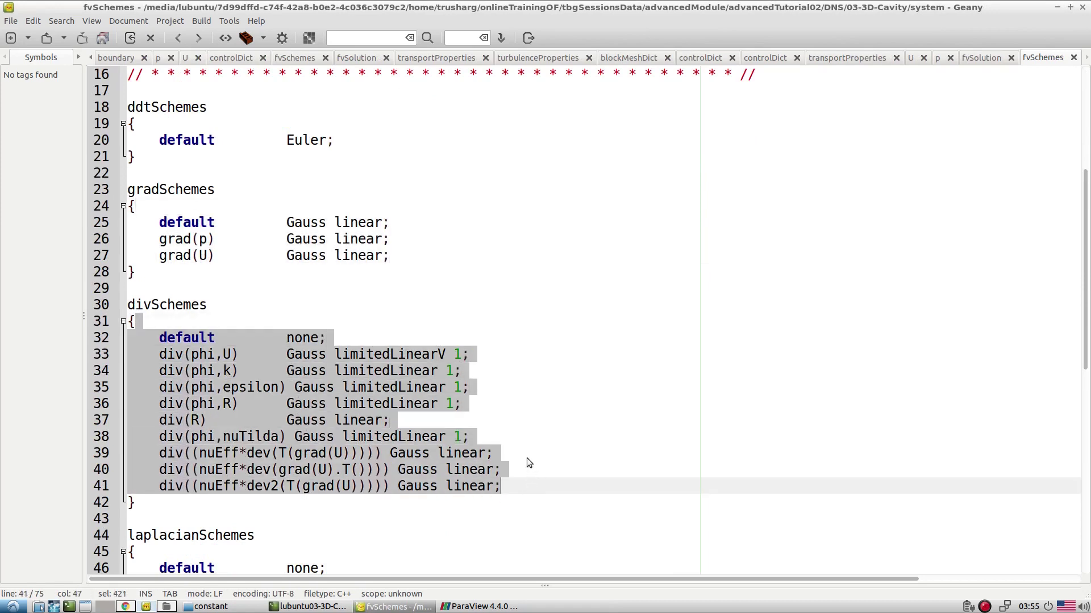
scroll(527, 457, "down", 3)
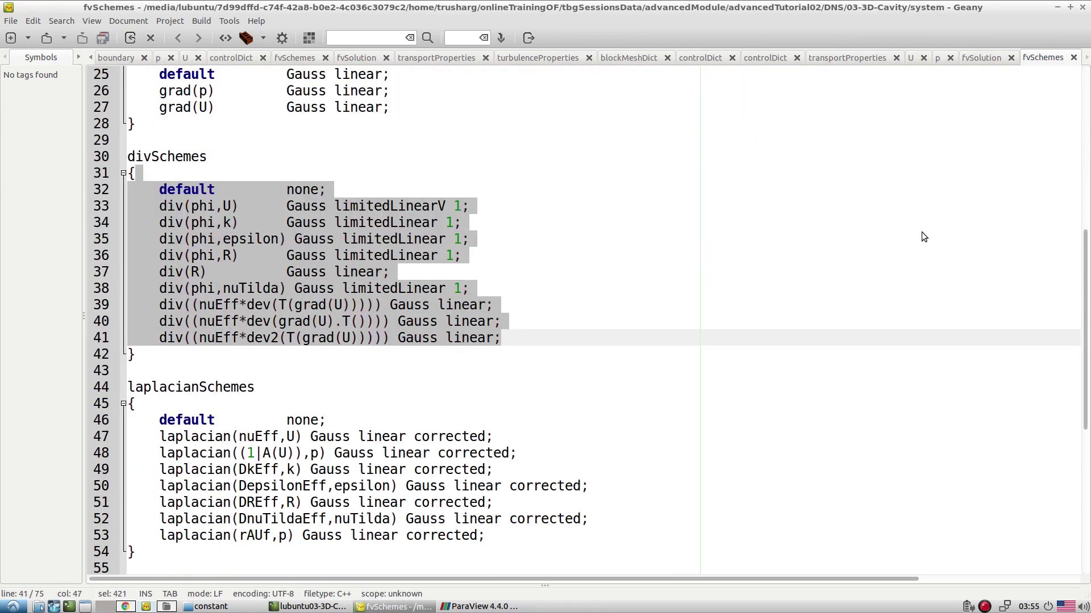
Switch to the 3D cavity's controlDict and highlight the contents of its probes function
left_click(698, 59)
left_click(759, 59)
scroll(466, 318, "down", 7)
scroll(466, 319, "down", 13)
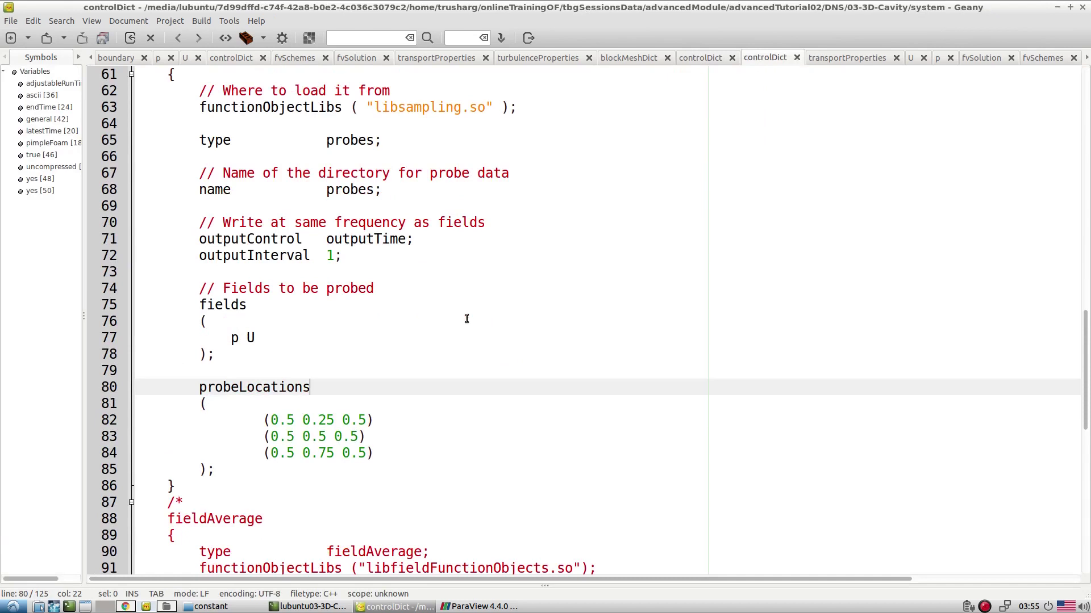
scroll(467, 318, "up", 1)
left_click_drag(215, 536, 21, 164)
Review the commented-out fieldAverage function in controlDict, marking where its comment block starts and ends
scroll(100, 184, "down", 10)
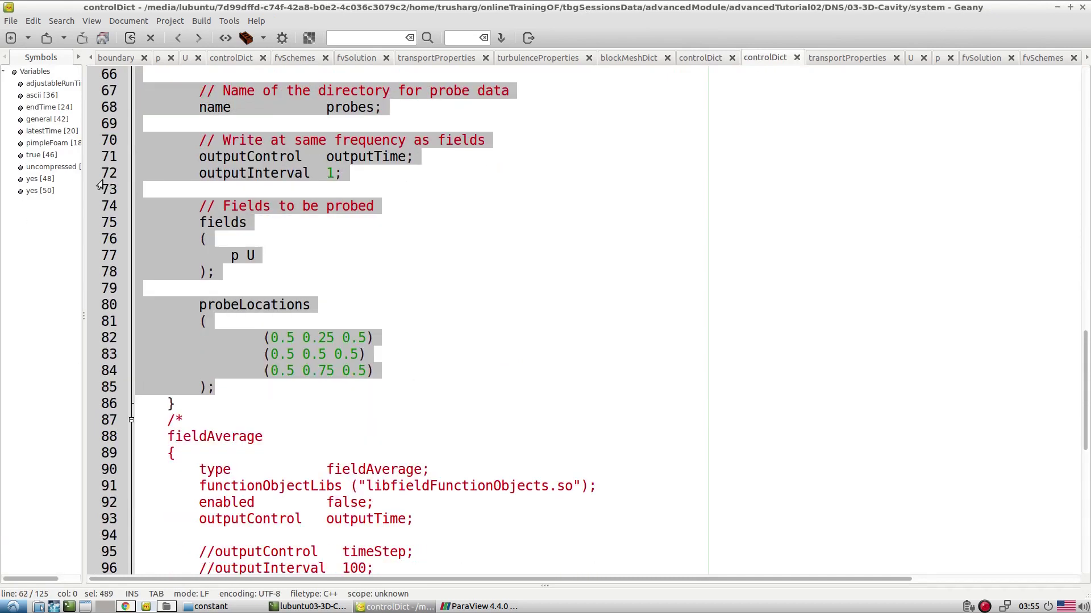
left_click(167, 73)
scroll(200, 169, "down", 3)
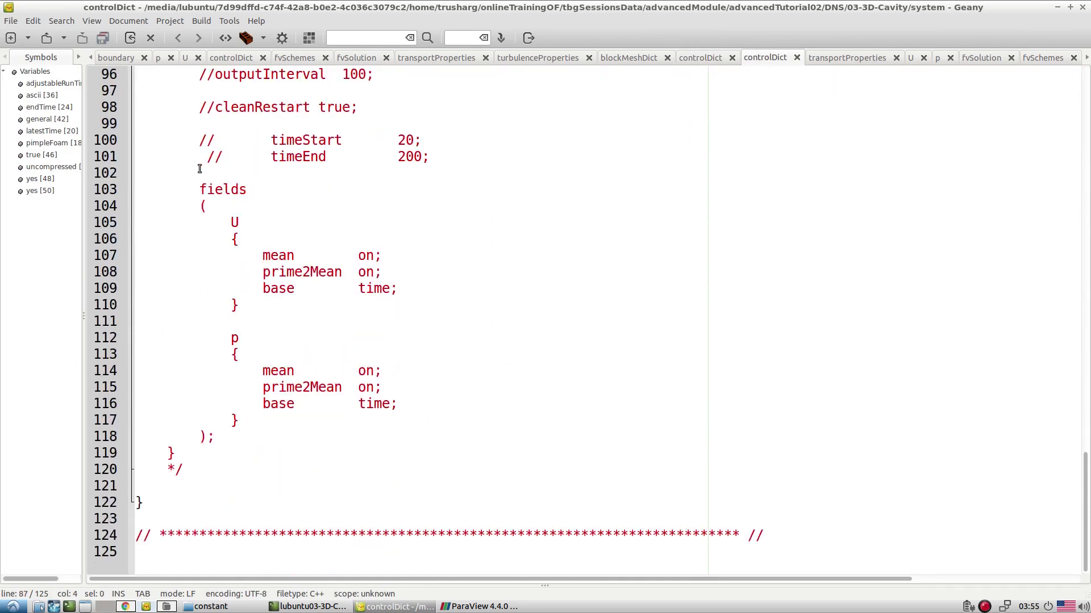
left_click(196, 472)
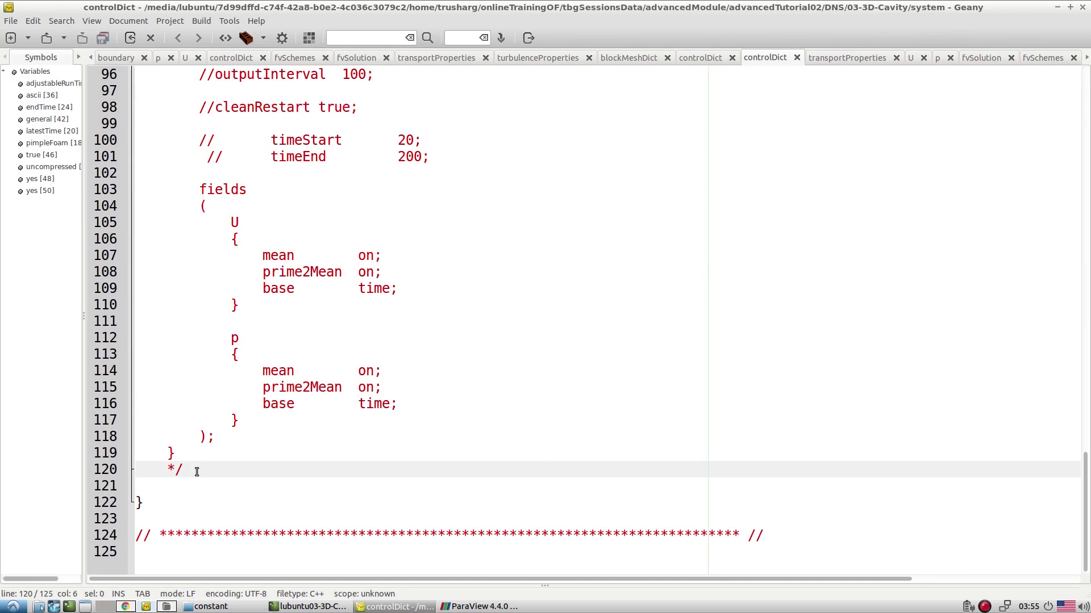
scroll(421, 389, "up", 6)
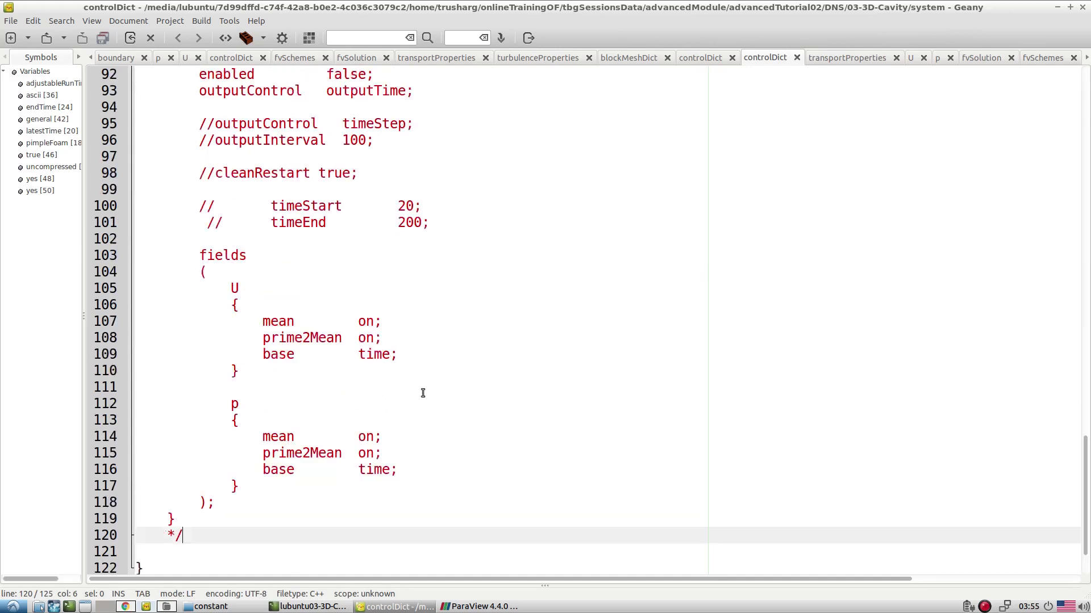
left_click(265, 284)
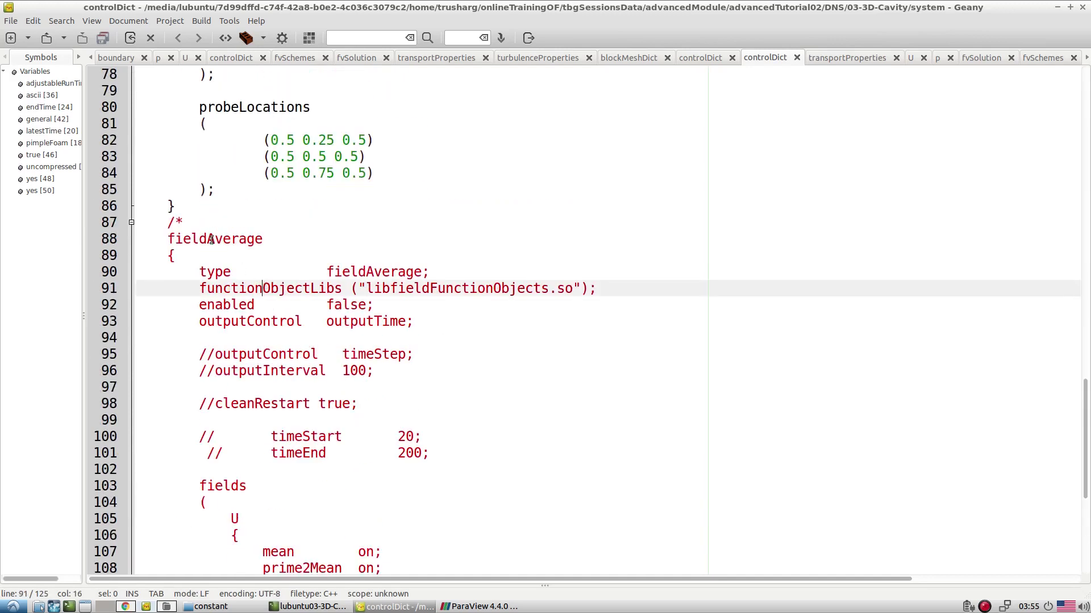
Highlight the runTimeModifiable value in controlDict and return to the commented-out fieldAverage function
left_click(169, 222)
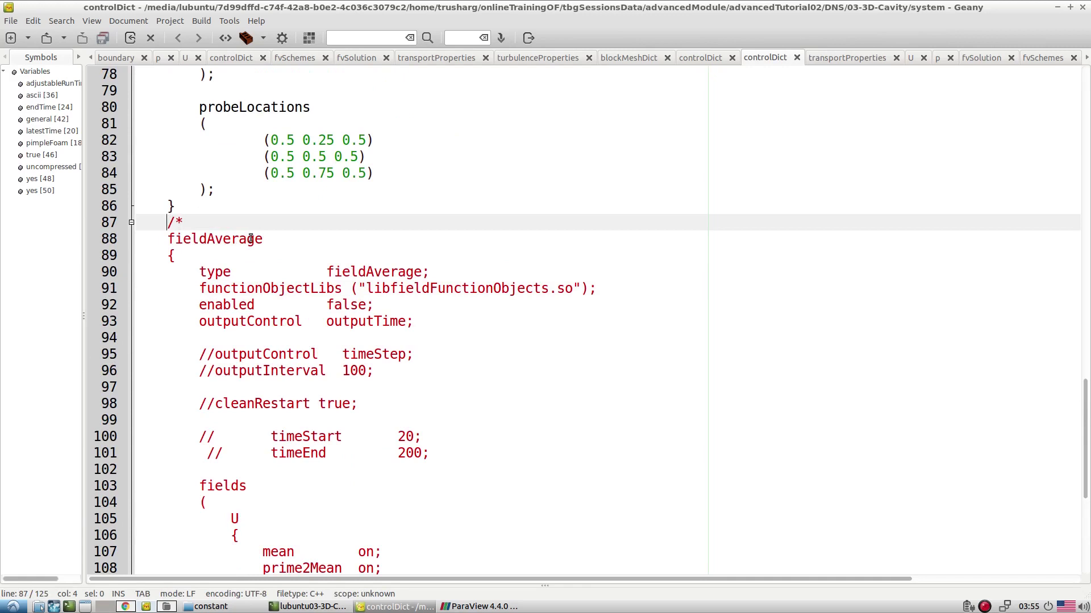
scroll(251, 239, "up", 15)
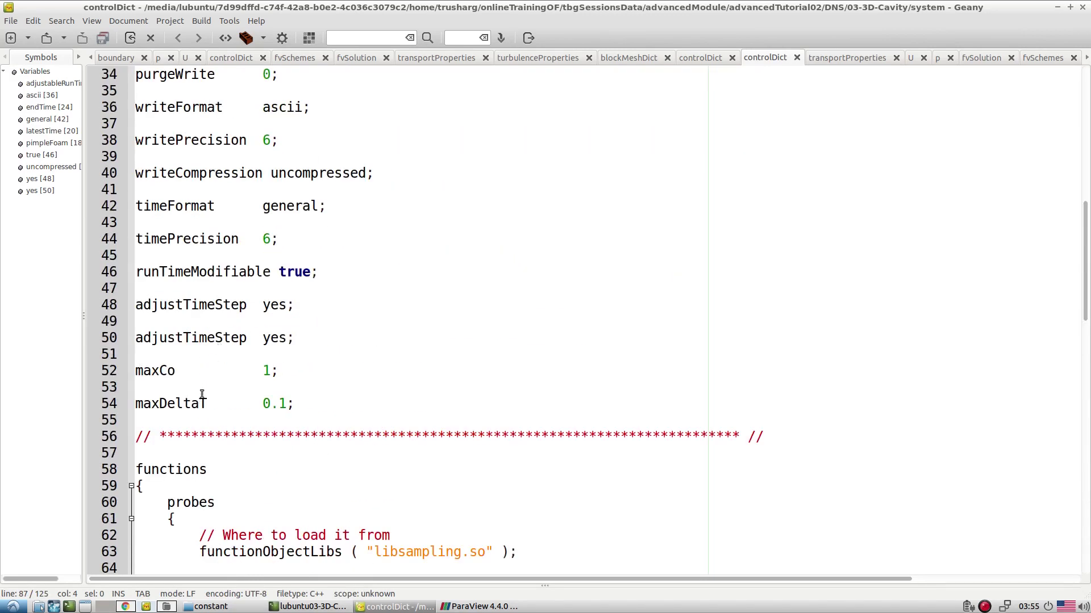
double_click(296, 275)
scroll(375, 326, "down", 10)
scroll(375, 326, "down", 3)
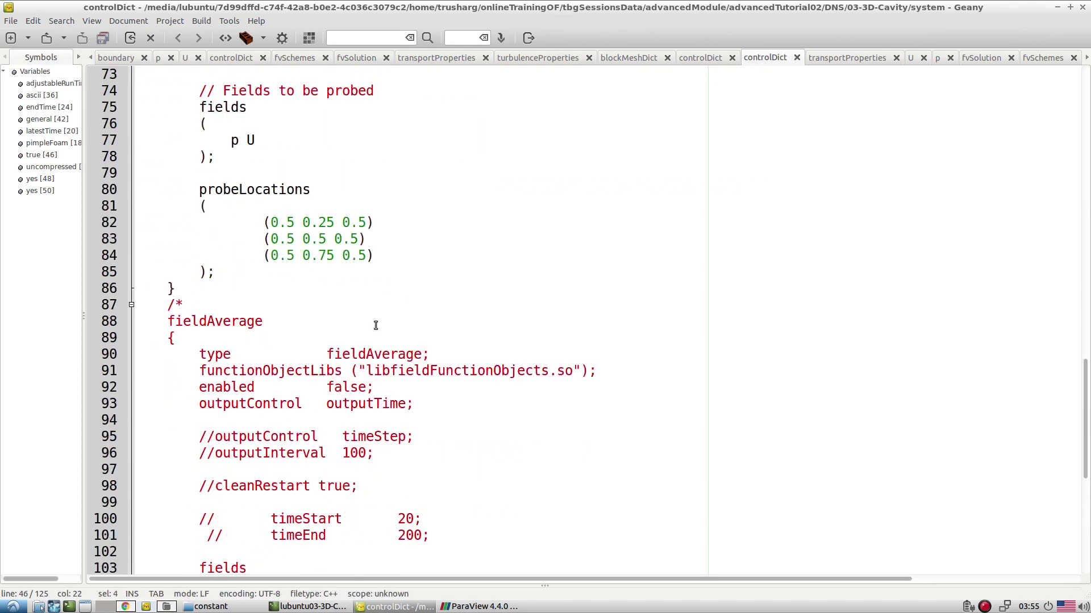
Highlight the opening and closing comment markers around the fieldAverage function in controlDict
left_click_drag(166, 305, 191, 305)
scroll(225, 334, "down", 5)
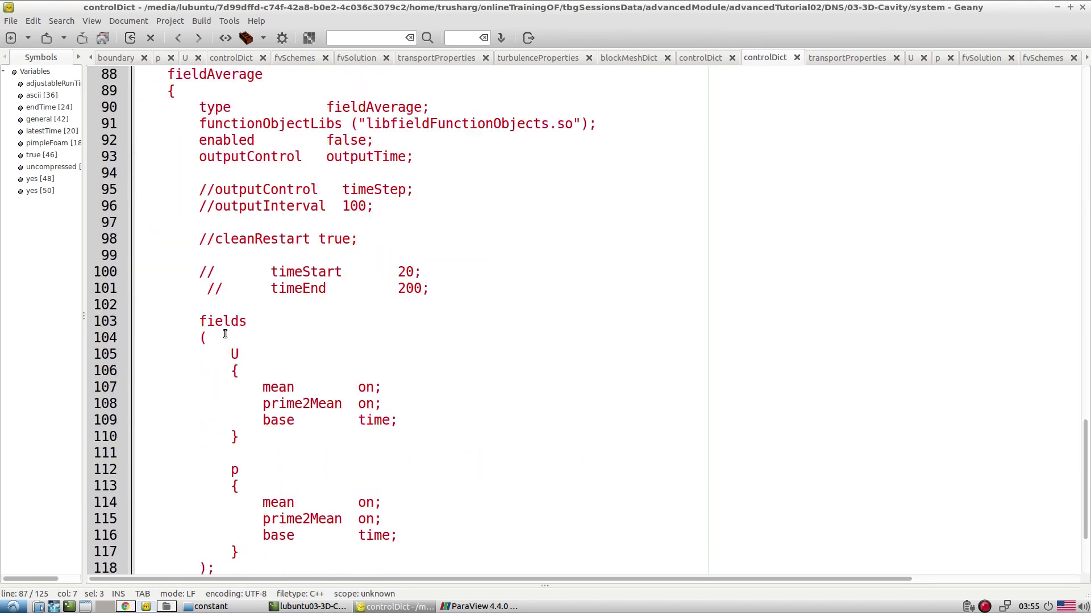
scroll(217, 392, "down", 3)
left_click_drag(186, 475, 168, 470)
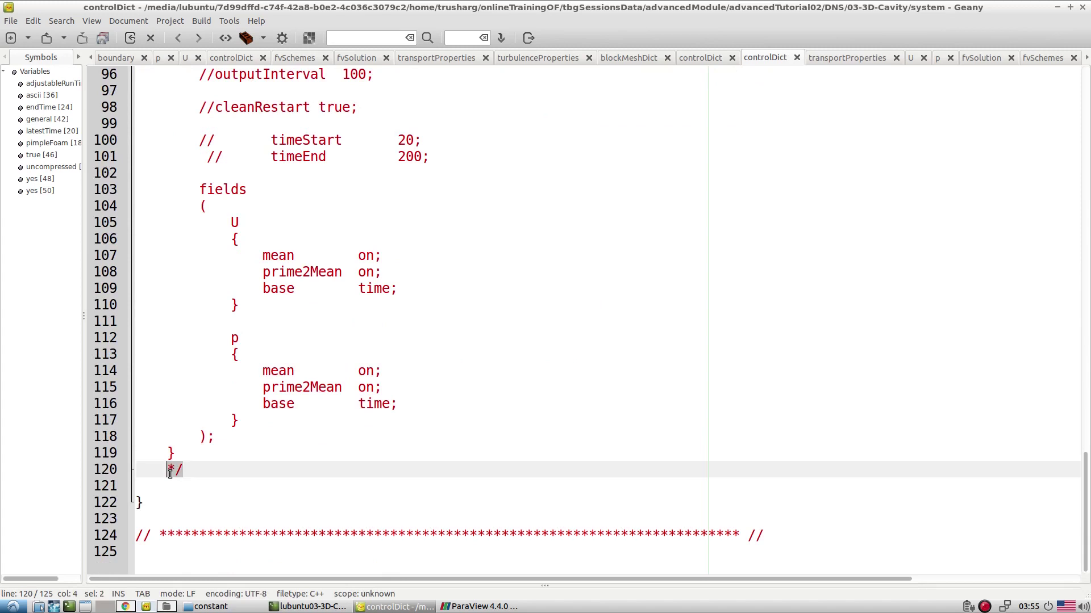
scroll(213, 321, "up", 5)
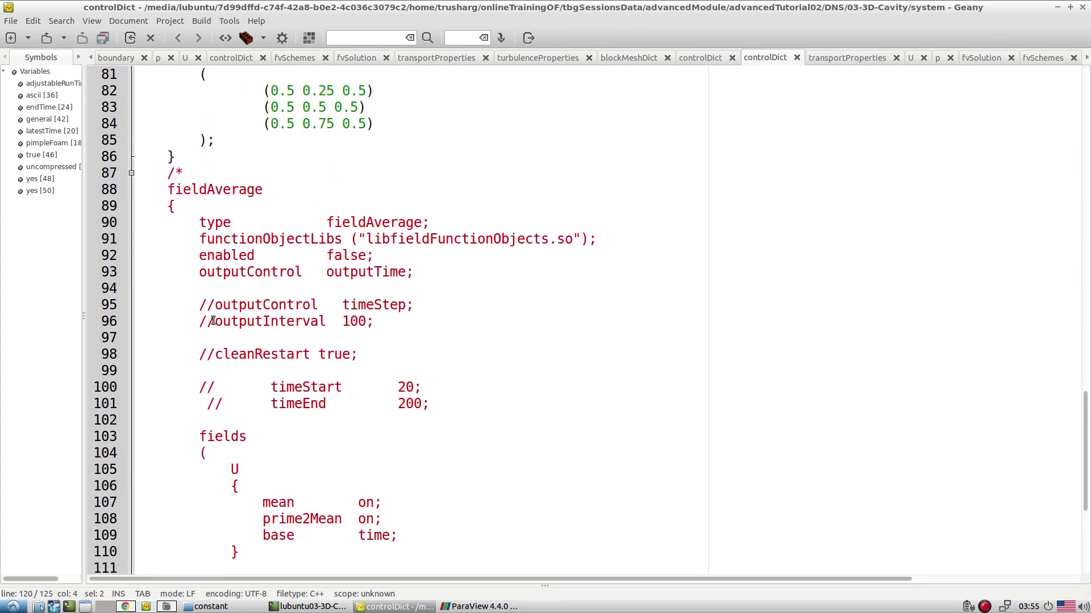
scroll(348, 224, "up", 3)
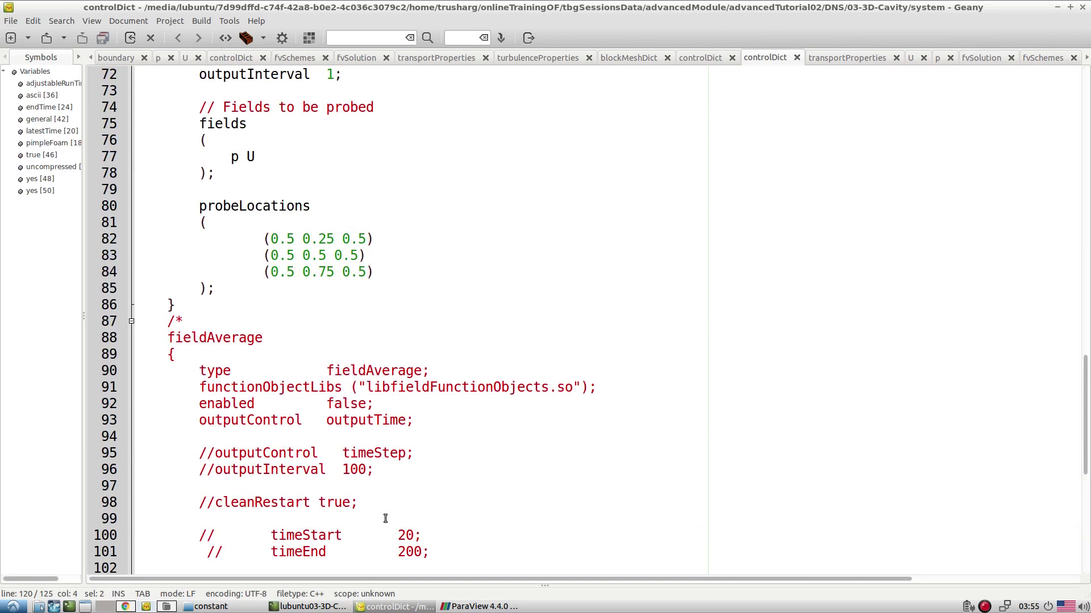
Interrupt the running paraFoam process in the terminal to close ParaView, and list the 03-3D-Cavity case contents with ls
left_click(320, 607)
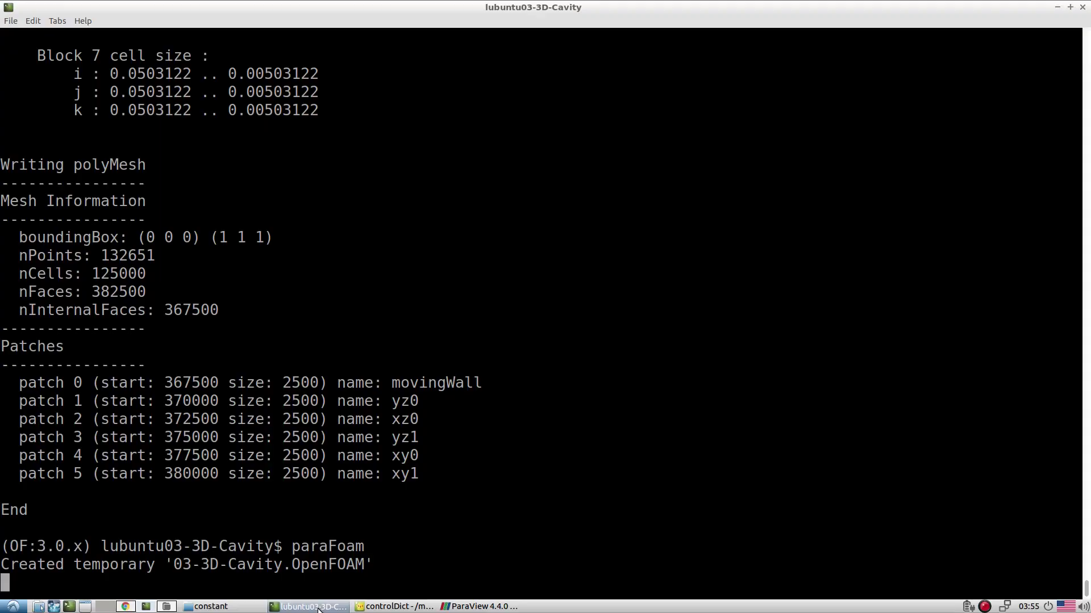
left_click(466, 606)
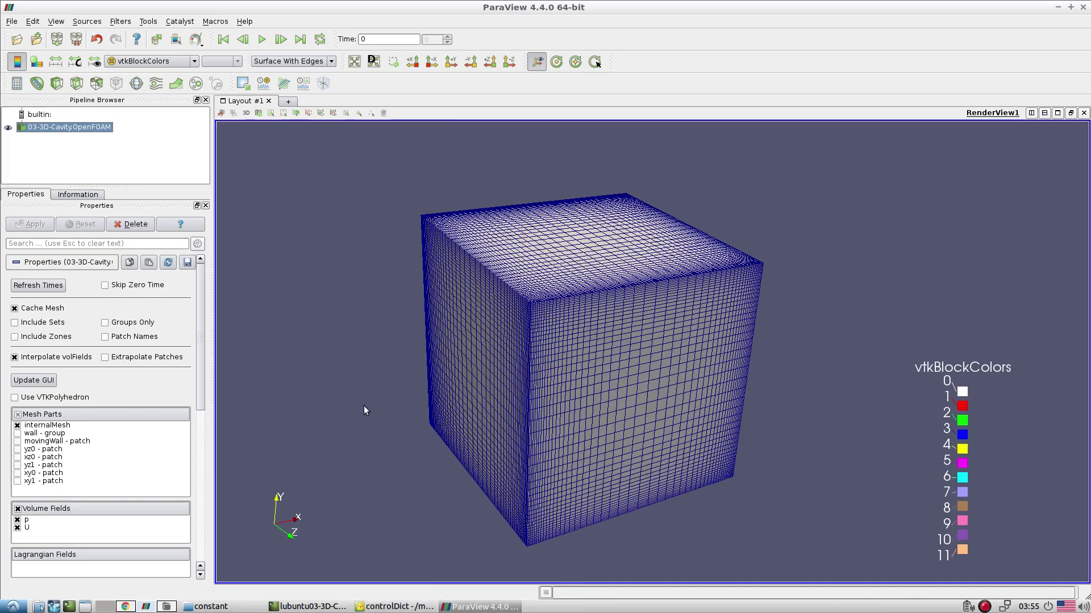
key("alt+Tab")
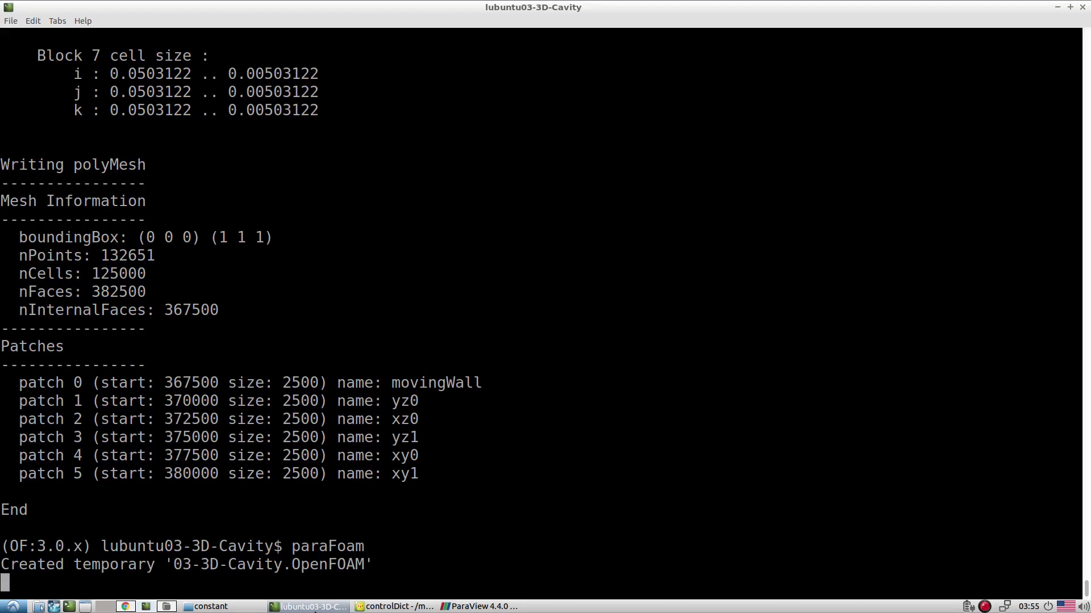
key("ctrl+c")
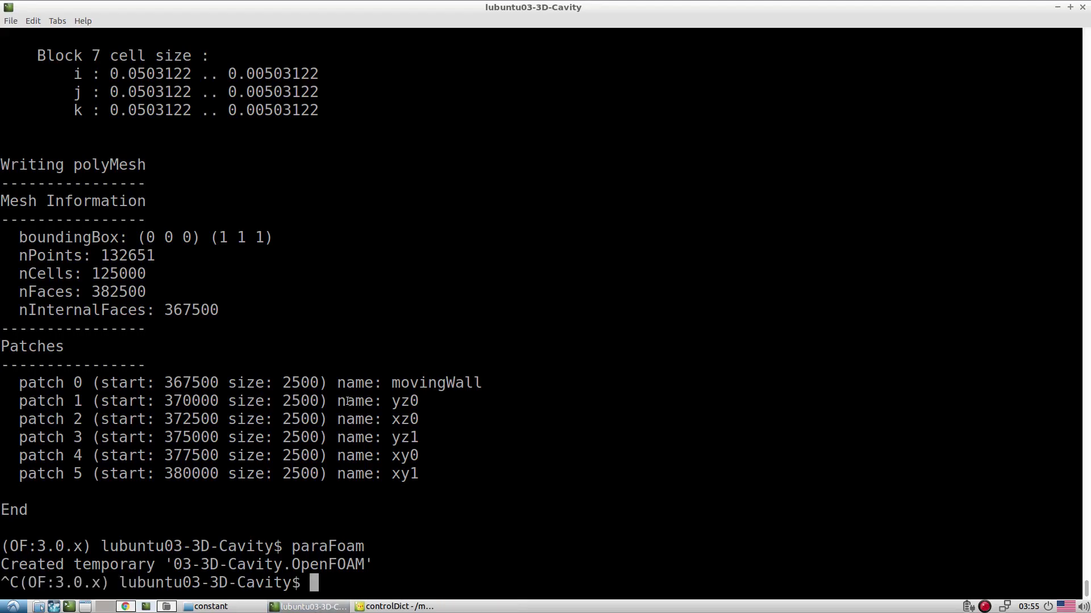
type("ls")
key("Return")
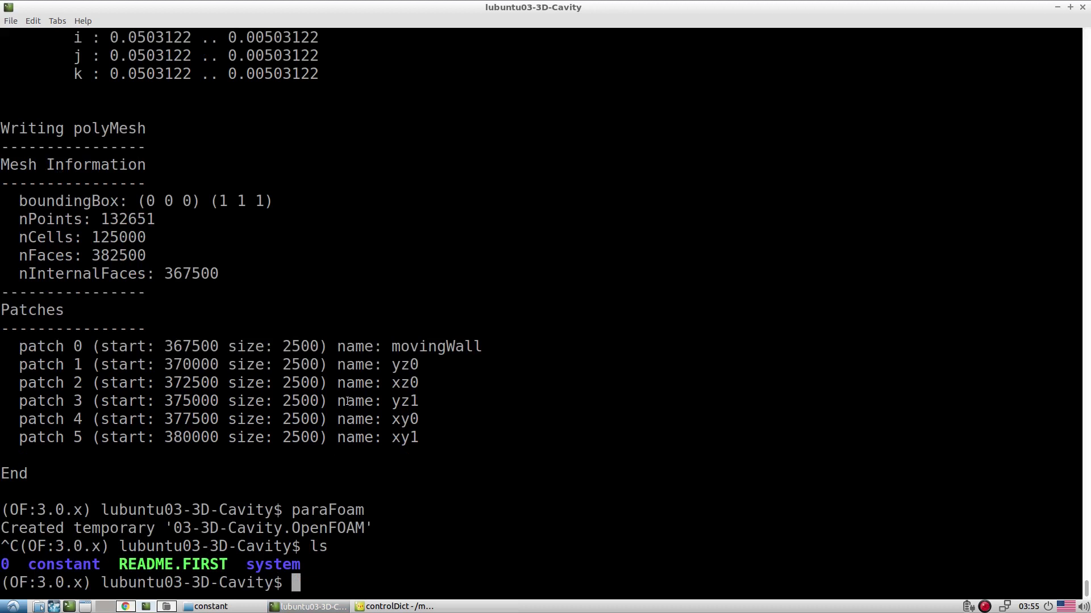
Switch to the file manager and open the 03-3D-Cavity case's system folder
key("alt+Tab")
left_click(314, 128)
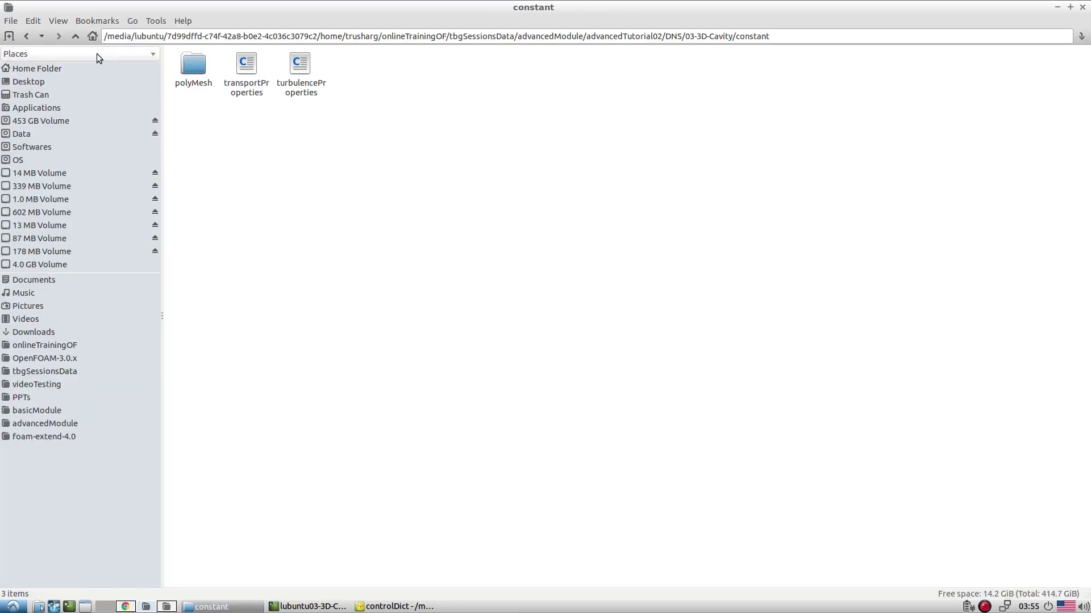
left_click(78, 37)
left_click(76, 36)
left_click(26, 36)
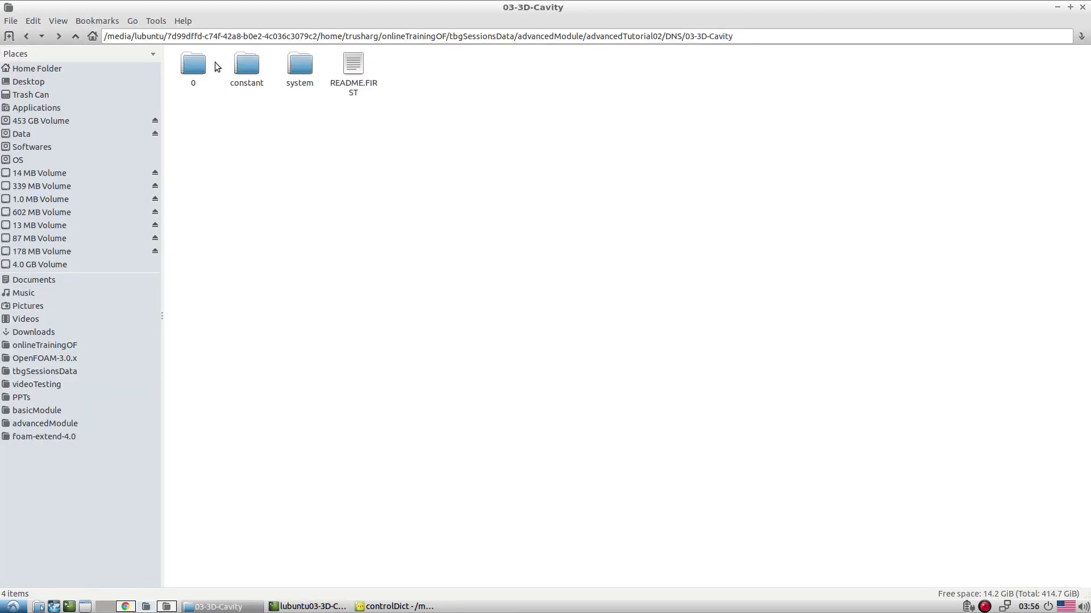
double_click(293, 84)
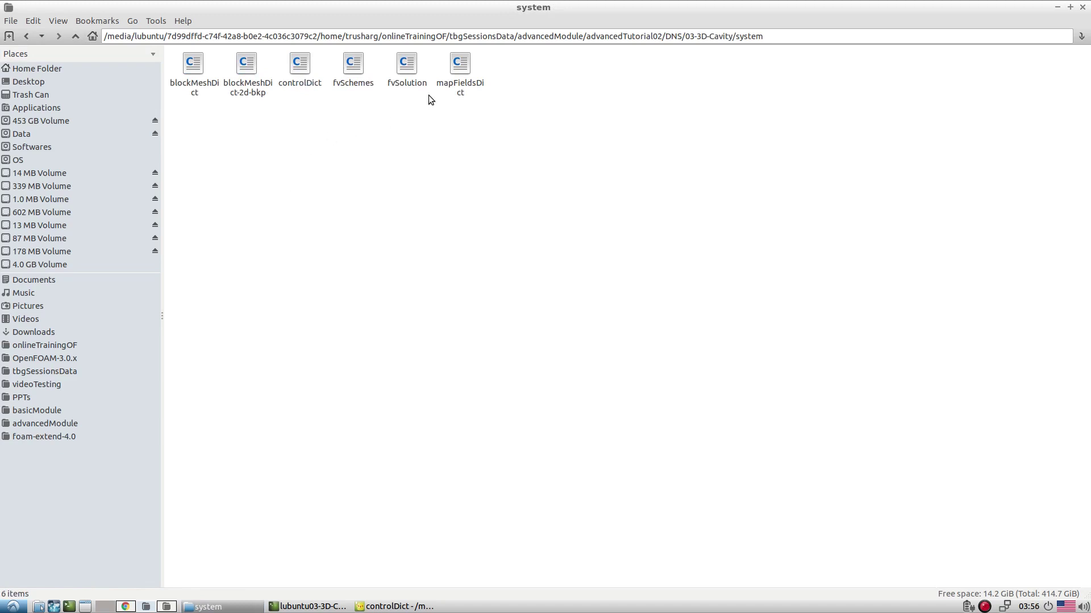
In a second file manager tab, open the 07-decomposeParDict folder inside basicModule's basicTutorial06
left_click(11, 20)
left_click(31, 50)
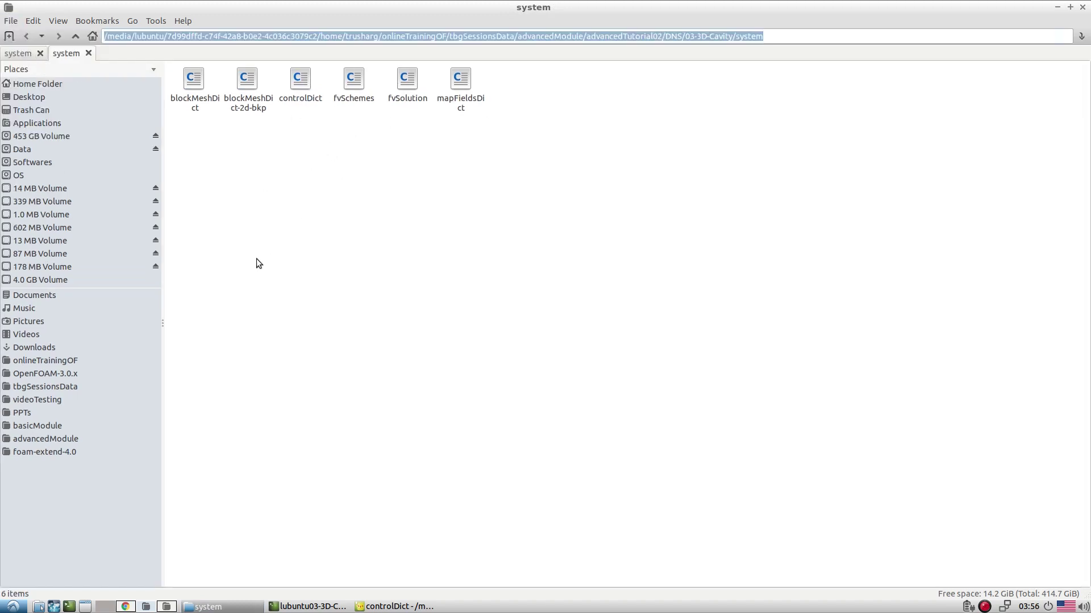
left_click(40, 426)
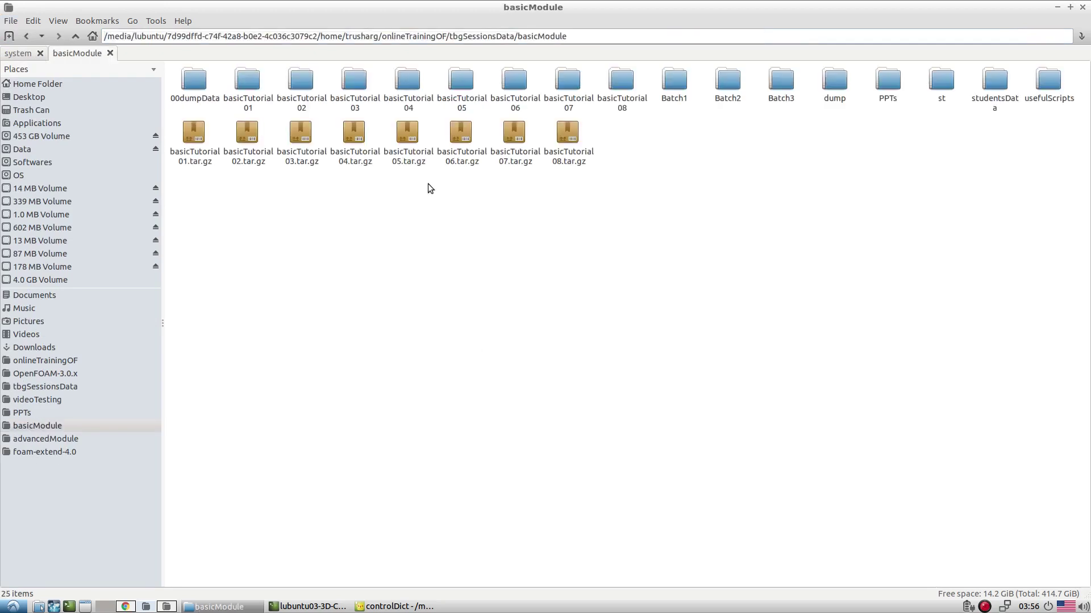
left_click(559, 105)
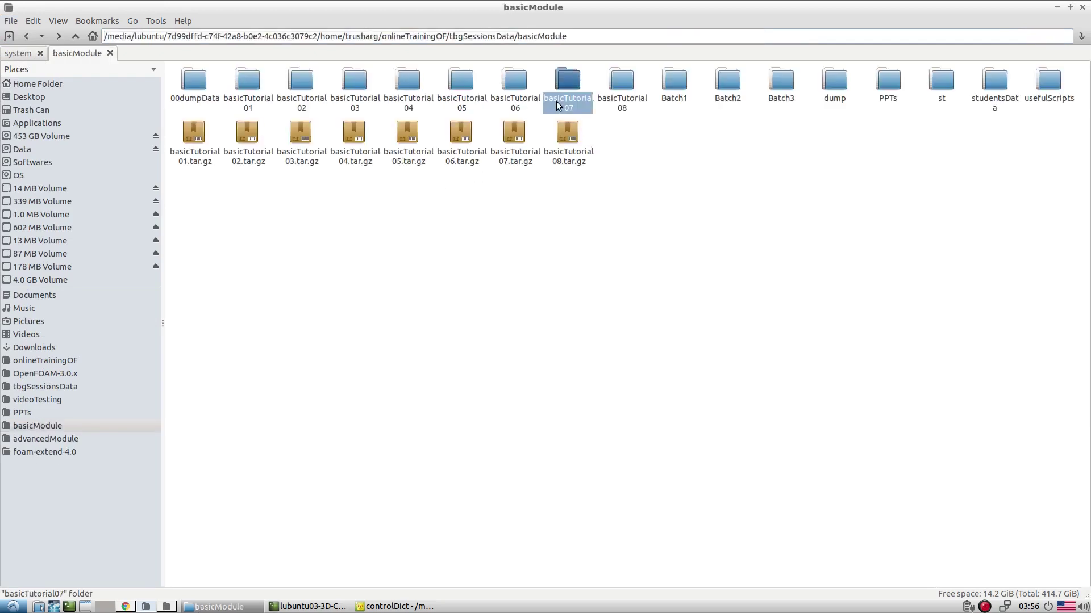
double_click(559, 105)
left_click(75, 35)
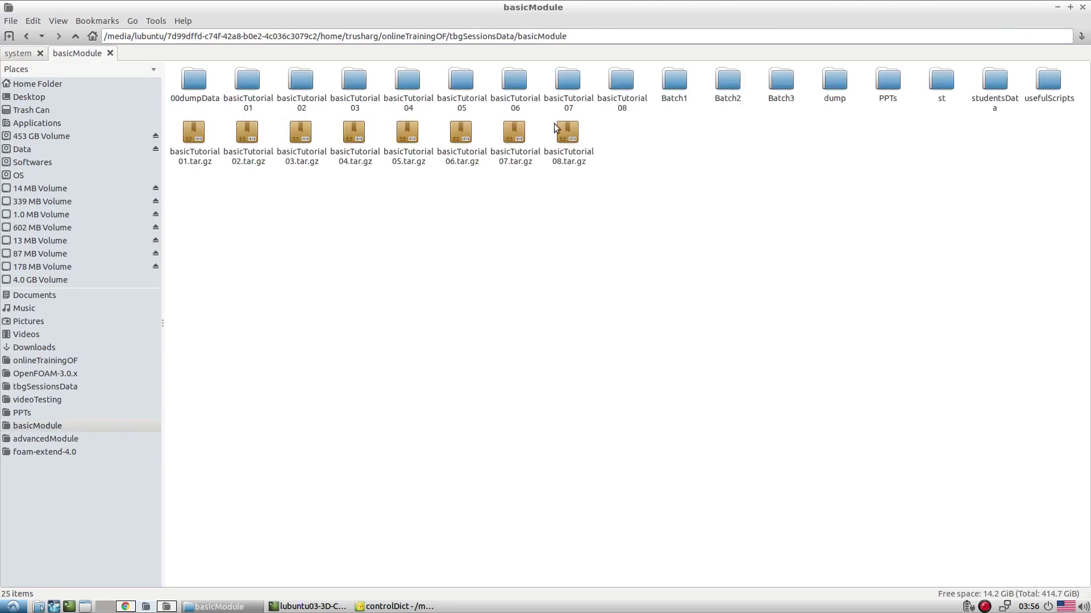
double_click(514, 86)
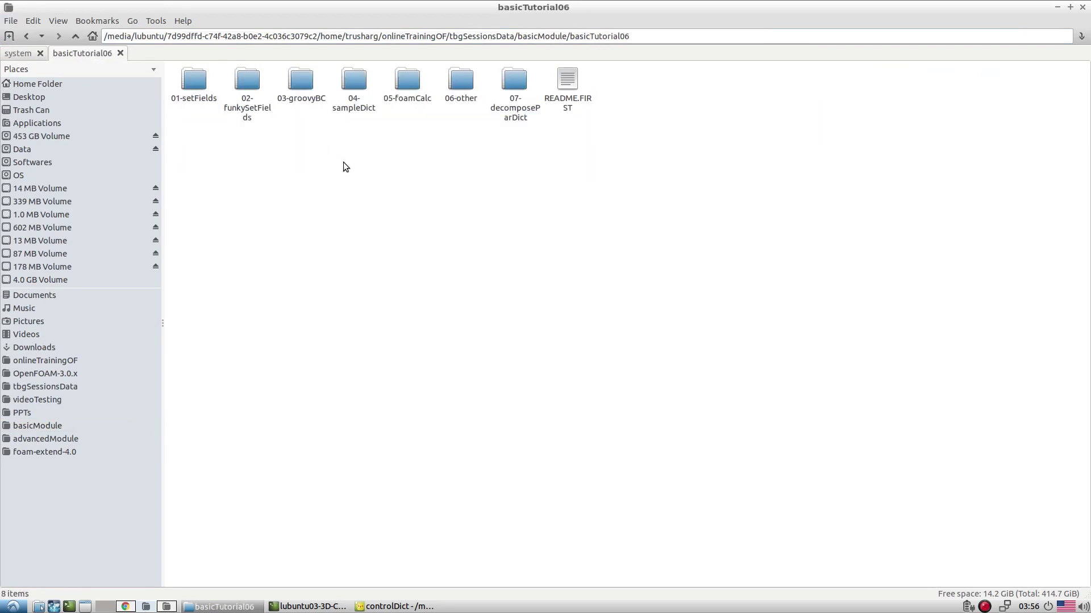
double_click(500, 124)
Copy the decomposeParDict file into the 03-3D-Cavity case's system folder
right_click(177, 83)
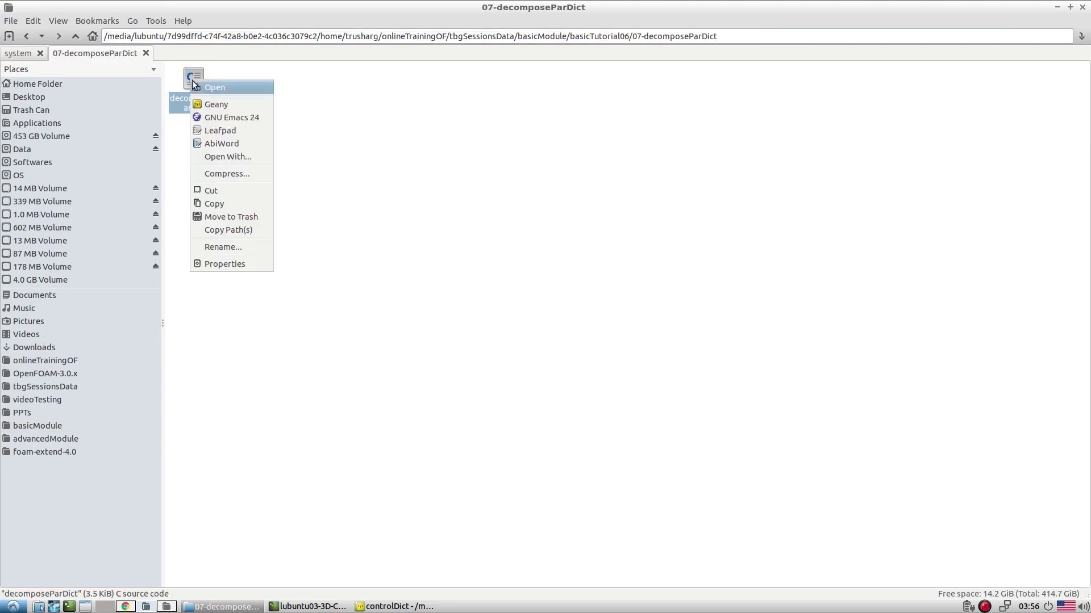
left_click(216, 196)
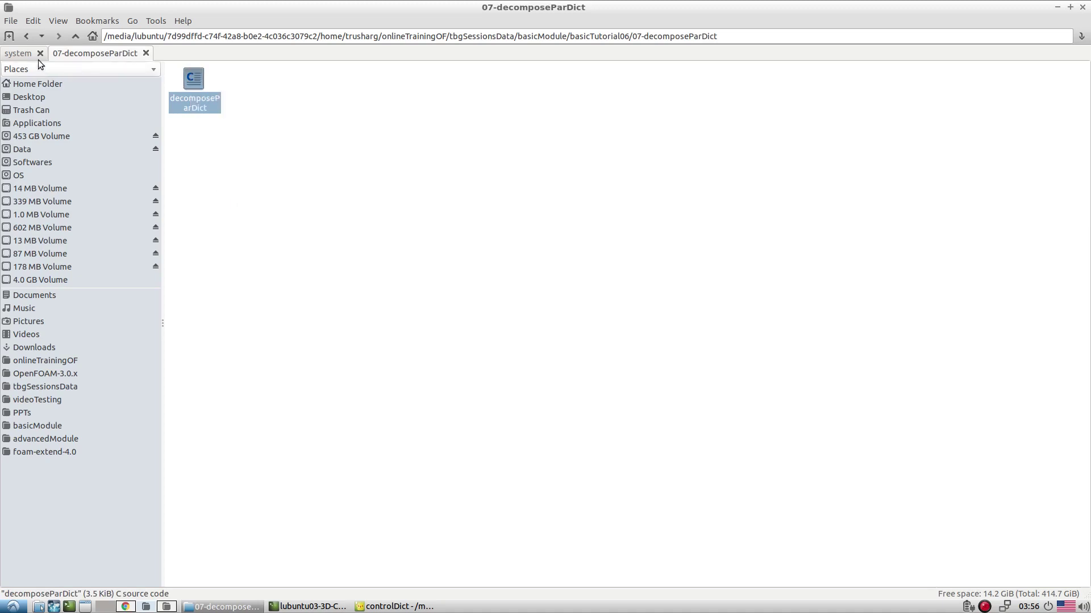
left_click(18, 53)
right_click(330, 194)
left_click(357, 221)
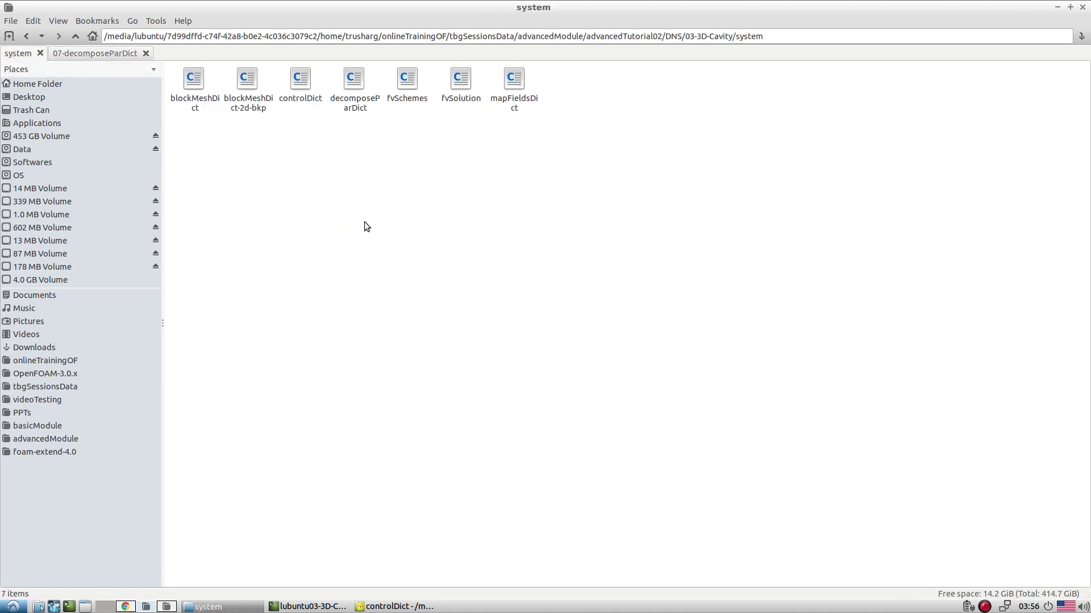
Open the copied decomposeParDict in Geany and change its top-level numberOfSubdomains value
double_click(357, 102)
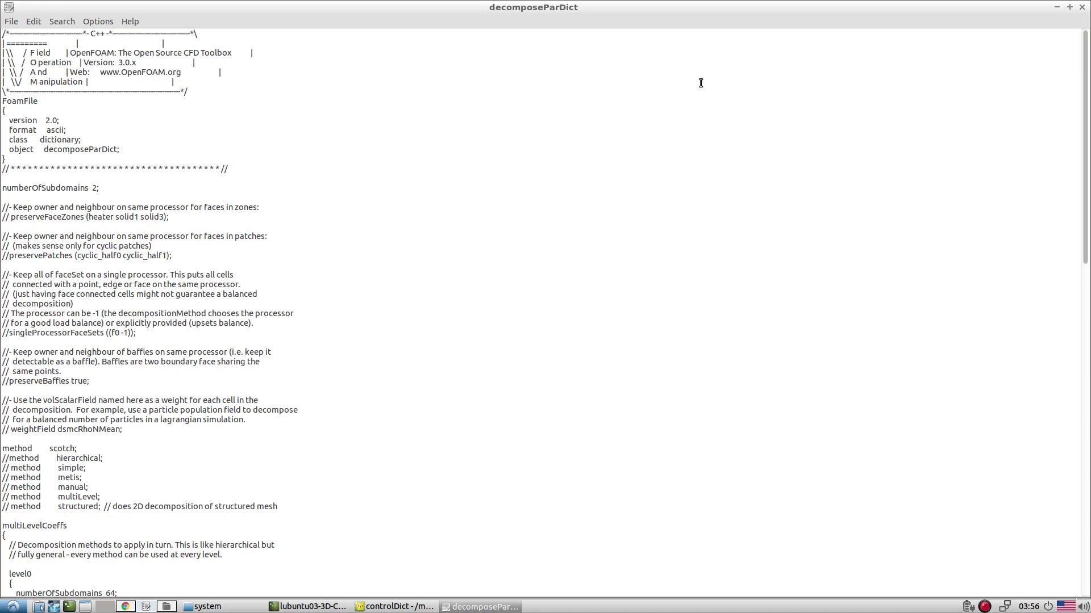
left_click(1081, 7)
right_click(359, 100)
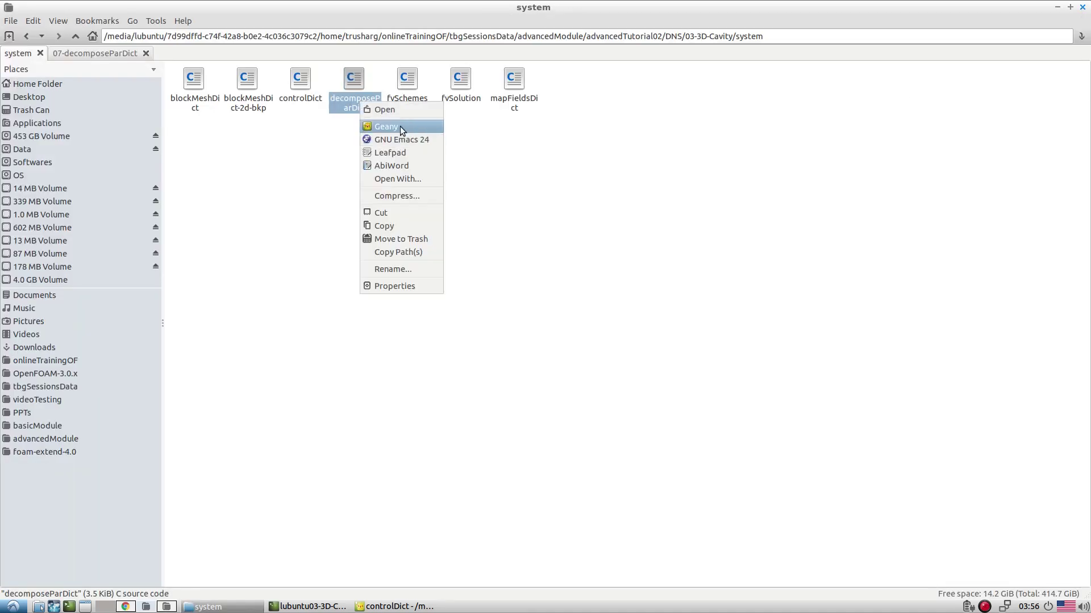
left_click(369, 126)
left_click_drag(305, 189, 298, 190)
type("1")
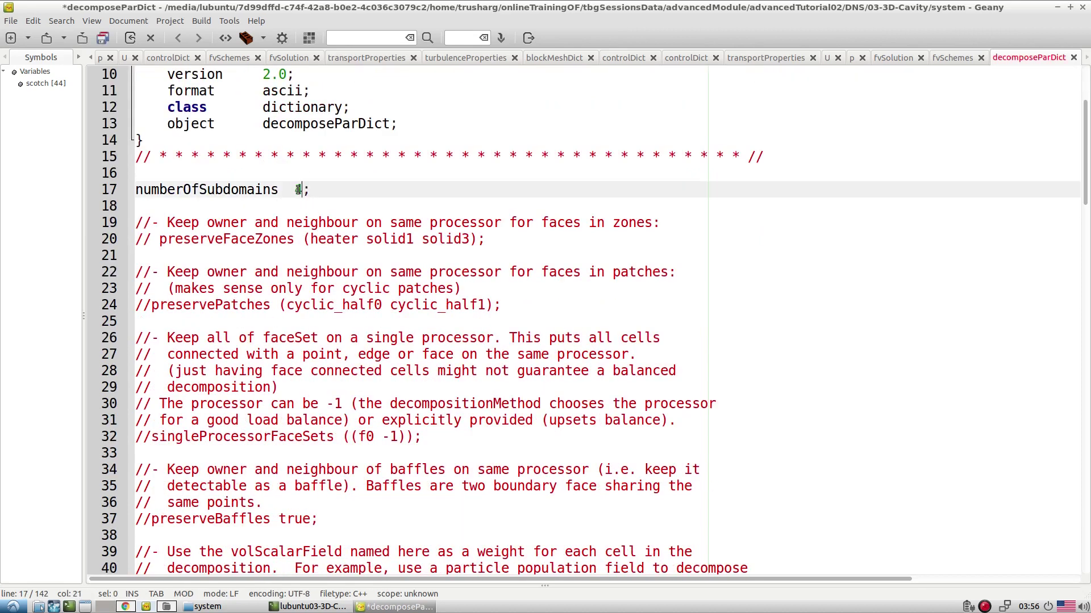
Review decomposeParDict's coefficient blocks and change the active decomposition method to simple
scroll(378, 227, "down", 7)
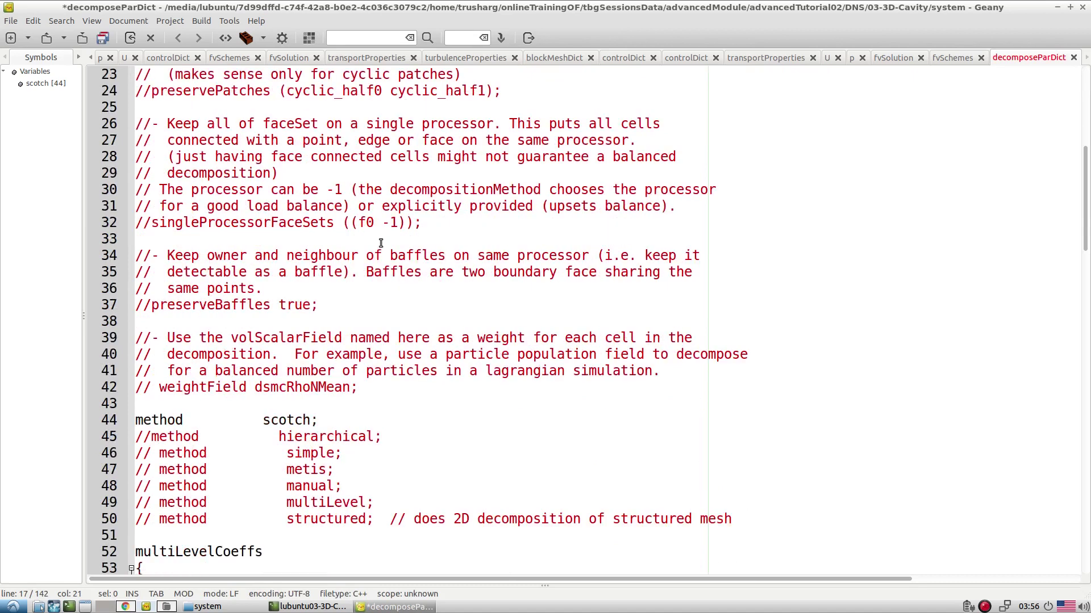
scroll(380, 243, "down", 8)
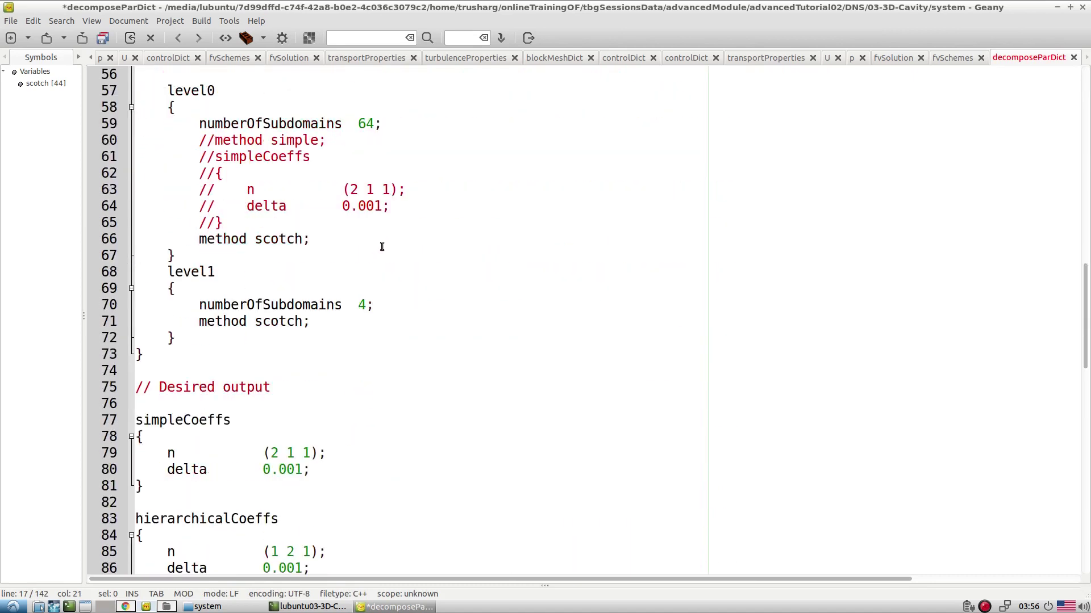
scroll(381, 246, "down", 9)
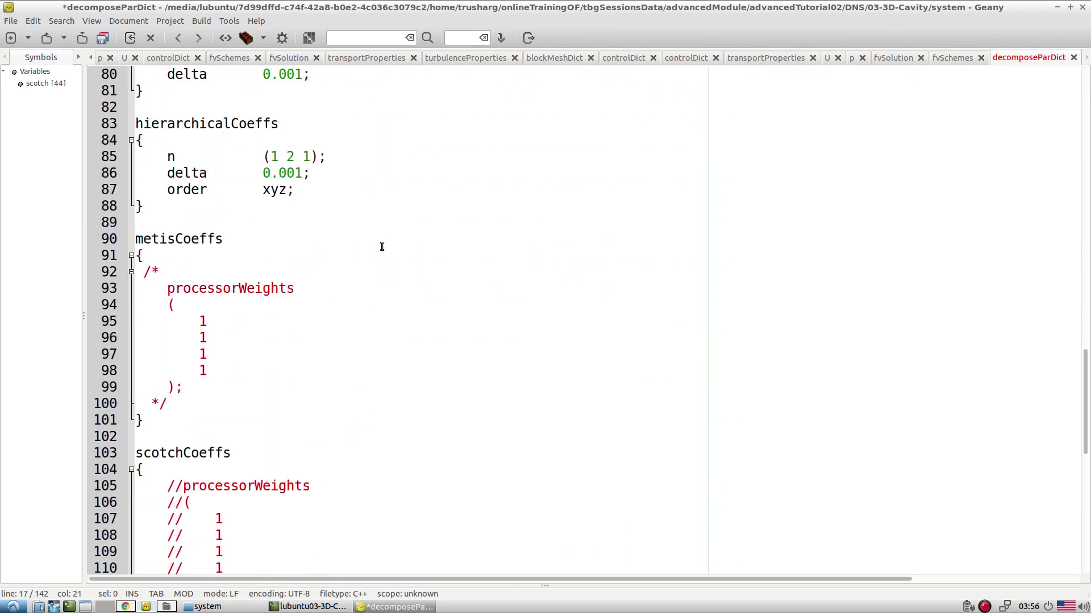
scroll(382, 246, "down", 4)
scroll(382, 246, "up", 9)
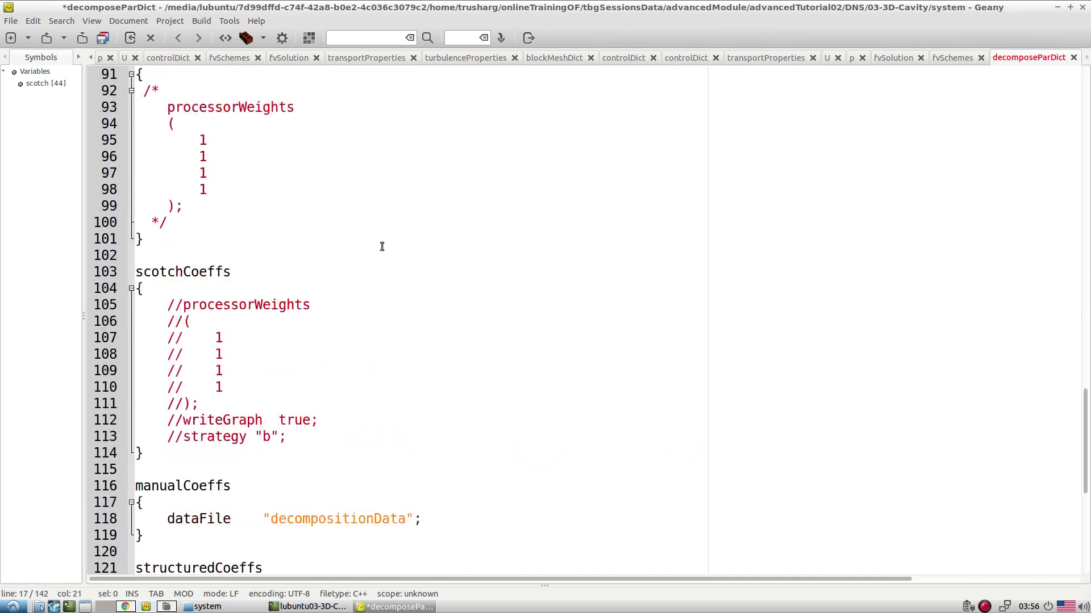
scroll(382, 246, "up", 9)
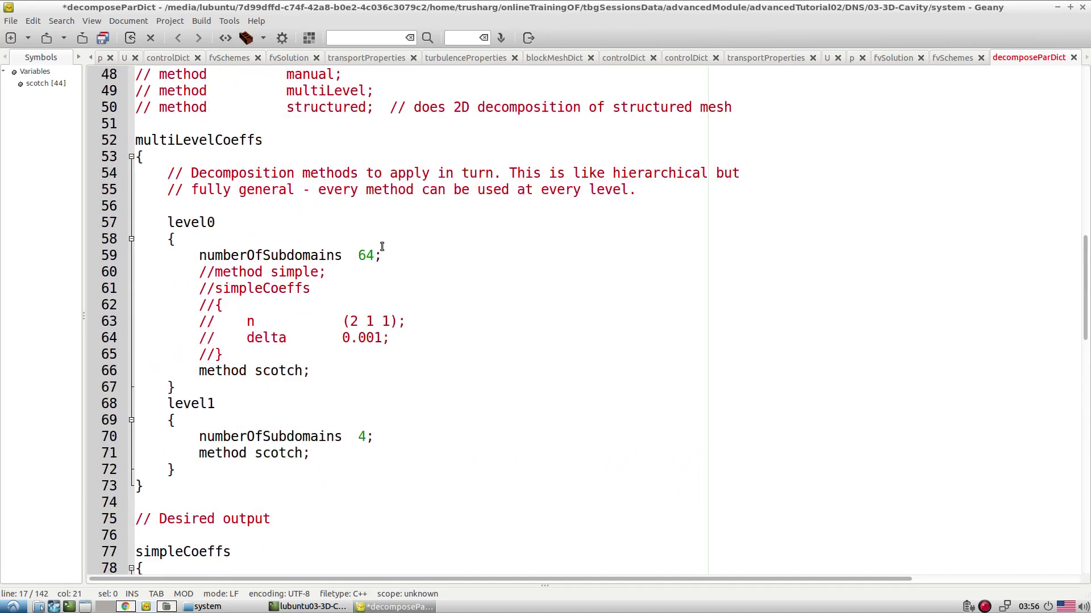
double_click(309, 143)
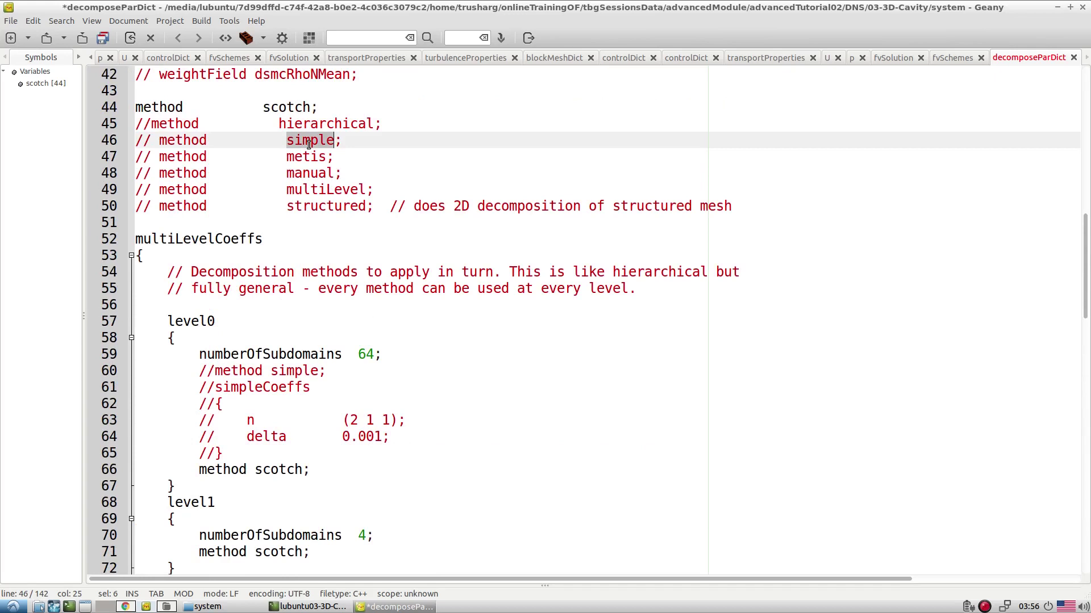
double_click(283, 105)
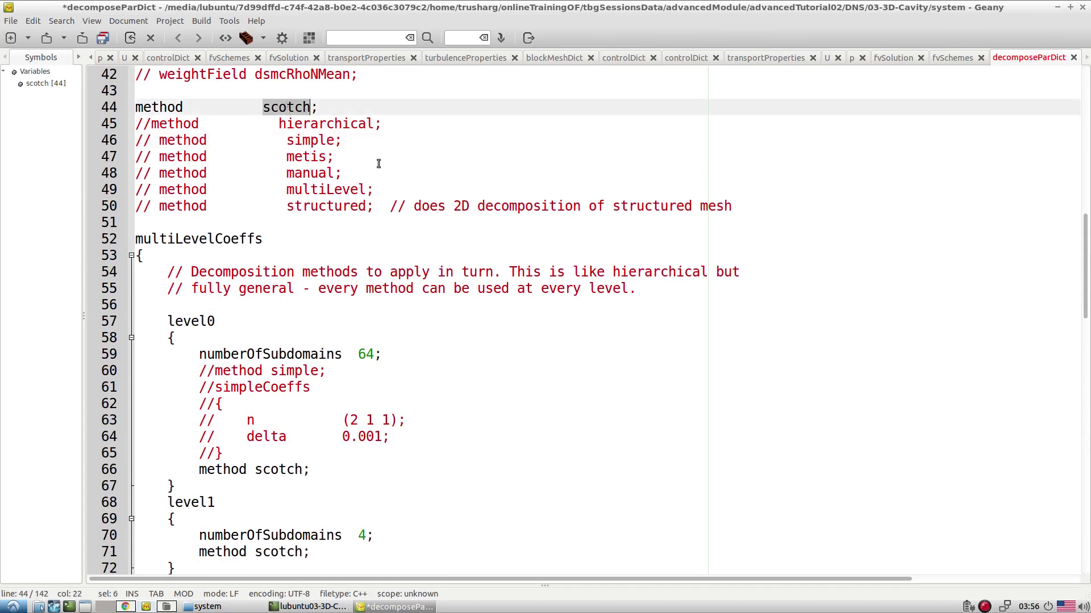
key("ctrl+v")
left_click(380, 223)
Set n in the simpleCoeffs block to (2 2 1)
scroll(379, 229, "down", 3)
scroll(378, 229, "down", 4)
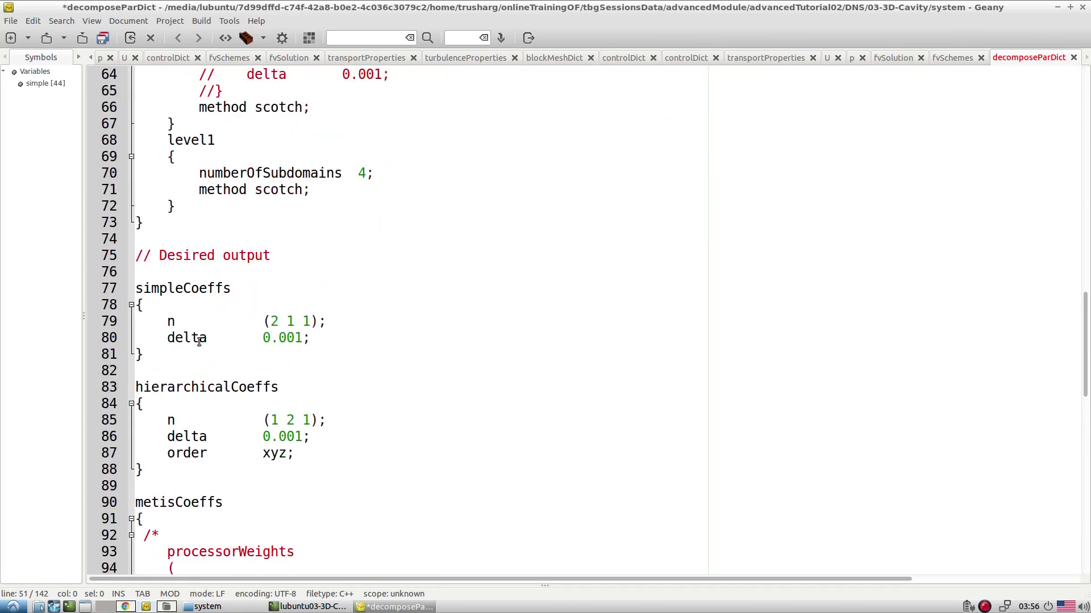
double_click(290, 322)
type("2")
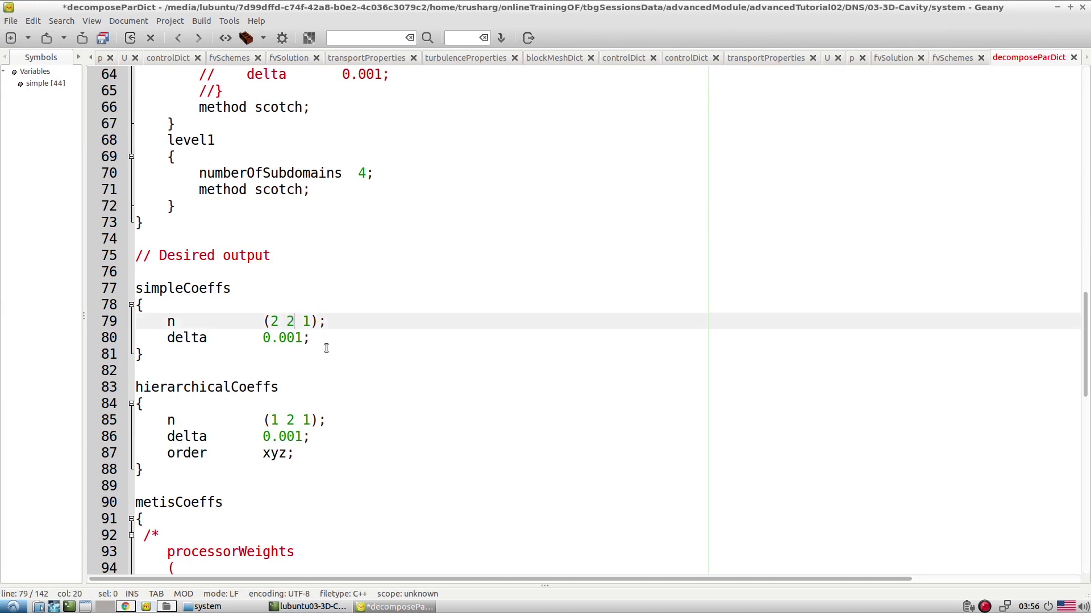
Save decomposeParDict and run decomposePar in the 03-3D-Cavity terminal
key("ctrl+s")
left_click(311, 607)
type("decon")
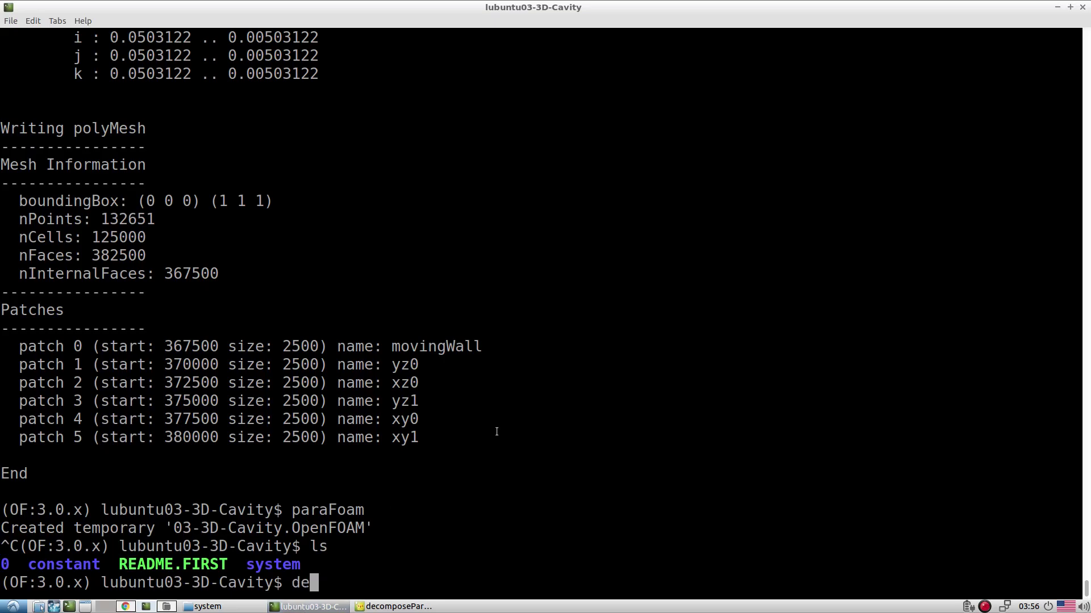
key("BackSpace")
type("mposePar")
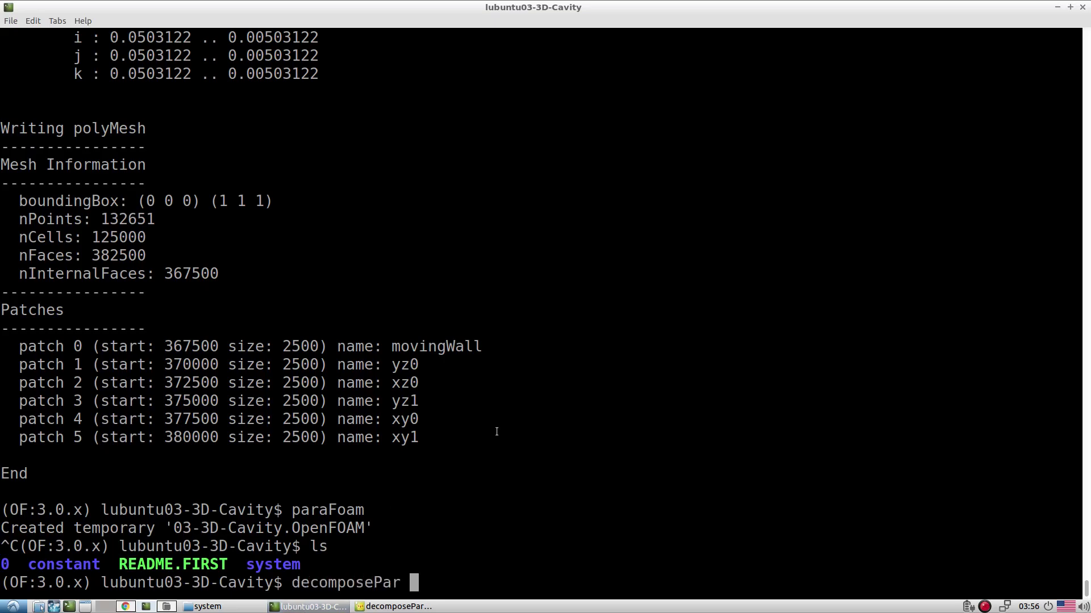
key("Return")
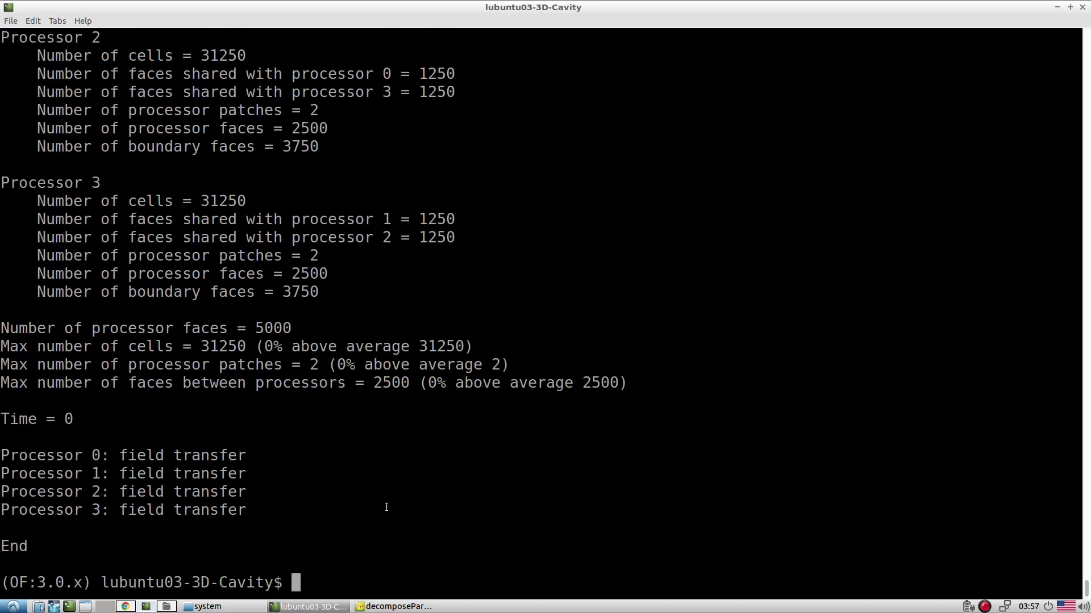
Look up the serial pimpleFoam run command in the 01-2D-Square-Cyl case's README.FIRST
key("alt+Tab")
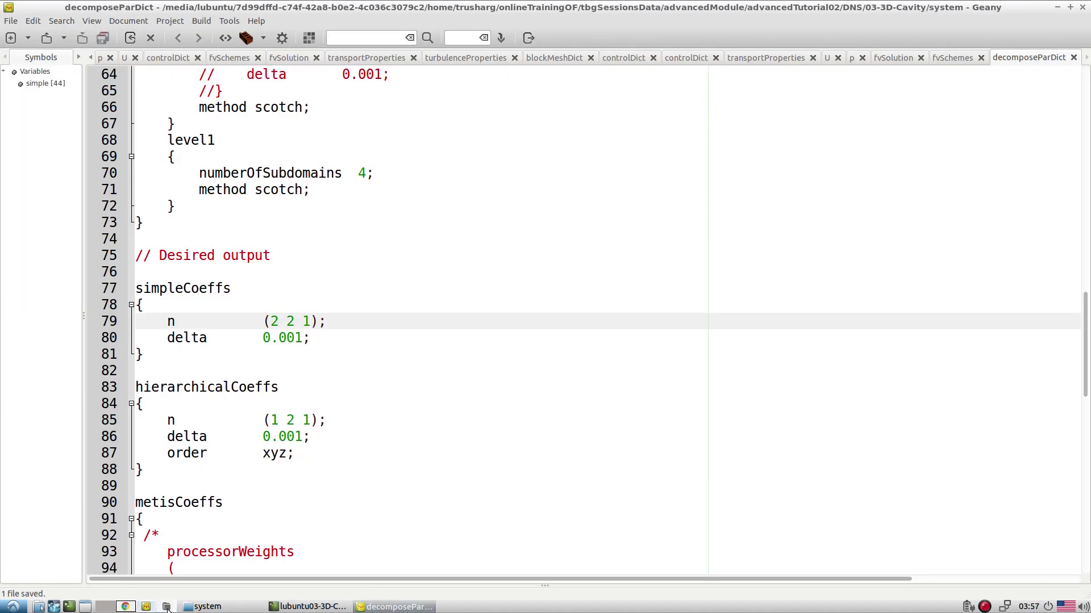
left_click(90, 57)
left_click(90, 56)
scroll(89, 57, "up", 12)
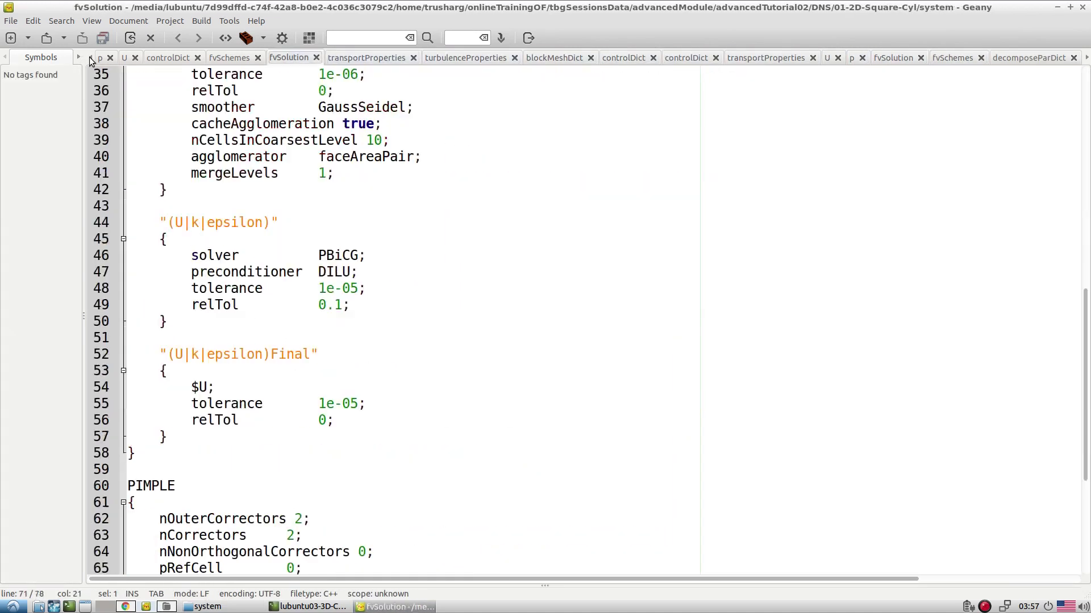
scroll(89, 57, "up", 5)
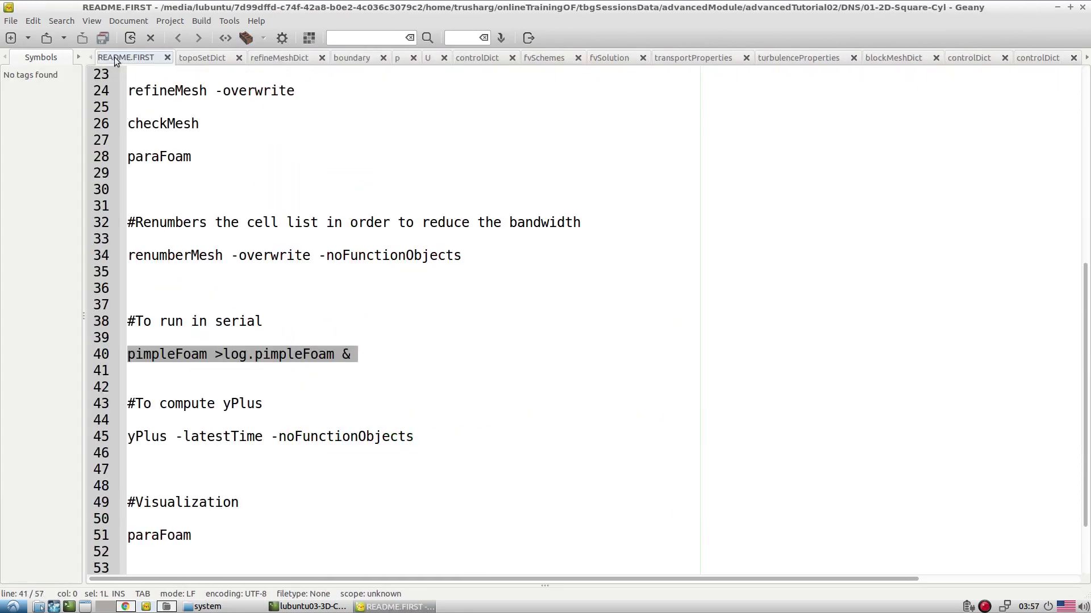
left_click_drag(216, 374, 217, 384)
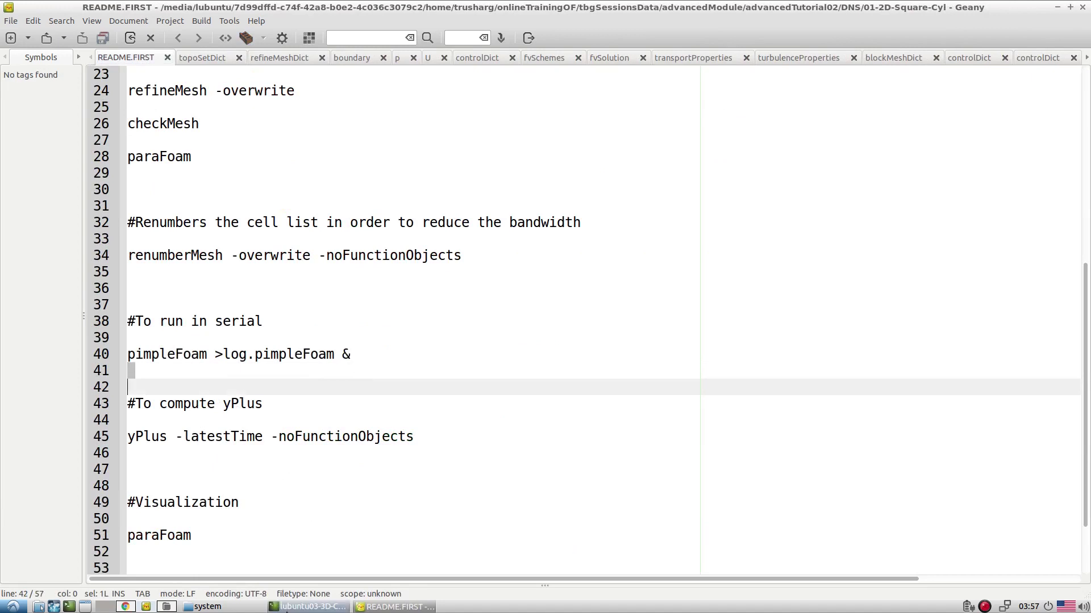
Start composing a parallel run command with mpirun -np 4 at the 03-3D-Cavity terminal prompt
left_click(305, 607)
type("./py")
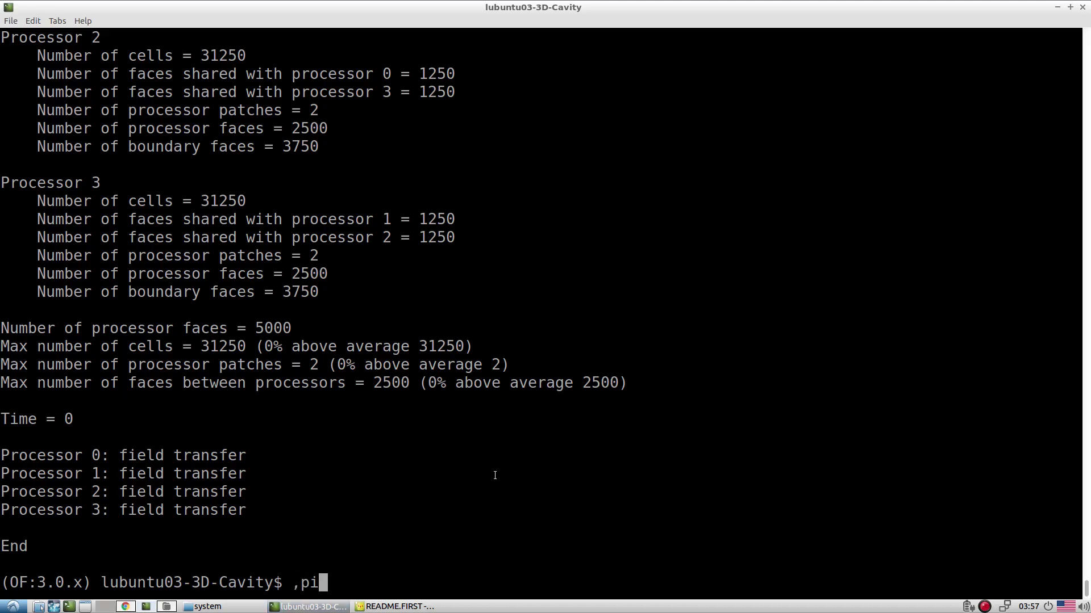
key("BackSpace")
key("BackSpace")
key("BackSpace")
key("BackSpace")
type("mpirun -np 4")
Check the top-level numberOfSubdomains in the 03-3D-Cavity decomposeParDict against the mpirun process count
key("alt+Tab")
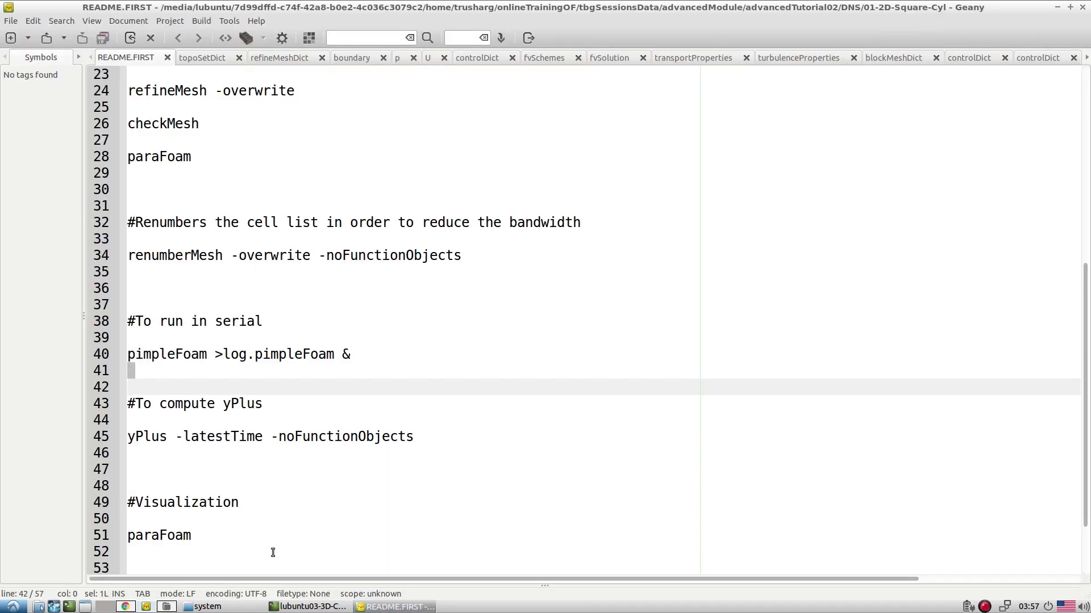
left_click(1087, 58)
left_click(1086, 58)
left_click(1086, 57)
left_click(1086, 57)
left_click(1086, 57)
left_click(1086, 57)
left_click(1086, 57)
left_click(1086, 57)
left_click(1086, 57)
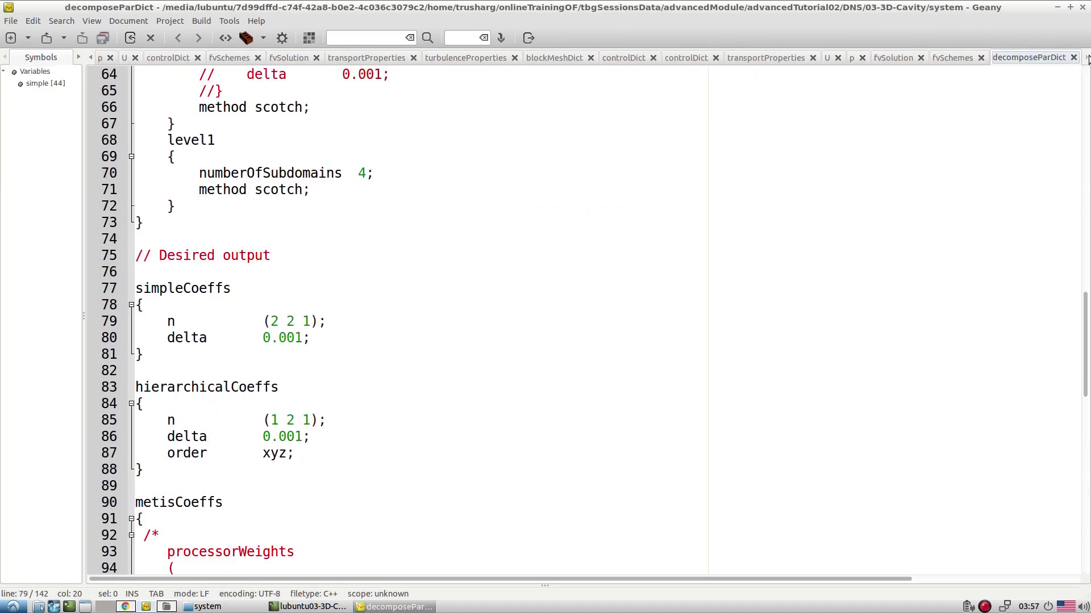
scroll(406, 170, "up", 20)
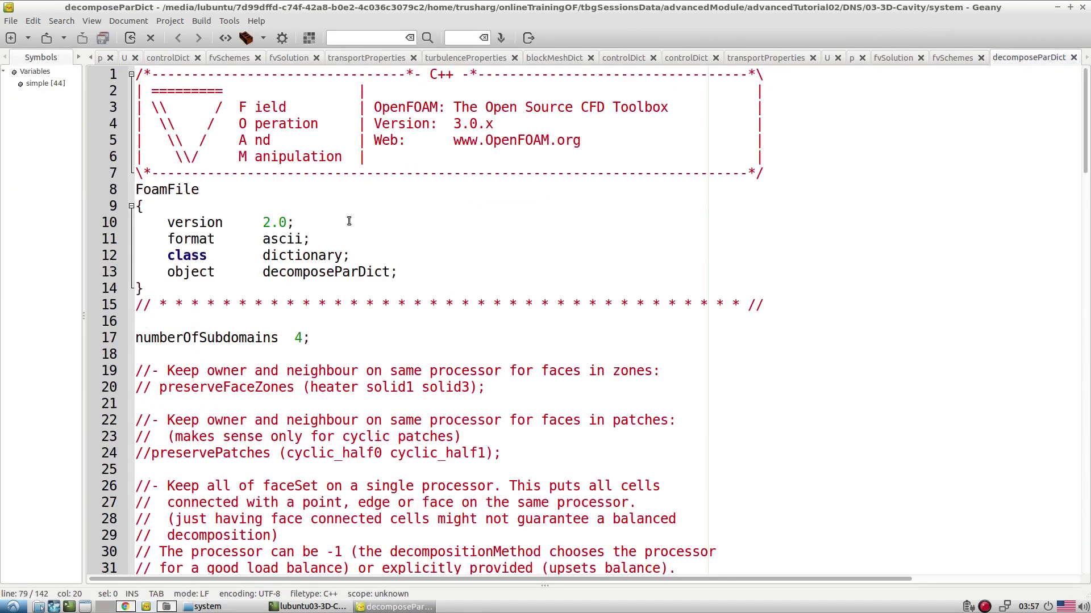
left_click(303, 337)
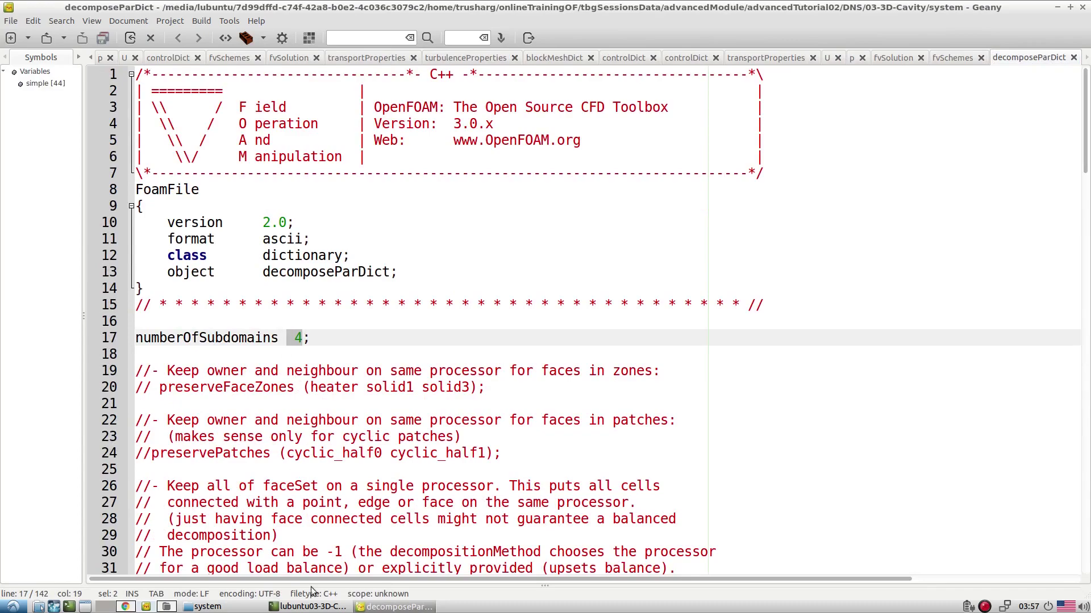
left_click(334, 608)
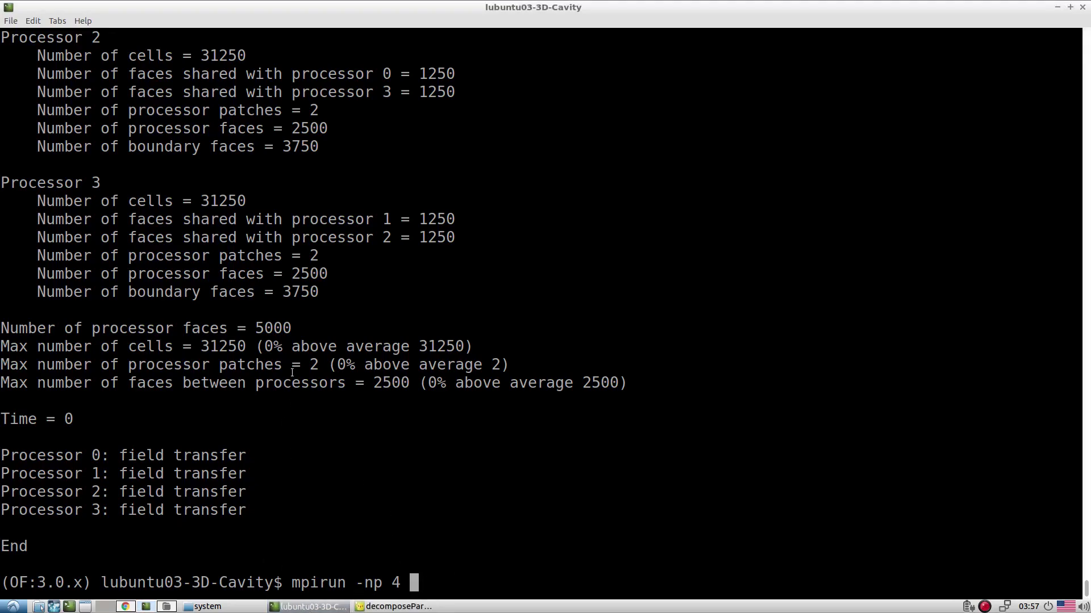
Copy the pimpleFoam name from README.FIRST, discard the unfinished mpirun command, and run pimpleFoam -help in the terminal
left_click(393, 606)
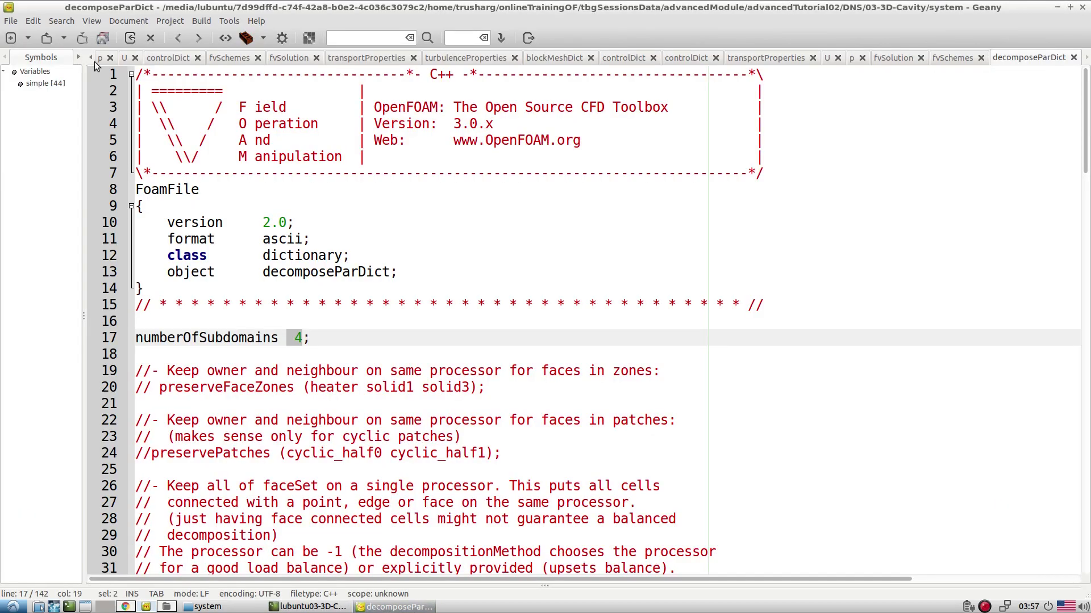
scroll(98, 59, "up", 15)
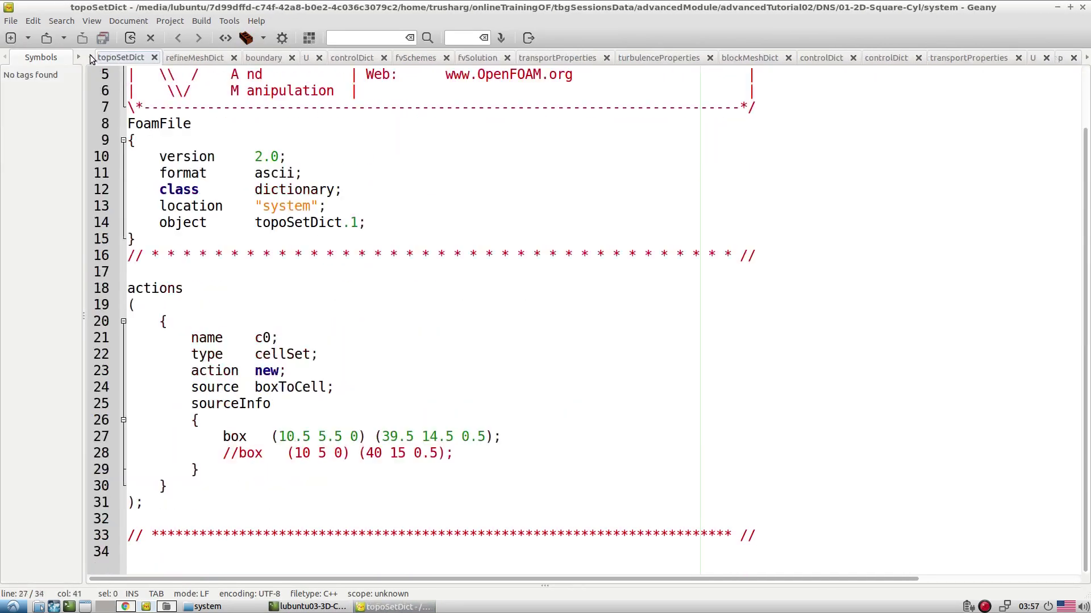
scroll(90, 55, "up", 1)
left_click_drag(356, 356, 126, 355)
double_click(161, 359)
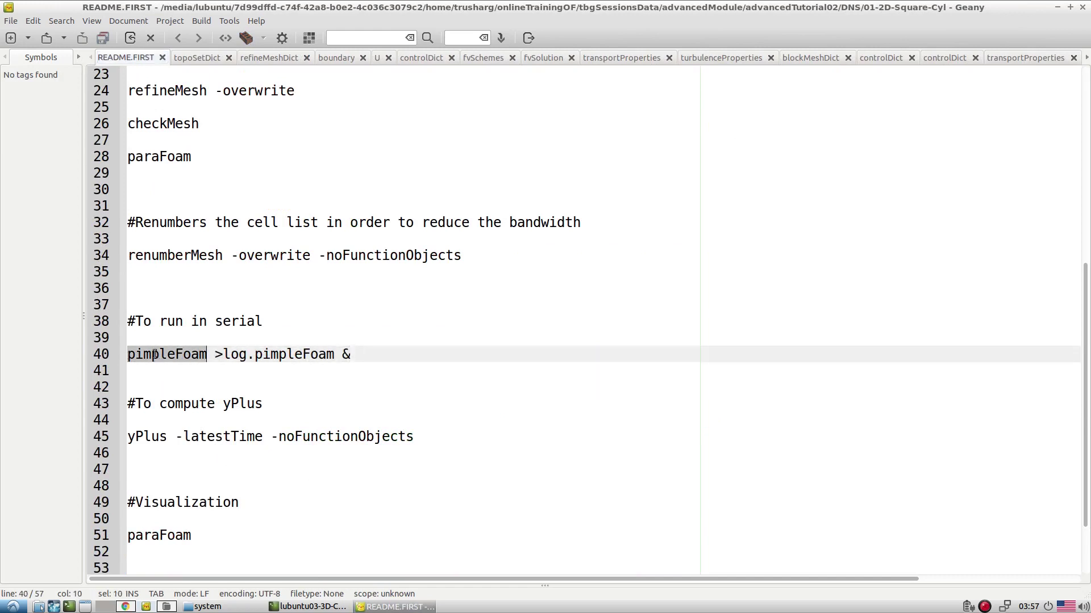
left_click(307, 607)
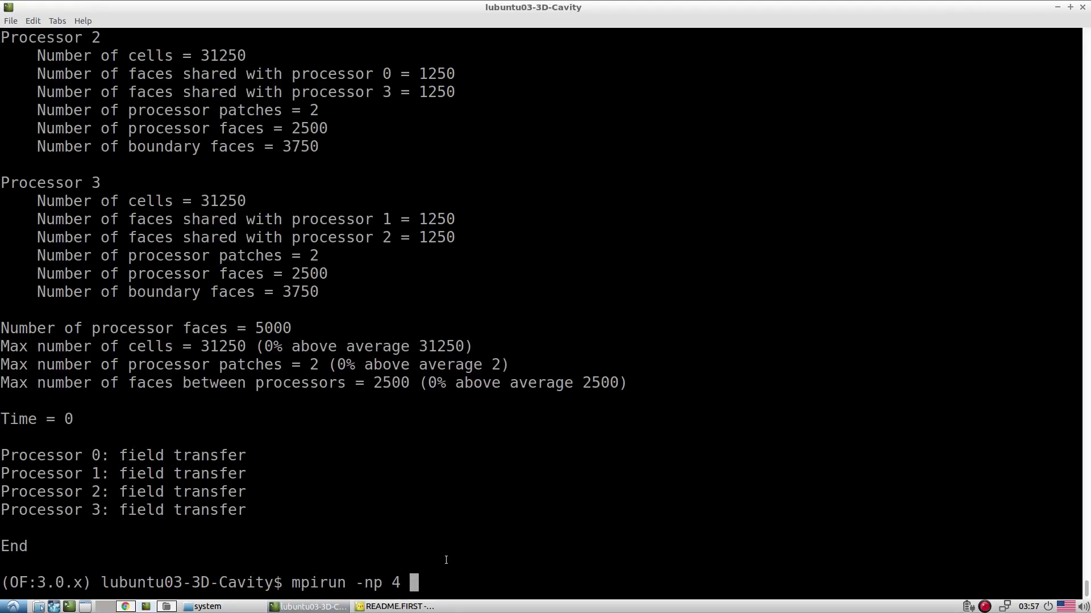
key("ctrl+c")
middle_click(488, 541)
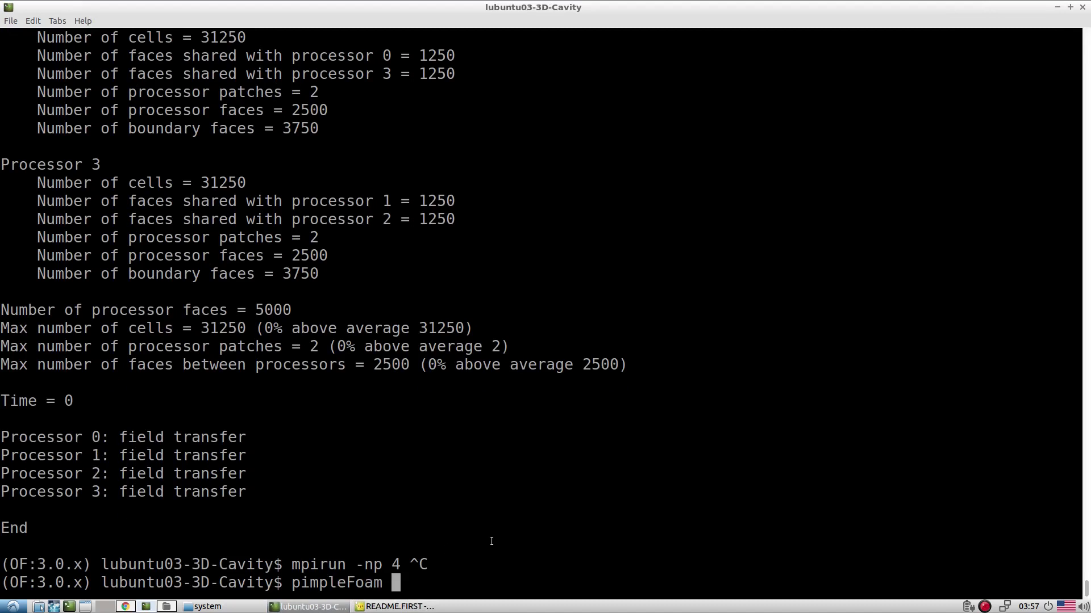
type("-help")
key("Return")
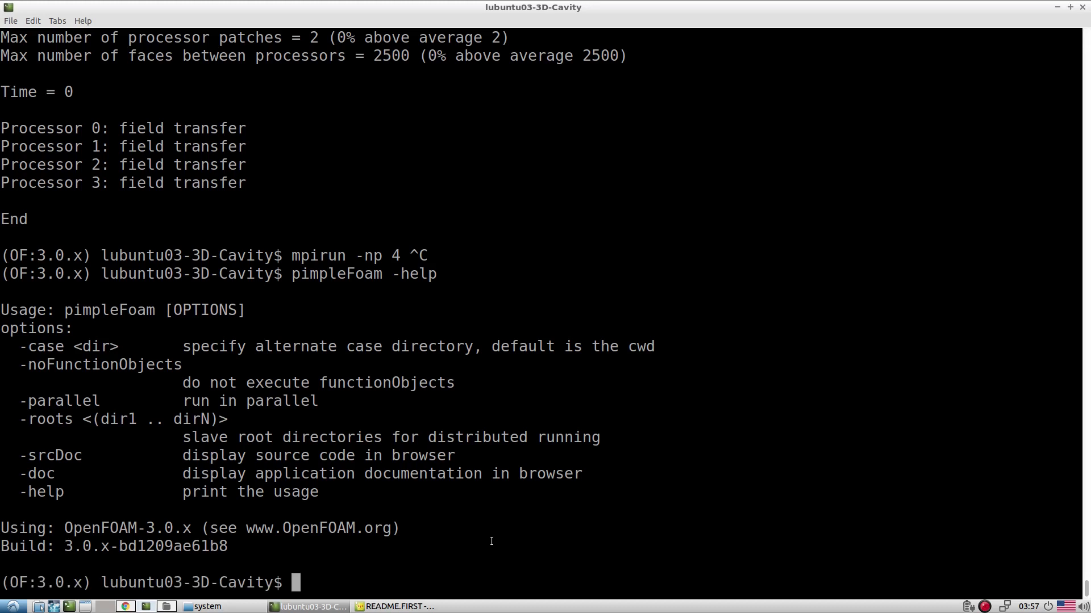
Compose the solver command pimpleFoam -parallel >log.pimpleFoam & using the -parallel option from the usage text
left_click_drag(99, 401, 15, 400)
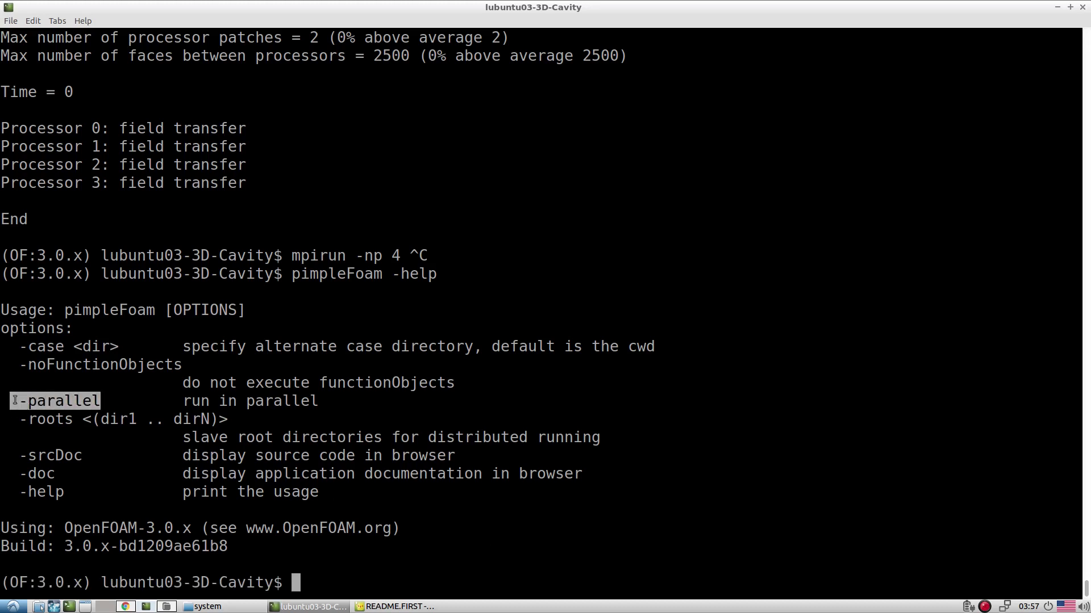
key("Up")
key("Up")
key("Down")
key("BackSpace")
key("BackSpace")
key("BackSpace")
key("BackSpace")
key("BackSpace")
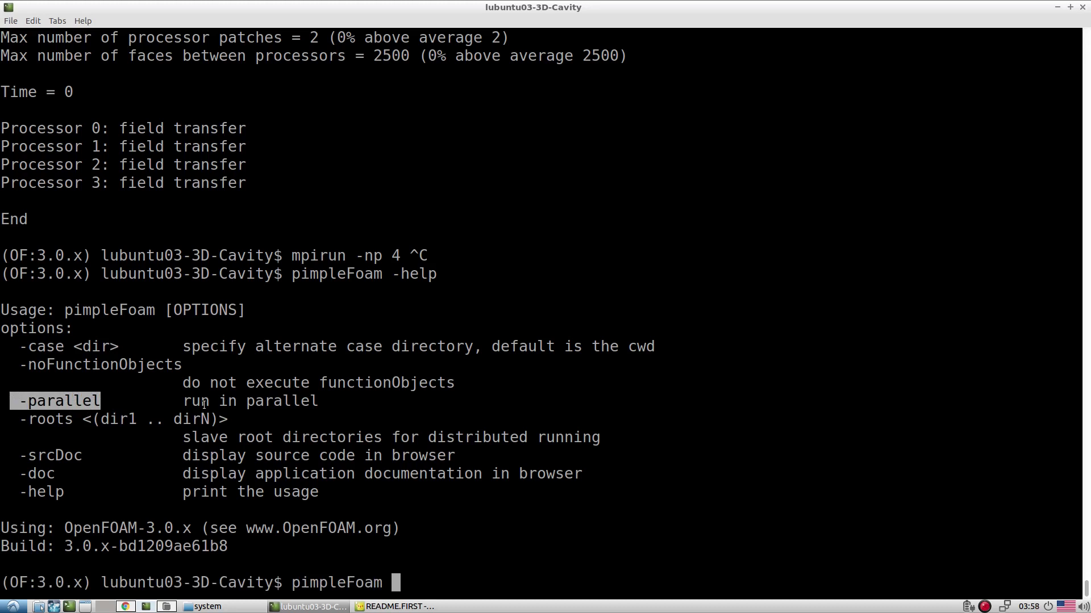
middle_click(372, 417)
type(">lo")
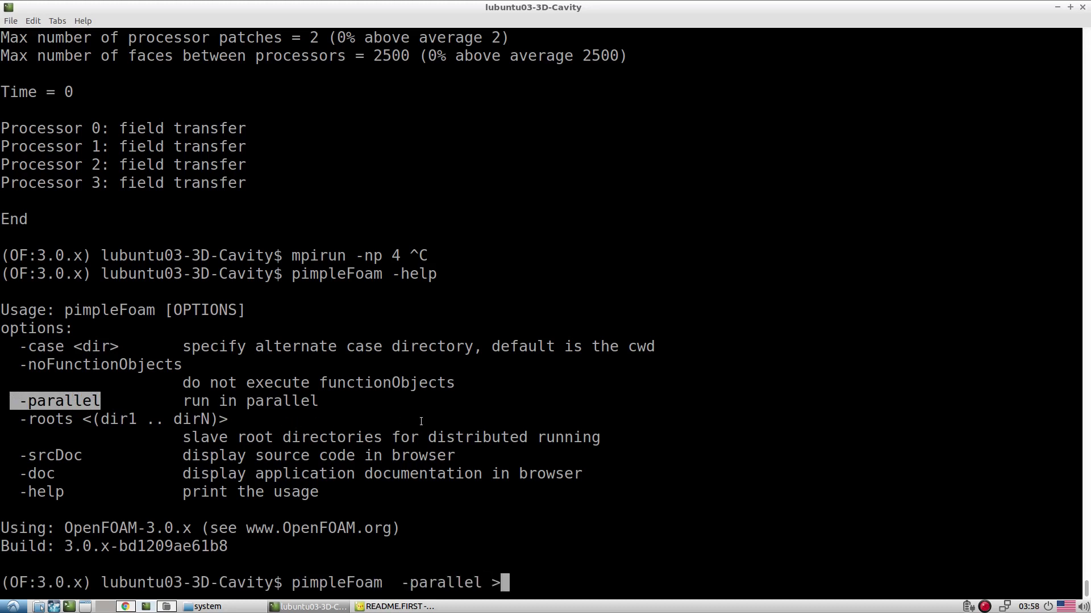
type("g.")
double_click(350, 585)
middle_click(610, 562)
double_click(609, 559)
type("&")
Prefix the solver command with mpirun -np 4 and launch the parallel background run
key("Left")
key("Left")
key("Left")
key("Left")
key("Left")
key("Left")
key("Left")
key("Left")
key("Left")
key("Left")
key("Left")
key("Left")
key("Left")
key("Left")
key("Left")
key("Left")
key("Left")
key("Left")
key("Left")
key("Left")
key("Left")
type("mpirun -")
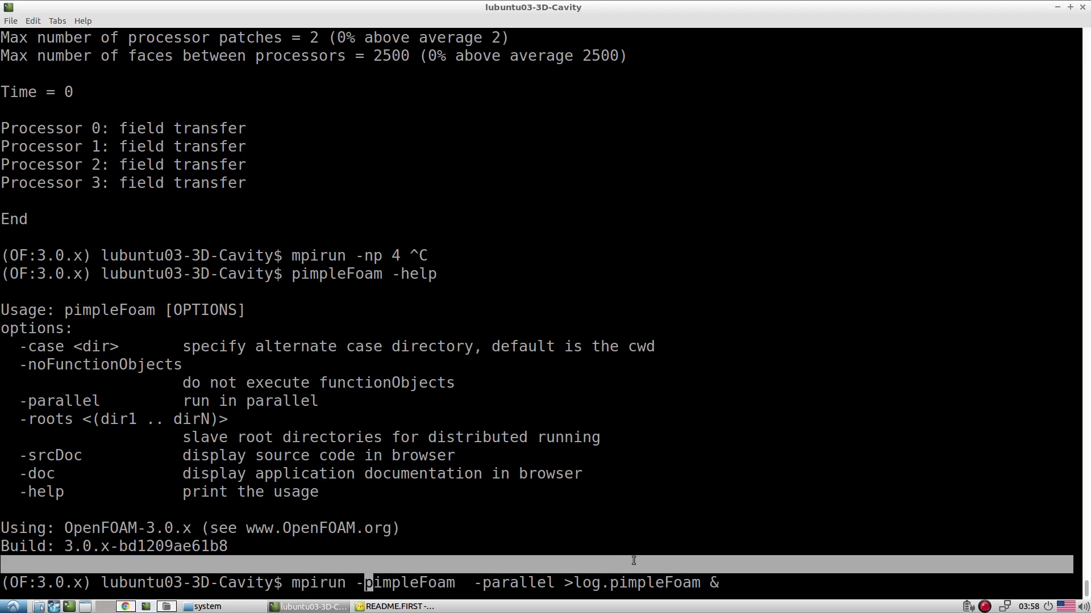
type("np 4")
key("Return")
Follow log.pimpleFoam with tailf to examine the solver's progress, and stop following it
type("tailf log.pimpleFoam")
key("Return")
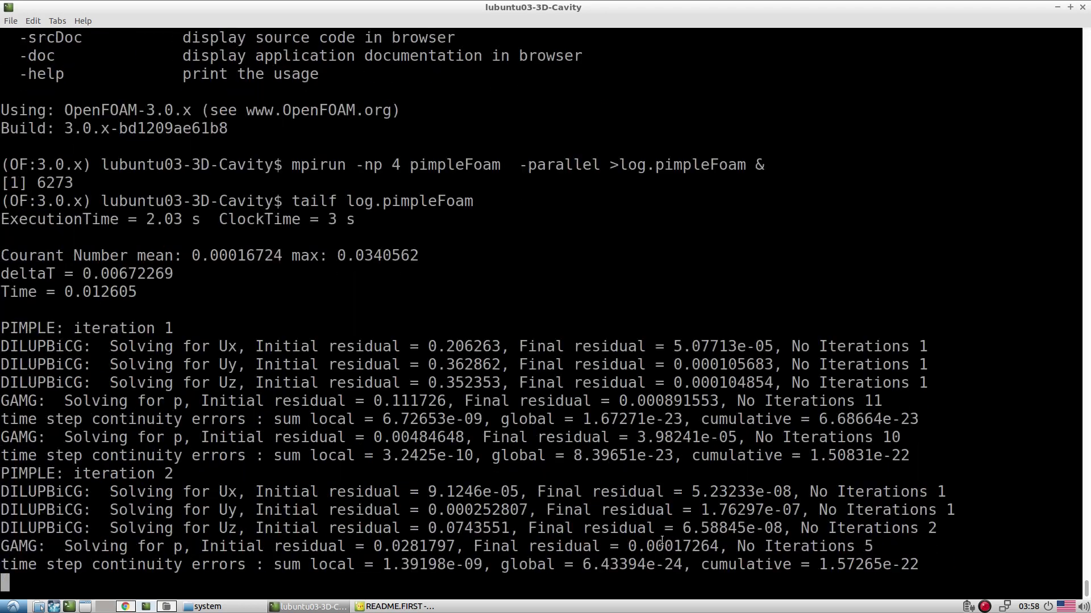
key("ctrl+c")
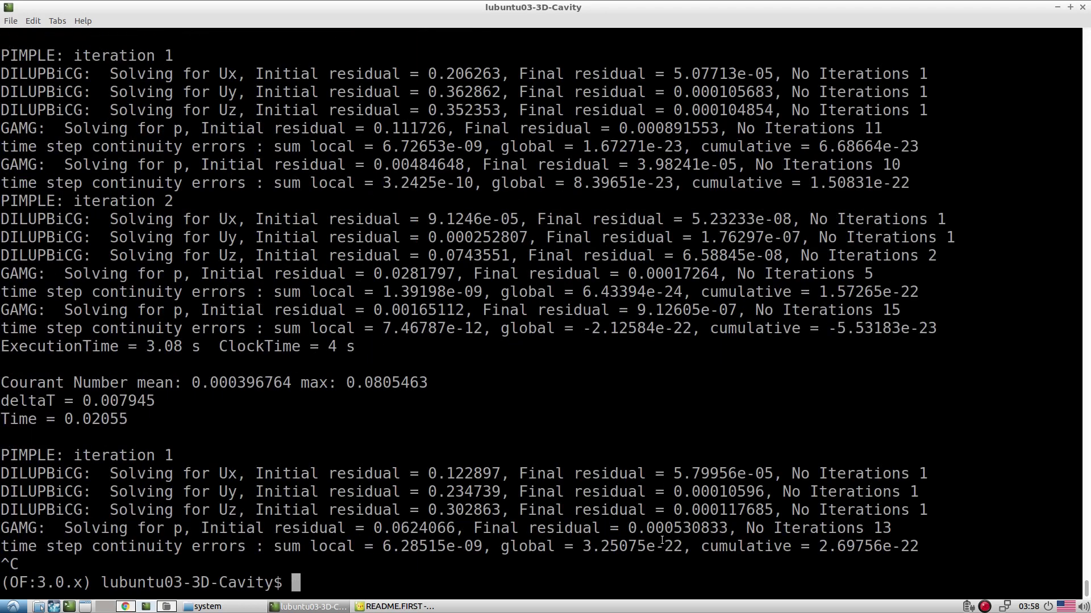
Examine the running pimpleFoam processes in top and quit it
type("top")
key("Return")
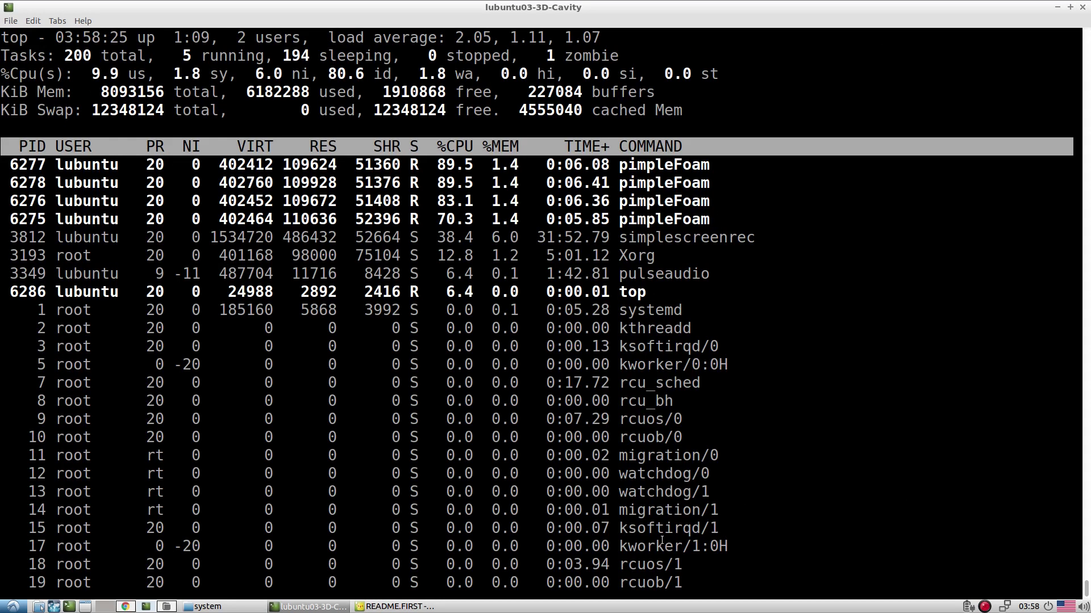
left_click_drag(717, 221, 2, 170)
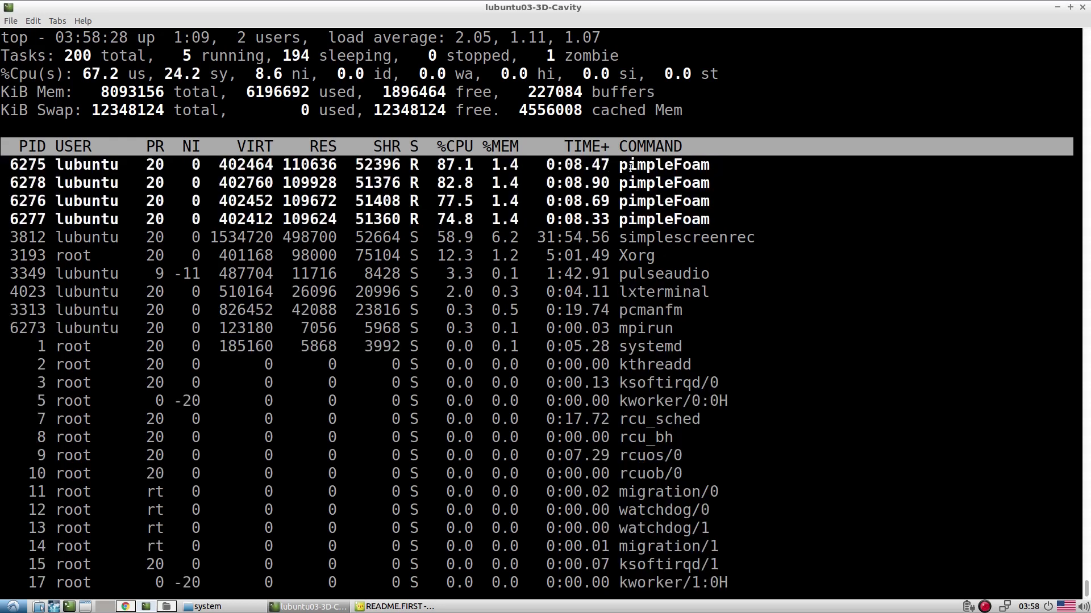
double_click(633, 165)
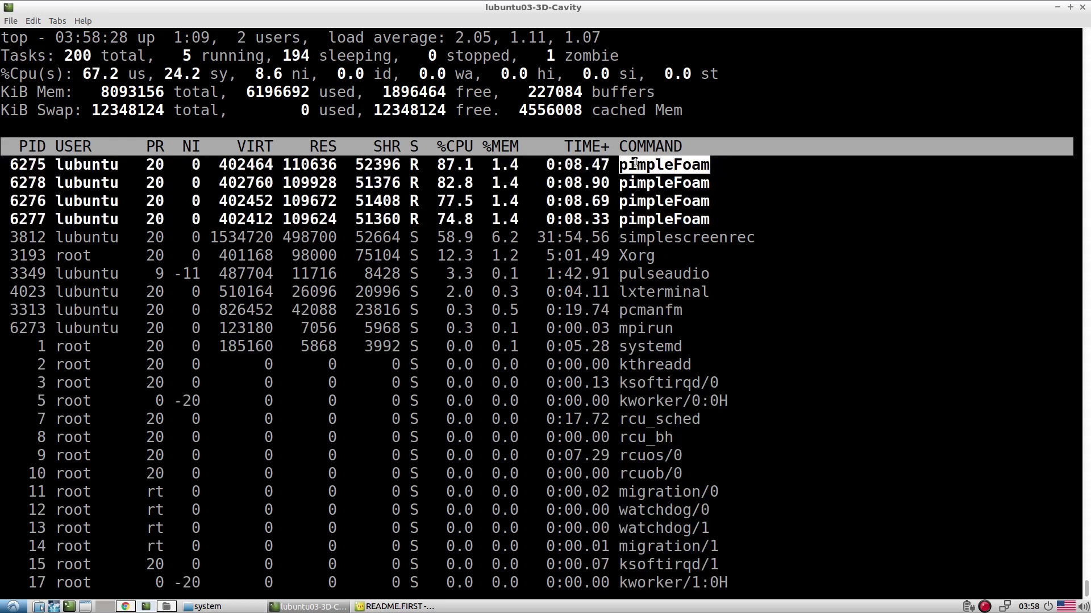
double_click(656, 183)
left_click_drag(710, 219, 227, 165)
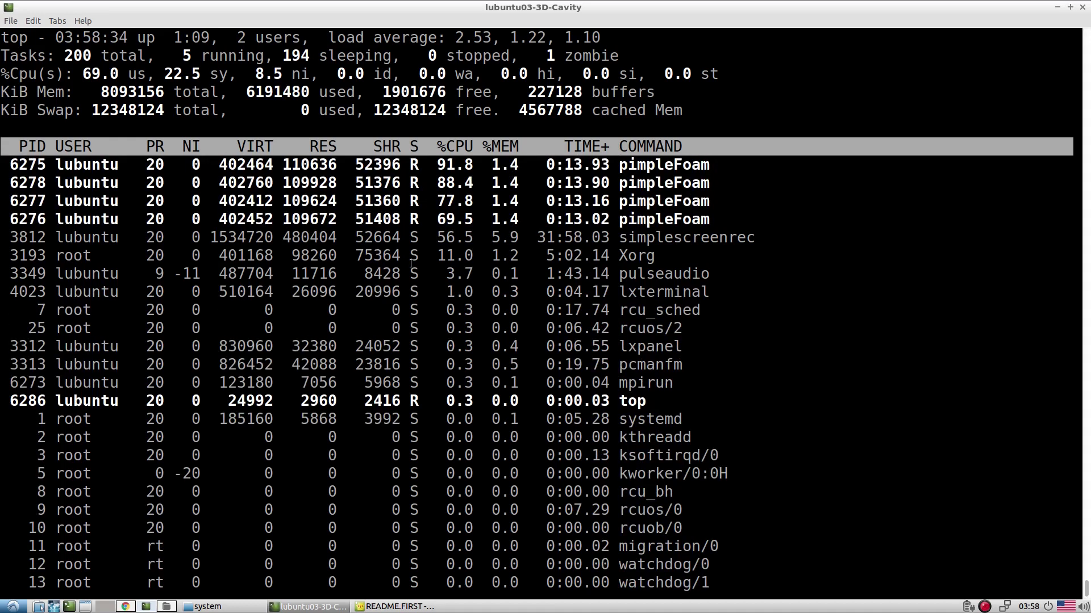
type("q")
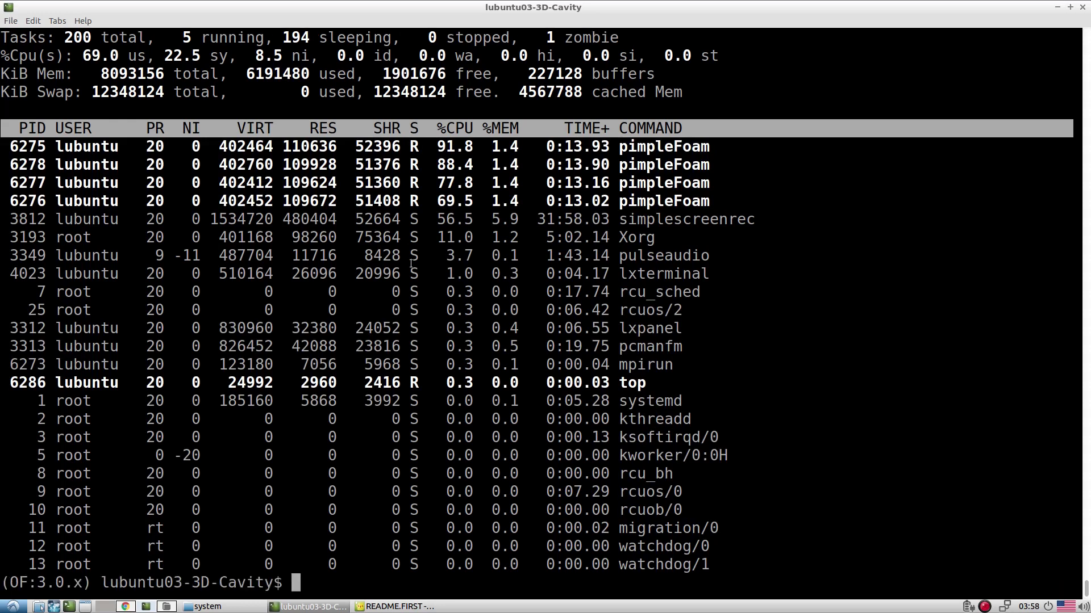
Recall the mpirun command from the history, examine its -parallel option, and return to an empty prompt
type("tailf log.pimpleFoam")
key("Up")
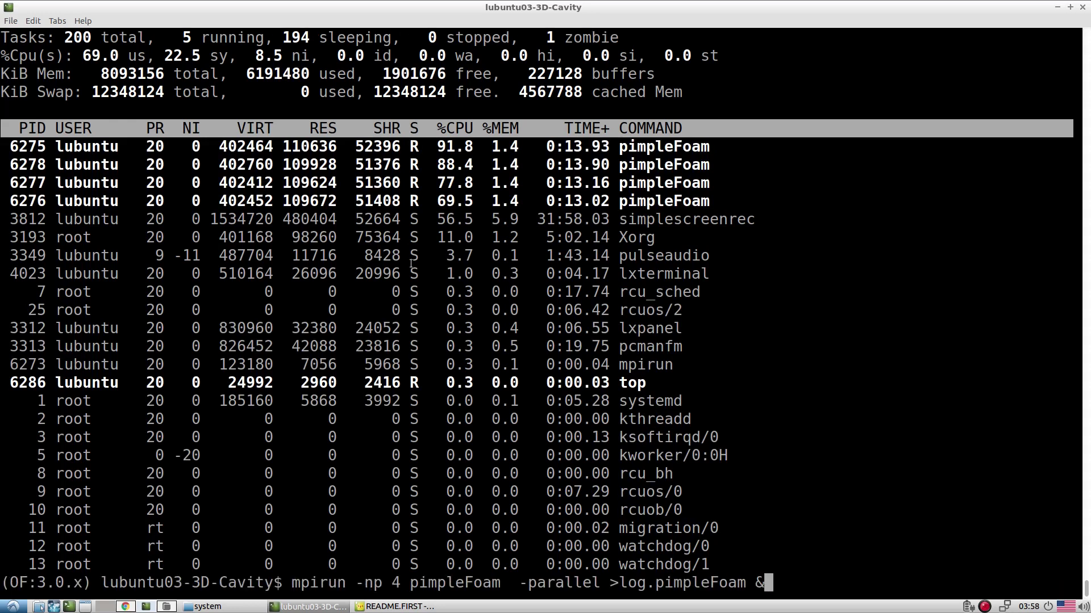
left_click_drag(524, 586, 597, 577)
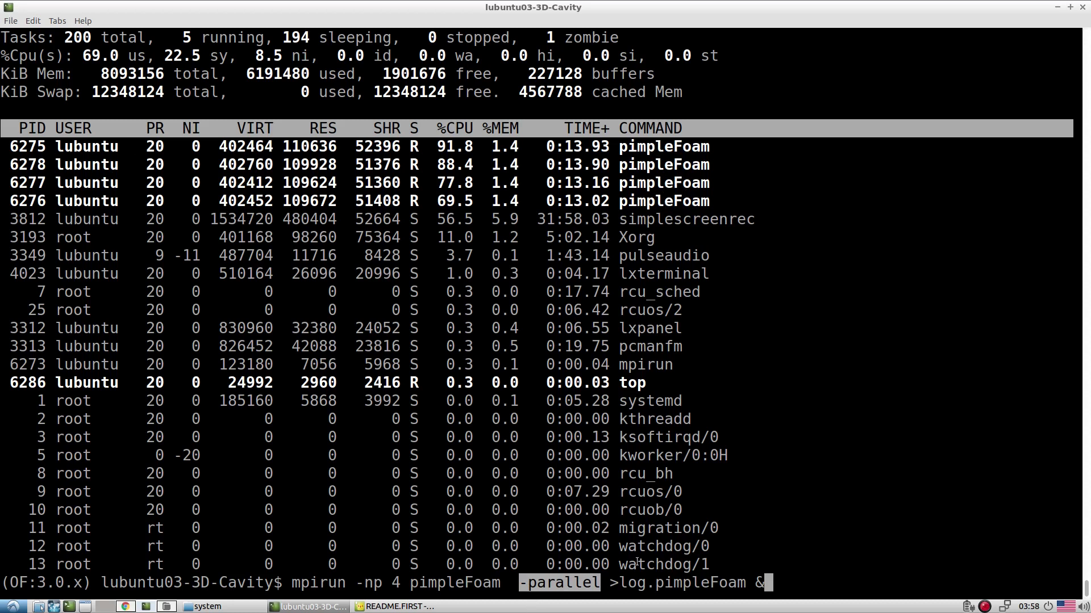
left_click(511, 590)
triple_click(522, 587)
left_click(526, 588)
left_click_drag(519, 584, 609, 584)
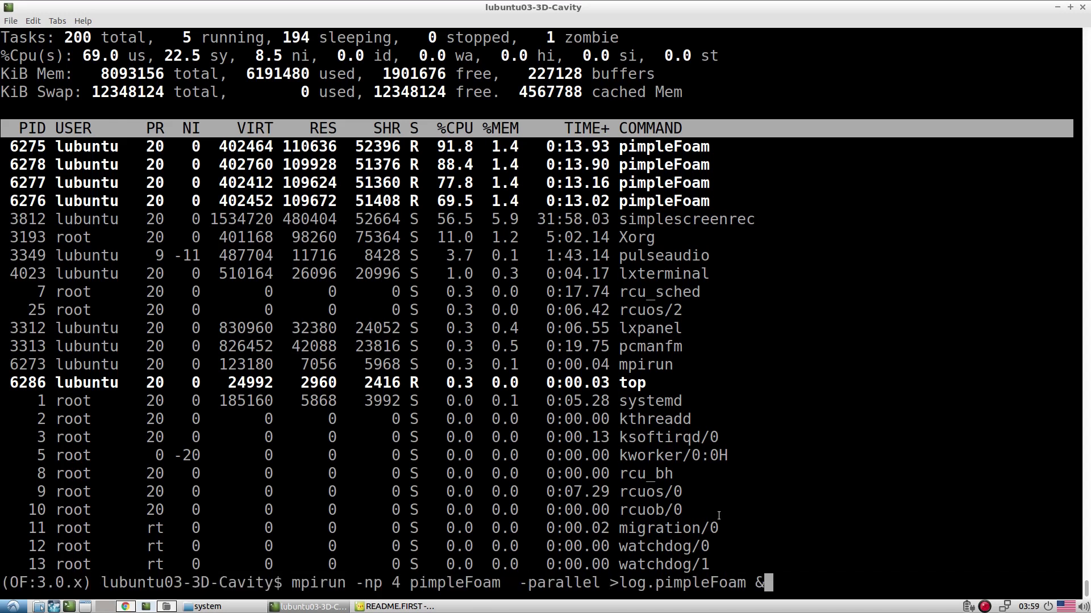
key("Up")
key("Down")
key("Down")
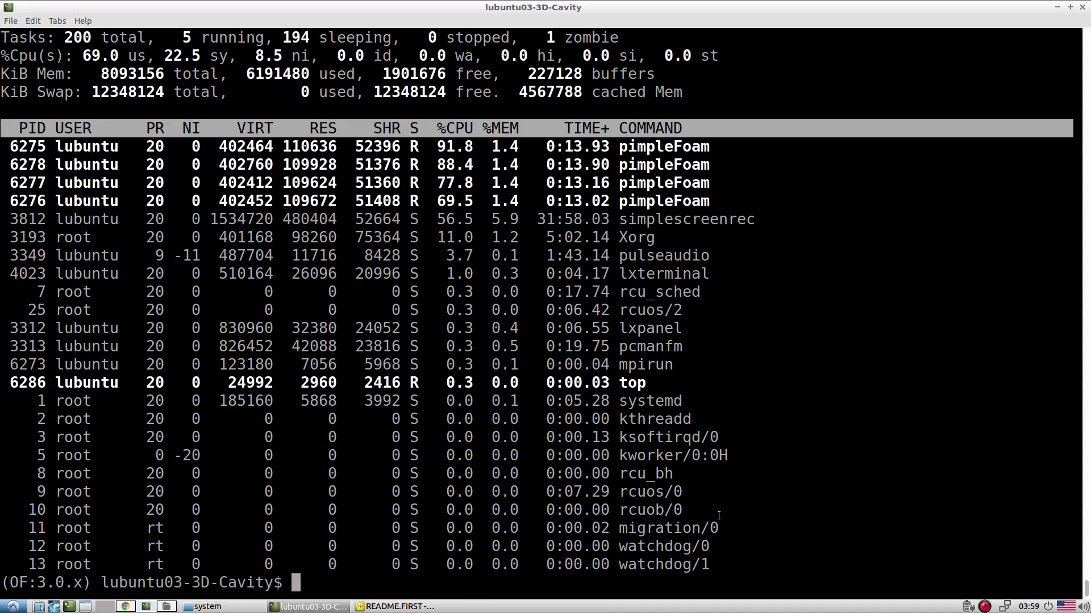
Bring the background mpirun job to the foreground with fg and terminate it
type("fg")
key("Return")
key("ctrl+c")
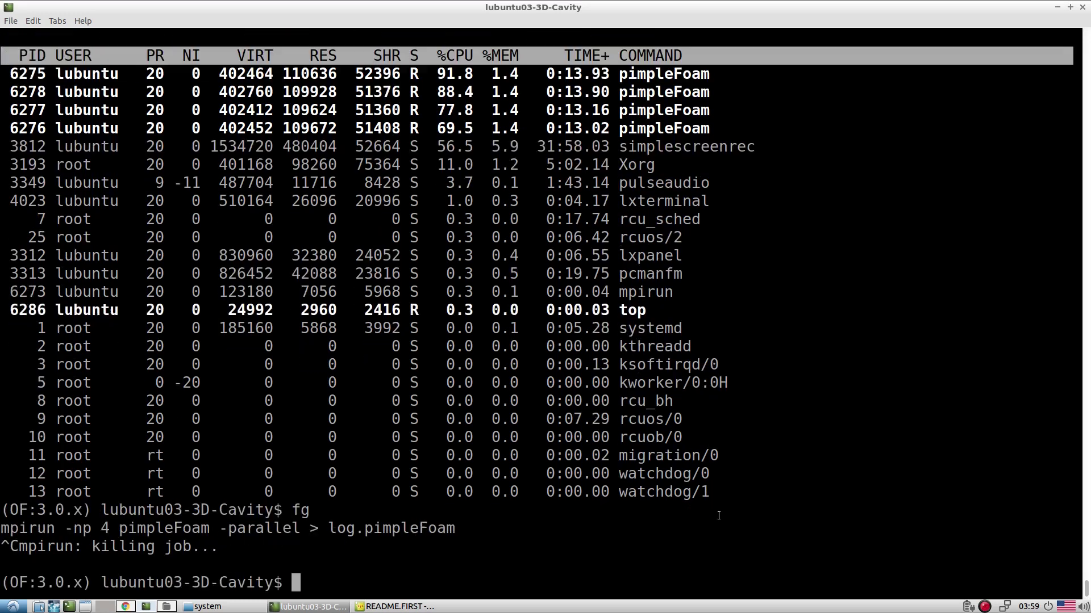
Check in top whether any pimpleFoam processes are still running, and quit it
key("Return")
type("top")
key("Return")
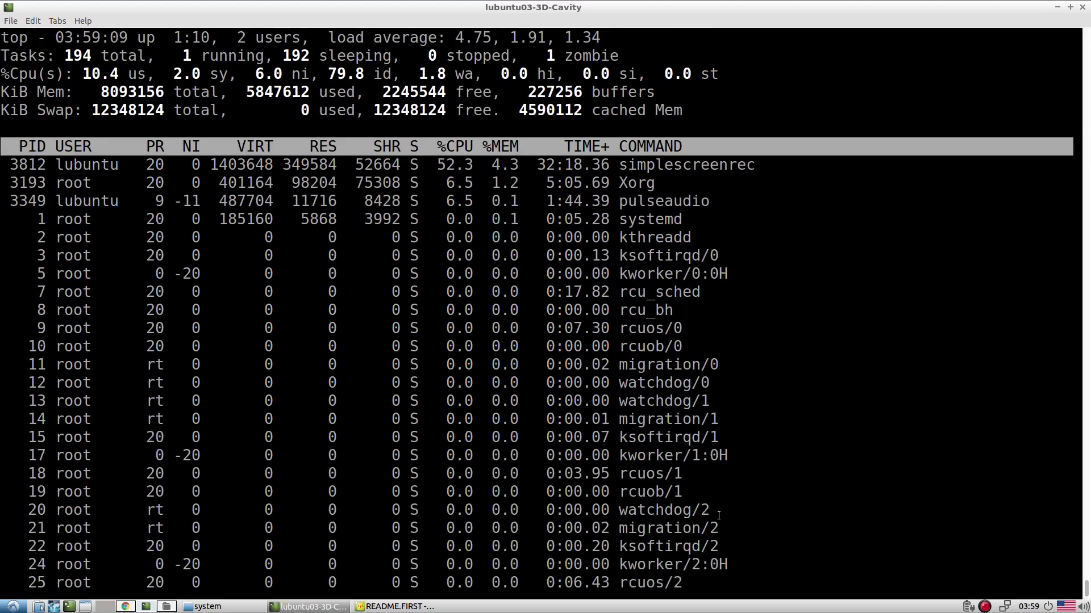
key("q")
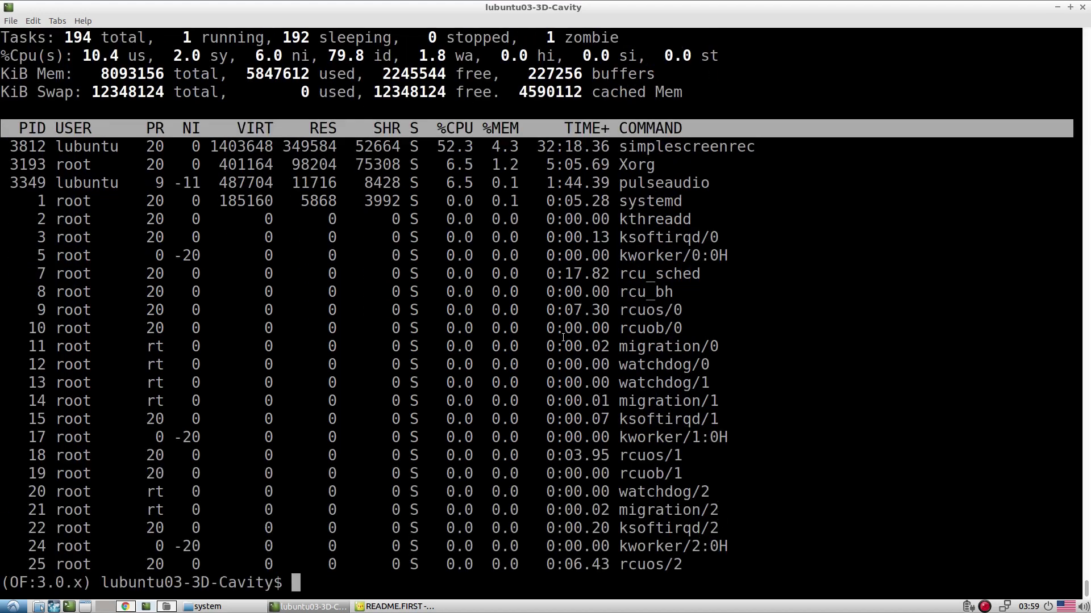
Switch to the file manager and go up from the system folder to the DNS folder
left_click(205, 607)
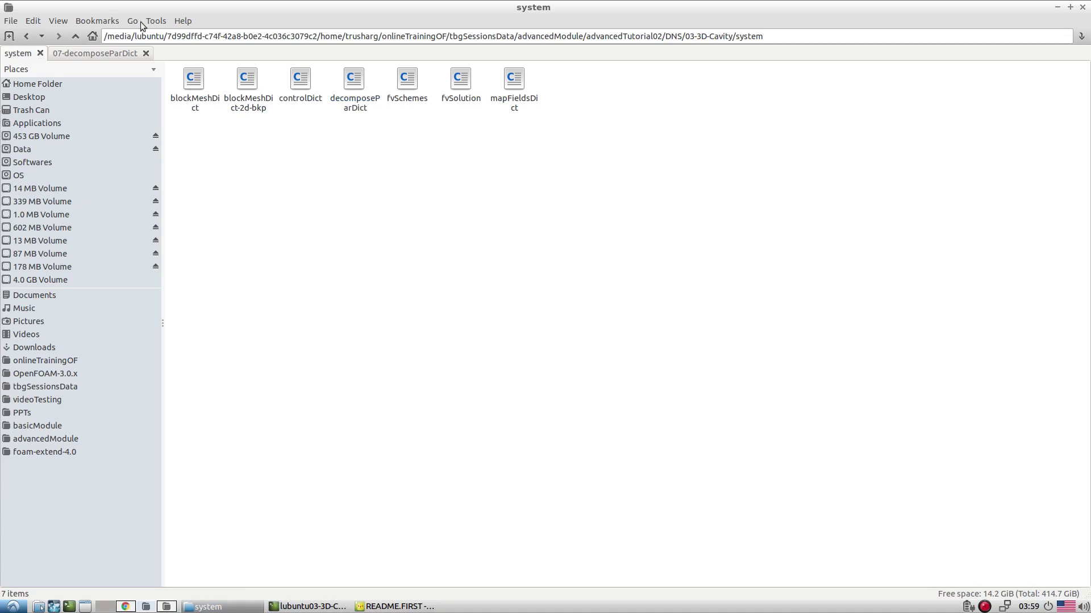
left_click(75, 37)
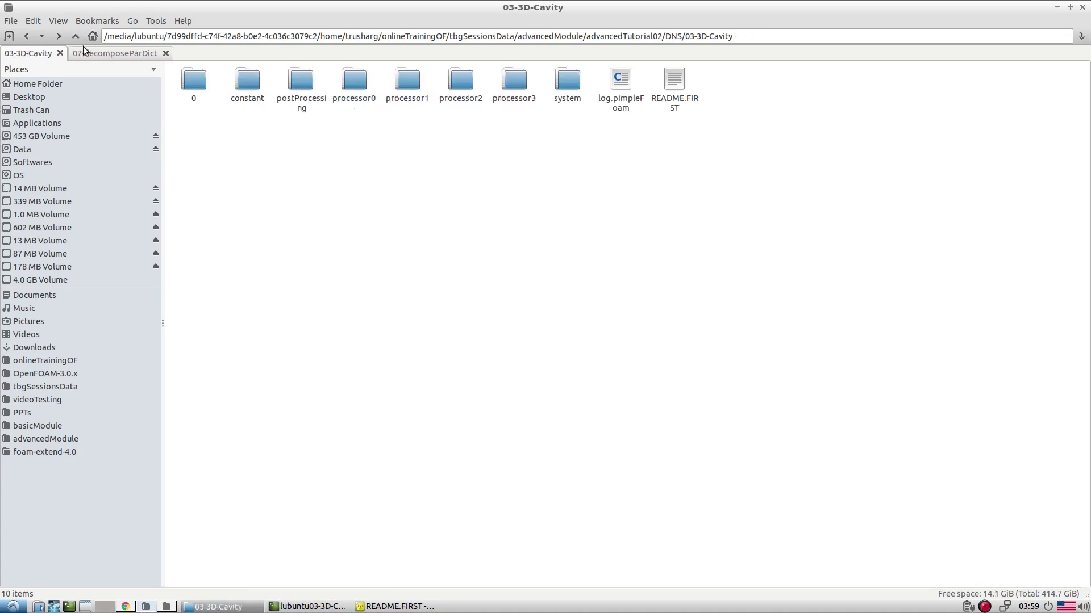
left_click(75, 36)
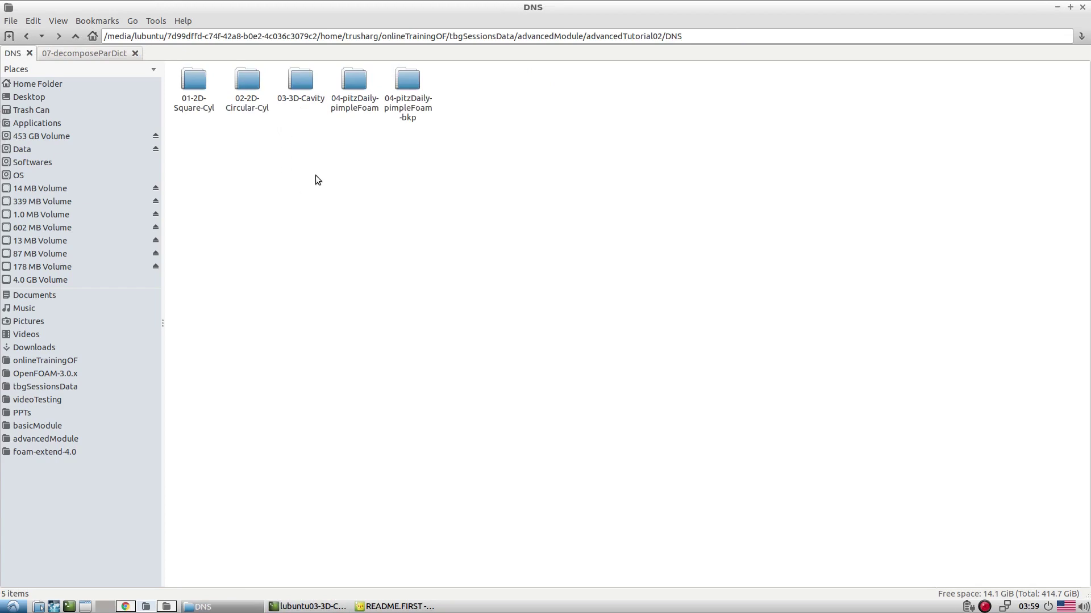
left_click(301, 98)
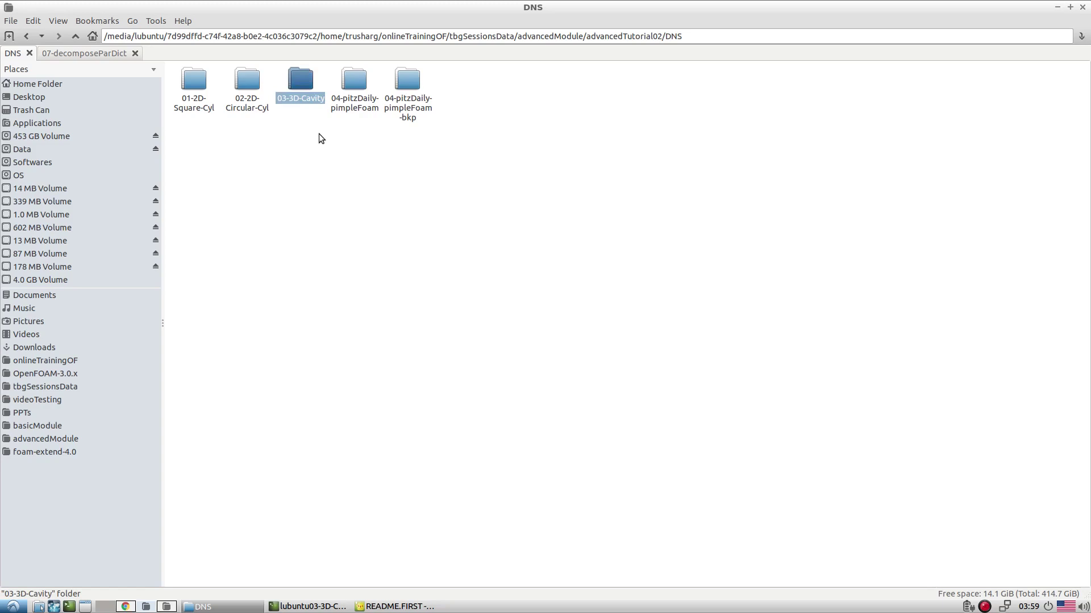
left_click(341, 149)
left_click(302, 90)
left_click(329, 302)
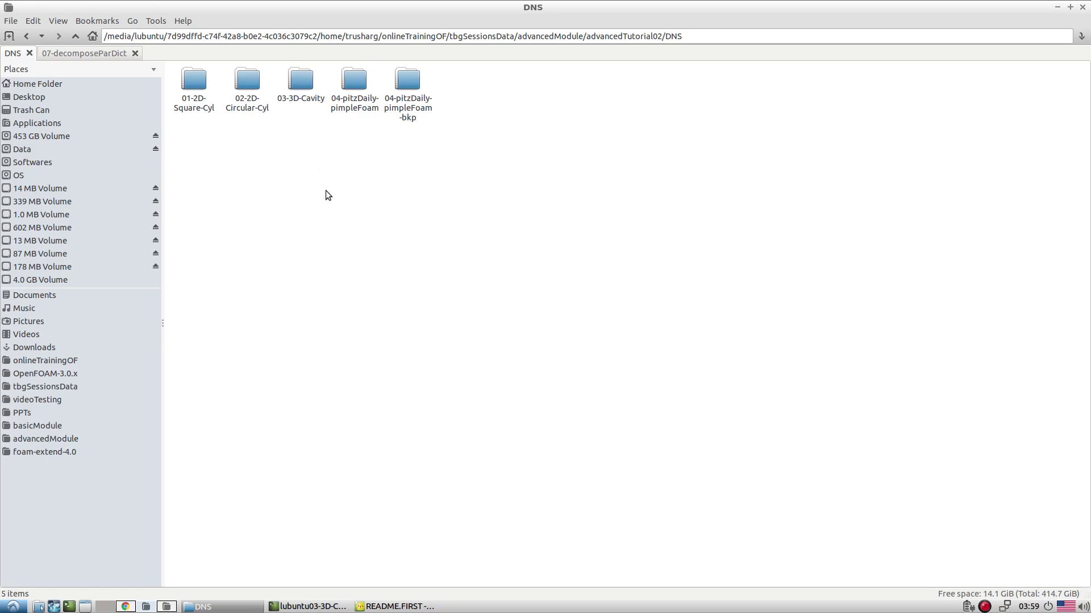
left_click(295, 100)
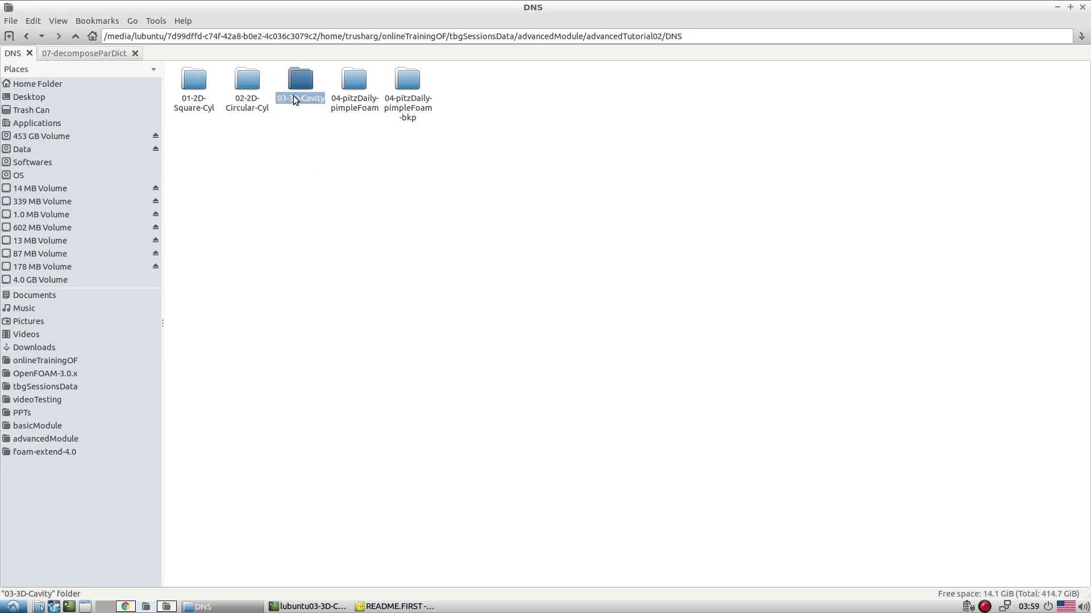
left_click(339, 219)
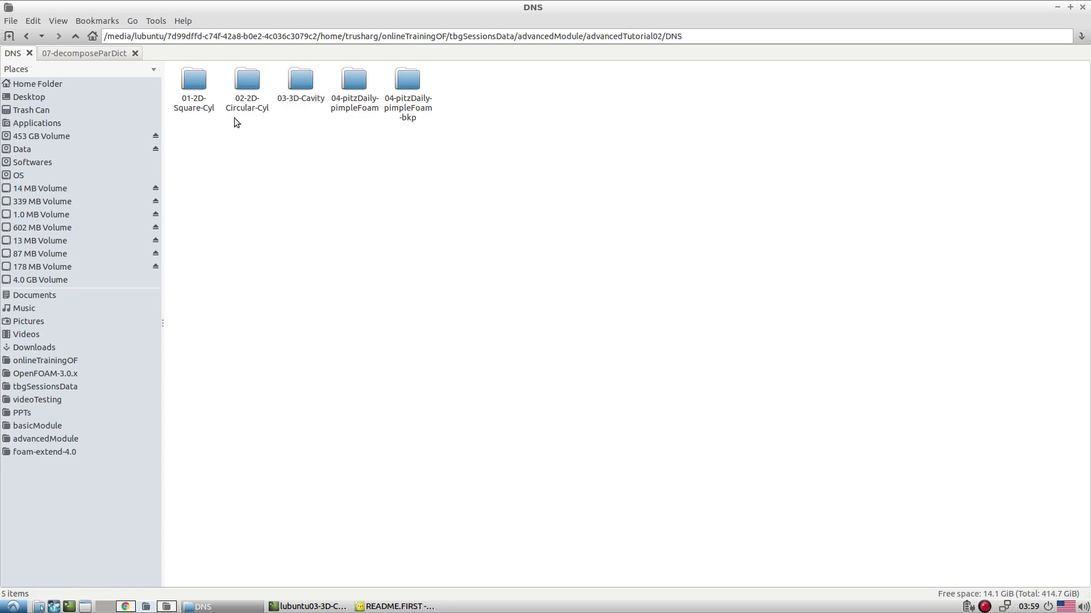
left_click(303, 104)
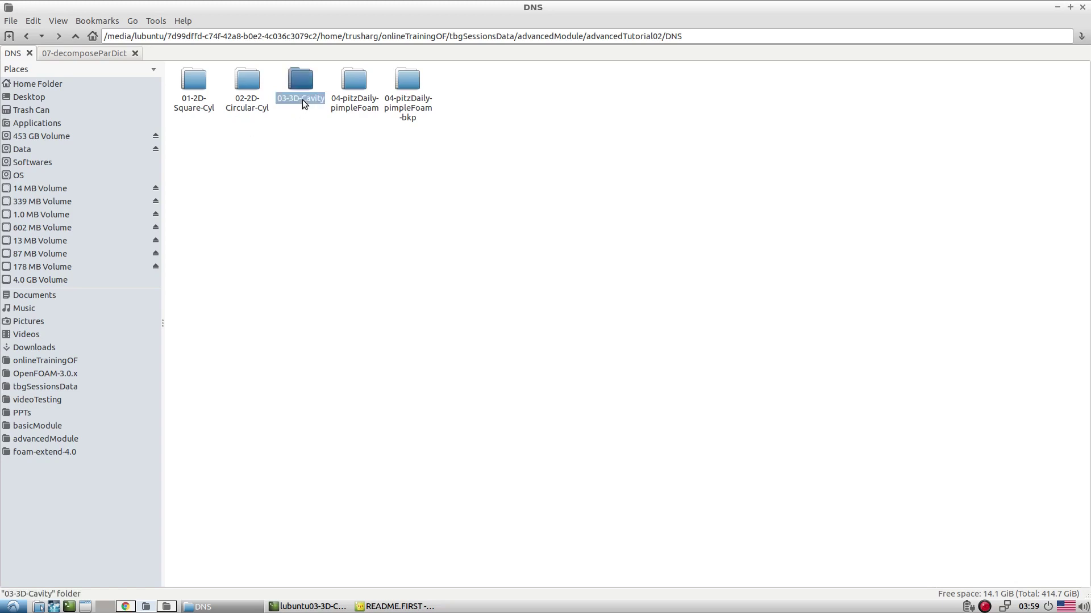
left_click(364, 214)
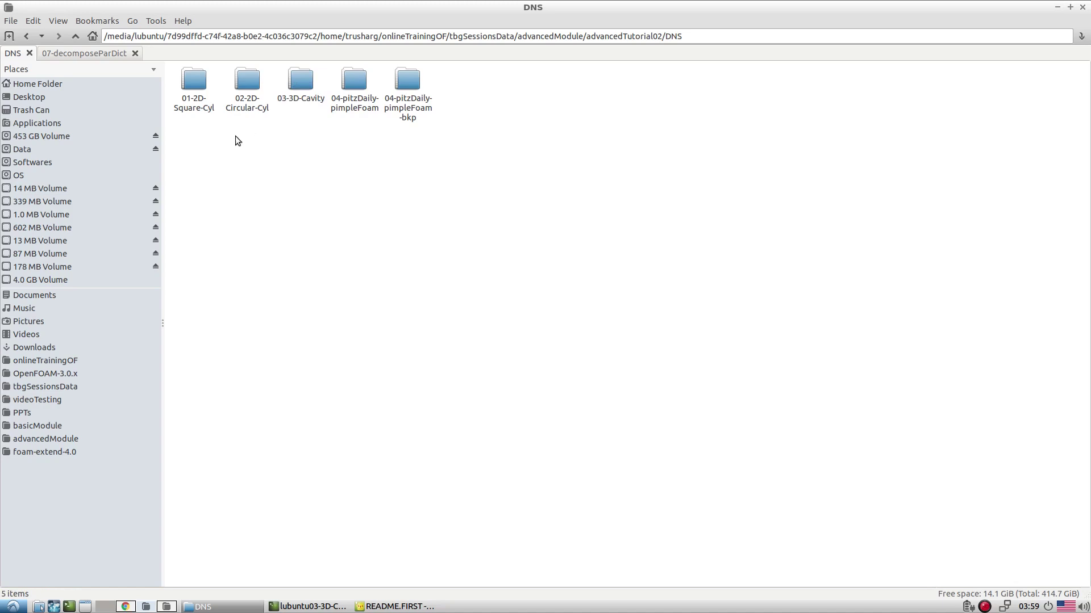
left_click(249, 108)
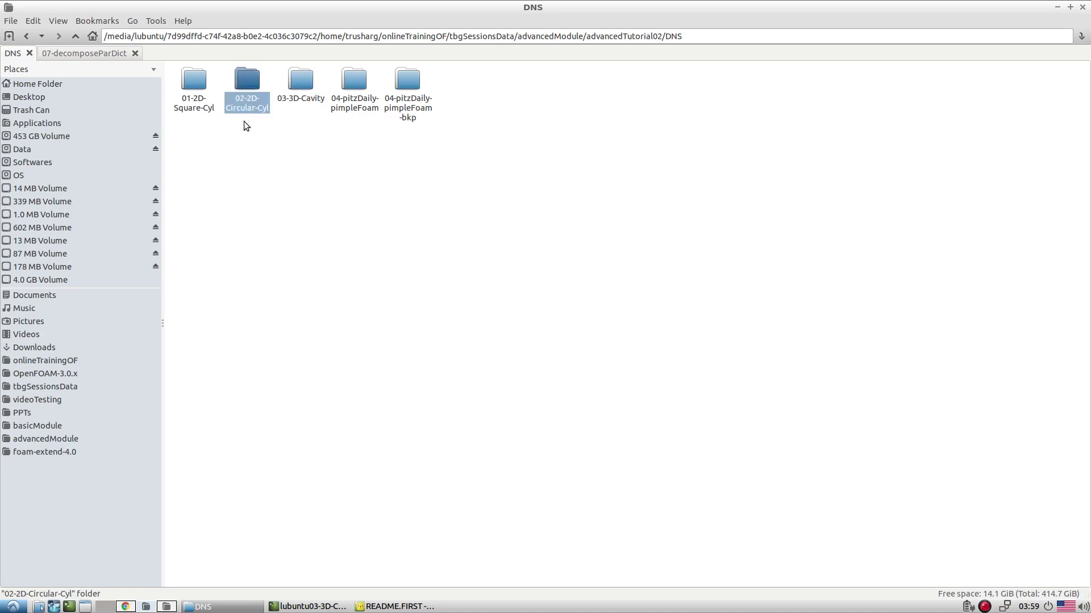
left_click(201, 112)
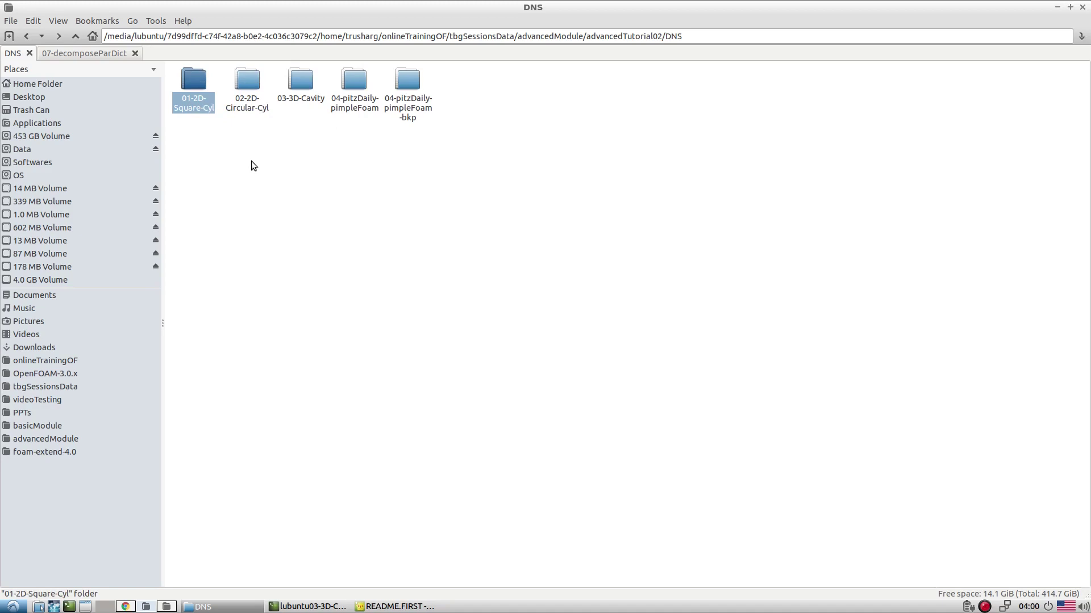
left_click(241, 103)
left_click(203, 107)
left_click(237, 106)
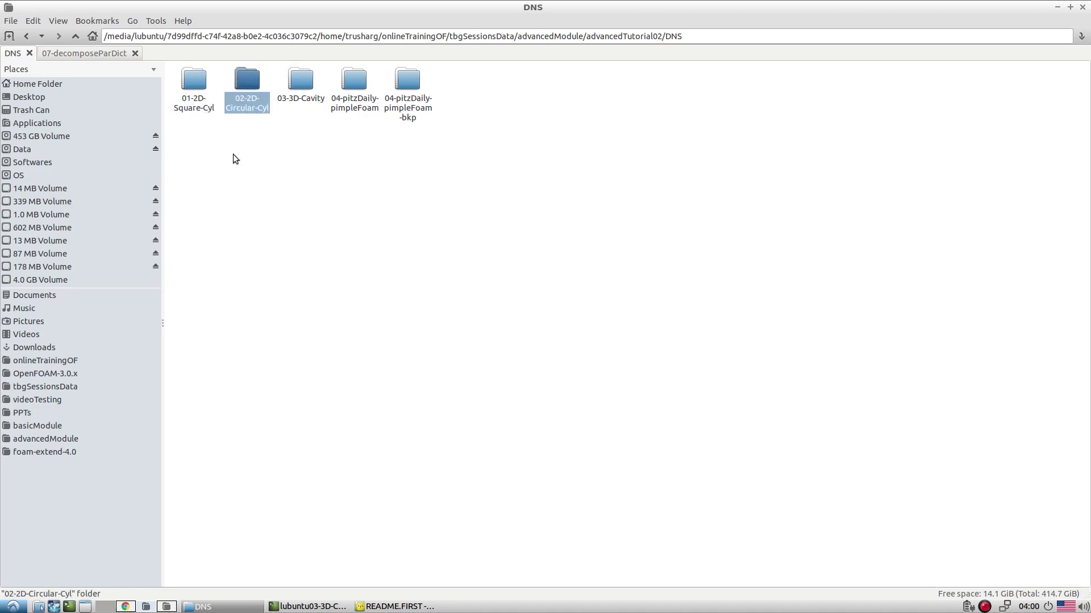
left_click(268, 176)
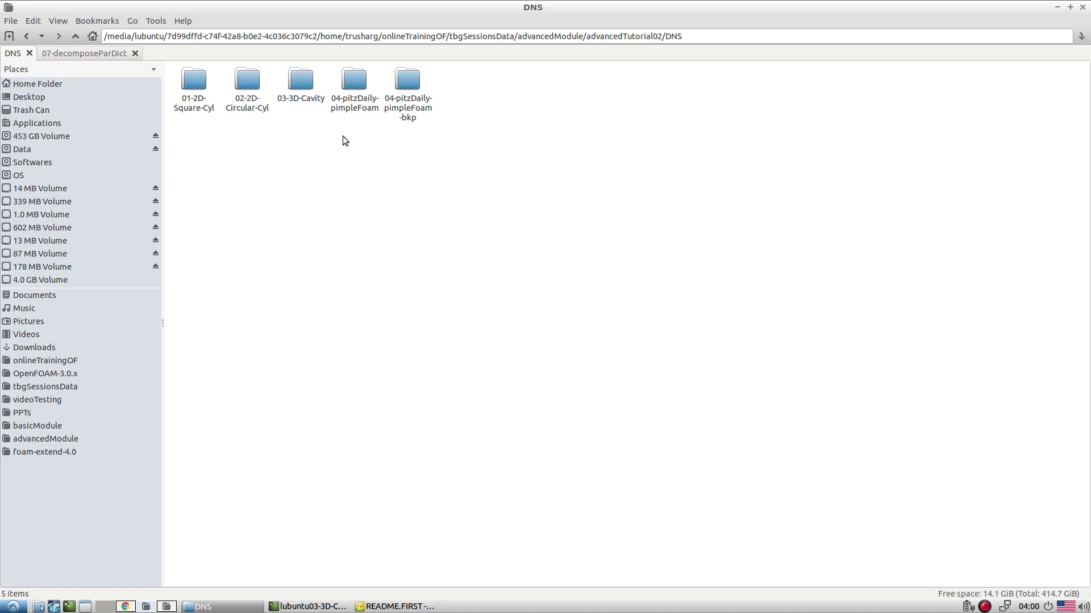
Examine the contents of the 04-pitzDaily-pimpleFoam case folder and return to the DNS folder
double_click(366, 113)
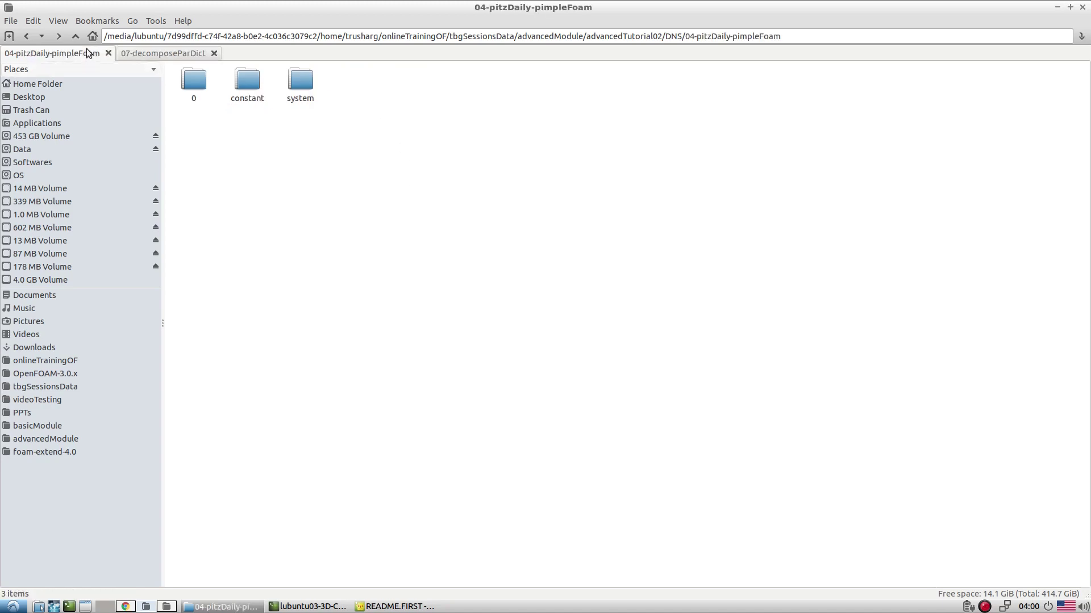
left_click(76, 37)
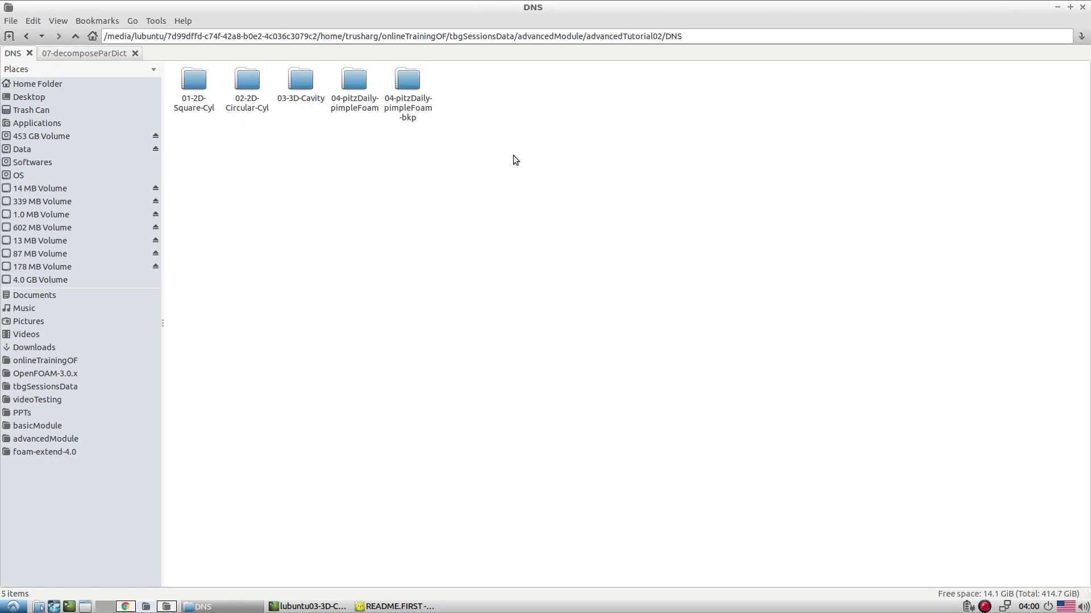
left_click(360, 112)
left_click(423, 172)
right_click(984, 606)
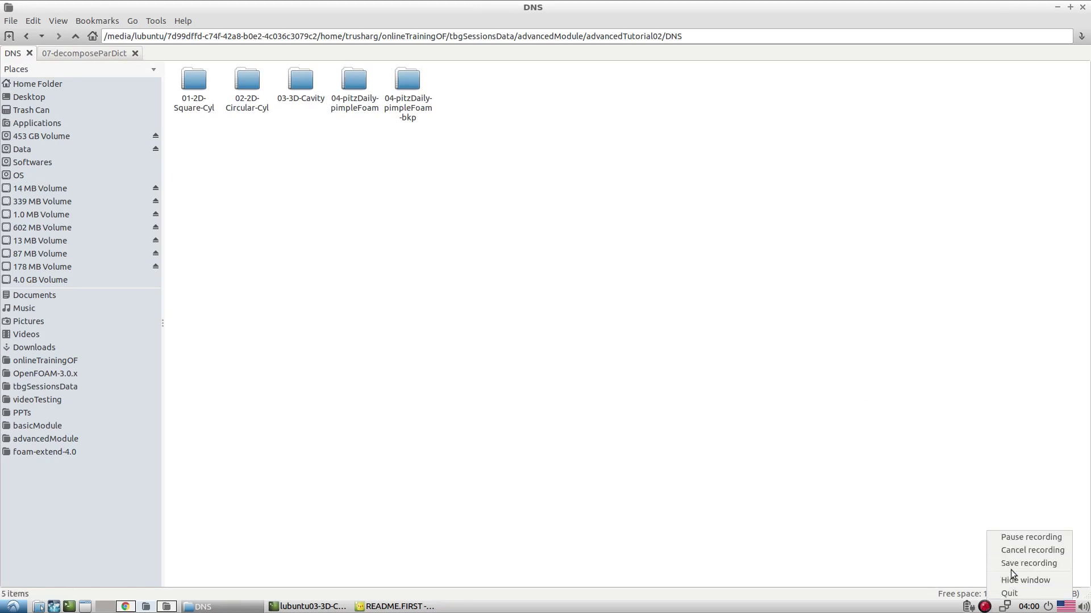